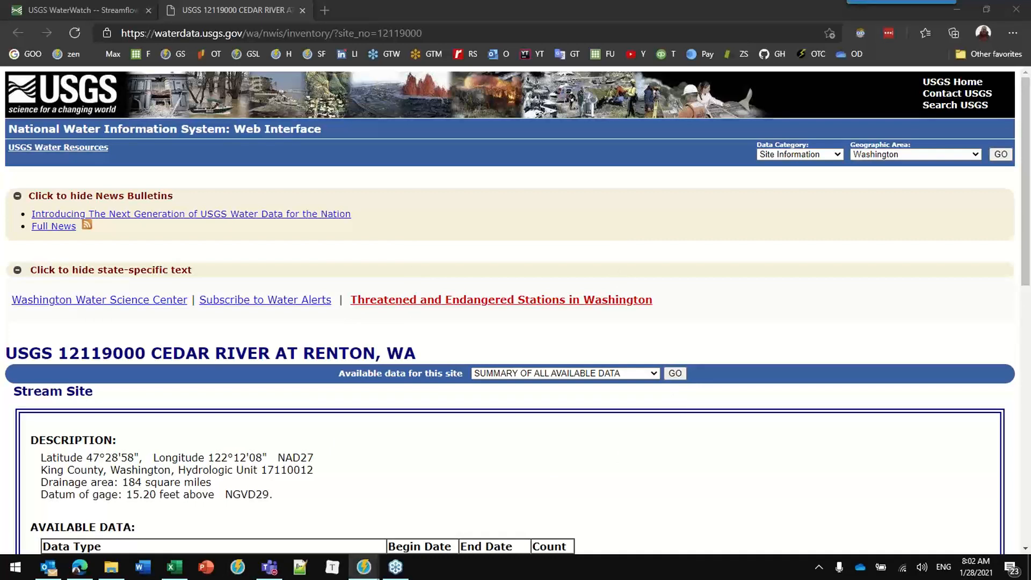
Step: Switch to GoldSim, maximize its window and turn on element subitems in the model browser
{"action": "left_click", "coordinate": [364, 567]}
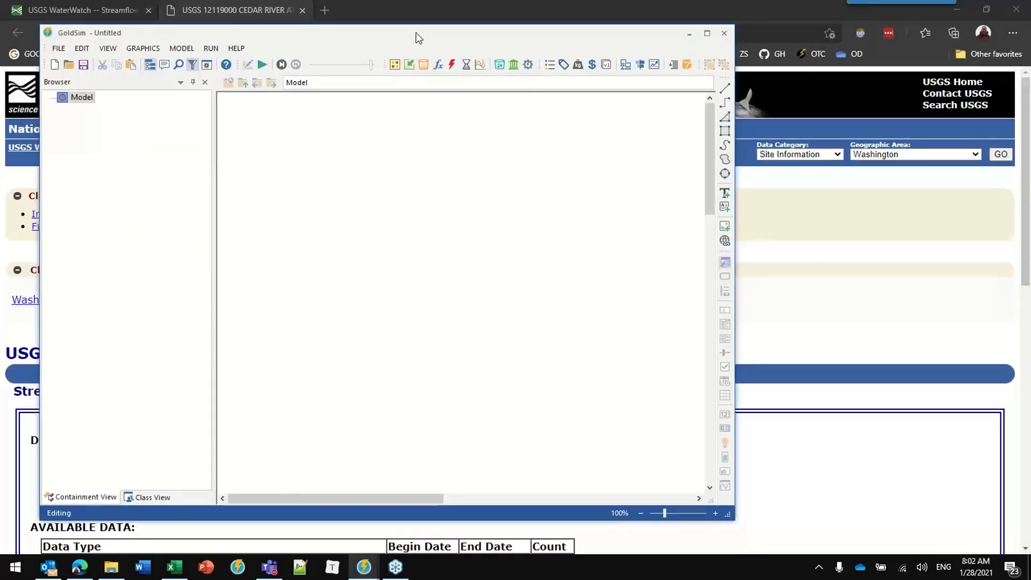
{"action": "double_click", "coordinate": [416, 33]}
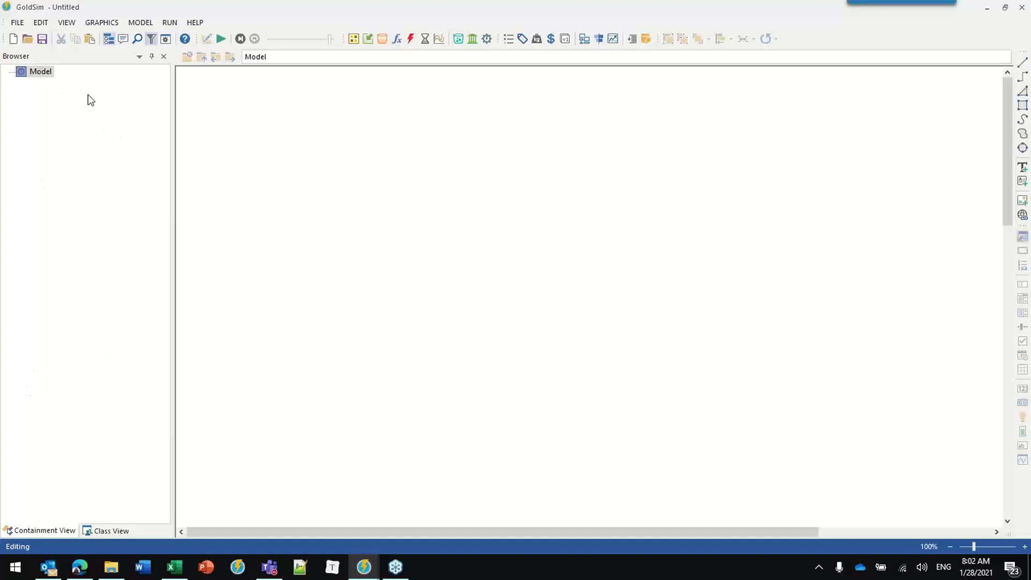
{"action": "right_click", "coordinate": [89, 139]}
{"action": "left_click", "coordinate": [118, 146]}
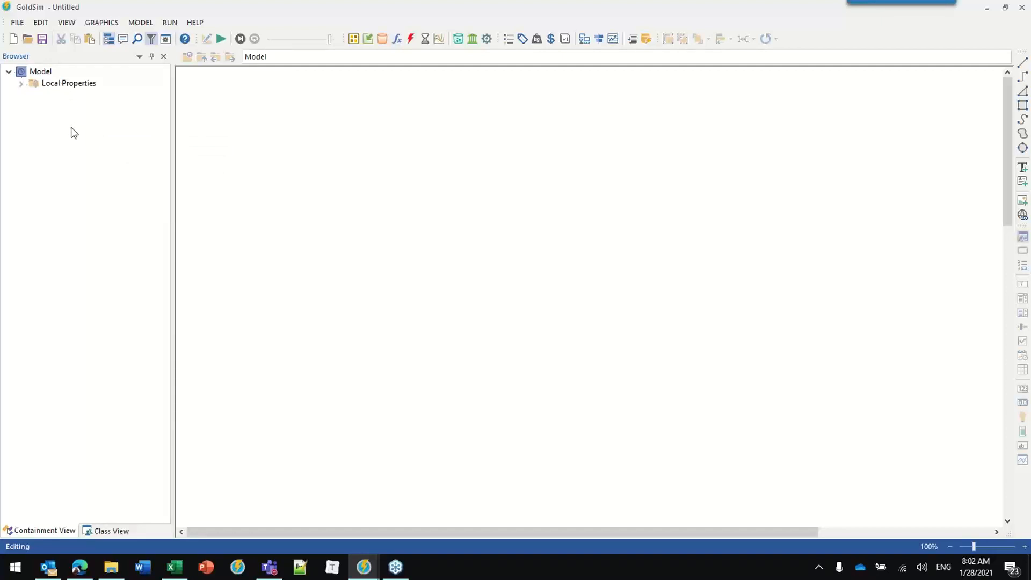
Step: Expand Local Properties and its Simulation folder in the browser to examine the simulation run properties
{"action": "left_click", "coordinate": [21, 85]}
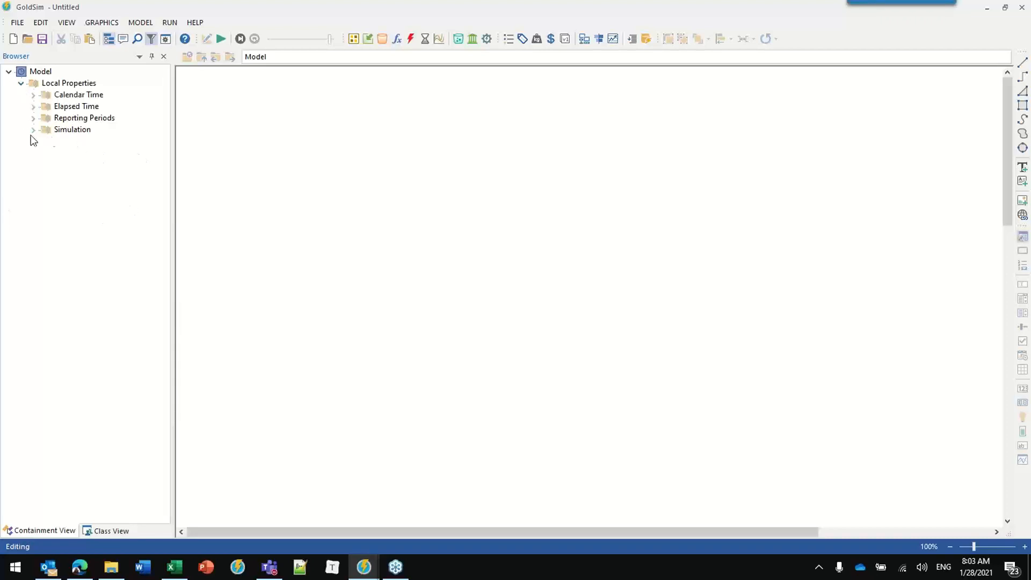
{"action": "left_click", "coordinate": [32, 130]}
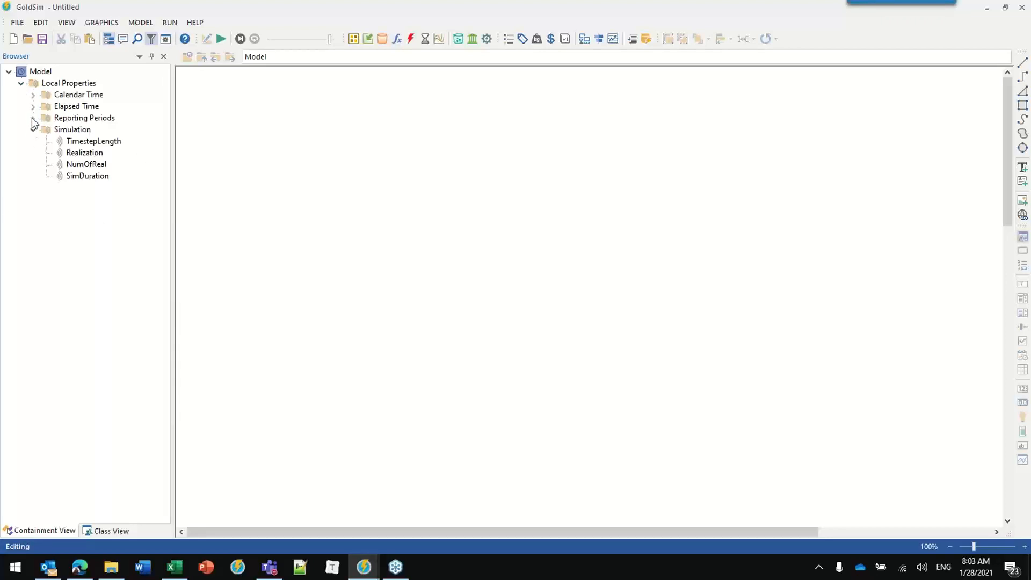
{"action": "mouse_move", "coordinate": [93, 138]}
{"action": "mouse_move", "coordinate": [82, 167]}
Step: Review the time options in the simulation settings, close them and collapse Local Properties in the browser
{"action": "left_click", "coordinate": [166, 39]}
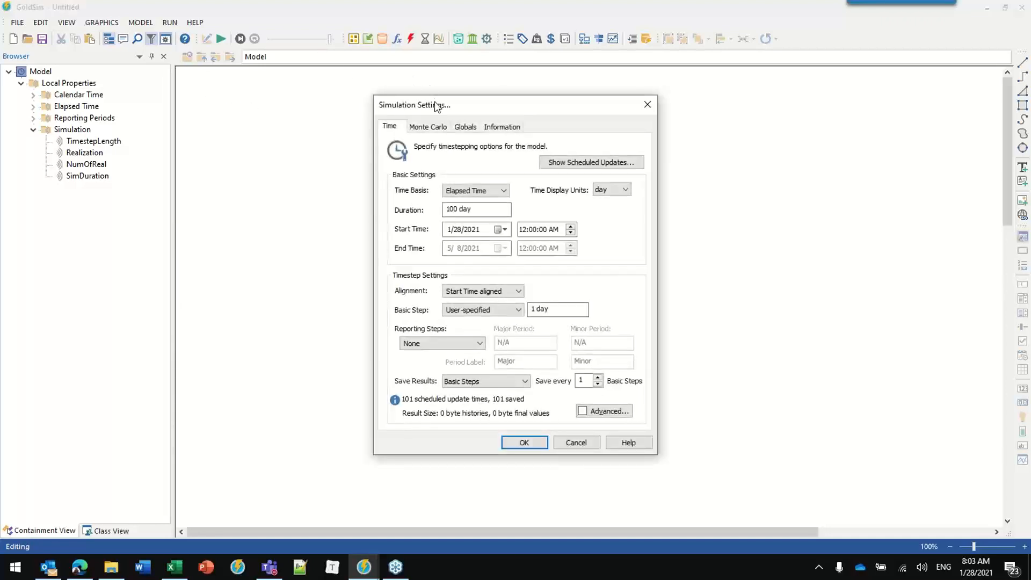
{"action": "left_click_drag", "start_coordinate": [437, 106], "coordinate": [361, 86]}
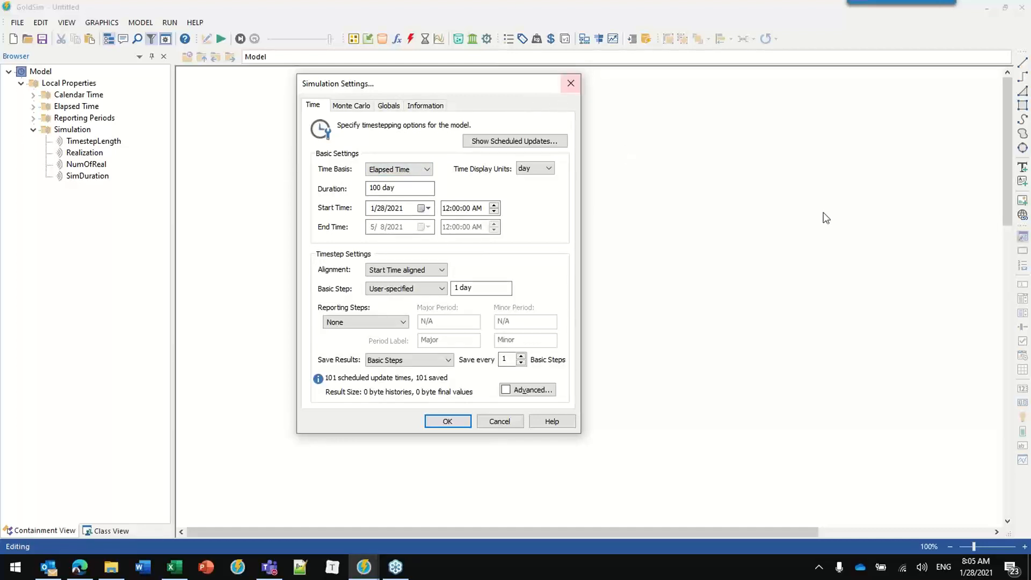
{"action": "left_click", "coordinate": [842, 206]}
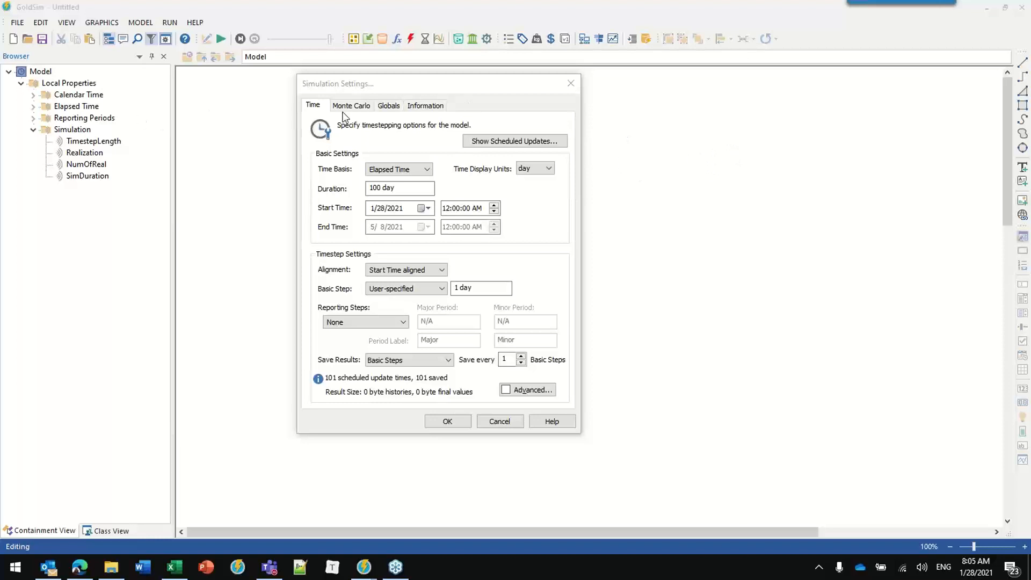
{"action": "left_click", "coordinate": [438, 421]}
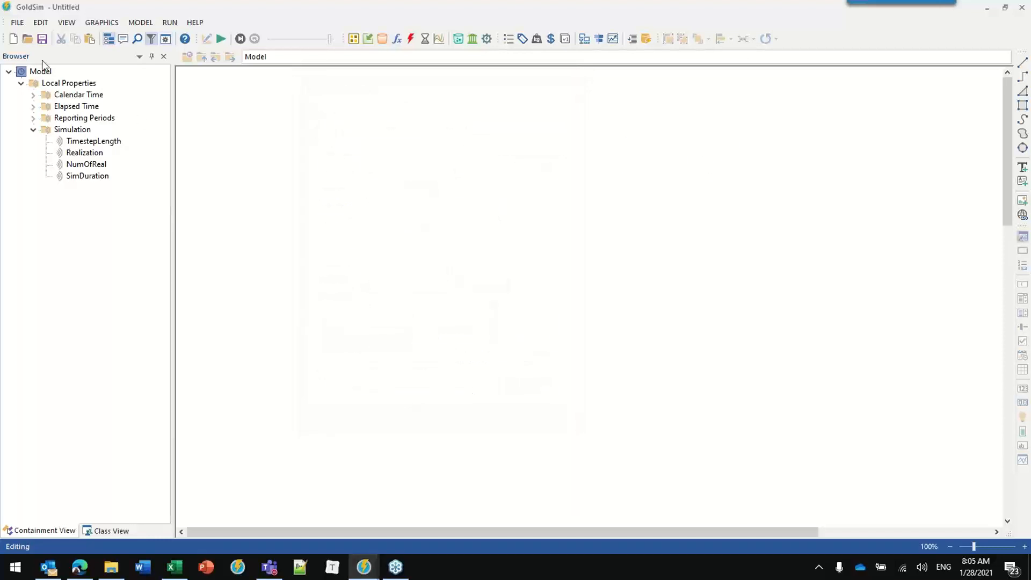
{"action": "left_click", "coordinate": [20, 83]}
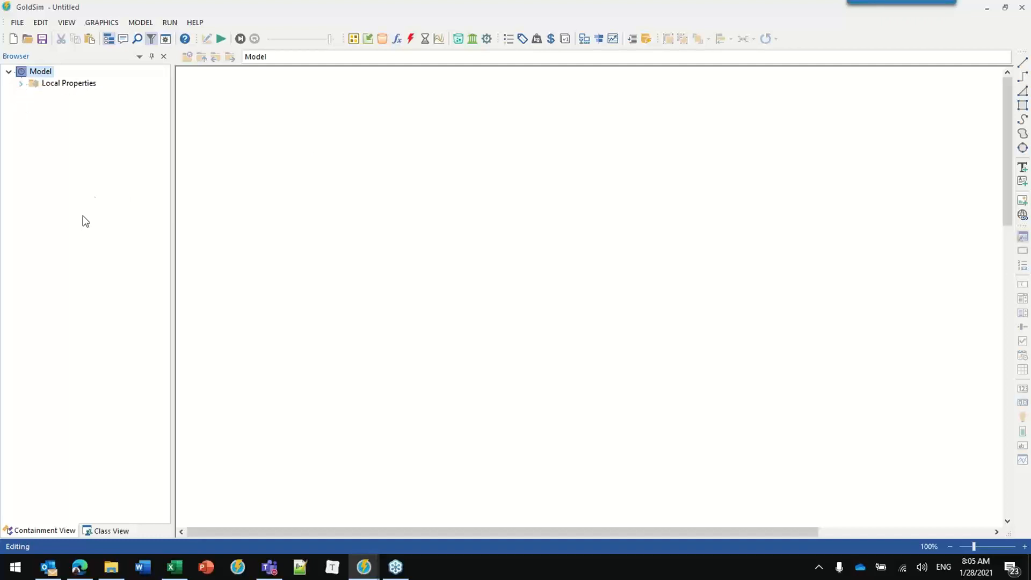
Step: Add a Data element to the upper part of the model canvas with its default properties
{"action": "left_click", "coordinate": [367, 39]}
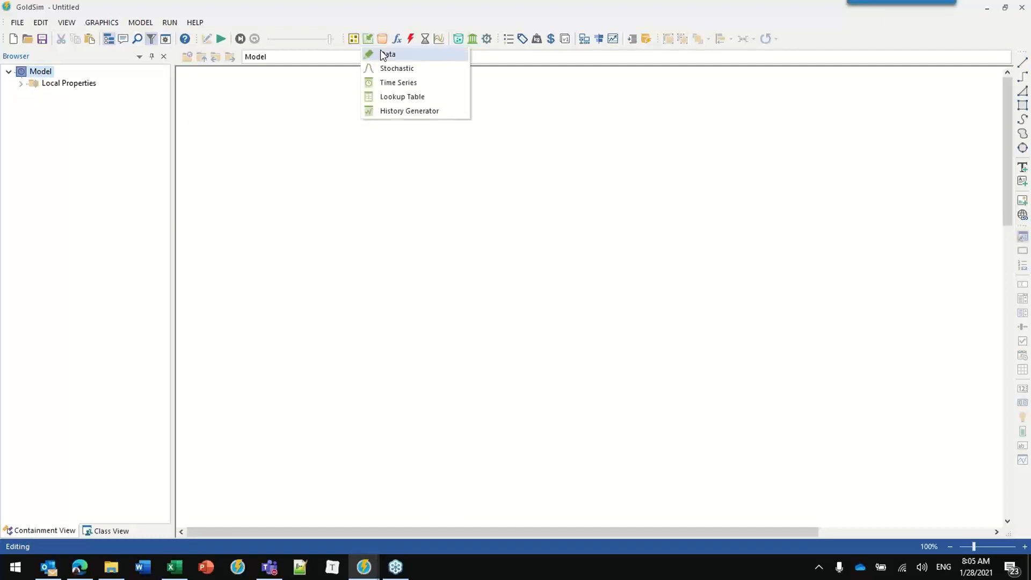
{"action": "left_click", "coordinate": [381, 51]}
{"action": "left_click", "coordinate": [302, 155]}
{"action": "left_click", "coordinate": [510, 406]}
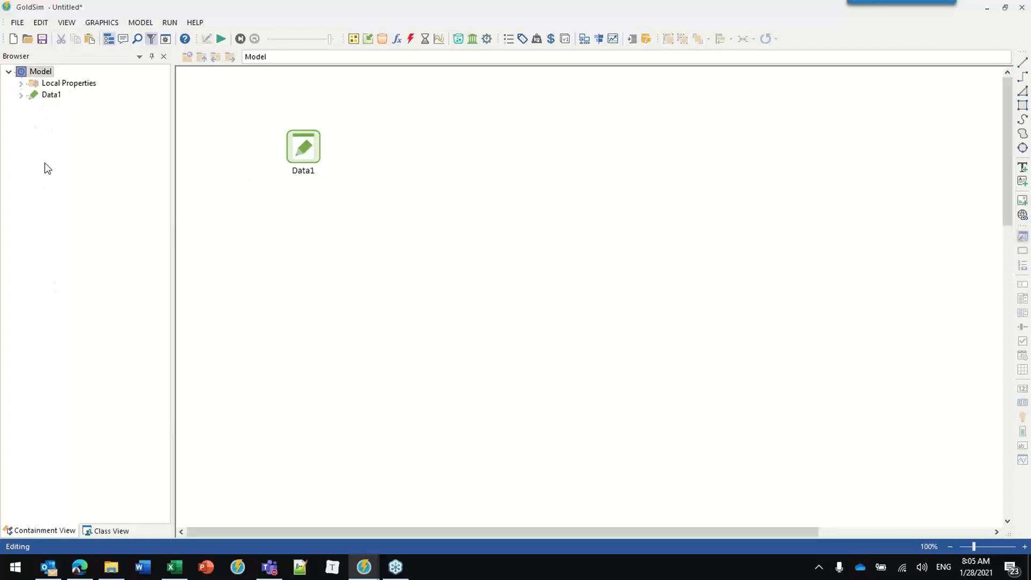
Step: Check the browser display options and expand the Calendar Time properties under Local Properties, with the Simulation folder collapsed
{"action": "right_click", "coordinate": [59, 141]}
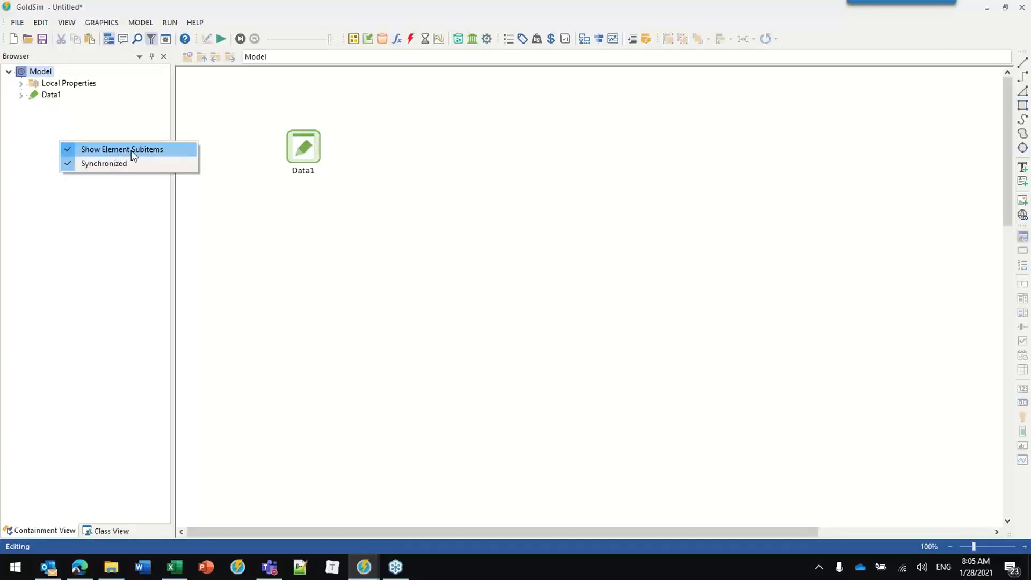
{"action": "left_click", "coordinate": [80, 213]}
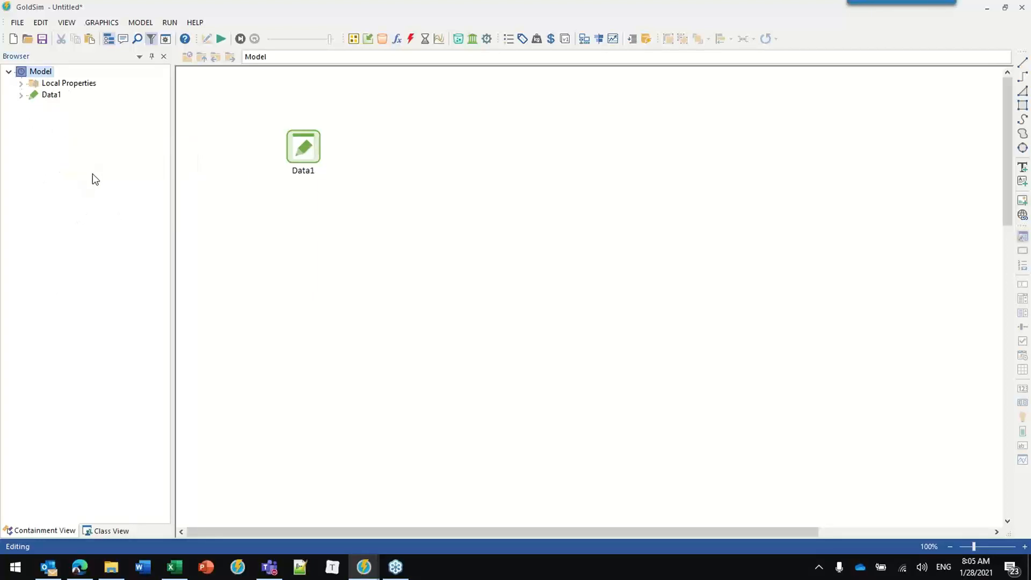
{"action": "right_click", "coordinate": [87, 148]}
{"action": "left_click", "coordinate": [106, 120]}
{"action": "double_click", "coordinate": [57, 86]}
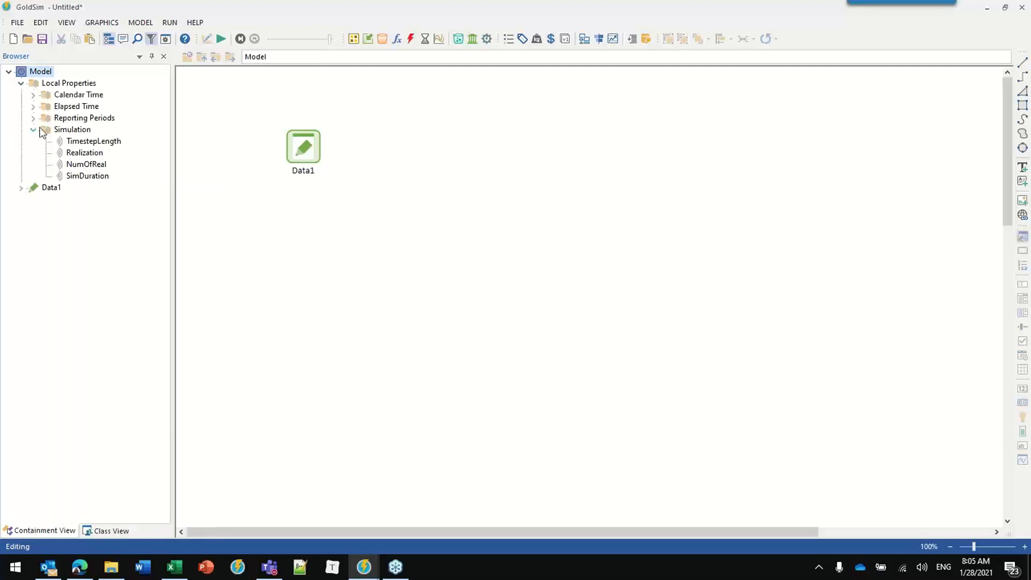
{"action": "left_click", "coordinate": [32, 95]}
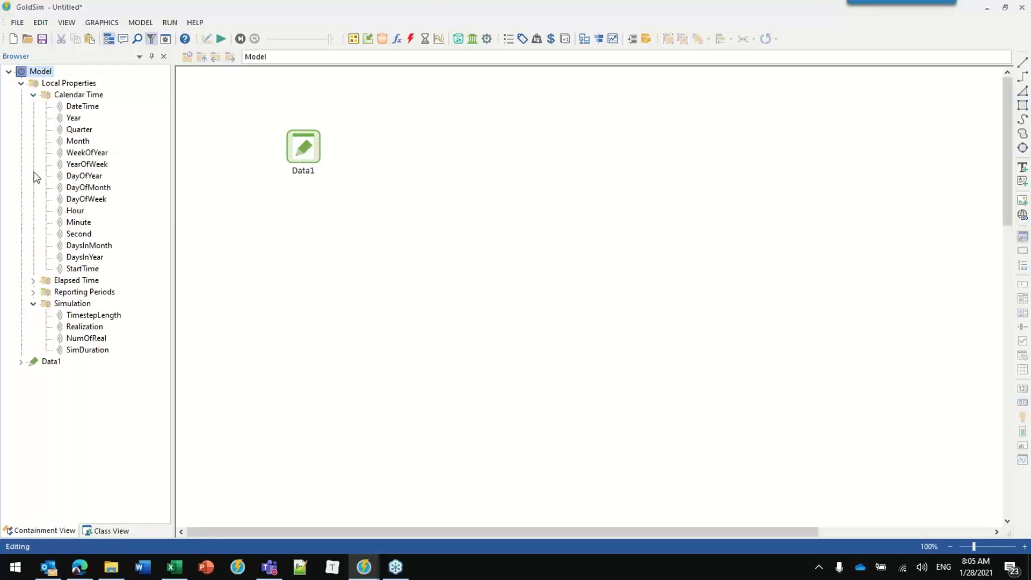
{"action": "left_click", "coordinate": [33, 304]}
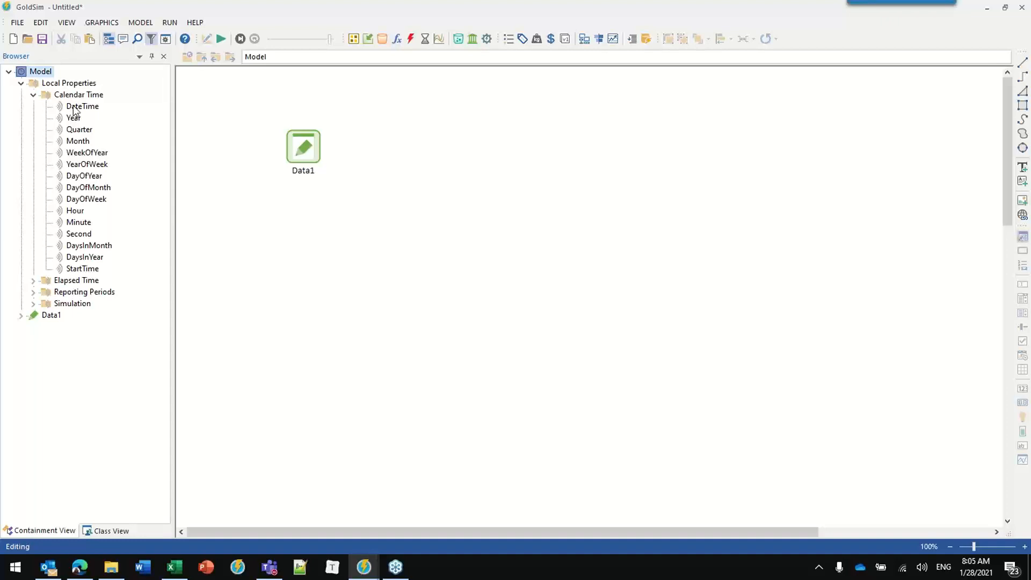
Step: Add an Expression element beside Data1 and set its equation to the run property ~Month
{"action": "left_click", "coordinate": [396, 42]}
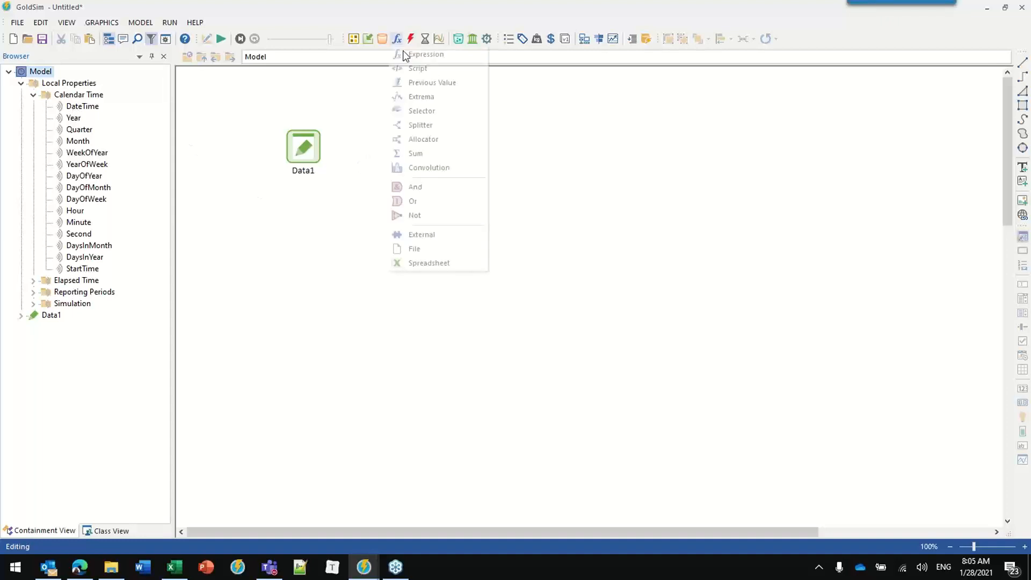
{"action": "left_click", "coordinate": [414, 56]}
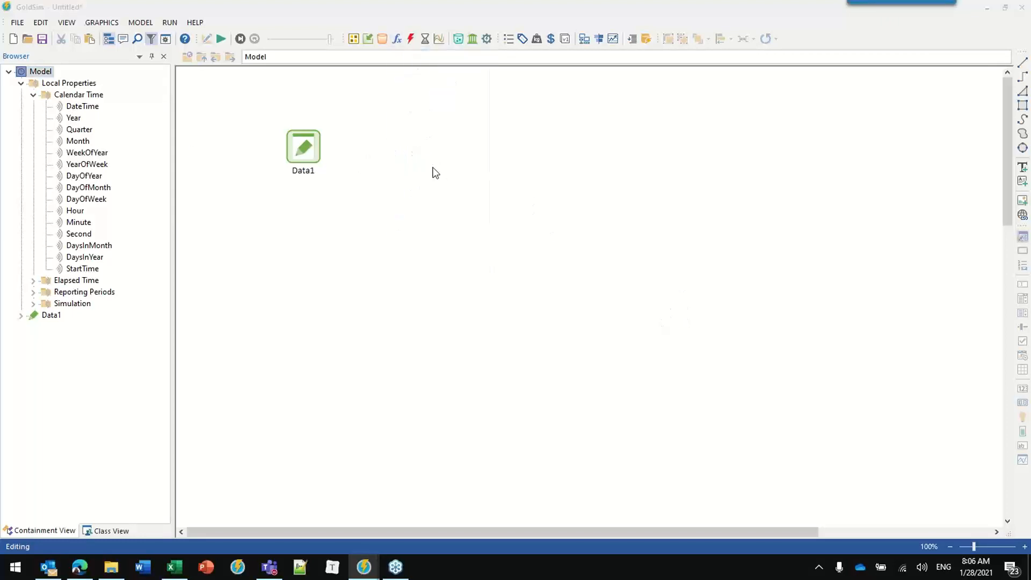
{"action": "left_click", "coordinate": [431, 152]}
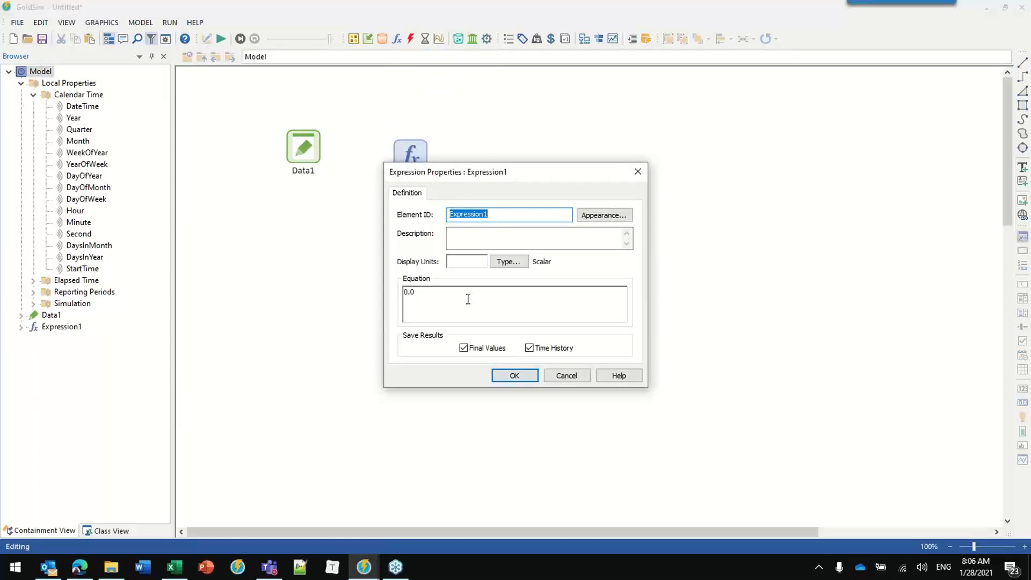
{"action": "left_click", "coordinate": [430, 297]}
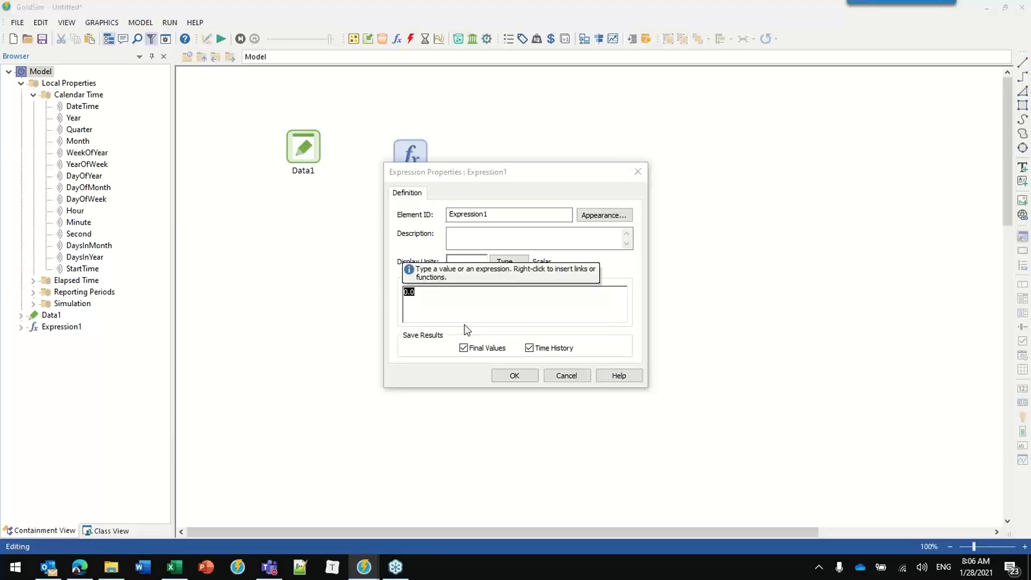
{"action": "type", "text": "~"}
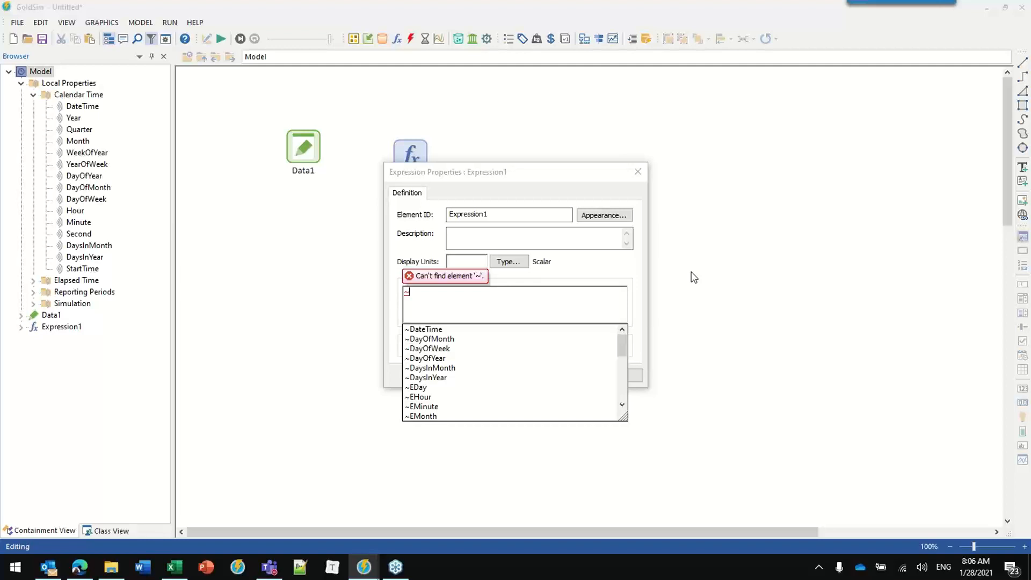
{"action": "type", "text": "Mon"}
{"action": "key", "text": "Return"}
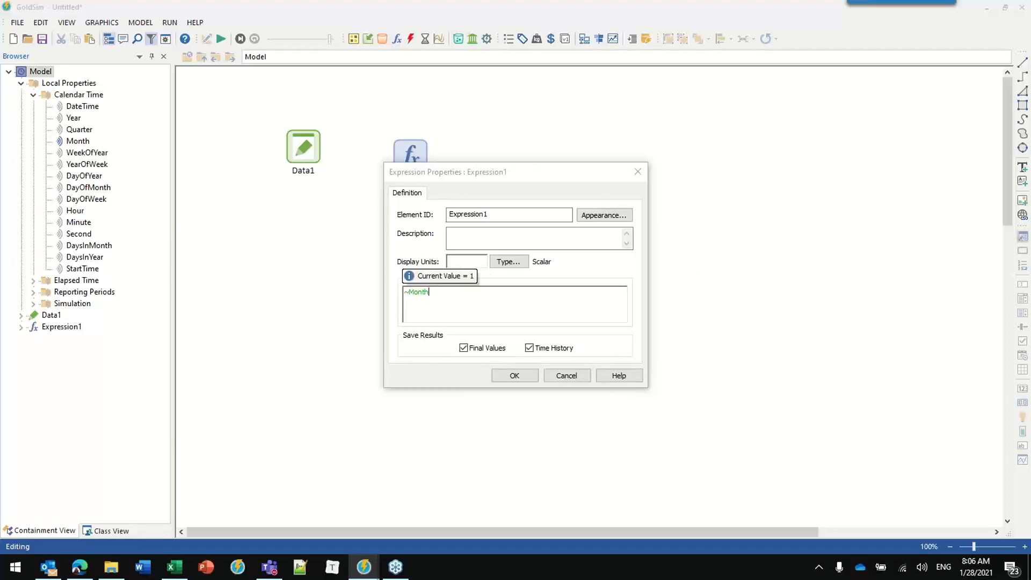
{"action": "left_click", "coordinate": [600, 266]}
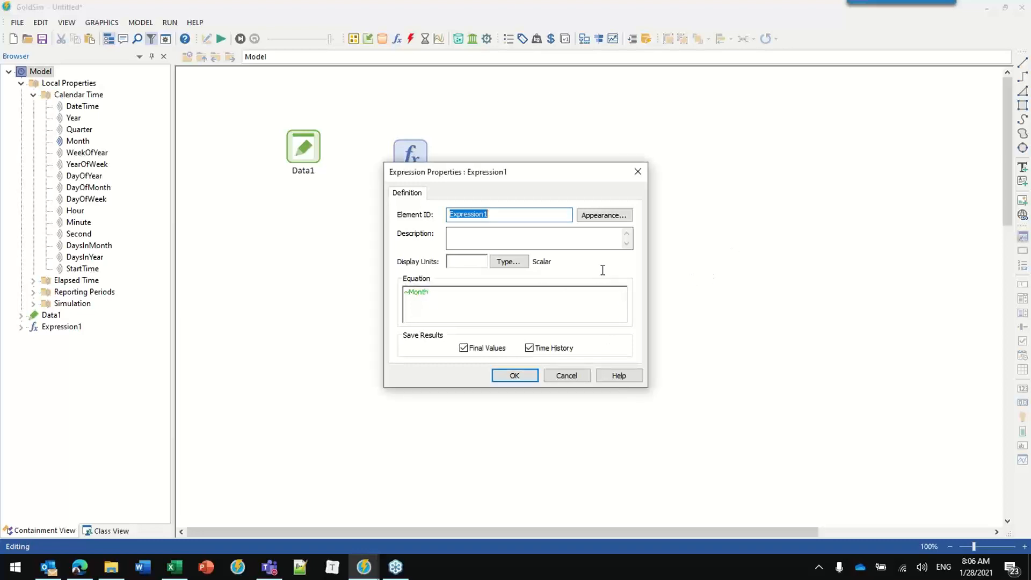
Step: Change the expression's equation to Month without the tilde and accept the element properties
{"action": "left_click", "coordinate": [461, 264]}
{"action": "left_click", "coordinate": [456, 299]}
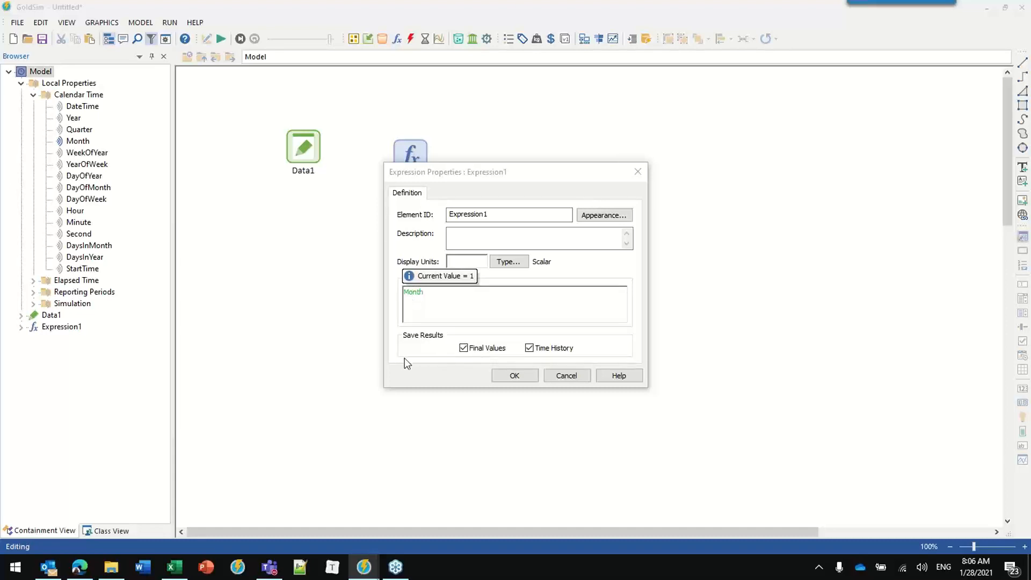
{"action": "left_click", "coordinate": [615, 271]}
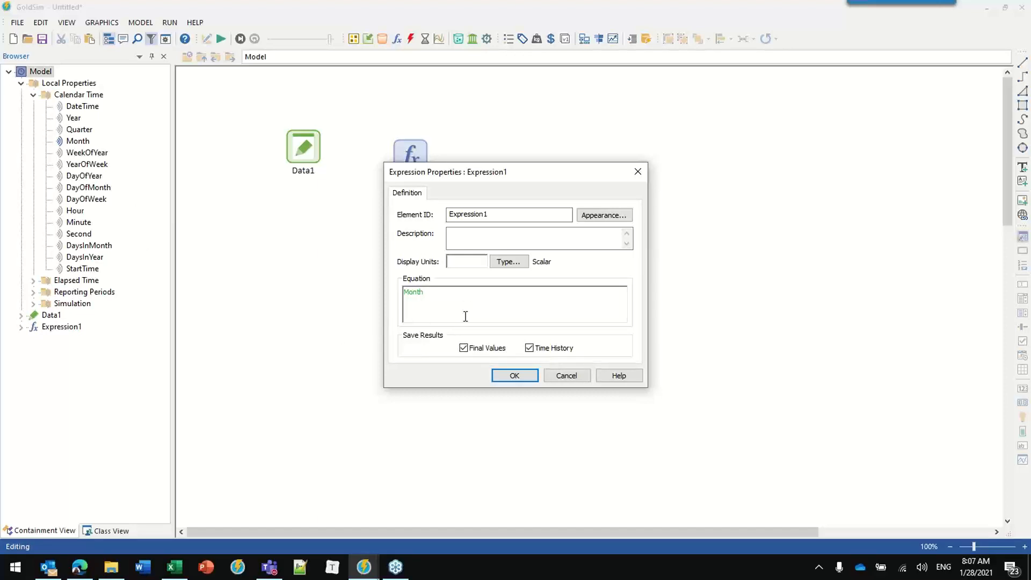
{"action": "left_click", "coordinate": [436, 298]}
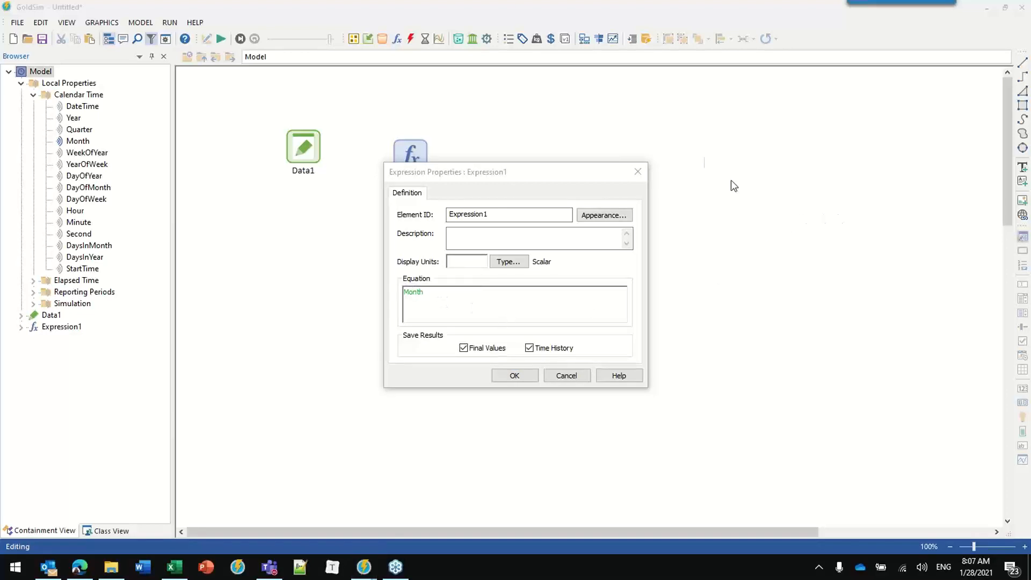
{"action": "left_click", "coordinate": [426, 299]}
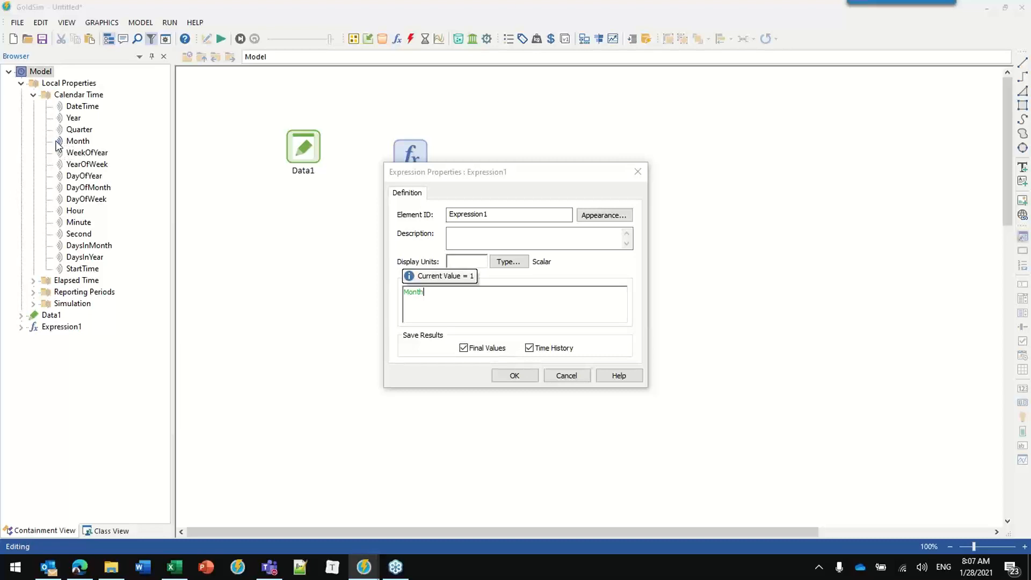
{"action": "left_click", "coordinate": [514, 376]}
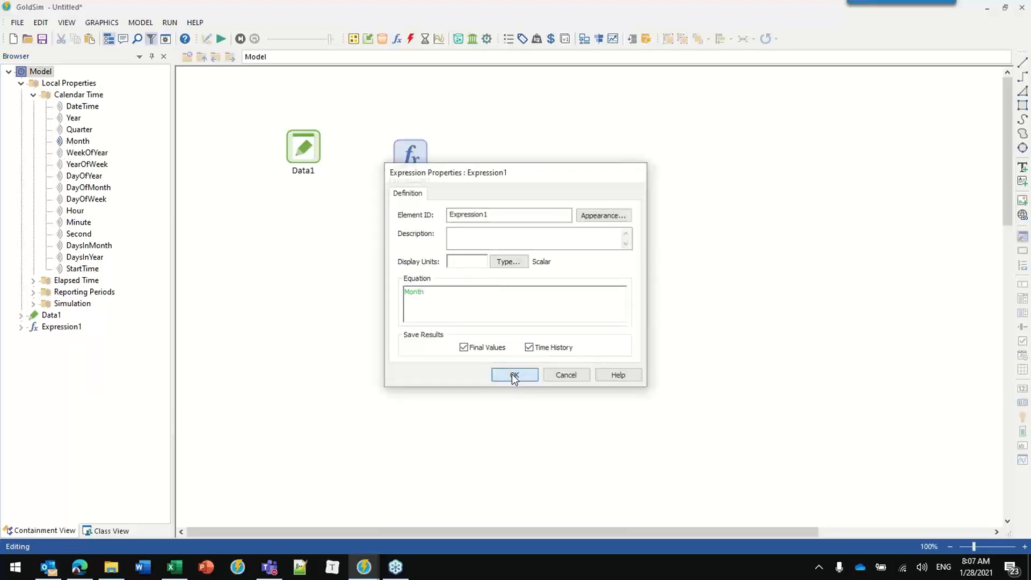
Step: Duplicate the Expression1 element and place the copy directly below the original
{"action": "left_click", "coordinate": [397, 41]}
{"action": "left_click", "coordinate": [370, 111]}
{"action": "left_click", "coordinate": [402, 152]}
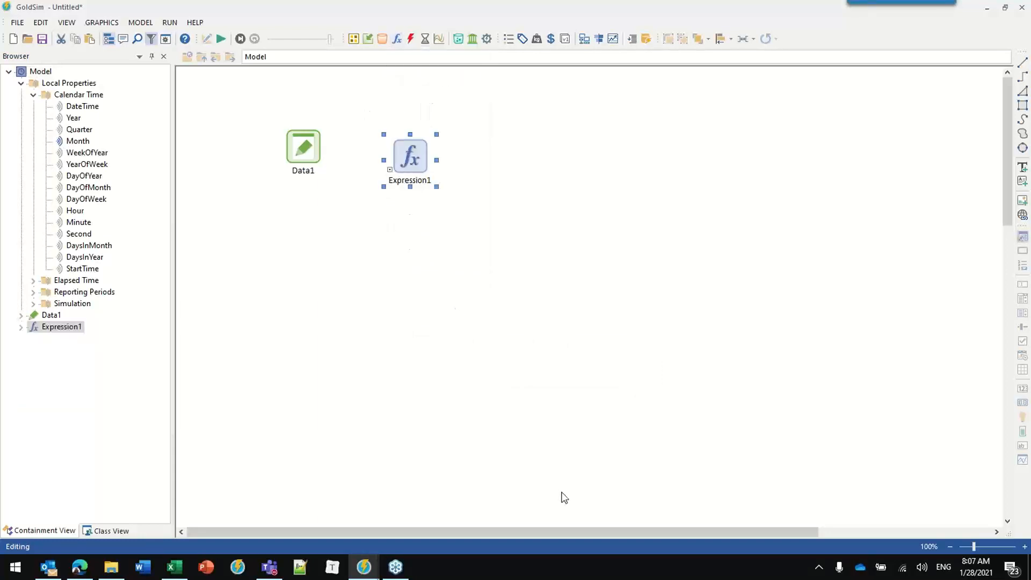
{"action": "key", "text": "ctrl+c"}
{"action": "key", "text": "ctrl+v"}
{"action": "left_click_drag", "start_coordinate": [515, 266], "coordinate": [418, 266]}
{"action": "left_click", "coordinate": [508, 219]}
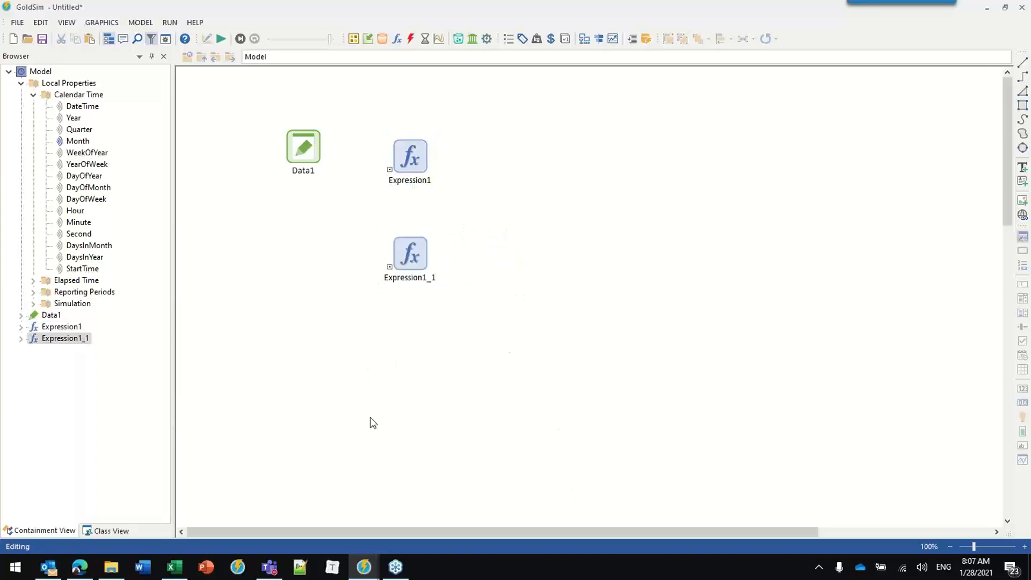
Step: Examine which elements the Month run property affects in its Affects view, then close that view
{"action": "mouse_move", "coordinate": [66, 141]}
{"action": "left_click", "coordinate": [74, 131]}
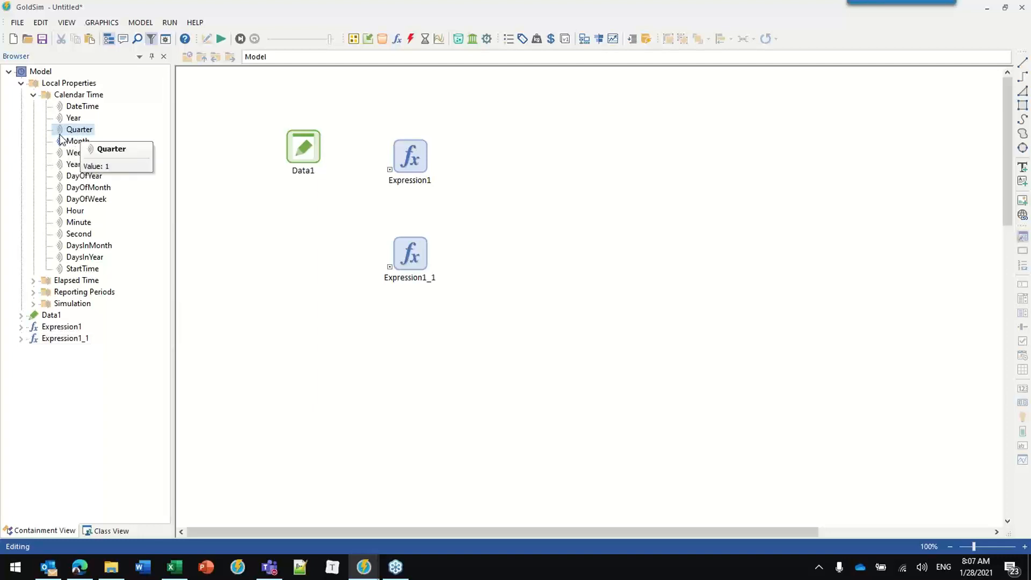
{"action": "right_click", "coordinate": [70, 142]}
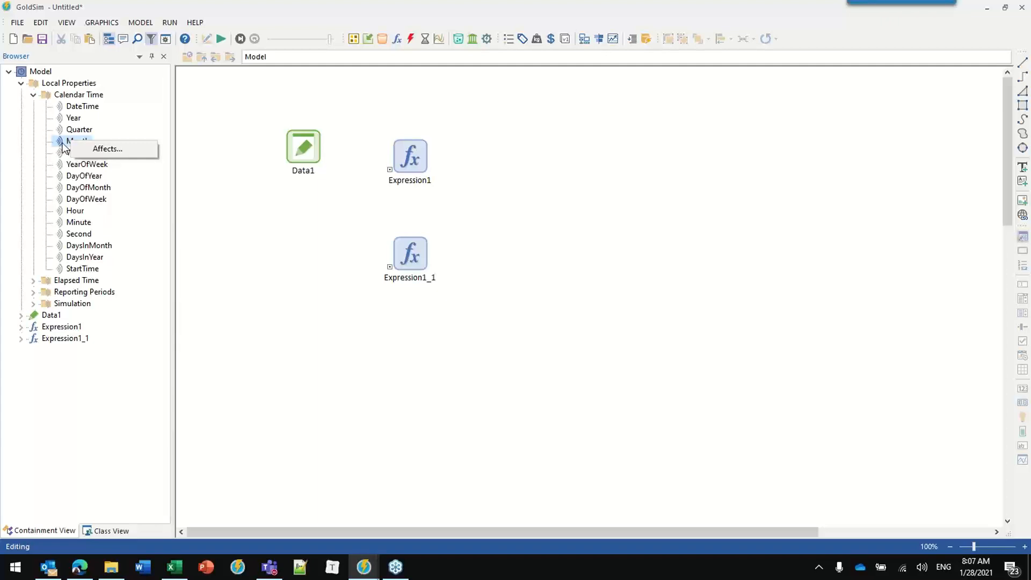
{"action": "left_click", "coordinate": [56, 172]}
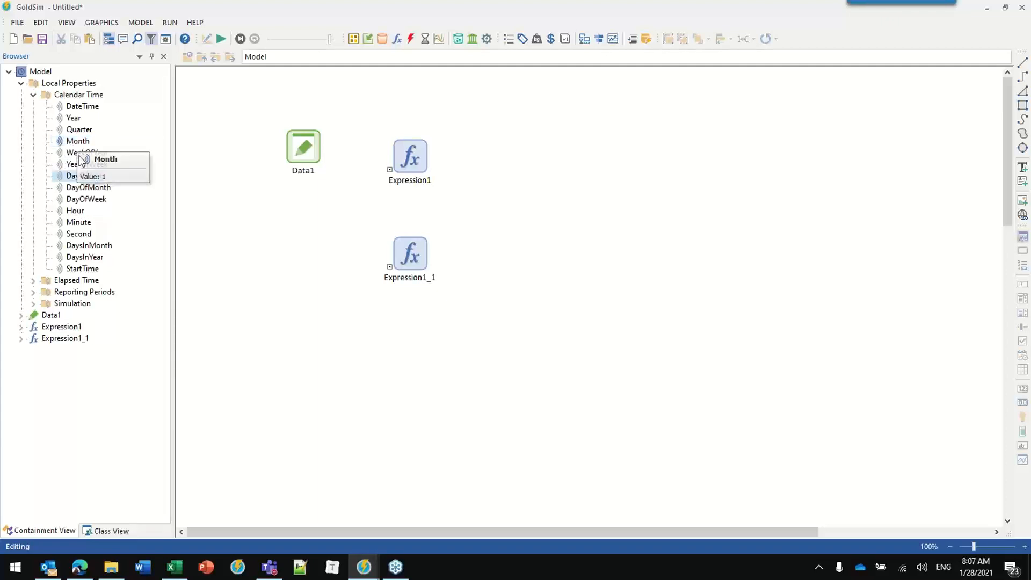
{"action": "right_click", "coordinate": [74, 143]}
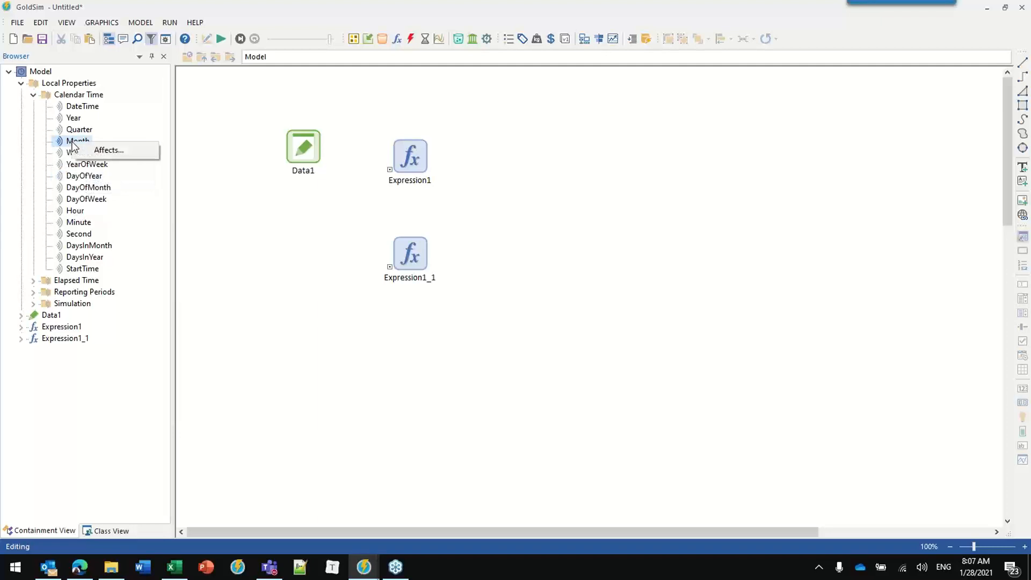
{"action": "left_click", "coordinate": [135, 150]}
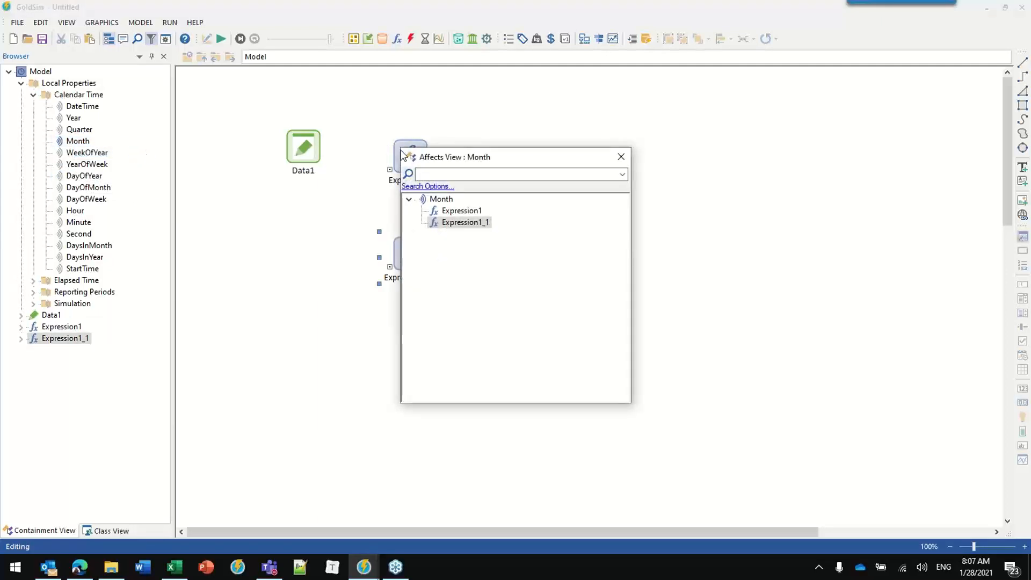
{"action": "left_click_drag", "start_coordinate": [445, 160], "coordinate": [528, 110]}
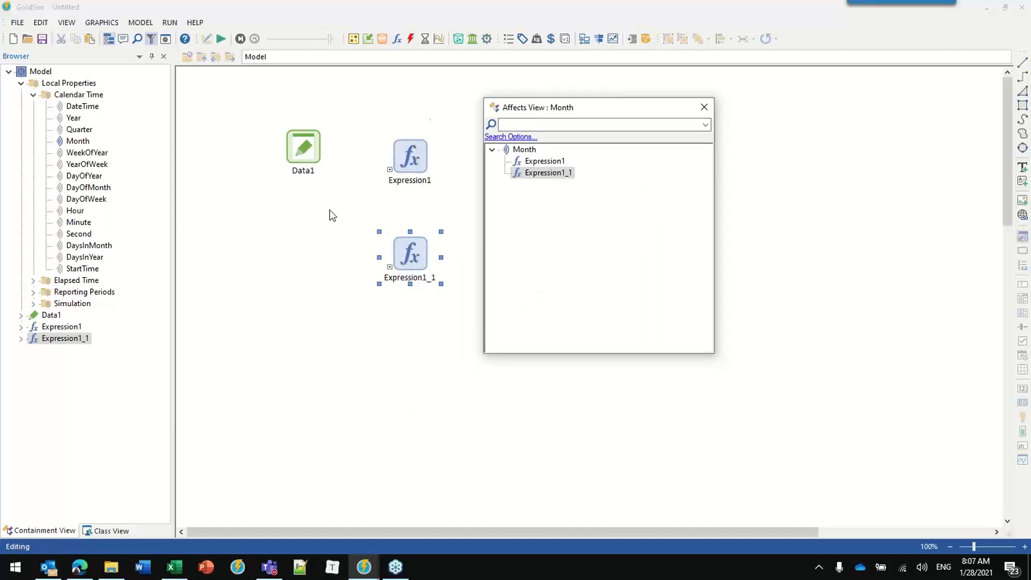
{"action": "mouse_move", "coordinate": [548, 164]}
{"action": "left_click", "coordinate": [705, 108]}
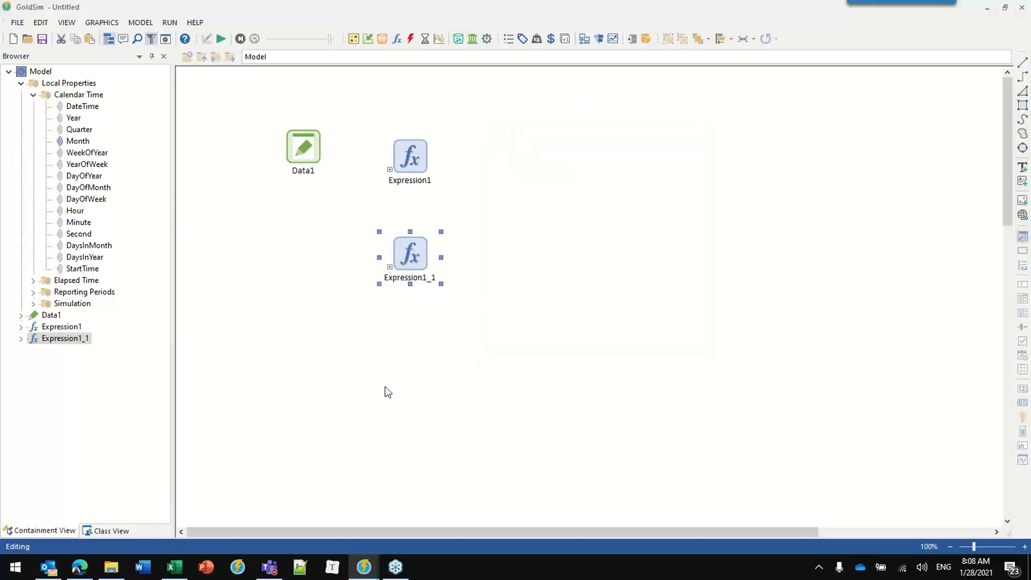
Step: Delete the Expression1_1 element and move Expression1 level with Data1
{"action": "key", "text": "Delete"}
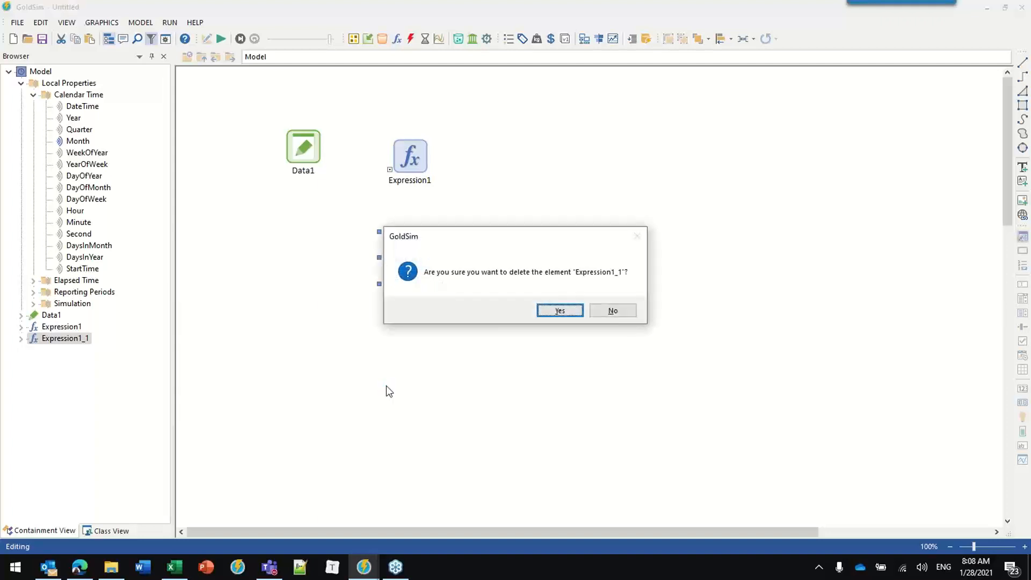
{"action": "left_click", "coordinate": [561, 309]}
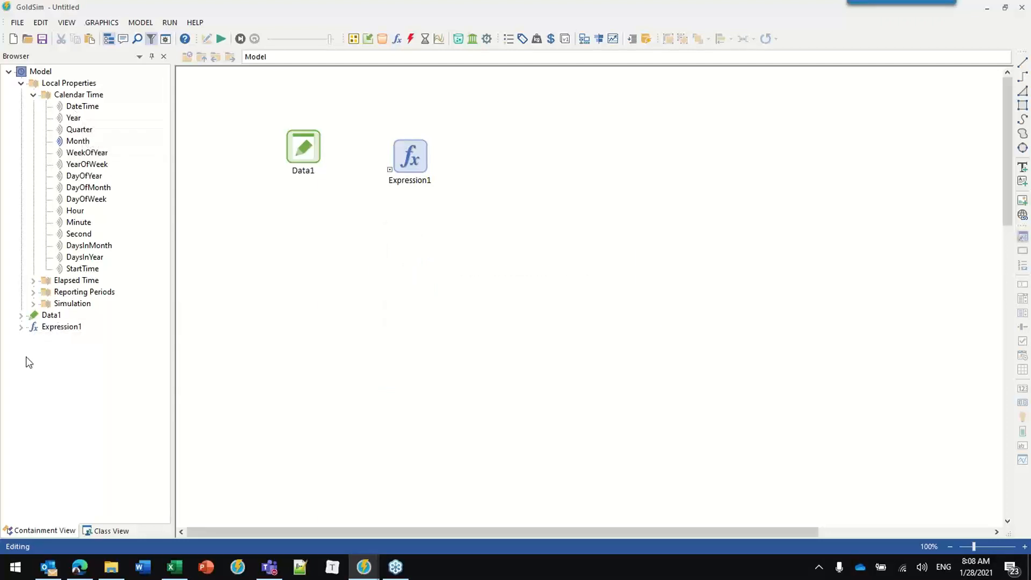
{"action": "left_click_drag", "start_coordinate": [417, 165], "coordinate": [398, 156]}
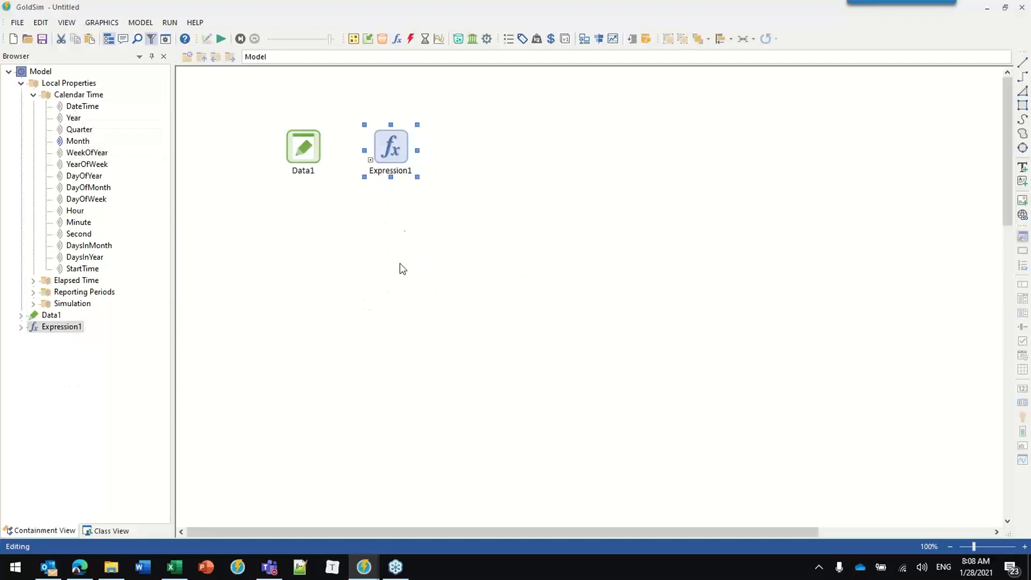
Step: Rename the Expression1 element as Sim_Month and accept its properties
{"action": "double_click", "coordinate": [385, 155]}
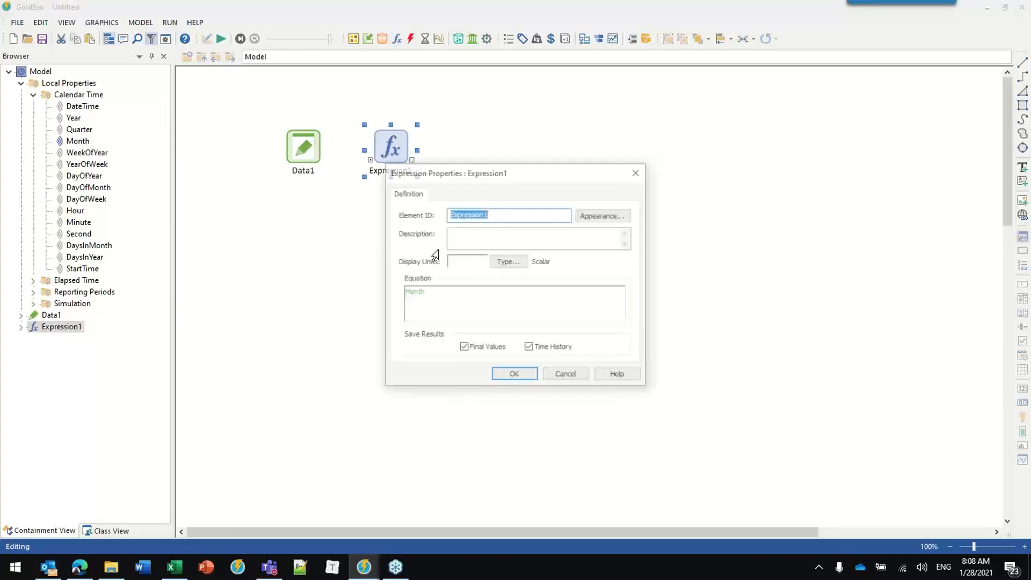
{"action": "type", "text": "Sim_"}
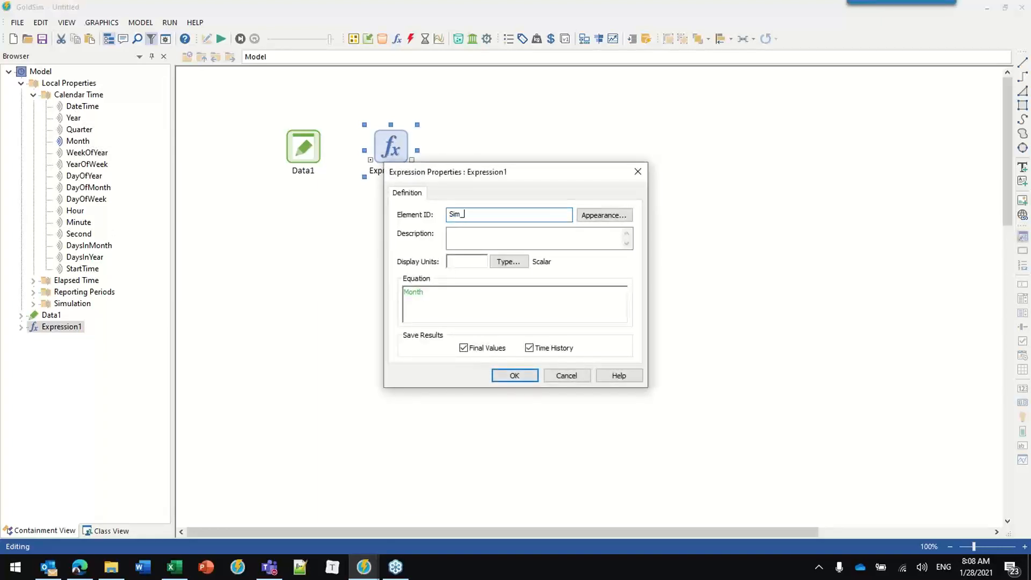
{"action": "type", "text": "Month"}
{"action": "left_click_drag", "start_coordinate": [466, 215], "coordinate": [410, 215]}
{"action": "left_click", "coordinate": [515, 376]}
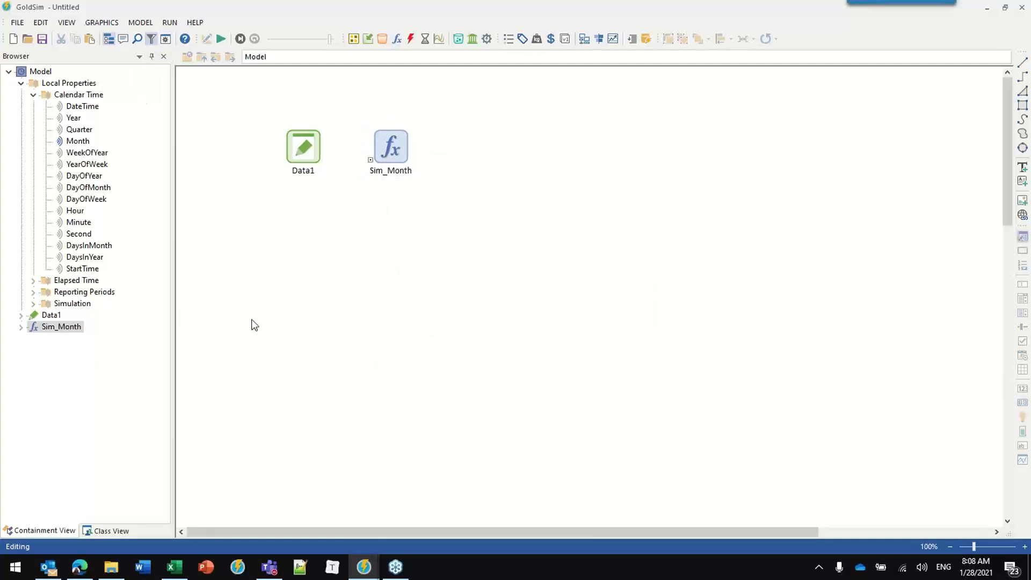
Step: Review the time settings and the list of scheduled updates in the simulation settings
{"action": "left_click", "coordinate": [166, 41]}
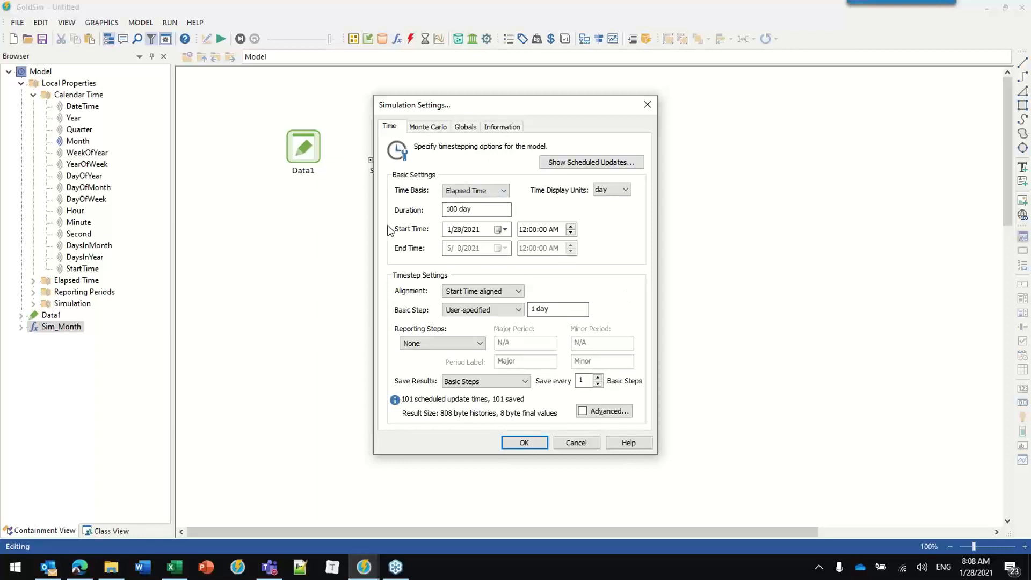
{"action": "left_click", "coordinate": [611, 166]}
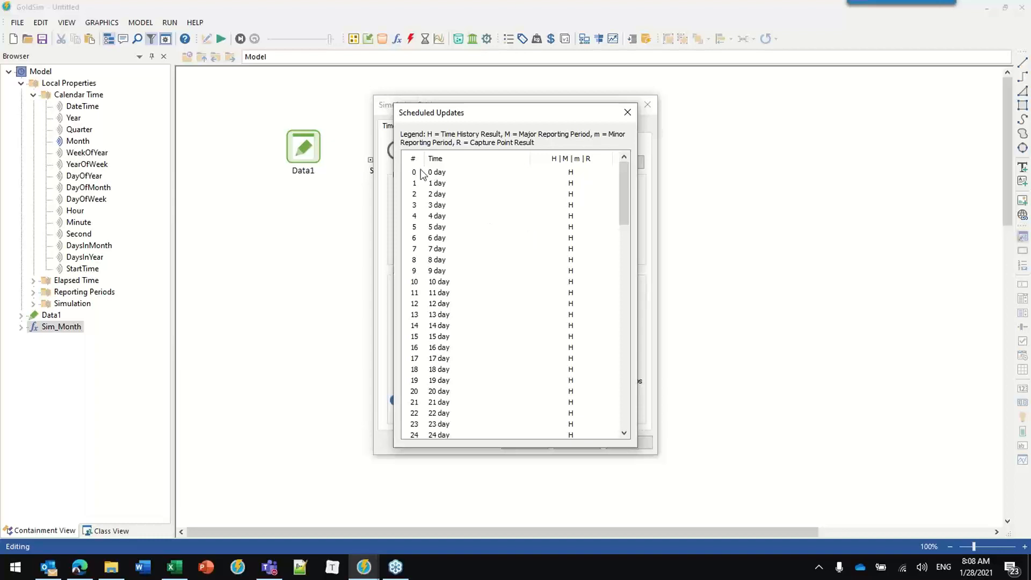
{"action": "left_click_drag", "start_coordinate": [478, 115], "coordinate": [619, 95]}
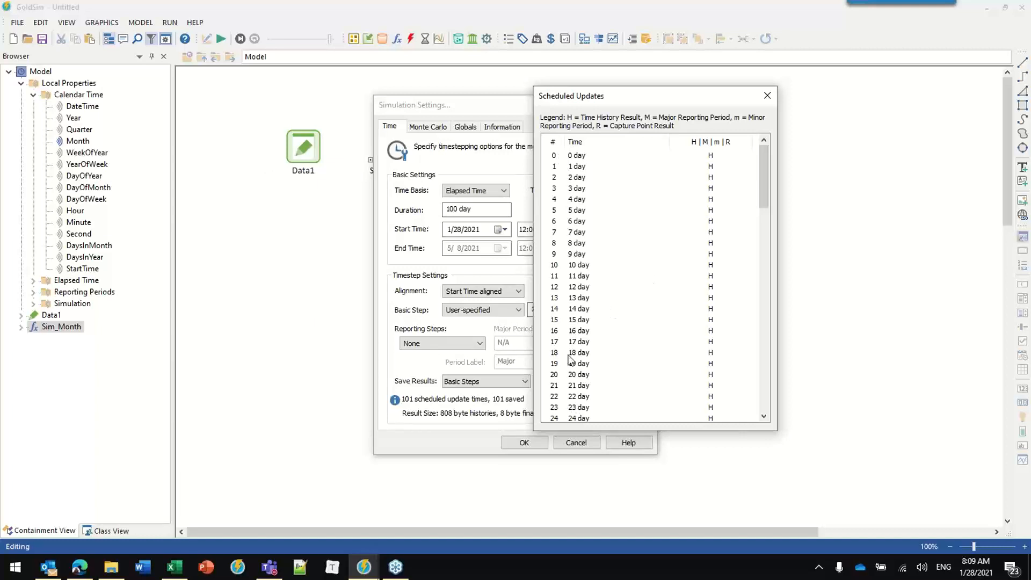
{"action": "left_click_drag", "start_coordinate": [622, 104], "coordinate": [679, 105]}
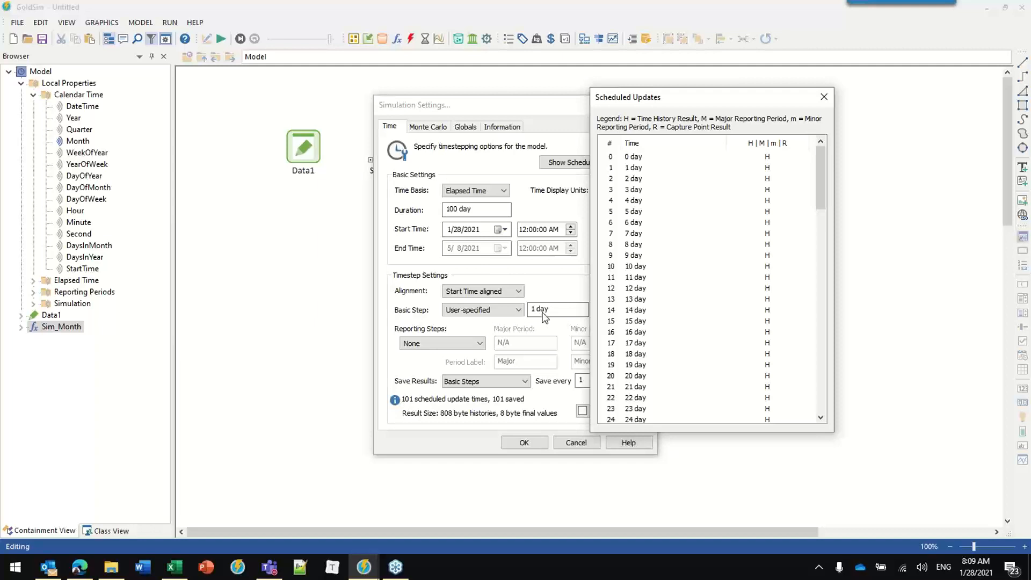
{"action": "left_click_drag", "start_coordinate": [711, 99], "coordinate": [604, 68]}
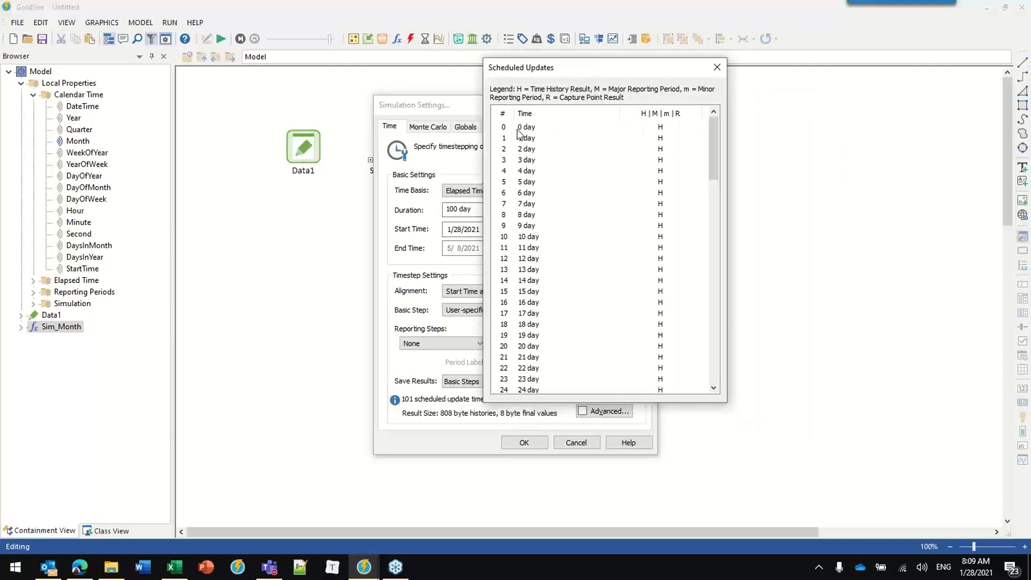
{"action": "left_click_drag", "start_coordinate": [715, 137], "coordinate": [688, 134]}
{"action": "left_click", "coordinate": [717, 69]}
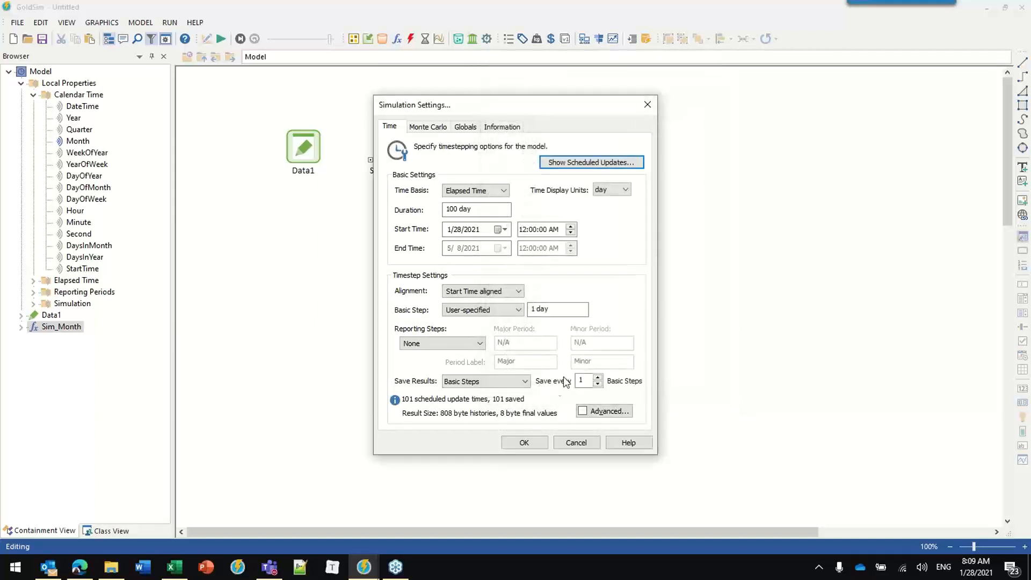
{"action": "left_click", "coordinate": [534, 444]}
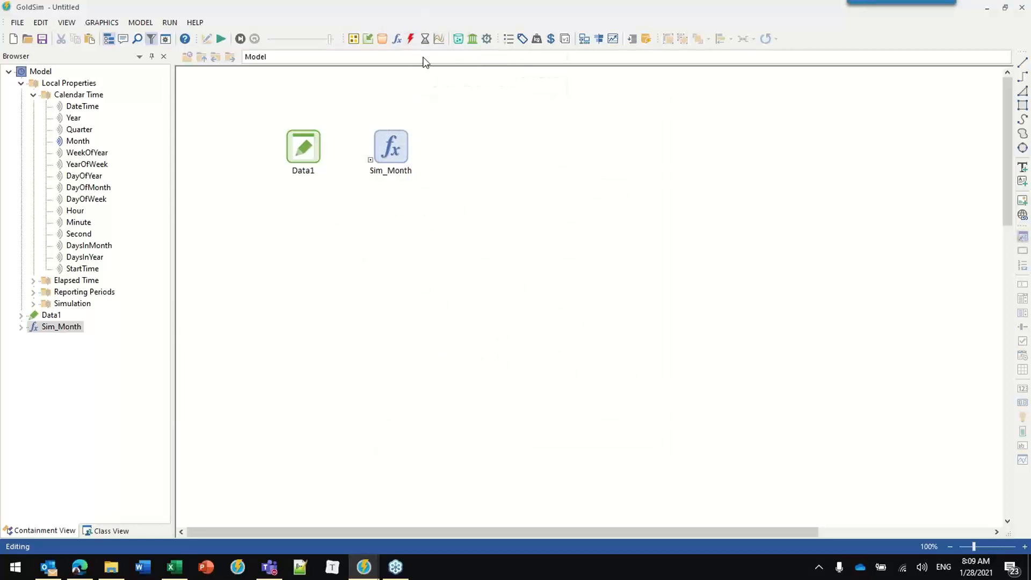
Step: Add a Triggered Event element below Data1 and add a triggering event to its trigger definition
{"action": "left_click", "coordinate": [410, 40]}
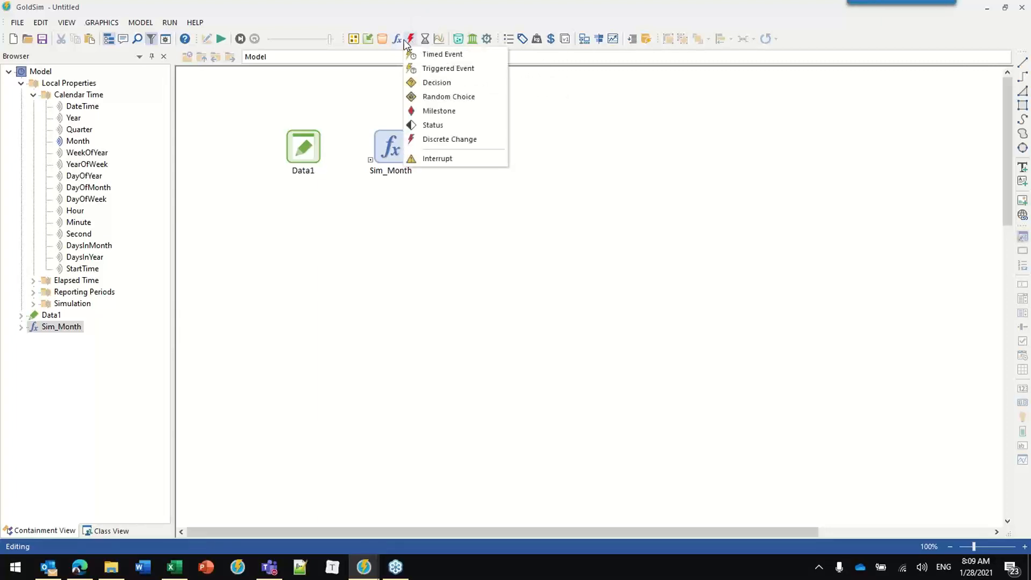
{"action": "left_click", "coordinate": [440, 69]}
{"action": "left_click", "coordinate": [316, 241]}
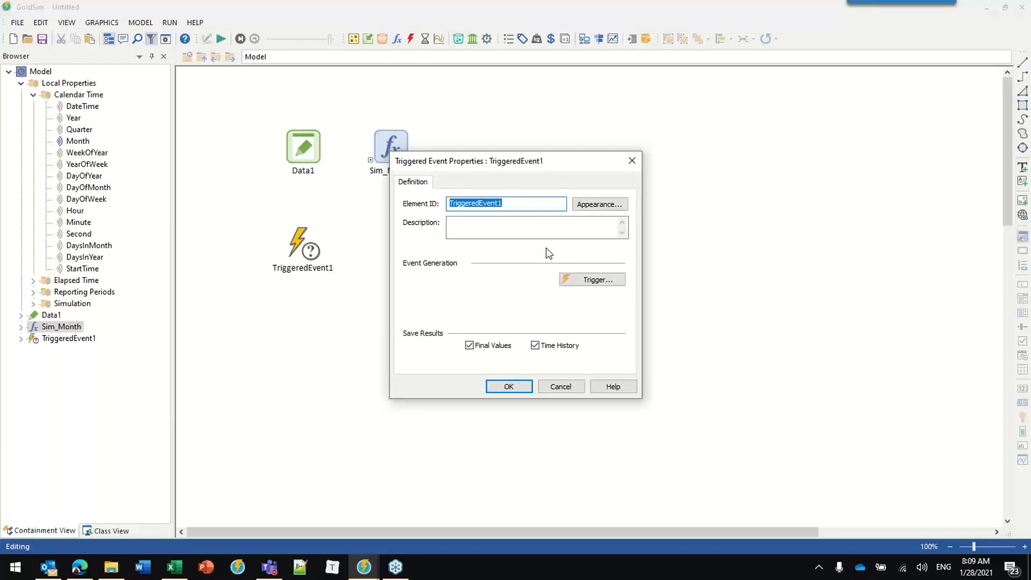
{"action": "left_click", "coordinate": [588, 281]}
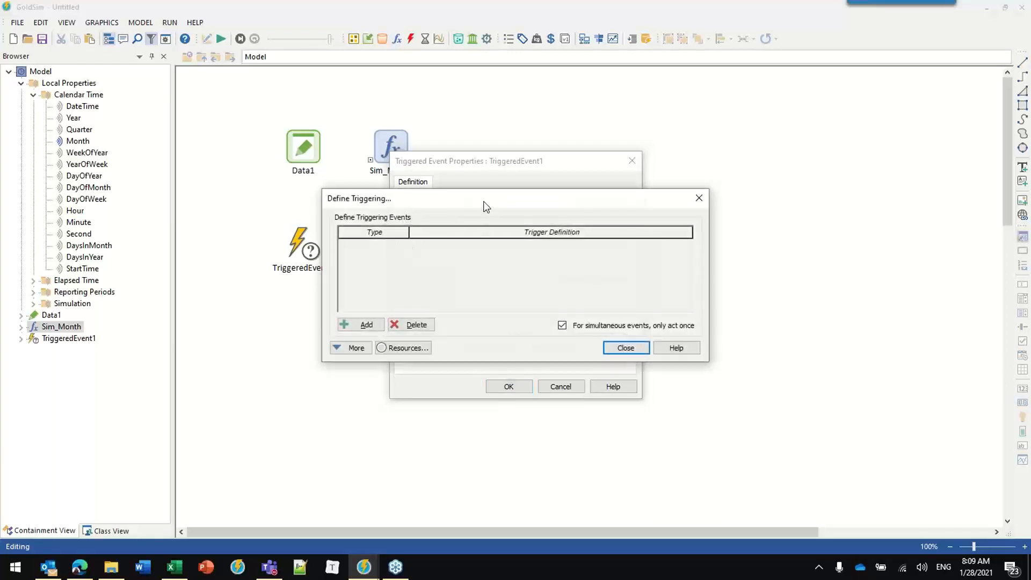
{"action": "left_click_drag", "start_coordinate": [486, 207], "coordinate": [499, 267]}
{"action": "left_click", "coordinate": [386, 375]}
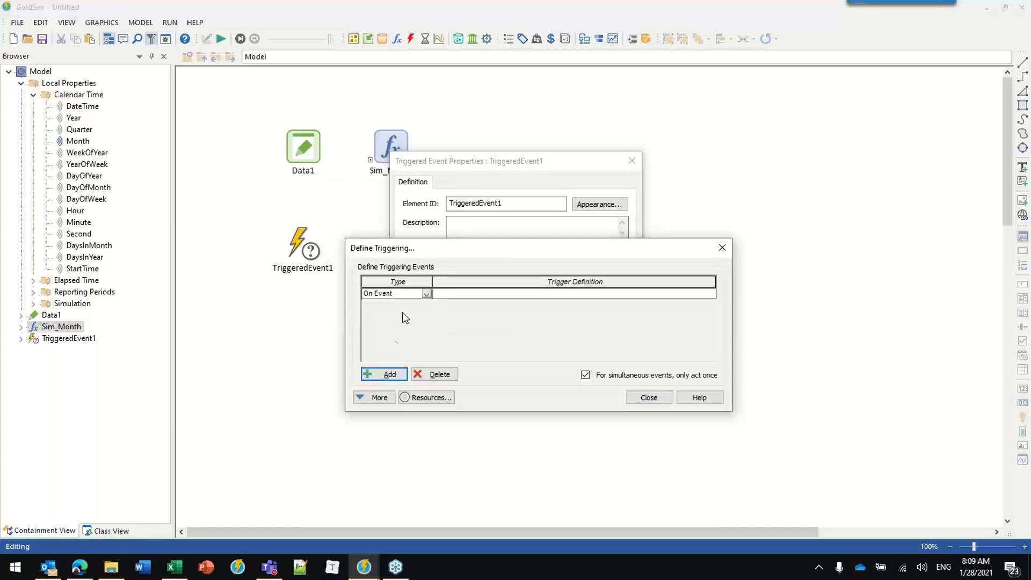
Step: Set the triggering event's type to At ETime with the definition 1.578 d, and accept the element's properties
{"action": "left_click", "coordinate": [426, 293]}
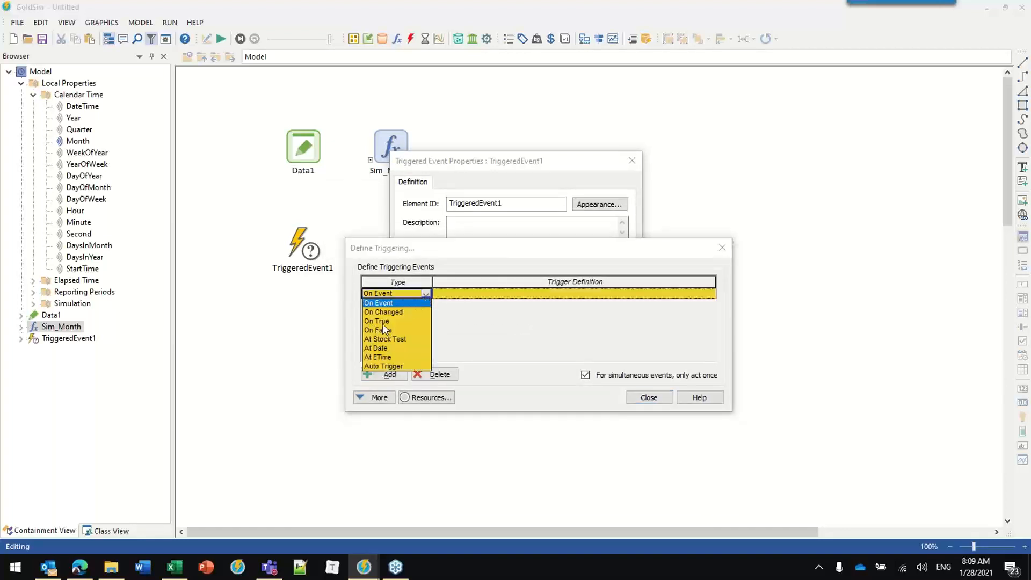
{"action": "left_click", "coordinate": [382, 348]}
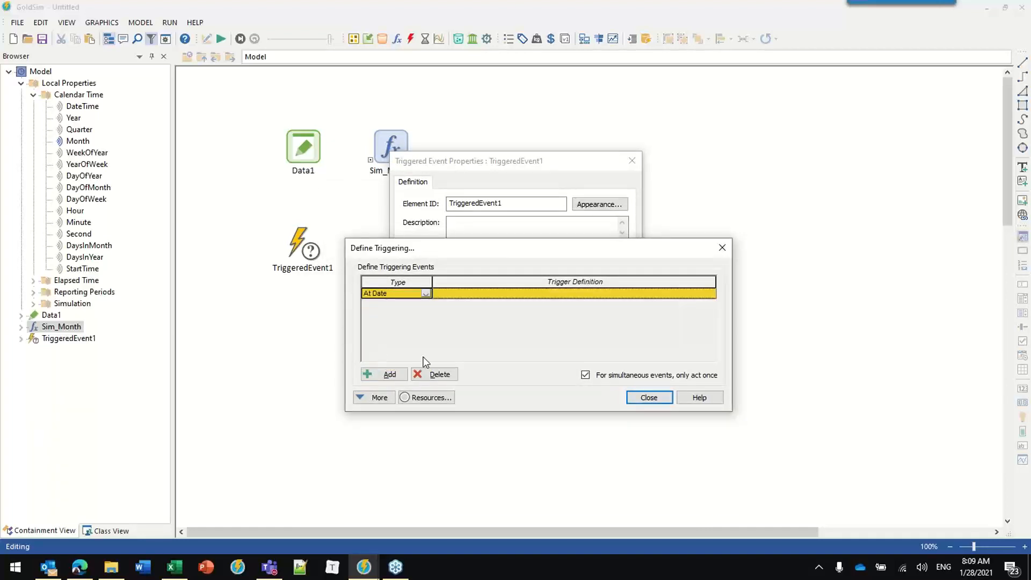
{"action": "left_click", "coordinate": [424, 293]}
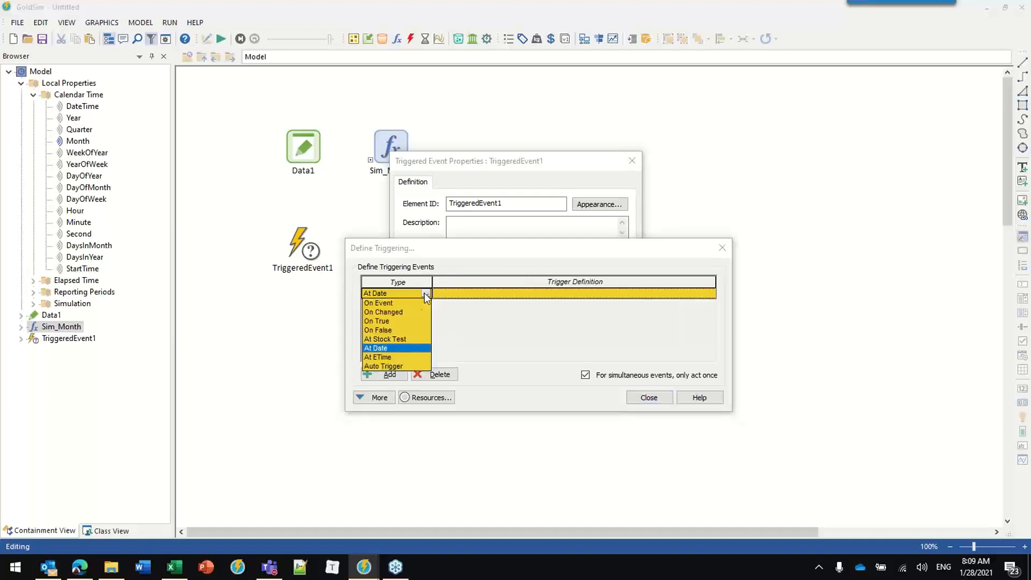
{"action": "left_click", "coordinate": [379, 357]}
{"action": "left_click", "coordinate": [459, 294]}
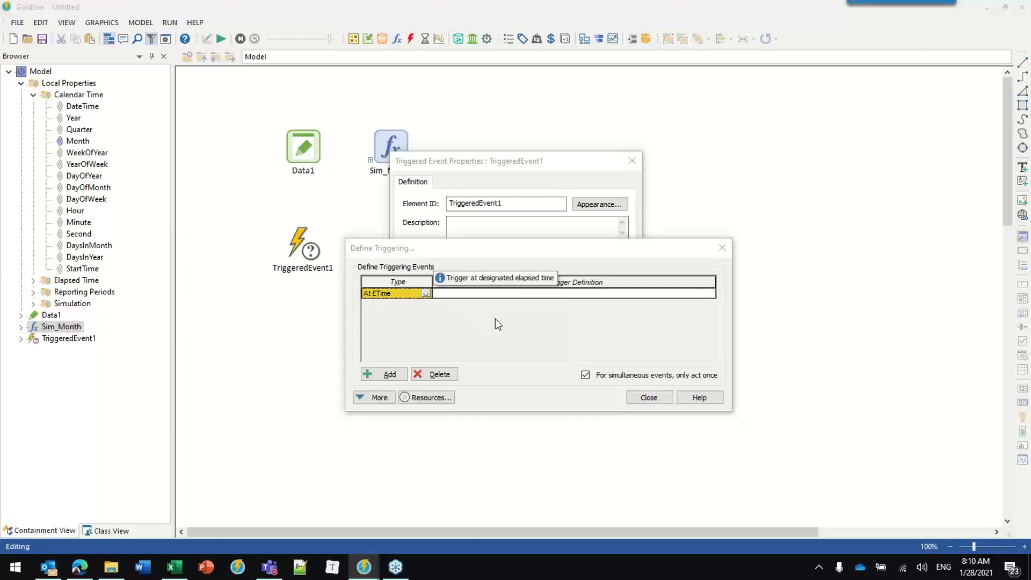
{"action": "type", "text": "1.57"}
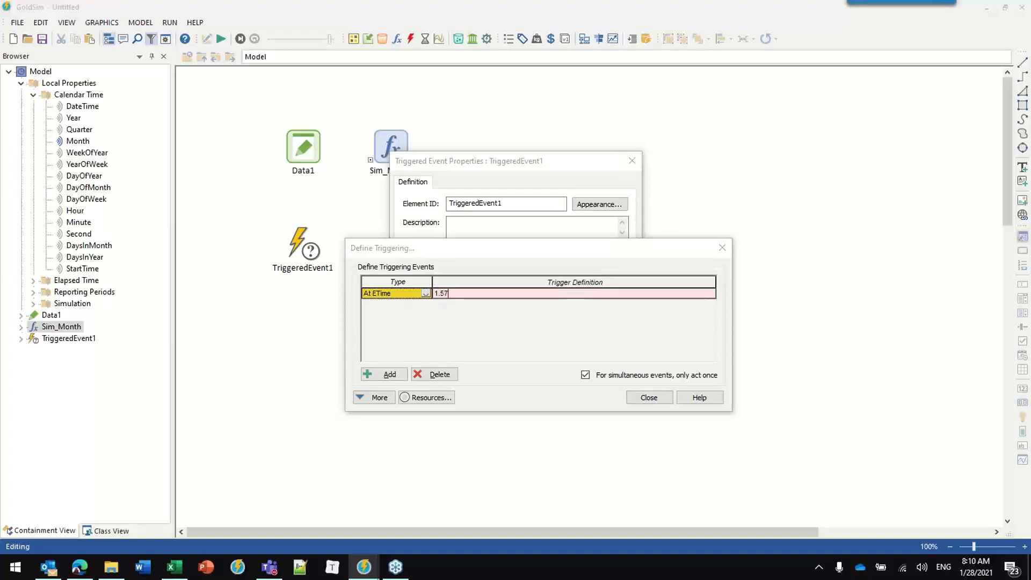
{"action": "type", "text": "8 d"}
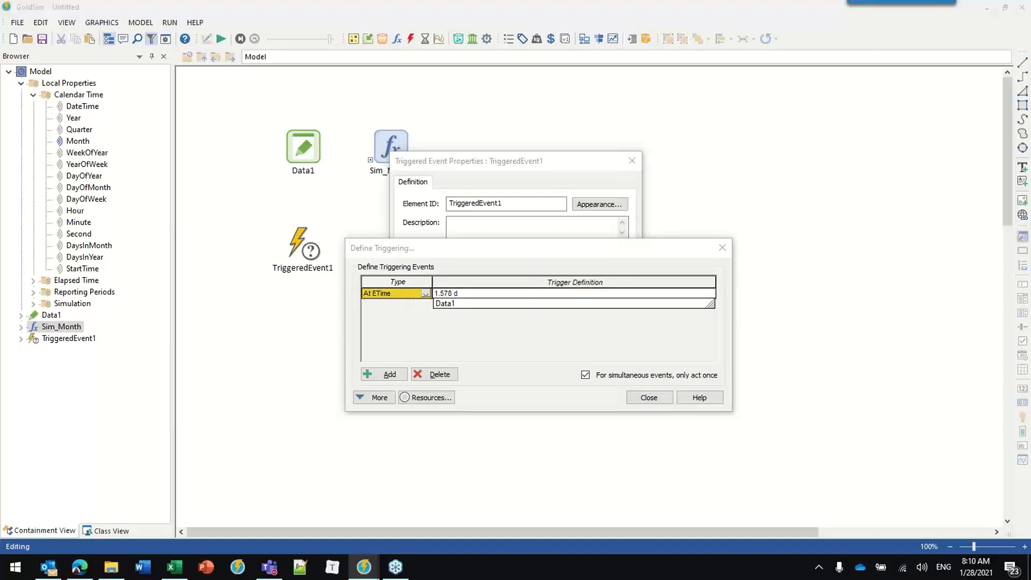
{"action": "left_click", "coordinate": [517, 330]}
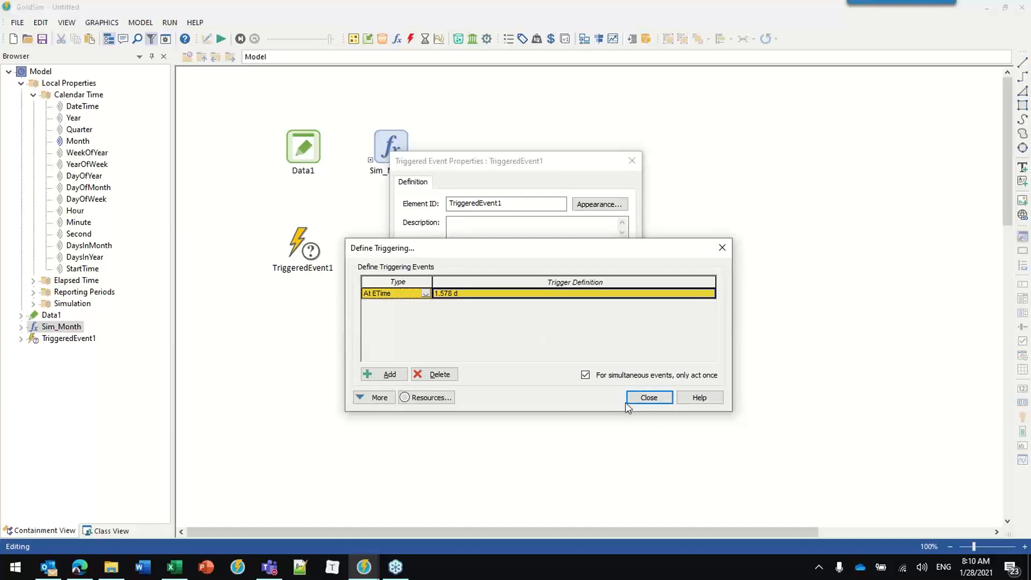
{"action": "left_click", "coordinate": [649, 398]}
{"action": "left_click", "coordinate": [508, 388]}
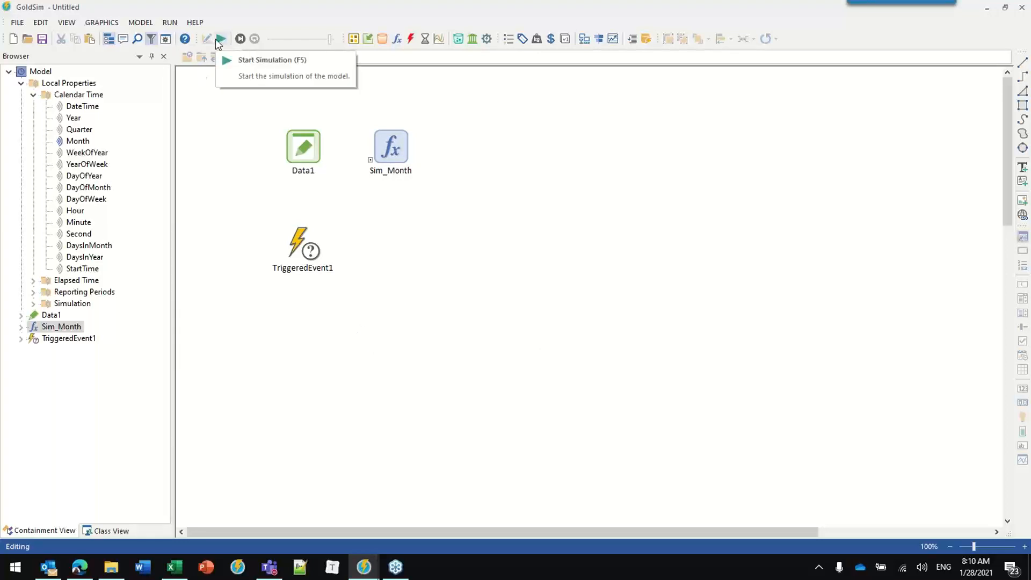
Step: Set the simulation duration to 40 day and run the simulation
{"action": "left_click", "coordinate": [172, 42]}
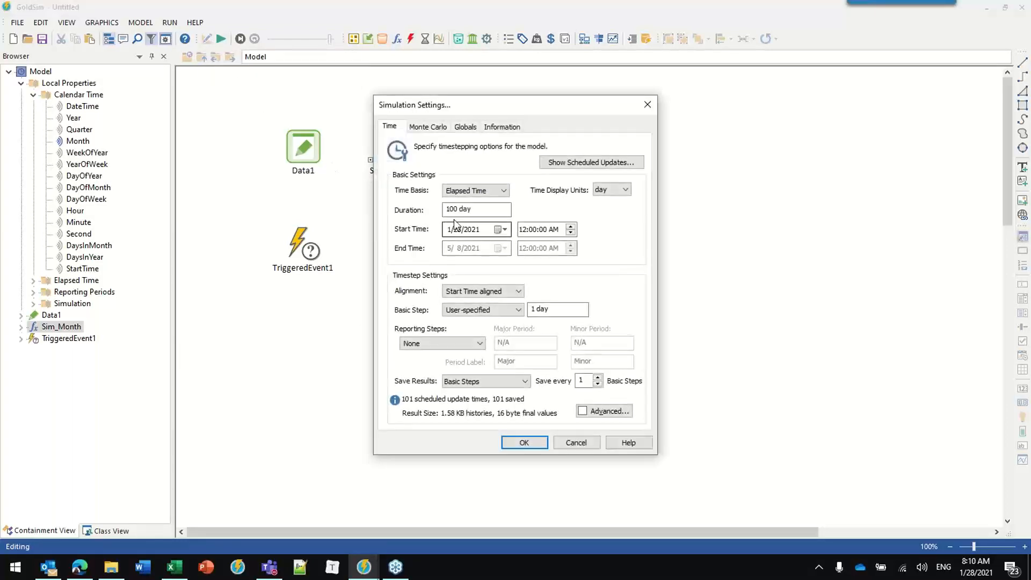
{"action": "key", "text": "BackSpace"}
{"action": "key", "text": "BackSpace"}
{"action": "type", "text": "4"}
{"action": "left_click", "coordinate": [526, 443]}
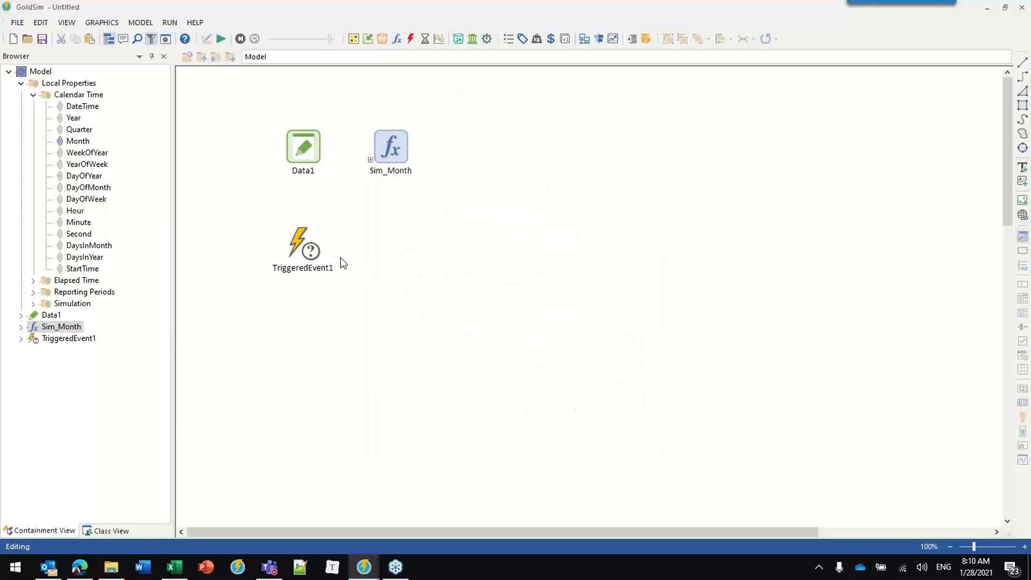
{"action": "left_click", "coordinate": [219, 41]}
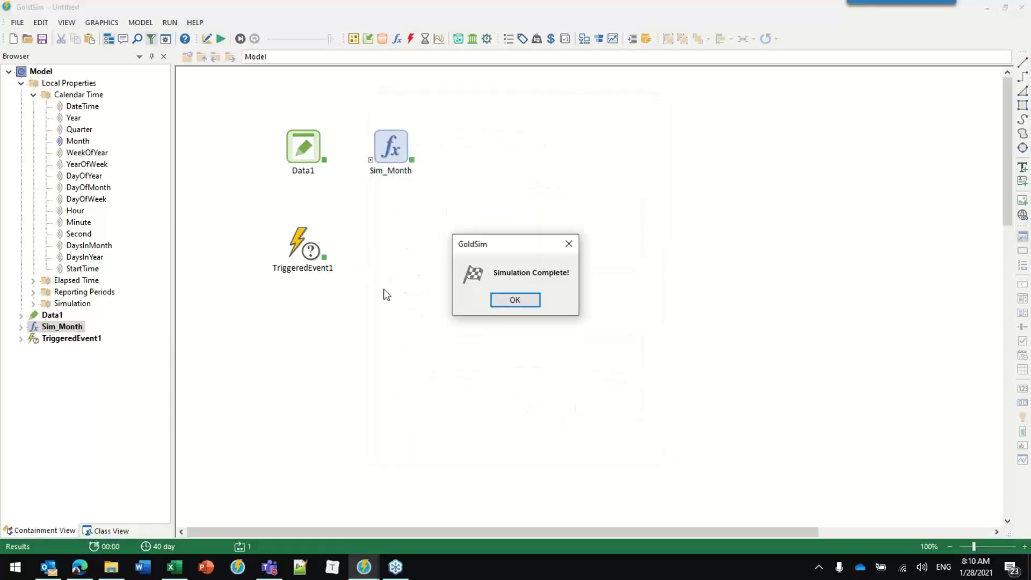
Step: Display the time history chart of TriggeredEvent1's EventCount output from the completed run
{"action": "left_click", "coordinate": [513, 301]}
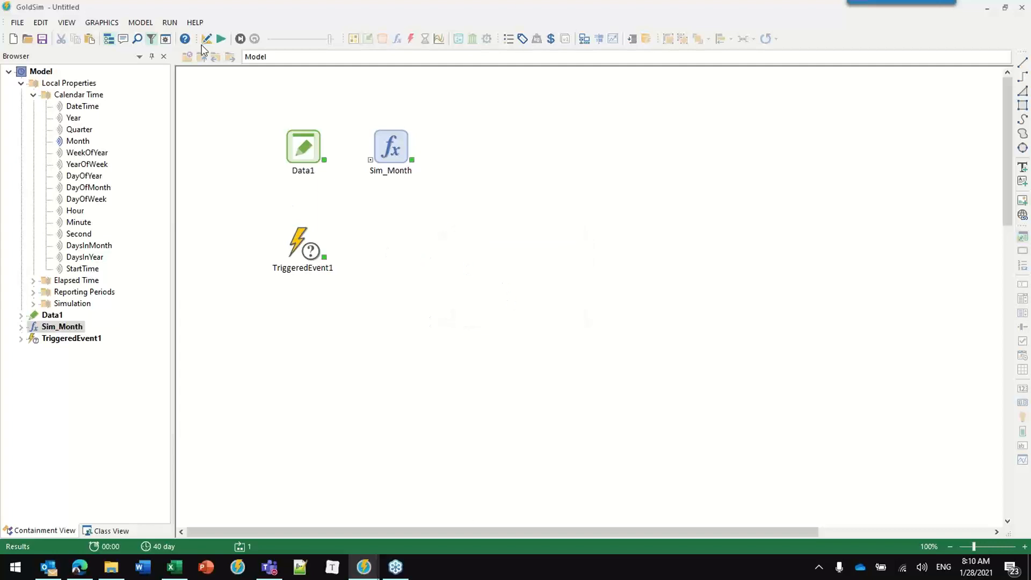
{"action": "left_click", "coordinate": [324, 258]}
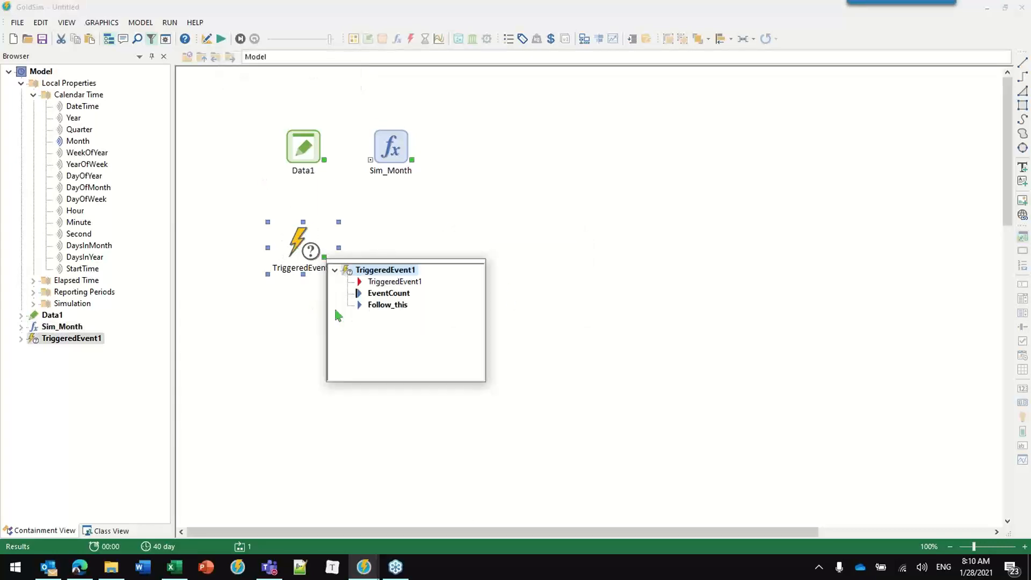
{"action": "left_click", "coordinate": [386, 297]}
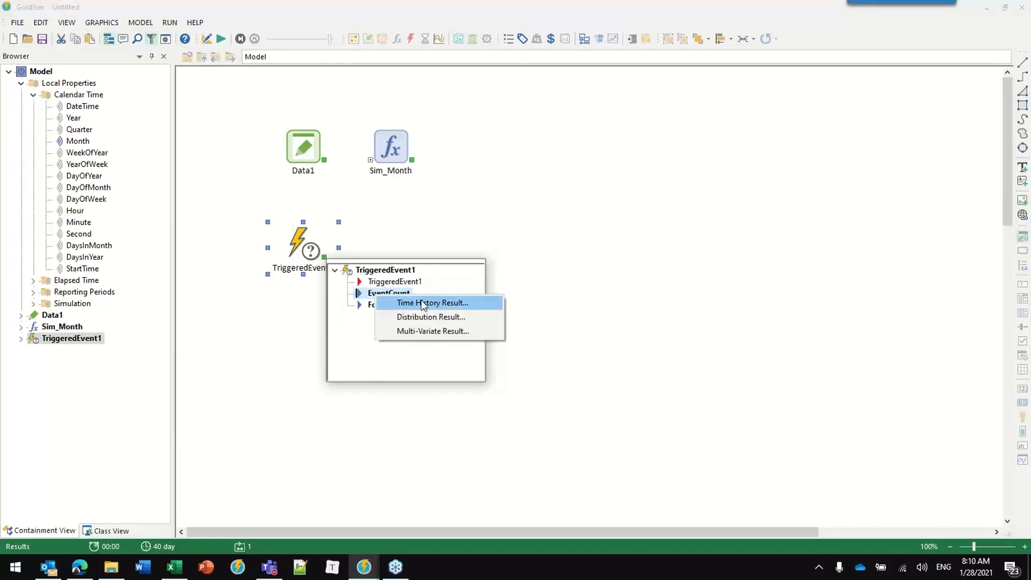
{"action": "left_click", "coordinate": [350, 215]}
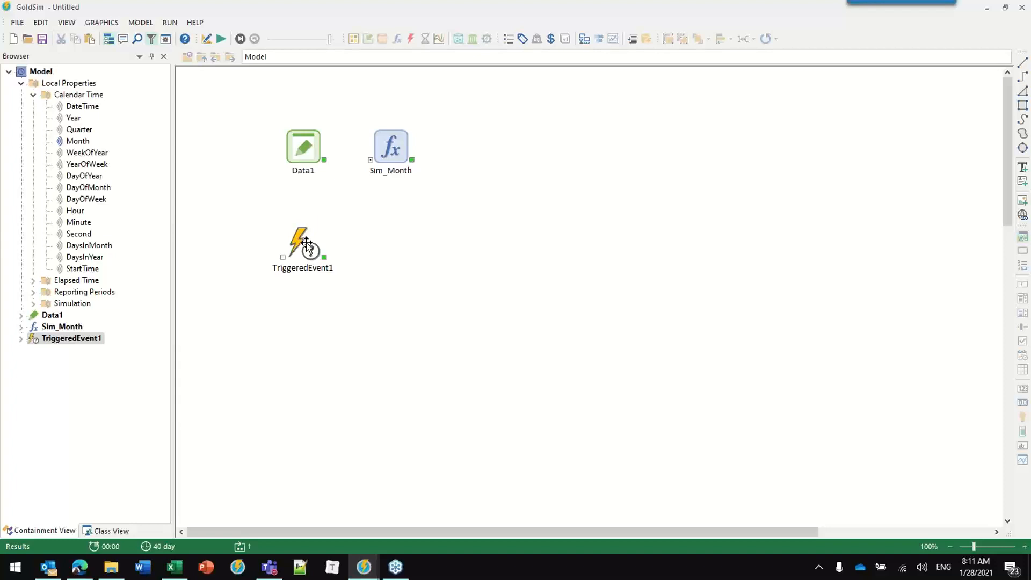
{"action": "mouse_move", "coordinate": [305, 243]}
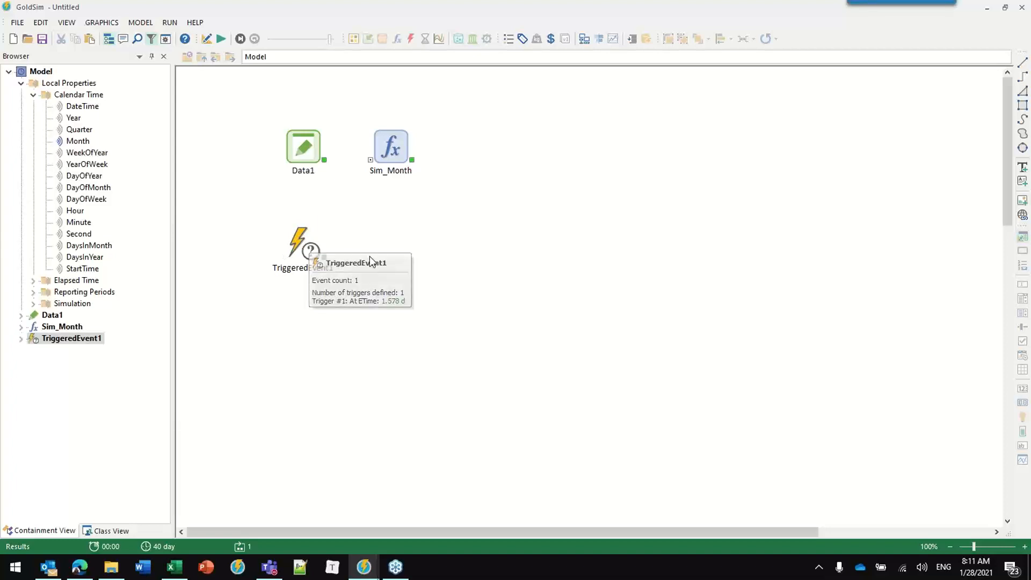
{"action": "left_click", "coordinate": [324, 259]}
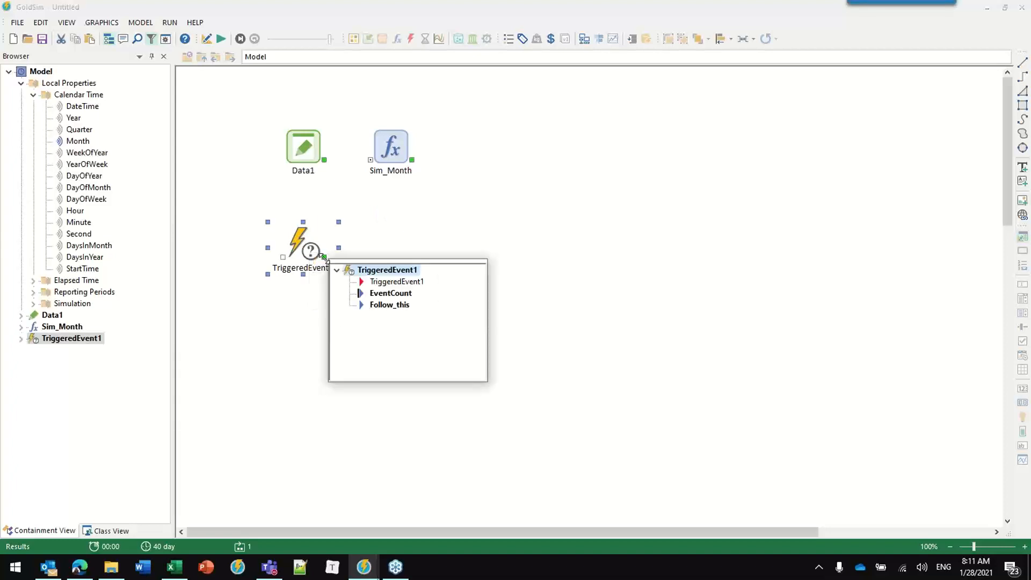
{"action": "mouse_move", "coordinate": [404, 299]}
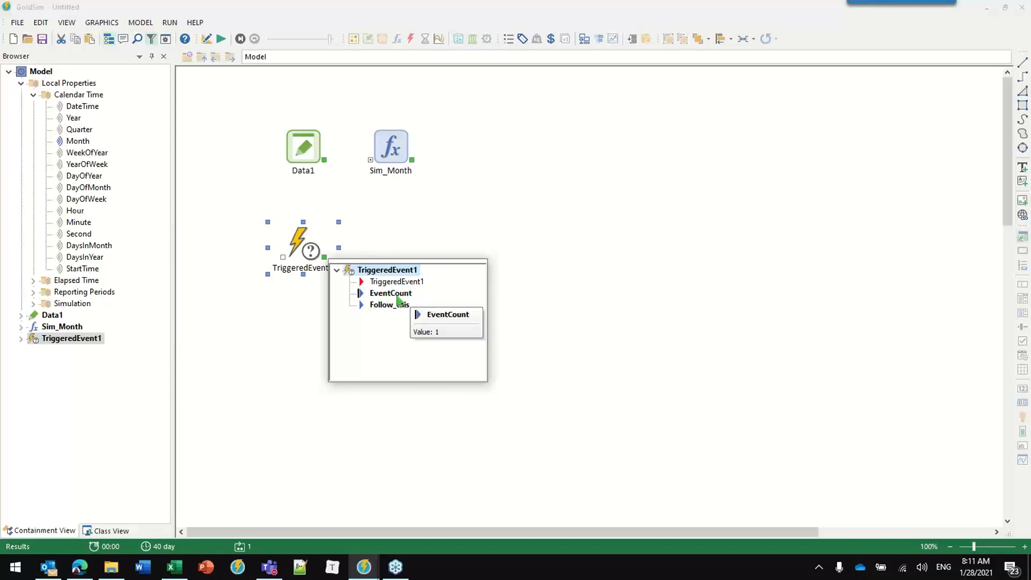
{"action": "right_click", "coordinate": [399, 299]}
{"action": "left_click", "coordinate": [379, 301]}
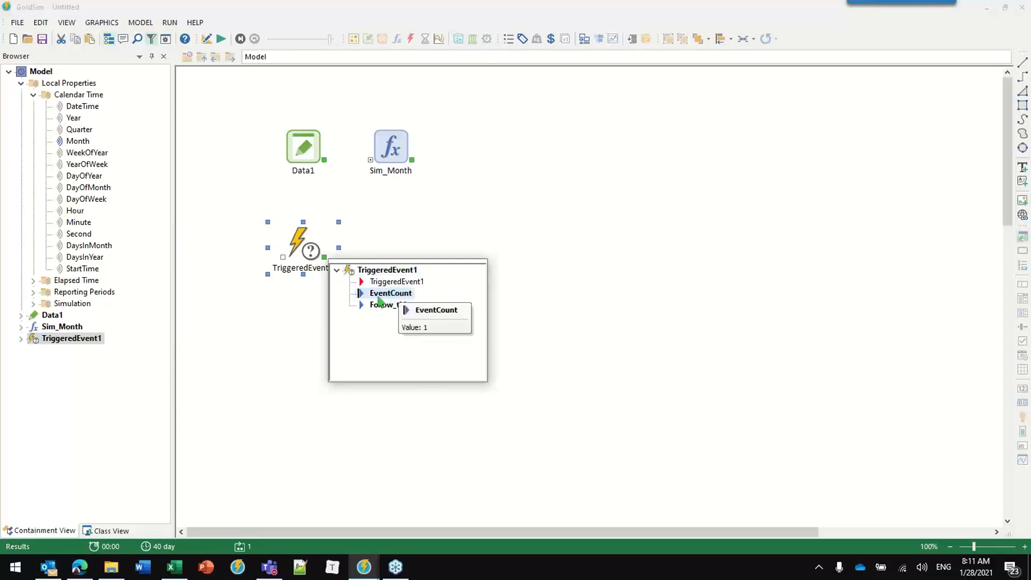
{"action": "right_click", "coordinate": [379, 300]}
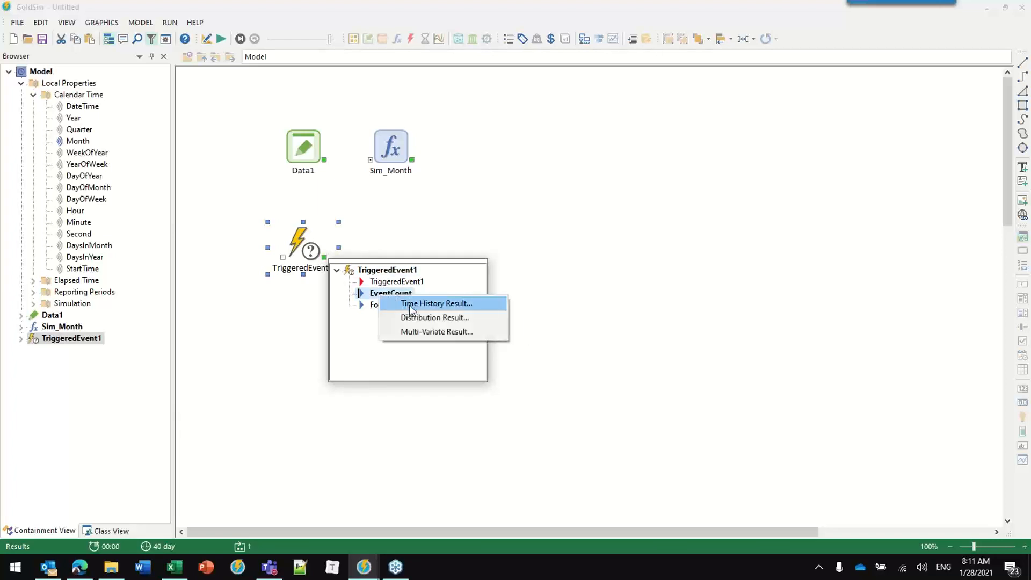
{"action": "left_click", "coordinate": [419, 305]}
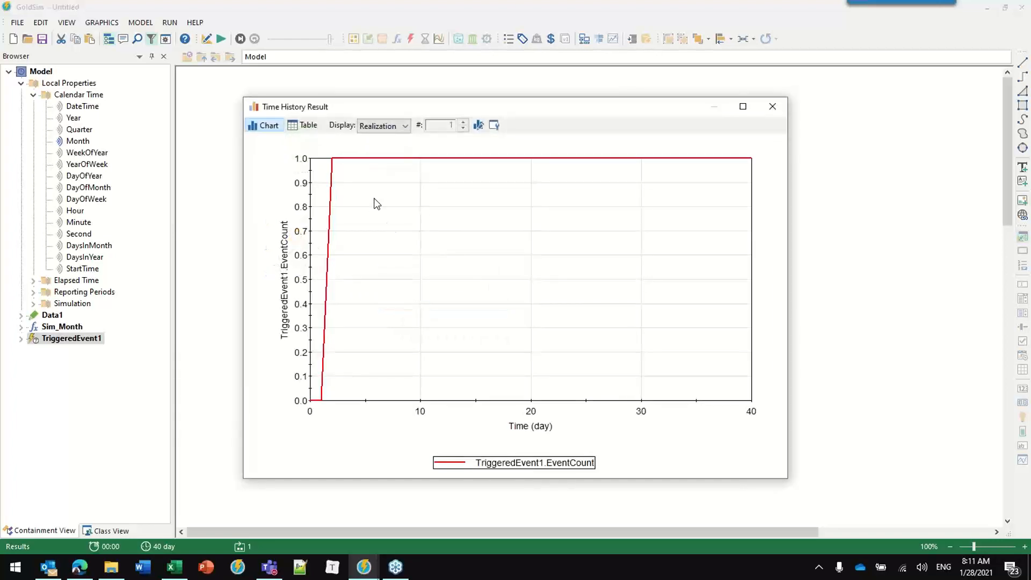
Step: View the EventCount time history as a table, examine the values at 0, 1 and 2 days, and close the result
{"action": "mouse_move", "coordinate": [337, 164]}
{"action": "left_click", "coordinate": [308, 126]}
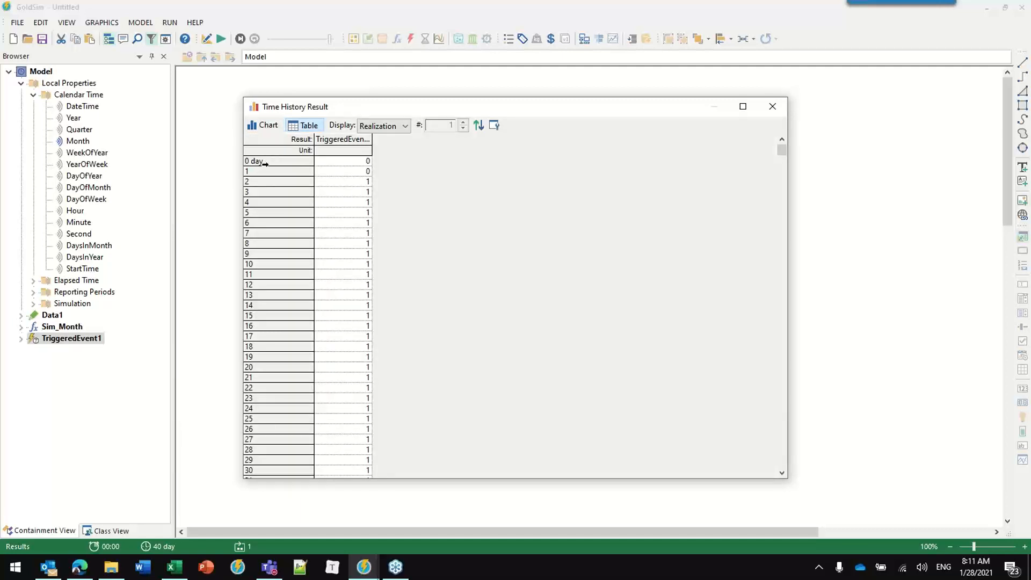
{"action": "left_click", "coordinate": [331, 163]}
{"action": "left_click", "coordinate": [339, 174]}
{"action": "left_click", "coordinate": [341, 183]}
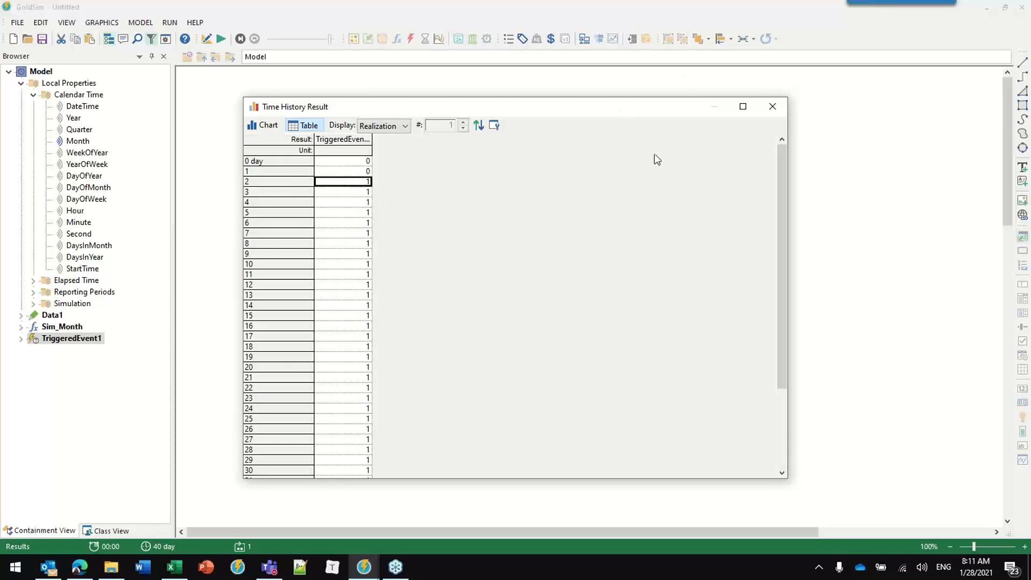
{"action": "left_click", "coordinate": [772, 106]}
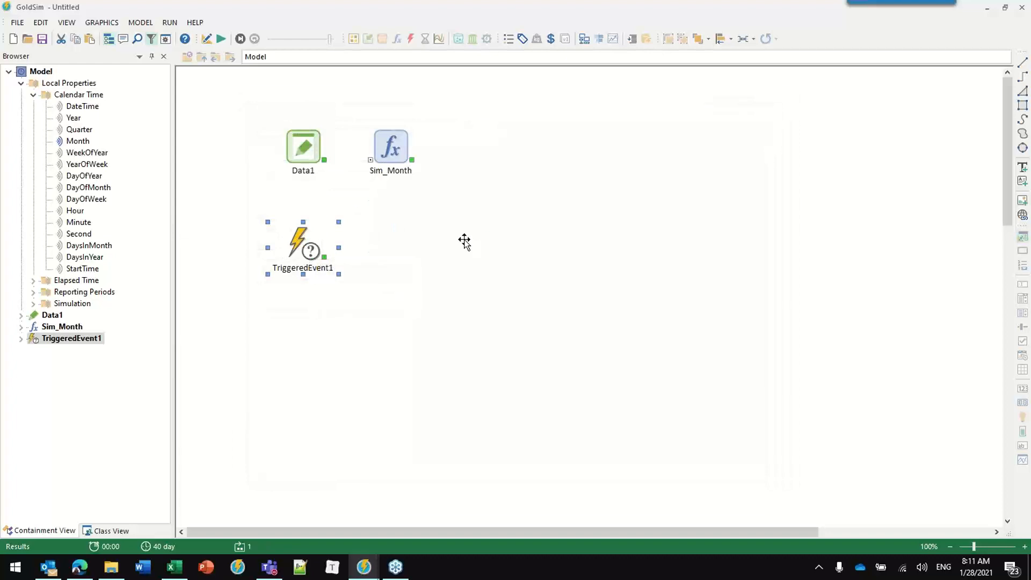
Step: Return the model to edit mode and add a Time History Result element to it
{"action": "mouse_move", "coordinate": [308, 243]}
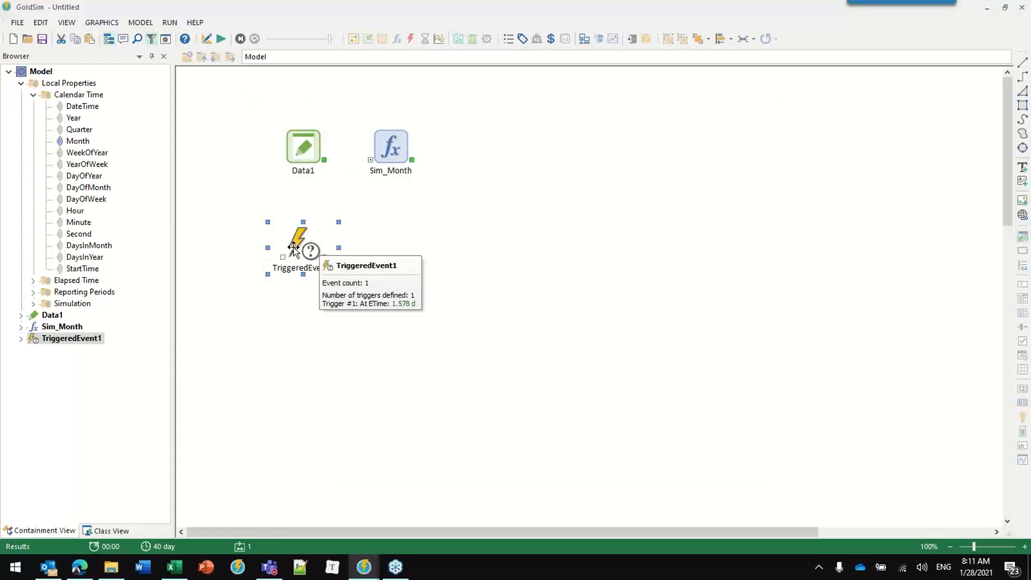
{"action": "key", "text": "F4"}
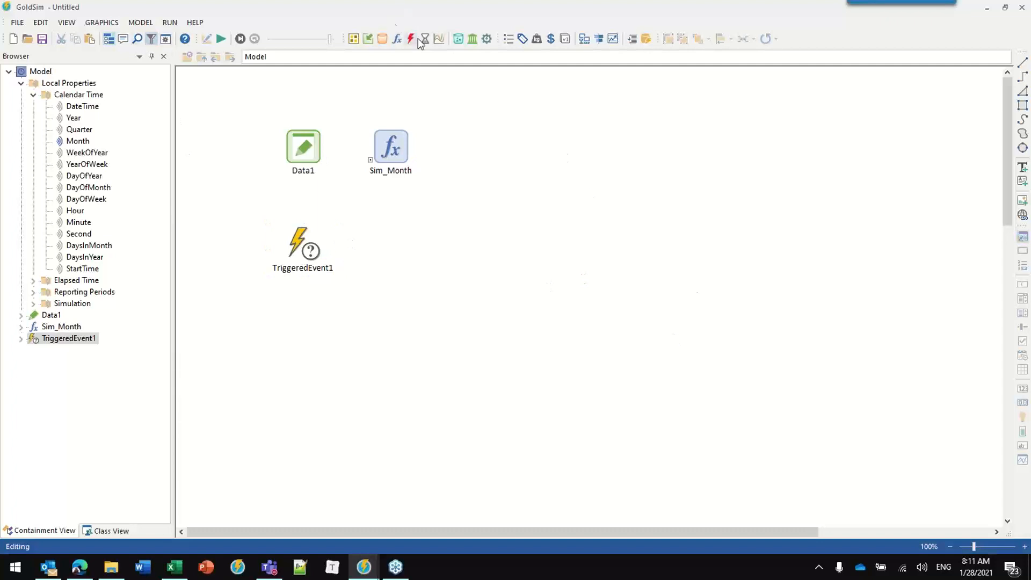
{"action": "left_click", "coordinate": [439, 39]}
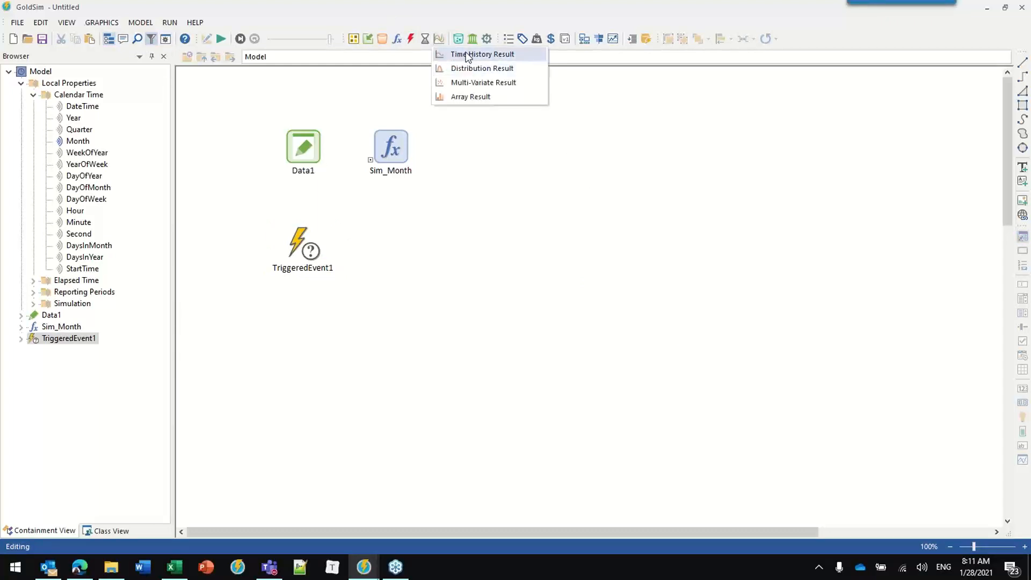
{"action": "left_click", "coordinate": [463, 52]}
{"action": "left_click", "coordinate": [500, 308]}
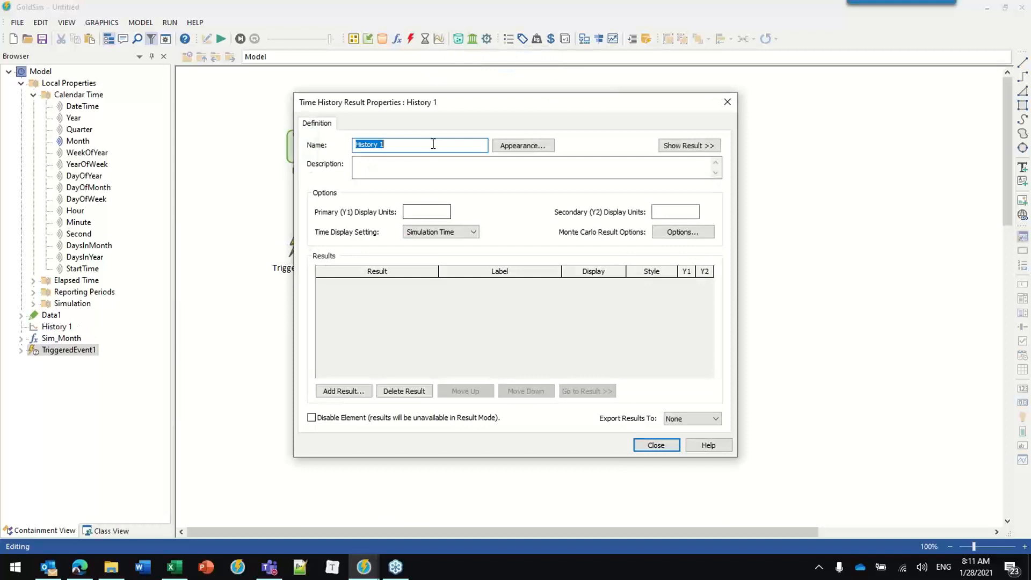
Step: Link TriggeredEvent1's EventCount output as a result of History 1 and move the element farther away from TriggeredEvent1
{"action": "left_click", "coordinate": [340, 391]}
{"action": "left_click", "coordinate": [425, 224]}
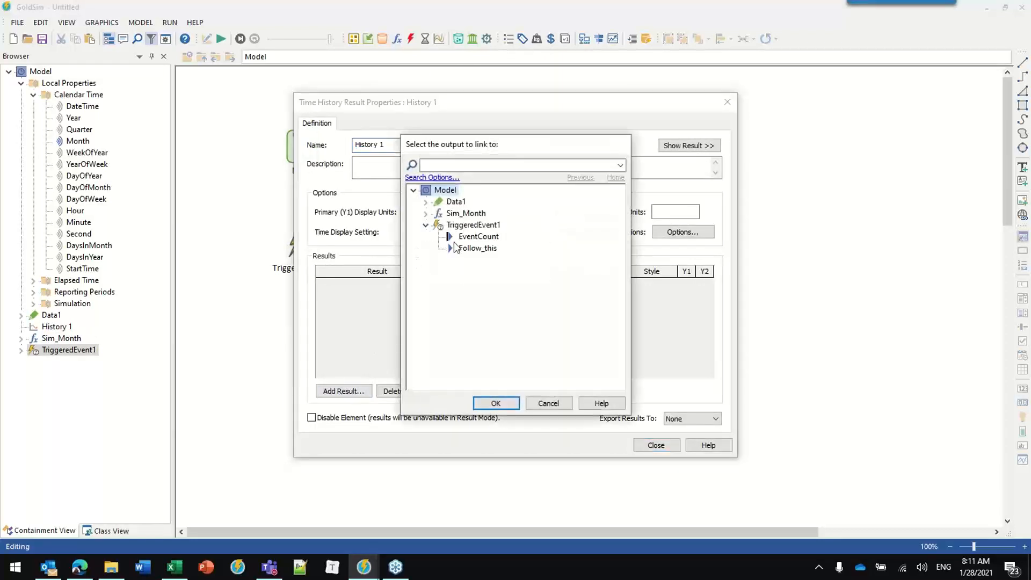
{"action": "left_click", "coordinate": [476, 236]}
{"action": "left_click", "coordinate": [496, 403]}
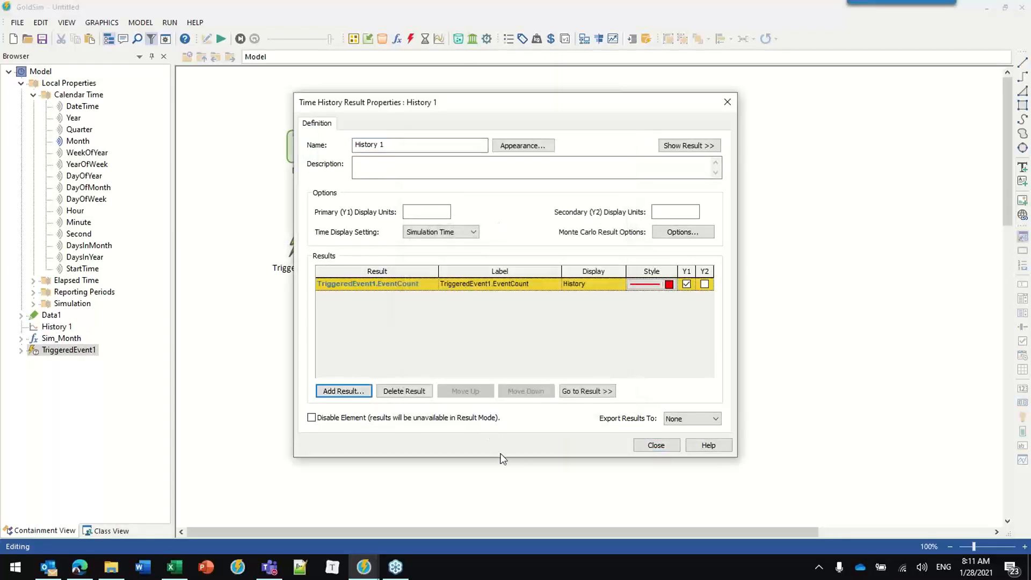
{"action": "left_click", "coordinate": [653, 446]}
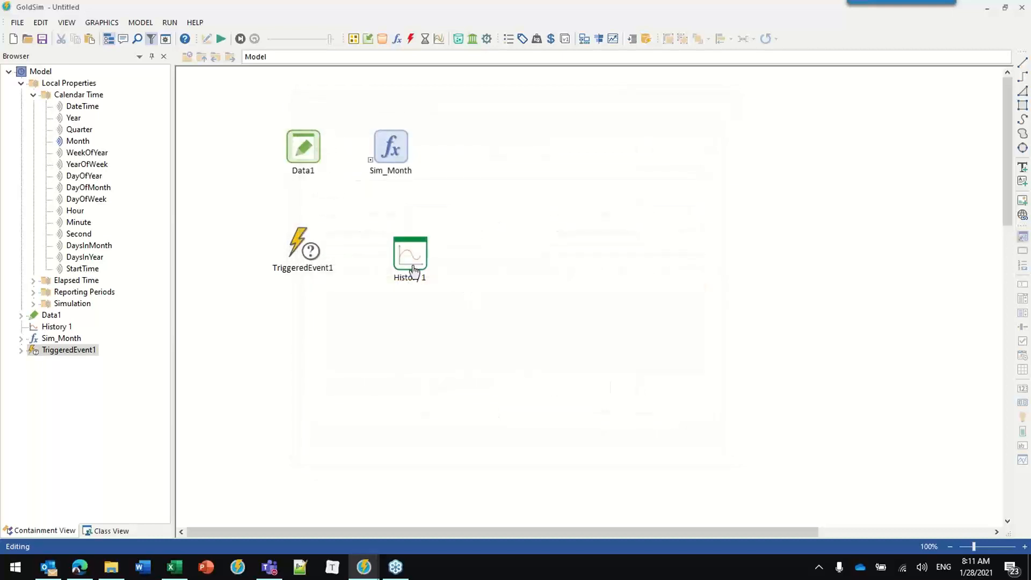
{"action": "left_click_drag", "start_coordinate": [418, 262], "coordinate": [485, 253]}
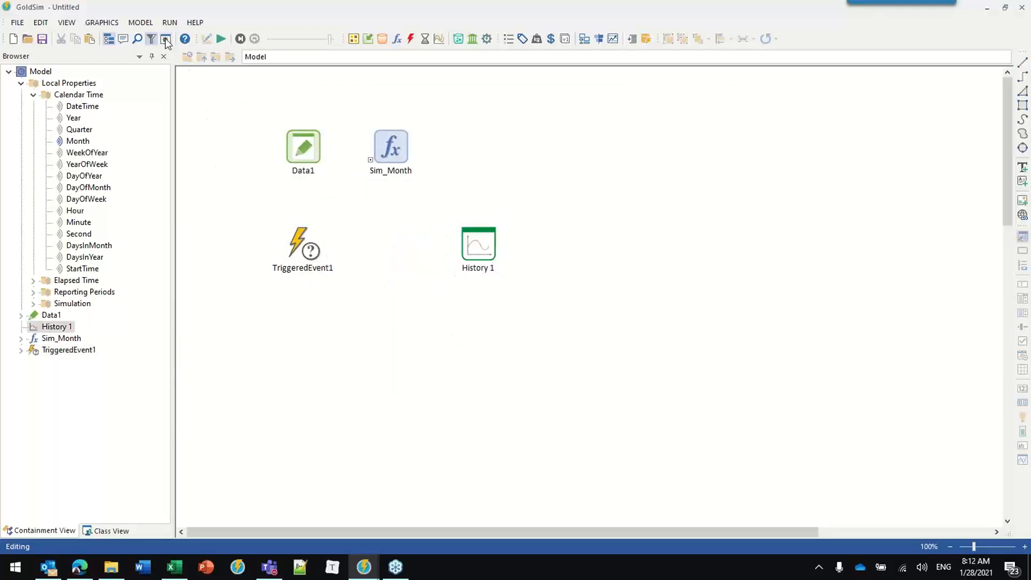
Step: Review the list of scheduled updates in the simulation settings for the 40 day run
{"action": "left_click", "coordinate": [108, 38]}
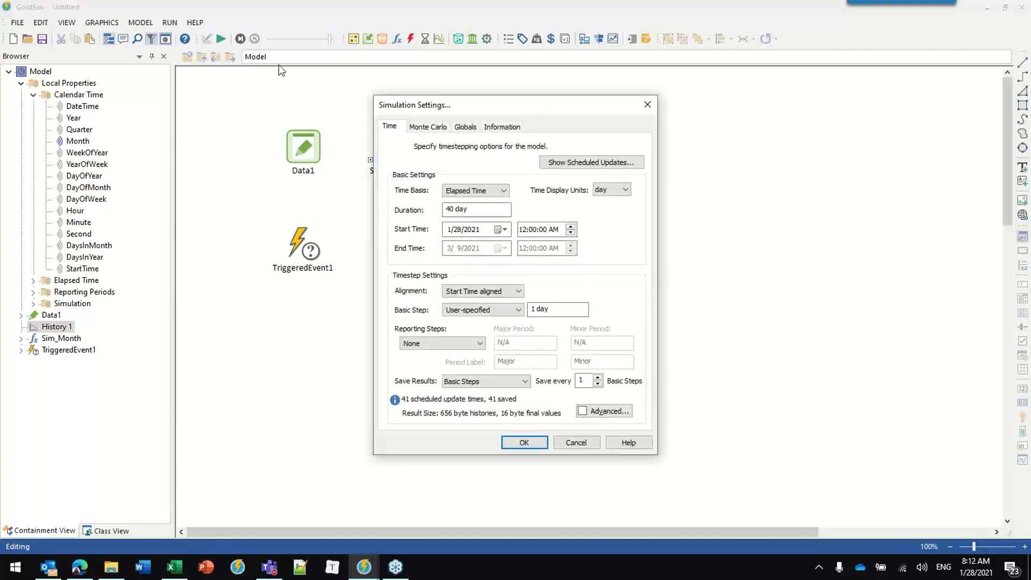
{"action": "left_click", "coordinate": [570, 161]}
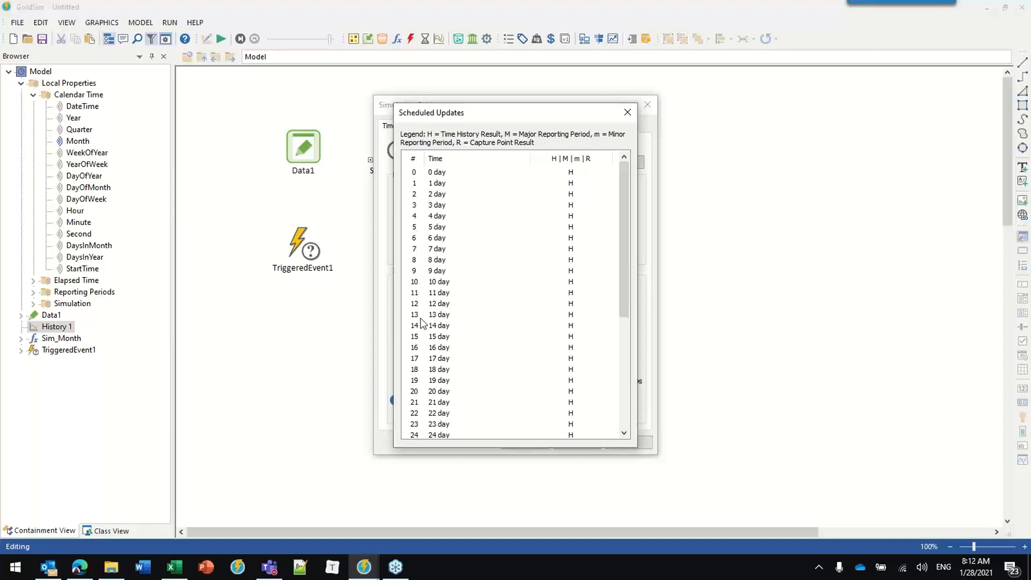
{"action": "left_click", "coordinate": [627, 112]}
{"action": "left_click", "coordinate": [524, 443]}
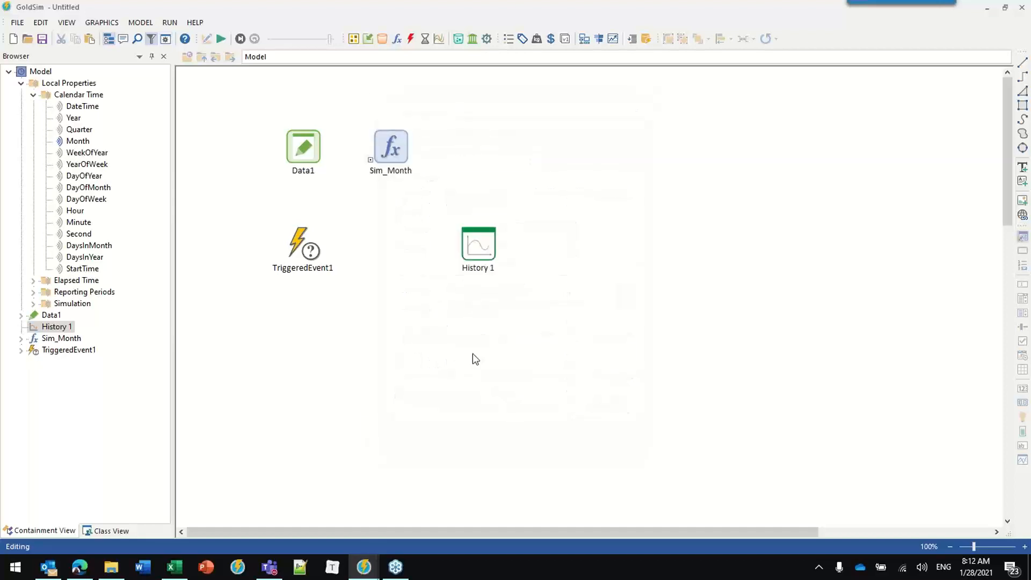
Step: Run the simulation and view the History 1 result as a table
{"action": "left_click", "coordinate": [221, 39]}
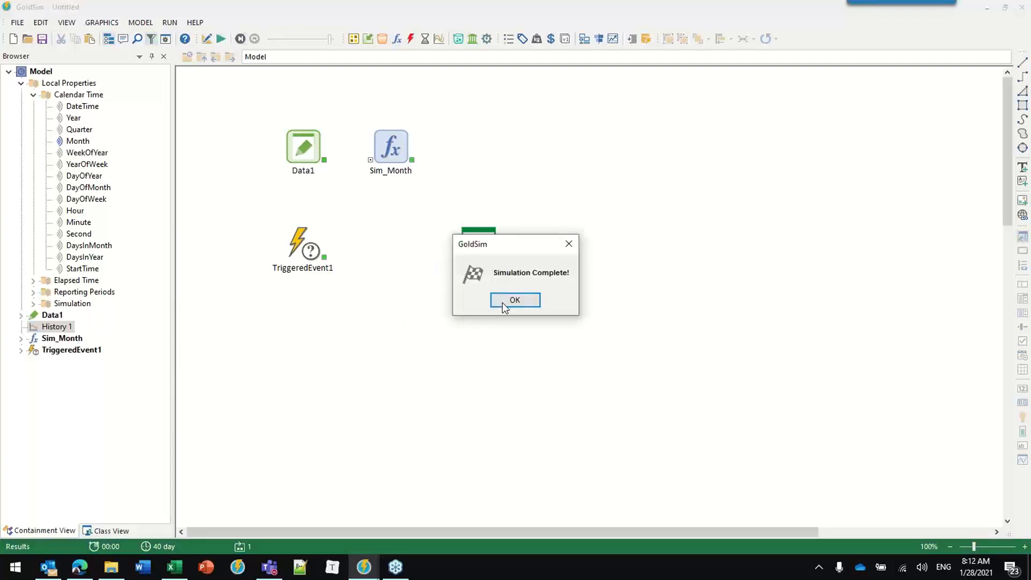
{"action": "left_click", "coordinate": [508, 301]}
{"action": "double_click", "coordinate": [483, 246]}
{"action": "left_click", "coordinate": [305, 127]}
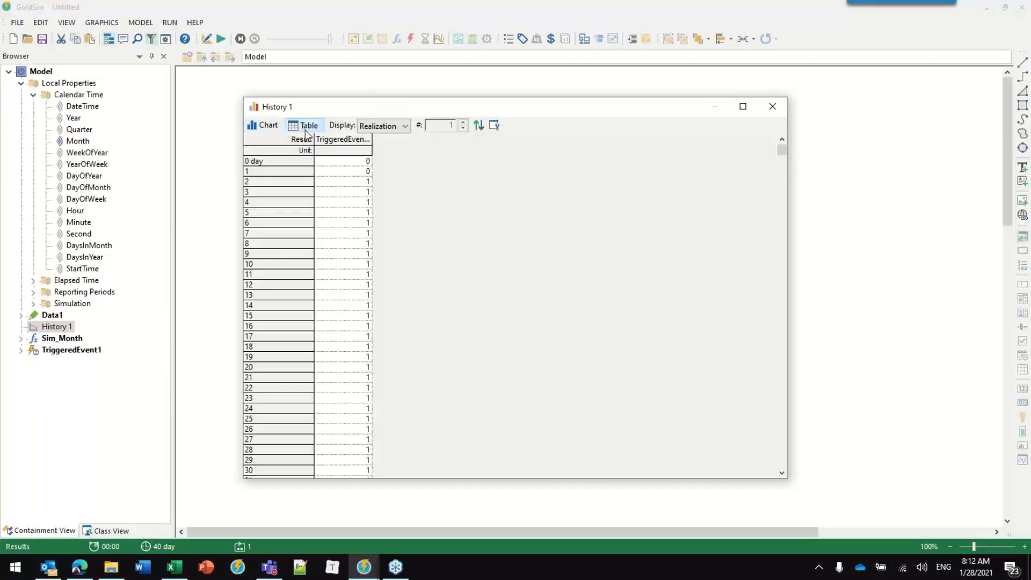
{"action": "left_click", "coordinate": [772, 106]}
Step: Return to edit mode and enable including unscheduled updates (high resolution results) in scalar time histories in the advanced time settings
{"action": "left_click", "coordinate": [621, 200]}
{"action": "key", "text": "F4"}
{"action": "key", "text": "Return"}
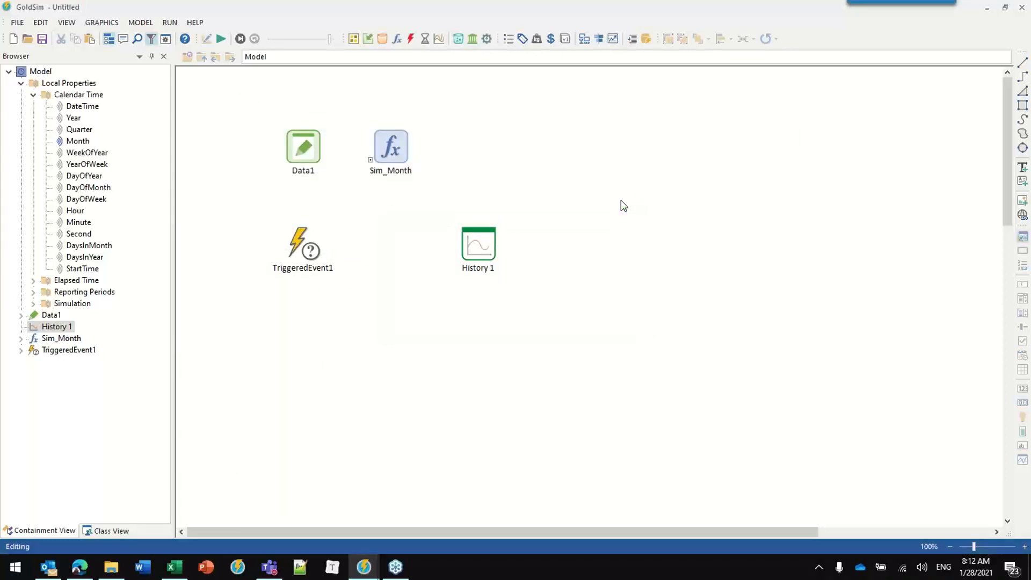
{"action": "key", "text": "F2"}
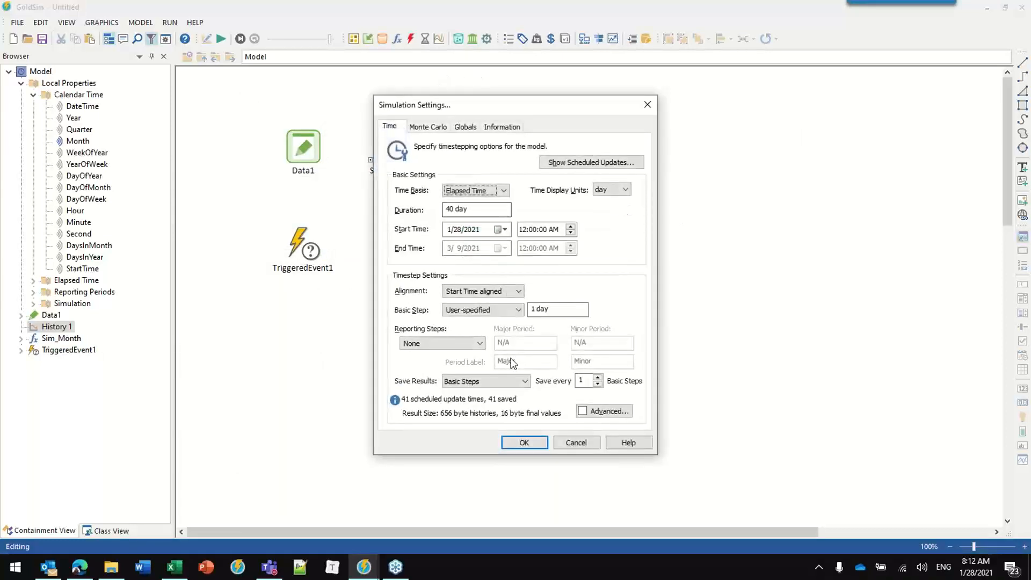
{"action": "left_click", "coordinate": [617, 412]}
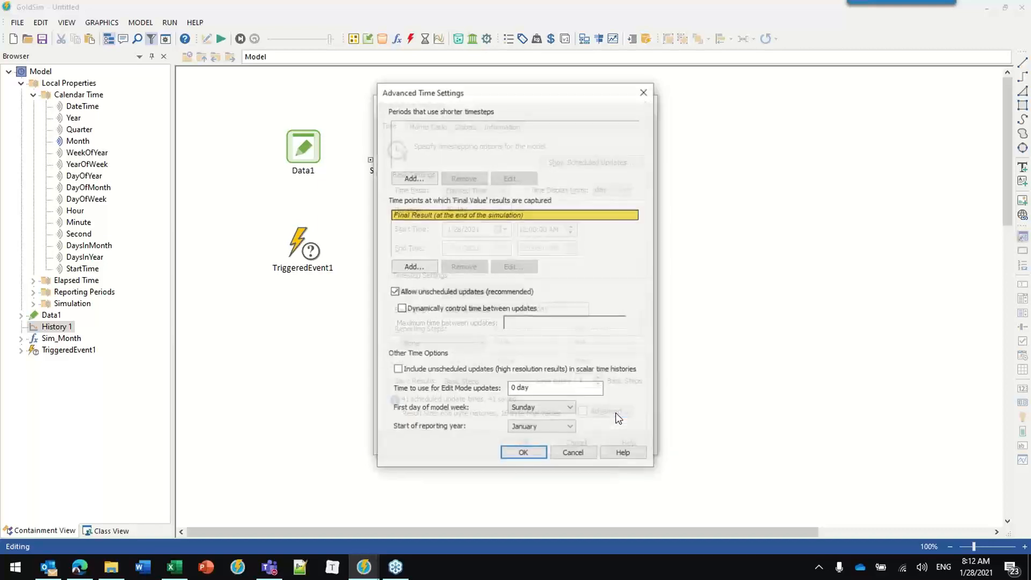
{"action": "left_click_drag", "start_coordinate": [566, 96], "coordinate": [708, 79]}
{"action": "left_click", "coordinate": [797, 66]}
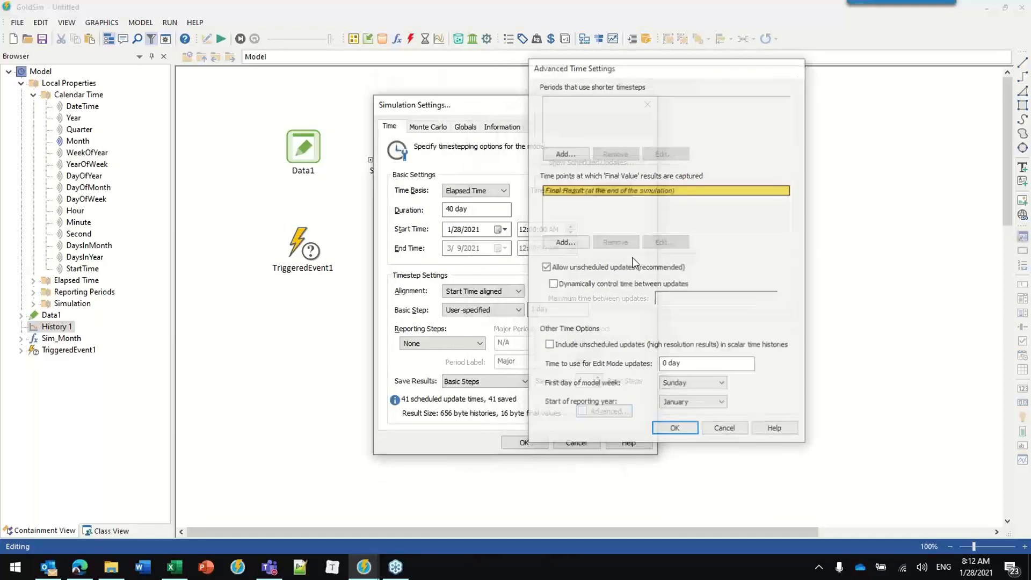
{"action": "left_click", "coordinate": [588, 411]}
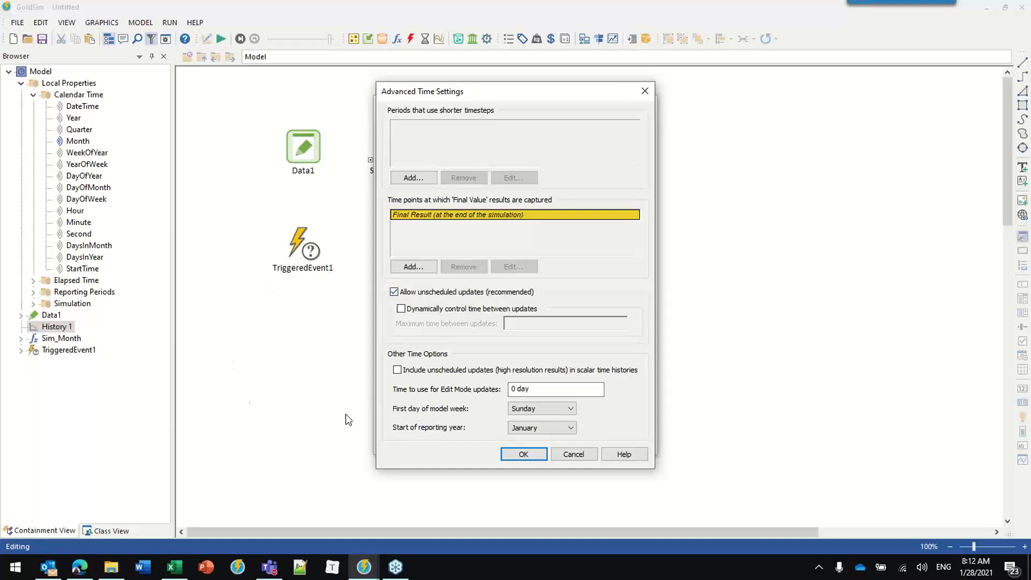
{"action": "left_click", "coordinate": [398, 370]}
{"action": "left_click_drag", "start_coordinate": [526, 100], "coordinate": [595, 31]}
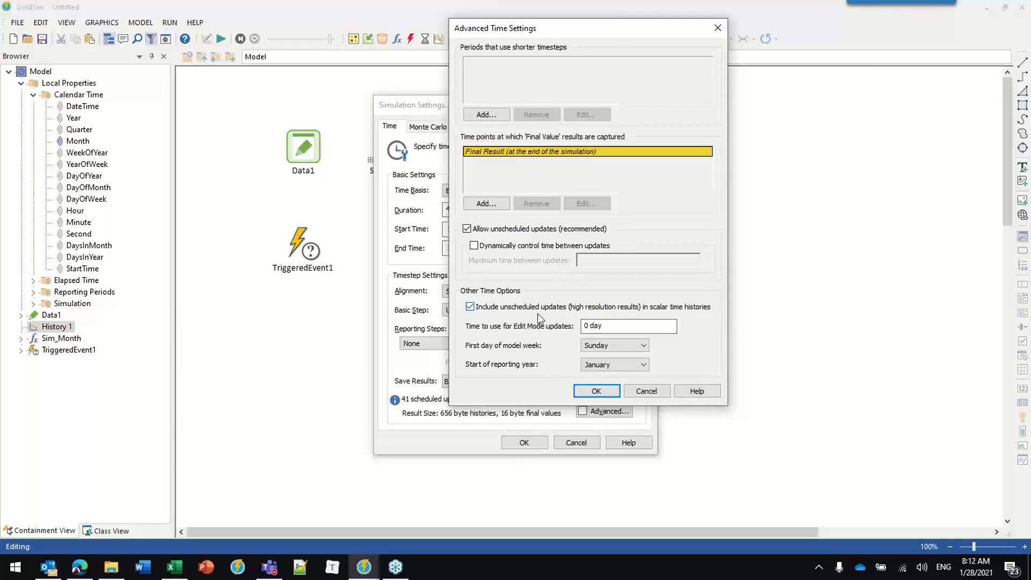
{"action": "left_click", "coordinate": [596, 390]}
{"action": "left_click", "coordinate": [516, 443]}
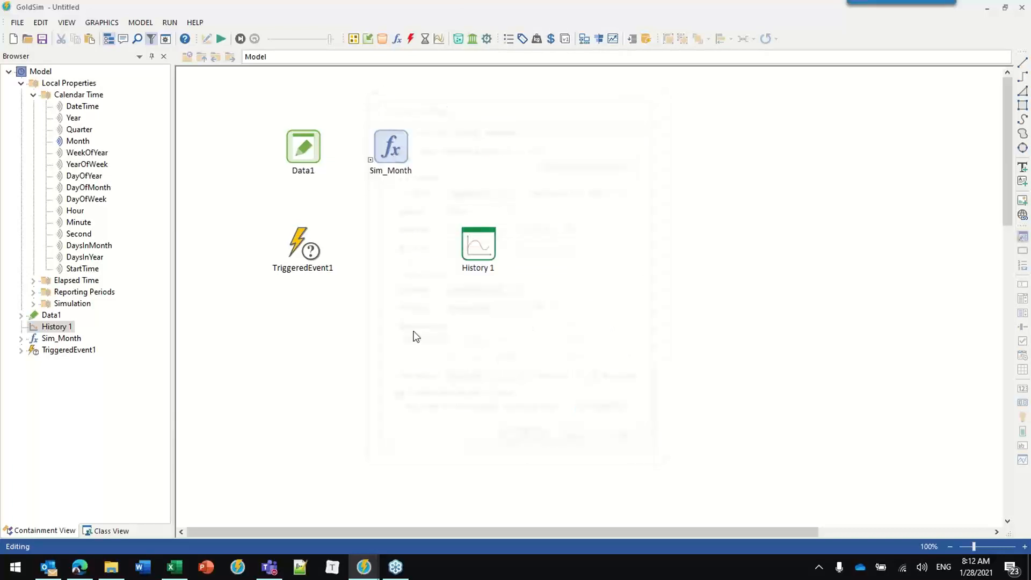
Step: Check the display type of the EventCount result in History 1's properties
{"action": "double_click", "coordinate": [467, 244]}
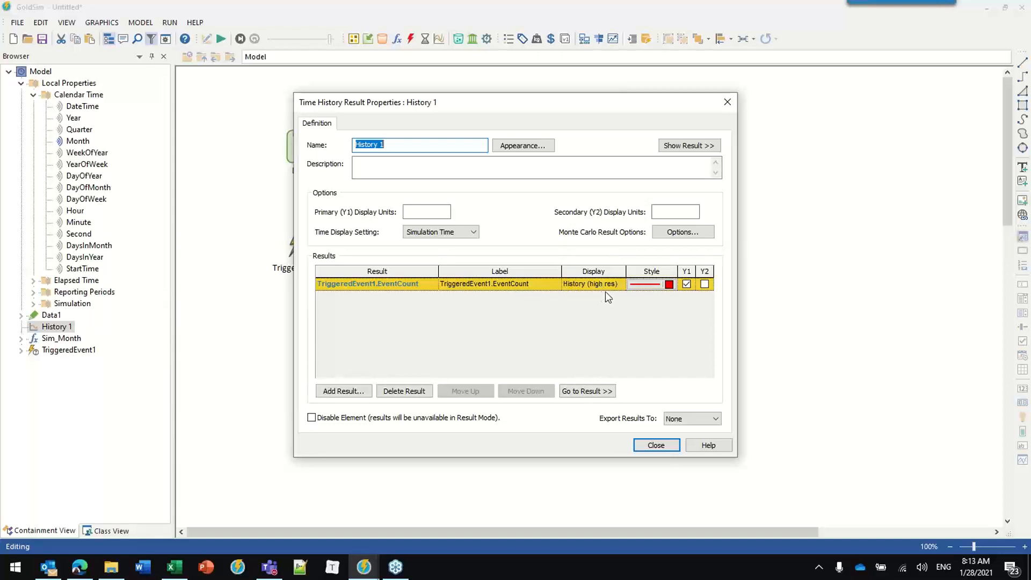
{"action": "left_click", "coordinate": [649, 446]}
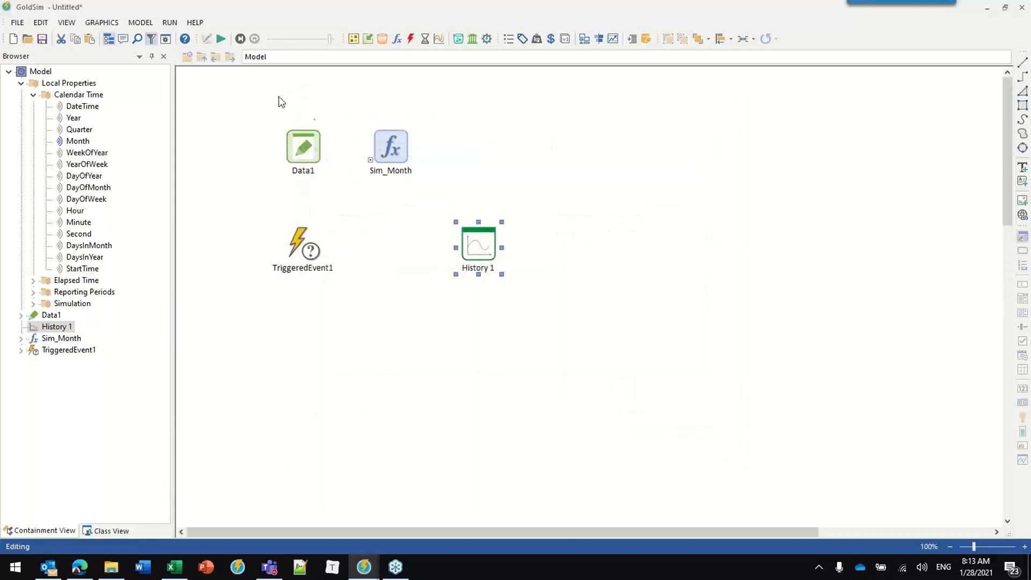
Step: Run the simulation and examine History 1's high resolution EventCount results in both the table and the chart
{"action": "key", "text": "F5"}
{"action": "left_click", "coordinate": [503, 305]}
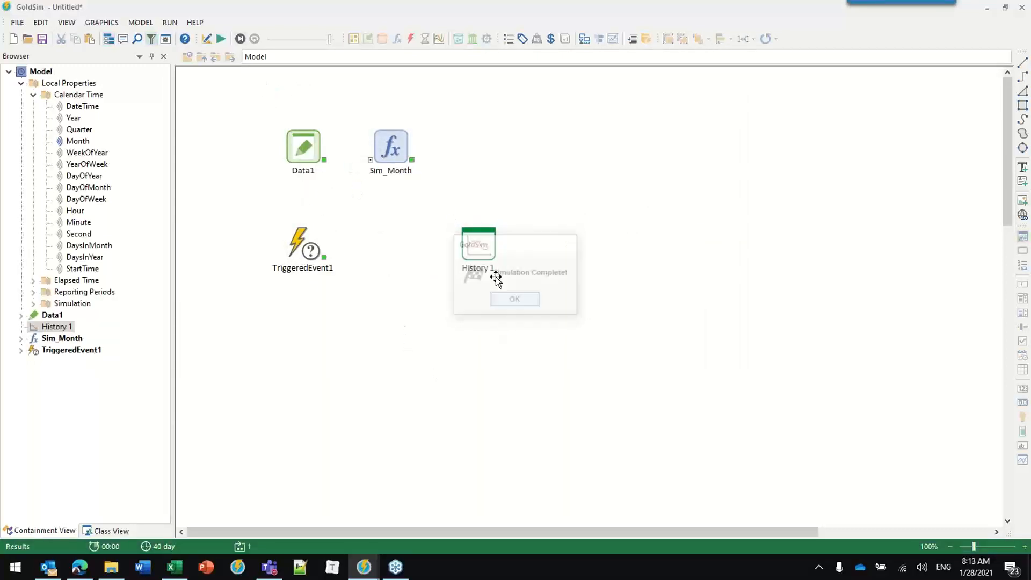
{"action": "double_click", "coordinate": [479, 245]}
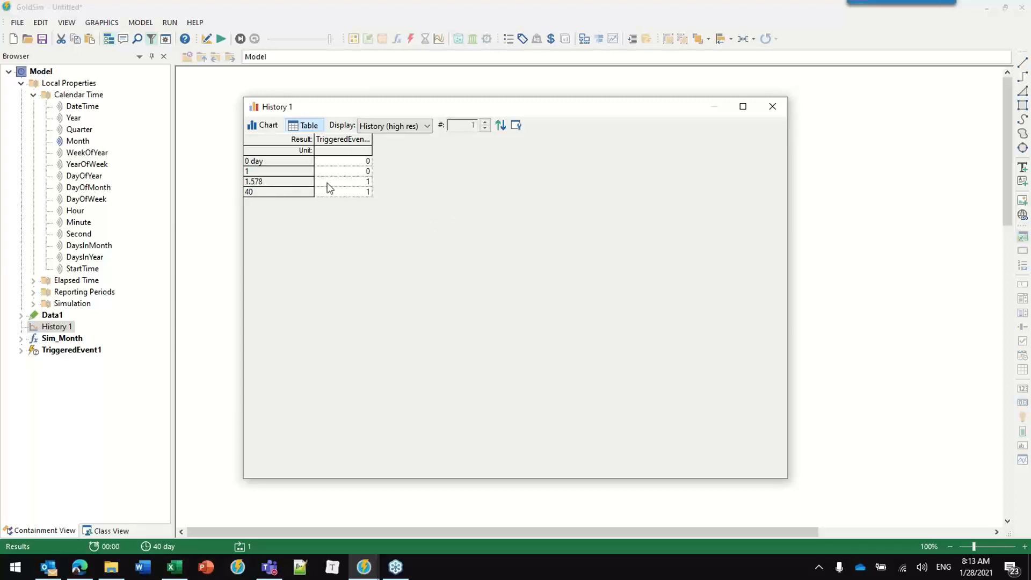
{"action": "left_click", "coordinate": [368, 183]}
{"action": "left_click_drag", "start_coordinate": [389, 108], "coordinate": [505, 111]}
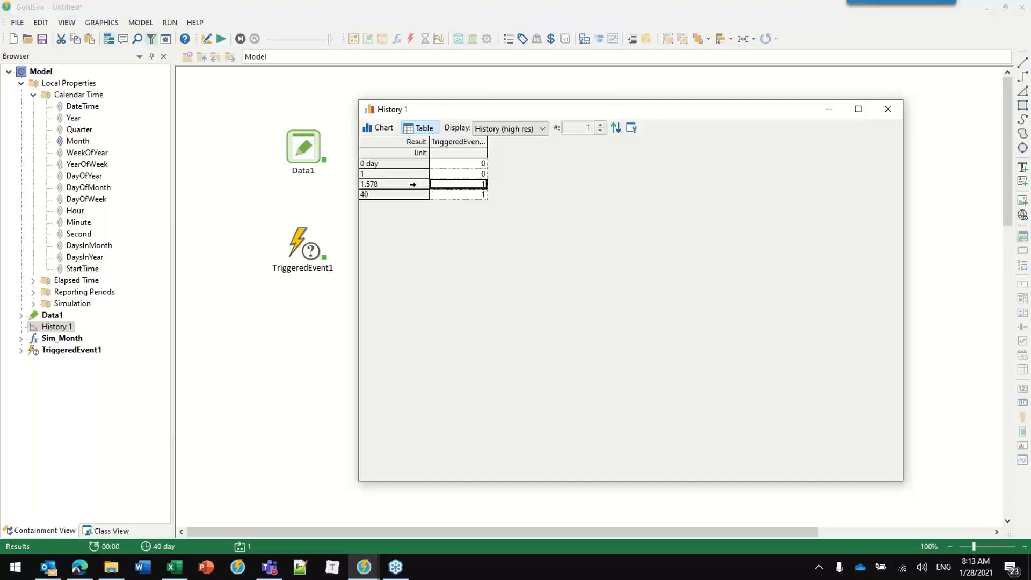
{"action": "left_click_drag", "start_coordinate": [546, 108], "coordinate": [522, 105]}
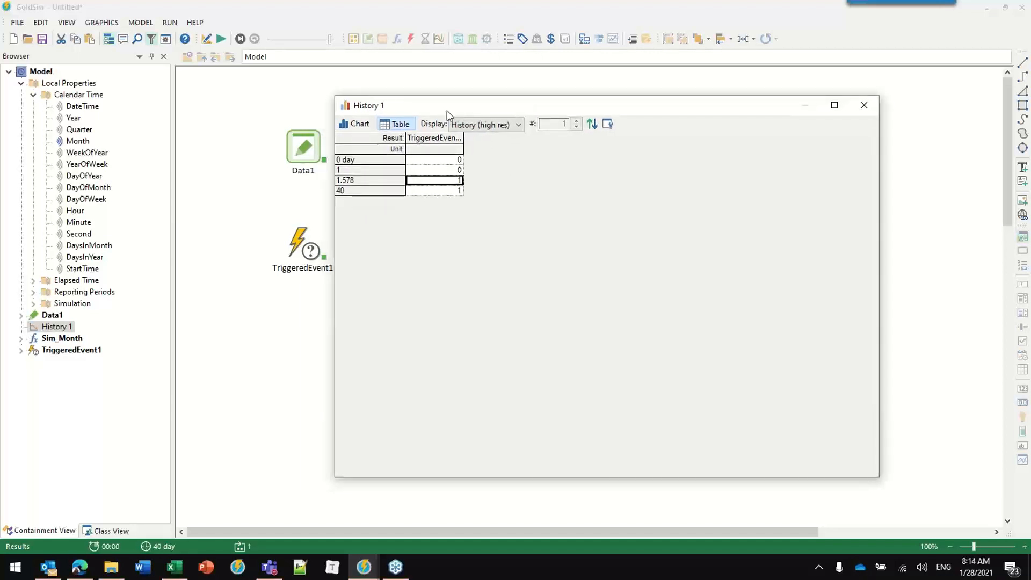
{"action": "left_click_drag", "start_coordinate": [447, 110], "coordinate": [367, 115]}
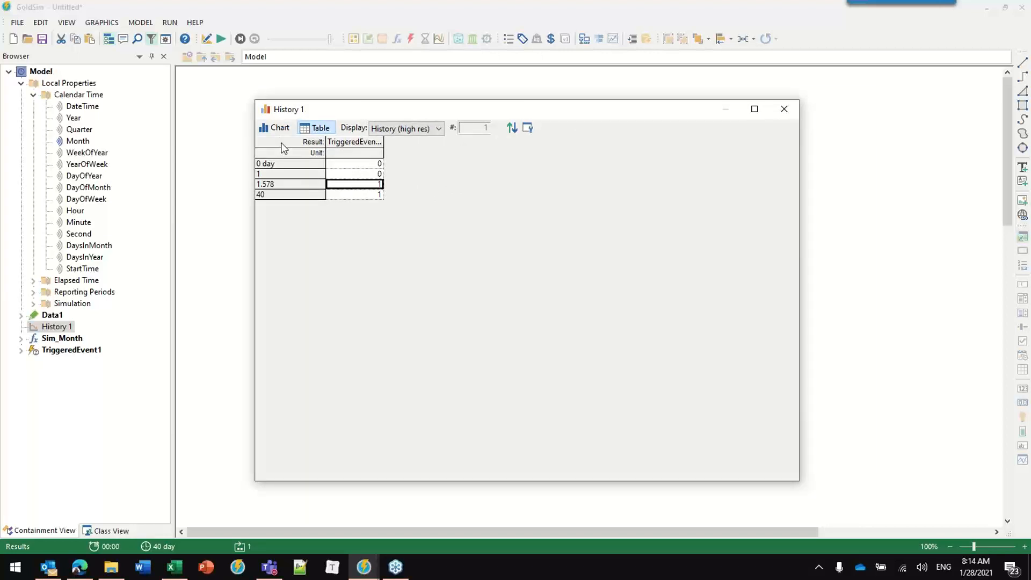
{"action": "left_click", "coordinate": [283, 129]}
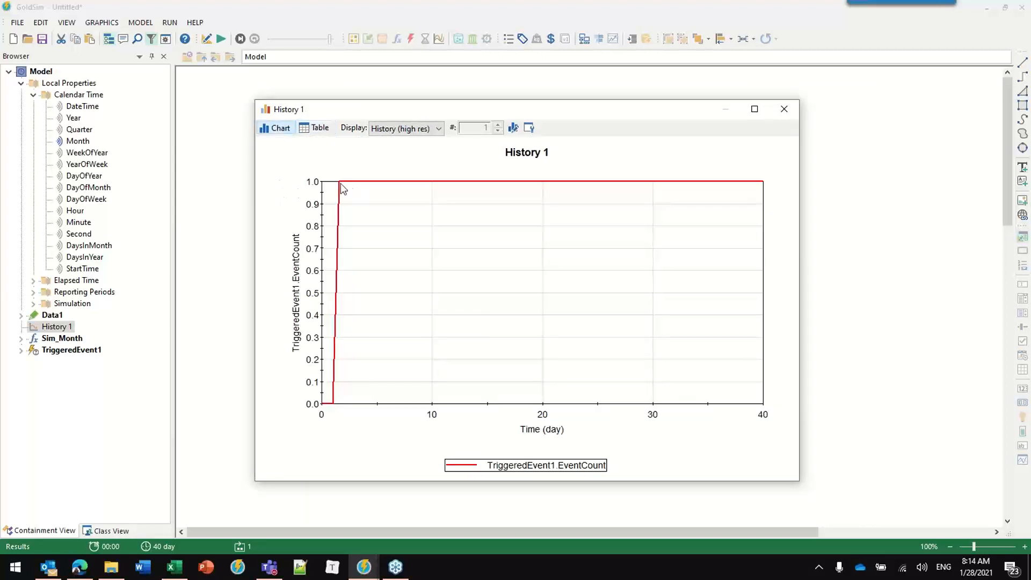
{"action": "mouse_move", "coordinate": [340, 185]}
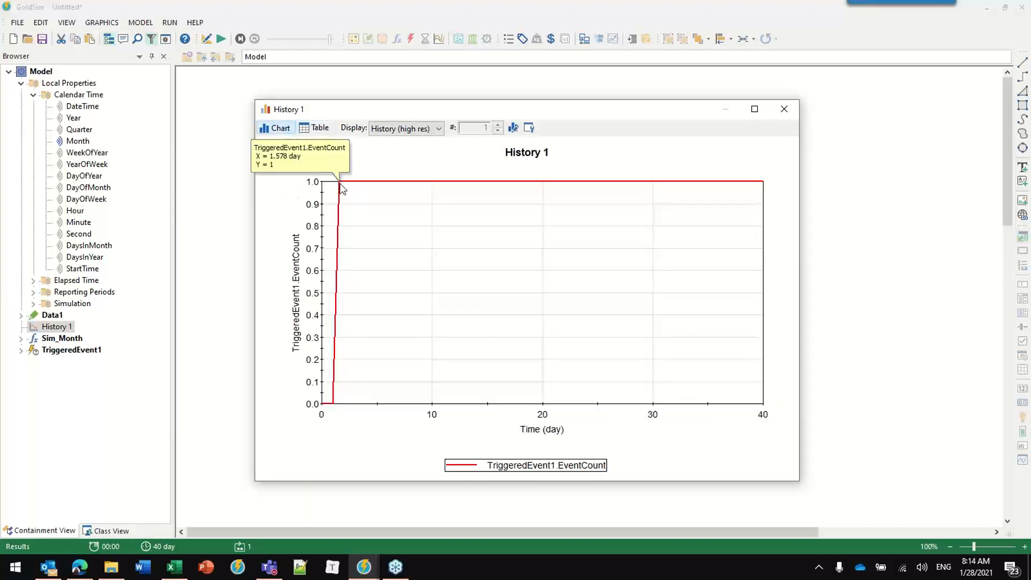
Step: Return to edit mode and delete the TriggeredEvent1 and History 1 elements from the model
{"action": "left_click", "coordinate": [784, 109]}
{"action": "key", "text": "F4"}
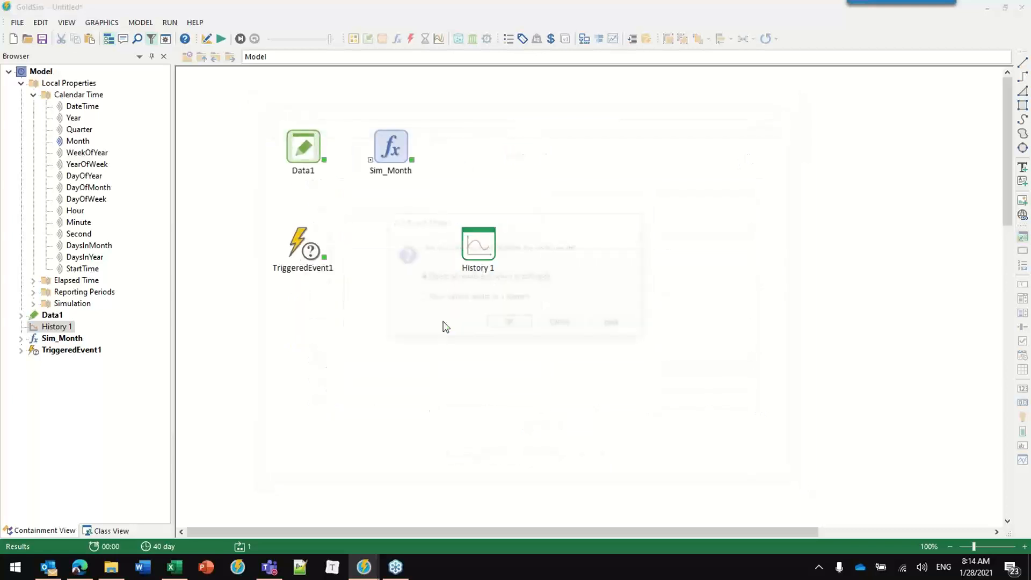
{"action": "key", "text": "Return"}
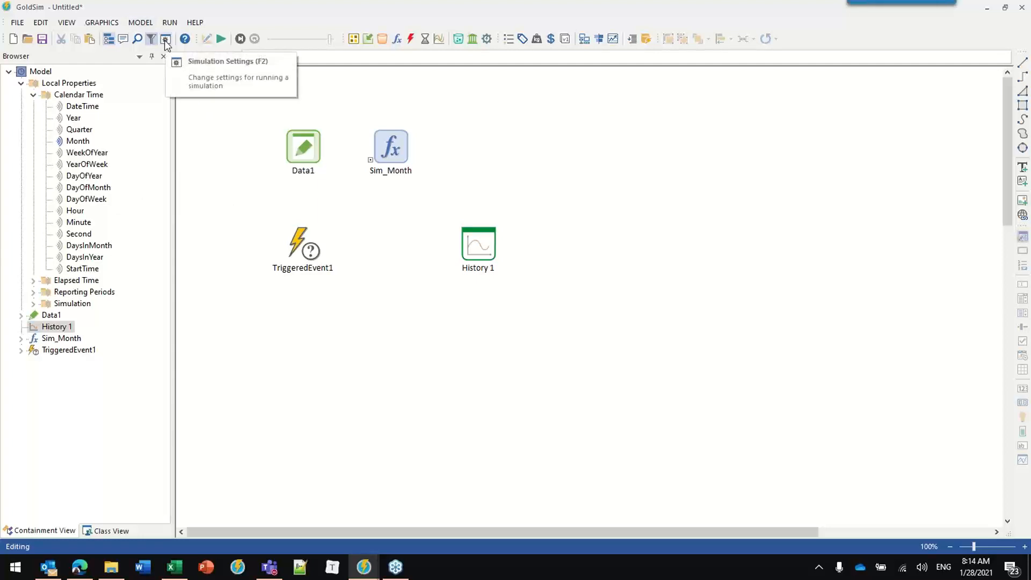
{"action": "left_click_drag", "start_coordinate": [564, 318], "coordinate": [226, 202]}
{"action": "key", "text": "Delete"}
{"action": "key", "text": "Return"}
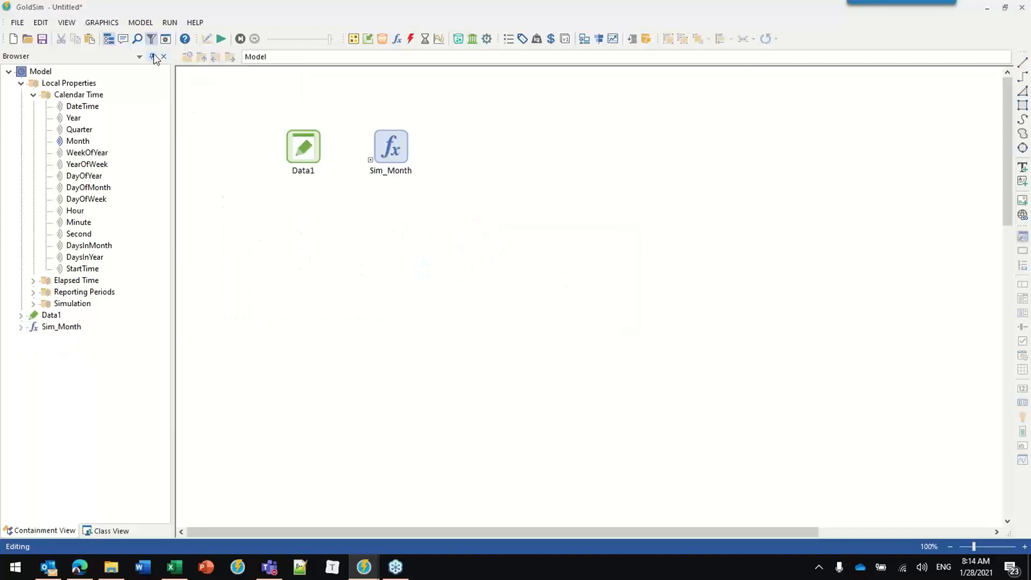
Step: Change the simulation's time basis to Calendar Time and set its duration to 100 day
{"action": "key", "text": "F2"}
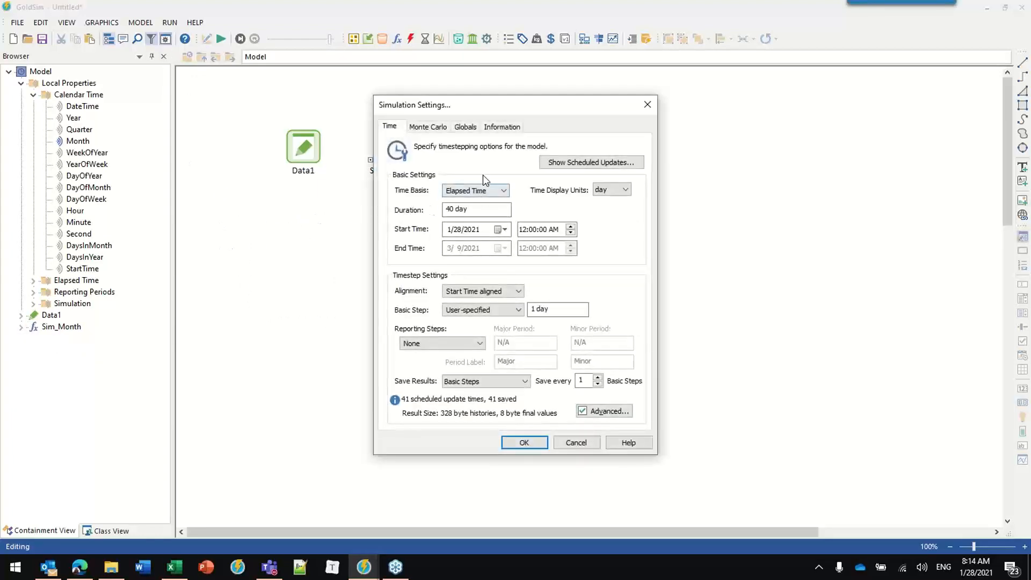
{"action": "left_click", "coordinate": [483, 195]}
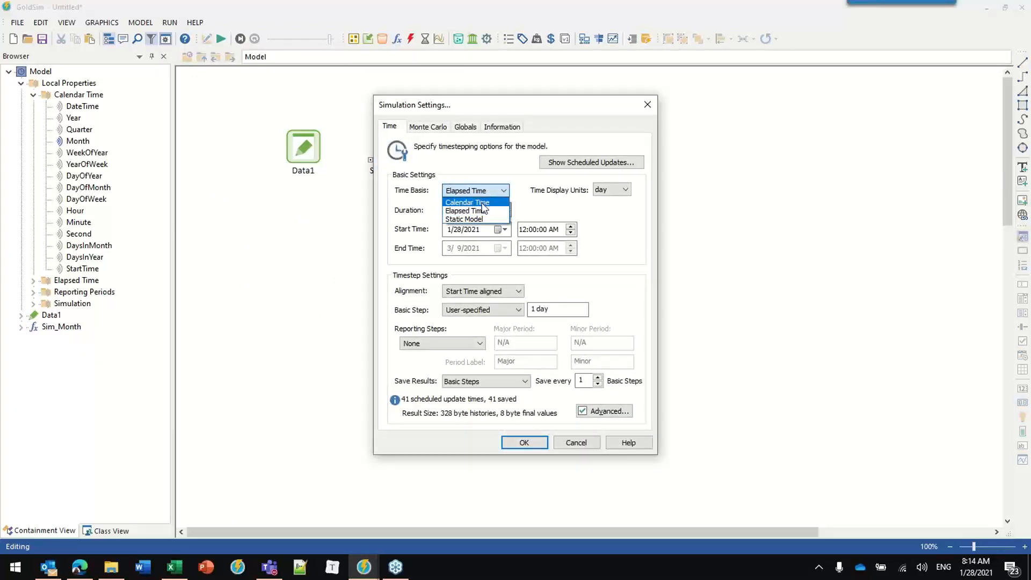
{"action": "left_click", "coordinate": [470, 211]}
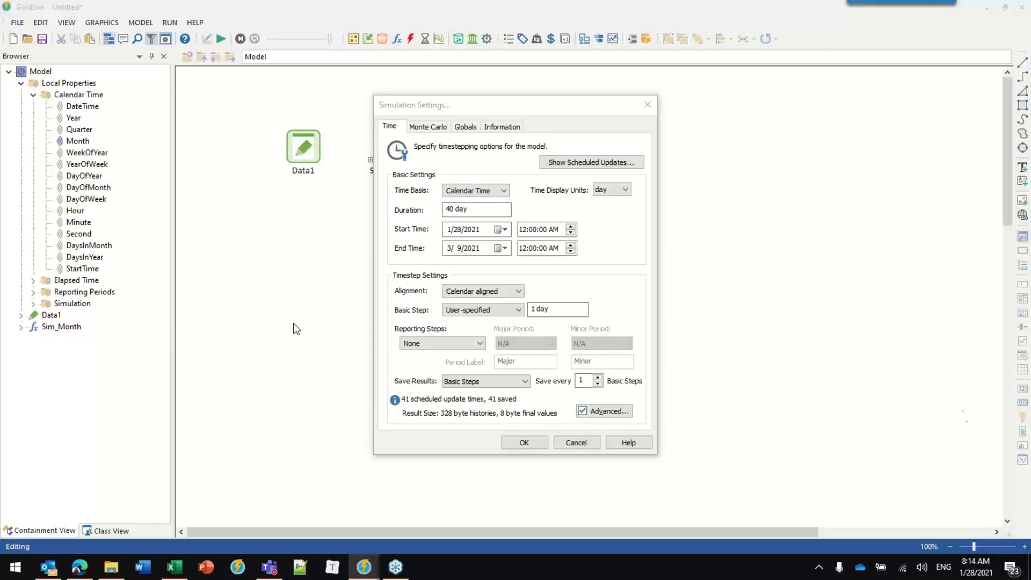
{"action": "left_click_drag", "start_coordinate": [463, 104], "coordinate": [493, 81]}
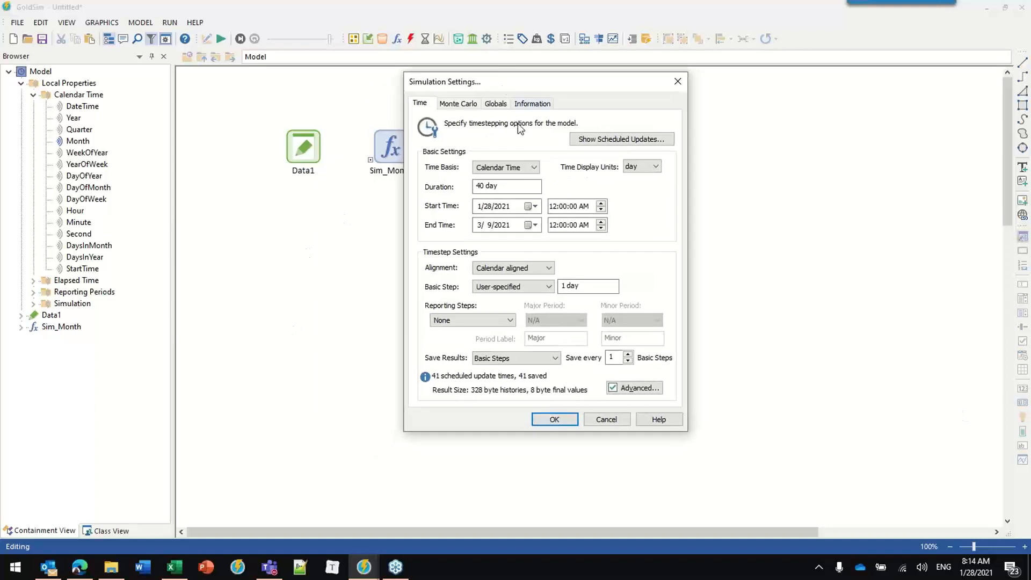
{"action": "left_click", "coordinate": [479, 185]}
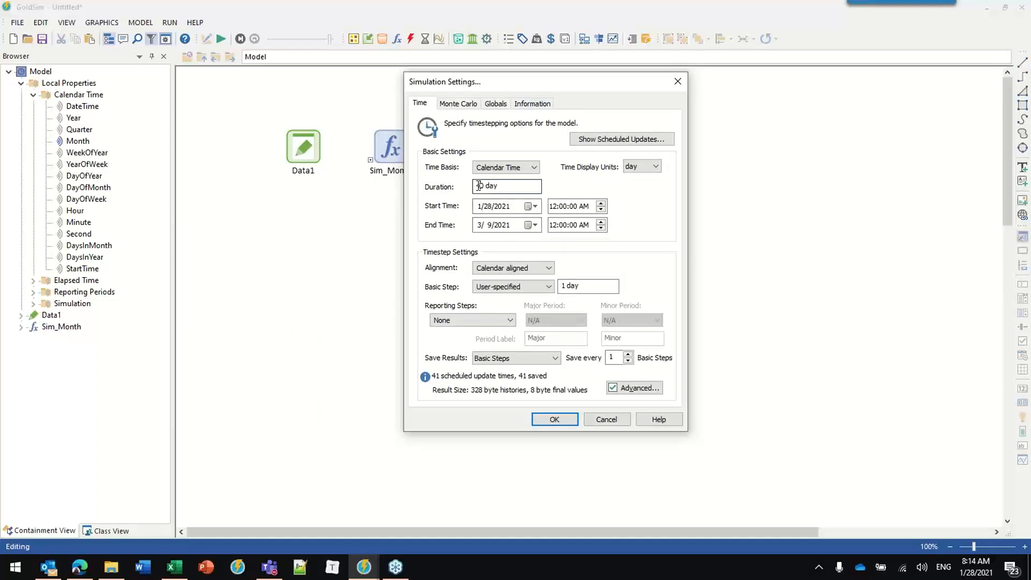
{"action": "double_click", "coordinate": [479, 185]}
{"action": "type", "text": "100"}
{"action": "left_click", "coordinate": [497, 211]}
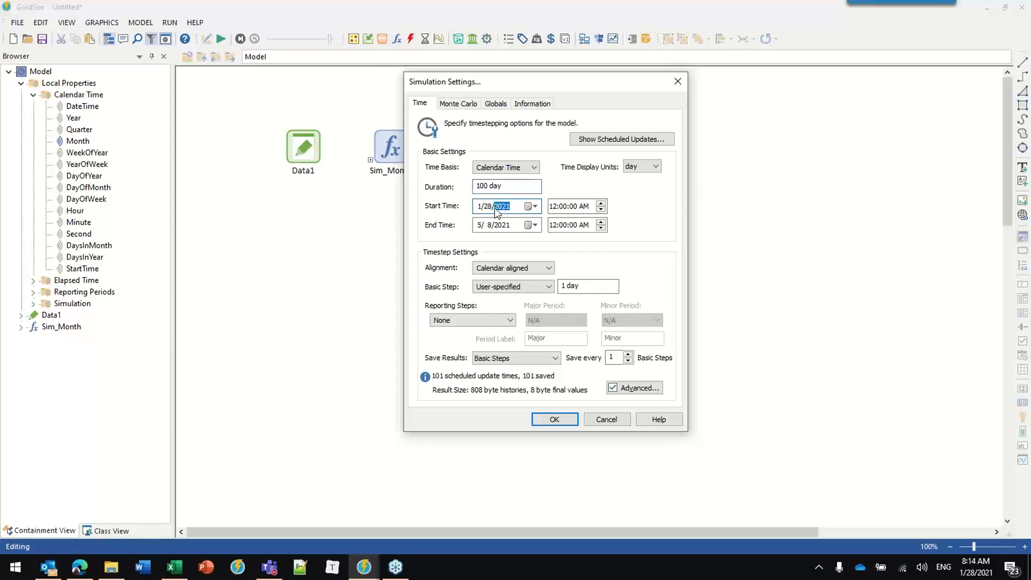
Step: Review the basic step options and try a user-specified basic step of 1 mon
{"action": "left_click", "coordinate": [518, 291]}
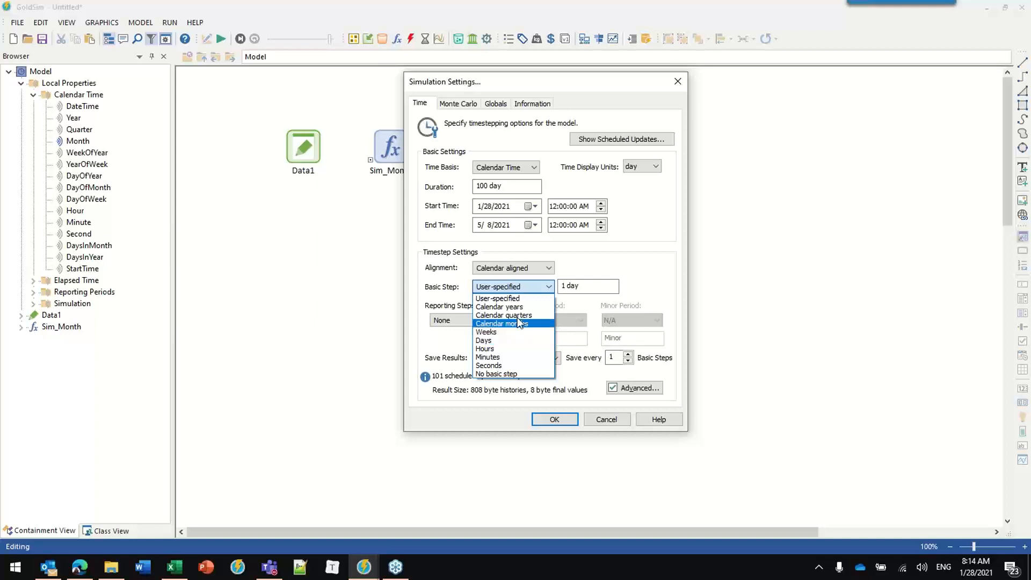
{"action": "left_click", "coordinate": [628, 289]}
{"action": "left_click", "coordinate": [590, 286]}
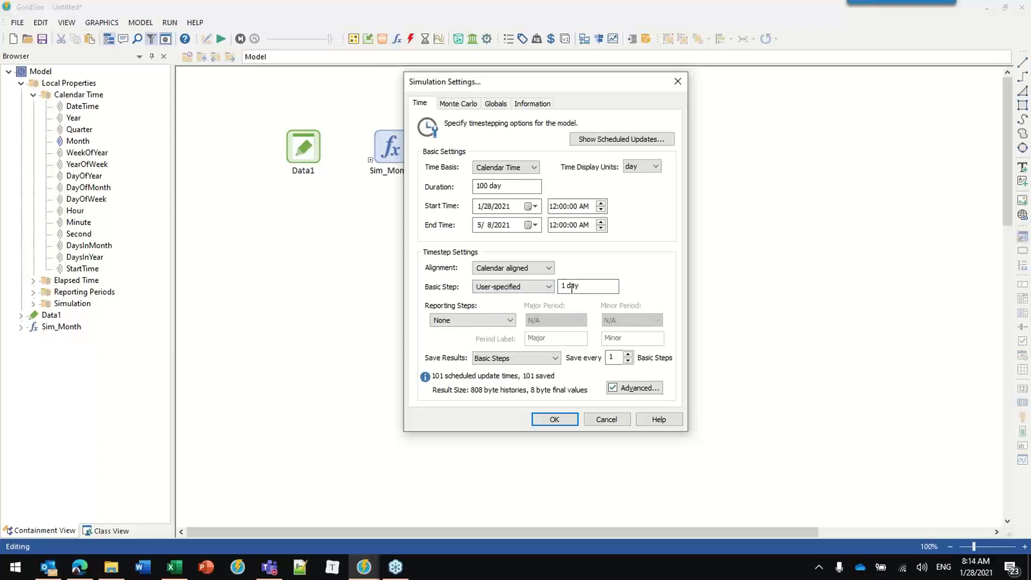
{"action": "left_click", "coordinate": [513, 287]}
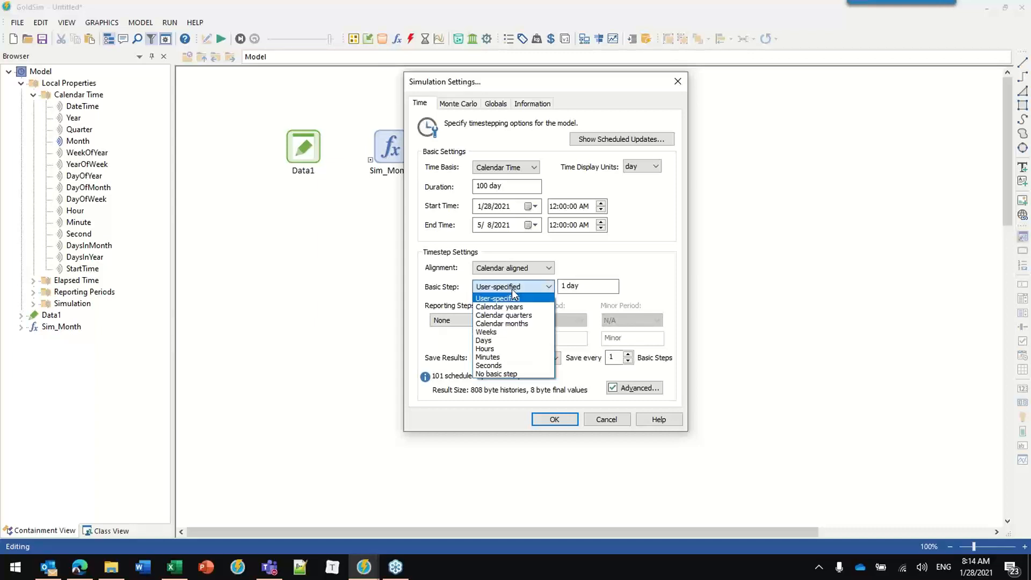
{"action": "left_click", "coordinate": [647, 280]}
{"action": "left_click", "coordinate": [589, 285]}
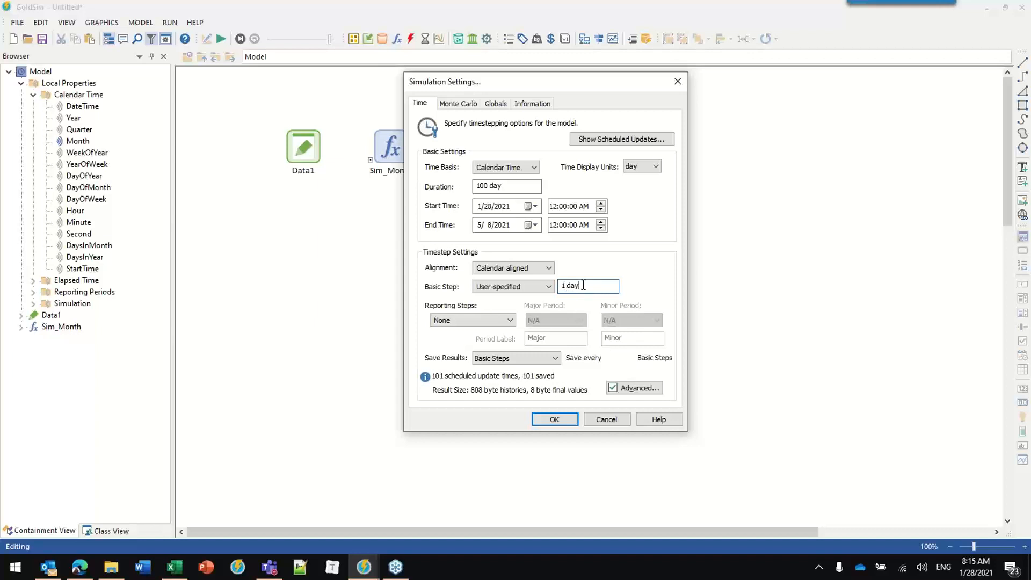
{"action": "double_click", "coordinate": [573, 287]}
{"action": "type", "text": "mon"}
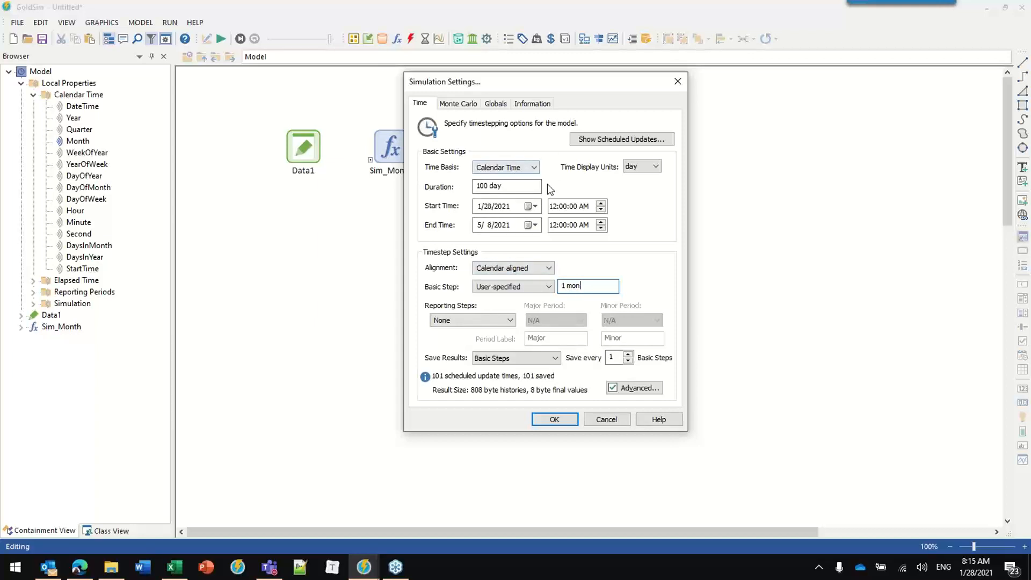
Step: Set the basic step type to Days with 1 day per step and apply the simulation settings
{"action": "double_click", "coordinate": [569, 285]}
{"action": "left_click", "coordinate": [515, 288]}
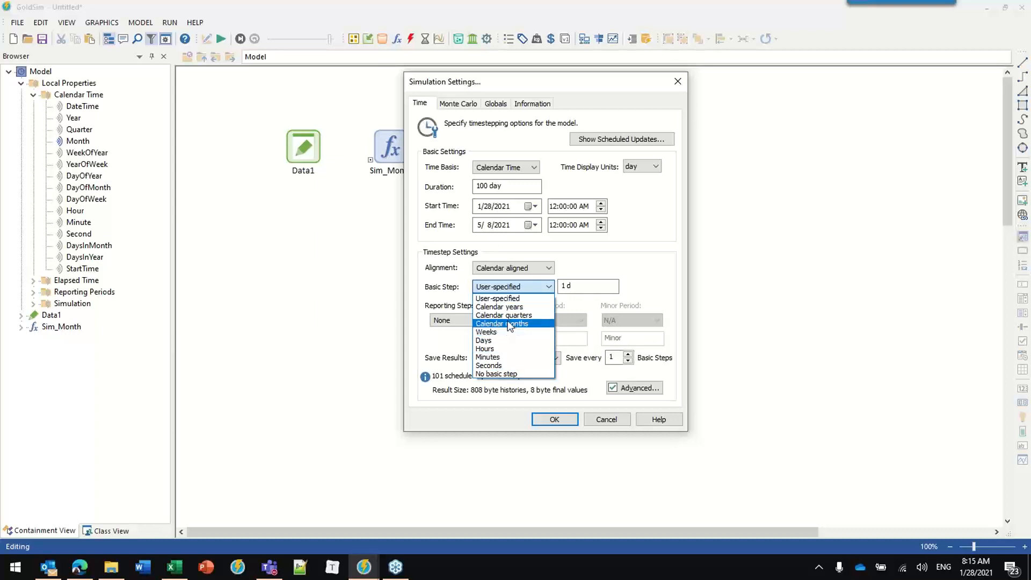
{"action": "left_click", "coordinate": [497, 340]}
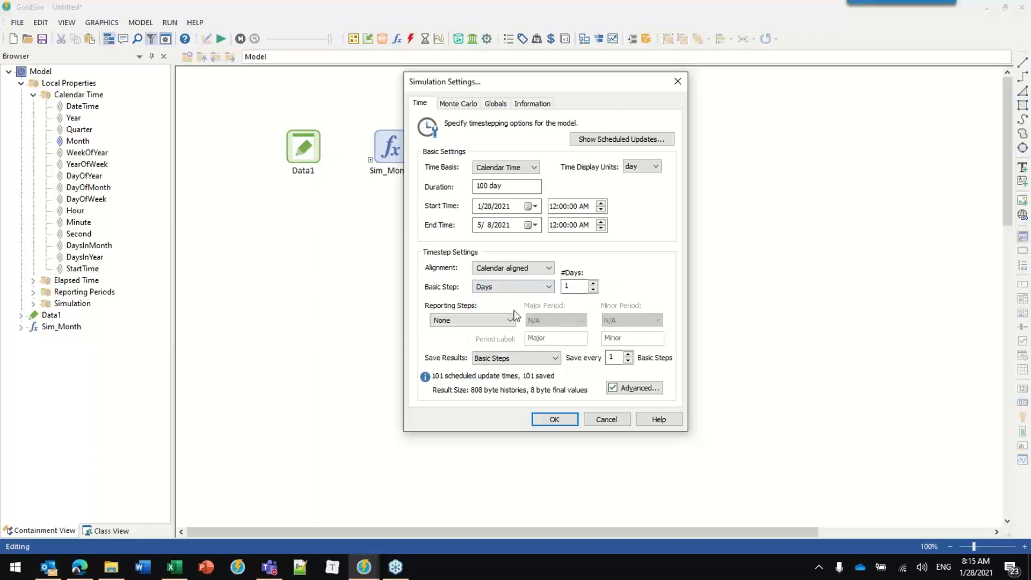
{"action": "left_click", "coordinate": [553, 418]}
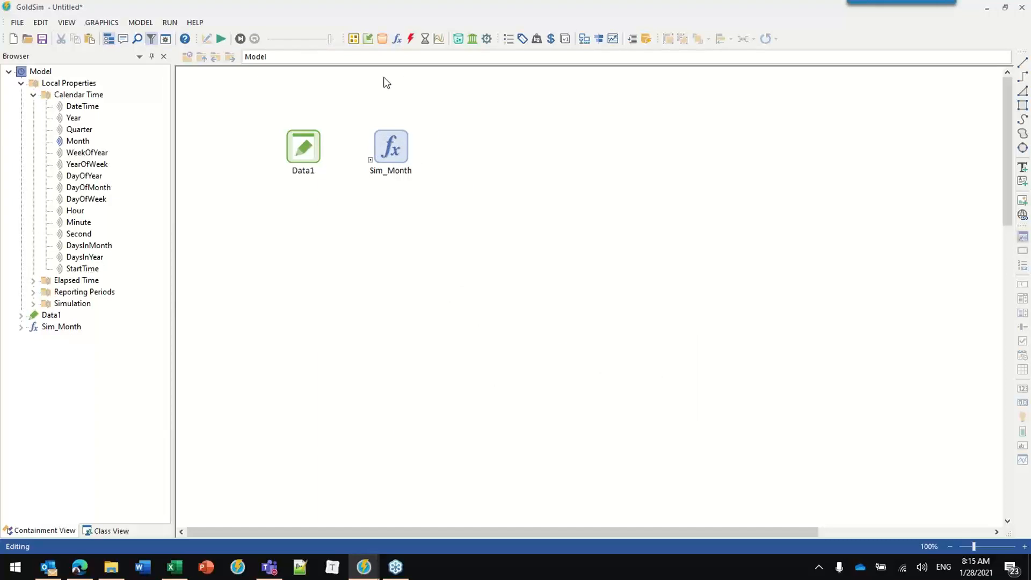
Step: Insert a Time History Result element, add Sim_Month as its result, and place it beside the Sim_Month element
{"action": "left_click", "coordinate": [438, 39]}
{"action": "left_click", "coordinate": [471, 60]}
{"action": "left_click", "coordinate": [519, 143]}
{"action": "left_click", "coordinate": [343, 391]}
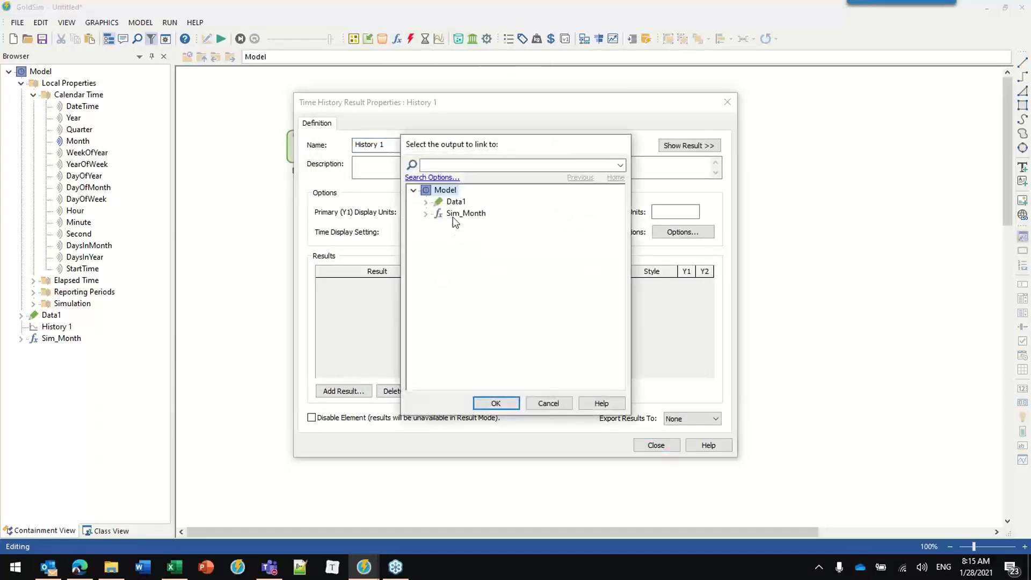
{"action": "double_click", "coordinate": [455, 215]}
{"action": "left_click", "coordinate": [657, 445]}
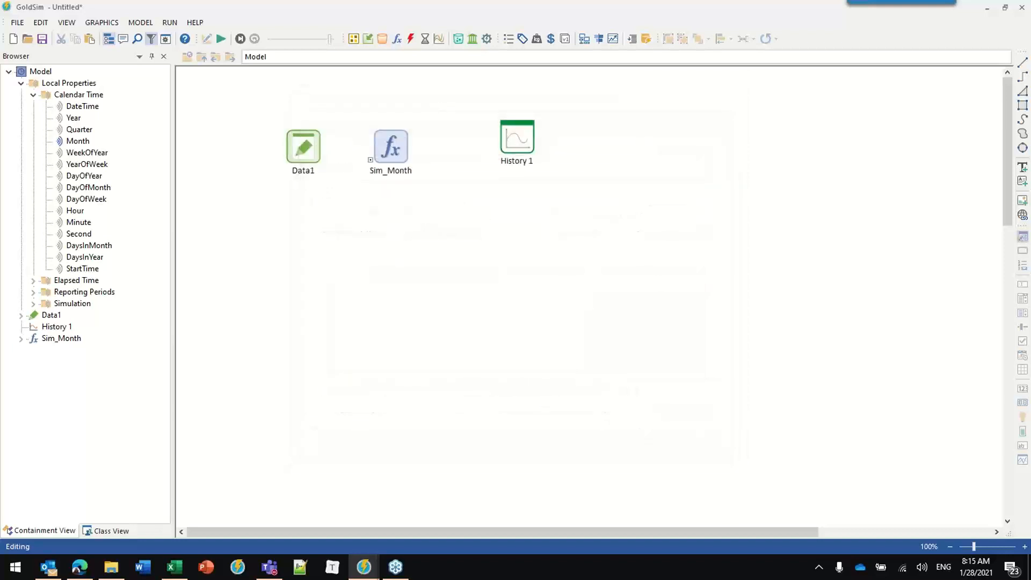
{"action": "key", "text": "F5"}
{"action": "left_click_drag", "start_coordinate": [509, 141], "coordinate": [486, 156]}
Step: Run the simulation and examine the Sim_Month results in History 1 as a chart and as a table
{"action": "left_click", "coordinate": [221, 38]}
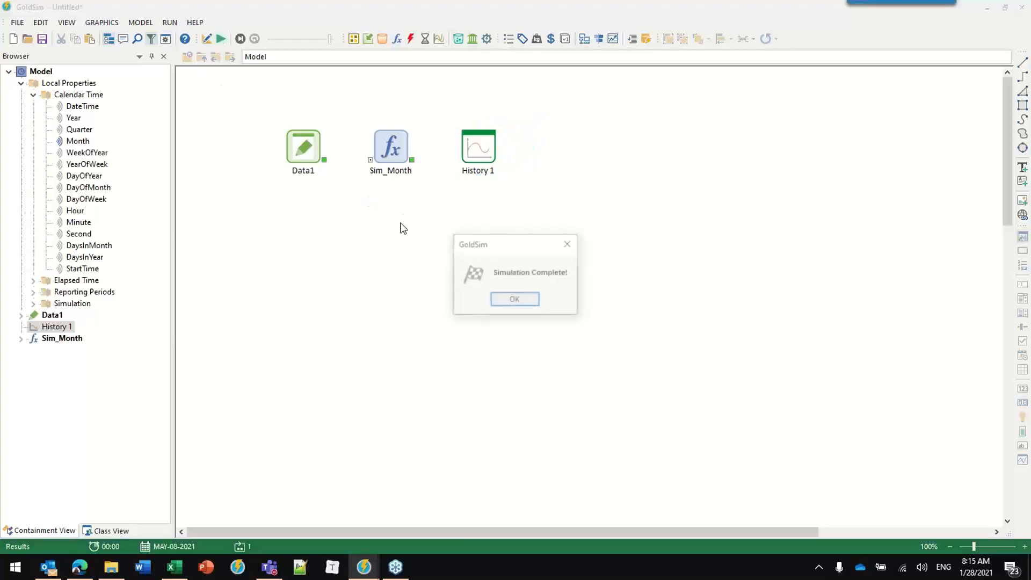
{"action": "left_click", "coordinate": [516, 300]}
{"action": "left_click", "coordinate": [486, 155]}
{"action": "double_click", "coordinate": [486, 154]}
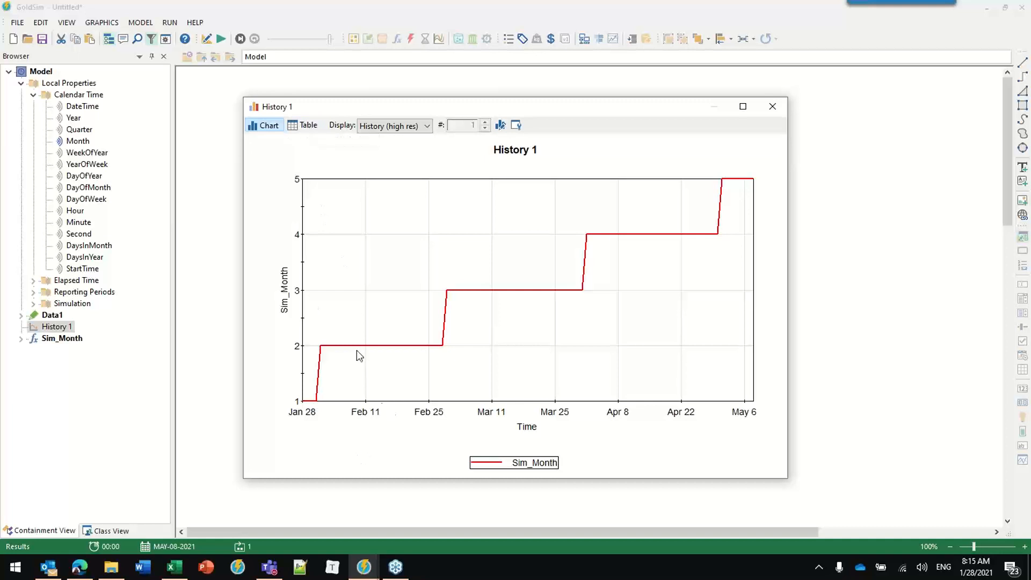
{"action": "left_click", "coordinate": [310, 126]}
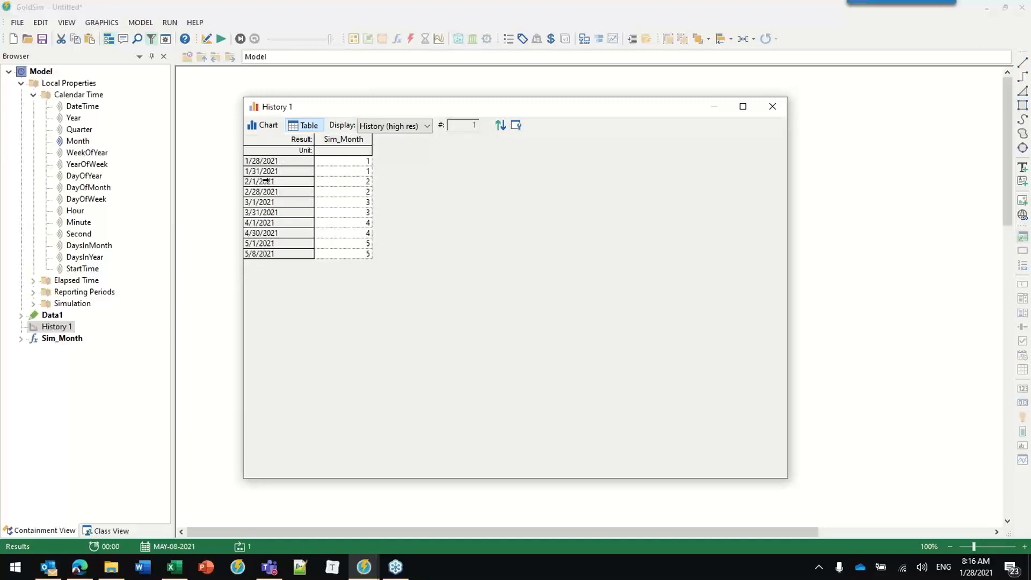
{"action": "left_click", "coordinate": [363, 183]}
{"action": "left_click", "coordinate": [325, 204]}
Step: Return to edit mode and turn off including unscheduled updates (high resolution results) in scalar time histories in the advanced time settings
{"action": "left_click", "coordinate": [772, 107]}
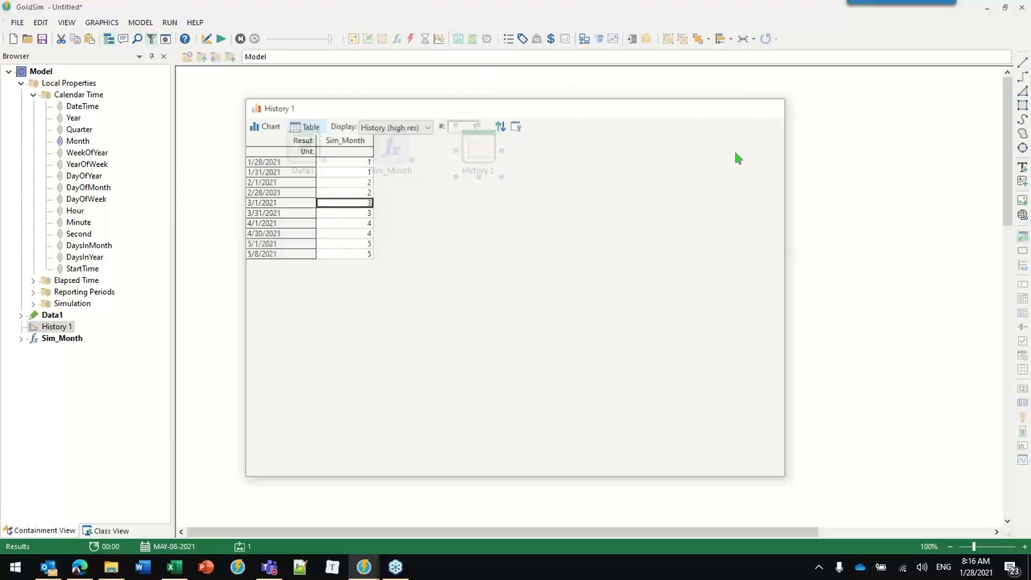
{"action": "left_click", "coordinate": [520, 257]}
{"action": "key", "text": "F4"}
{"action": "key", "text": "Return"}
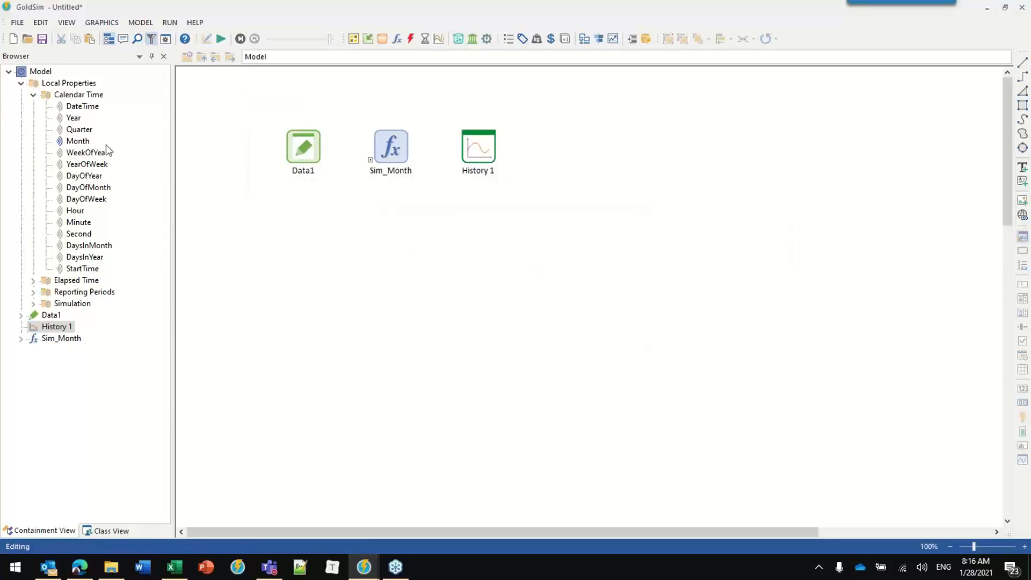
{"action": "left_click", "coordinate": [165, 39]}
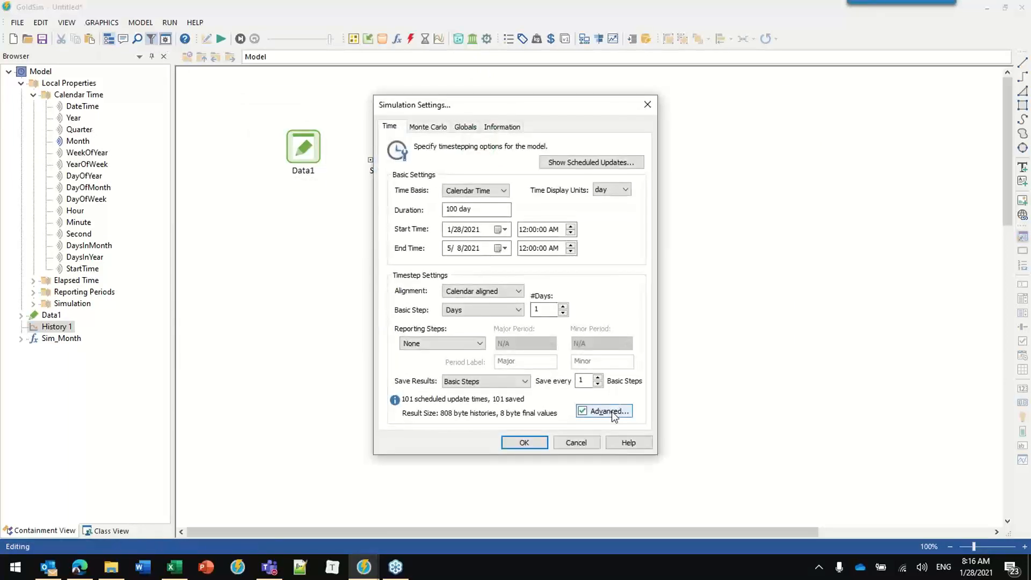
{"action": "left_click", "coordinate": [612, 413]}
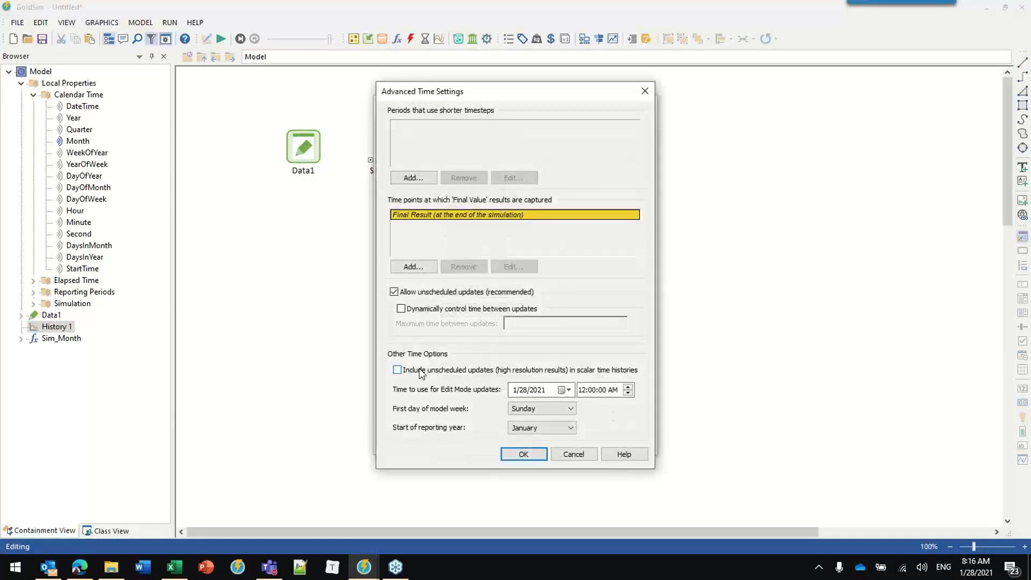
{"action": "left_click", "coordinate": [523, 455]}
{"action": "left_click", "coordinate": [516, 442]}
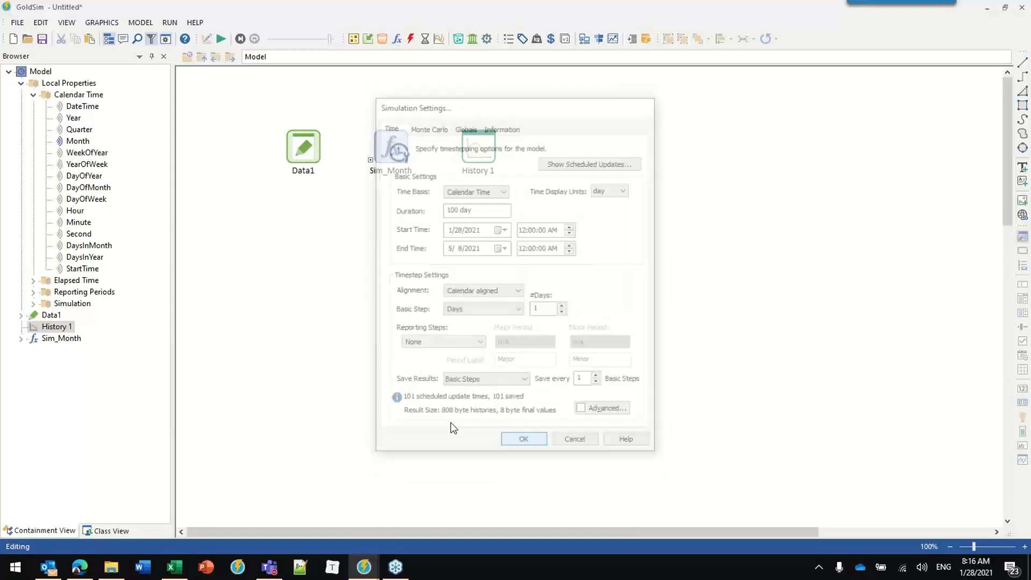
Step: Run the simulation and examine the Sim_Month values in the History 1 table around the starts of February and March 2021
{"action": "left_click", "coordinate": [221, 39]}
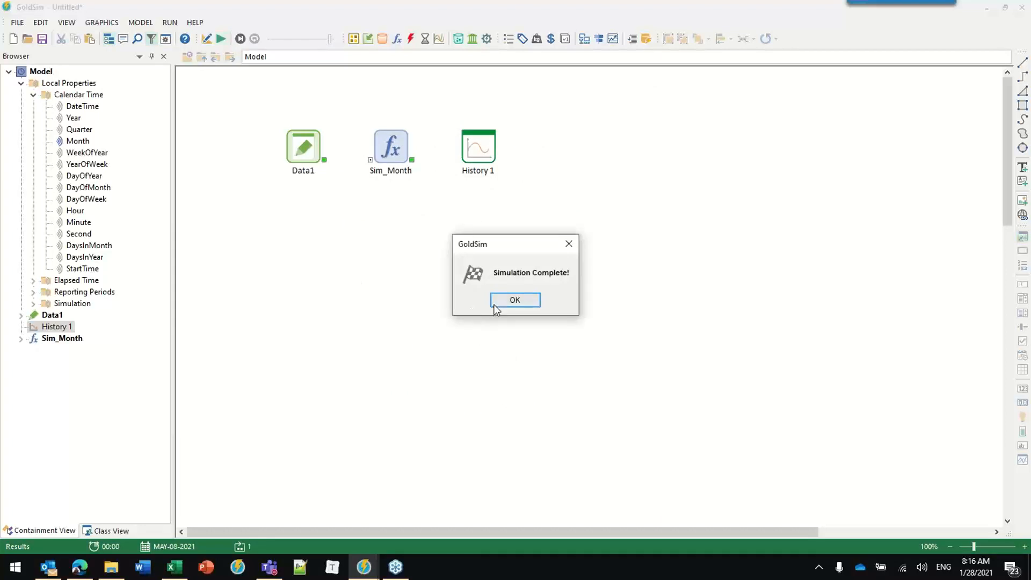
{"action": "left_click", "coordinate": [497, 303]}
{"action": "left_click", "coordinate": [470, 144]}
{"action": "double_click", "coordinate": [474, 143]}
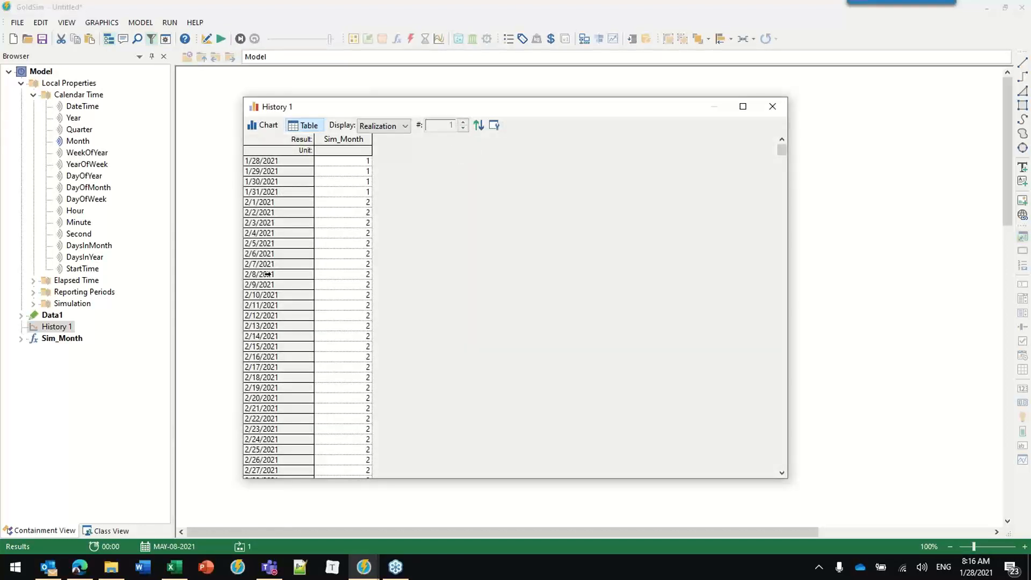
{"action": "left_click", "coordinate": [271, 202]}
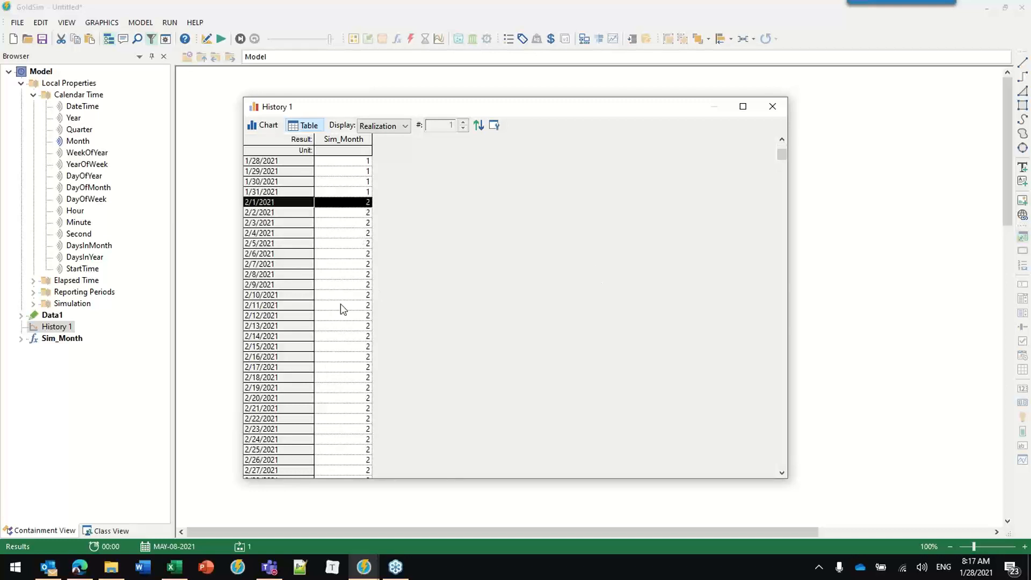
{"action": "scroll", "coordinate": [344, 304], "scroll_direction": "down", "scroll_amount": 9}
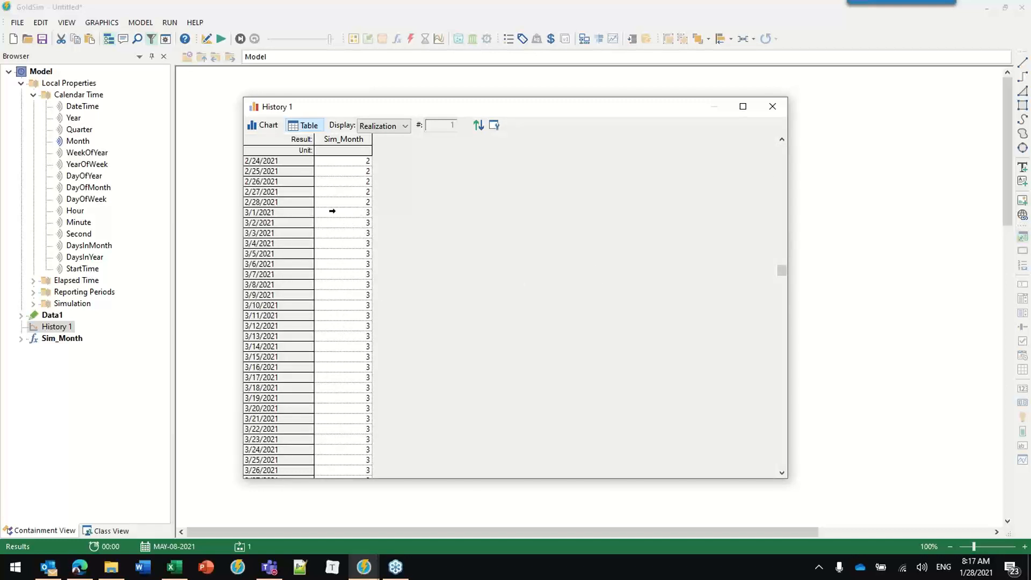
{"action": "left_click", "coordinate": [273, 213]}
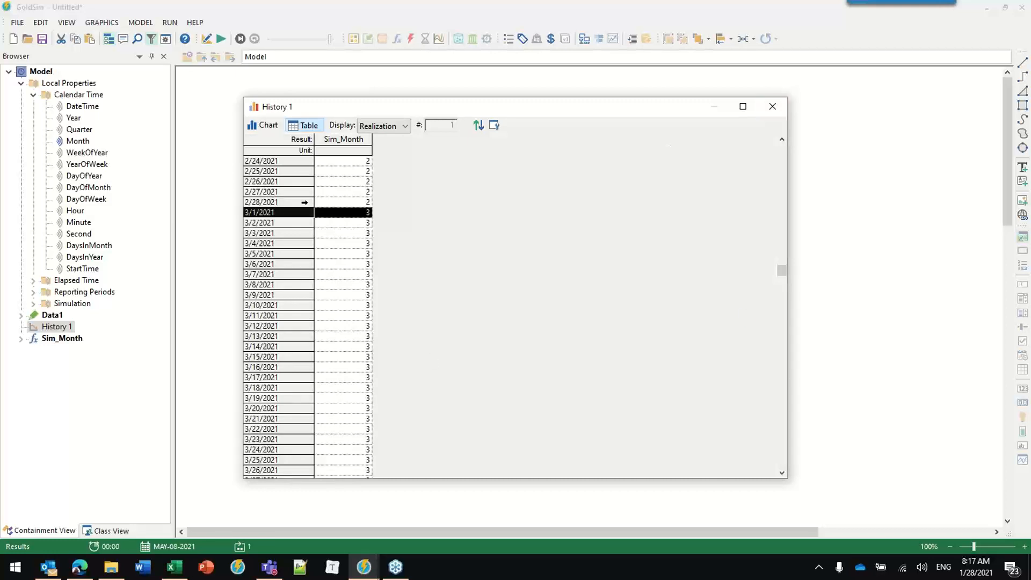
{"action": "left_click", "coordinate": [773, 105]}
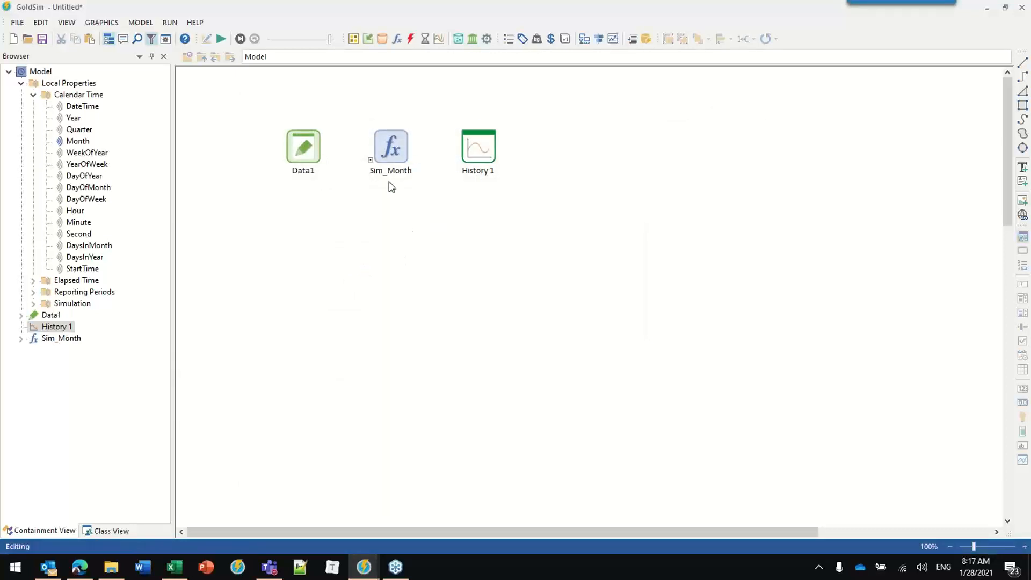
Step: Duplicate the Sim_Month expression element and place the copy directly beneath the original
{"action": "left_click", "coordinate": [380, 146]}
{"action": "key", "text": "ctrl+v"}
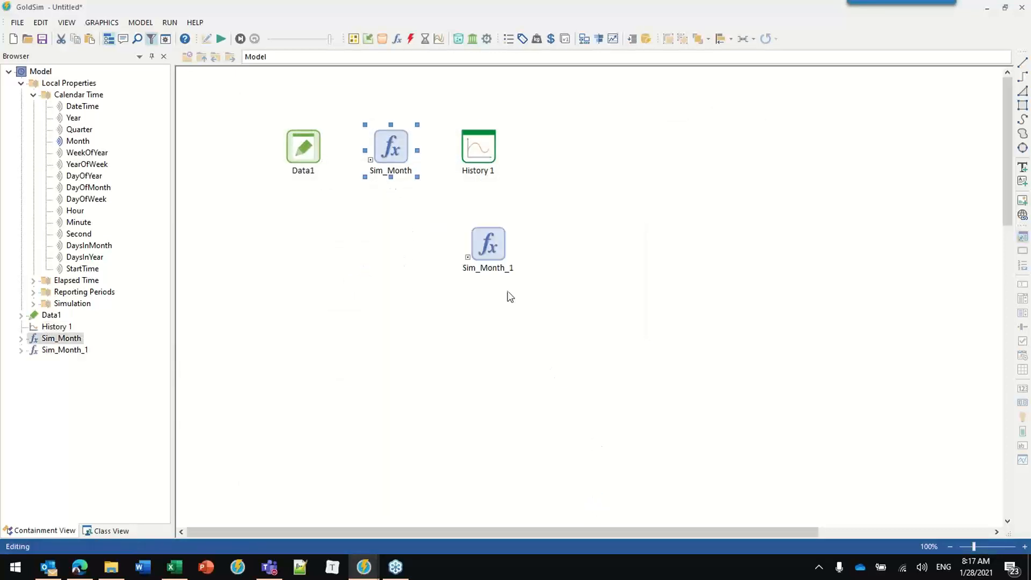
{"action": "left_click_drag", "start_coordinate": [484, 238], "coordinate": [387, 210]}
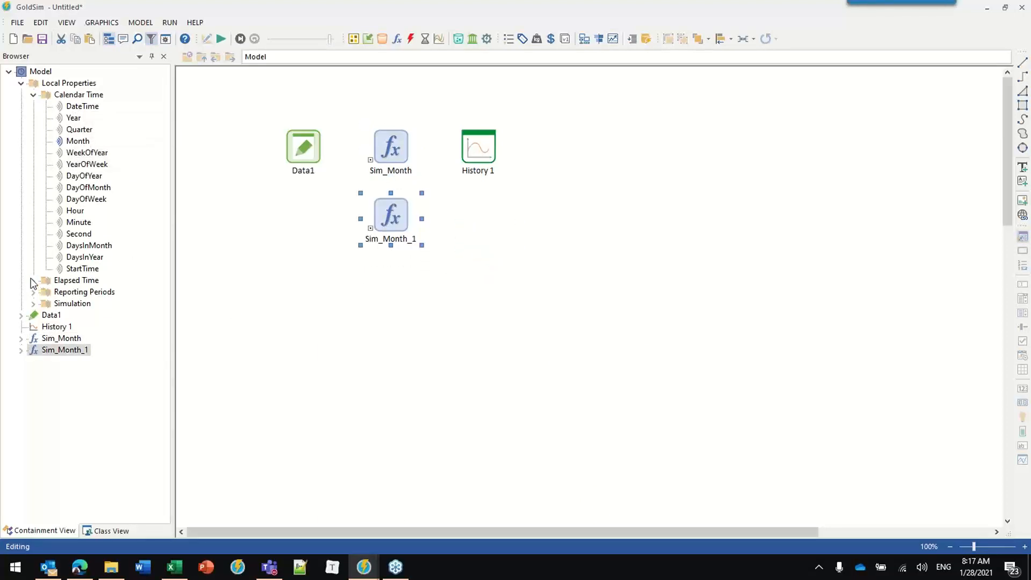
Step: Look up the Elapsed Time run properties, rename the copied expression Sim_EMonth, and set its equation to EMonth
{"action": "left_click", "coordinate": [32, 95]}
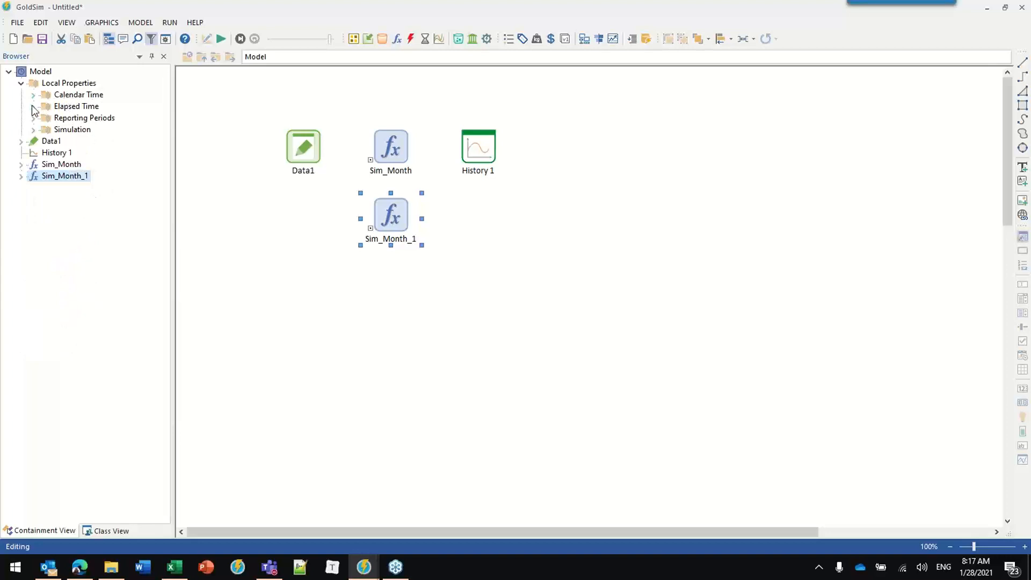
{"action": "left_click", "coordinate": [32, 106]}
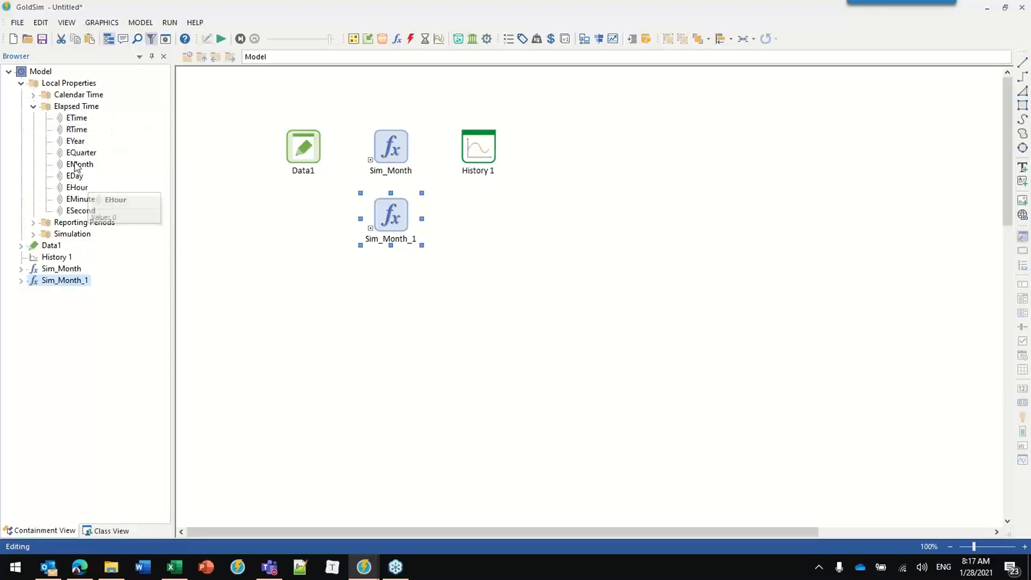
{"action": "double_click", "coordinate": [393, 230]}
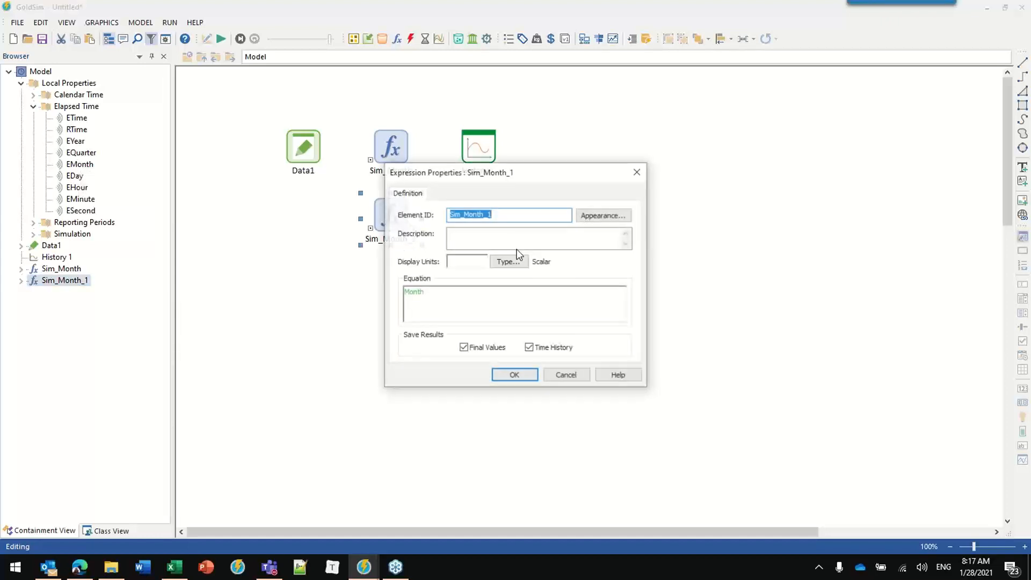
{"action": "left_click", "coordinate": [464, 214]}
{"action": "type", "text": "E"}
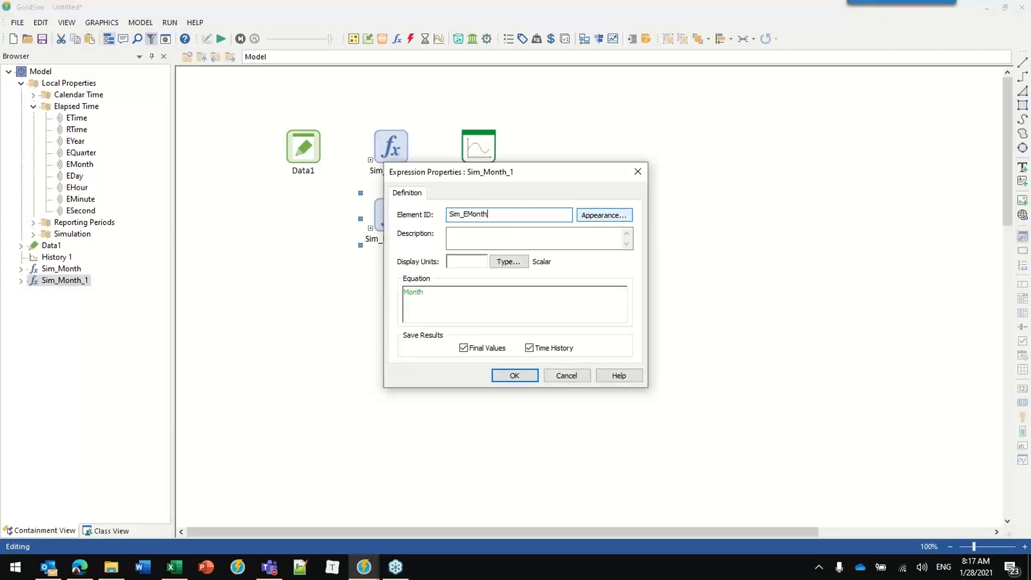
{"action": "left_click", "coordinate": [410, 295]}
{"action": "type", "text": "e"}
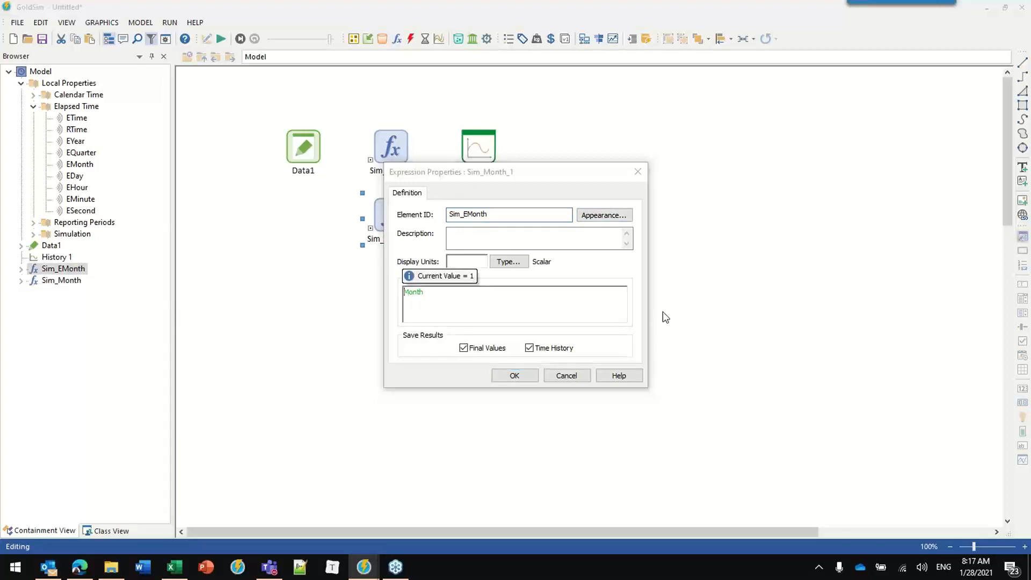
{"action": "left_click", "coordinate": [518, 375]}
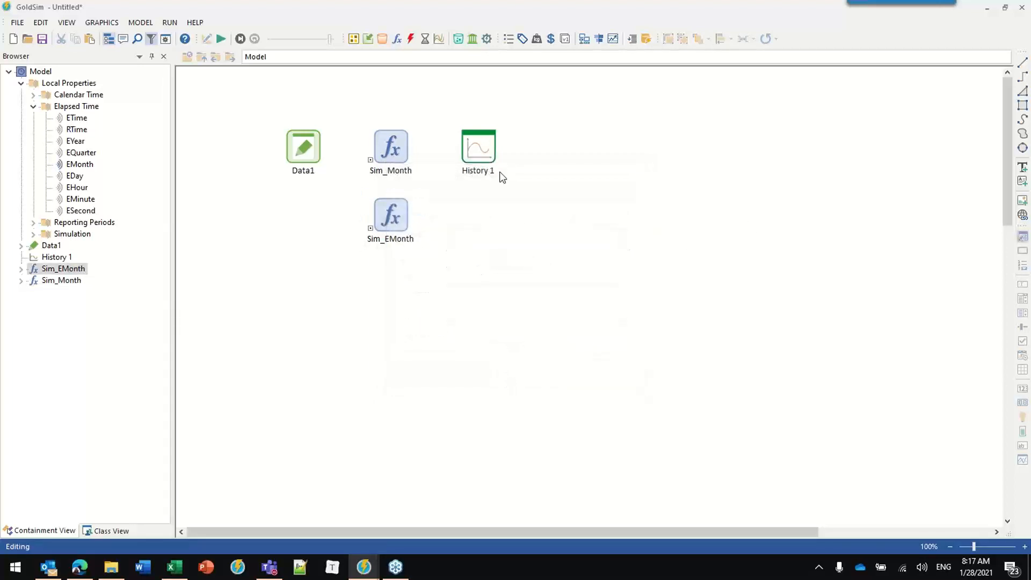
Step: Add Sim_EMonth as a second result in the History 1 time history element
{"action": "double_click", "coordinate": [480, 142]}
{"action": "left_click", "coordinate": [355, 391]}
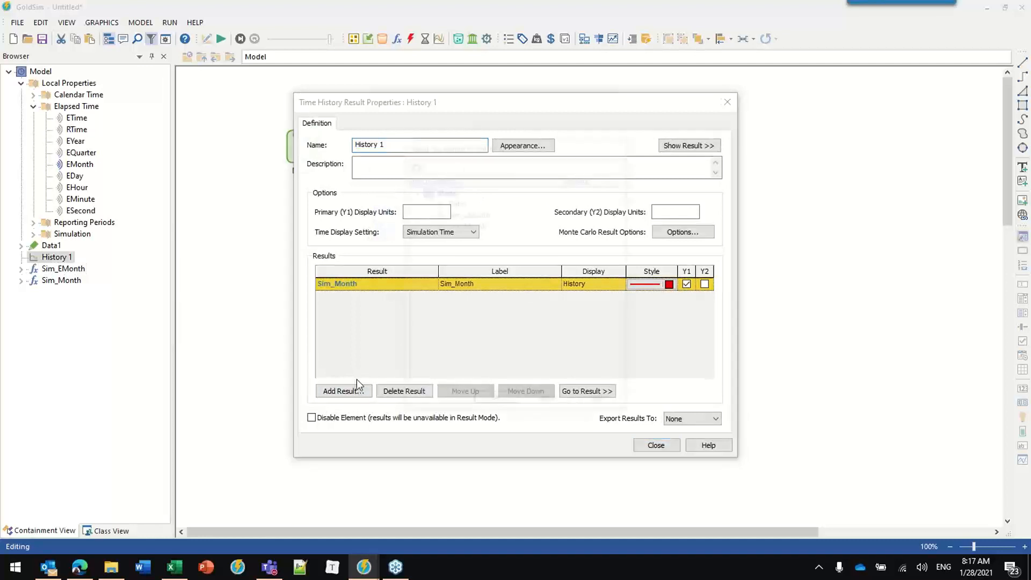
{"action": "left_click", "coordinate": [468, 213]}
{"action": "left_click", "coordinate": [496, 403]}
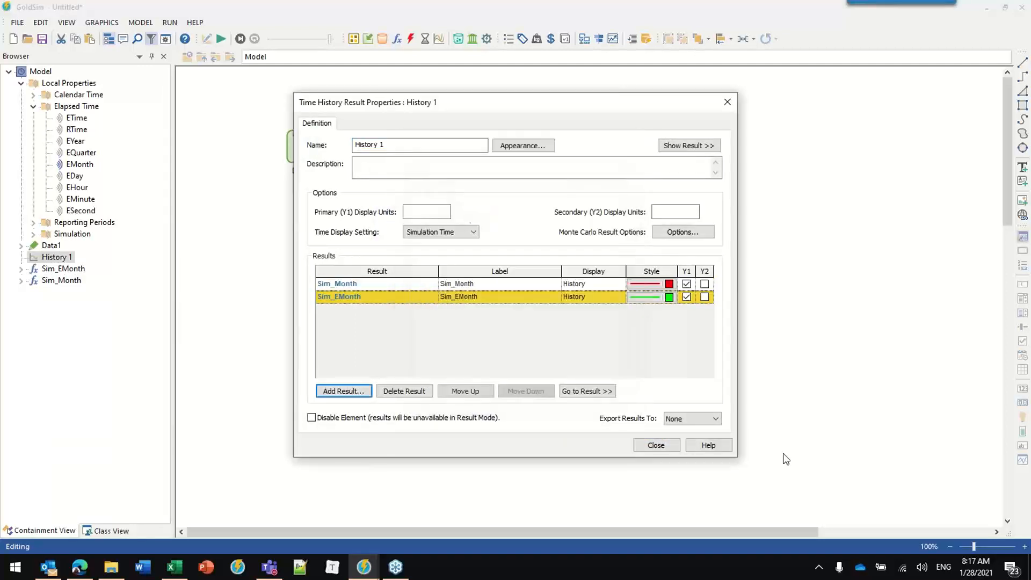
{"action": "left_click", "coordinate": [656, 446]}
Step: Run the simulation and compare Sim_Month with Sim_EMonth in the History 1 table through the end of February 2021
{"action": "key", "text": "F5"}
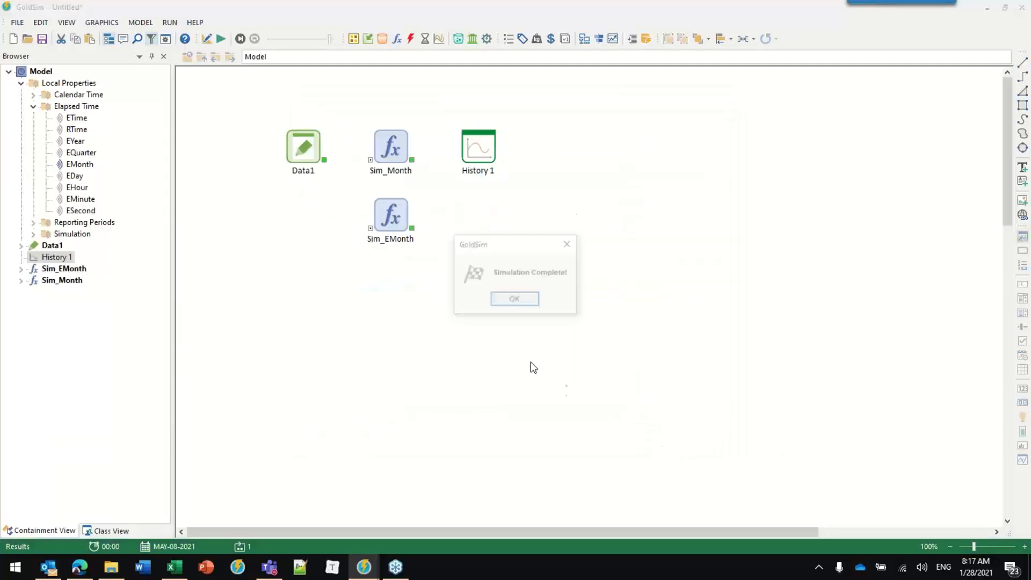
{"action": "left_click", "coordinate": [525, 302]}
{"action": "left_click", "coordinate": [475, 146]}
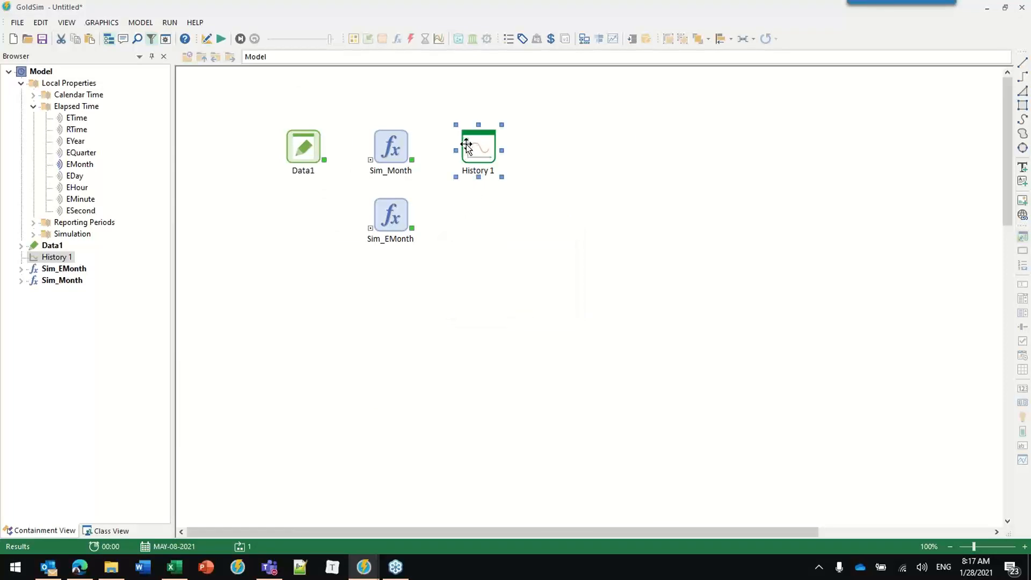
{"action": "double_click", "coordinate": [472, 151]}
{"action": "scroll", "coordinate": [485, 289], "scroll_direction": "down", "scroll_amount": 5}
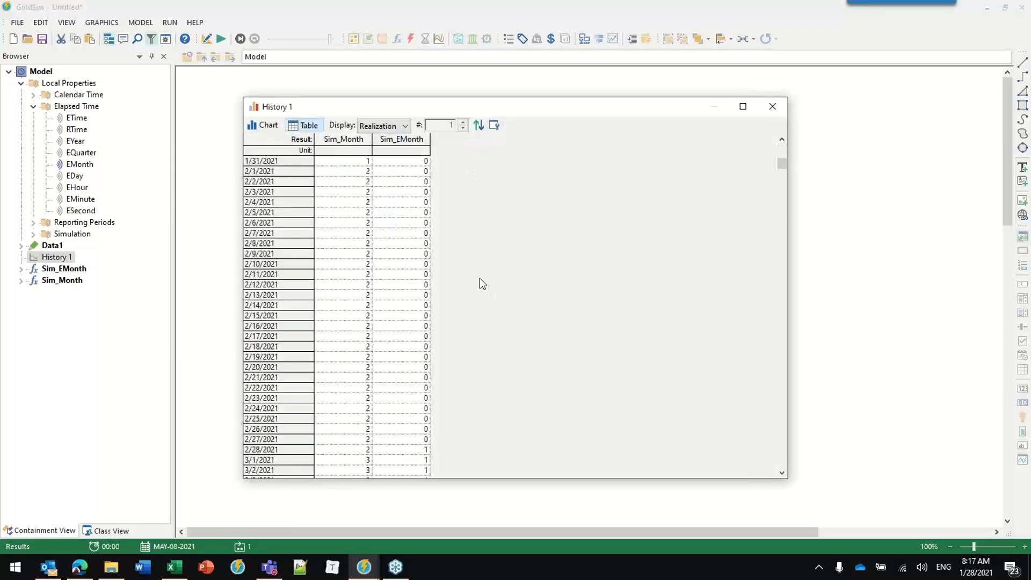
{"action": "scroll", "coordinate": [479, 278], "scroll_direction": "up", "scroll_amount": 5}
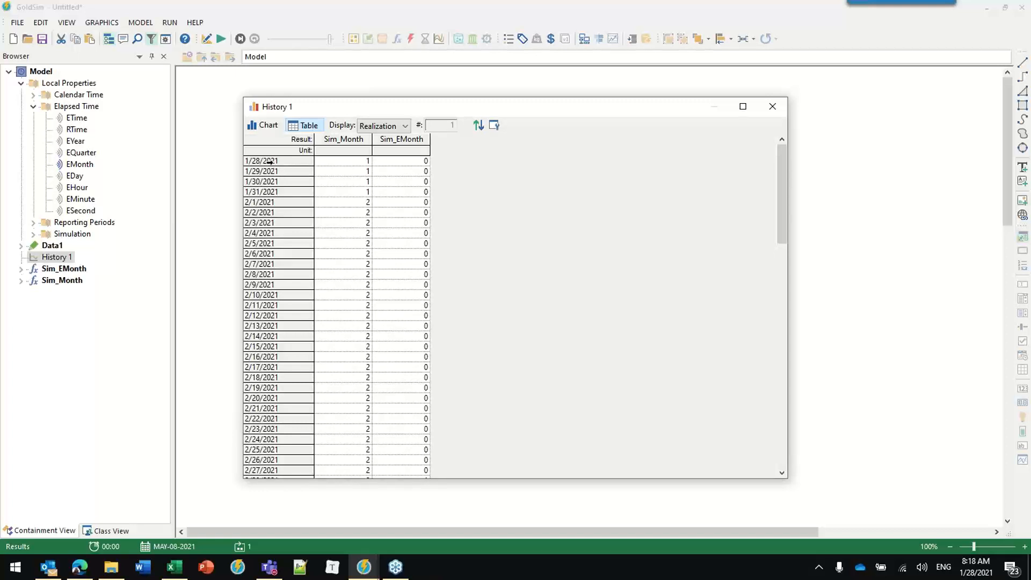
{"action": "scroll", "coordinate": [418, 204], "scroll_direction": "down", "scroll_amount": 2}
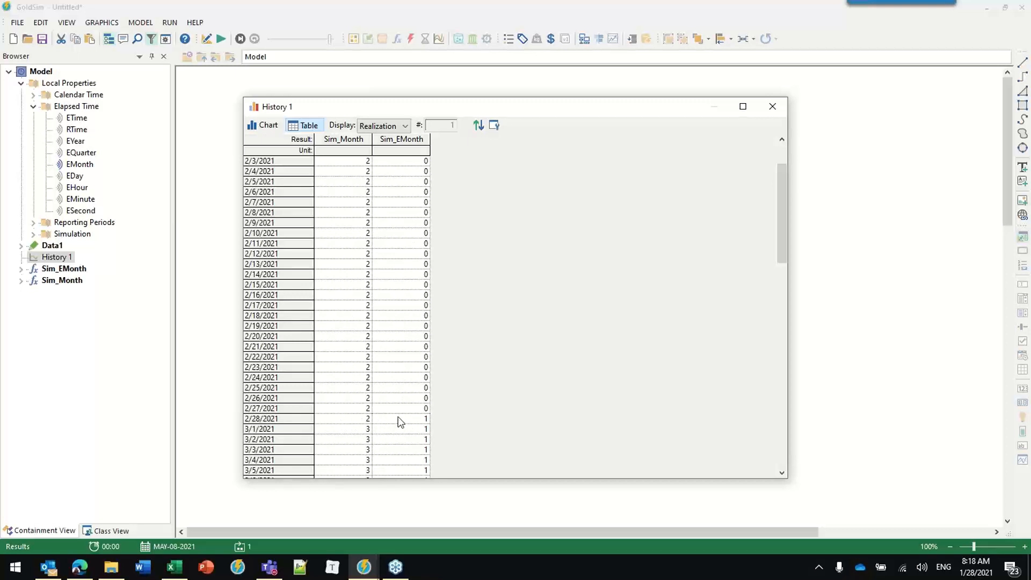
{"action": "left_click", "coordinate": [420, 421]}
{"action": "scroll", "coordinate": [321, 387], "scroll_direction": "up", "scroll_amount": 2}
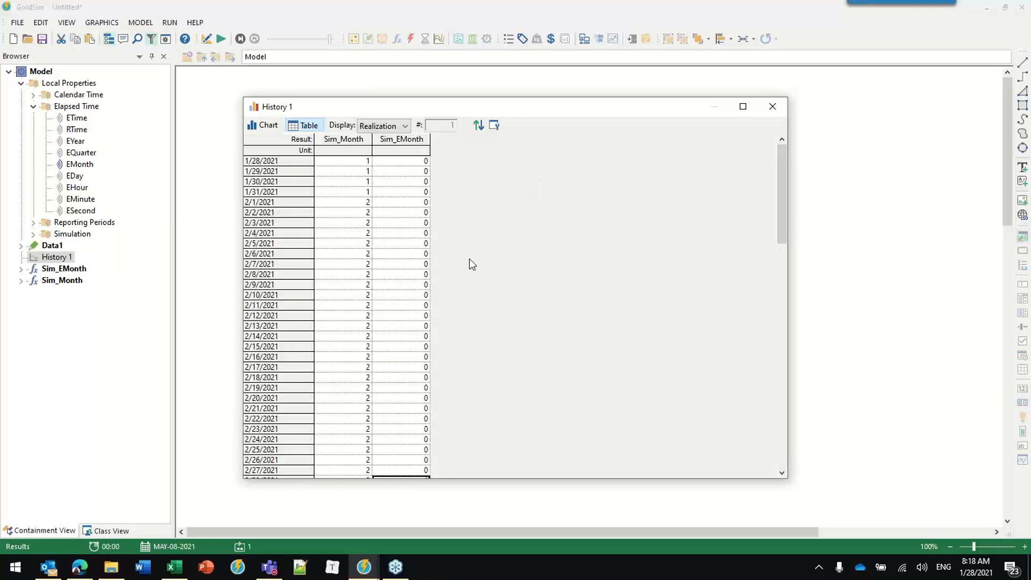
Step: Compare the two month columns through March and early April 2021, and review the Elapsed Time properties before closing the results
{"action": "scroll", "coordinate": [453, 290], "scroll_direction": "down", "scroll_amount": 3}
{"action": "scroll", "coordinate": [454, 307], "scroll_direction": "down", "scroll_amount": 8}
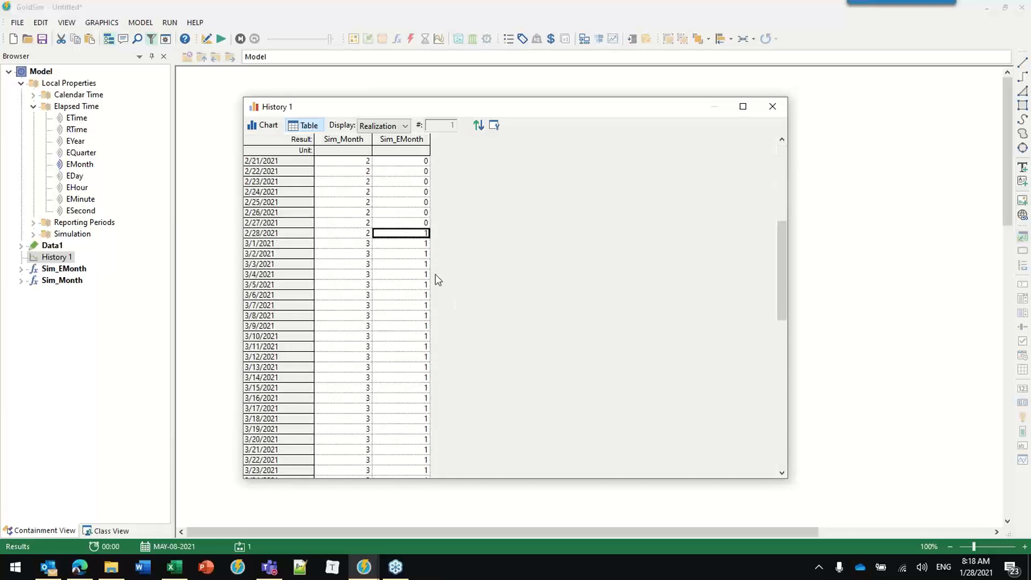
{"action": "scroll", "coordinate": [422, 325], "scroll_direction": "down", "scroll_amount": 2}
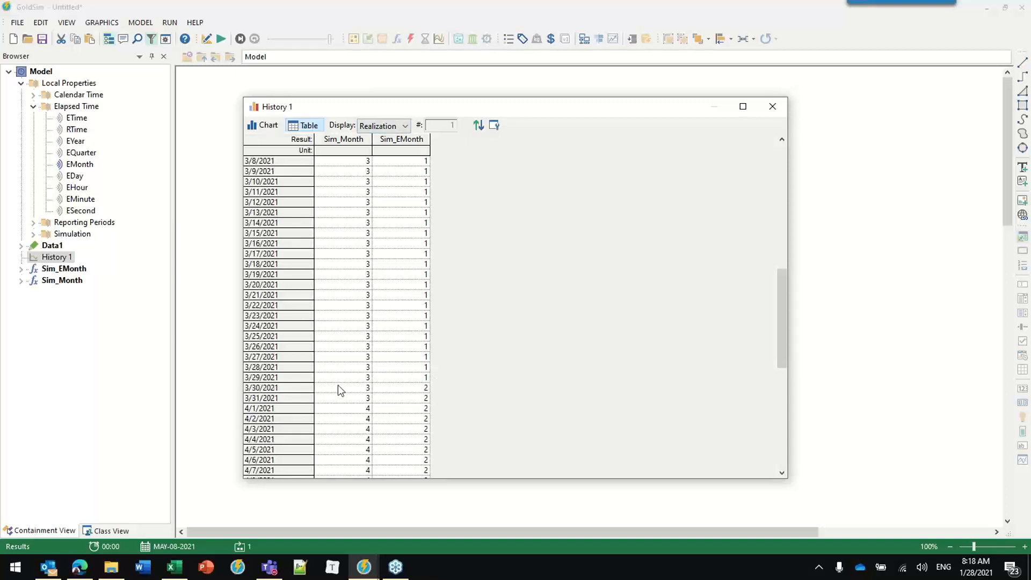
{"action": "left_click", "coordinate": [387, 388]}
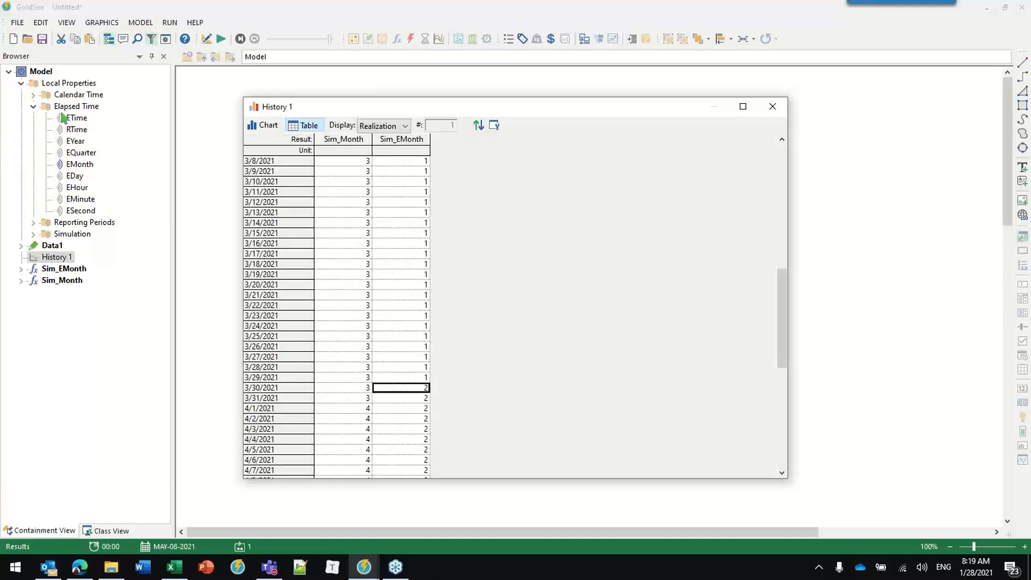
{"action": "mouse_move", "coordinate": [75, 119]}
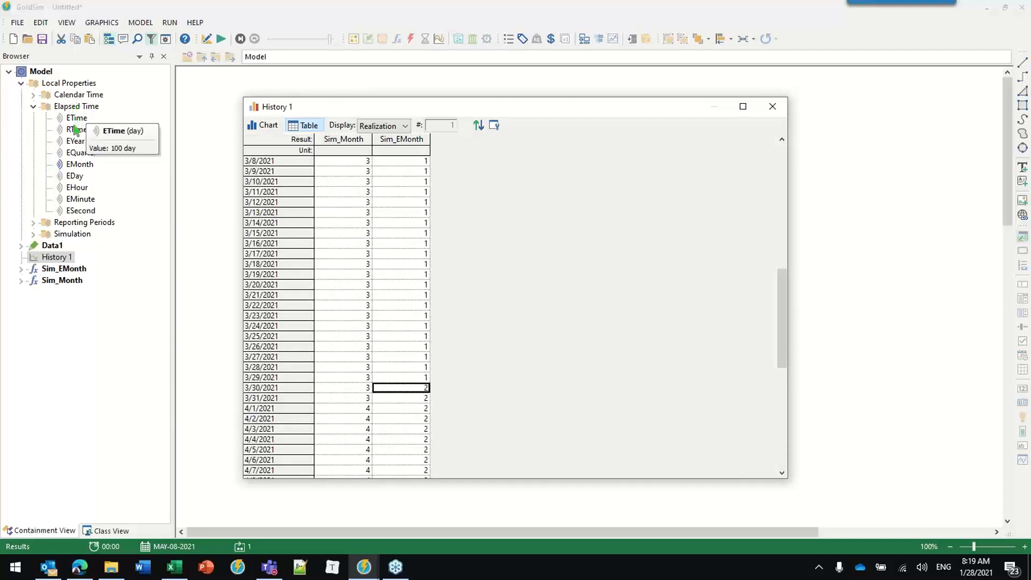
{"action": "mouse_move", "coordinate": [75, 200]}
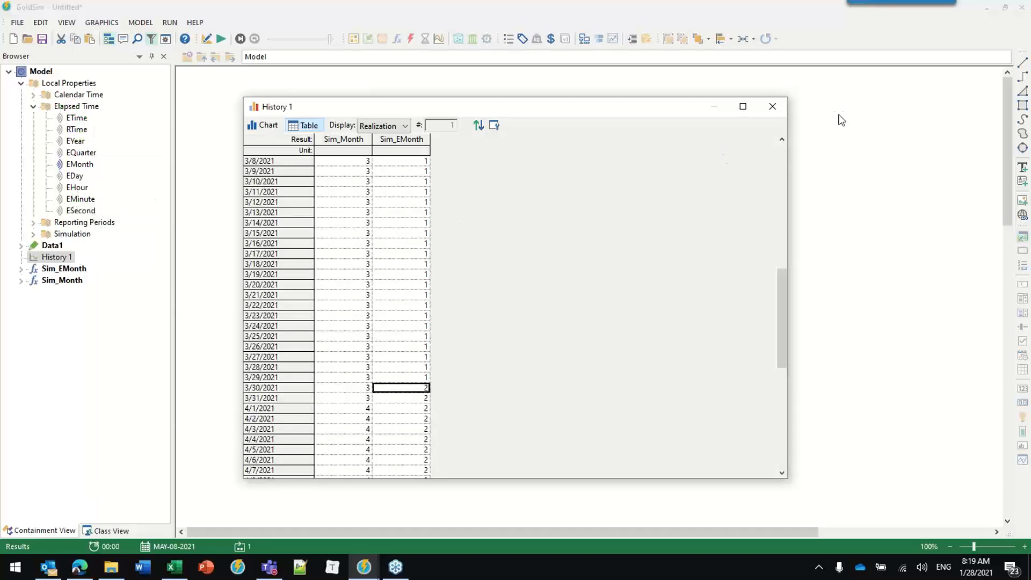
{"action": "left_click", "coordinate": [773, 106]}
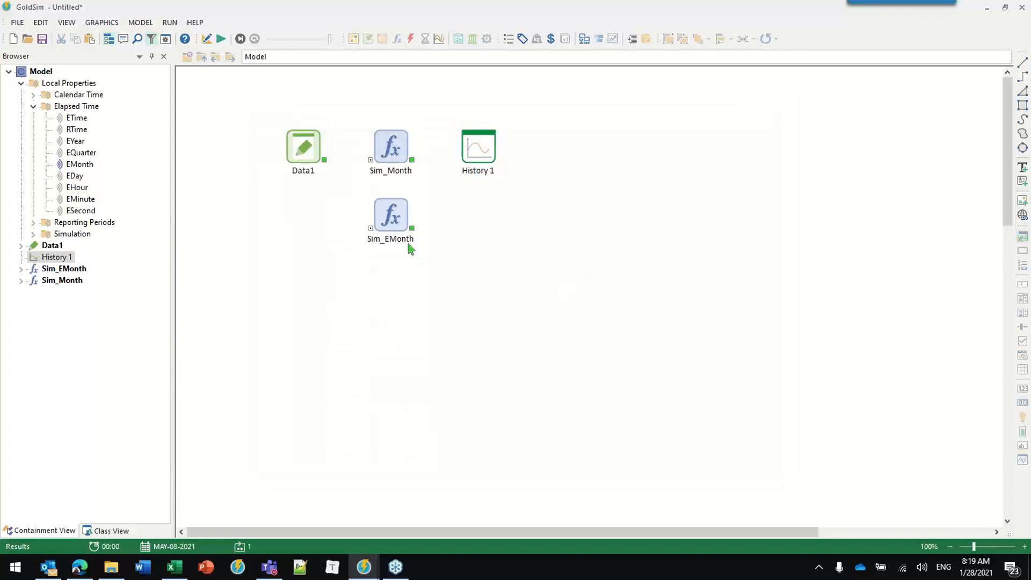
Step: Return the model to edit mode and review the equation of the Sim_Month expression
{"action": "key", "text": "F4"}
{"action": "key", "text": "Return"}
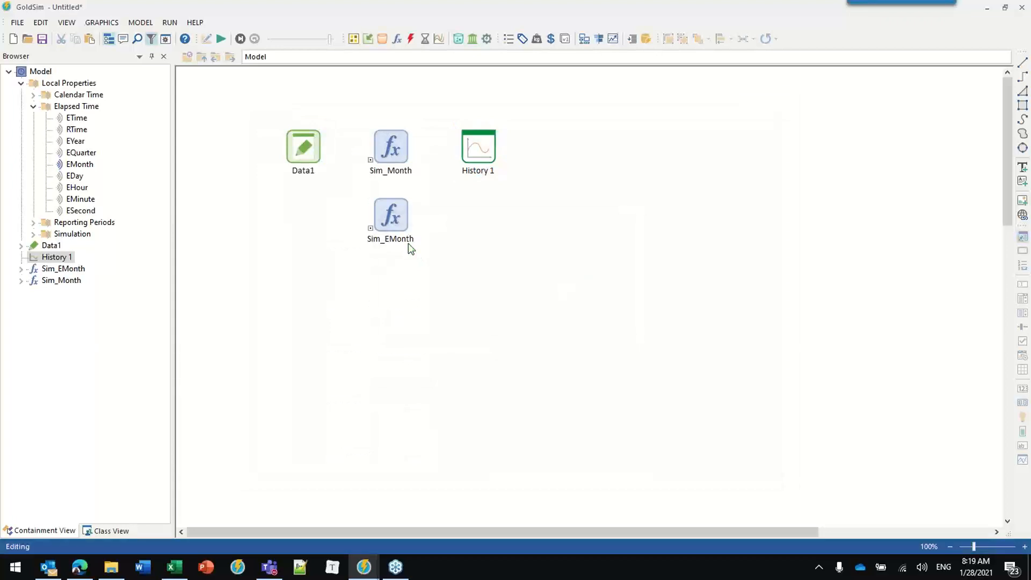
{"action": "mouse_move", "coordinate": [72, 166]}
{"action": "double_click", "coordinate": [392, 153]}
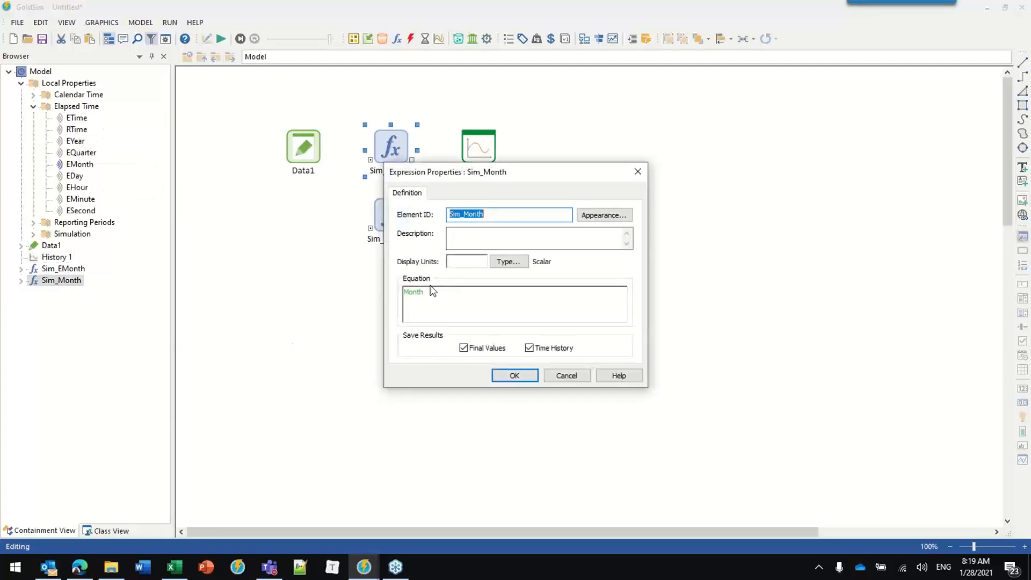
{"action": "left_click", "coordinate": [502, 377]}
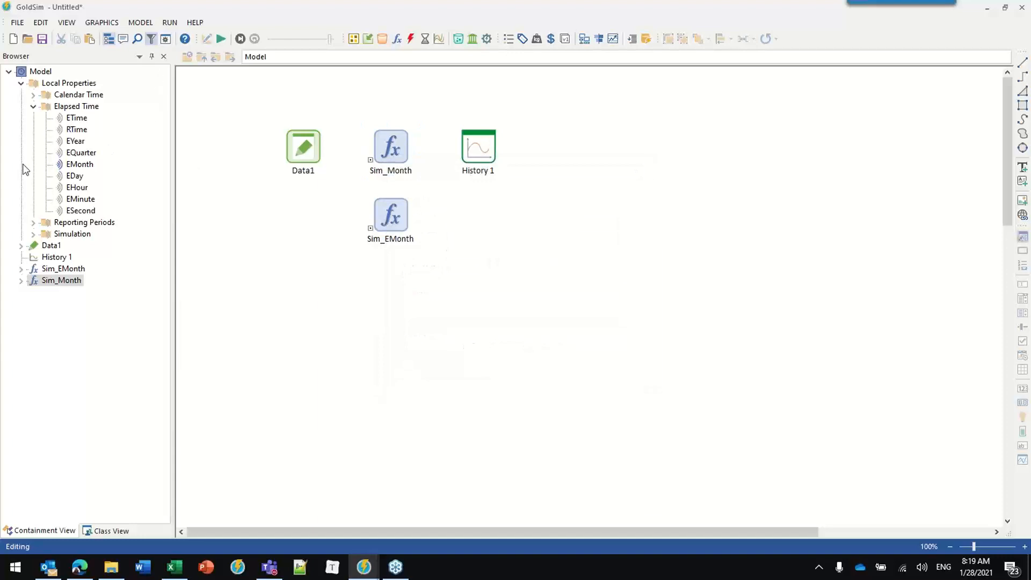
Step: Open the Units Manager and expand the Time category to list its units
{"action": "left_click", "coordinate": [33, 107]}
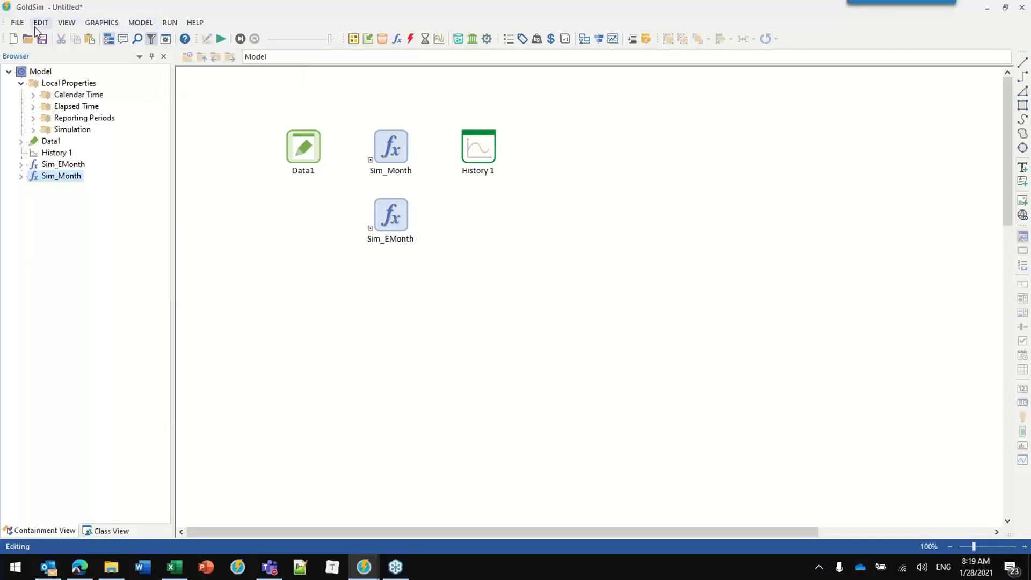
{"action": "left_click", "coordinate": [140, 23]}
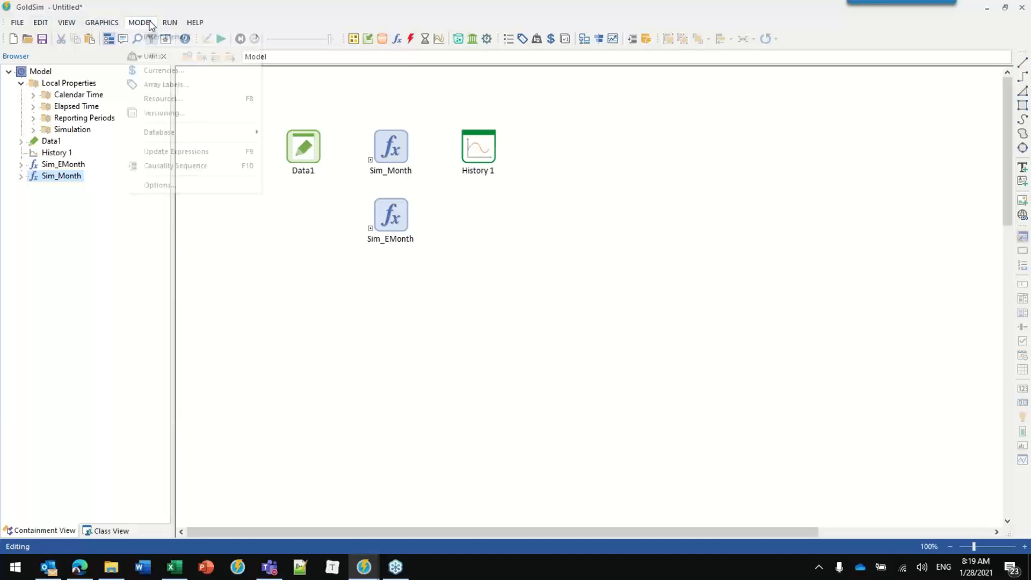
{"action": "left_click", "coordinate": [175, 57]}
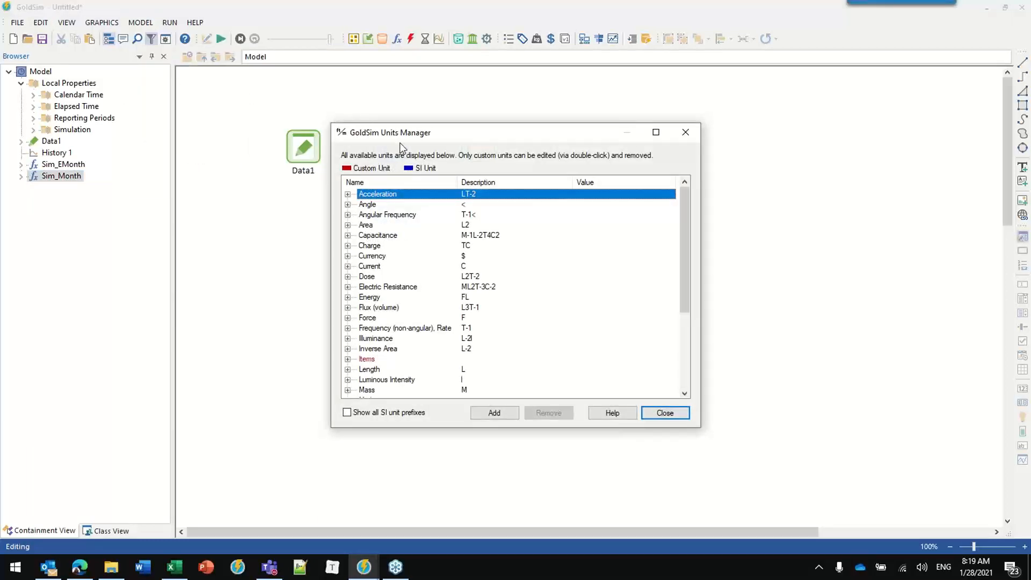
{"action": "left_click_drag", "start_coordinate": [402, 136], "coordinate": [477, 51]}
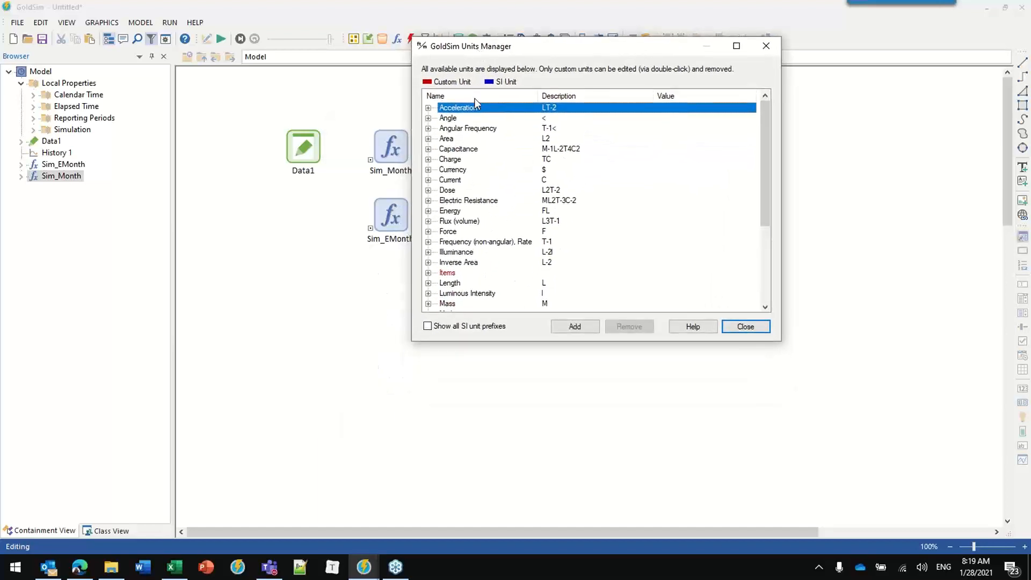
{"action": "scroll", "coordinate": [499, 160], "scroll_direction": "down", "scroll_amount": 5}
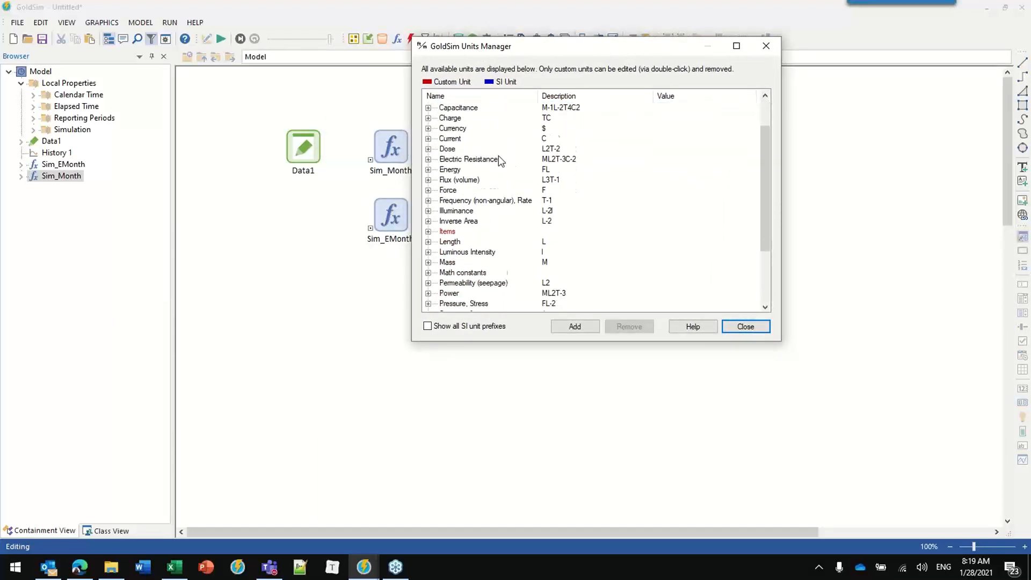
{"action": "scroll", "coordinate": [500, 161], "scroll_direction": "down", "scroll_amount": 5}
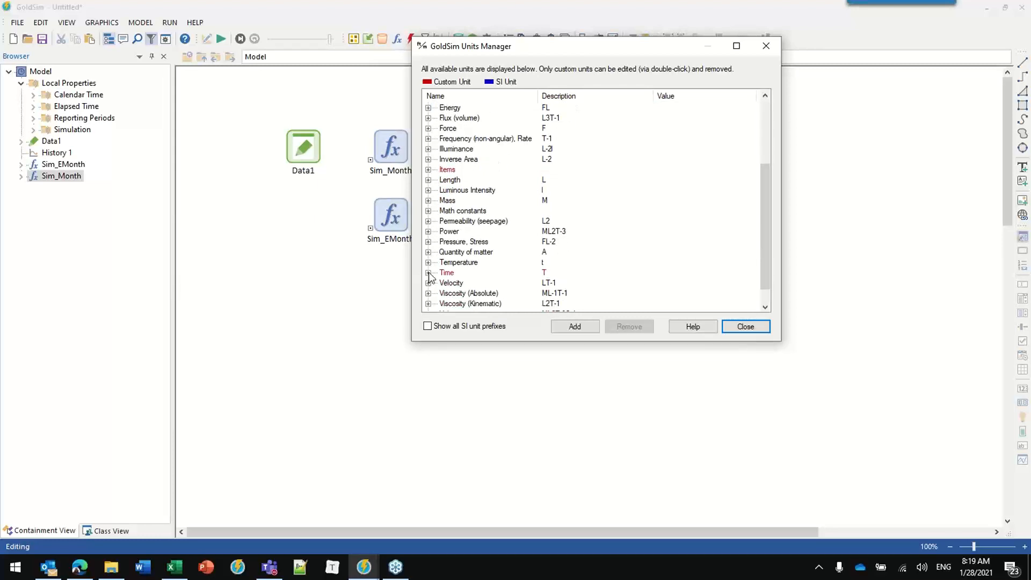
{"action": "left_click", "coordinate": [428, 273]}
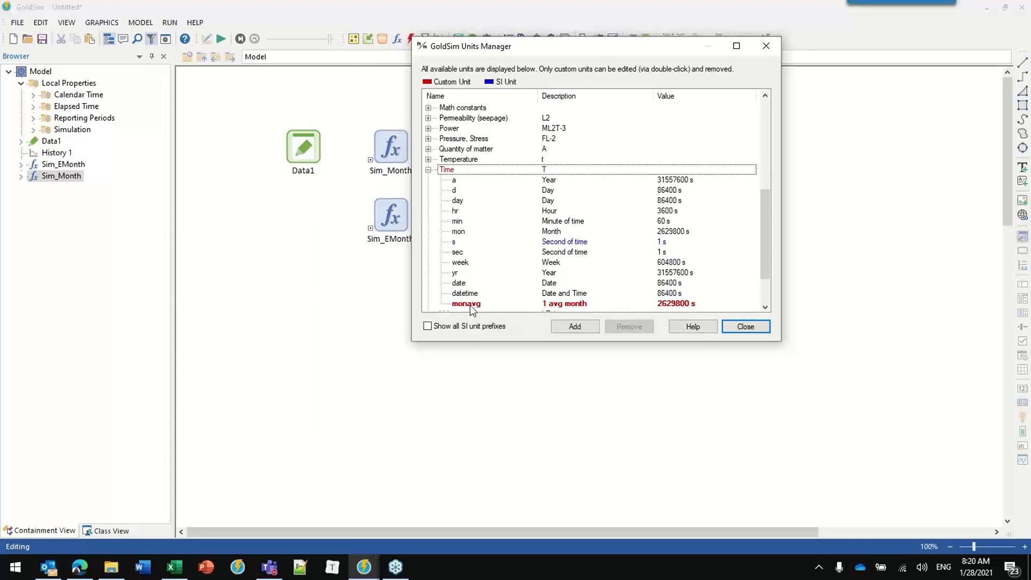
Step: Compare the custom monavg unit with the built-in mon unit, and remove monavg from the Time units
{"action": "left_click", "coordinate": [470, 306]}
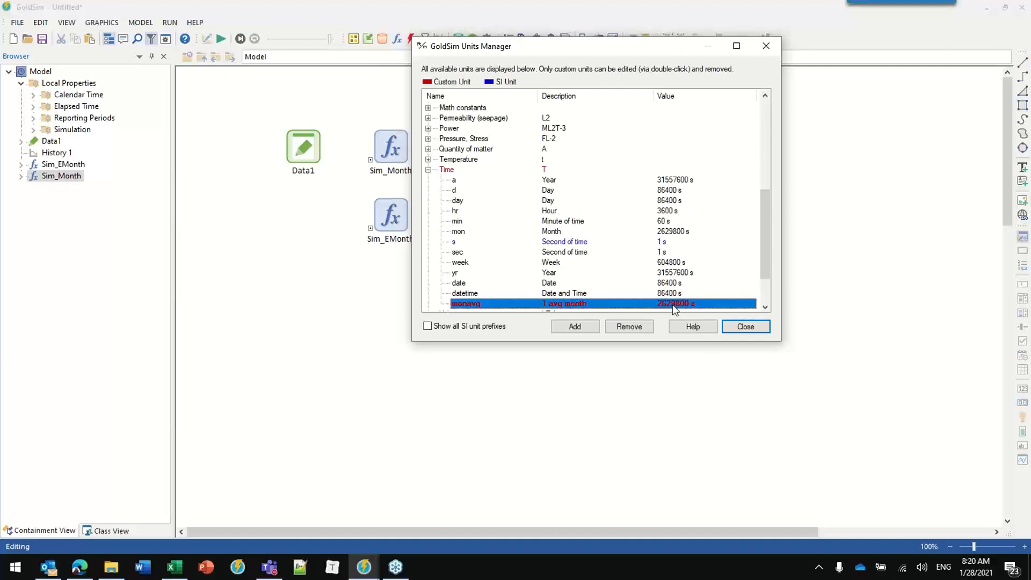
{"action": "left_click", "coordinate": [458, 232]}
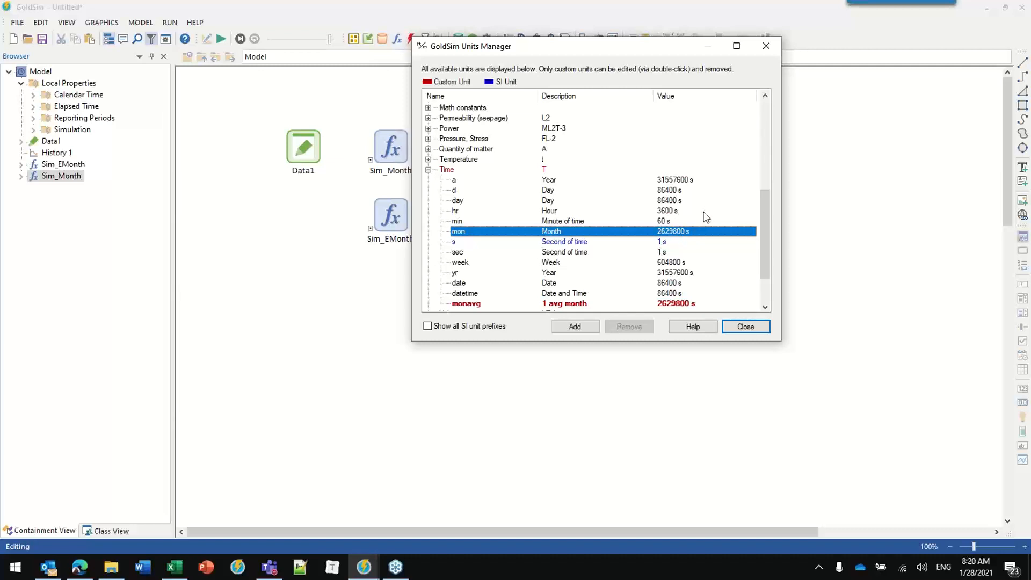
{"action": "left_click", "coordinate": [482, 303]}
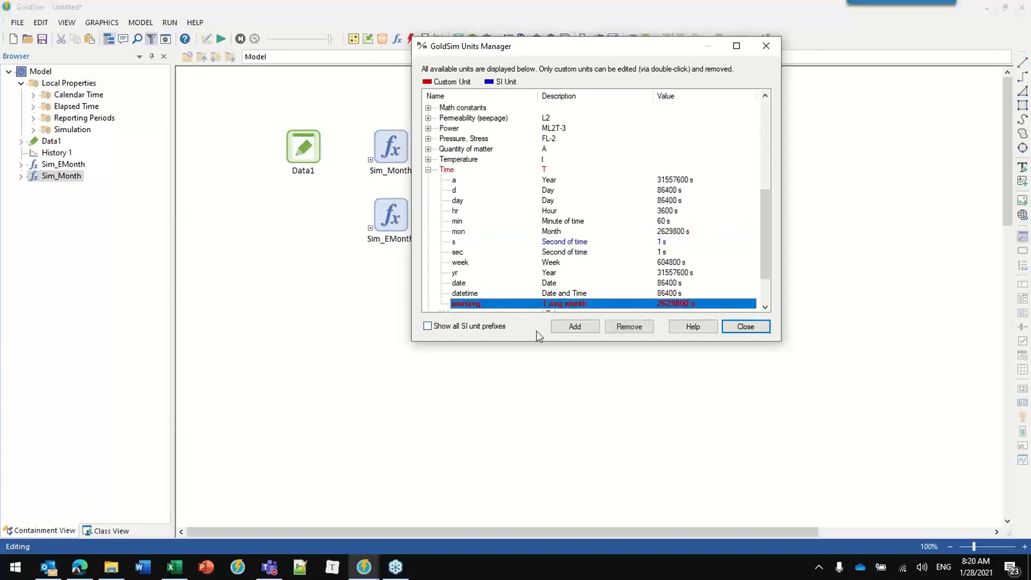
{"action": "left_click", "coordinate": [629, 327]}
{"action": "left_click", "coordinate": [623, 224]}
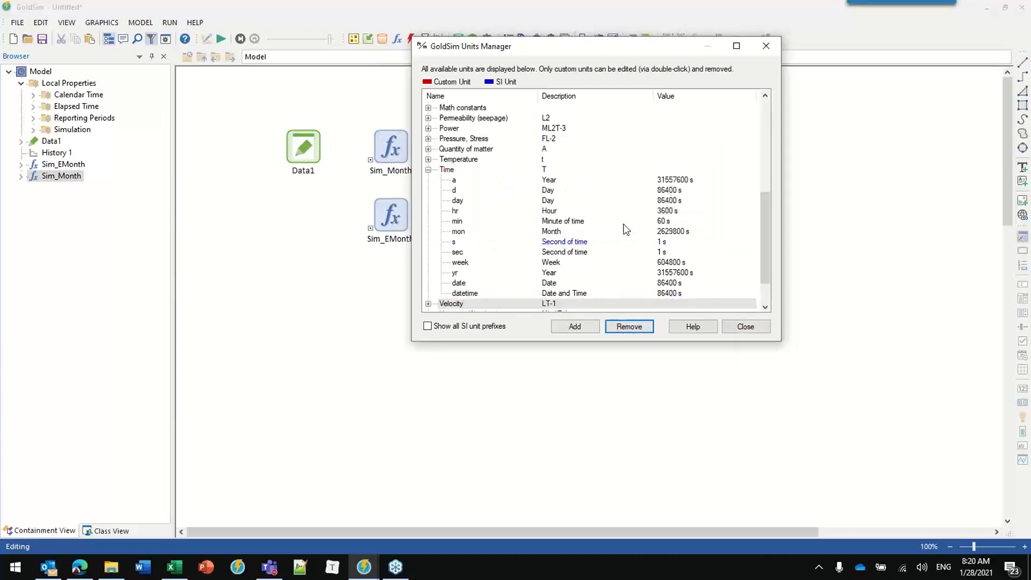
Step: Review the values in seconds of the mon and yr time units, and close the Units Manager
{"action": "left_click", "coordinate": [461, 231]}
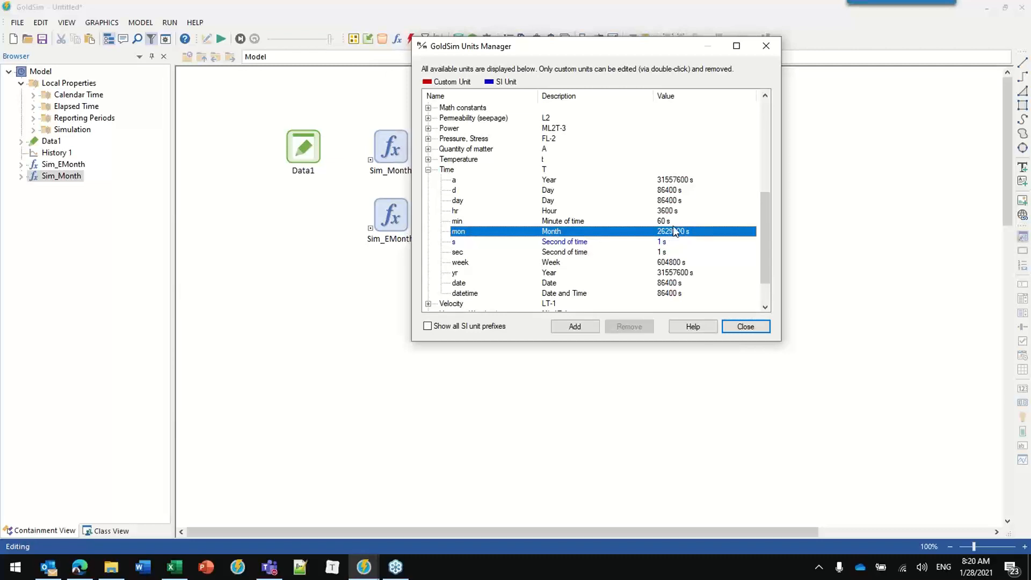
{"action": "left_click", "coordinate": [455, 272]}
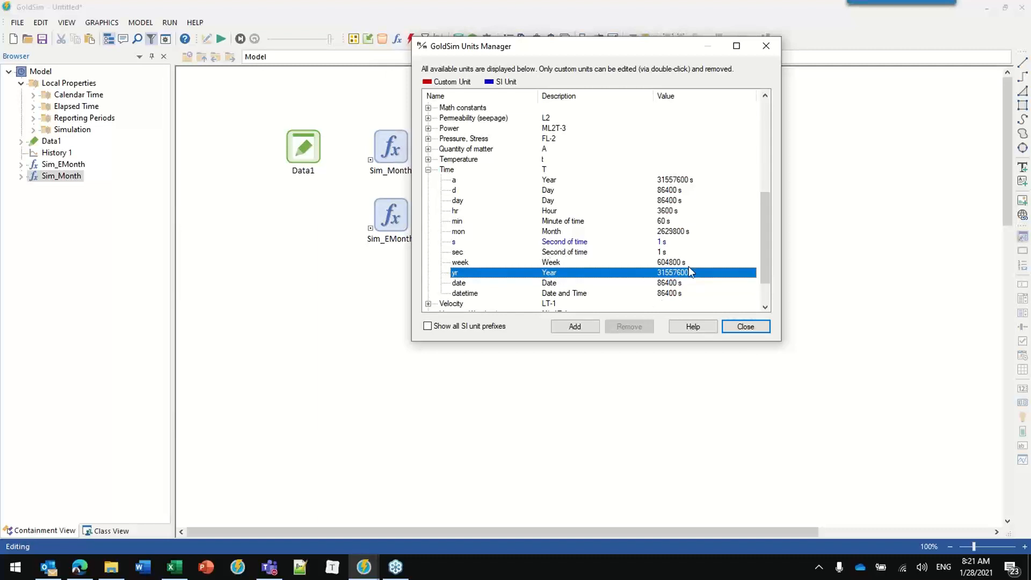
{"action": "left_click", "coordinate": [682, 221]}
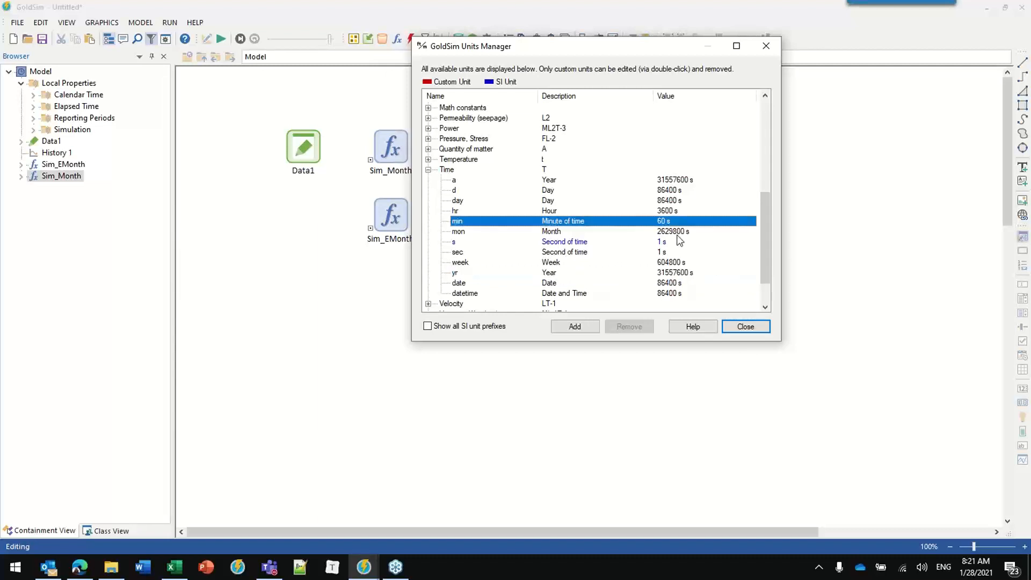
{"action": "left_click", "coordinate": [462, 231]}
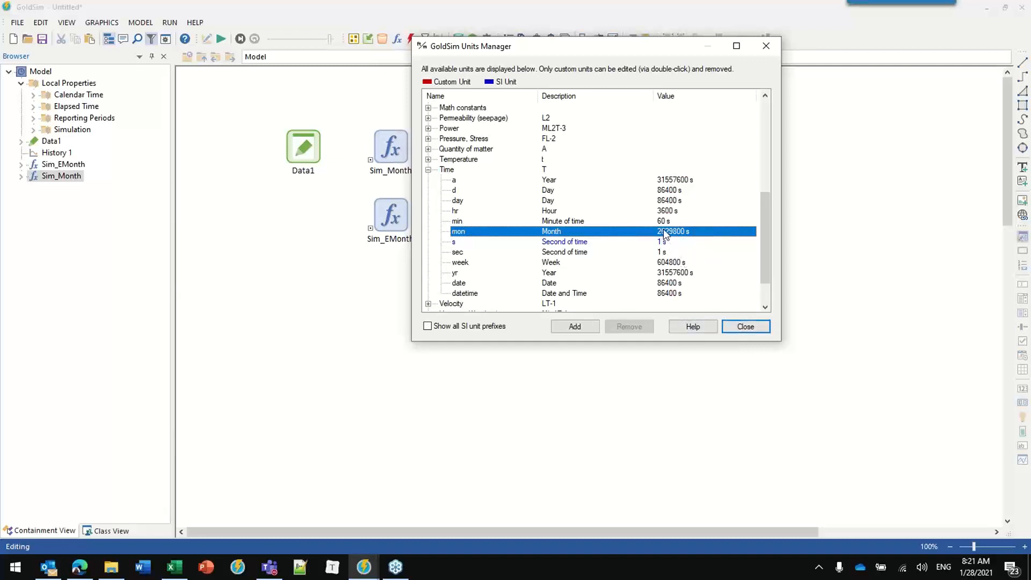
{"action": "left_click", "coordinate": [752, 327]}
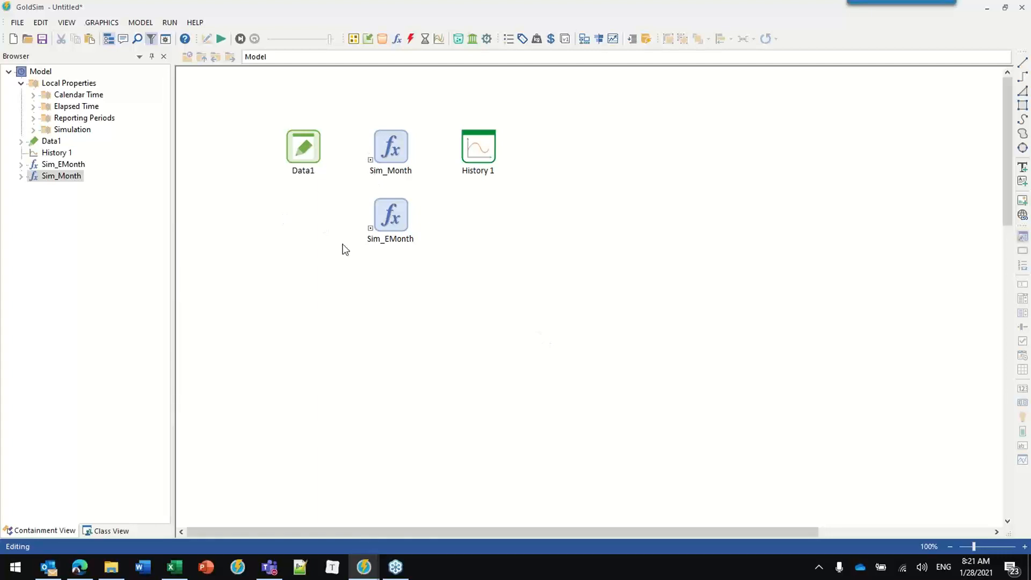
Step: Move the Sim_Month expression below Data1, beside Sim_EMonth
{"action": "mouse_move", "coordinate": [401, 155]}
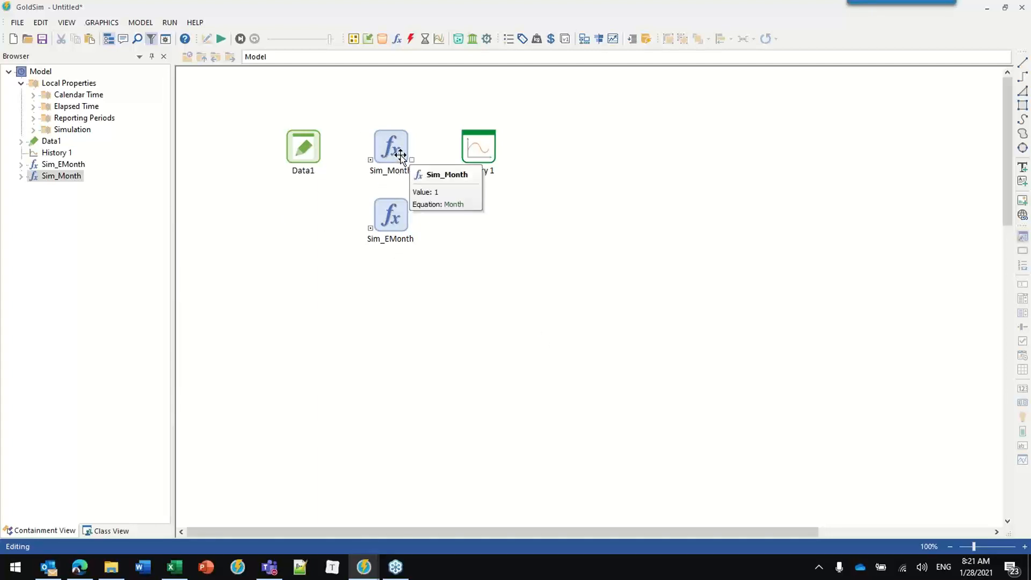
{"action": "left_click_drag", "start_coordinate": [385, 145], "coordinate": [296, 214]}
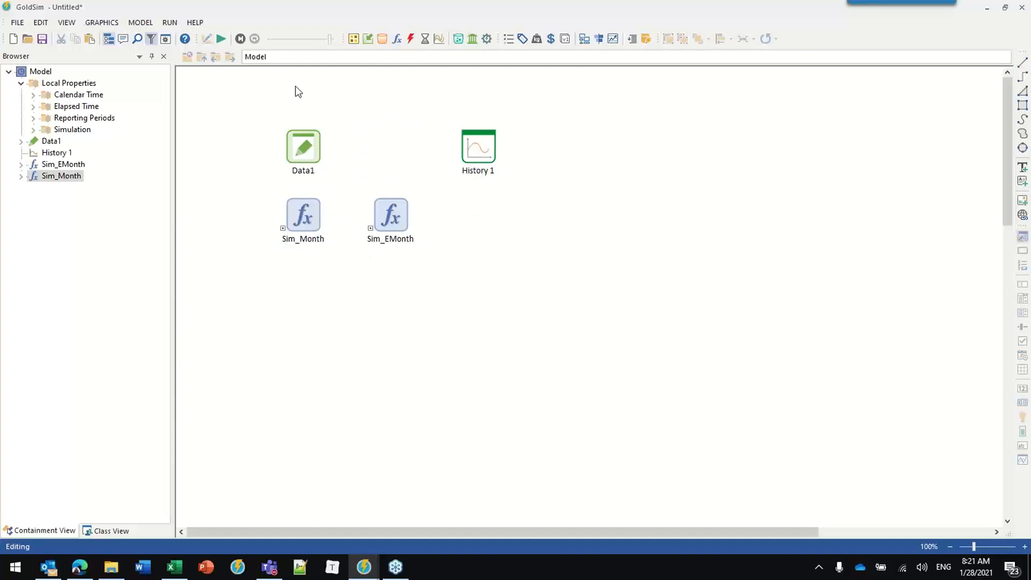
{"action": "left_click", "coordinate": [304, 210]}
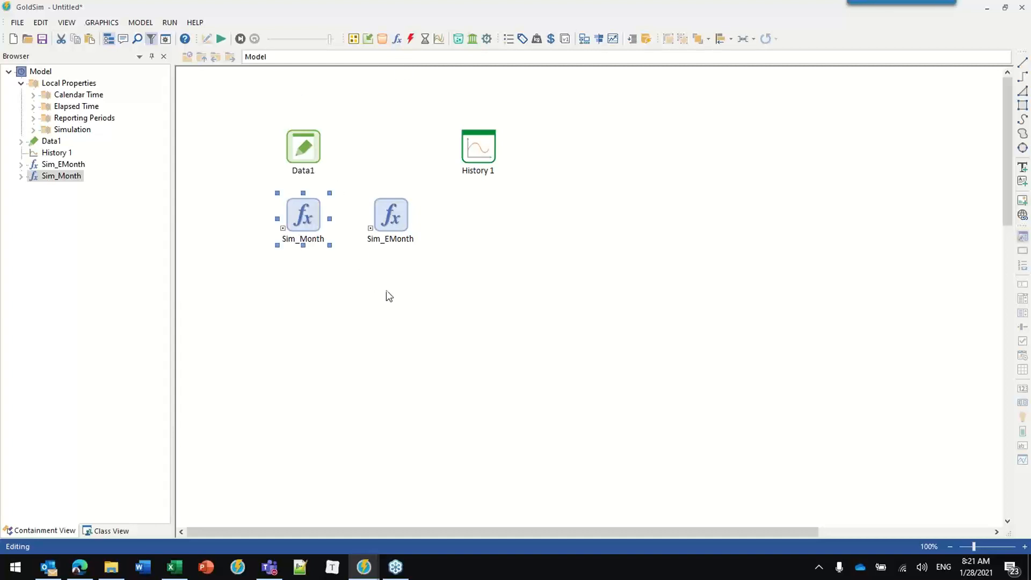
{"action": "key", "text": "ctrl+v"}
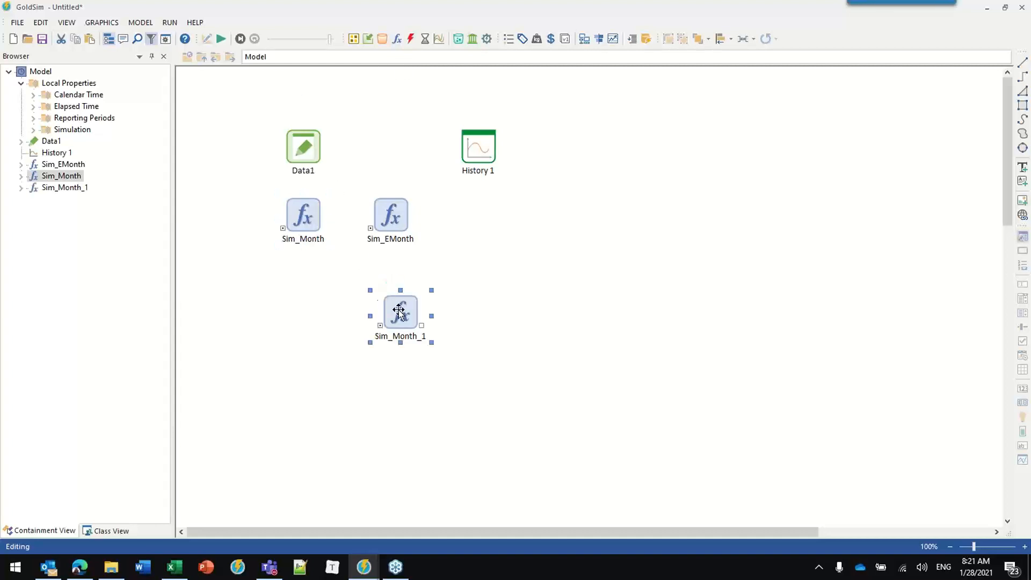
{"action": "left_click_drag", "start_coordinate": [400, 307], "coordinate": [298, 283]}
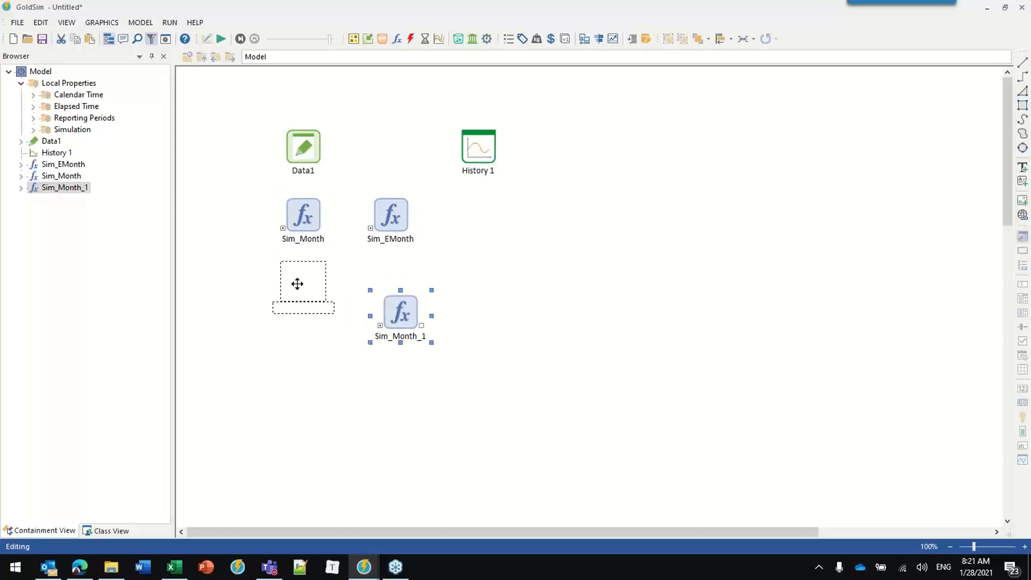
{"action": "left_click", "coordinate": [33, 106]}
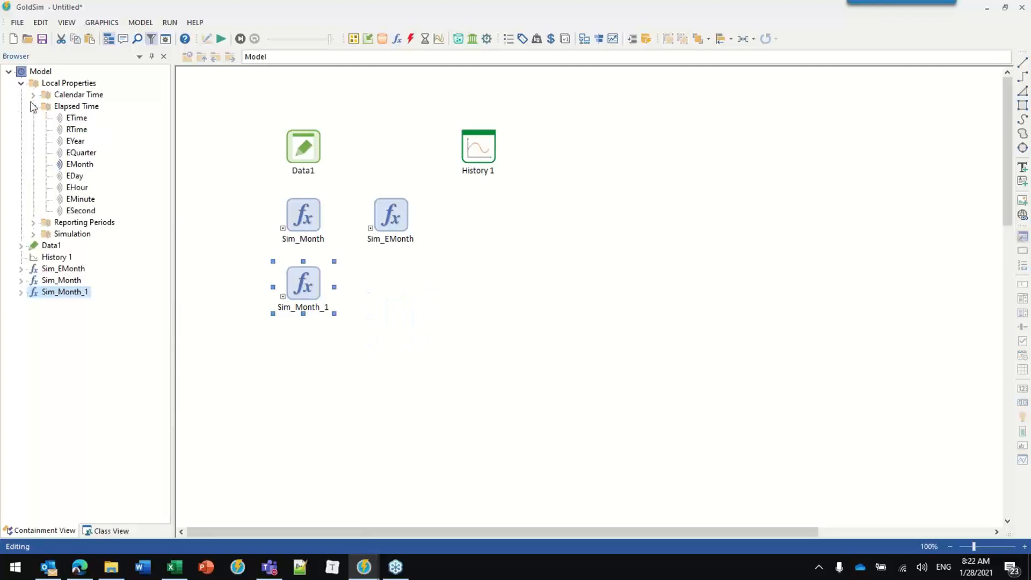
{"action": "left_click", "coordinate": [33, 107]}
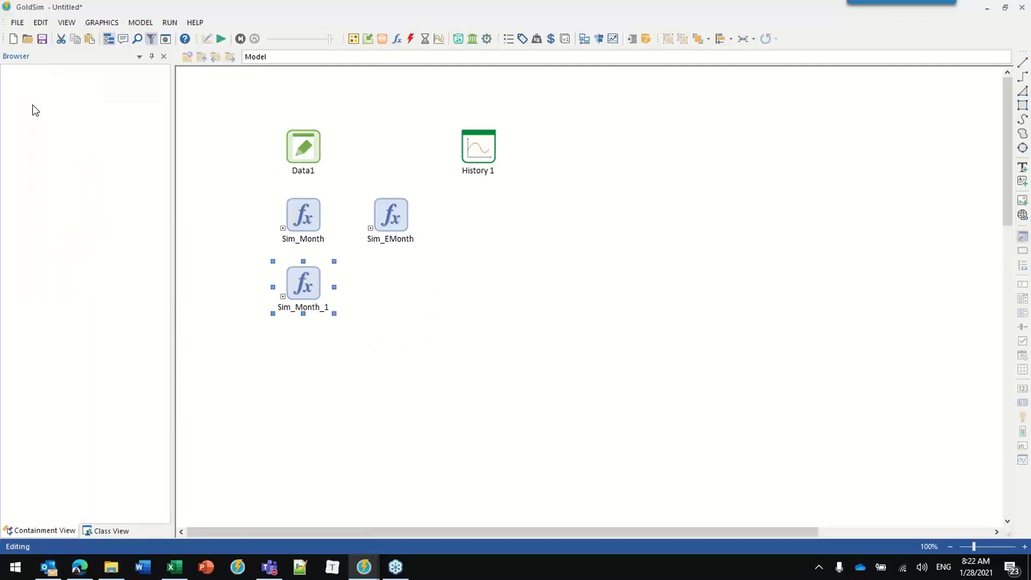
{"action": "left_click", "coordinate": [32, 96]}
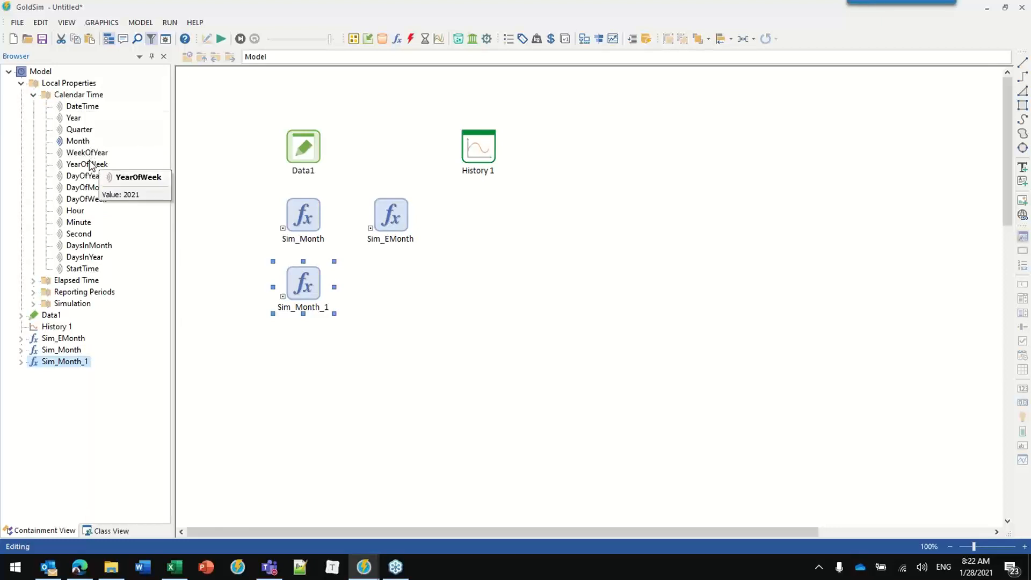
{"action": "mouse_move", "coordinate": [86, 248]}
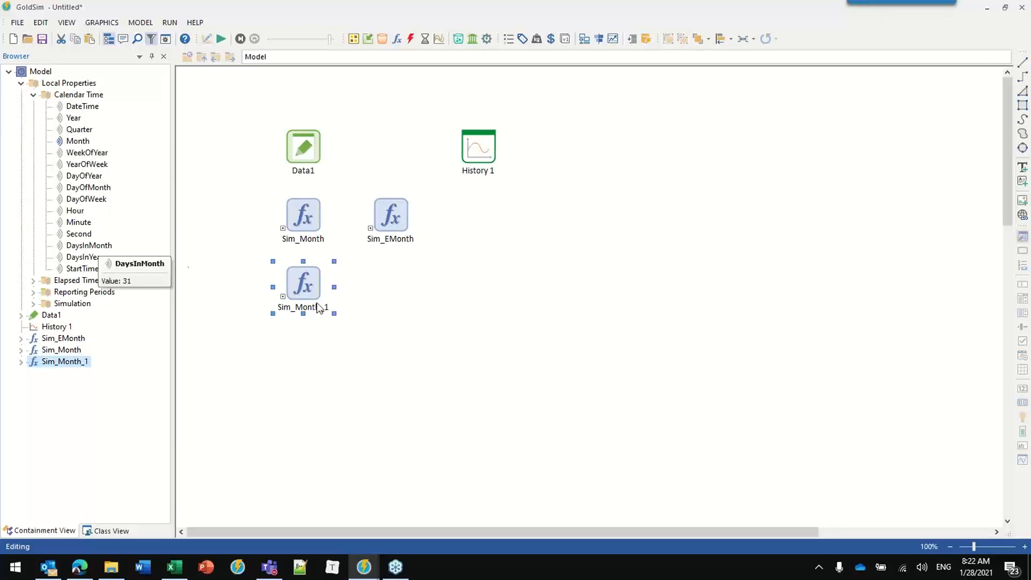
{"action": "key", "text": "Delete"}
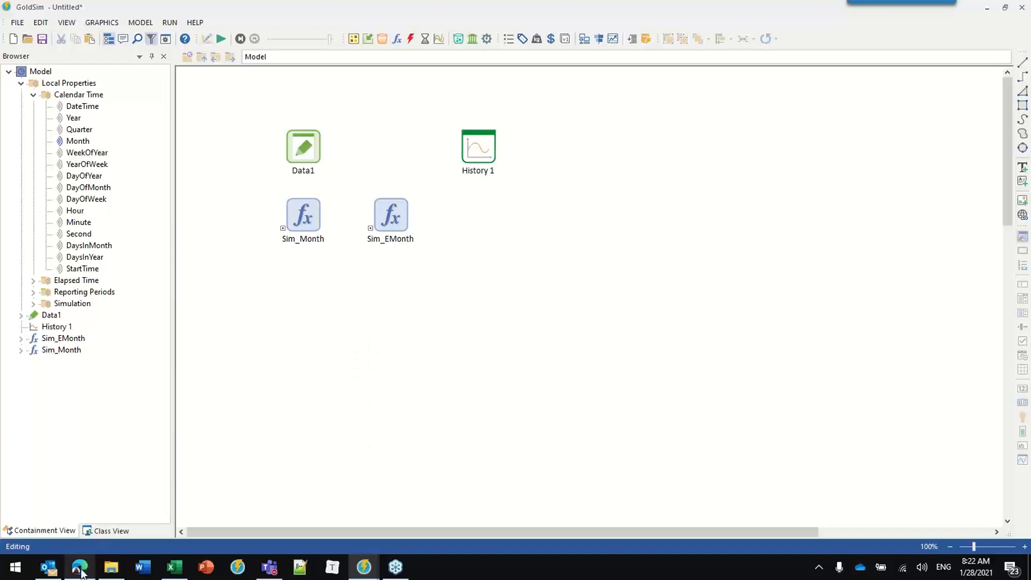
Step: Switch to the web browser and examine the USGS WaterWatch real-time streamflow map for Washington with its Cedar River station summary
{"action": "mouse_move", "coordinate": [80, 570]}
{"action": "left_click", "coordinate": [102, 512]}
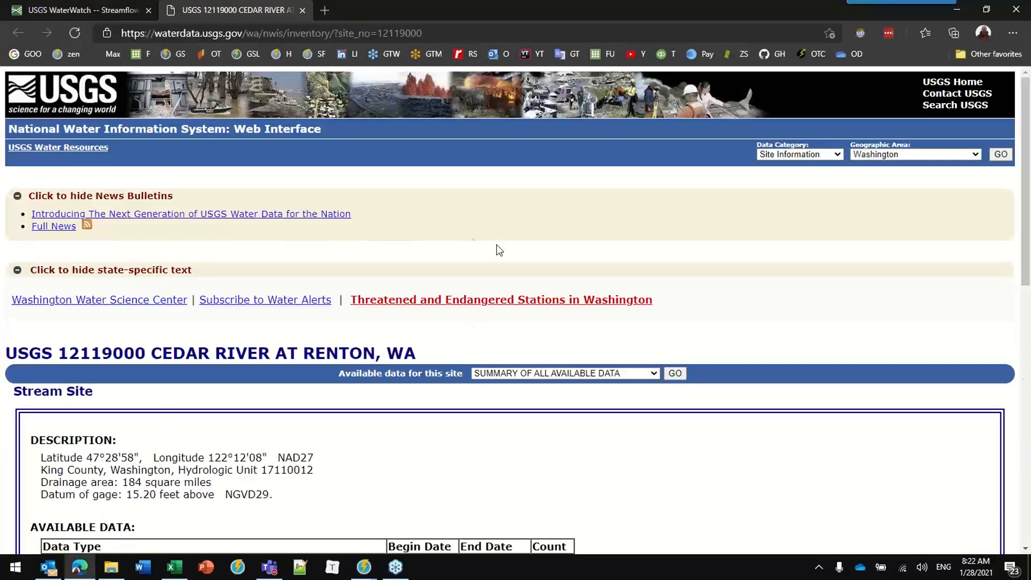
{"action": "left_click", "coordinate": [91, 12]}
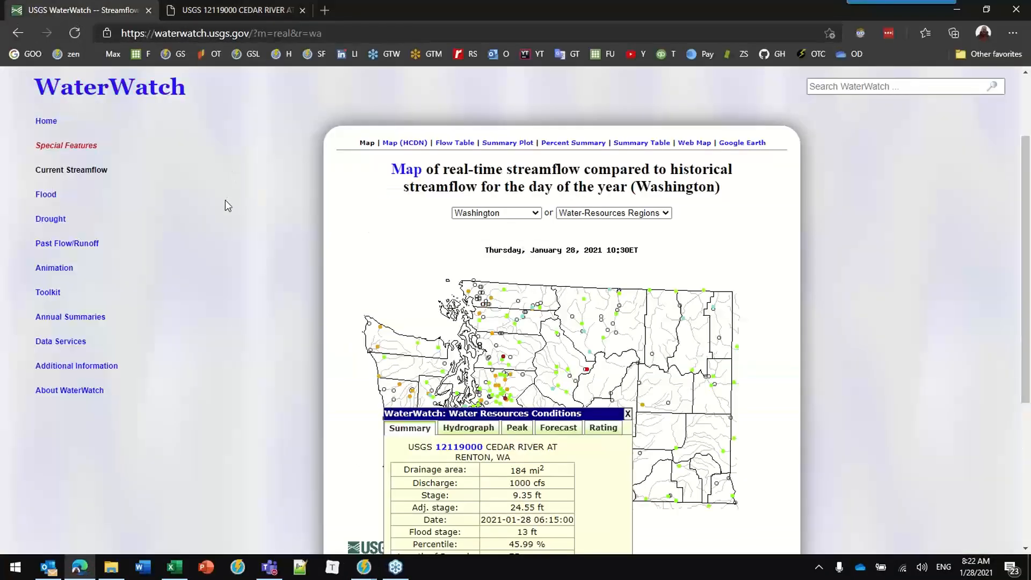
{"action": "scroll", "coordinate": [231, 242], "scroll_direction": "up", "scroll_amount": 2}
{"action": "scroll", "coordinate": [240, 333], "scroll_direction": "down", "scroll_amount": 3}
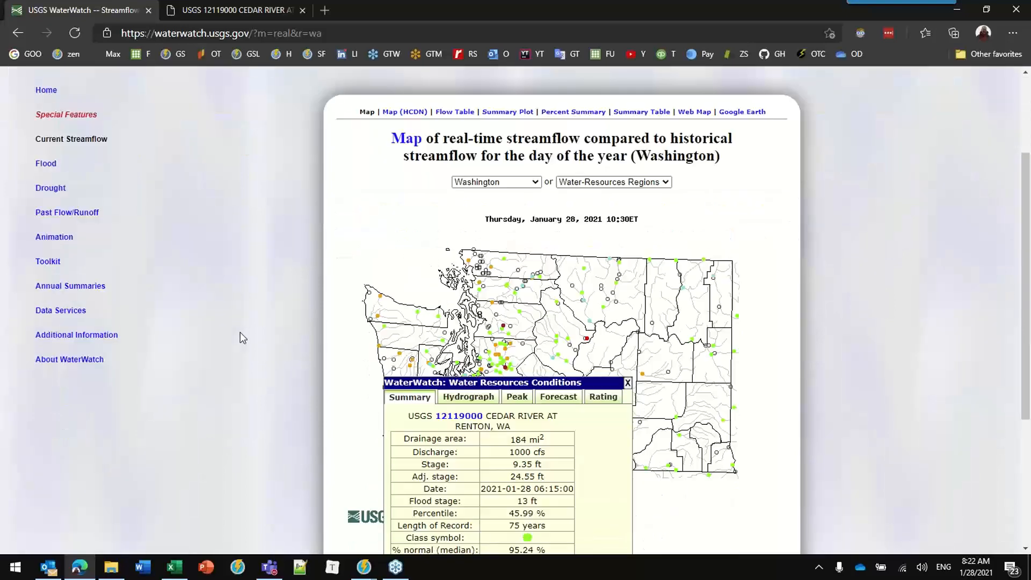
Step: Review the available data types and date ranges on the USGS page for Cedar River at Renton, and minimize the browser
{"action": "left_click", "coordinate": [213, 16]}
{"action": "scroll", "coordinate": [275, 325], "scroll_direction": "down", "scroll_amount": 3}
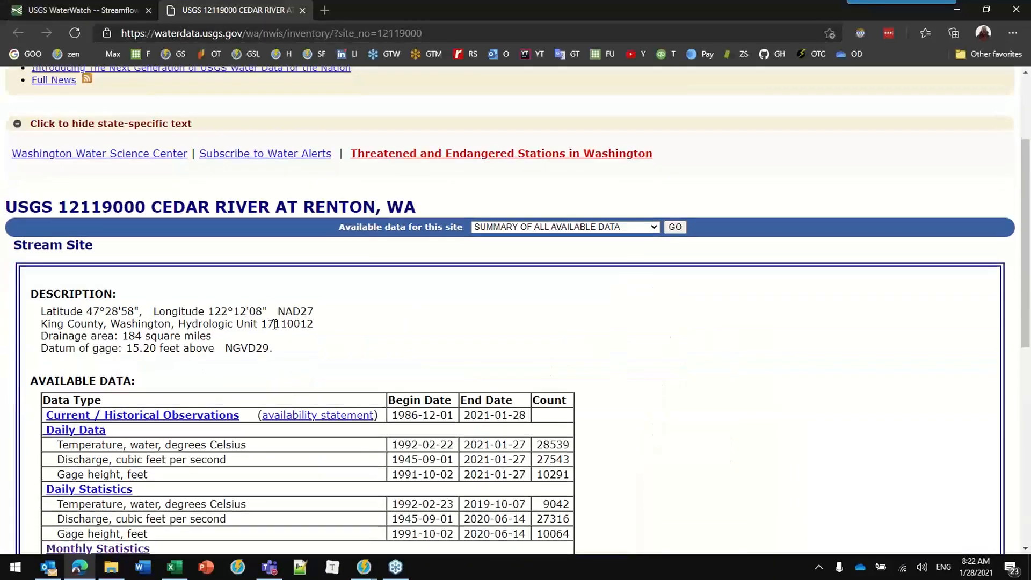
{"action": "scroll", "coordinate": [318, 350], "scroll_direction": "down", "scroll_amount": 4}
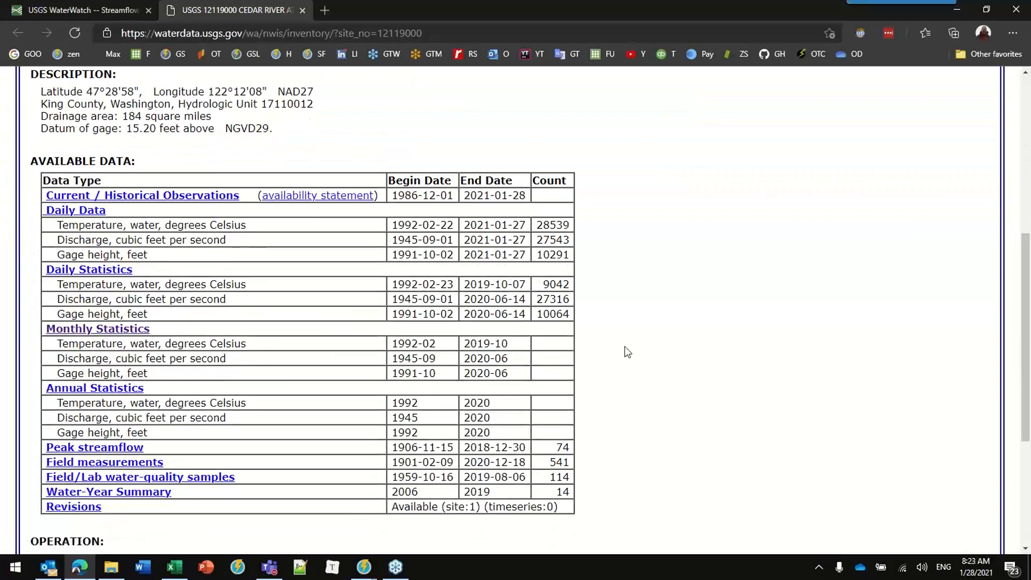
{"action": "left_click_drag", "start_coordinate": [770, 11], "coordinate": [526, 211]}
{"action": "left_click_drag", "start_coordinate": [645, 171], "coordinate": [423, 208]}
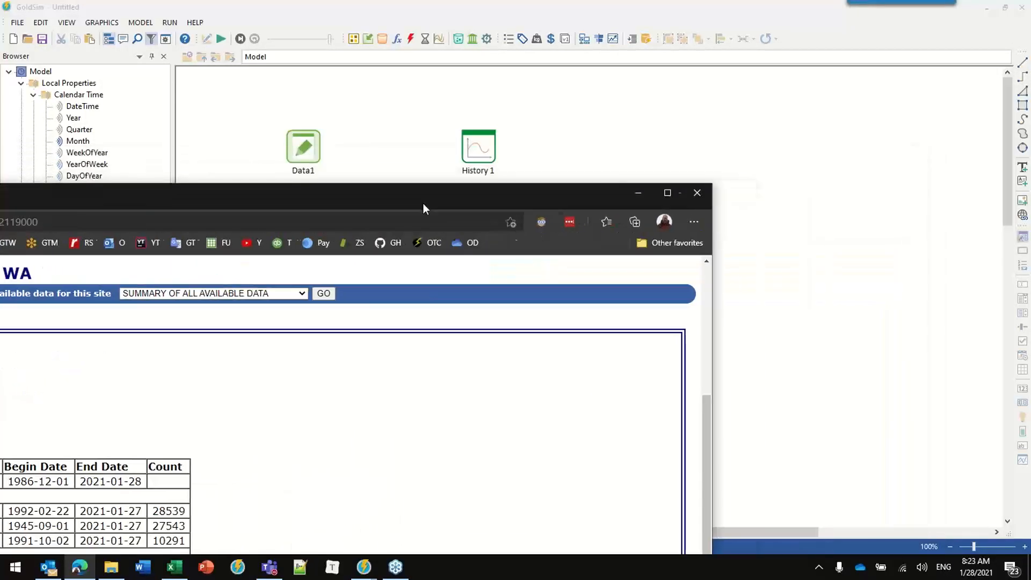
{"action": "left_click", "coordinate": [637, 193]}
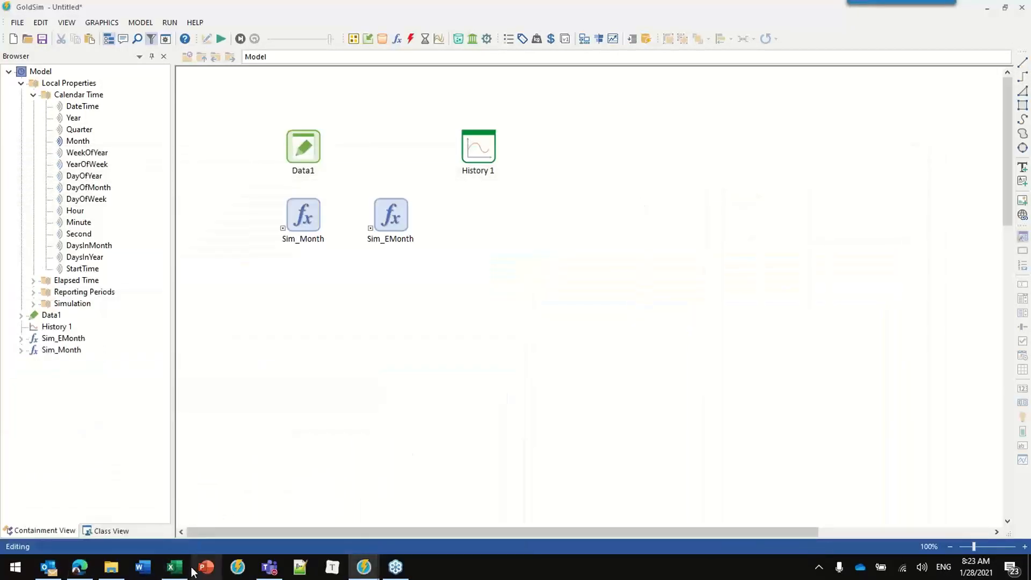
Step: Switch to Excel and review the column descriptions and parameter codes on the Metadata sheet of Cedar River Renton.xlsx
{"action": "left_click", "coordinate": [171, 572]}
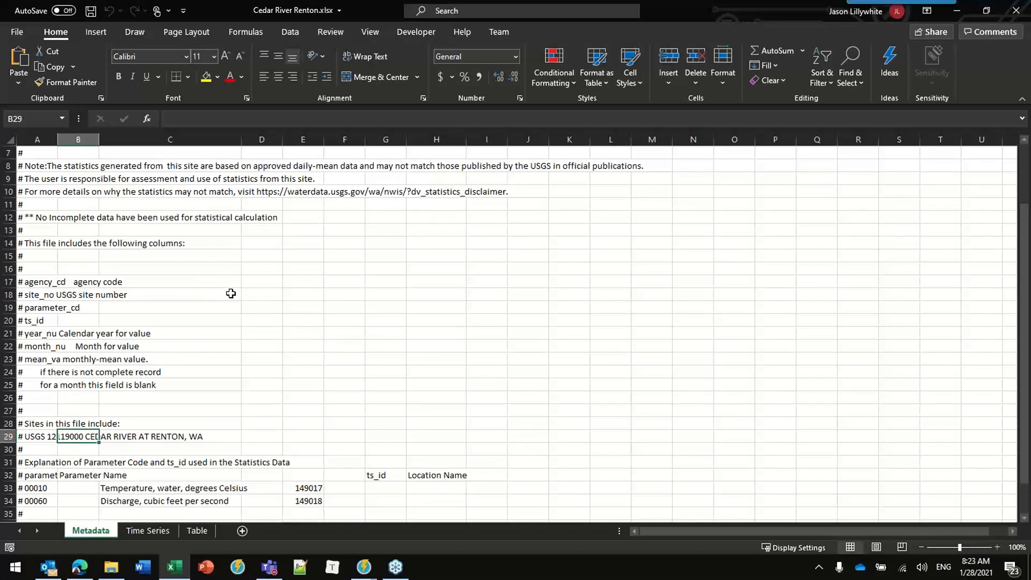
{"action": "scroll", "coordinate": [229, 294], "scroll_direction": "down", "scroll_amount": 1}
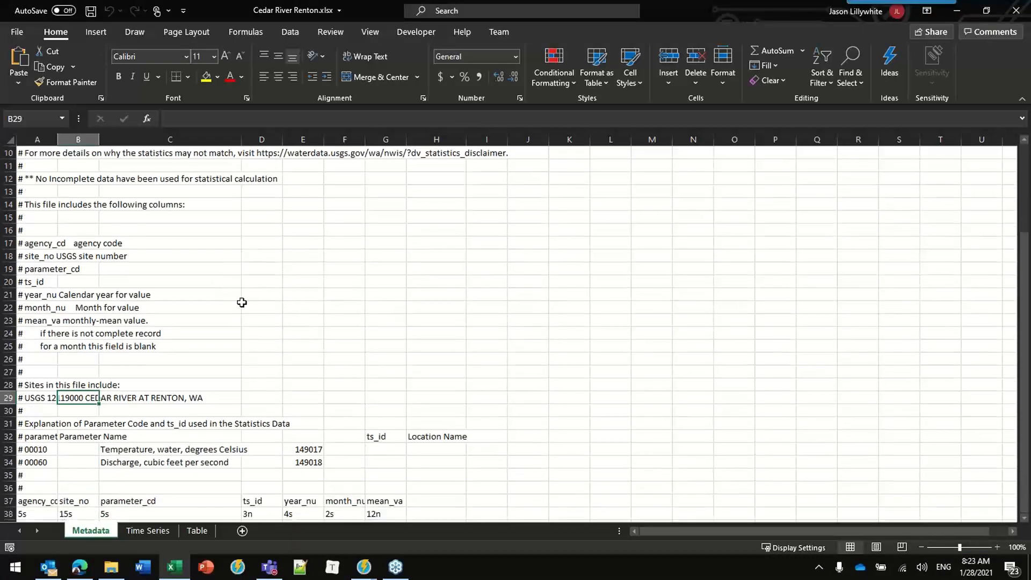
{"action": "scroll", "coordinate": [236, 302], "scroll_direction": "down", "scroll_amount": 1}
{"action": "scroll", "coordinate": [235, 302], "scroll_direction": "down", "scroll_amount": 2}
{"action": "scroll", "coordinate": [231, 297], "scroll_direction": "up", "scroll_amount": 3}
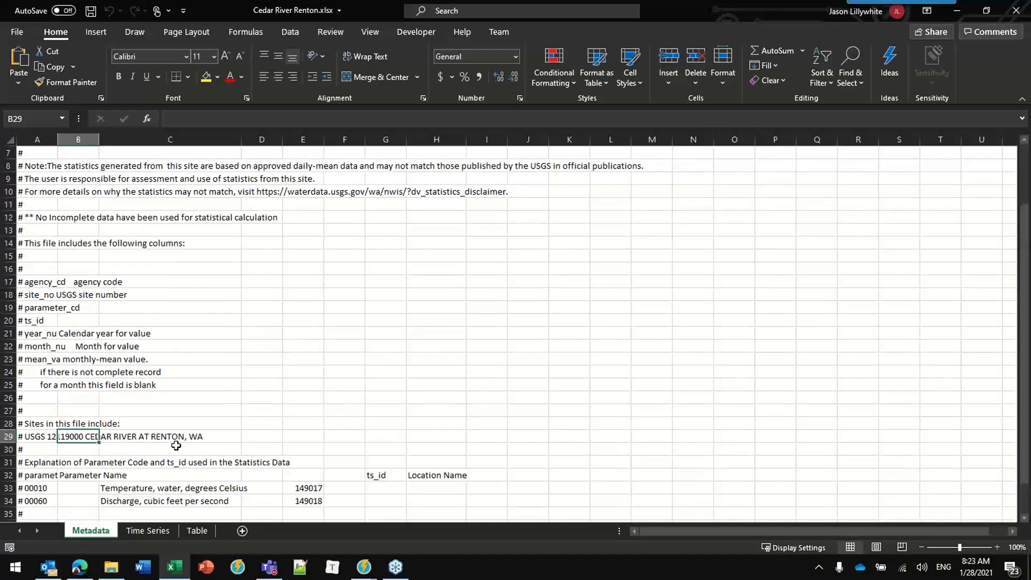
{"action": "scroll", "coordinate": [116, 458], "scroll_direction": "down", "scroll_amount": 1}
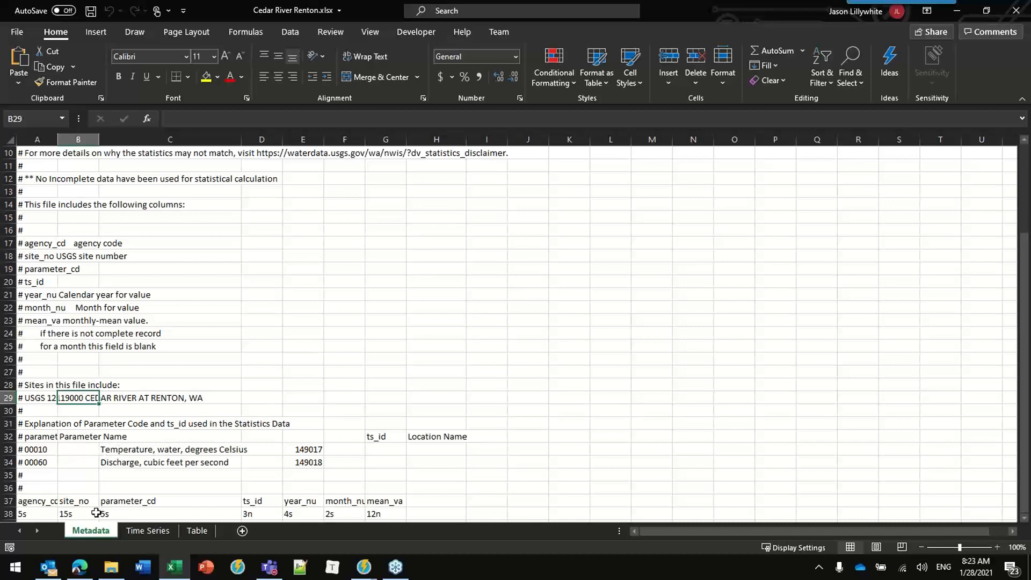
Step: Examine the monthly temperature and discharge records on the Time Series and Table sheets, and minimize the workbook
{"action": "left_click", "coordinate": [147, 531]}
{"action": "scroll", "coordinate": [367, 387], "scroll_direction": "up", "scroll_amount": 7}
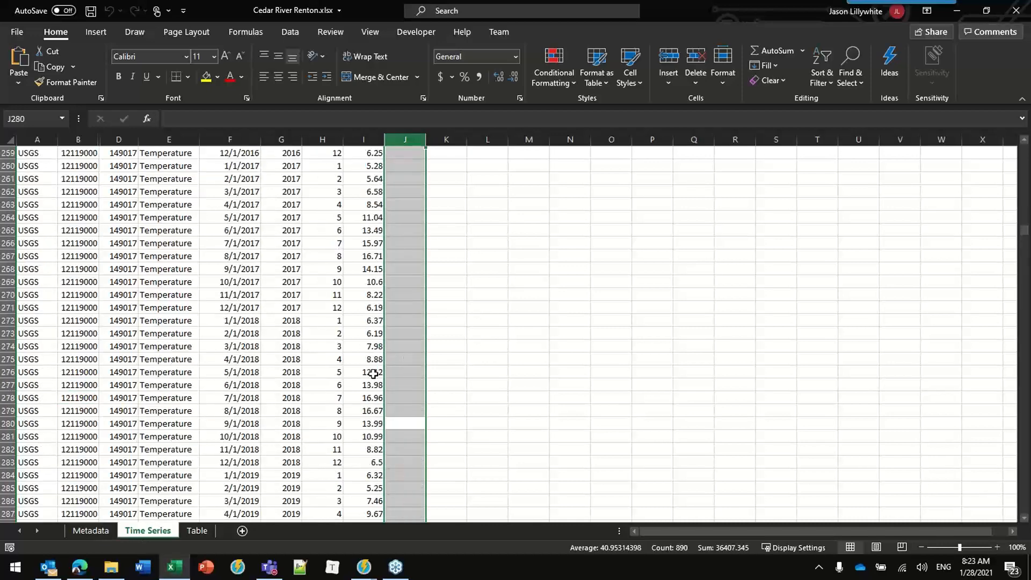
{"action": "scroll", "coordinate": [367, 374], "scroll_direction": "down", "scroll_amount": 6}
{"action": "left_click", "coordinate": [197, 531]}
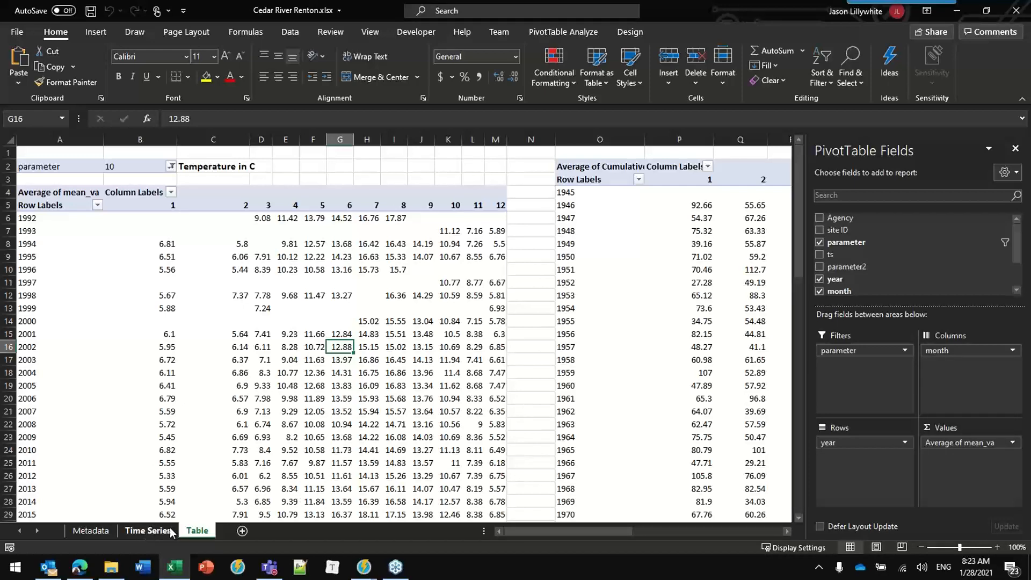
{"action": "left_click", "coordinate": [137, 534]}
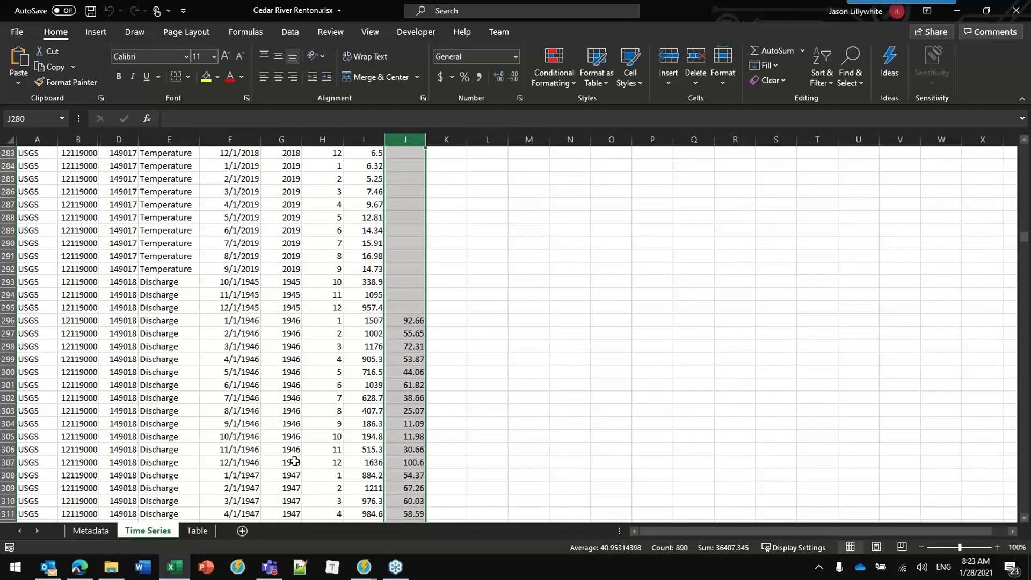
{"action": "left_click", "coordinate": [287, 368]}
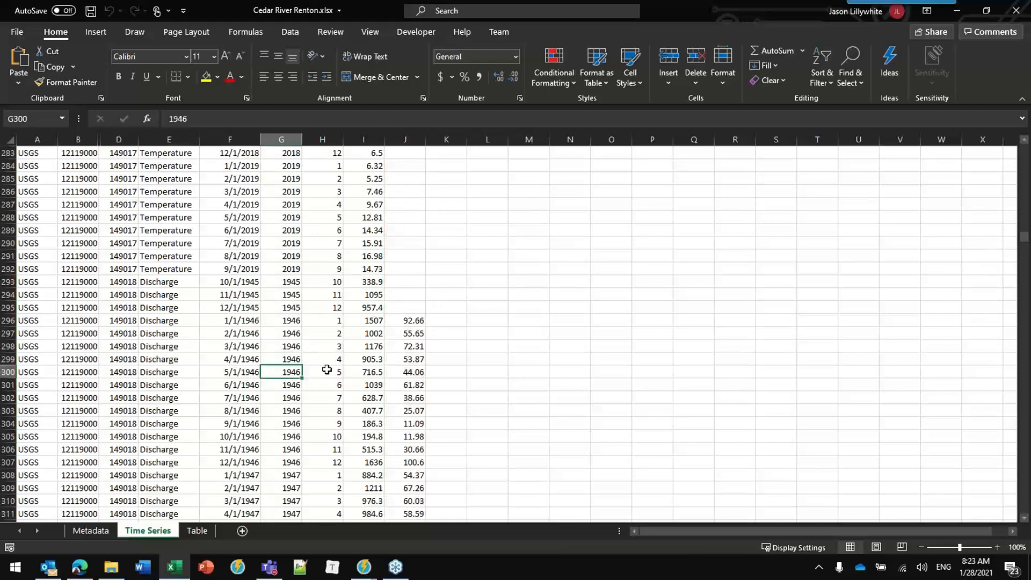
{"action": "left_click_drag", "start_coordinate": [369, 359], "coordinate": [372, 392]}
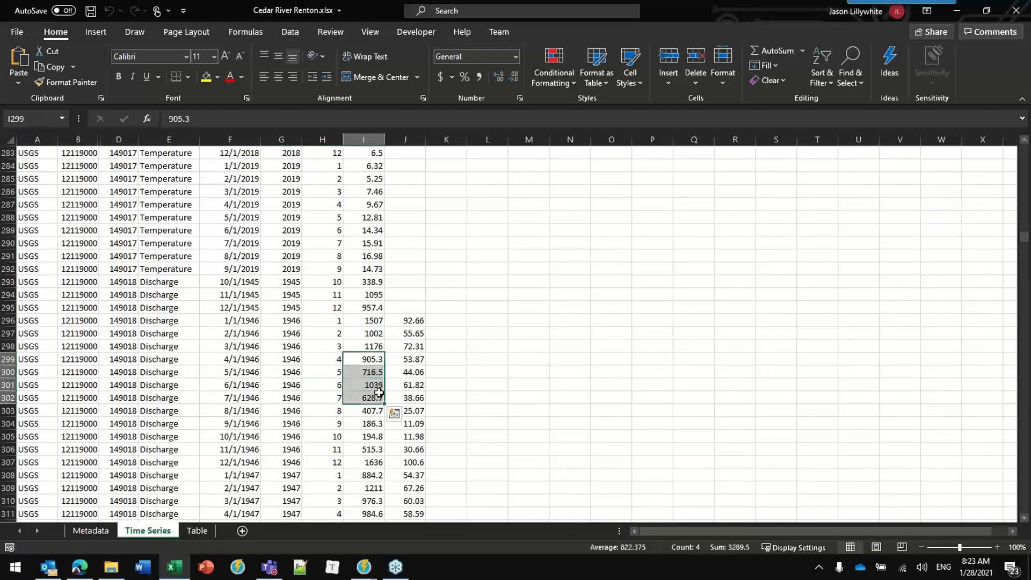
{"action": "scroll", "coordinate": [223, 508], "scroll_direction": "up", "scroll_amount": 2}
{"action": "scroll", "coordinate": [214, 516], "scroll_direction": "down", "scroll_amount": 2}
{"action": "left_click", "coordinate": [197, 531]}
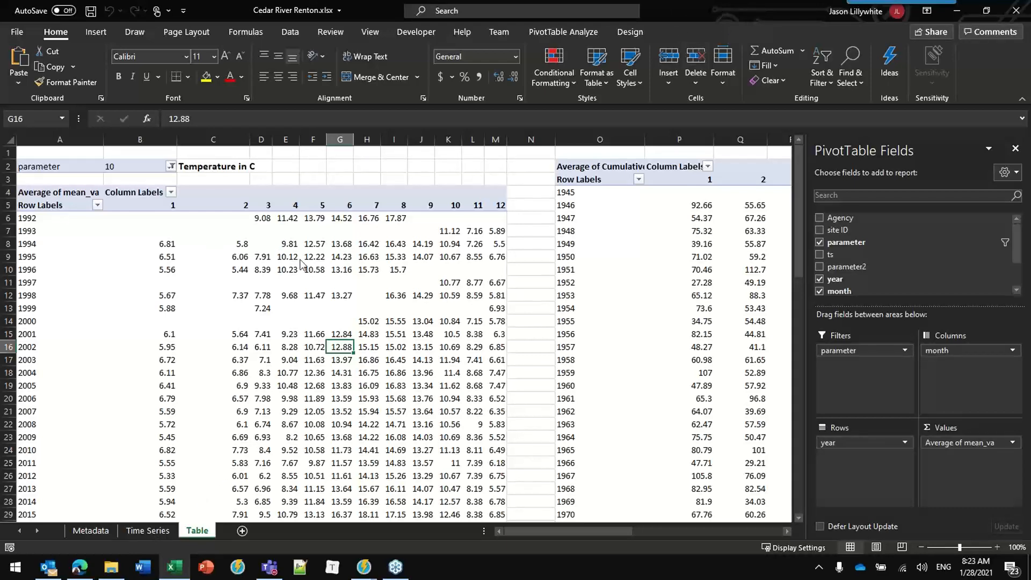
{"action": "left_click_drag", "start_coordinate": [729, 12], "coordinate": [474, 197]}
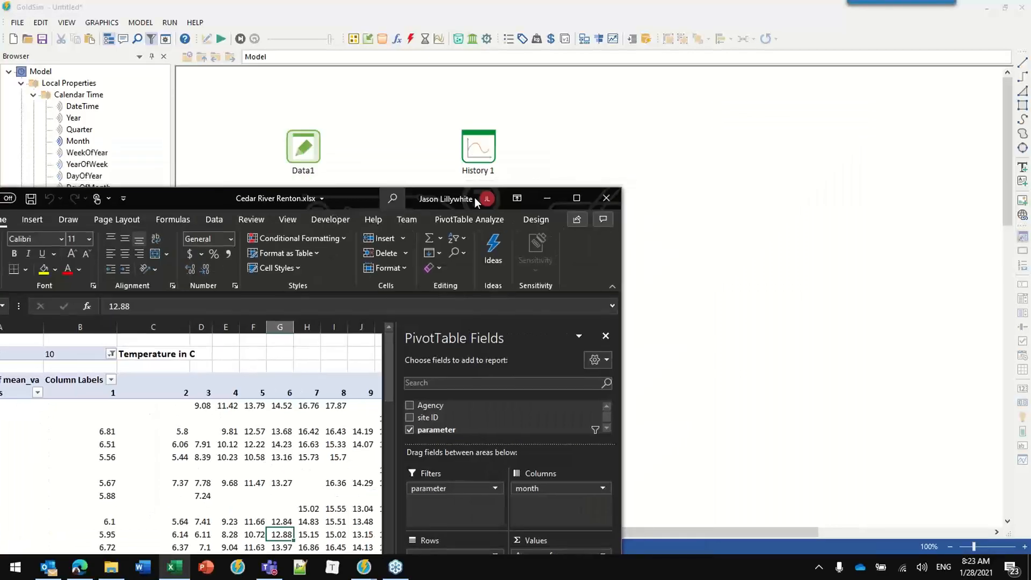
{"action": "left_click", "coordinate": [547, 198]}
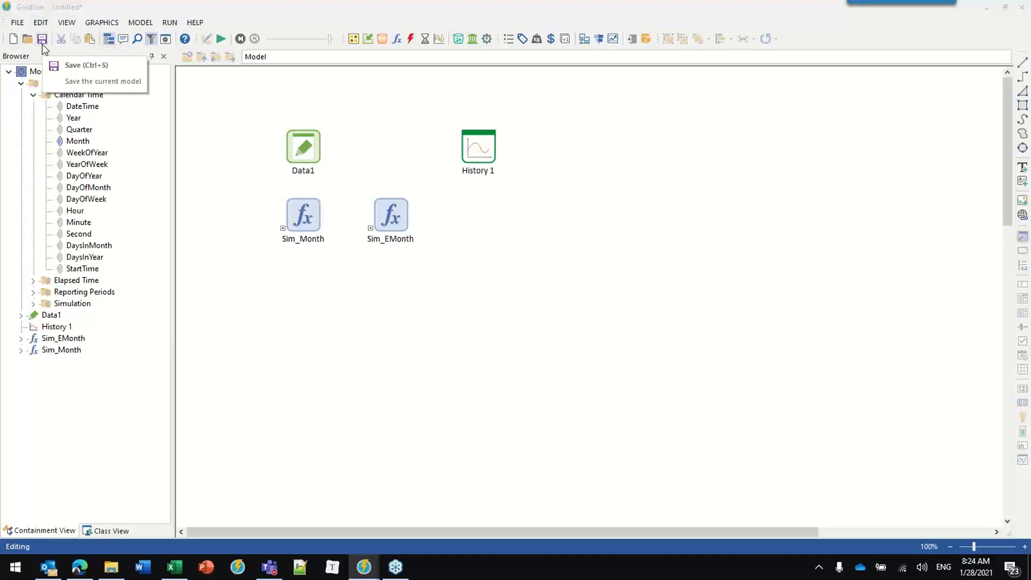
Step: Return to GoldSim and delete all existing elements from the model
{"action": "left_click_drag", "start_coordinate": [610, 287], "coordinate": [217, 77]}
{"action": "key", "text": "Delete"}
{"action": "key", "text": "Return"}
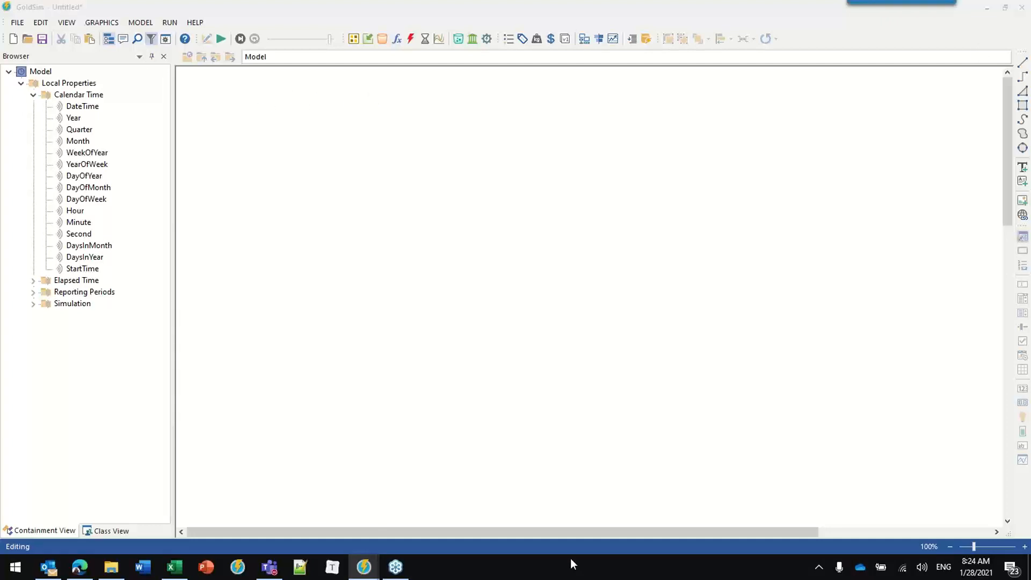
Step: Set the simulation start time to 1/1/2001 and the end time to 1/1/2018 in the simulation settings
{"action": "left_click", "coordinate": [166, 40]}
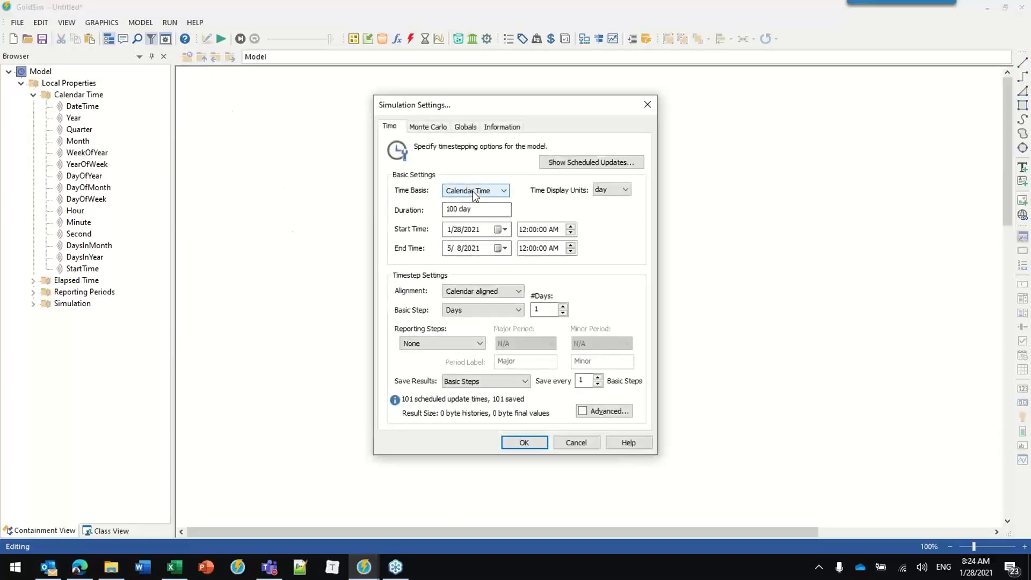
{"action": "left_click", "coordinate": [458, 231]}
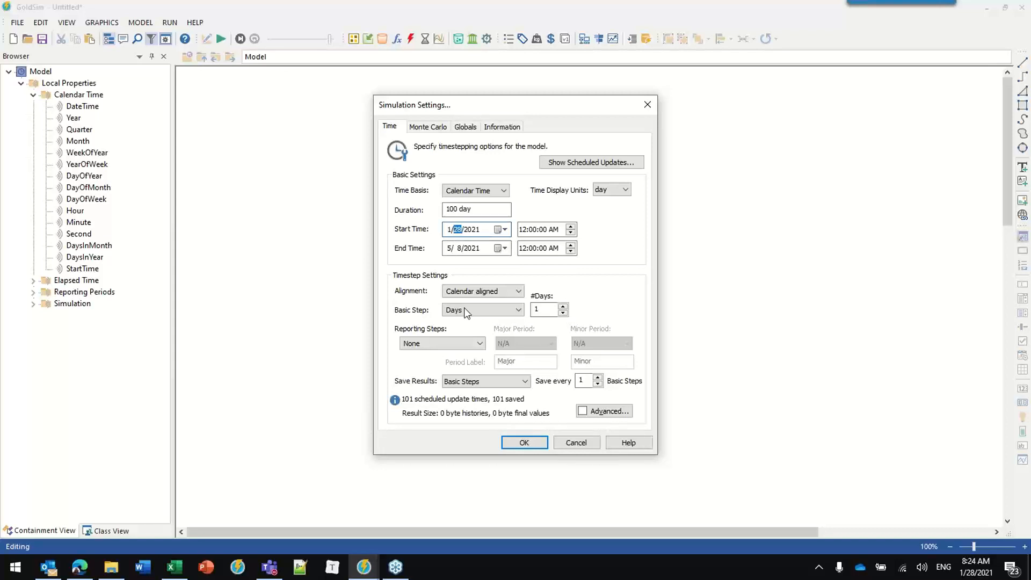
{"action": "type", "text": "1"}
{"action": "left_click", "coordinate": [467, 231]}
{"action": "type", "text": "2001"}
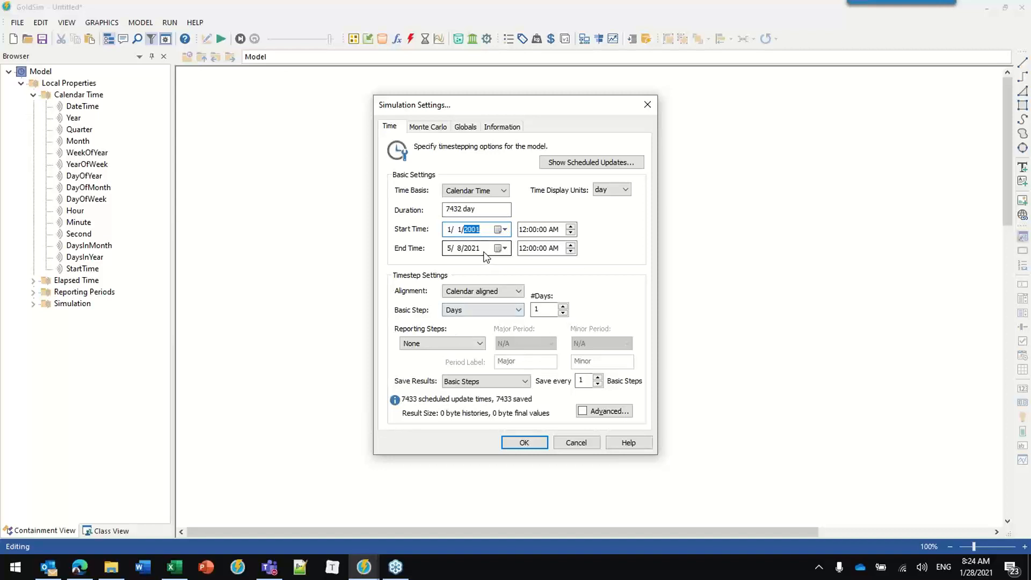
{"action": "left_click", "coordinate": [448, 249]}
{"action": "type", "text": "1/ "}
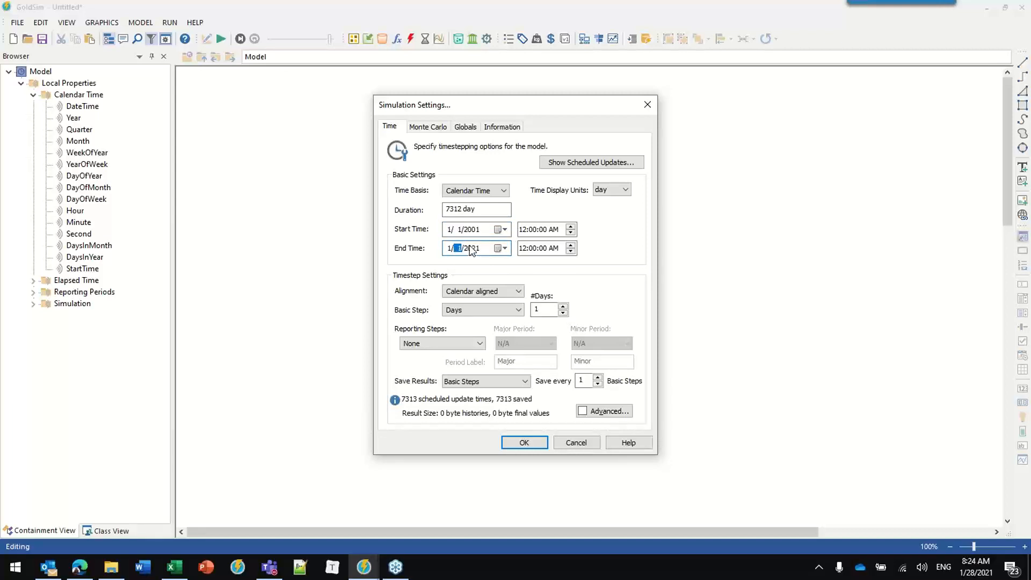
{"action": "type", "text": "1/2018"}
{"action": "left_click", "coordinate": [523, 444]}
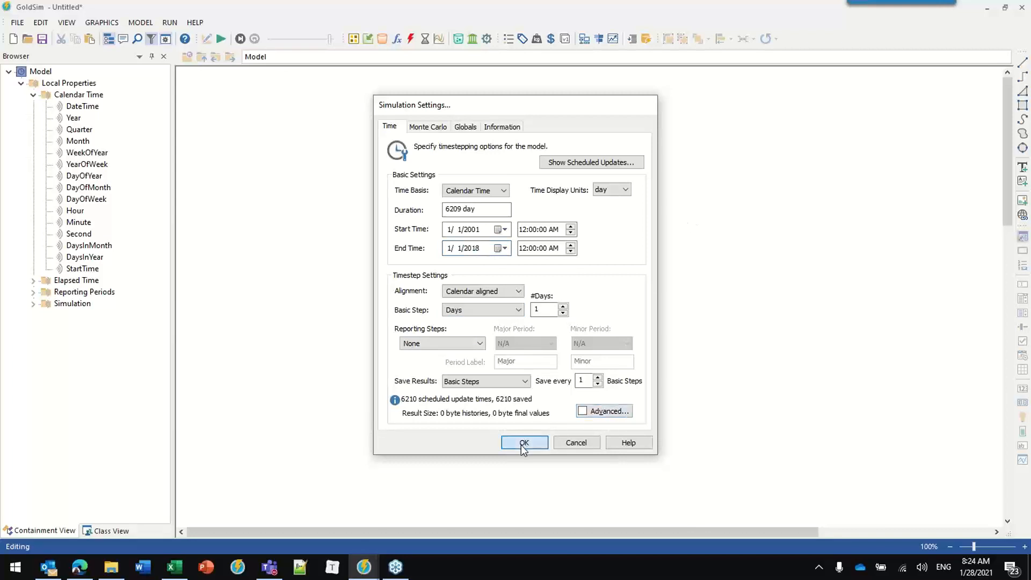
Step: Add a Time Series element named Temp_Avg_TS with the description "Monthly average temperature" and display units C
{"action": "left_click", "coordinate": [368, 40]}
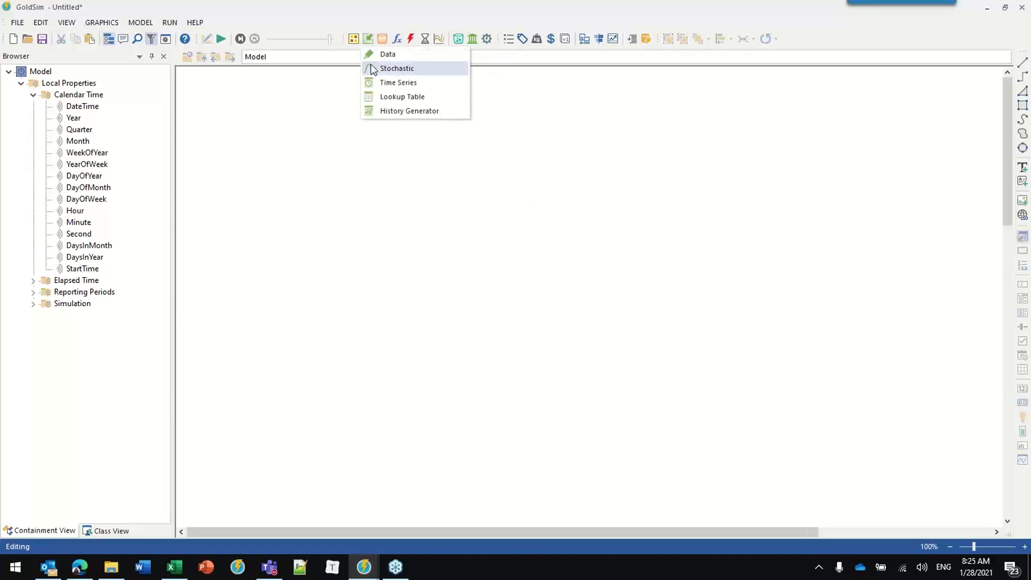
{"action": "left_click", "coordinate": [395, 82]}
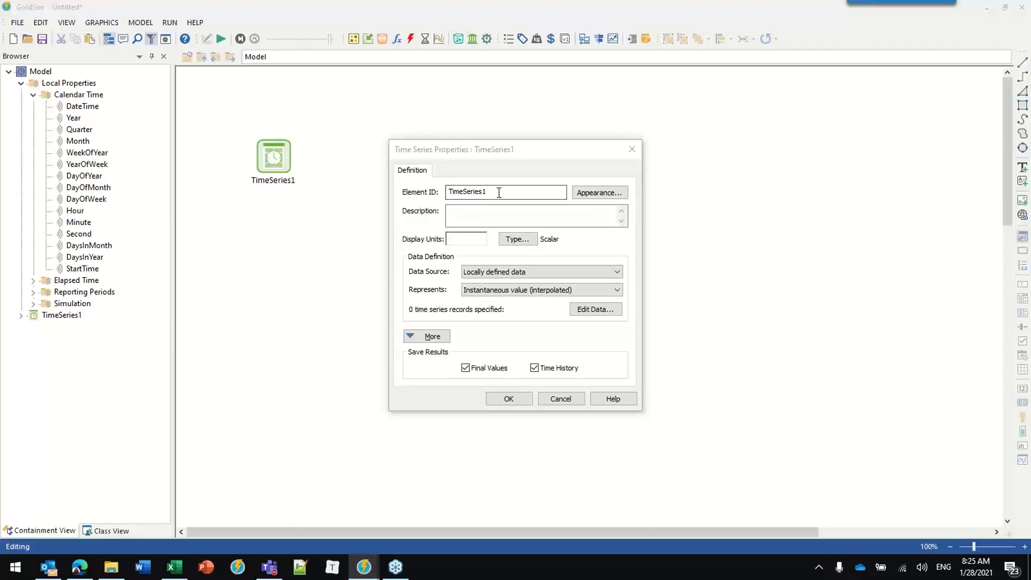
{"action": "left_click_drag", "start_coordinate": [500, 192], "coordinate": [388, 190]}
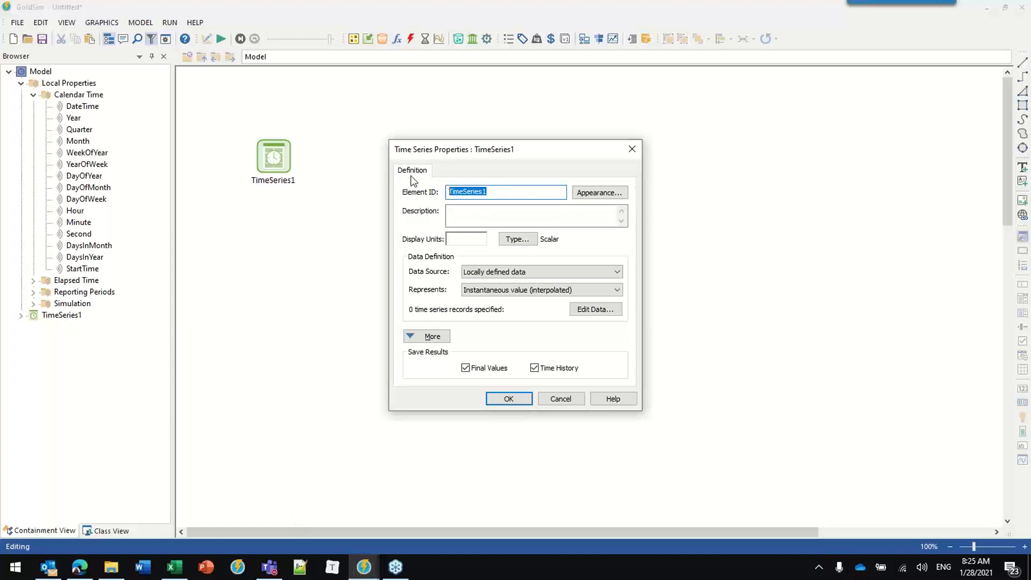
{"action": "type", "text": "Temp_Avg_TS"}
{"action": "key", "text": "Tab"}
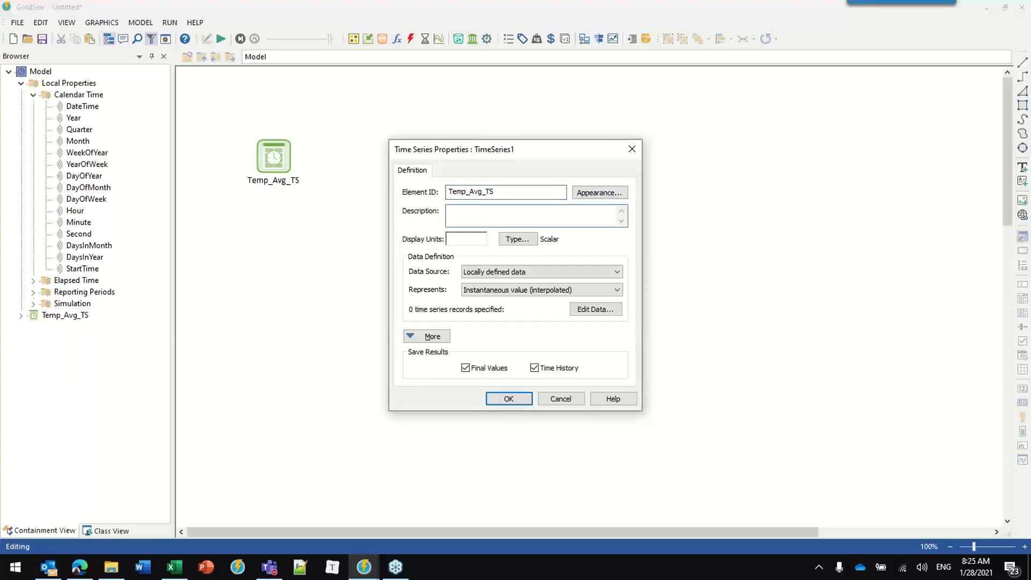
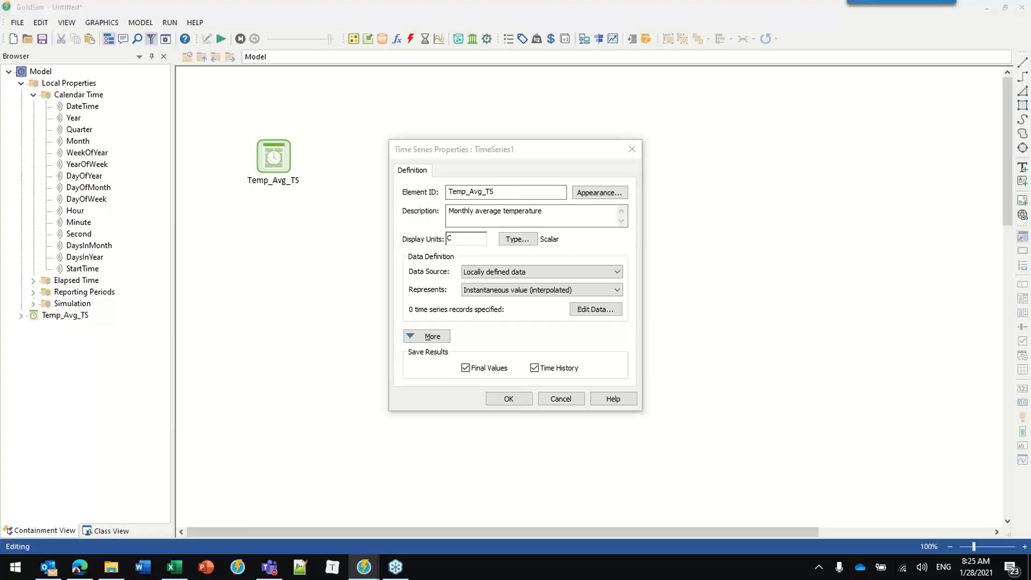
Step: Switch to Excel and browse back through the temperature records on the Time Series sheet toward earlier years
{"action": "left_click", "coordinate": [174, 567]}
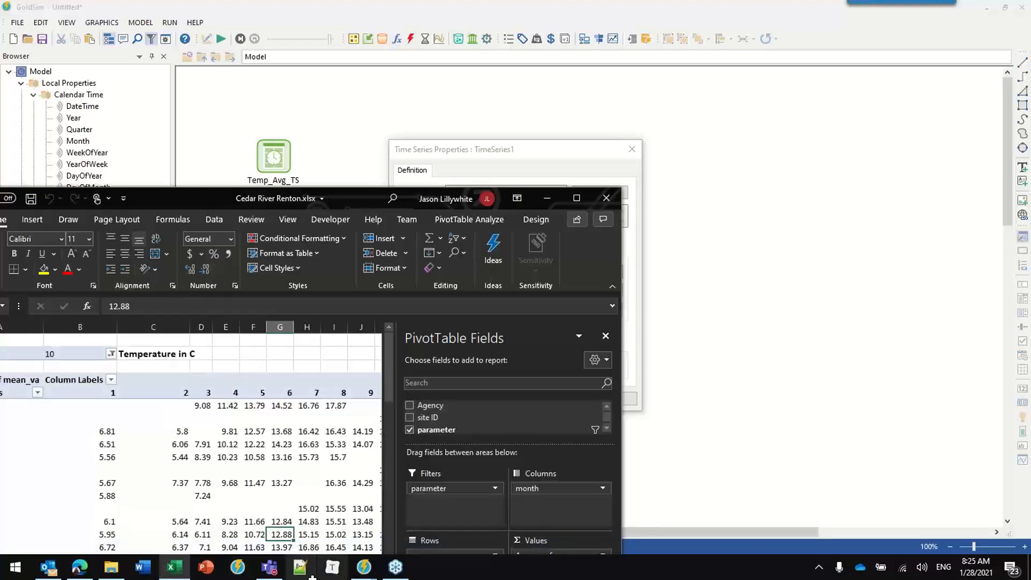
{"action": "double_click", "coordinate": [354, 199]}
{"action": "left_click", "coordinate": [147, 530]}
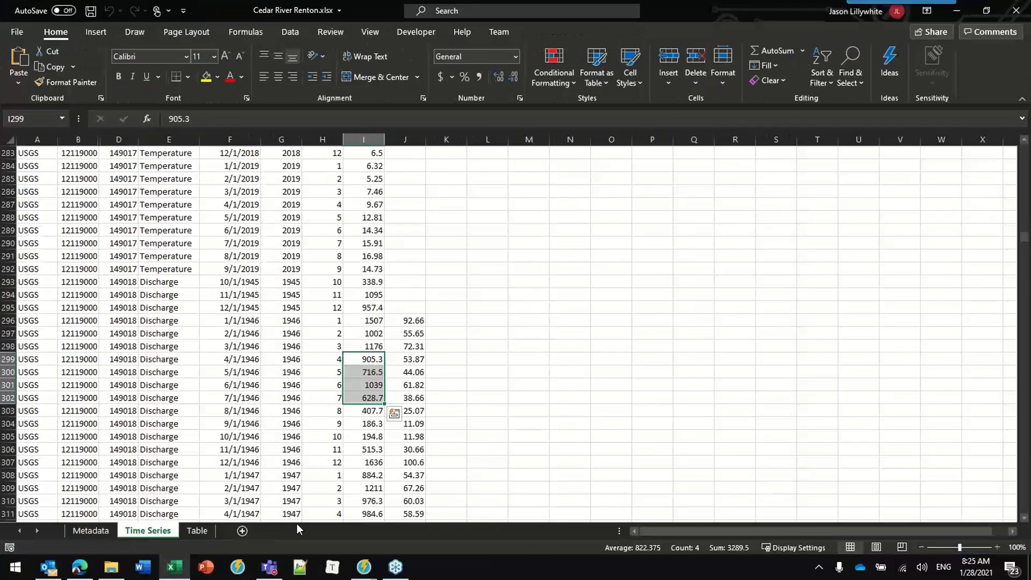
{"action": "scroll", "coordinate": [228, 300], "scroll_direction": "up", "scroll_amount": 15}
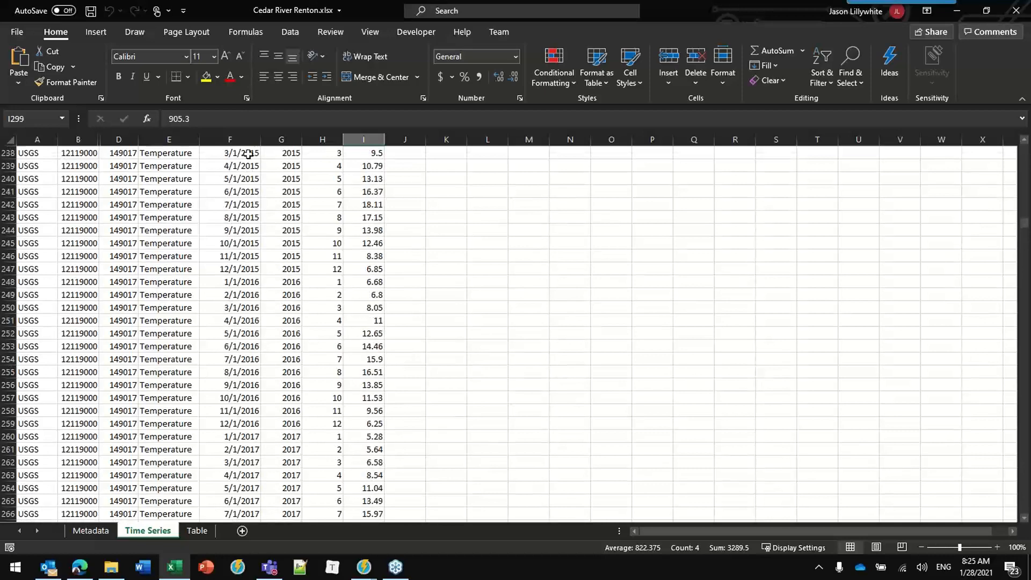
{"action": "scroll", "coordinate": [252, 220], "scroll_direction": "up", "scroll_amount": 20}
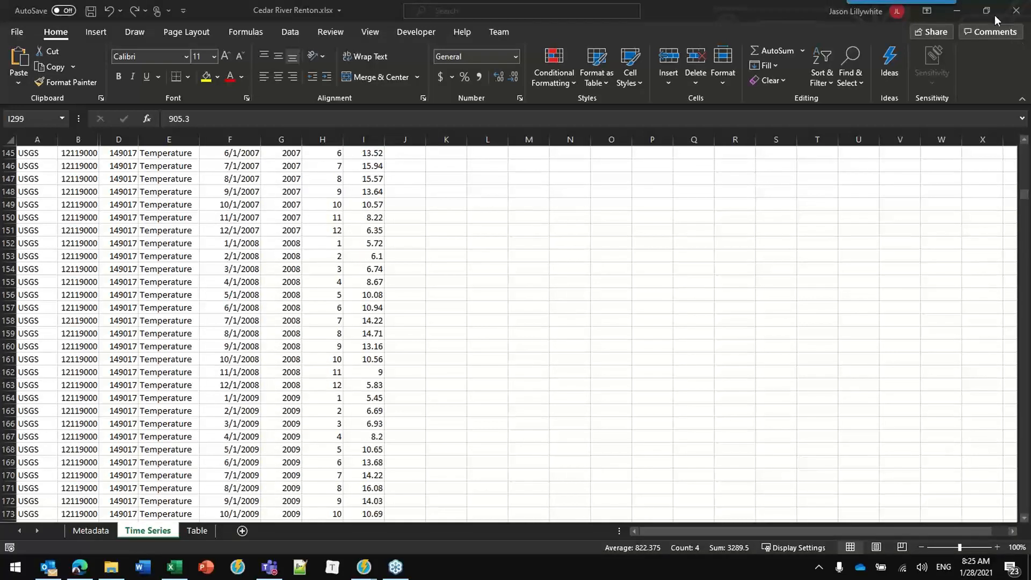
{"action": "left_click", "coordinate": [1023, 192]}
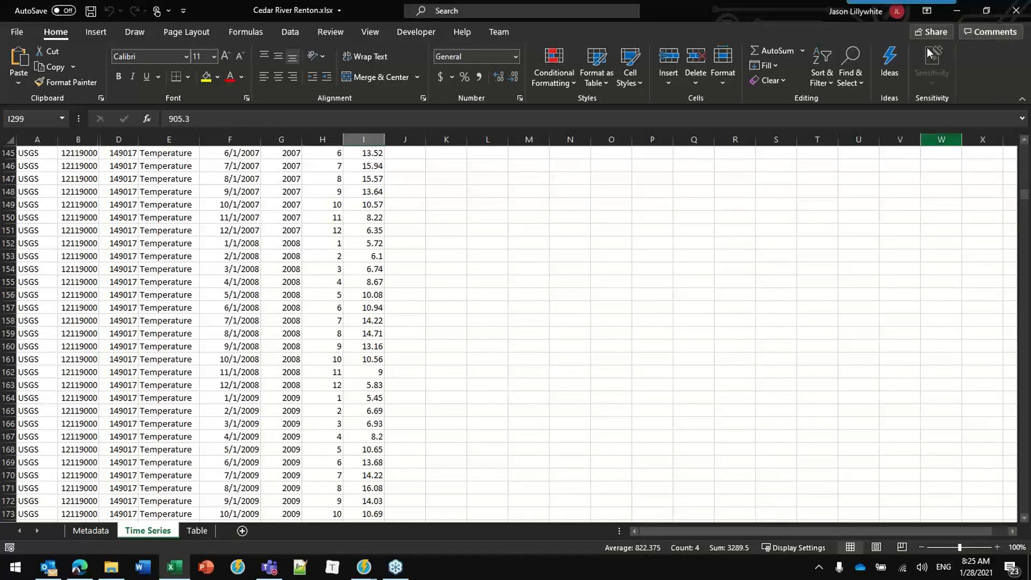
Step: Restore the workbook from full screen and resize its window to cover most of the GoldSim window
{"action": "left_click", "coordinate": [987, 10]}
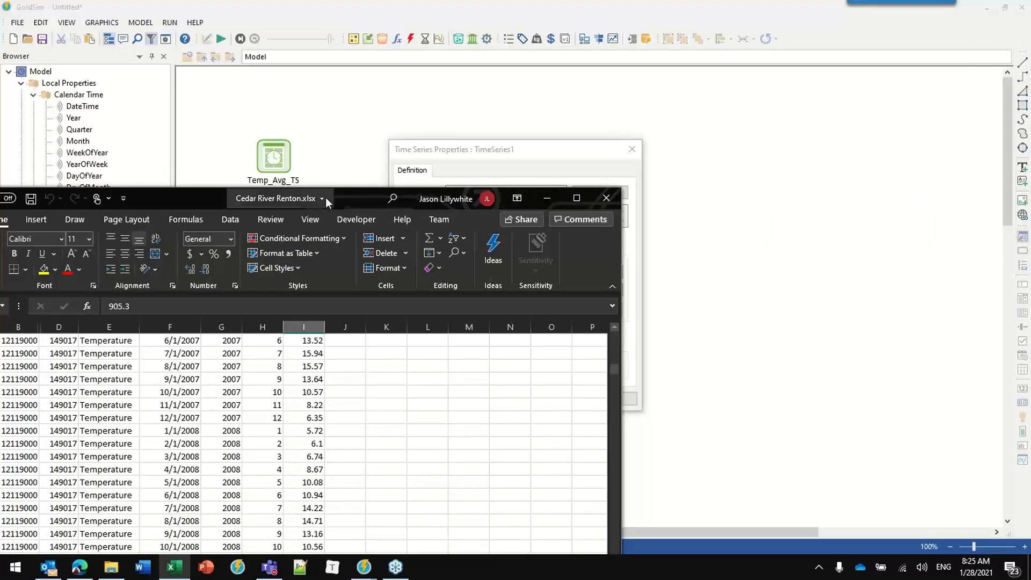
{"action": "left_click_drag", "start_coordinate": [325, 198], "coordinate": [401, 11]}
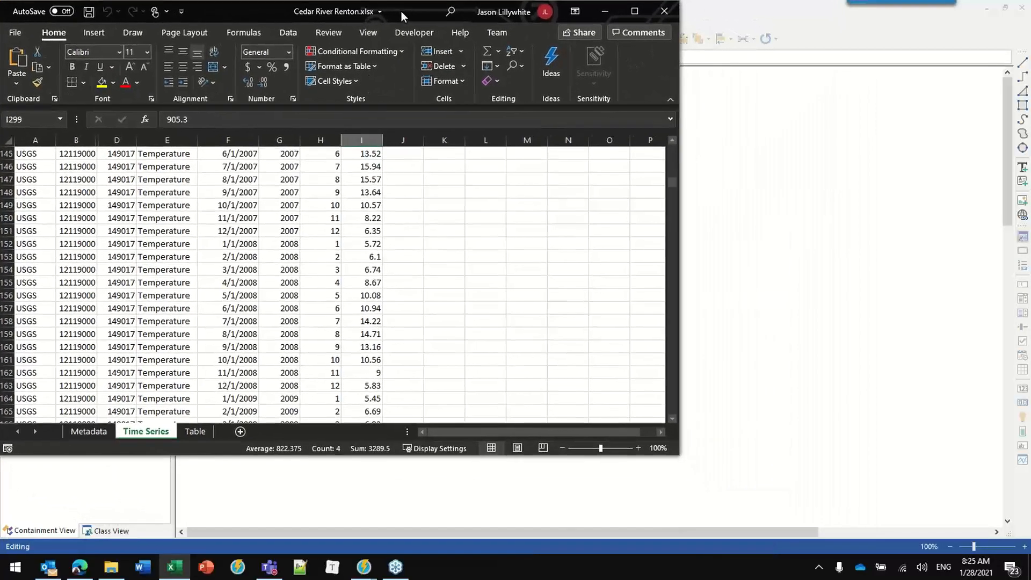
{"action": "left_click_drag", "start_coordinate": [678, 454], "coordinate": [973, 553]}
Step: Fill the date formula from F68, the 1/1/2001 temperature record, down through F292
{"action": "left_click_drag", "start_coordinate": [968, 202], "coordinate": [966, 173]}
{"action": "scroll", "coordinate": [467, 253], "scroll_direction": "up", "scroll_amount": 2}
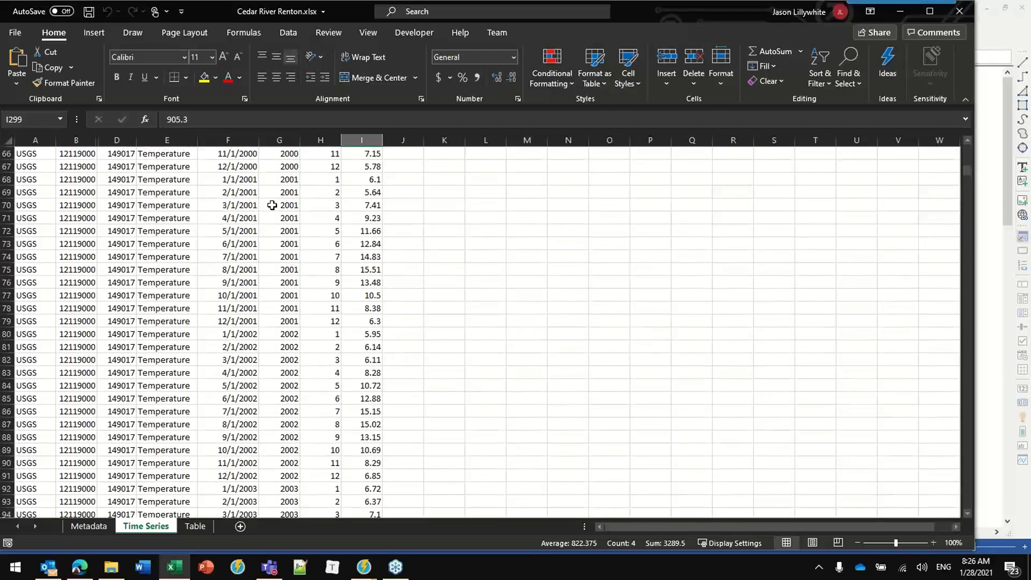
{"action": "left_click", "coordinate": [235, 181]}
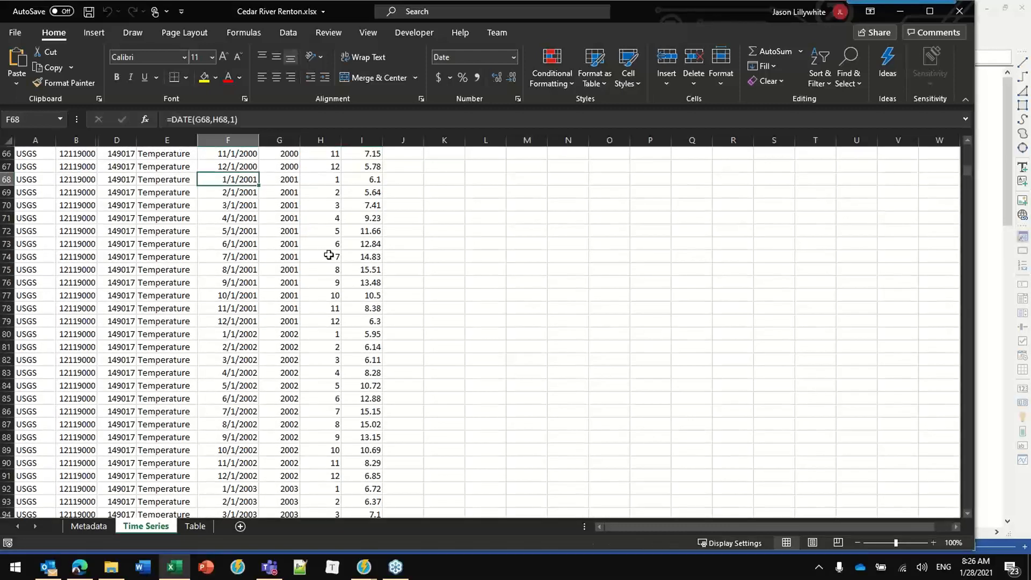
{"action": "mouse_move", "coordinate": [259, 187]}
{"action": "left_mouse_down"}
{"action": "mouse_move", "coordinate": [236, 515]}
{"action": "mouse_move", "coordinate": [231, 231]}
{"action": "mouse_move", "coordinate": [214, 88]}
{"action": "mouse_move", "coordinate": [217, 314]}
{"action": "mouse_move", "coordinate": [230, 156]}
{"action": "mouse_move", "coordinate": [244, 127]}
{"action": "mouse_move", "coordinate": [220, 177]}
{"action": "mouse_move", "coordinate": [227, 243]}
{"action": "mouse_move", "coordinate": [178, 267]}
{"action": "mouse_move", "coordinate": [180, 311]}
{"action": "mouse_move", "coordinate": [177, 266]}
{"action": "mouse_move", "coordinate": [173, 282]}
{"action": "mouse_move", "coordinate": [263, 244]}
{"action": "mouse_move", "coordinate": [287, 147]}
{"action": "mouse_move", "coordinate": [281, 138]}
{"action": "mouse_move", "coordinate": [277, 175]}
{"action": "mouse_move", "coordinate": [278, 132]}
{"action": "mouse_move", "coordinate": [269, 192]}
{"action": "left_mouse_up"}
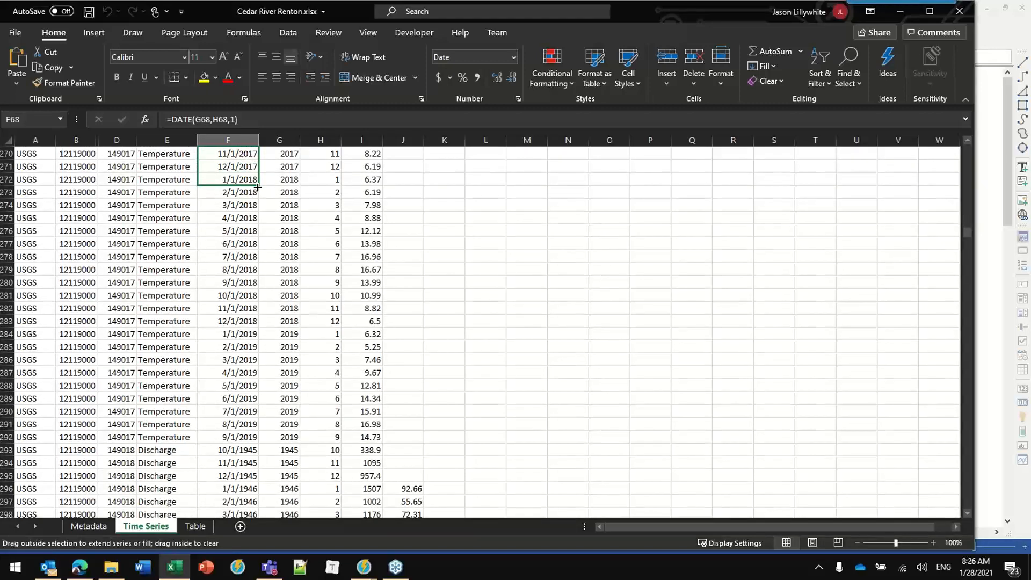
{"action": "left_click_drag", "start_coordinate": [257, 198], "coordinate": [239, 441]}
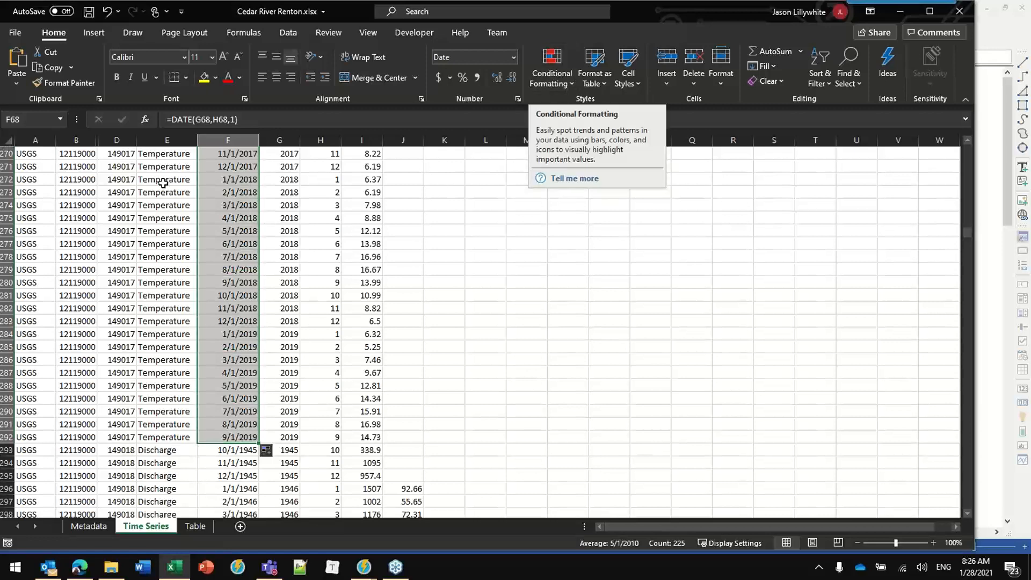
{"action": "left_click", "coordinate": [226, 439]}
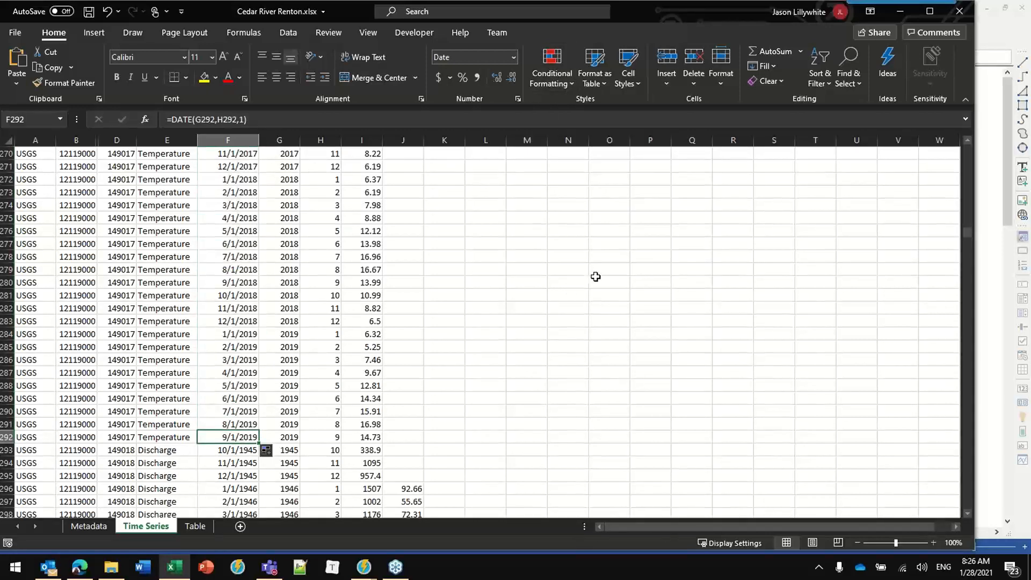
Step: Copy the temperature record dates in F5:F292 and switch to the untitled GoldSim model
{"action": "key", "text": "ctrl+shift+Up"}
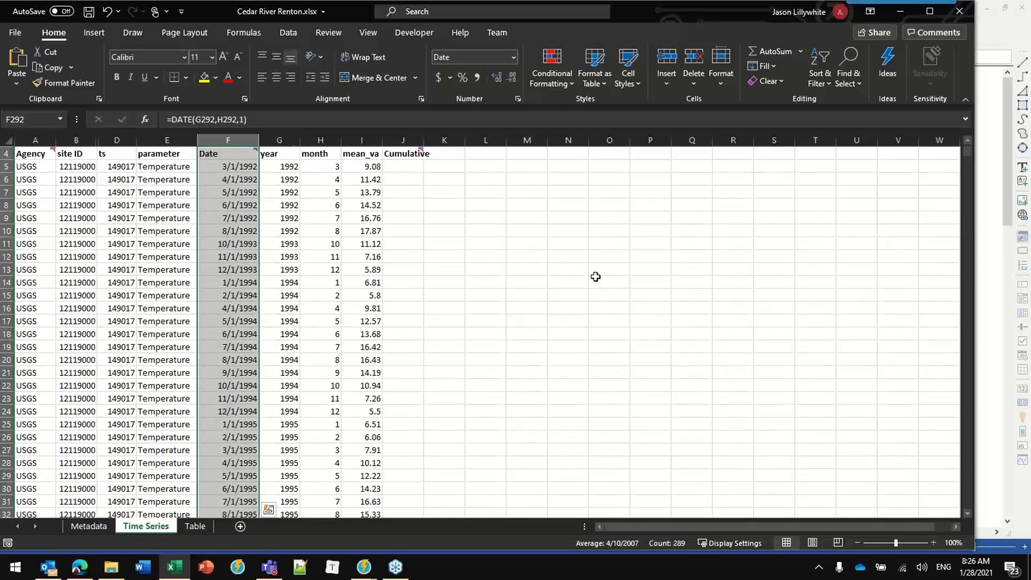
{"action": "key", "text": "ctrl+c"}
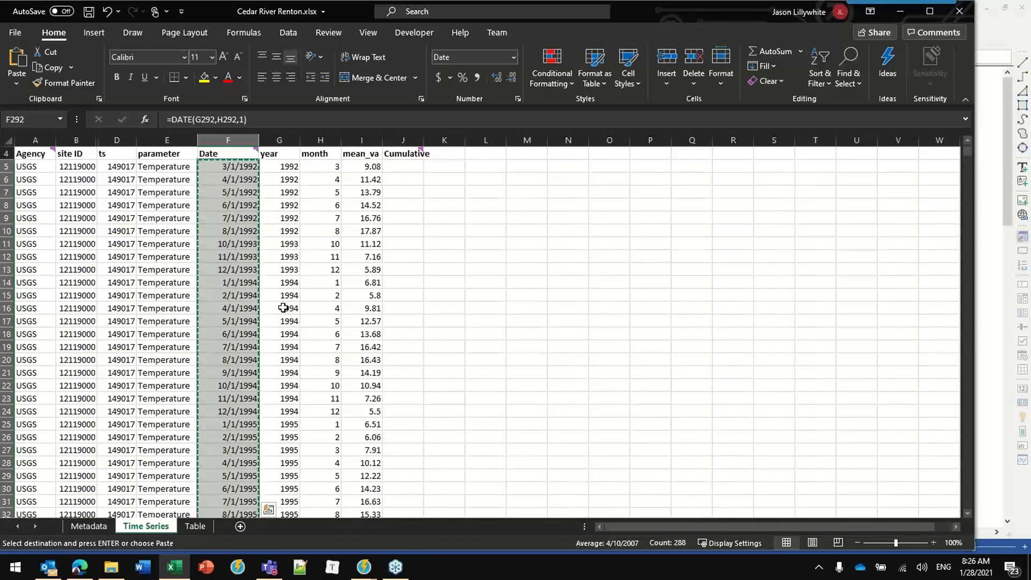
{"action": "left_click", "coordinate": [364, 566]}
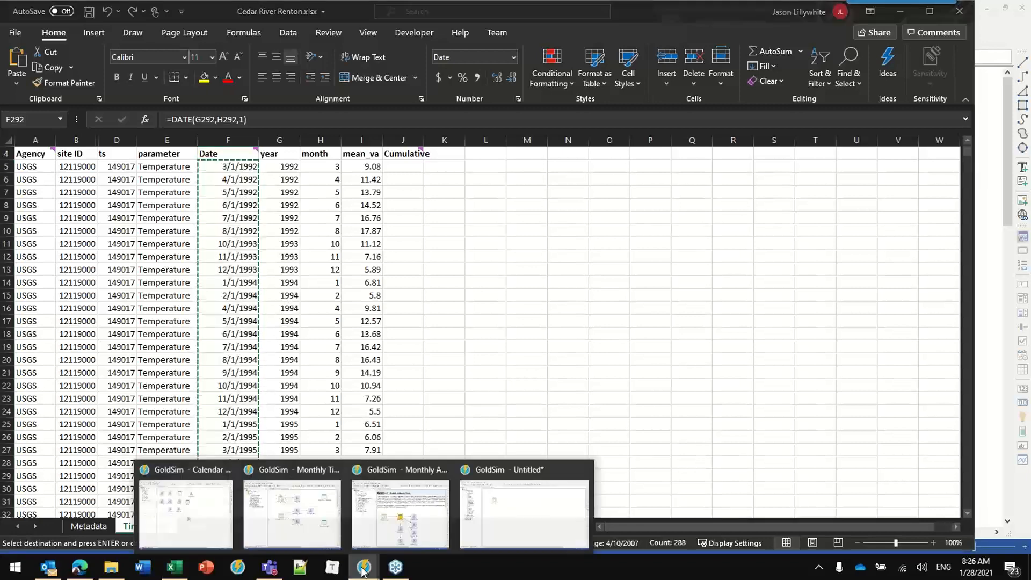
{"action": "left_click", "coordinate": [526, 519]}
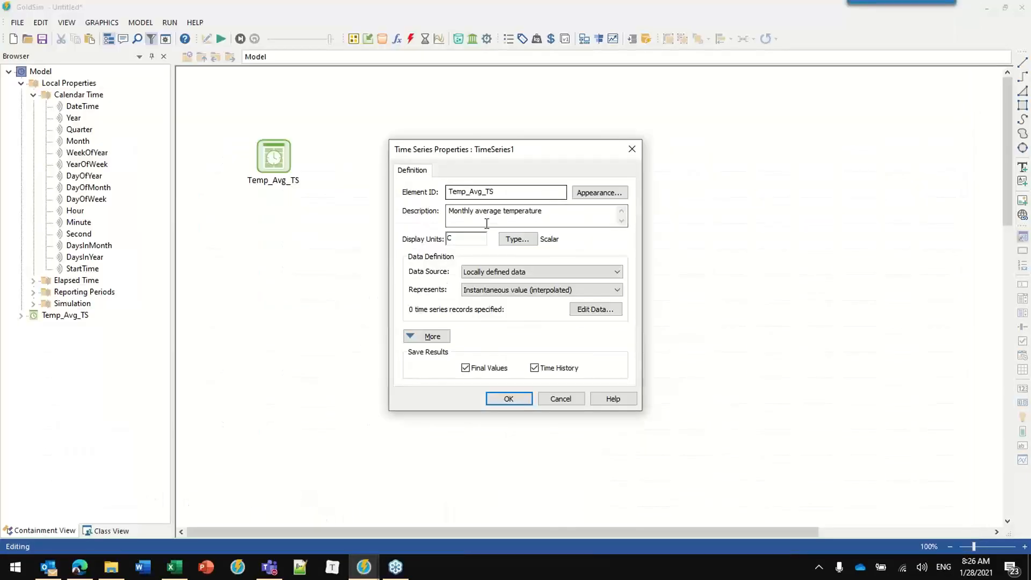
Step: Open the data table of Temp_Avg_TS, keep the time unit as Calendar Time, and paste the copied dates into the Time column
{"action": "left_click", "coordinate": [595, 310]}
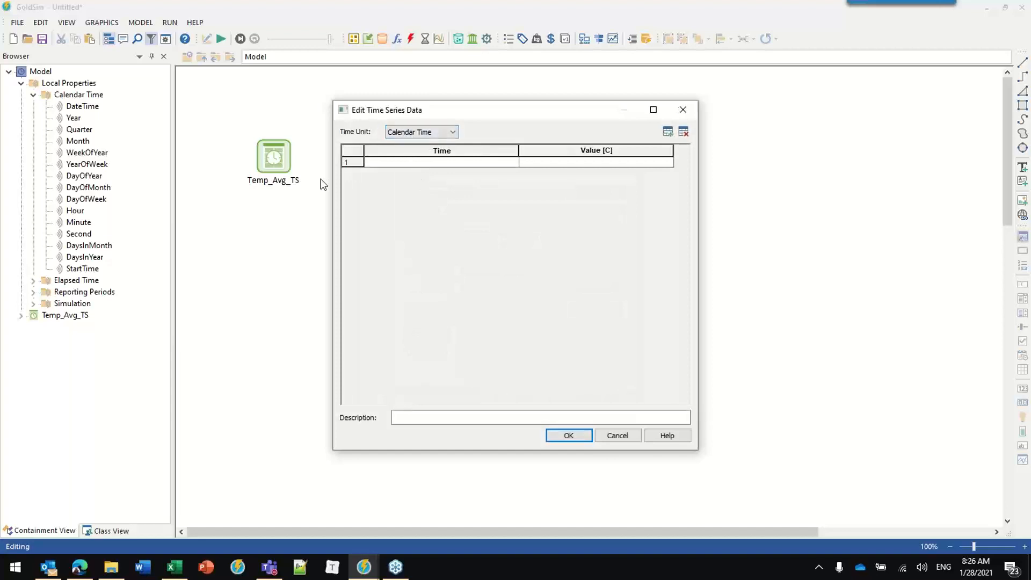
{"action": "left_click_drag", "start_coordinate": [417, 115], "coordinate": [570, 96]}
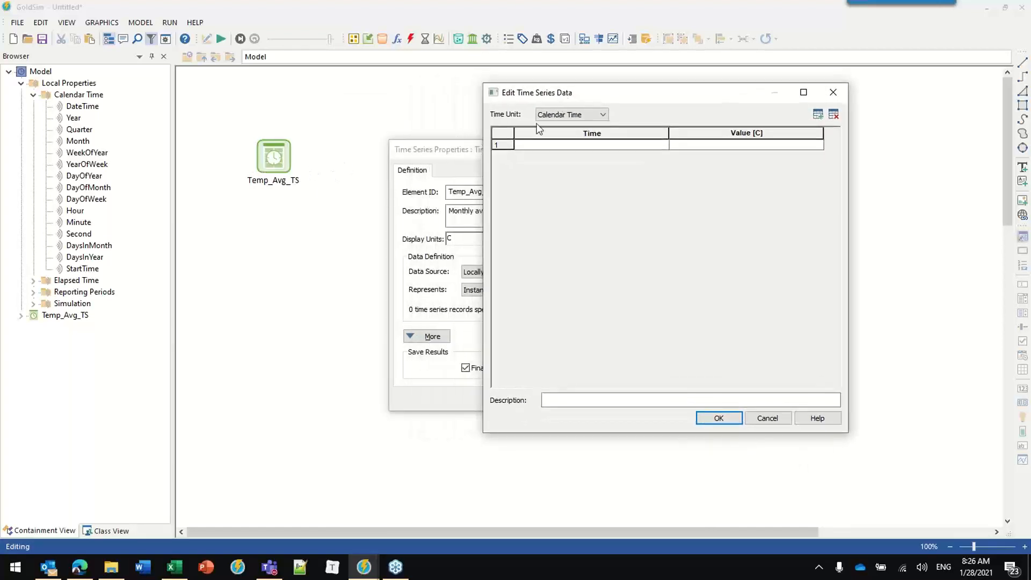
{"action": "left_click", "coordinate": [580, 115]}
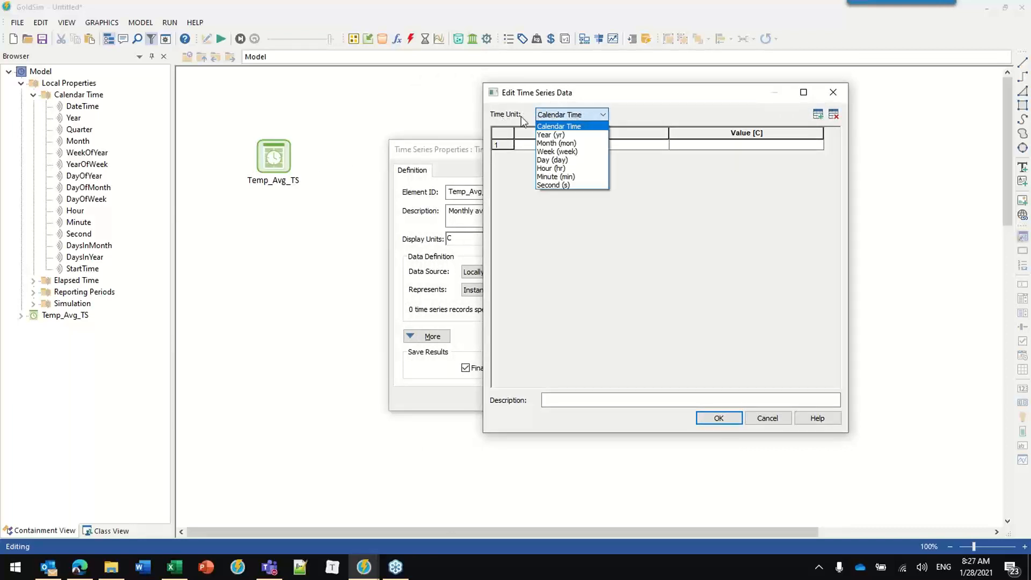
{"action": "left_click", "coordinate": [606, 126]}
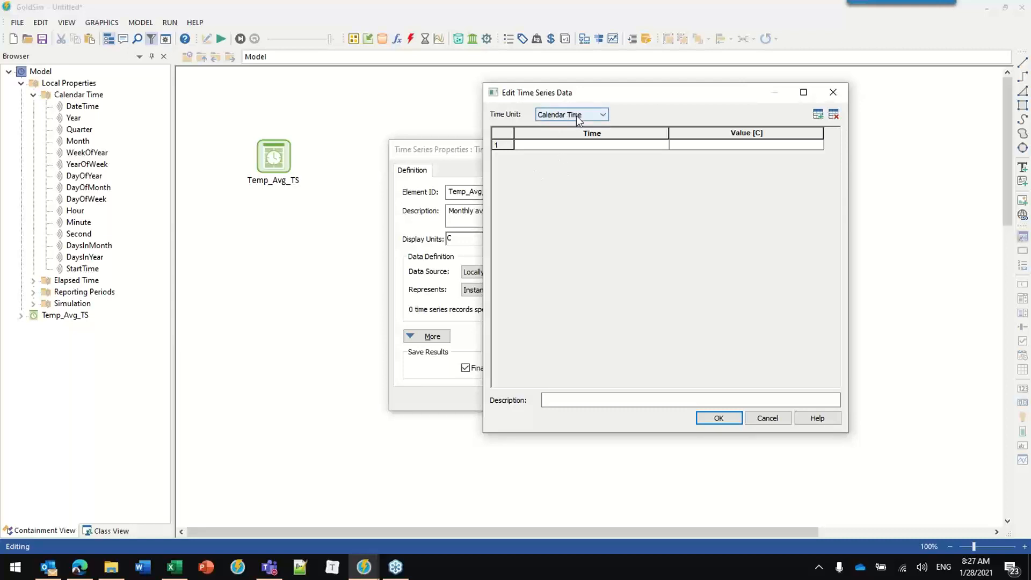
{"action": "left_click", "coordinate": [570, 147]}
{"action": "key", "text": "ctrl+v"}
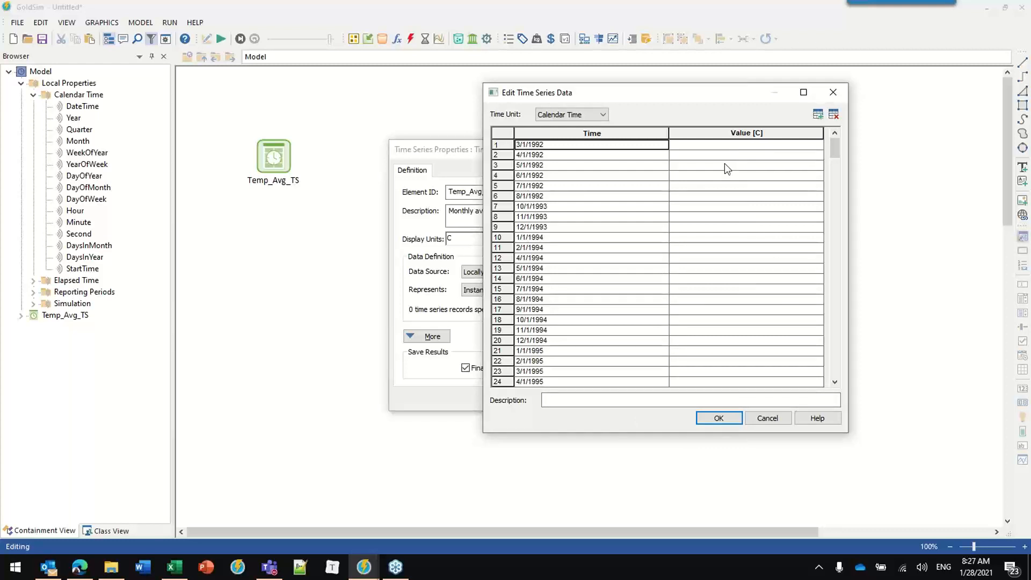
Step: Switch to Excel and copy the mean temperature values in I5:I292 of the Time Series sheet
{"action": "left_click", "coordinate": [175, 567]}
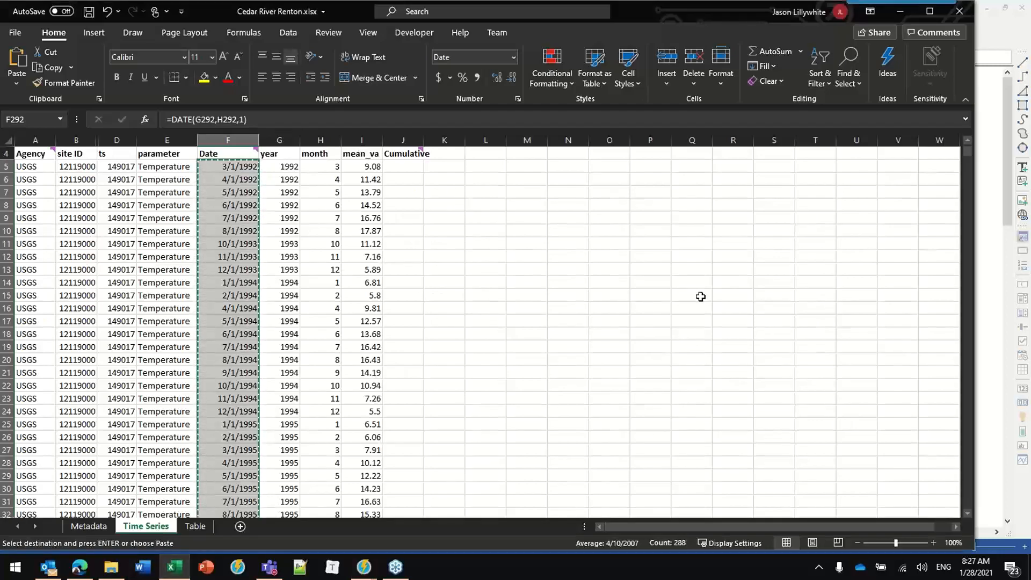
{"action": "scroll", "coordinate": [682, 301], "scroll_direction": "down", "scroll_amount": 20}
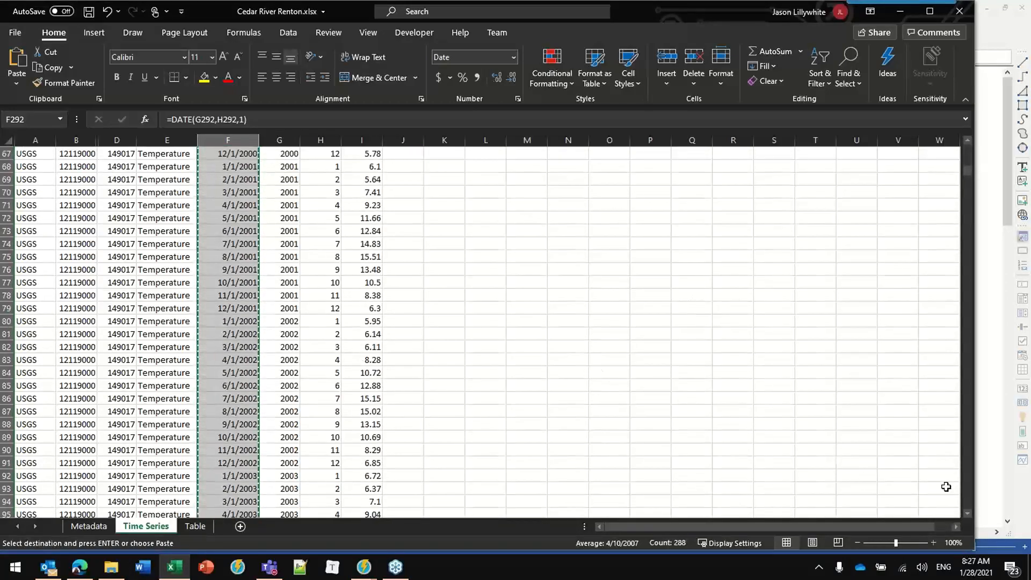
{"action": "left_click", "coordinate": [968, 497]}
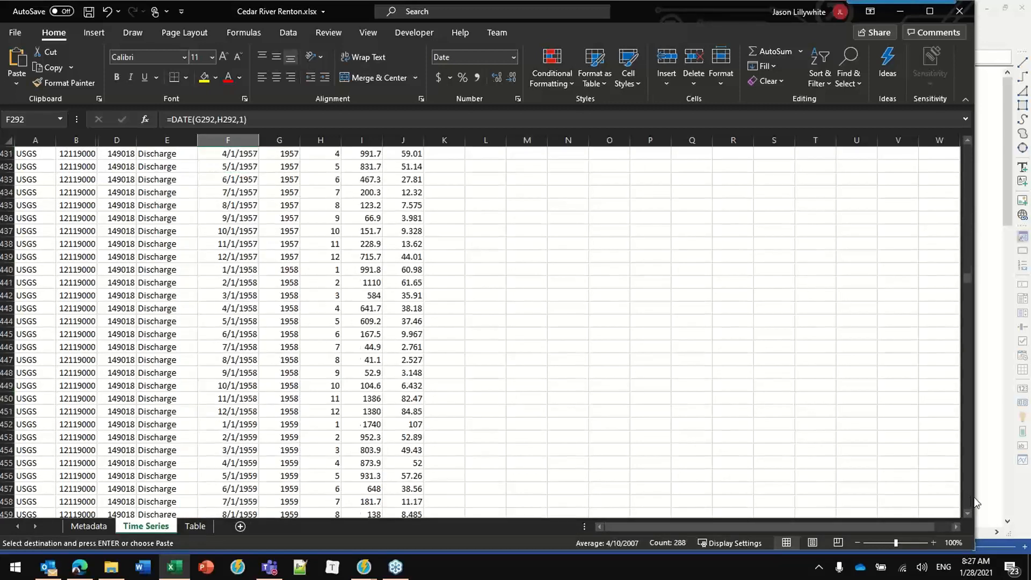
{"action": "scroll", "coordinate": [746, 369], "scroll_direction": "up", "scroll_amount": 20}
{"action": "scroll", "coordinate": [611, 354], "scroll_direction": "up", "scroll_amount": 20}
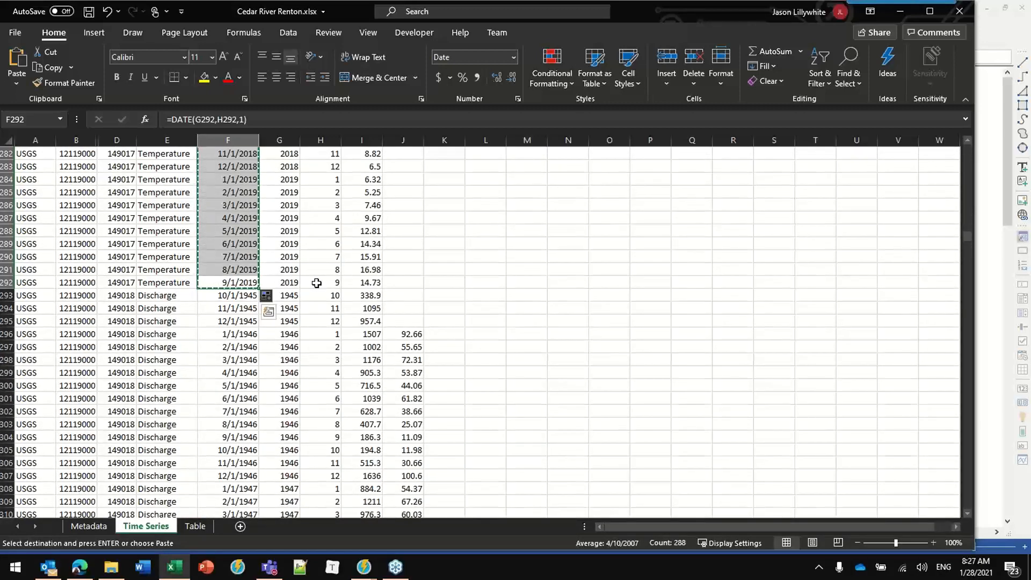
{"action": "left_click", "coordinate": [371, 282]}
{"action": "key", "text": "ctrl+shift+Up"}
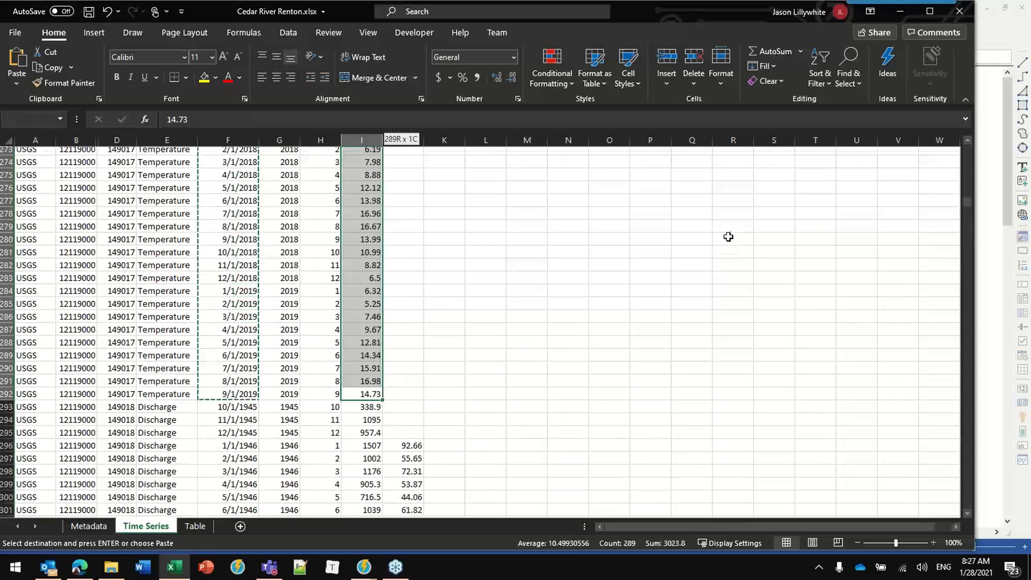
{"action": "key", "text": "ctrl+c"}
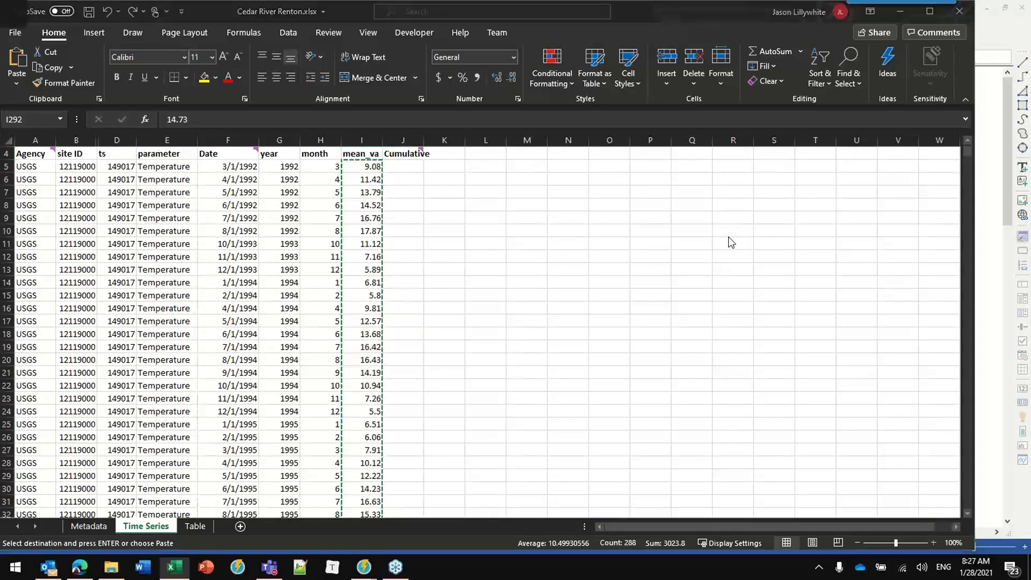
Step: Switch to GoldSim, paste the temperatures into the Value column from the first record, and accept the data and element properties
{"action": "key", "text": "alt+Tab"}
{"action": "left_click", "coordinate": [700, 145]}
{"action": "key", "text": "ctrl+v"}
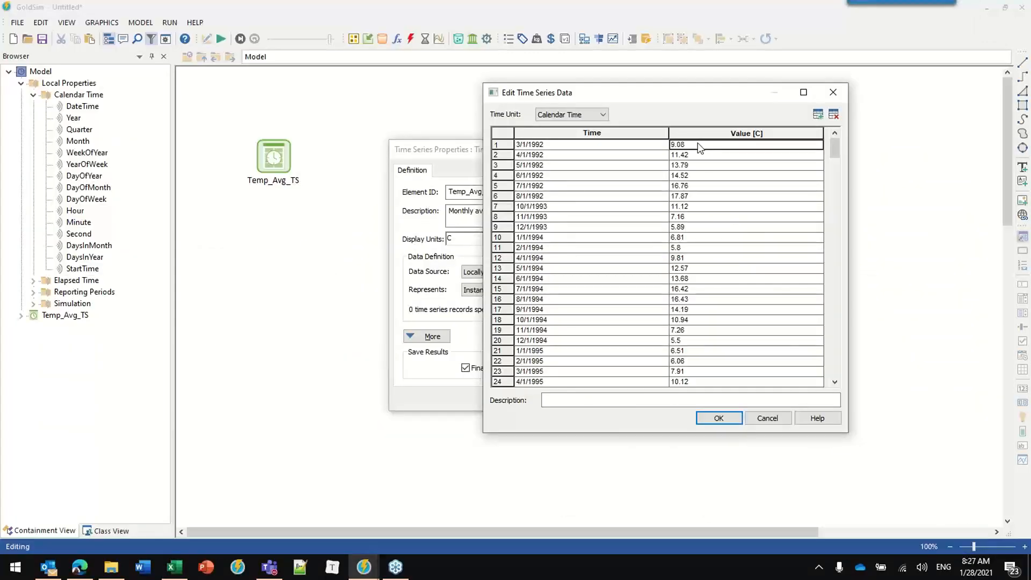
{"action": "left_click", "coordinate": [719, 418]}
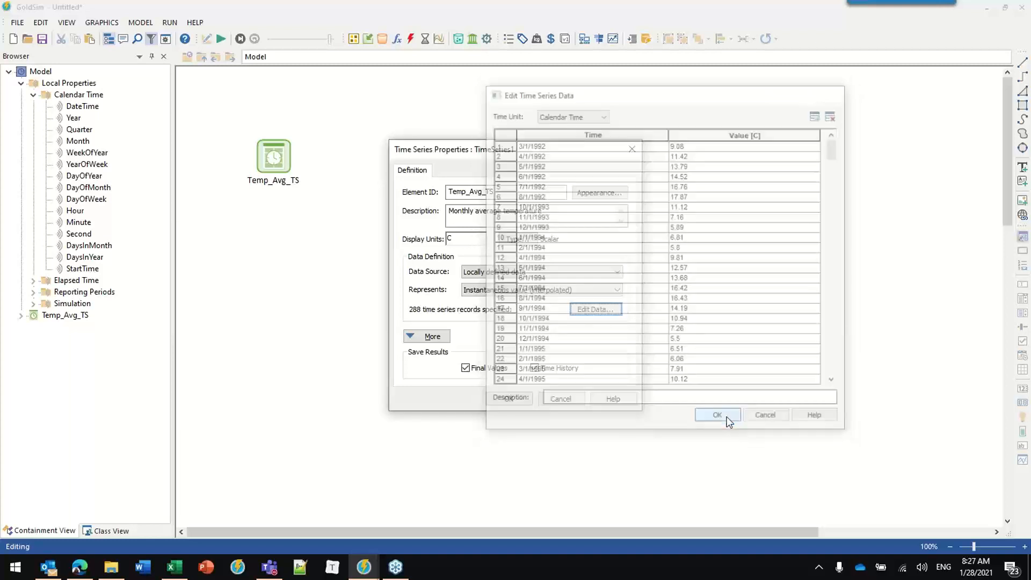
{"action": "left_click", "coordinate": [507, 399]}
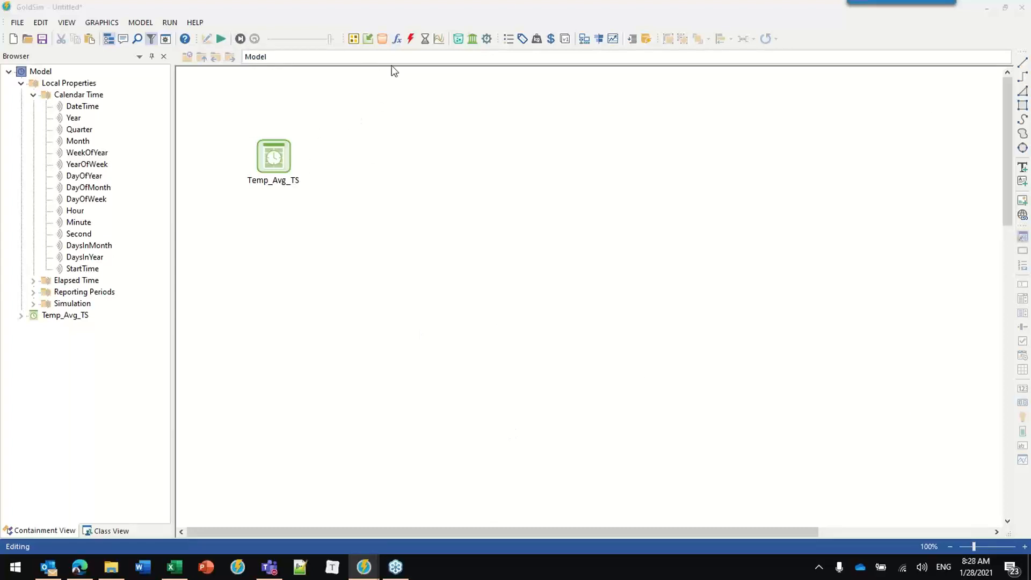
Step: Add an Expression element beside Temp_Avg_TS and name it Temp_Avg
{"action": "left_click", "coordinate": [396, 41]}
{"action": "left_click", "coordinate": [424, 63]}
{"action": "left_click", "coordinate": [382, 165]}
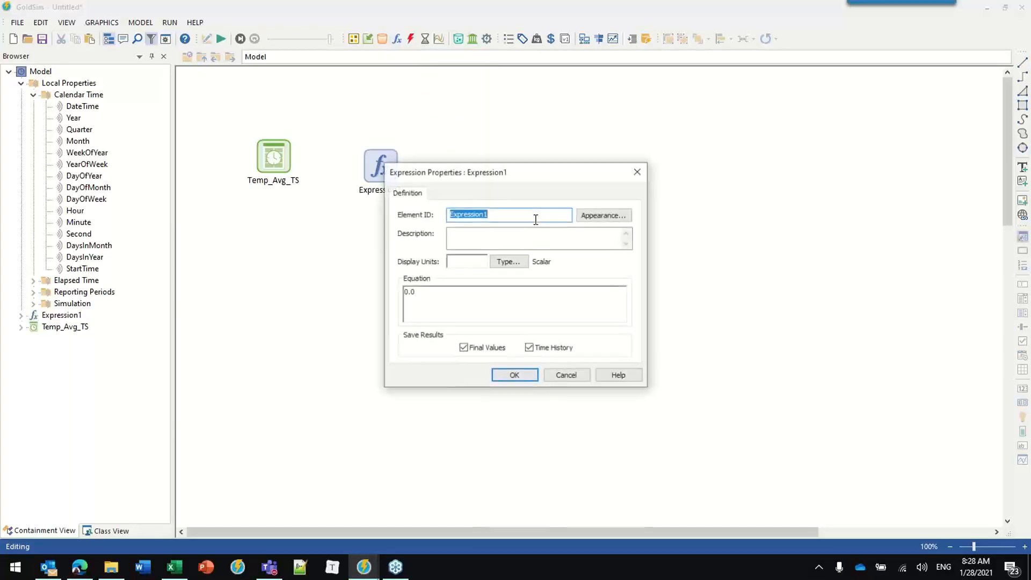
{"action": "type", "text": "Temp_Avg"}
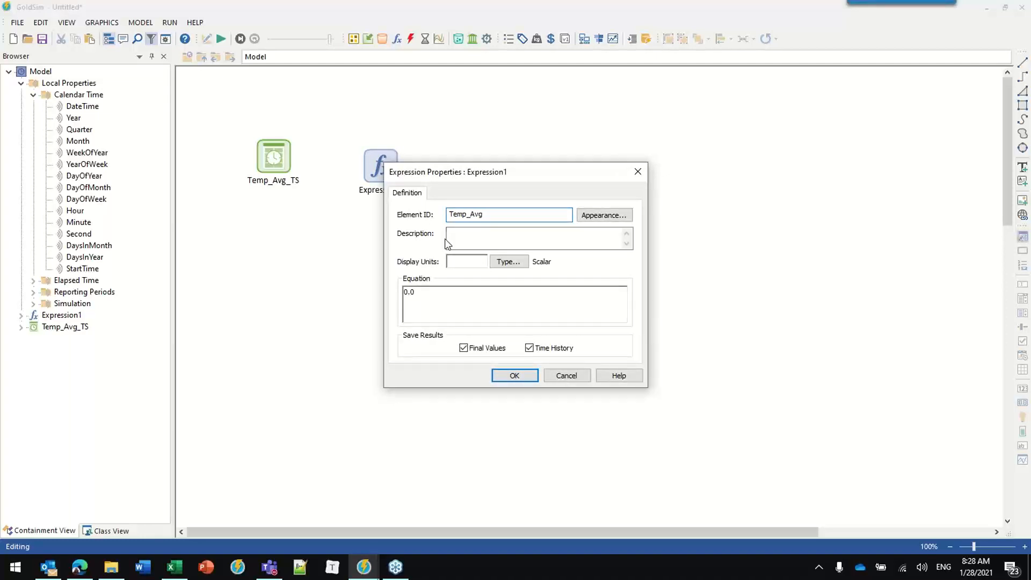
{"action": "left_click_drag", "start_coordinate": [480, 178], "coordinate": [532, 135]}
Step: Give Temp_Avg display units C and the equation Temp_Avg_TS, and align its icon level with the time series element
{"action": "left_click", "coordinate": [536, 219]}
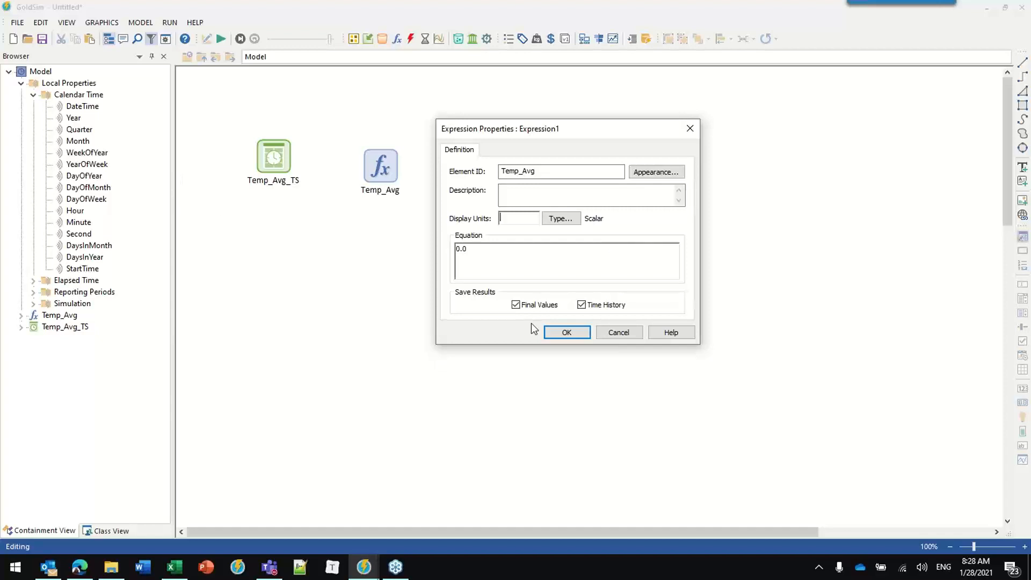
{"action": "left_click", "coordinate": [514, 259]}
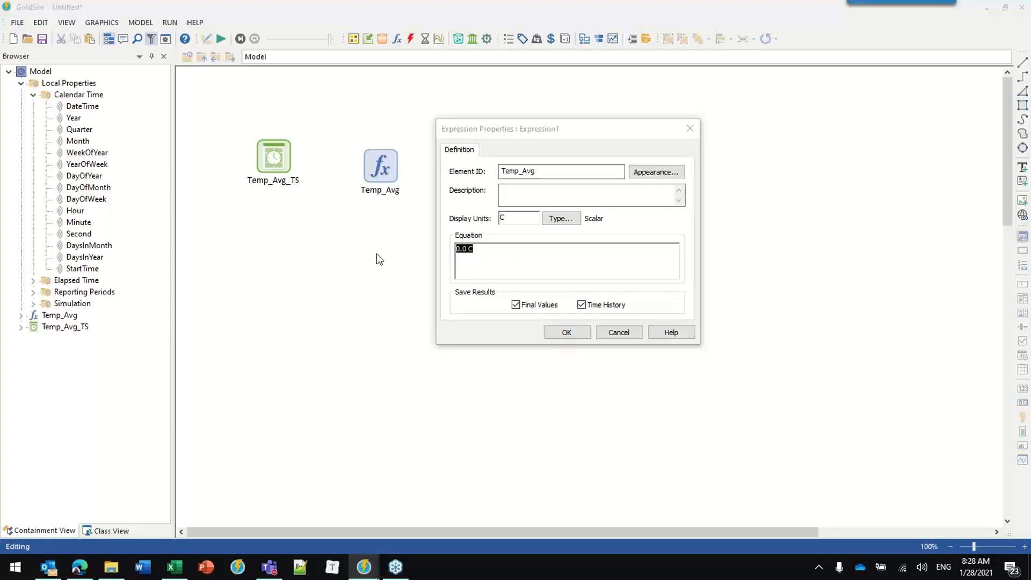
{"action": "type", "text": "te"}
{"action": "key", "text": "Return"}
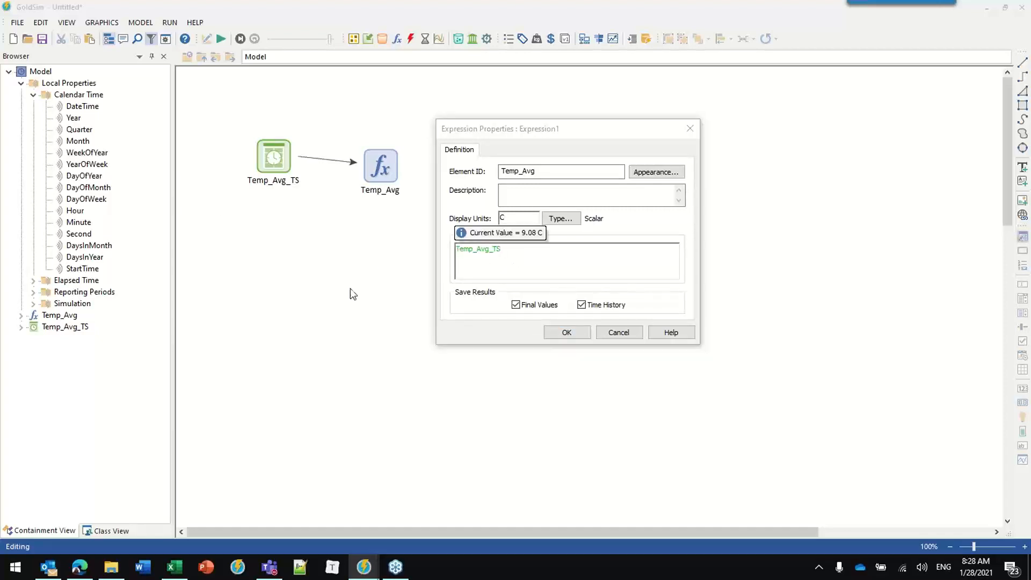
{"action": "left_click", "coordinate": [552, 334]}
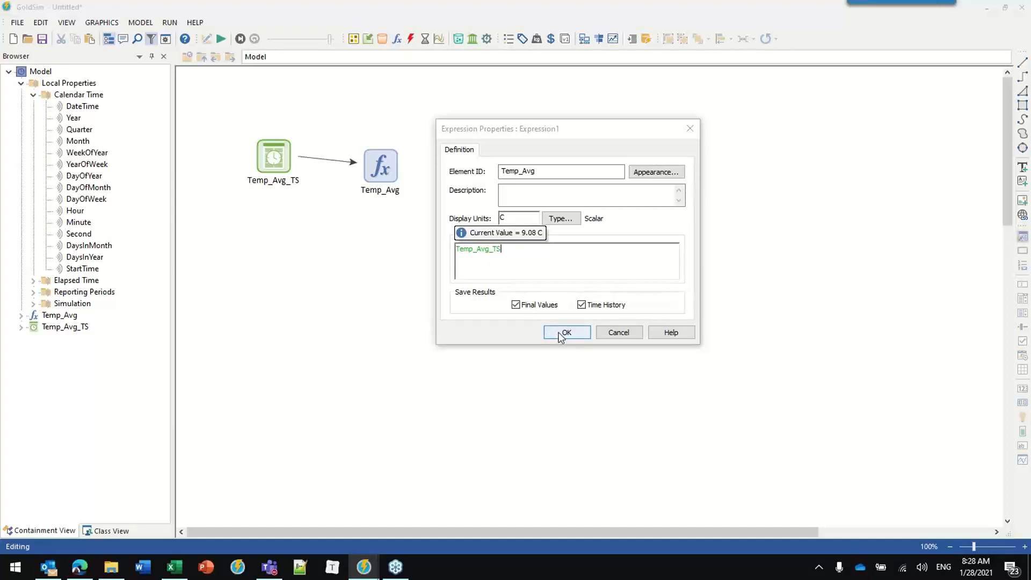
{"action": "left_click_drag", "start_coordinate": [384, 167], "coordinate": [383, 159]}
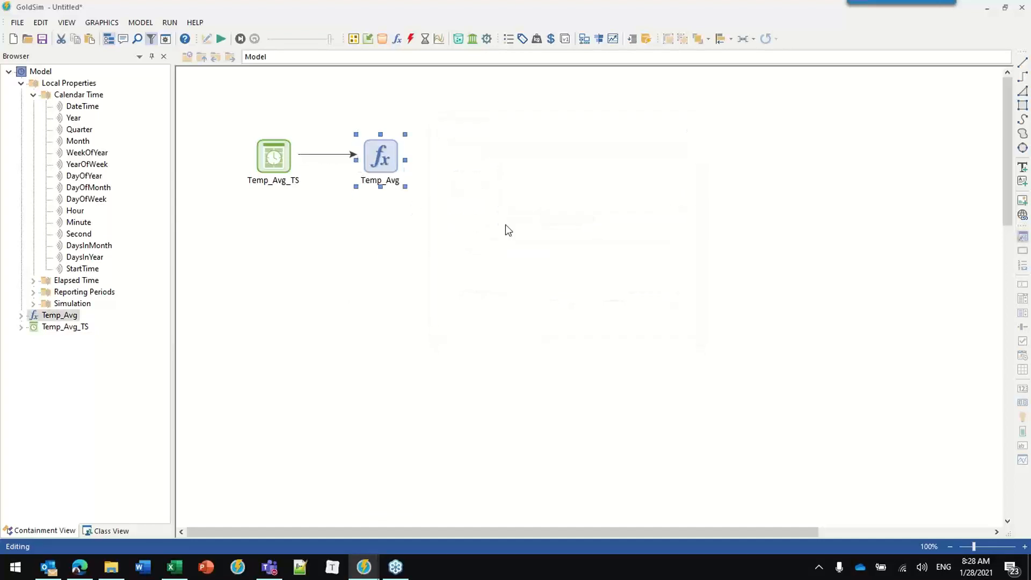
{"action": "left_click", "coordinate": [505, 225]}
Step: Reopen Temp_Avg and extend its equation with a time argument as Temp_Avg_TS(10 d)
{"action": "double_click", "coordinate": [381, 156]}
{"action": "left_click_drag", "start_coordinate": [470, 177], "coordinate": [520, 111]}
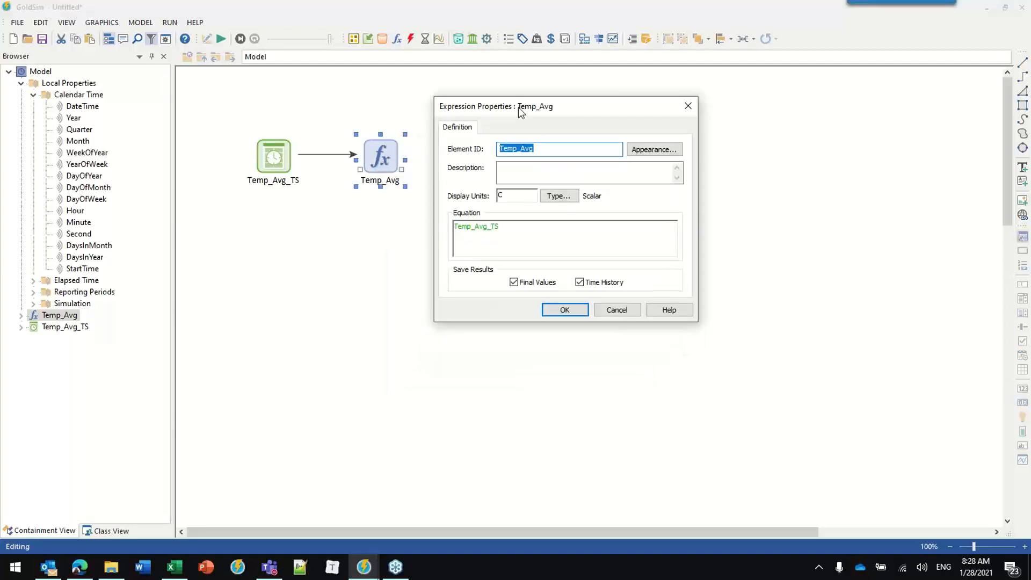
{"action": "left_click", "coordinate": [510, 226]}
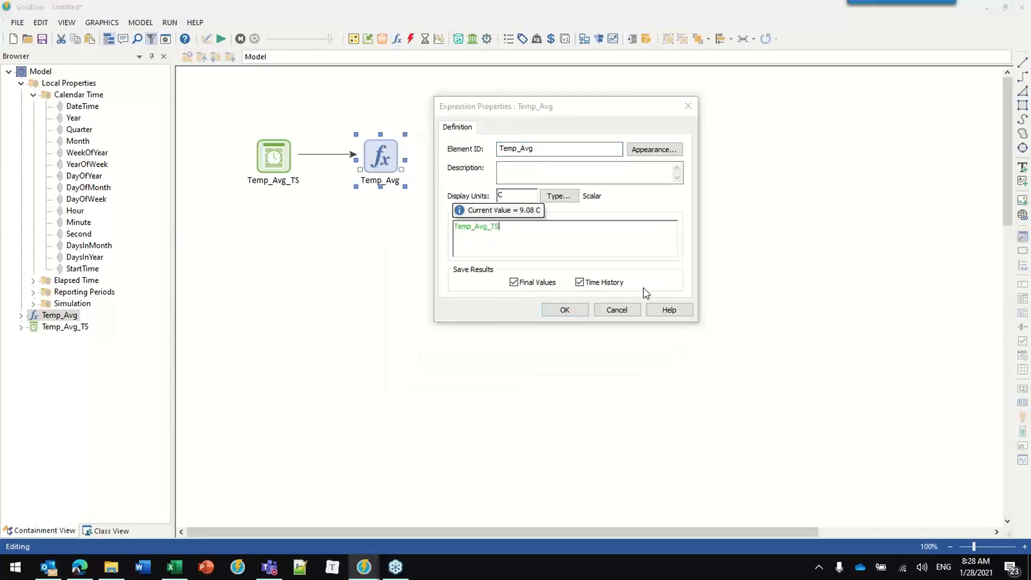
{"action": "type", "text": "("}
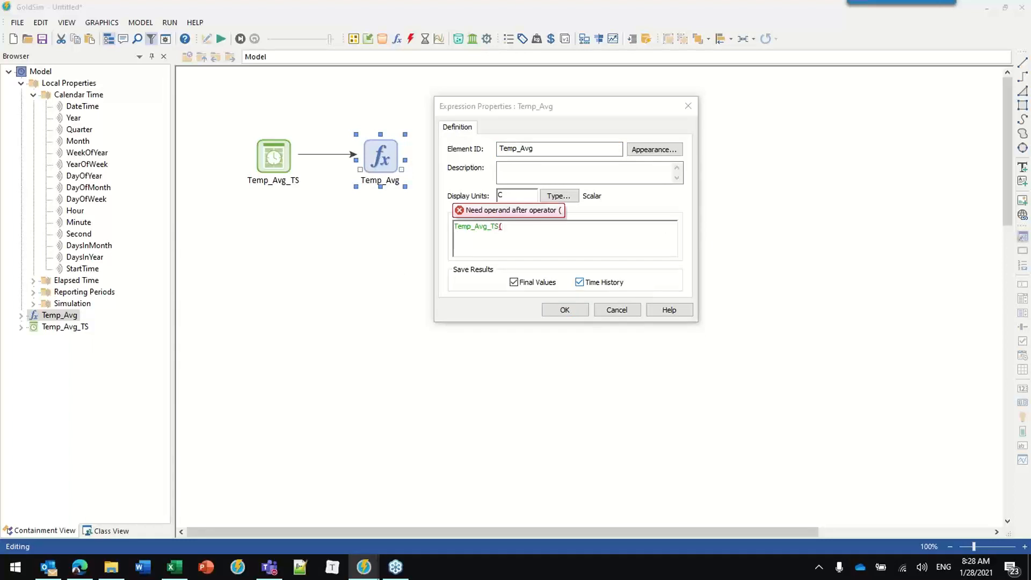
{"action": "type", "text": ")"}
{"action": "key", "text": "Left"}
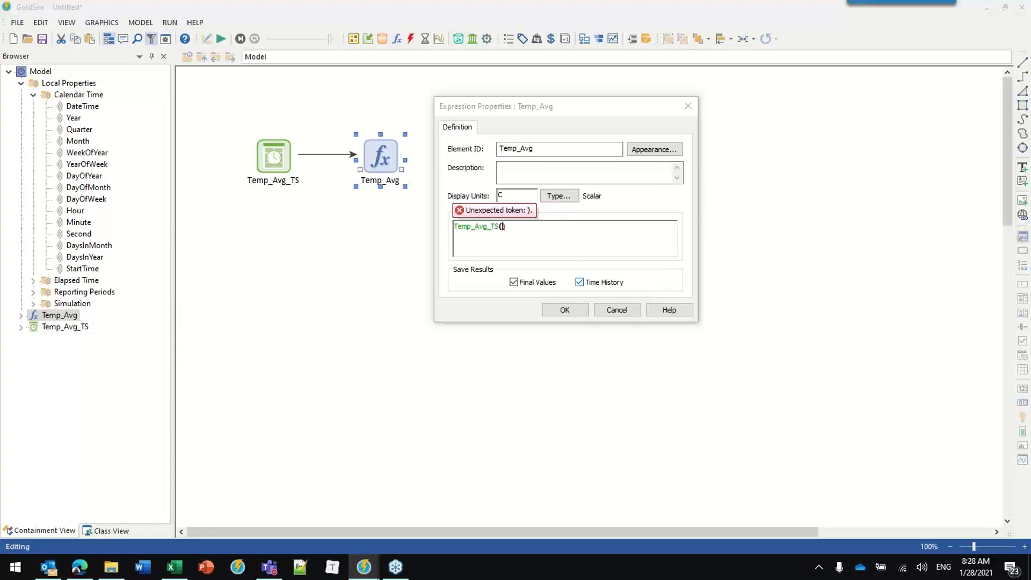
{"action": "type", "text": "10 d"}
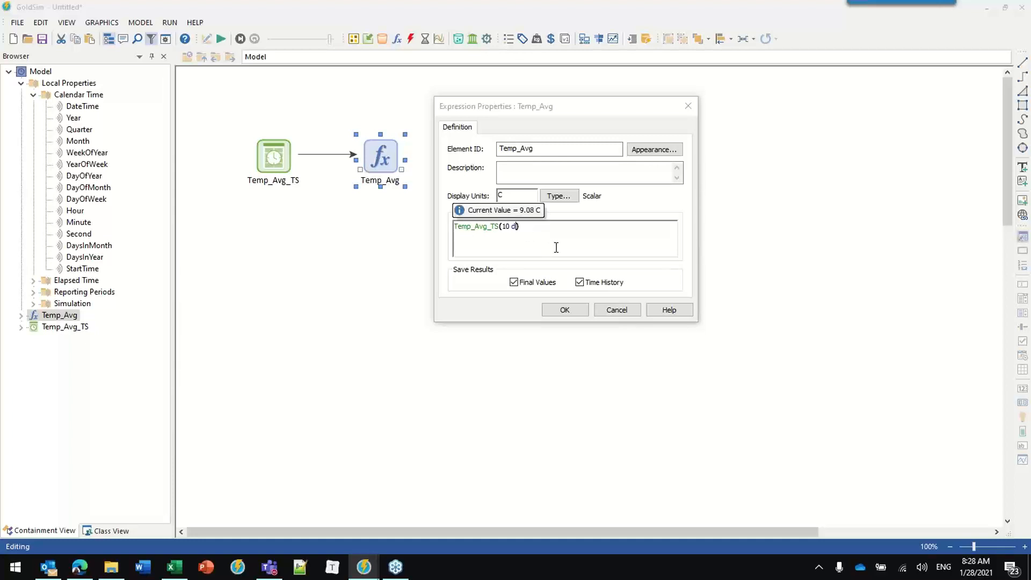
Step: Replace the equation's time argument with the quoted date "01/01/2006"
{"action": "key", "text": "BackSpace"}
{"action": "key", "text": "BackSpace"}
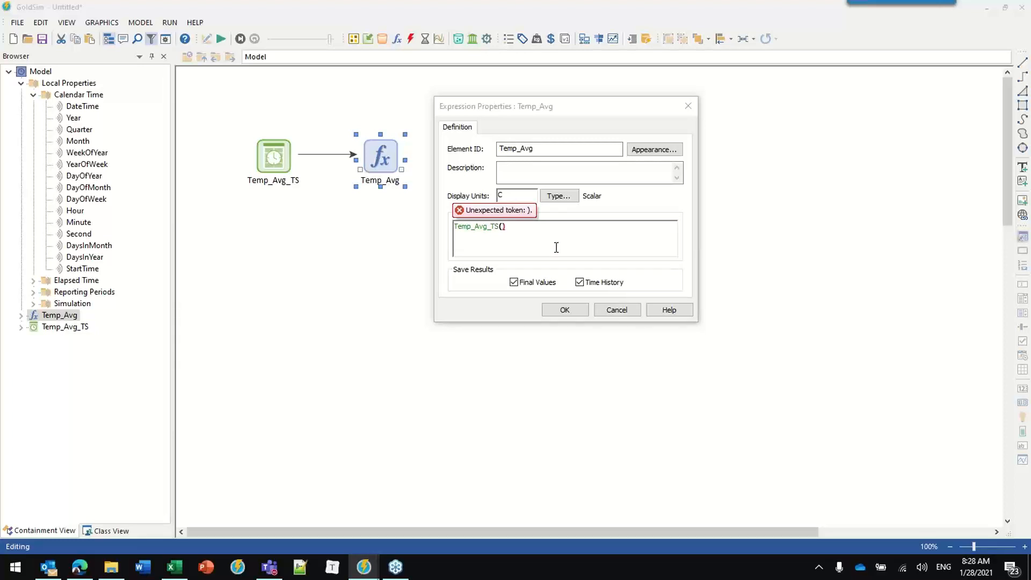
{"action": "type", "text": "\"\""}
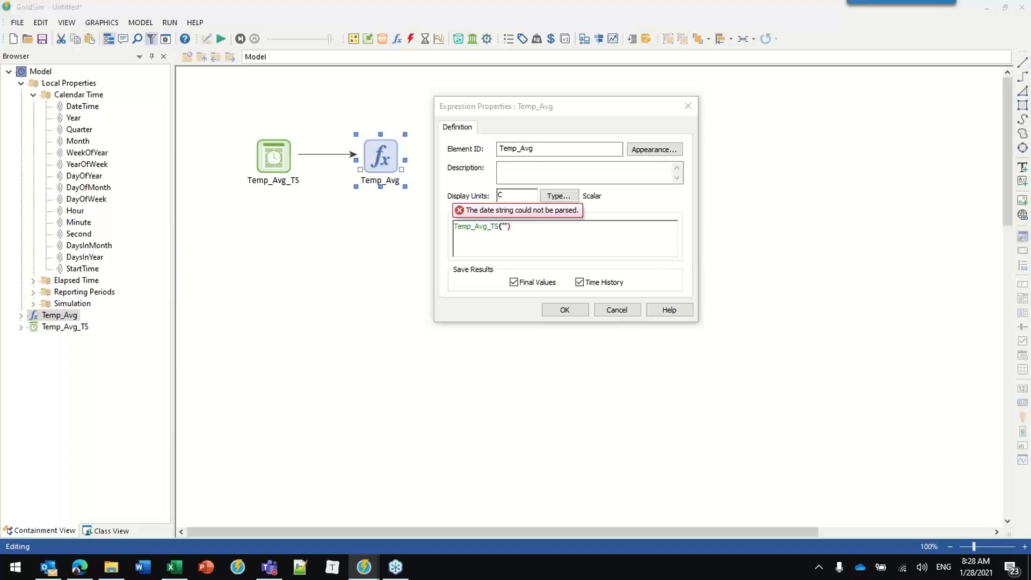
{"action": "type", "text": "01/"}
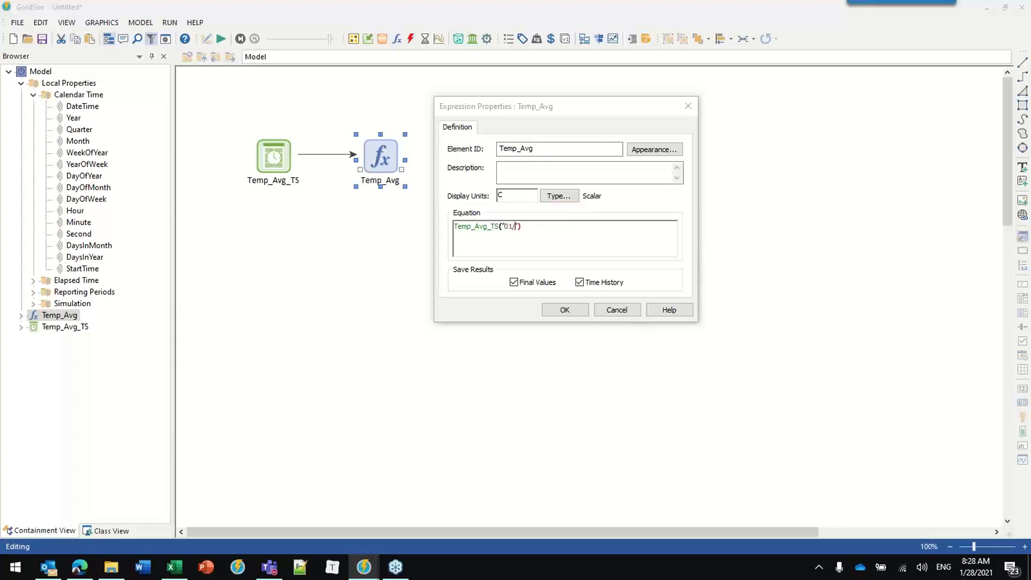
{"action": "type", "text": "01"}
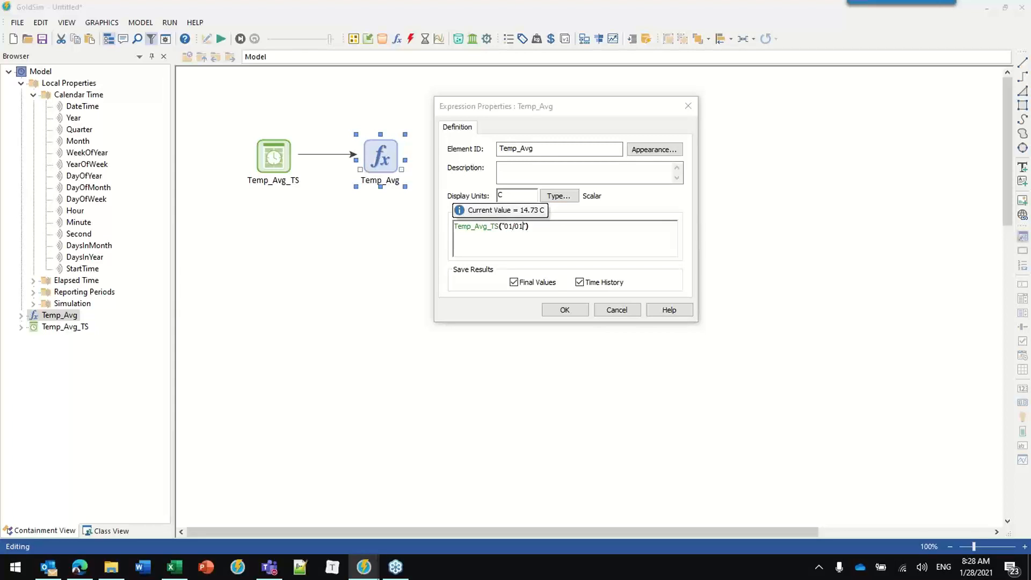
{"action": "type", "text": "/2006"}
{"action": "left_click", "coordinate": [523, 226]}
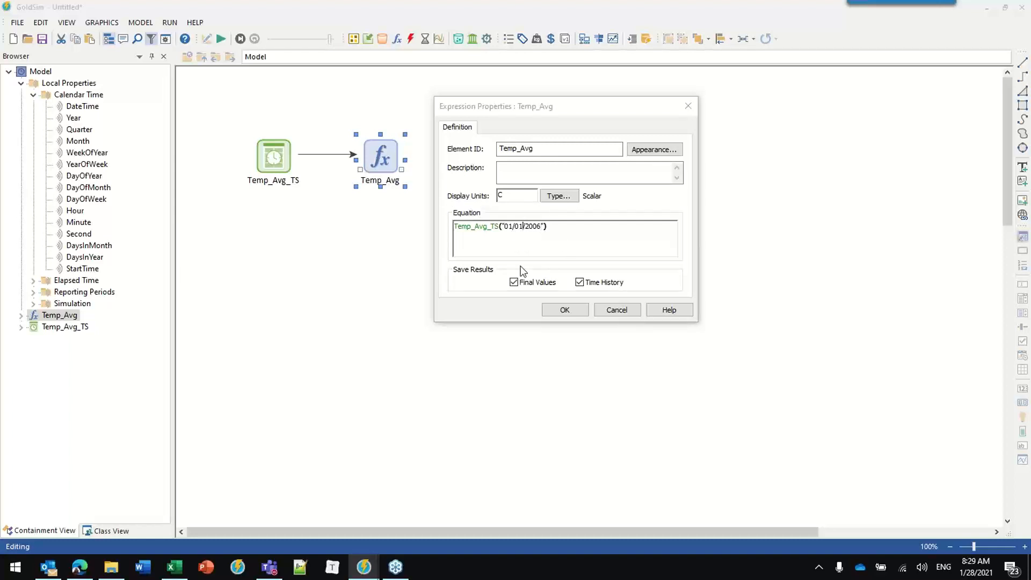
Step: Change the day in the equation's date argument so that it reads "01/15/2006"
{"action": "key", "text": "BackSpace"}
{"action": "key", "text": "BackSpace"}
{"action": "type", "text": "15"}
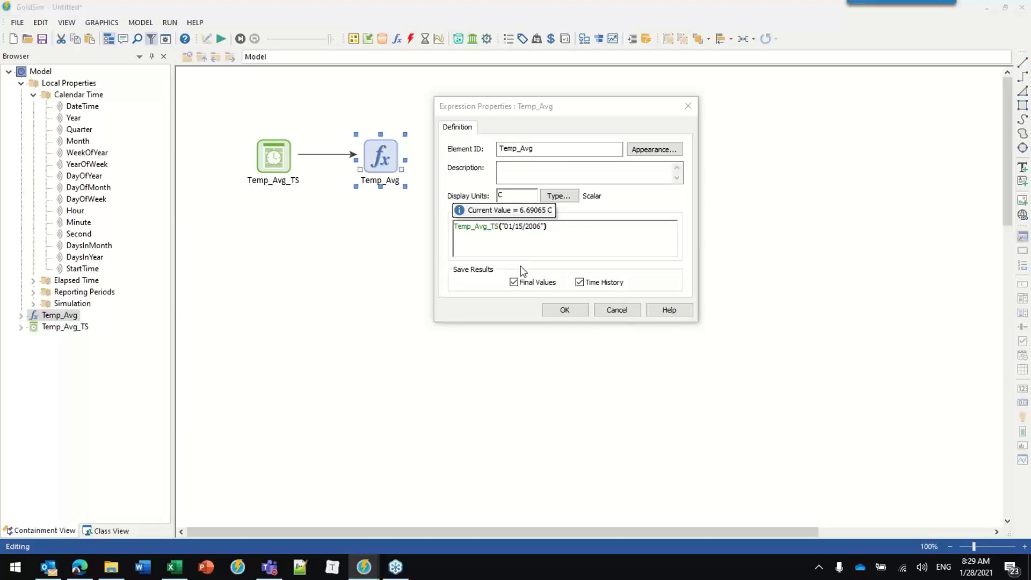
Step: Remove the date argument so that Temp_Avg's equation is just Temp_Avg_TS, and accept the expression
{"action": "left_click", "coordinate": [564, 233]}
{"action": "key", "text": "BackSpace"}
{"action": "key", "text": "BackSpace"}
{"action": "key", "text": "BackSpace"}
{"action": "key", "text": "BackSpace"}
{"action": "key", "text": "BackSpace"}
{"action": "key", "text": "BackSpace"}
{"action": "key", "text": "BackSpace"}
{"action": "key", "text": "BackSpace"}
{"action": "key", "text": "BackSpace"}
{"action": "key", "text": "BackSpace"}
{"action": "key", "text": "BackSpace"}
{"action": "key", "text": "BackSpace"}
{"action": "key", "text": "BackSpace"}
{"action": "key", "text": "BackSpace"}
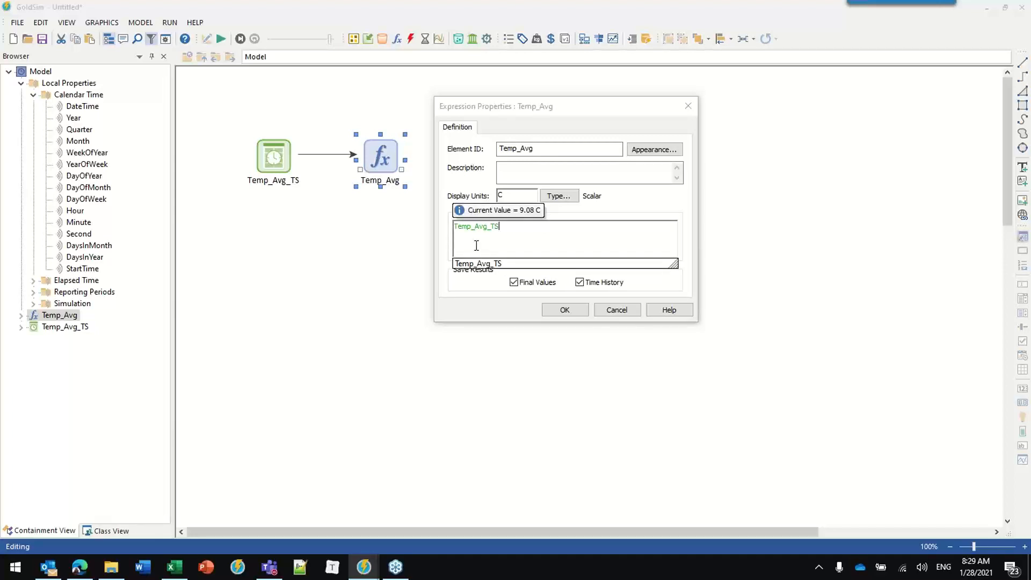
{"action": "left_click", "coordinate": [446, 229]}
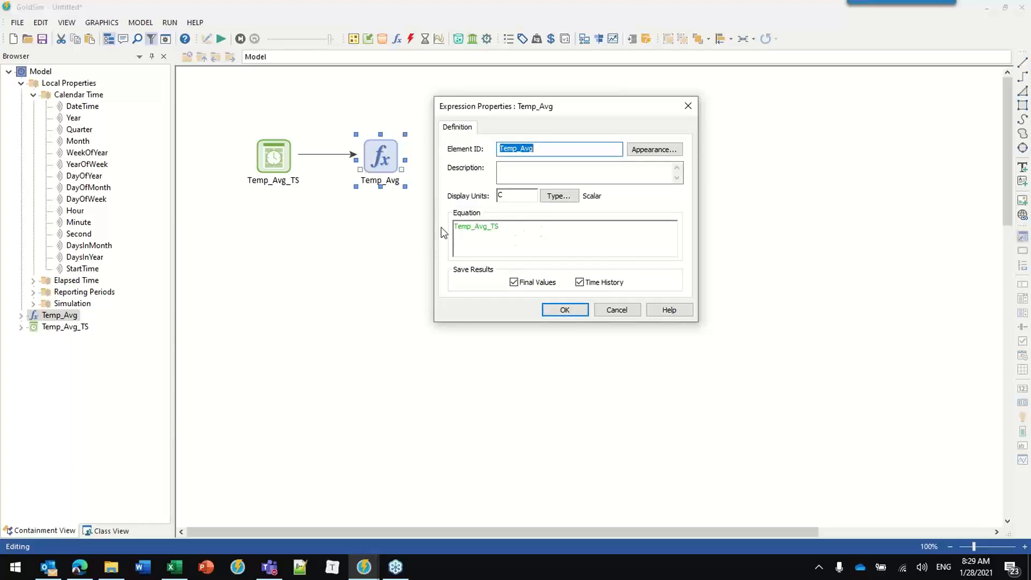
{"action": "left_click", "coordinate": [557, 310]}
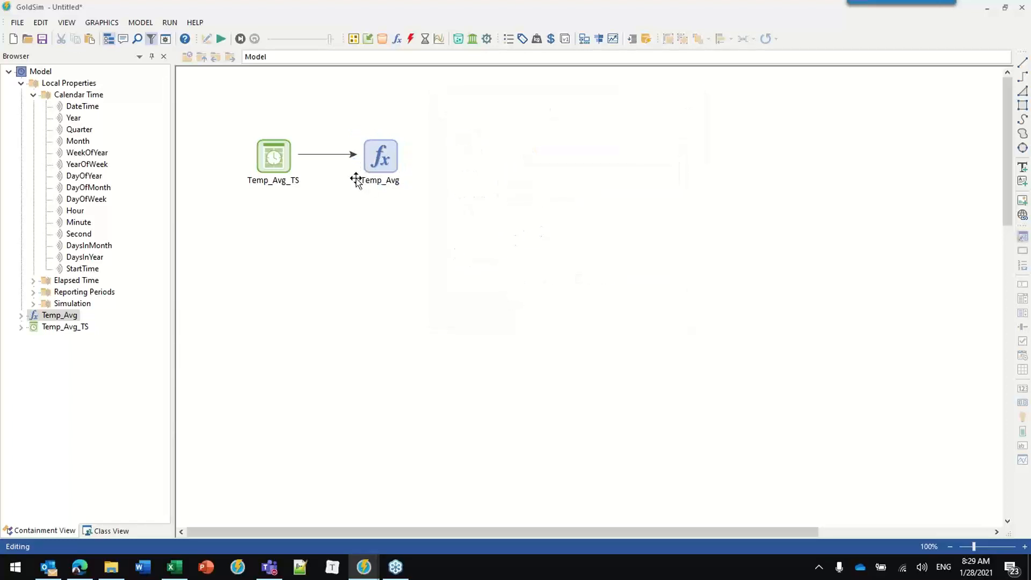
Step: Run the simulation and view Temp_Avg's time history as a chart and as a table
{"action": "left_click", "coordinate": [221, 39]}
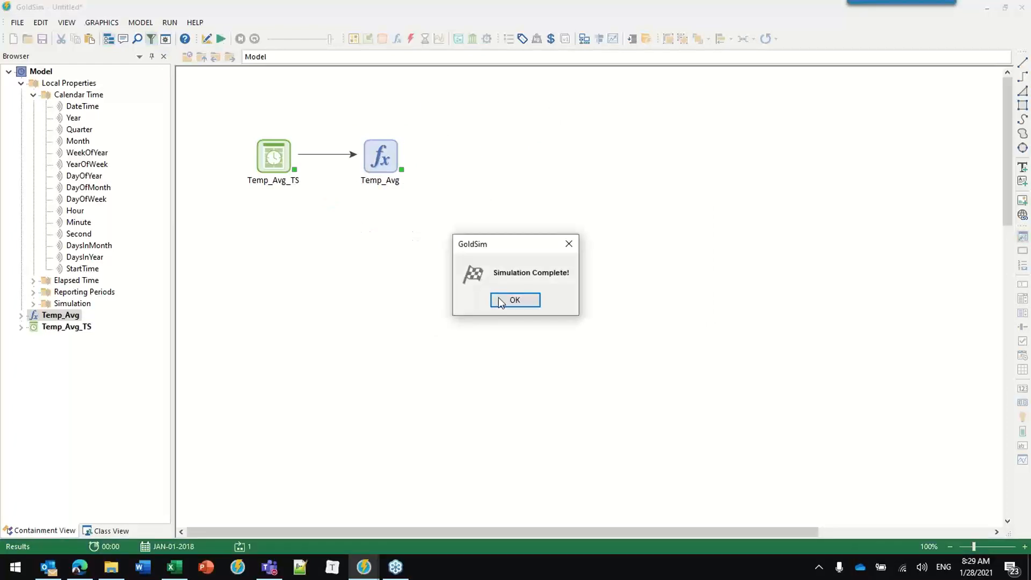
{"action": "left_click", "coordinate": [501, 296]}
{"action": "left_click", "coordinate": [373, 163]}
{"action": "right_click", "coordinate": [373, 163]}
{"action": "left_click", "coordinate": [410, 171]}
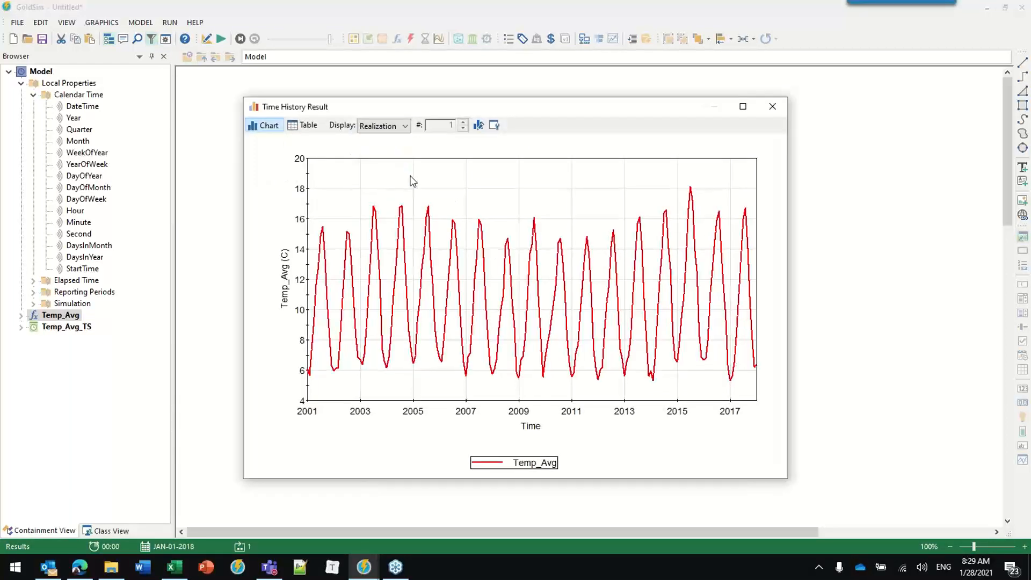
{"action": "left_click", "coordinate": [304, 125]}
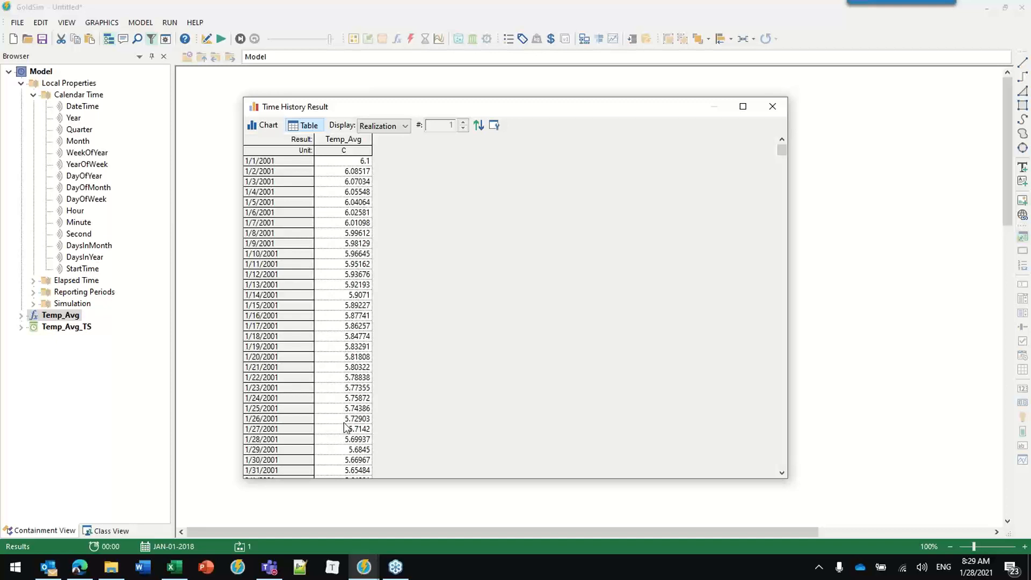
{"action": "left_click", "coordinate": [772, 106]}
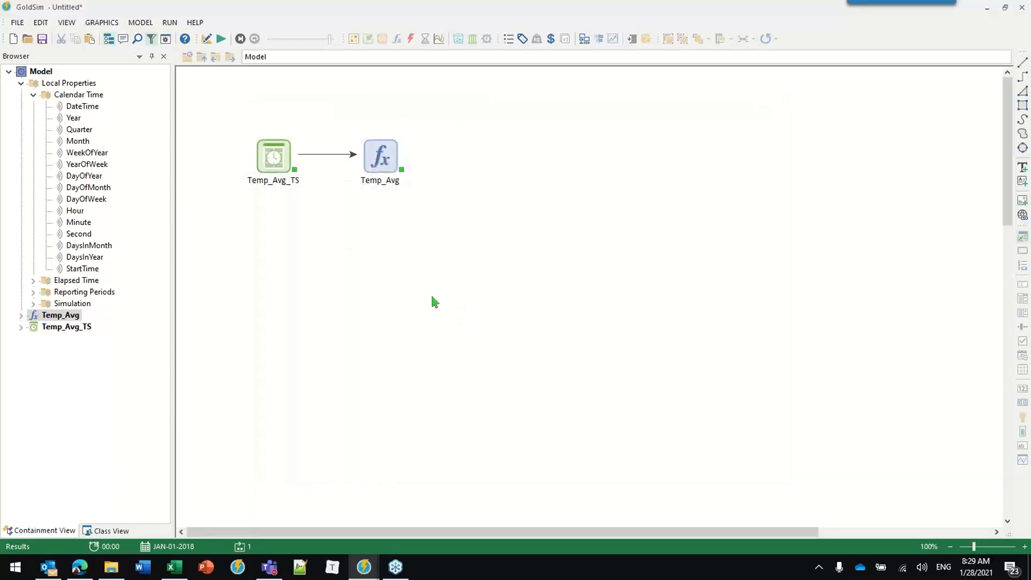
Step: Set the Temp_Avg_TS data to represent a constant value over the next time interval
{"action": "double_click", "coordinate": [273, 156]}
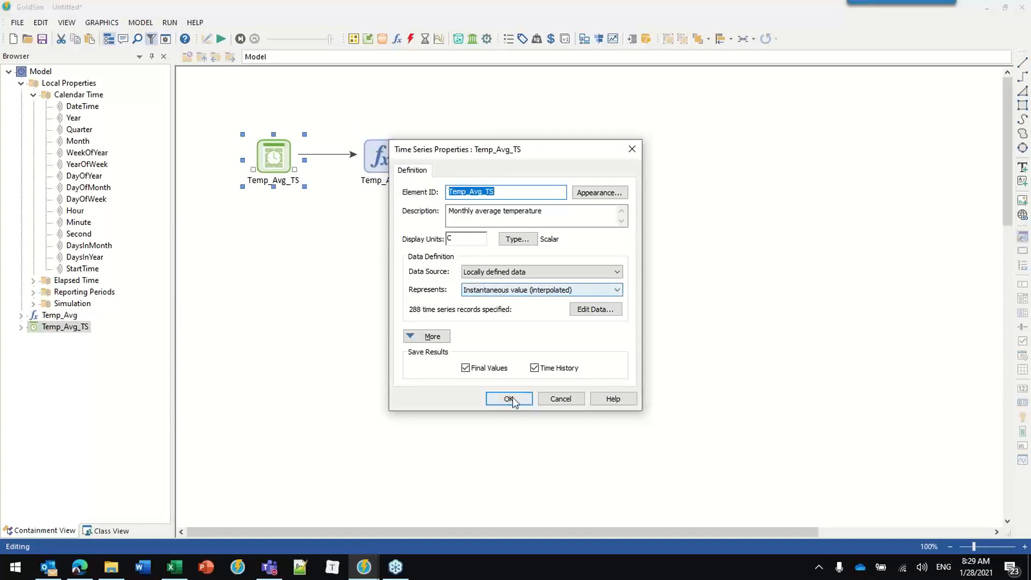
{"action": "left_click", "coordinate": [484, 293]}
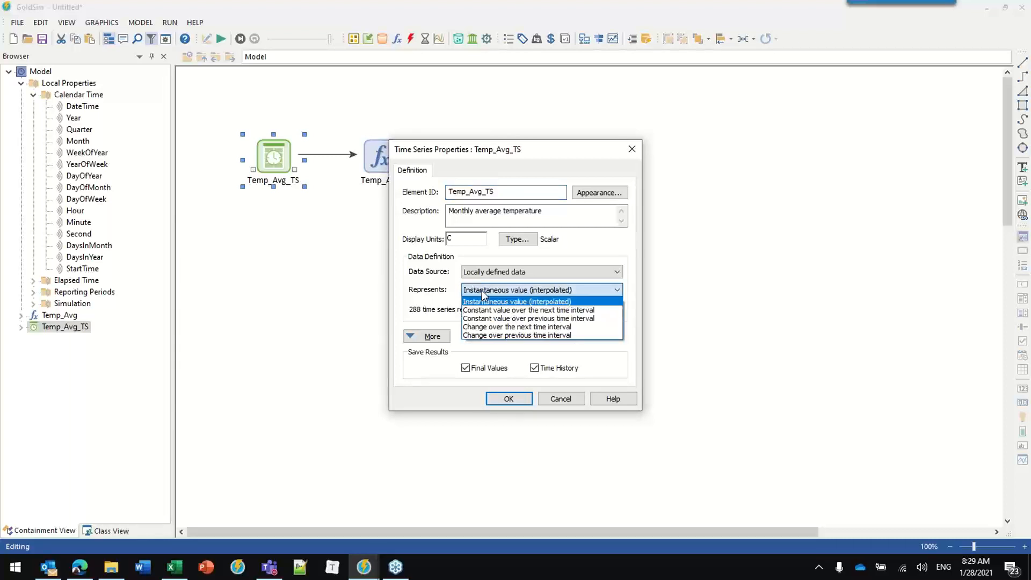
{"action": "left_click", "coordinate": [486, 311]}
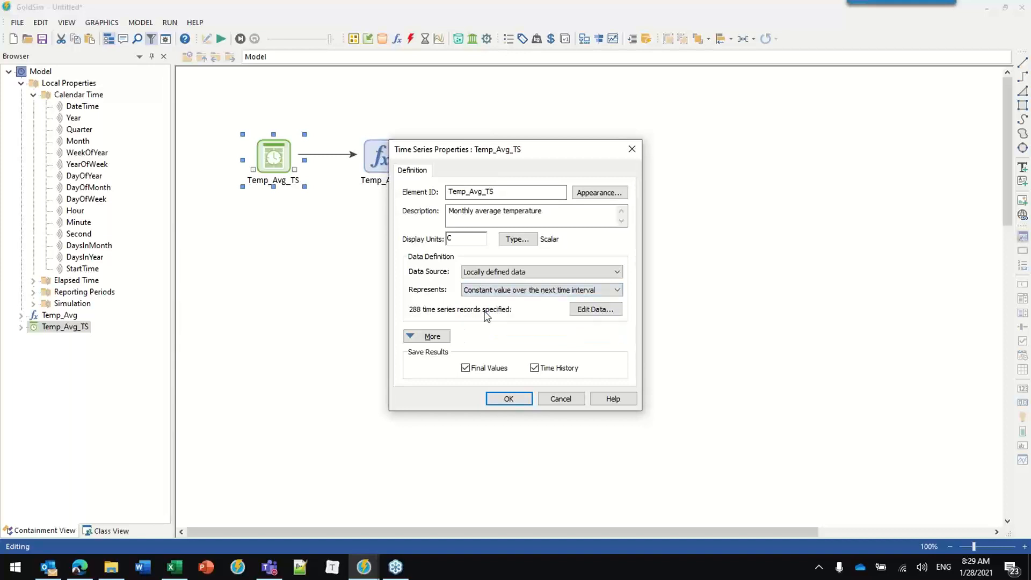
{"action": "left_click", "coordinate": [509, 399]}
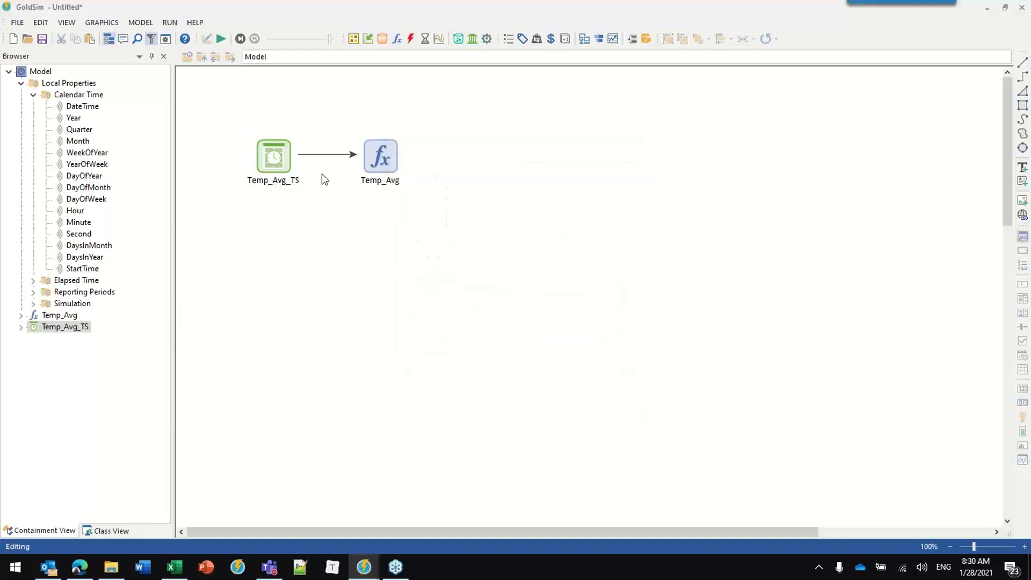
Step: Rerun the simulation and examine Temp_Avg's time history chart, zoomed in from about April 2005 to early 2006
{"action": "left_click", "coordinate": [220, 39]}
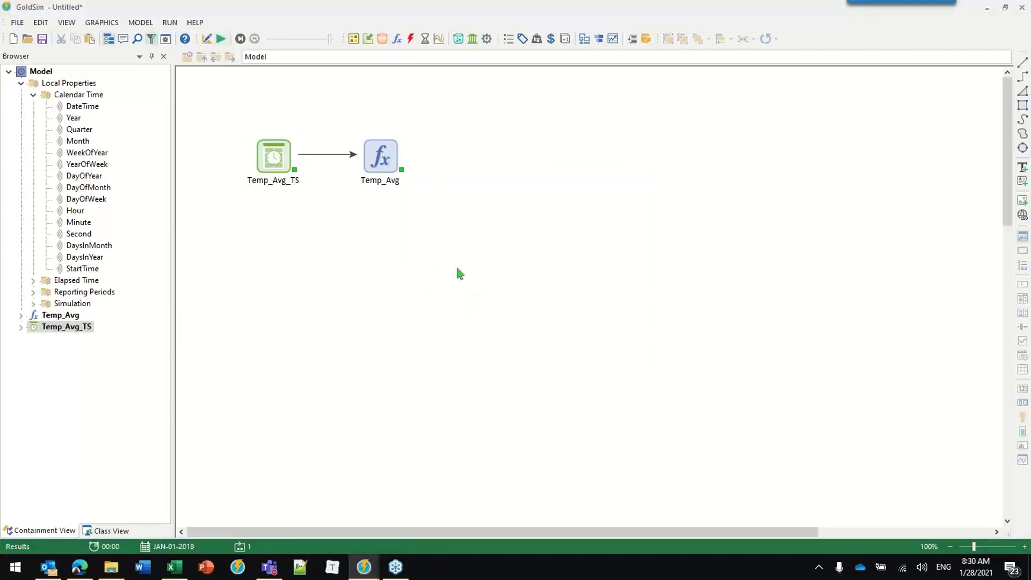
{"action": "left_click", "coordinate": [504, 300]}
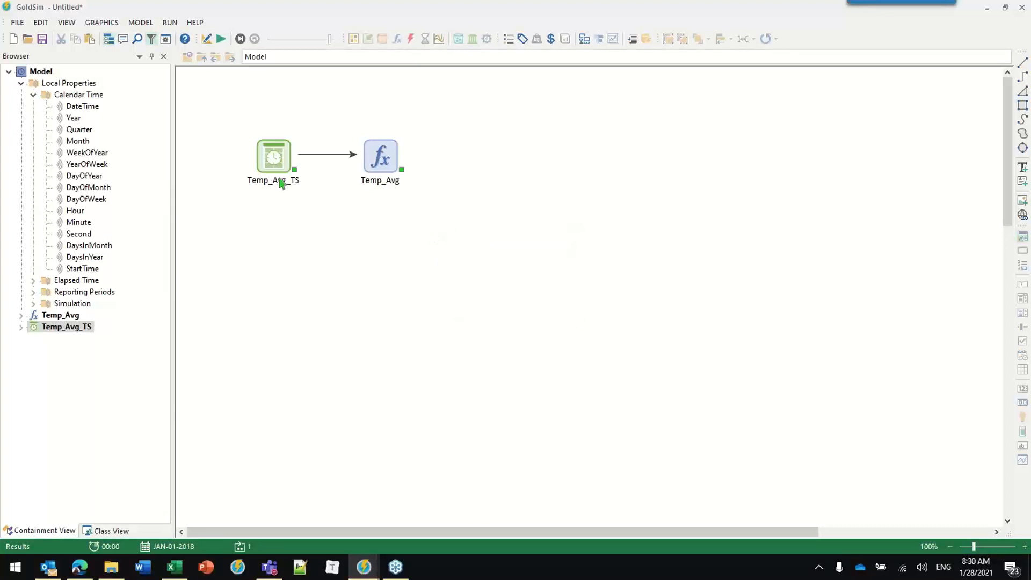
{"action": "right_click", "coordinate": [389, 157]}
{"action": "left_click", "coordinate": [429, 163]}
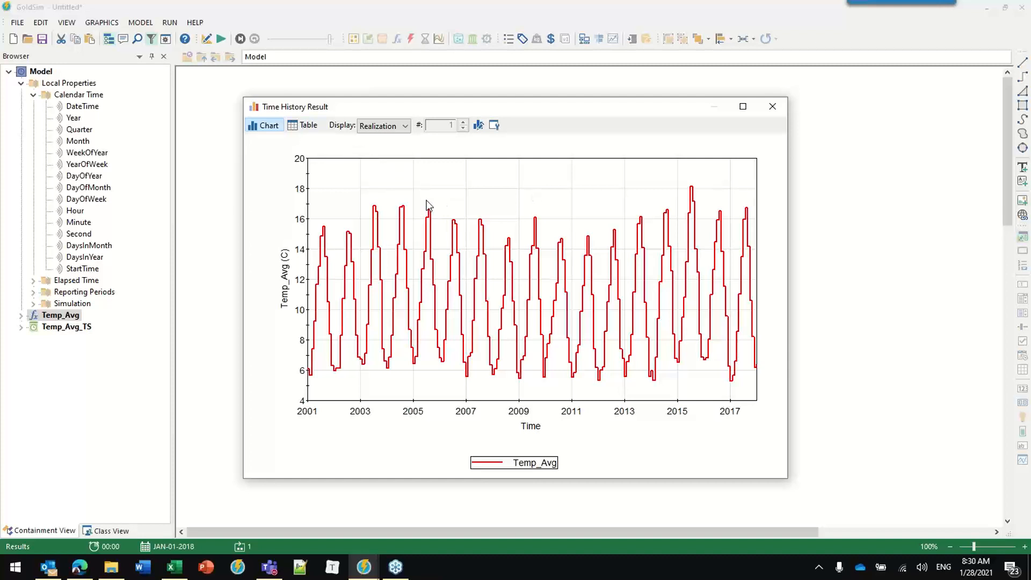
{"action": "left_click_drag", "start_coordinate": [427, 205], "coordinate": [450, 376]}
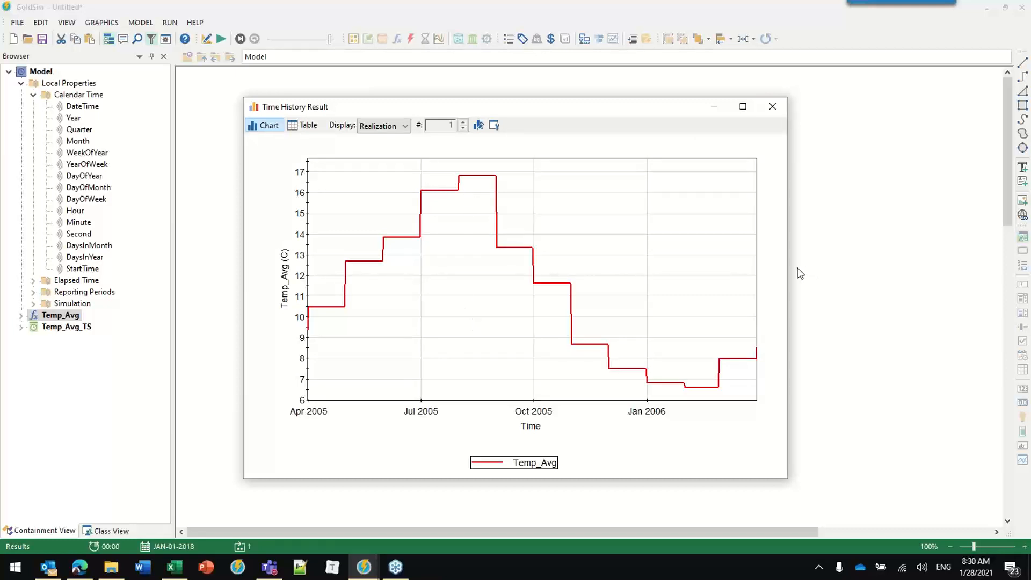
{"action": "left_click", "coordinate": [769, 106]}
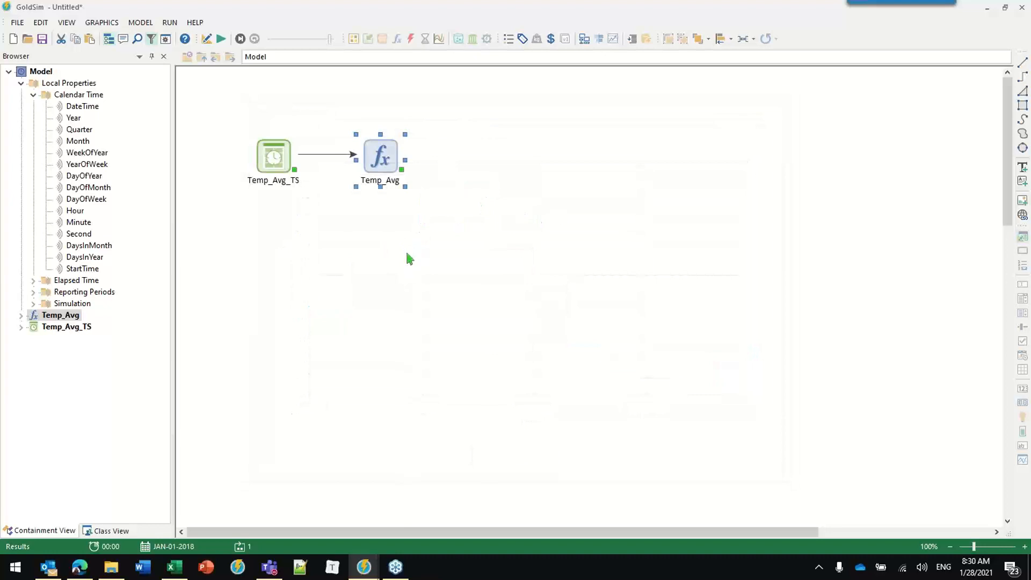
Step: Return the model to edit mode and check what the Temp_Avg_TS data is set to represent
{"action": "key", "text": "F4"}
{"action": "key", "text": "Return"}
{"action": "left_click", "coordinate": [277, 153]}
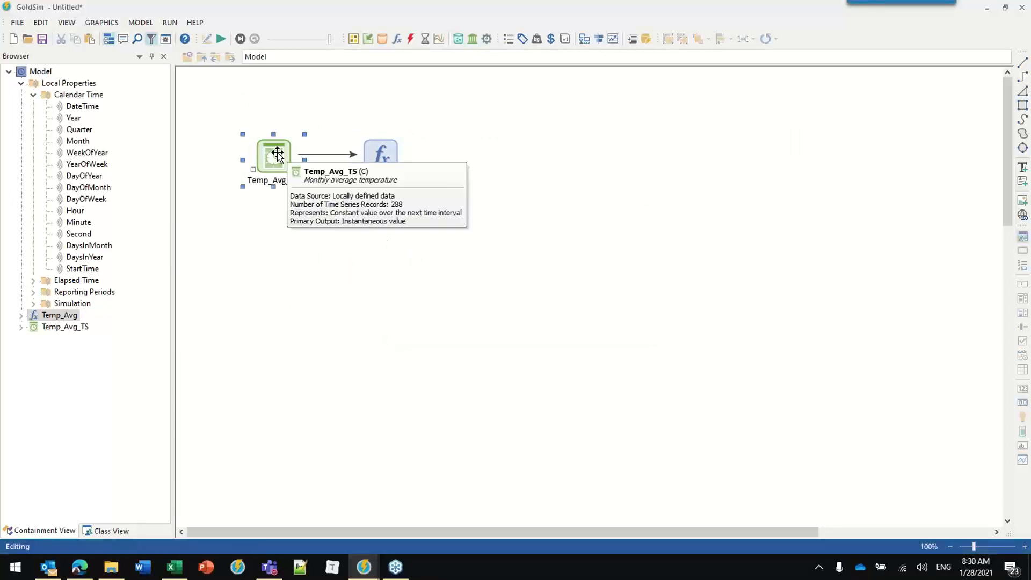
{"action": "double_click", "coordinate": [277, 153]}
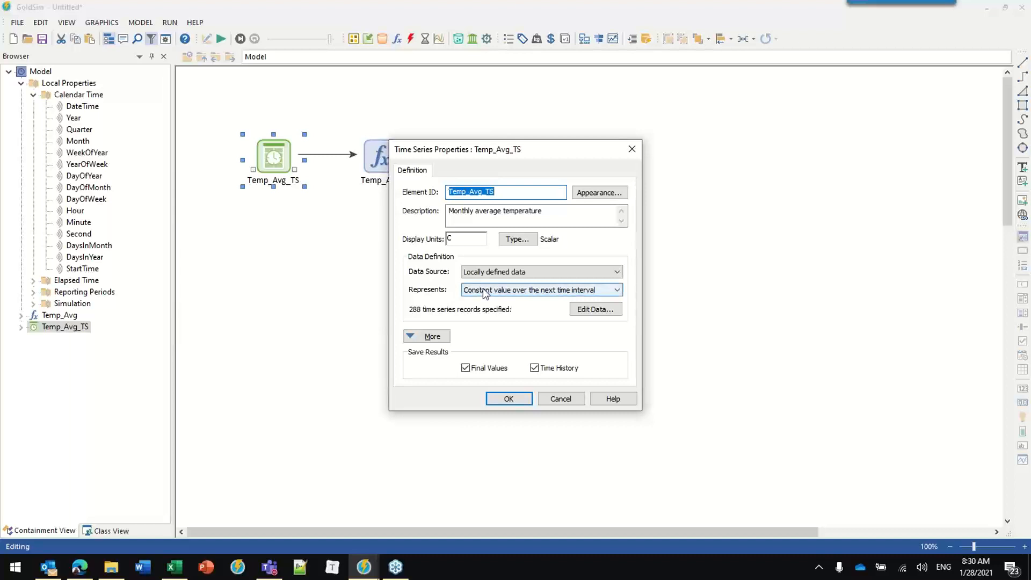
{"action": "left_click", "coordinate": [508, 399]}
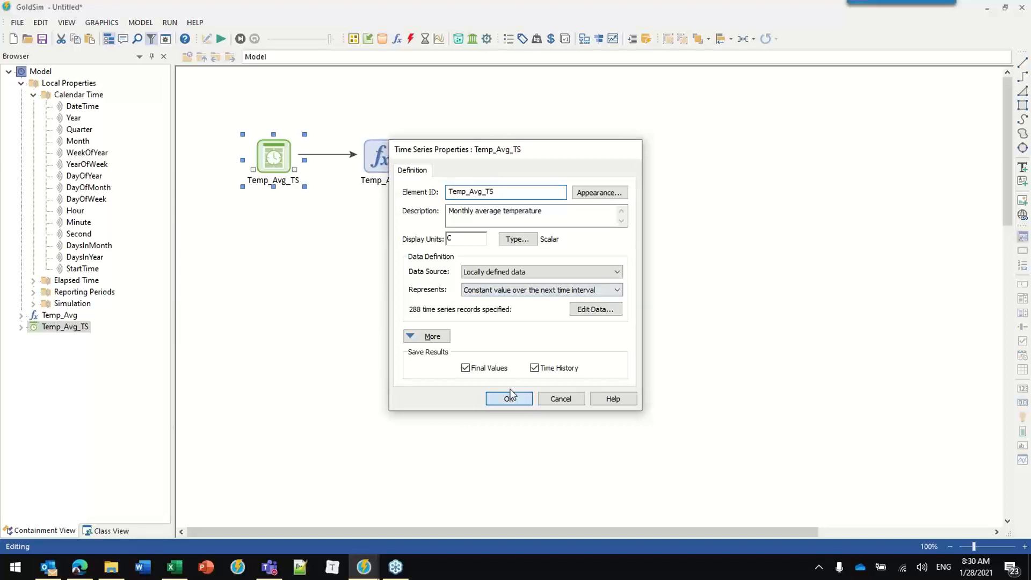
Step: Change the simulation's basic step to calendar months and review the scheduled update dates
{"action": "left_click", "coordinate": [166, 39]}
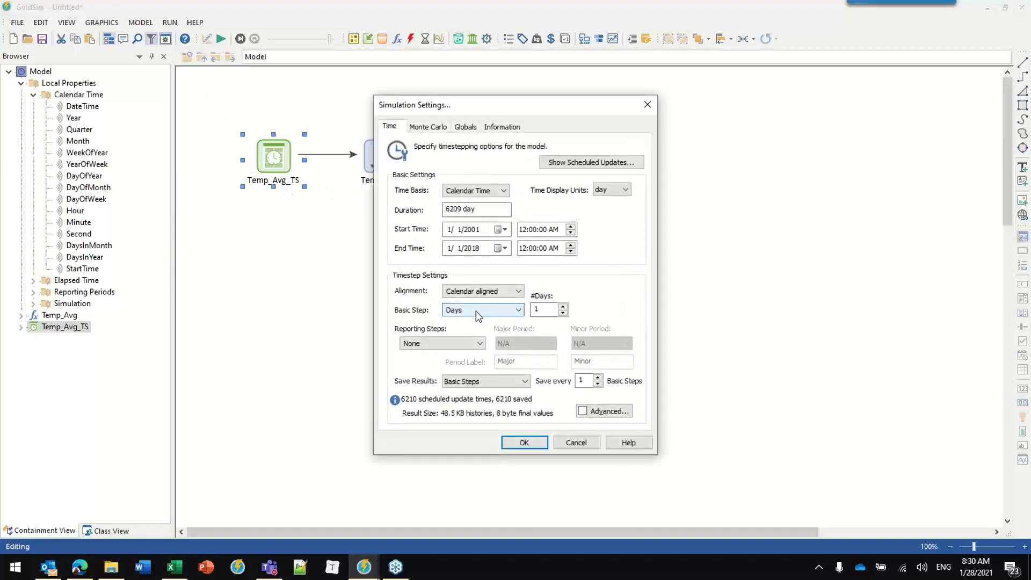
{"action": "left_click", "coordinate": [476, 311]}
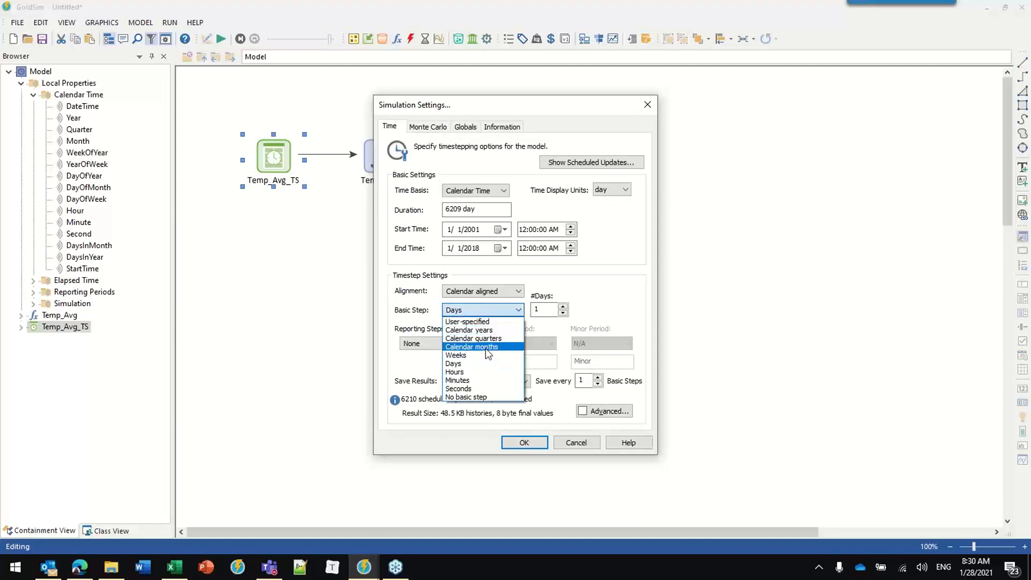
{"action": "left_click", "coordinate": [493, 348]}
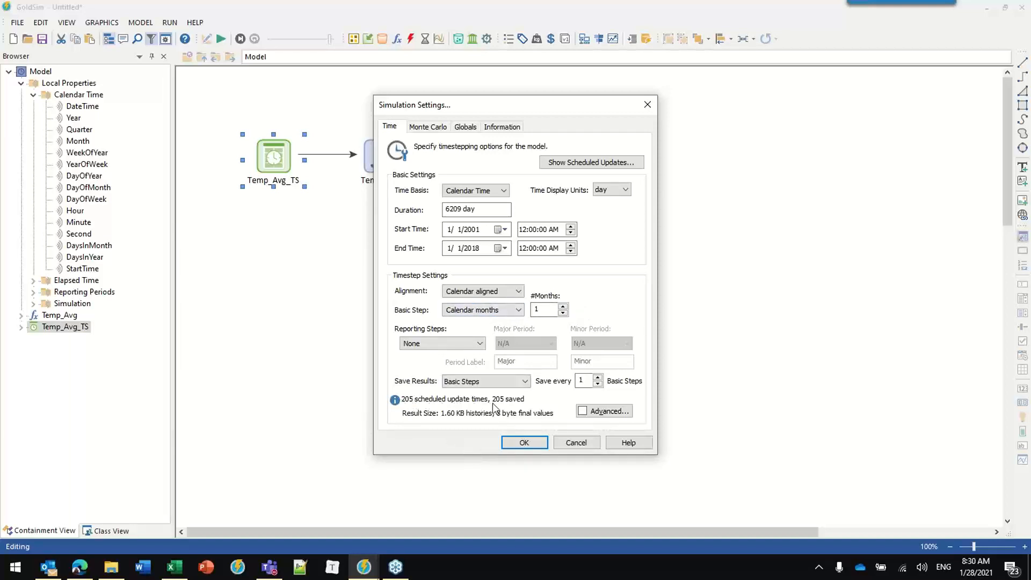
{"action": "left_click", "coordinate": [581, 163]}
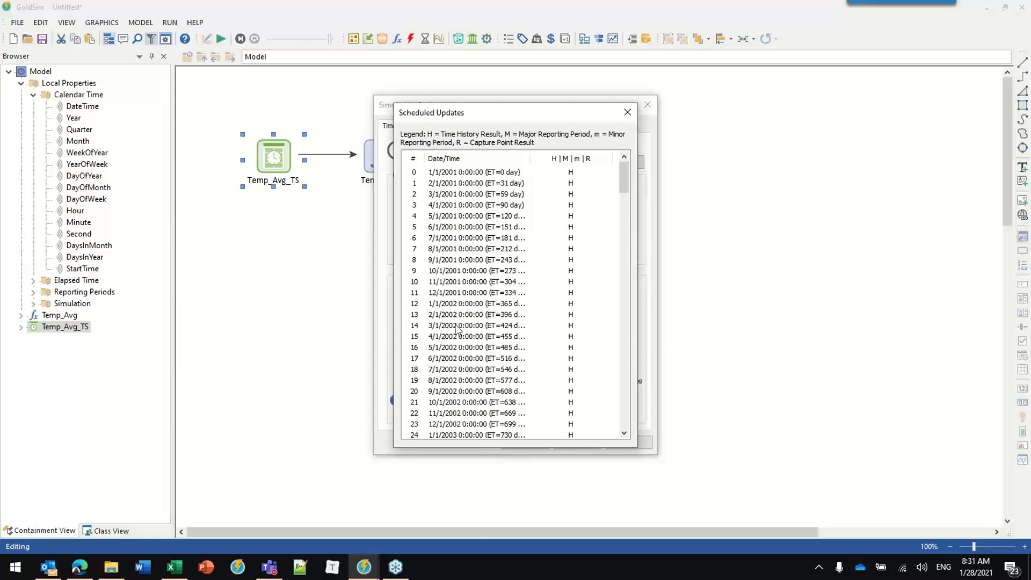
{"action": "left_click", "coordinate": [626, 113]}
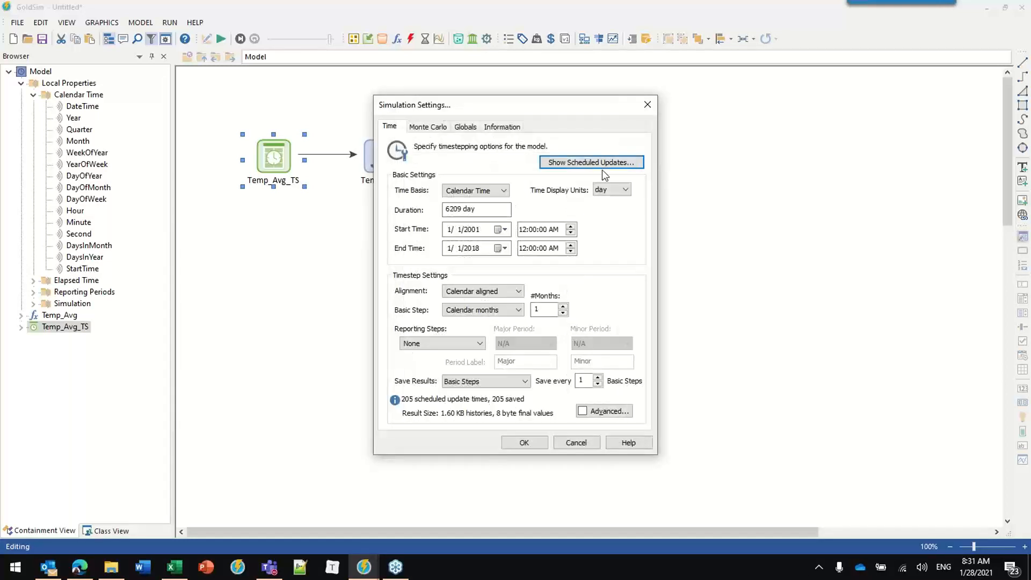
Step: Set the simulation start date to 1/15/2001 and review the scheduled update dates
{"action": "left_click", "coordinate": [457, 229]}
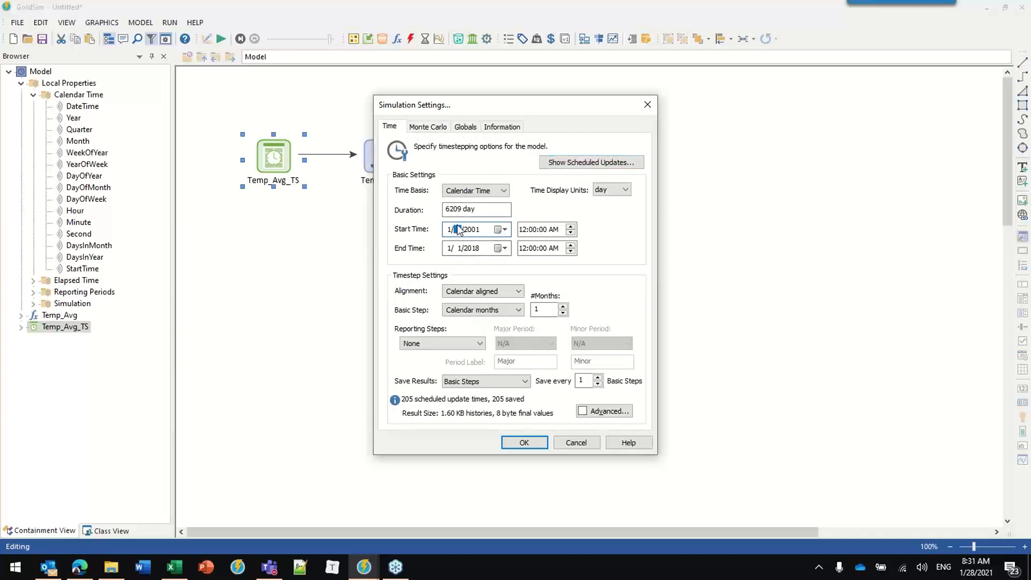
{"action": "type", "text": "15"}
{"action": "left_click", "coordinate": [590, 163]}
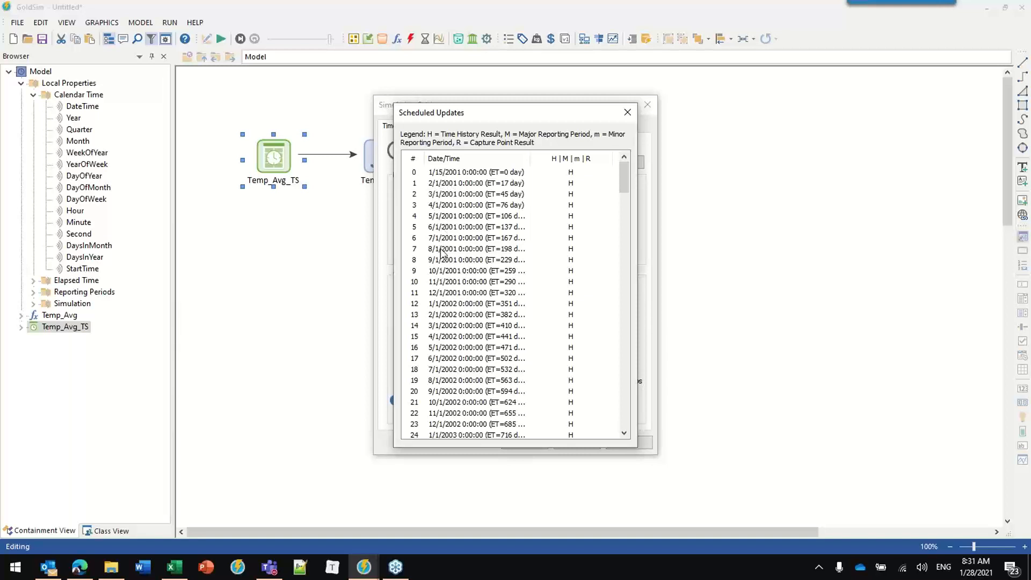
{"action": "left_click", "coordinate": [627, 112]}
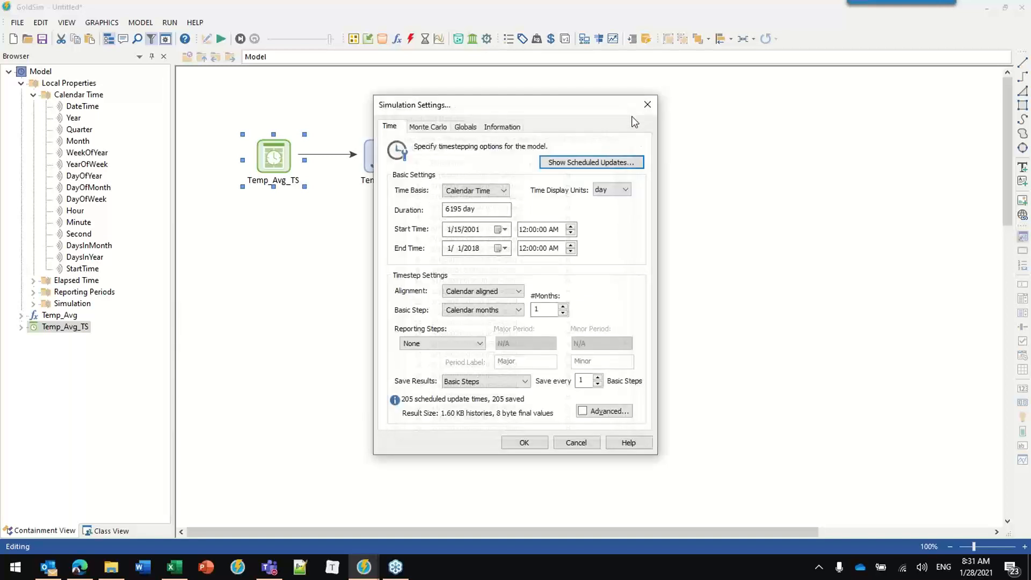
Step: Restore the simulation start date to 1/1/2001 and accept the simulation settings
{"action": "left_click", "coordinate": [456, 229]}
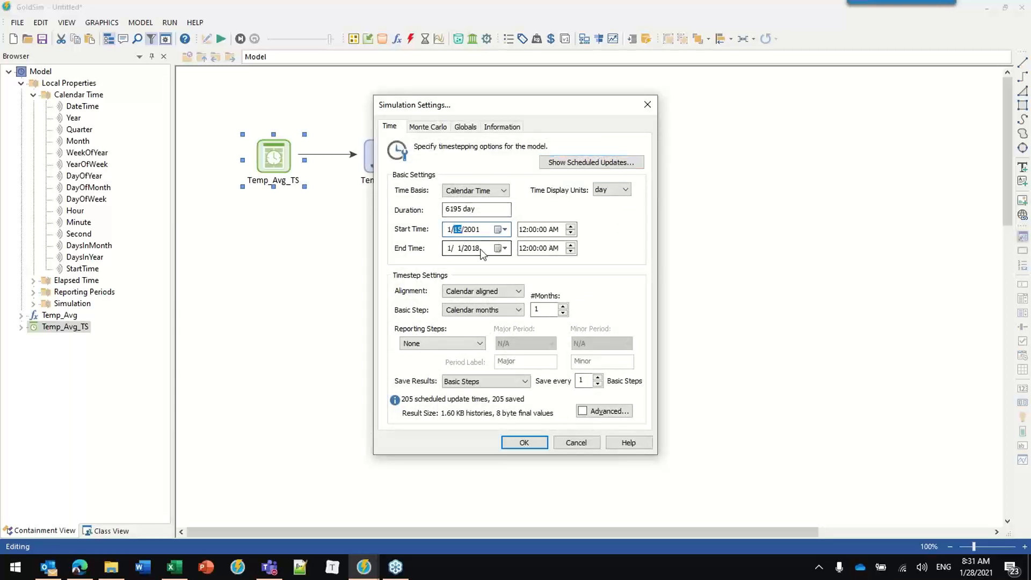
{"action": "left_click", "coordinate": [532, 443]}
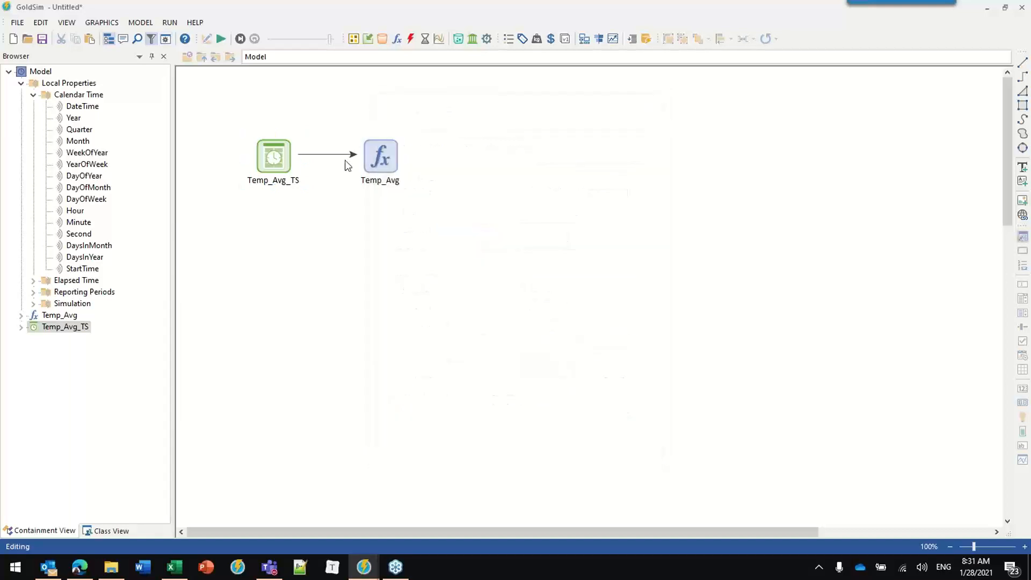
Step: Run the simulation with the monthly timestep and examine the first months of 2001 in Temp_Avg's time history table
{"action": "left_click", "coordinate": [221, 39]}
{"action": "left_click", "coordinate": [518, 300]}
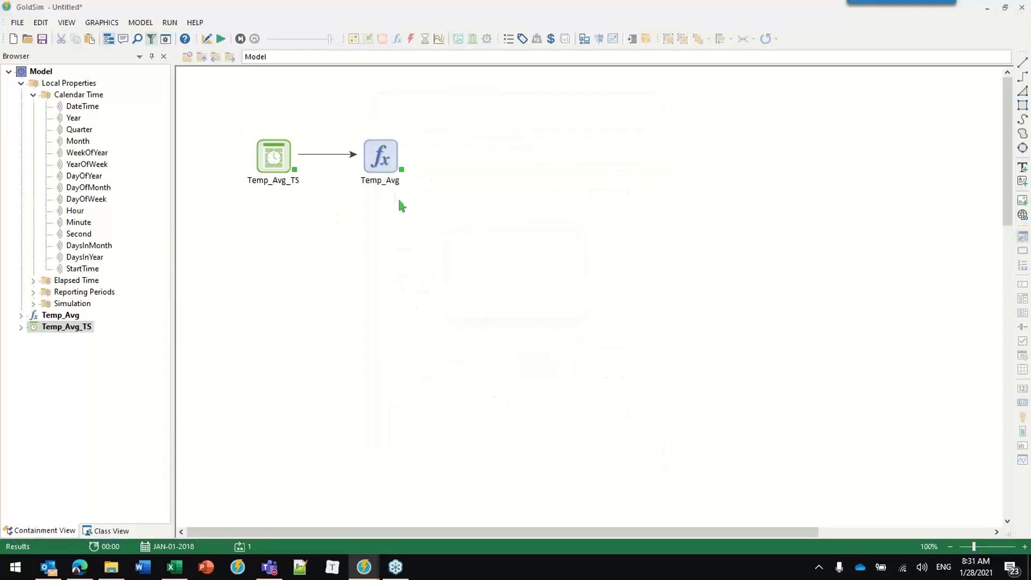
{"action": "right_click", "coordinate": [381, 159]}
{"action": "left_click", "coordinate": [427, 165]}
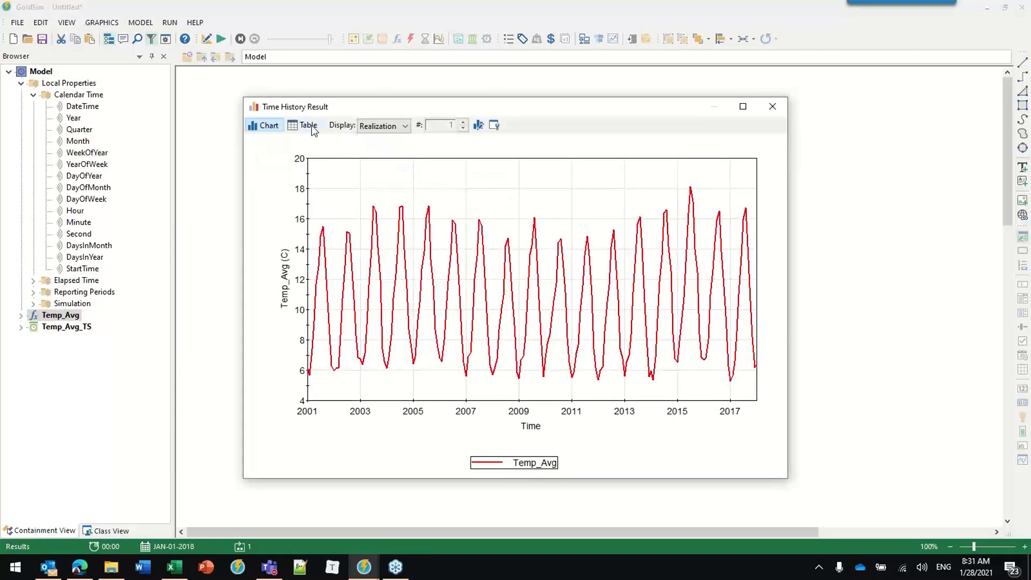
{"action": "left_click", "coordinate": [304, 126]}
{"action": "left_click", "coordinate": [259, 161]}
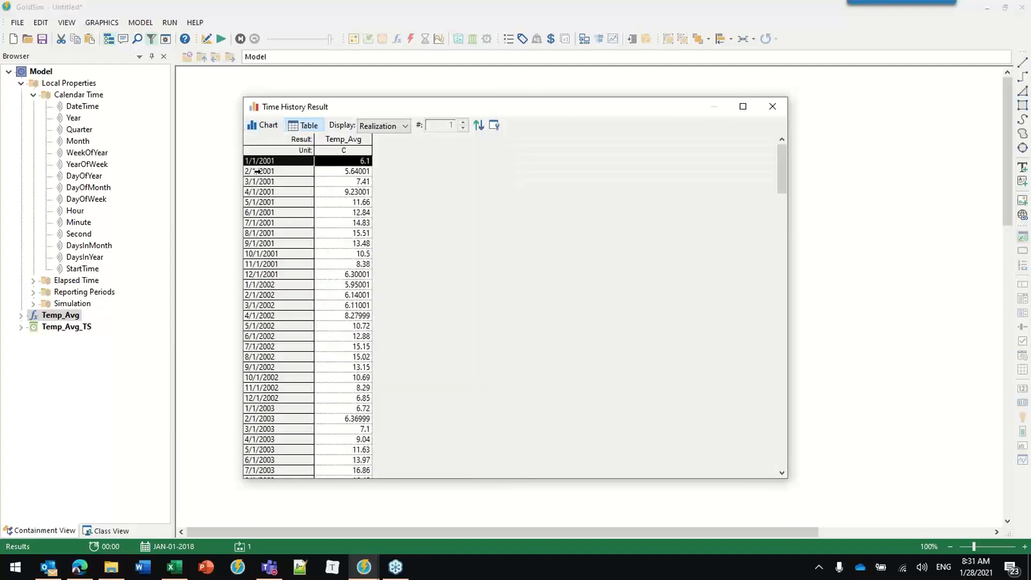
{"action": "left_click", "coordinate": [259, 170]}
{"action": "left_click", "coordinate": [262, 182]}
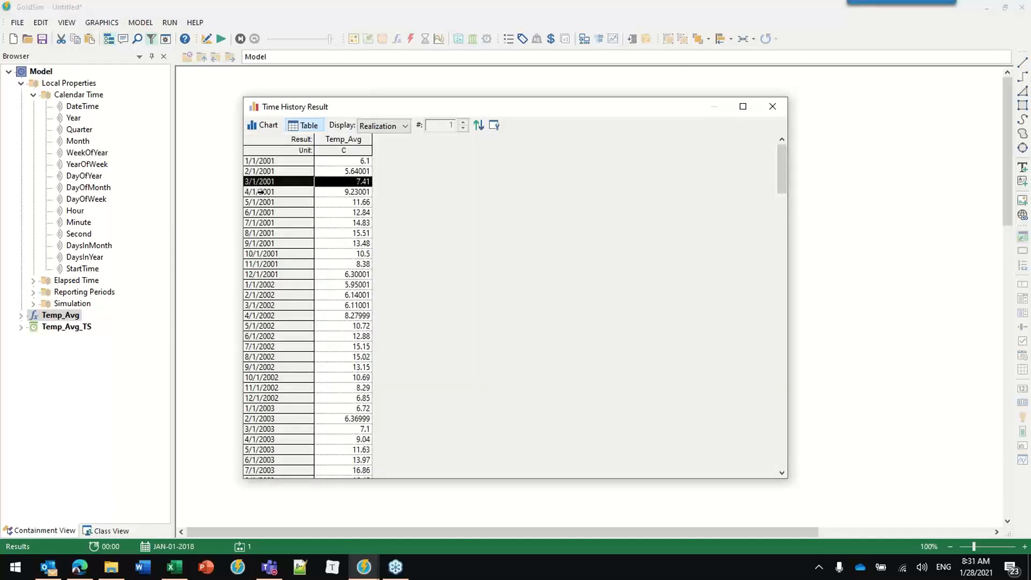
{"action": "left_click", "coordinate": [260, 192]}
{"action": "left_click", "coordinate": [265, 212]}
{"action": "left_click", "coordinate": [772, 106]}
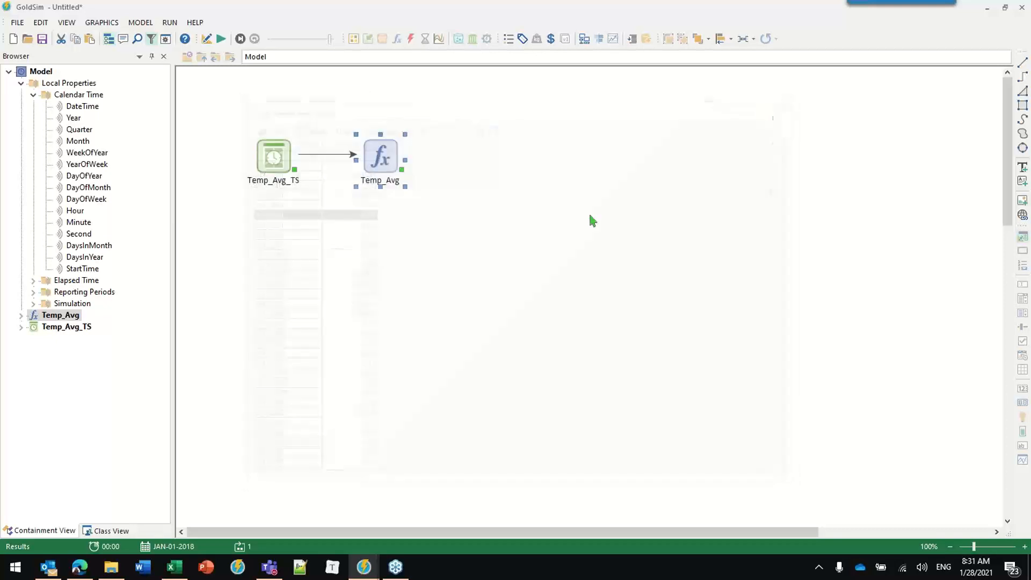
Step: Return the model to edit mode and paste the copied Discharge_Totals_TS time series element beneath Temp_Avg_TS
{"action": "left_click", "coordinate": [357, 266]}
{"action": "key", "text": "F4"}
{"action": "key", "text": "Return"}
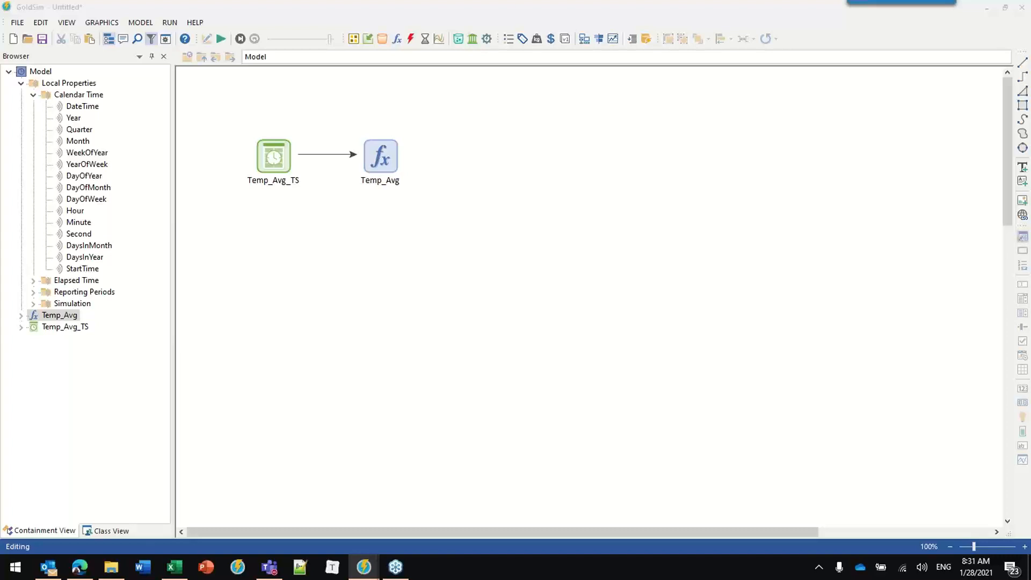
{"action": "left_click", "coordinate": [276, 263]}
{"action": "key", "text": "ctrl+v"}
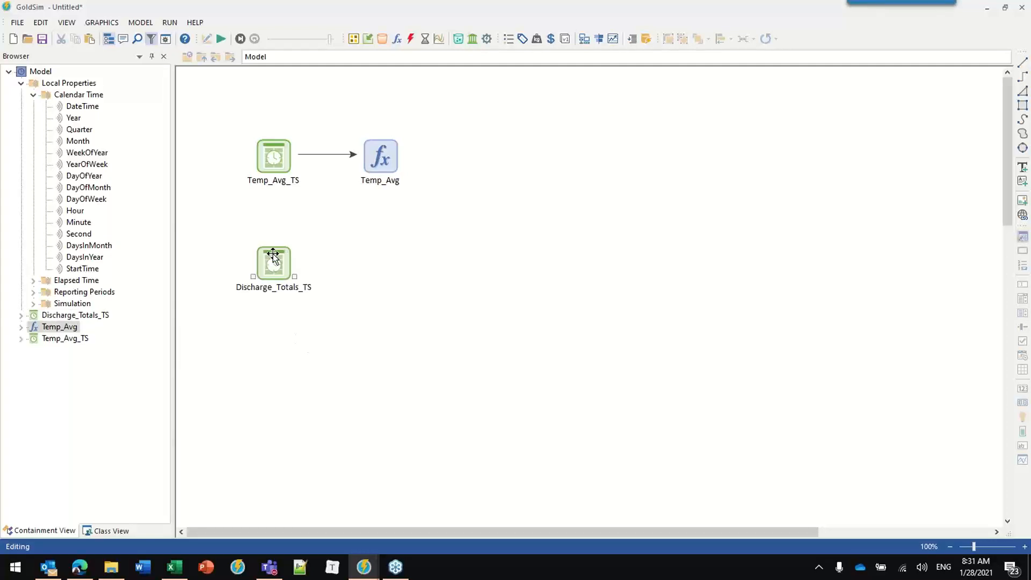
Step: Inspect the Discharge_Totals_TS definition and its monthly discharge records starting in January 1946
{"action": "left_click", "coordinate": [275, 257]}
{"action": "double_click", "coordinate": [276, 257]}
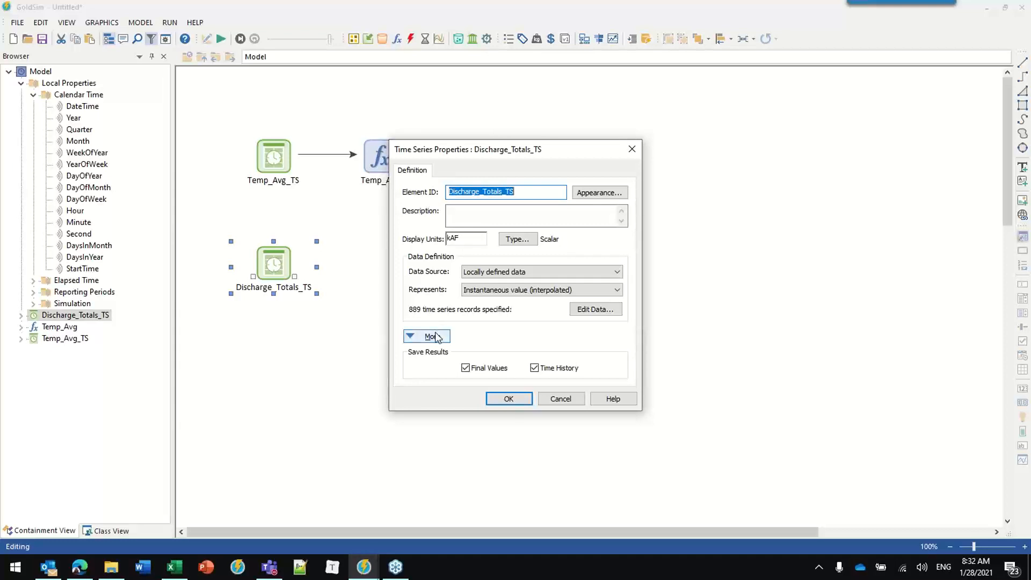
{"action": "left_click", "coordinate": [595, 309]}
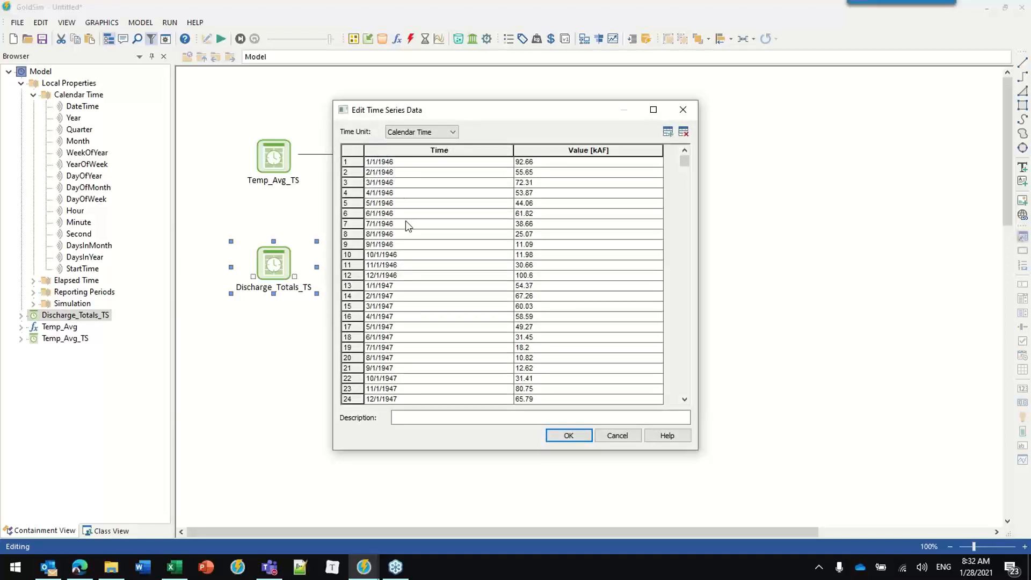
{"action": "left_click", "coordinate": [541, 164]}
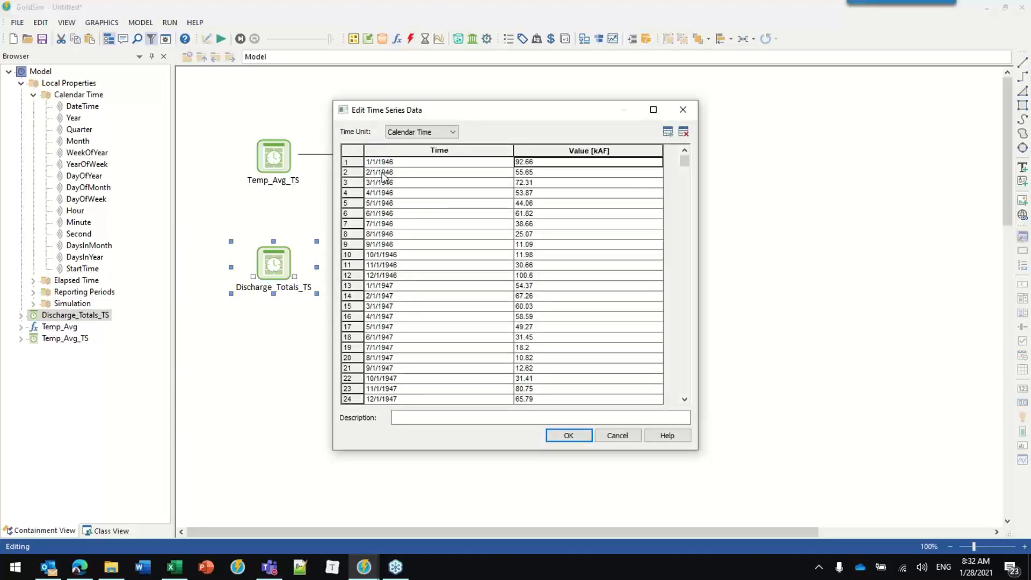
{"action": "left_click", "coordinate": [568, 442]}
{"action": "left_click", "coordinate": [504, 398]}
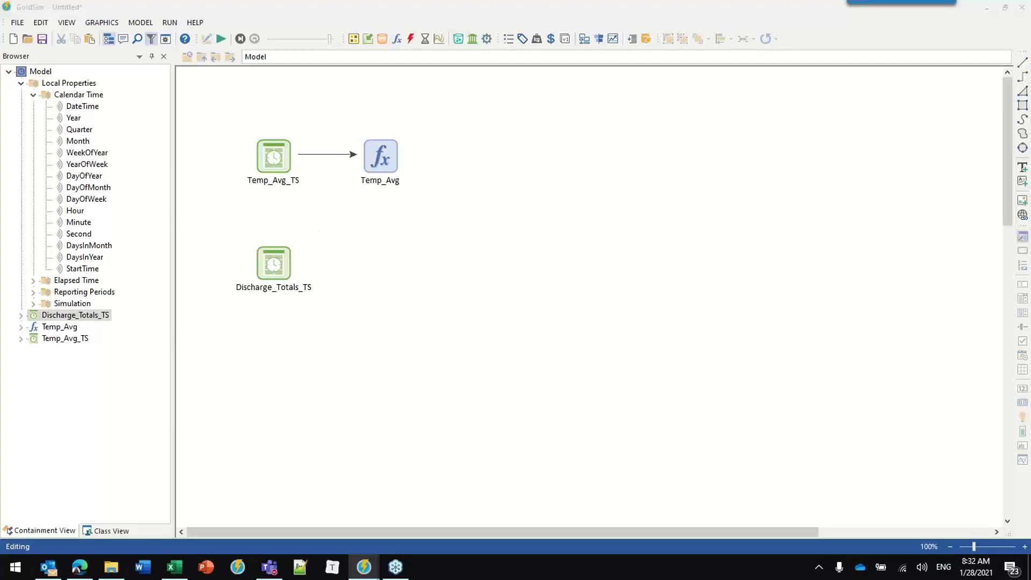
Step: Add an Expression element beneath Temp_Avg and name it Discharge_Rate_wrong
{"action": "left_click", "coordinate": [398, 40]}
{"action": "left_click", "coordinate": [424, 52]}
{"action": "left_click", "coordinate": [392, 258]}
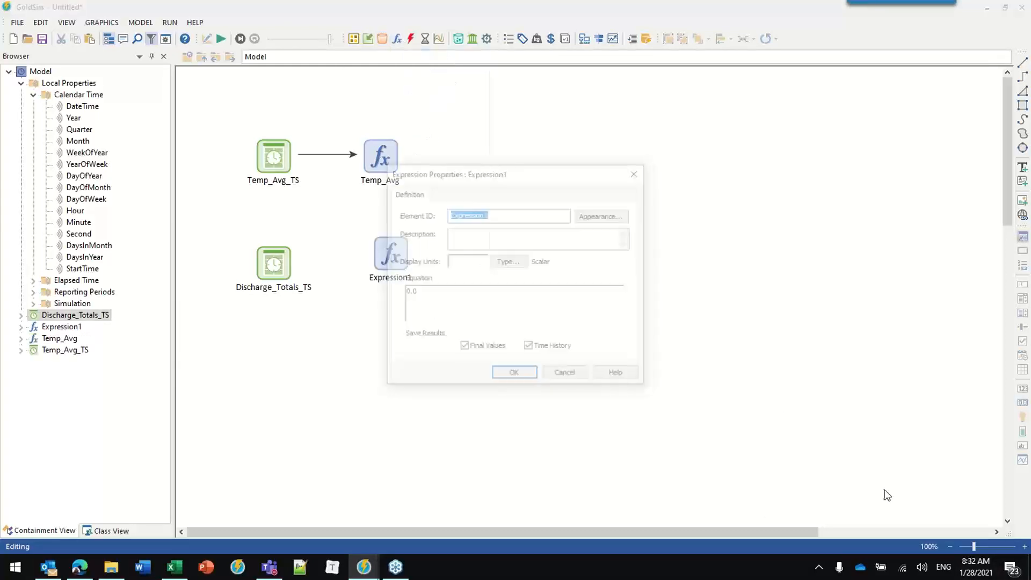
{"action": "type", "text": "Dis"}
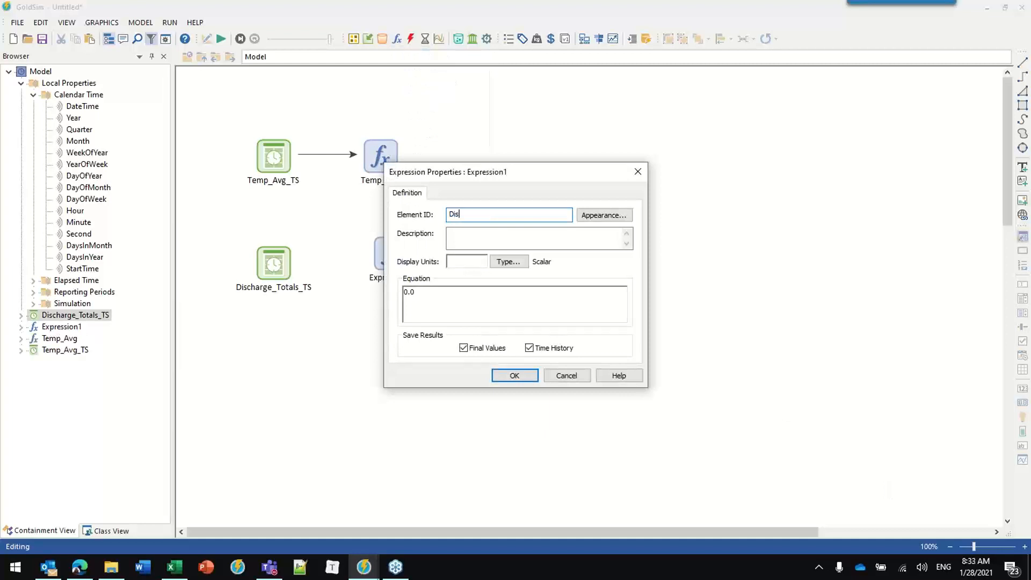
{"action": "type", "text": "charge_"}
{"action": "key", "text": "BackSpace"}
{"action": "type", "text": "Rate_wrong"}
Step: Set the display units of Discharge_Rate_wrong to kAF/mon, accept the average-month unit, and save the expression
{"action": "left_click", "coordinate": [454, 263]}
{"action": "left_click_drag", "start_coordinate": [489, 179], "coordinate": [541, 193]}
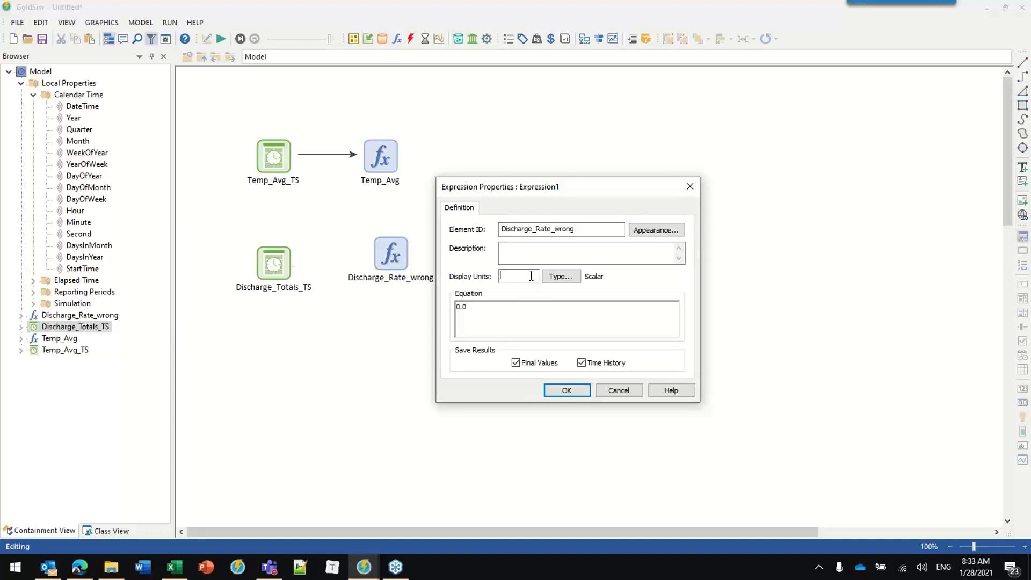
{"action": "type", "text": "kAF/mon"}
{"action": "left_click_drag", "start_coordinate": [521, 188], "coordinate": [534, 149]}
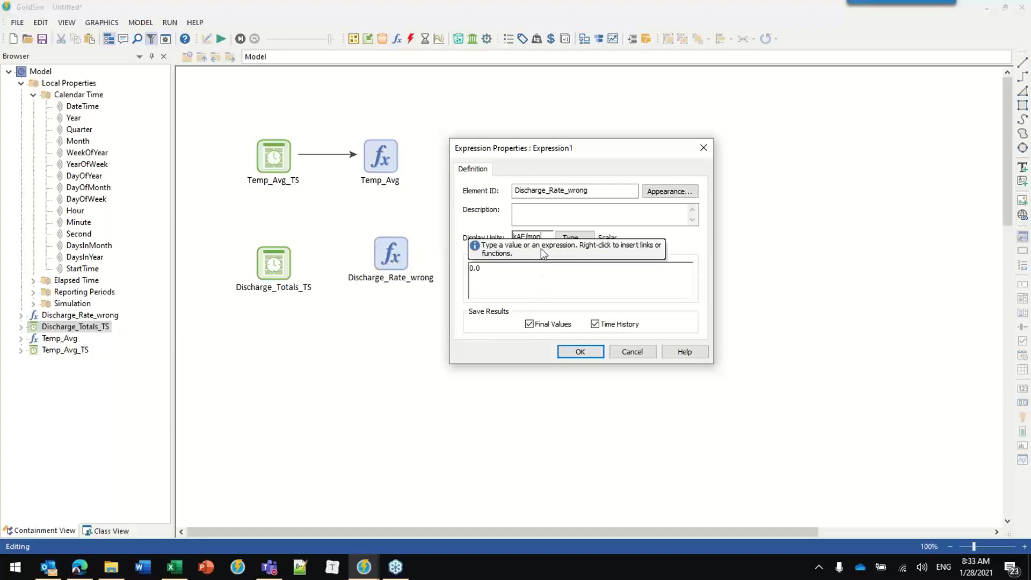
{"action": "left_click", "coordinate": [501, 272]}
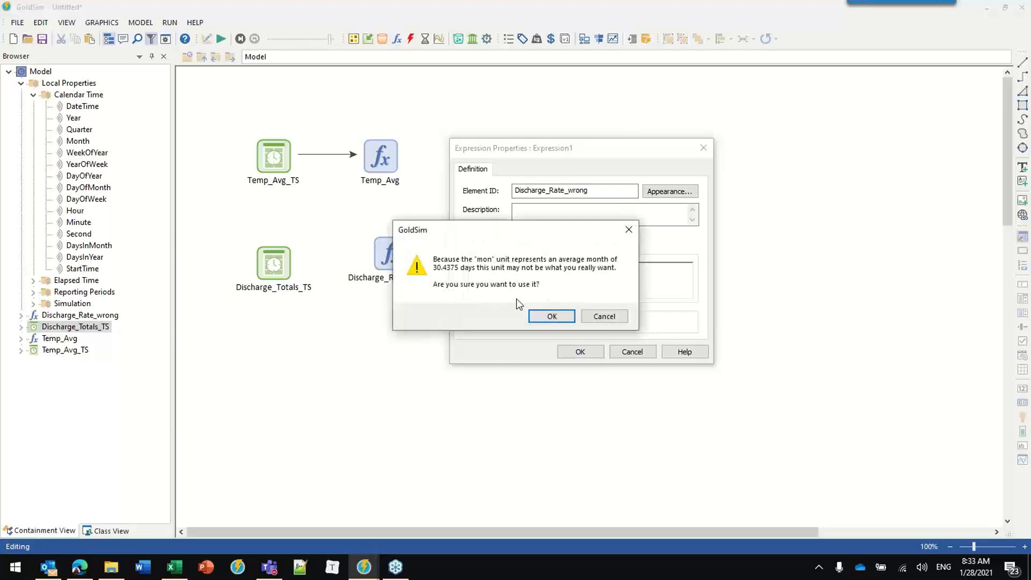
{"action": "left_click_drag", "start_coordinate": [548, 236], "coordinate": [575, 211]}
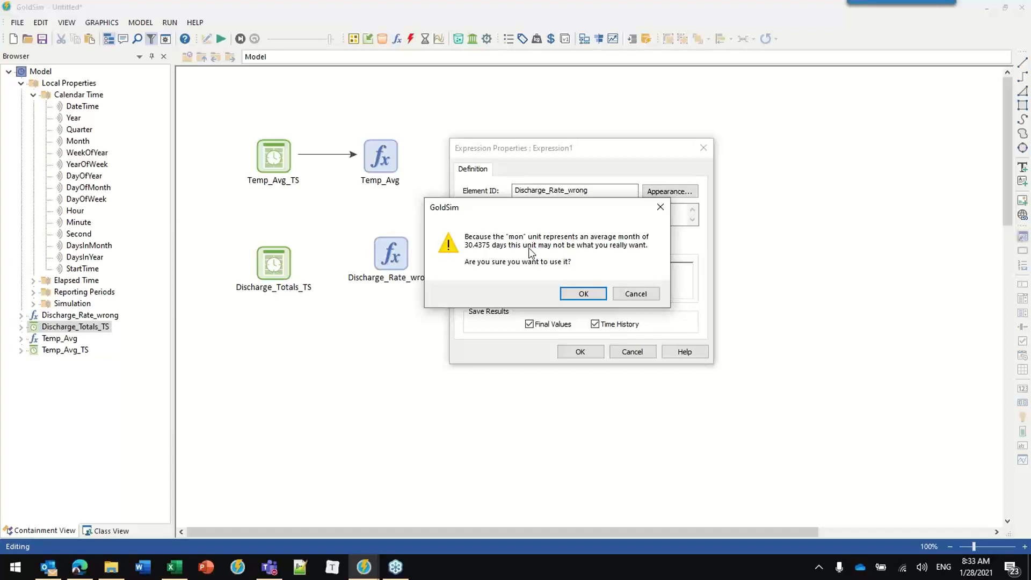
{"action": "left_click", "coordinate": [584, 294]}
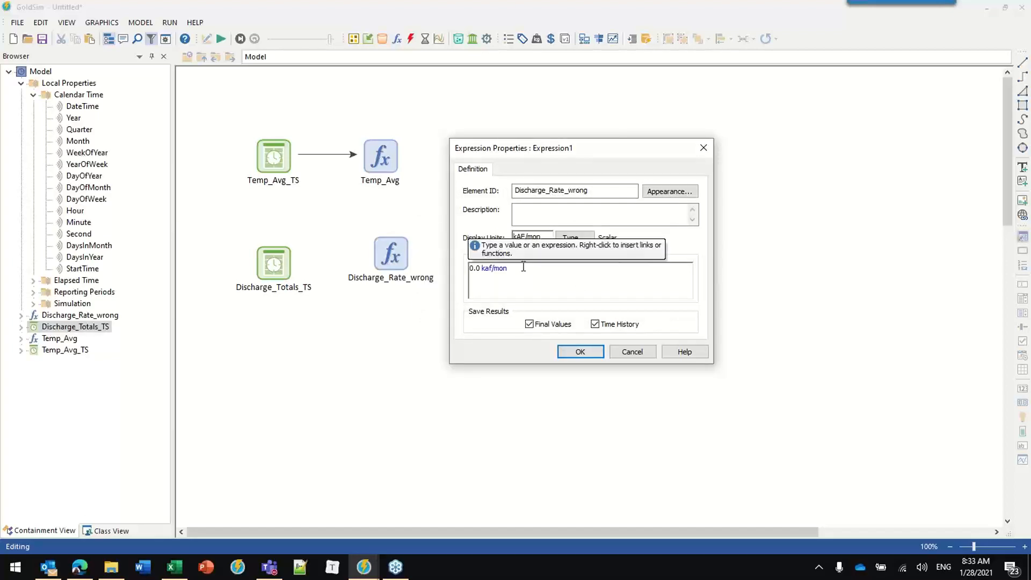
{"action": "left_click", "coordinate": [586, 352]}
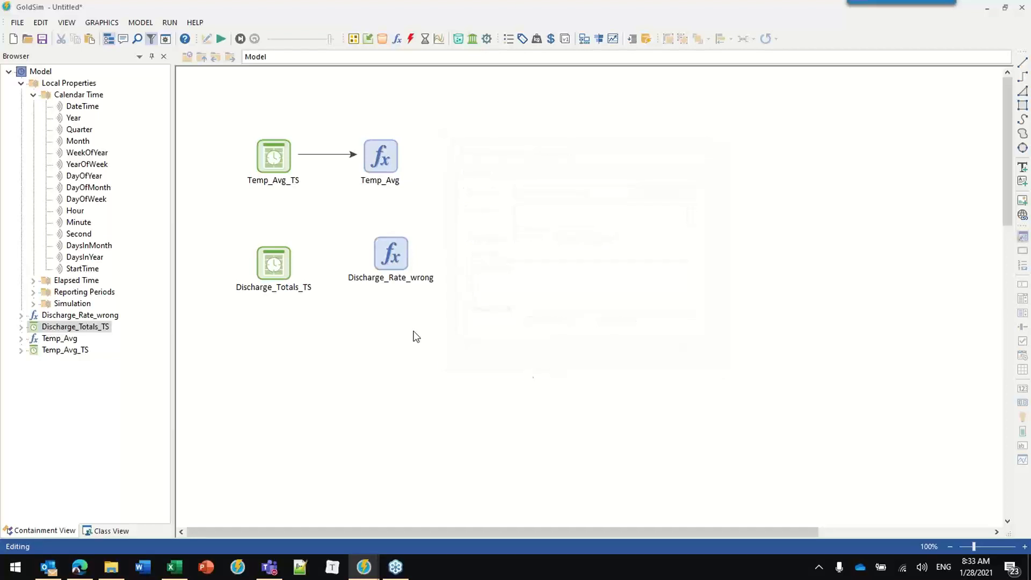
Step: Review the February 1946 discharge total in the Discharge_Totals_TS time series data
{"action": "left_click", "coordinate": [273, 264]}
{"action": "double_click", "coordinate": [273, 265]}
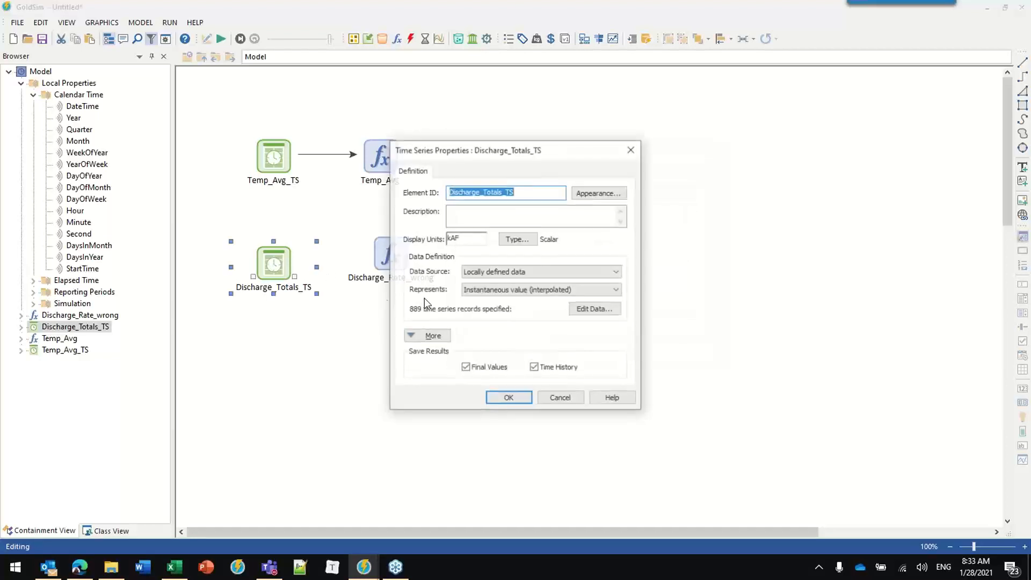
{"action": "left_click", "coordinate": [590, 310]}
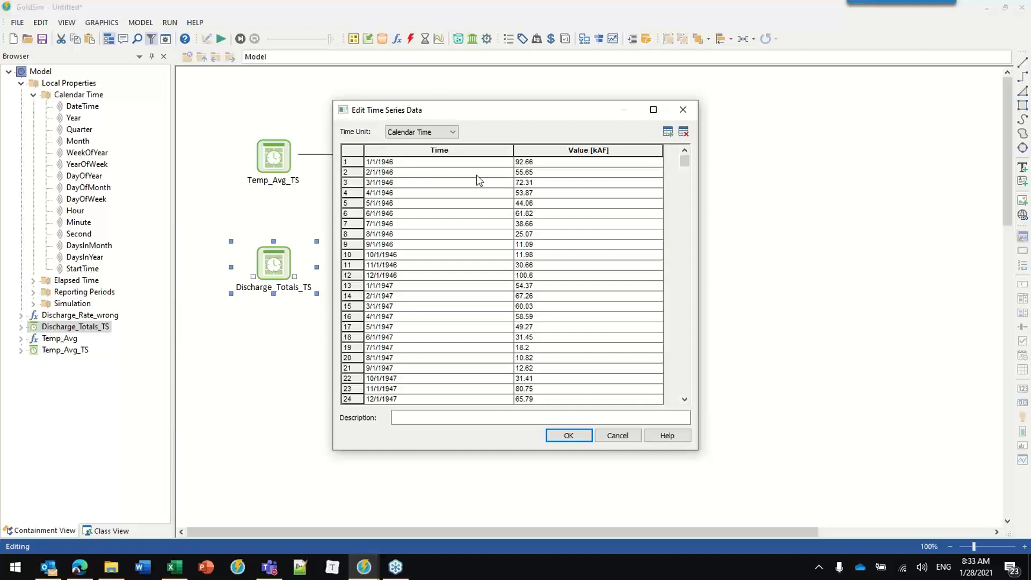
{"action": "left_click", "coordinate": [520, 176]}
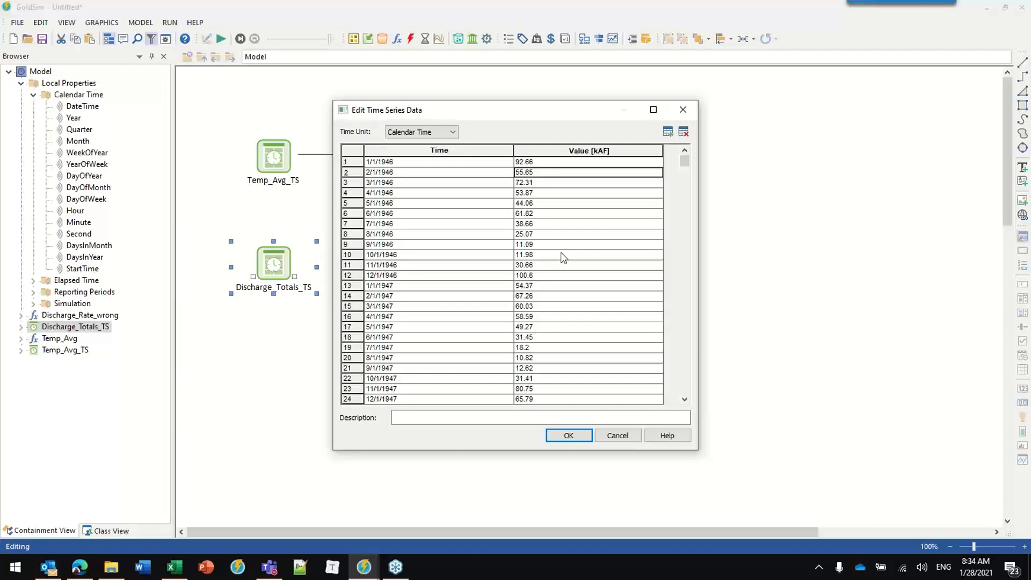
{"action": "left_click", "coordinate": [567, 434]}
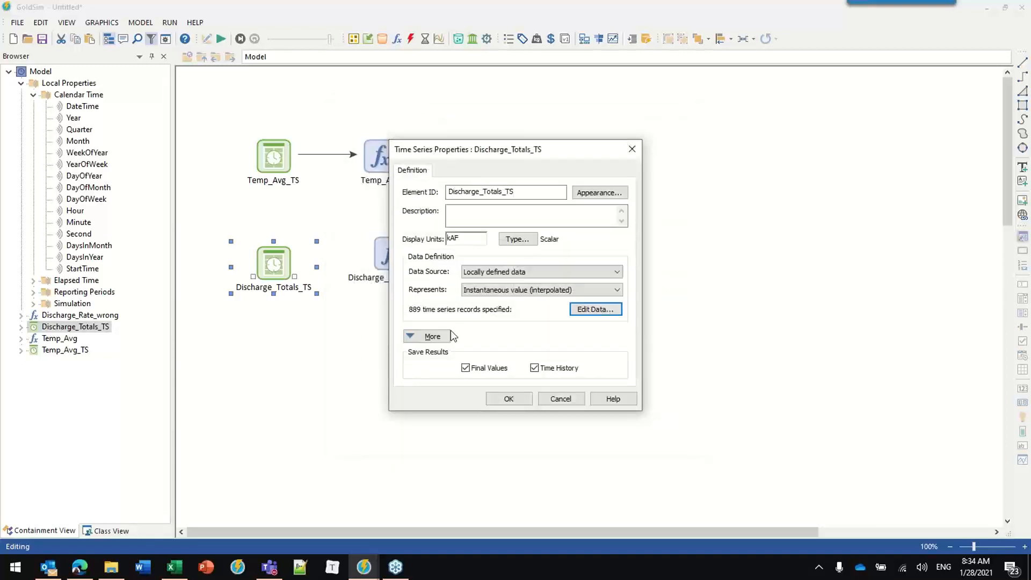
{"action": "left_click", "coordinate": [510, 400]}
Step: Define Discharge_Rate_wrong as Discharge_Totals_TS / 1 mon and align the element with Discharge_Totals_TS
{"action": "double_click", "coordinate": [391, 252]}
{"action": "left_click_drag", "start_coordinate": [552, 144], "coordinate": [596, 128]}
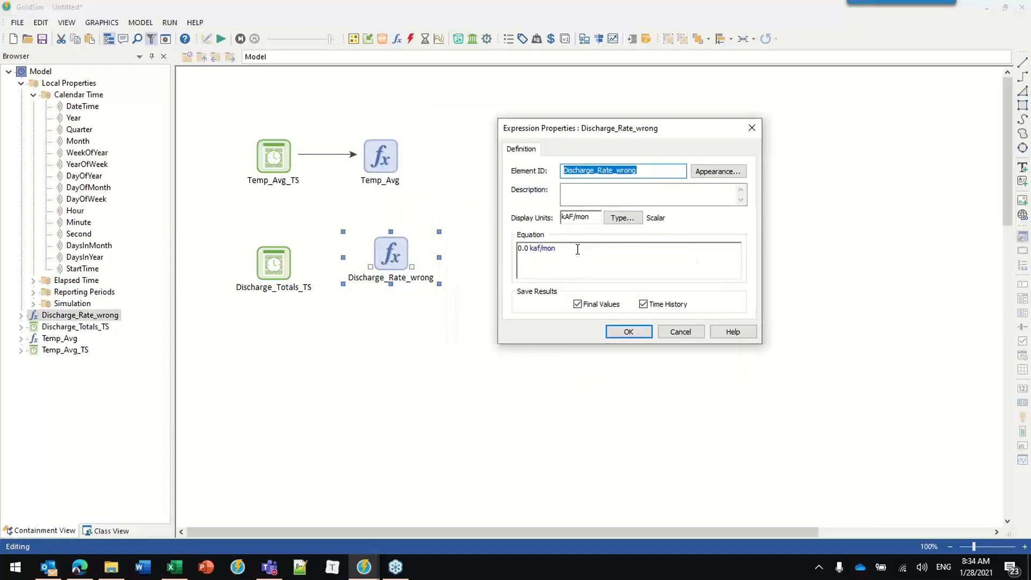
{"action": "left_click_drag", "start_coordinate": [576, 249], "coordinate": [450, 431]}
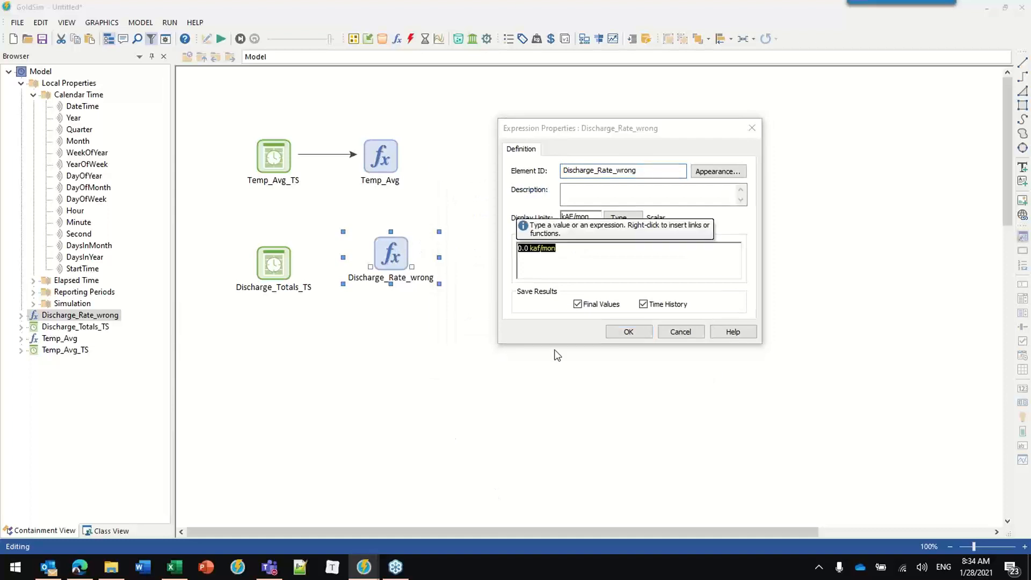
{"action": "type", "text": "di"}
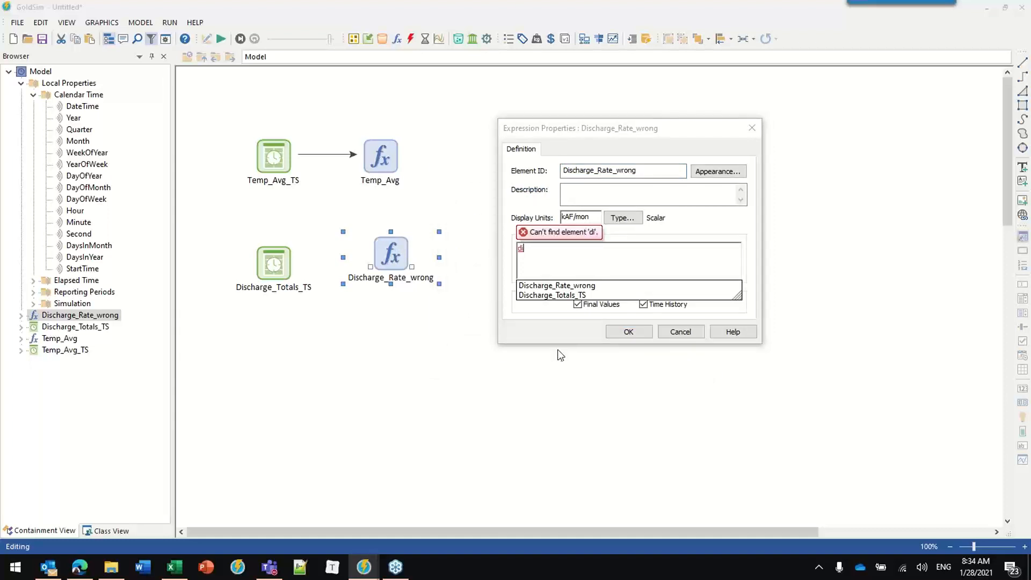
{"action": "double_click", "coordinate": [575, 295]}
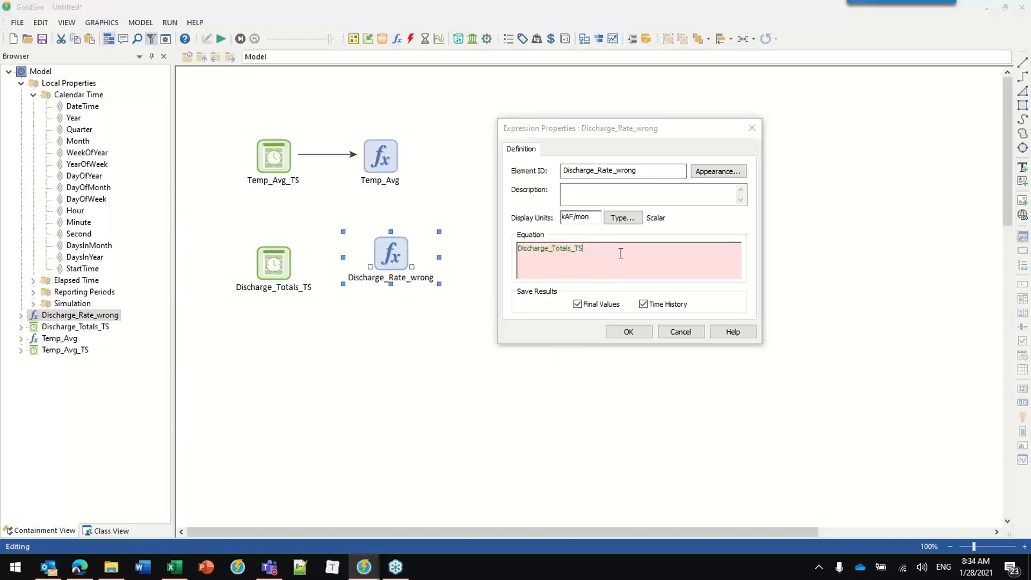
{"action": "type", "text": "/ 1 mon"}
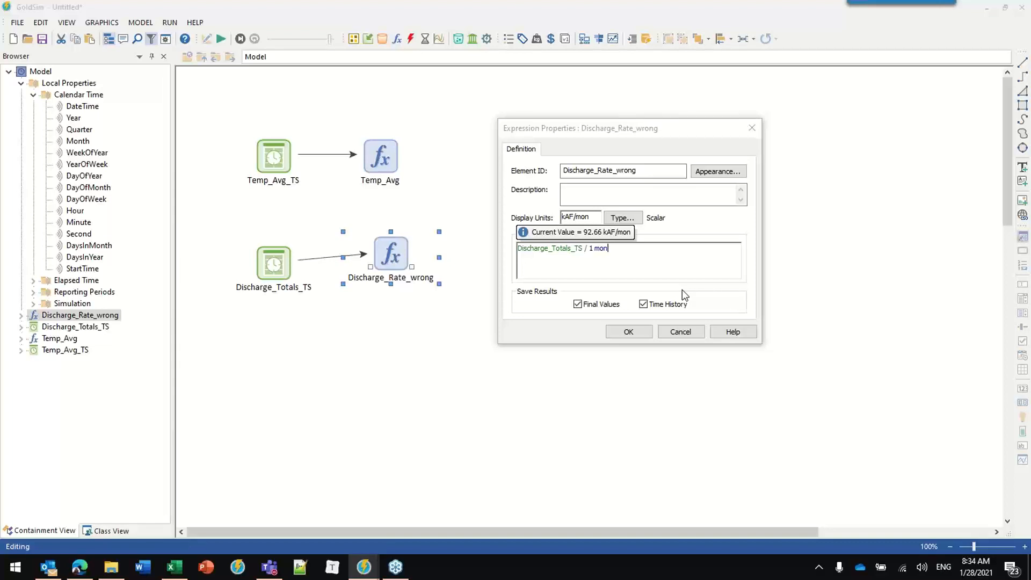
{"action": "left_click", "coordinate": [629, 333]}
{"action": "left_click_drag", "start_coordinate": [390, 257], "coordinate": [382, 266]}
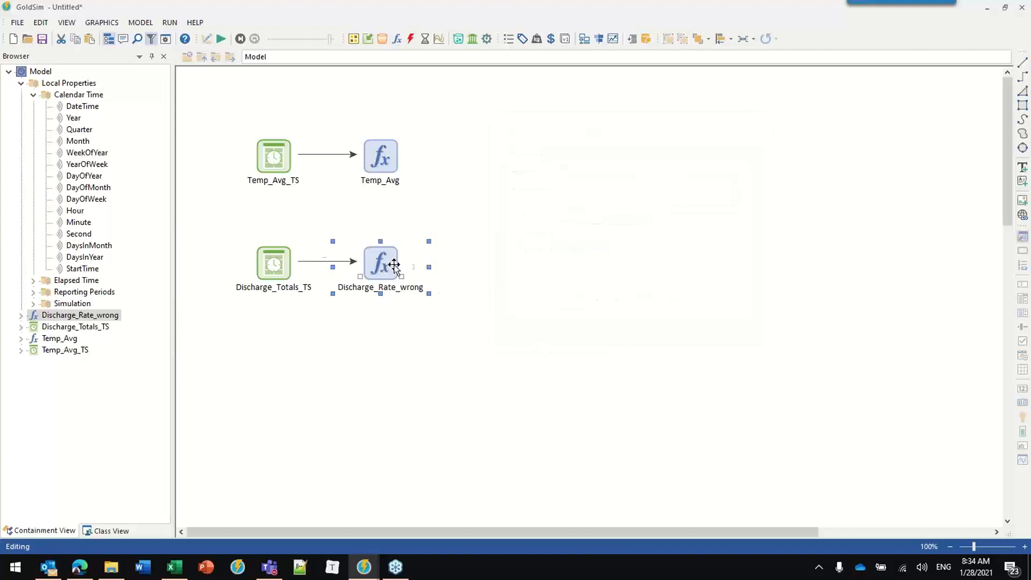
Step: Add a Time History Result element to the right of Discharge_Rate_wrong and begin its name with "Discharge"
{"action": "left_click", "coordinate": [503, 249]}
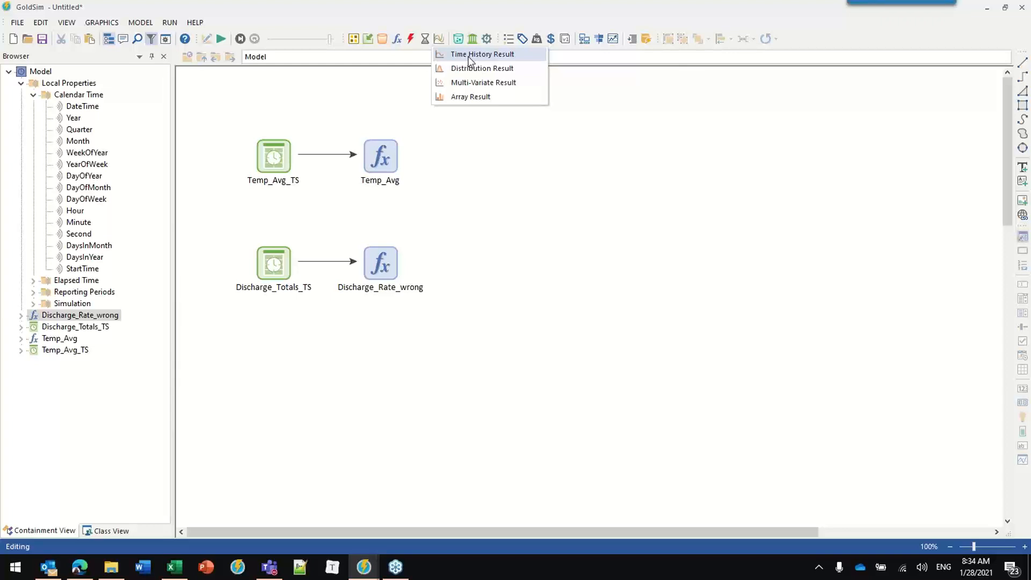
{"action": "left_click", "coordinate": [472, 54]}
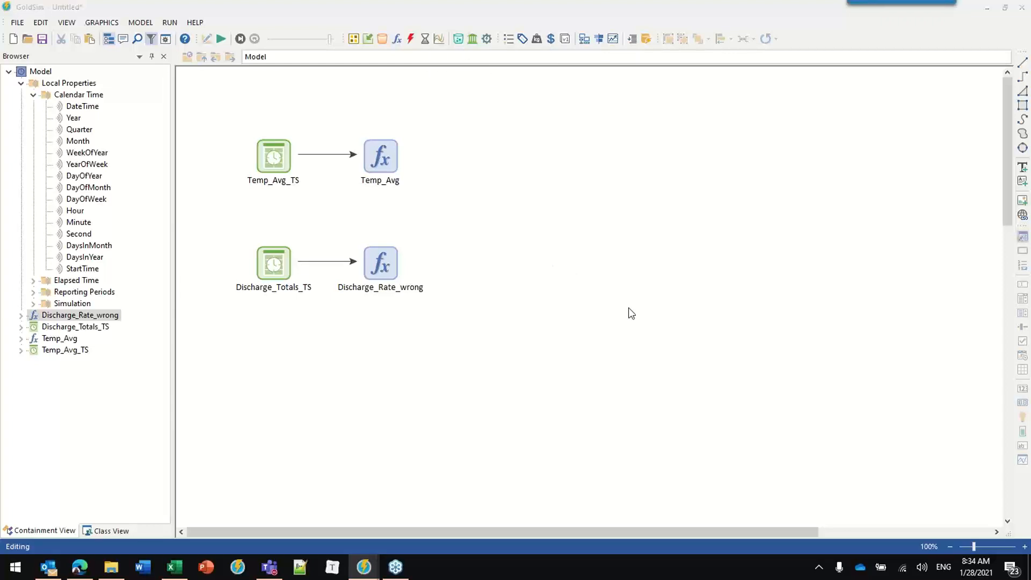
{"action": "left_click", "coordinate": [629, 311]}
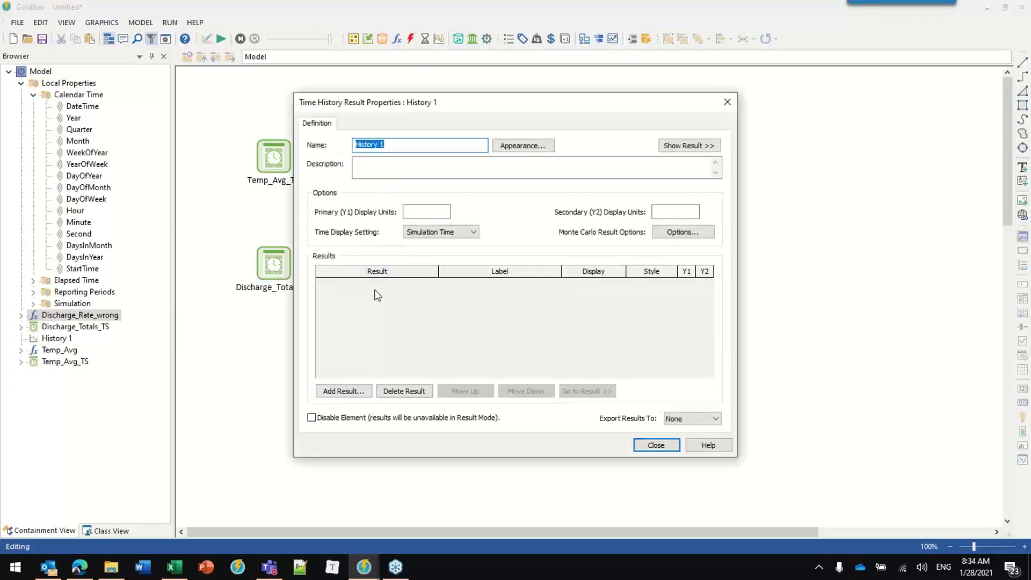
{"action": "type", "text": "Discharge"}
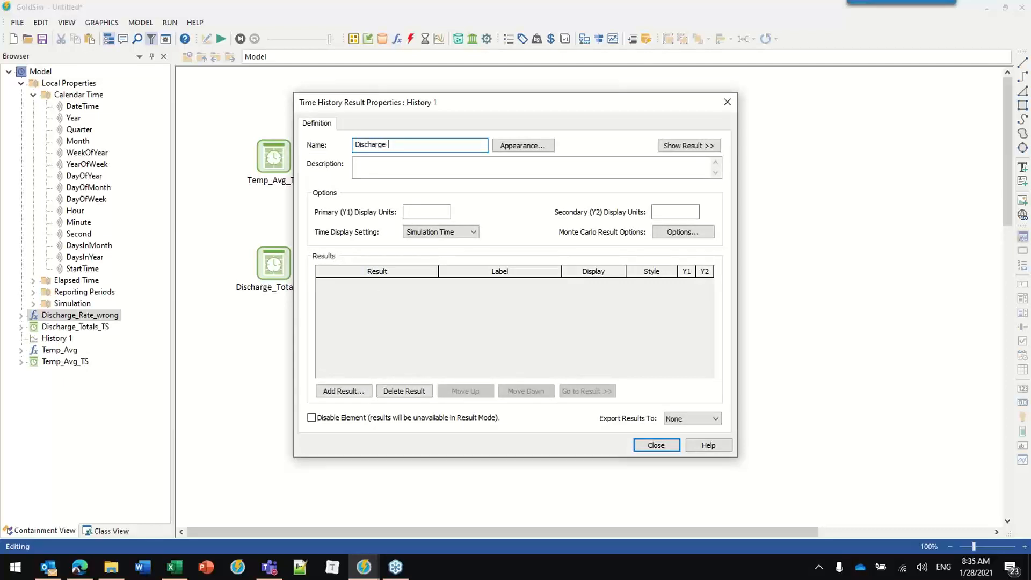
Step: Name the time history result Discharge History and add the Discharge_Rate_wrong output as its result
{"action": "type", "text": " History"}
{"action": "left_click", "coordinate": [337, 392]}
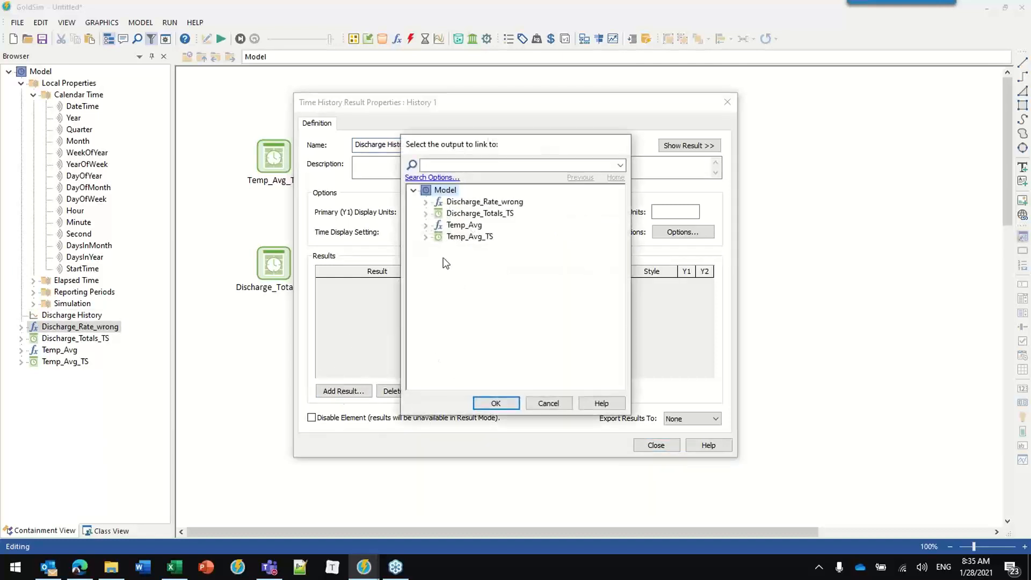
{"action": "left_click", "coordinate": [478, 202]}
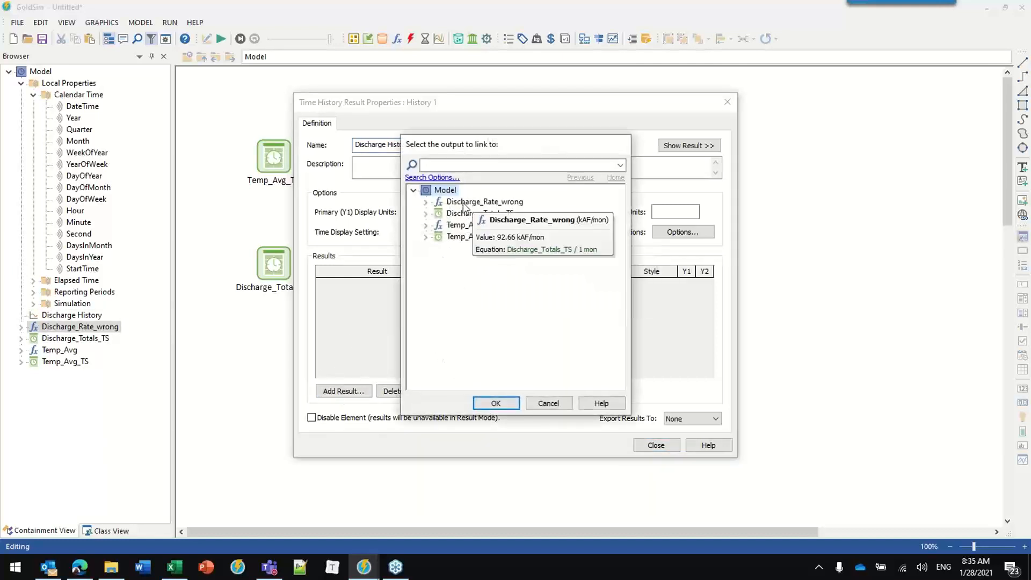
{"action": "left_click", "coordinate": [505, 403]}
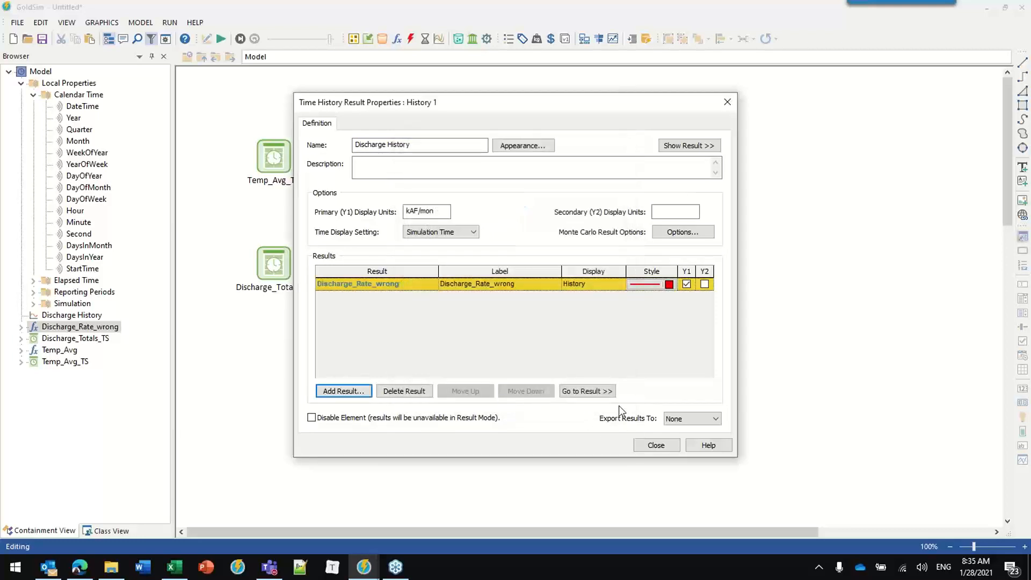
Step: Try to switch the Discharge History time display setting to Reporting Periods and close its properties
{"action": "left_click", "coordinate": [457, 232]}
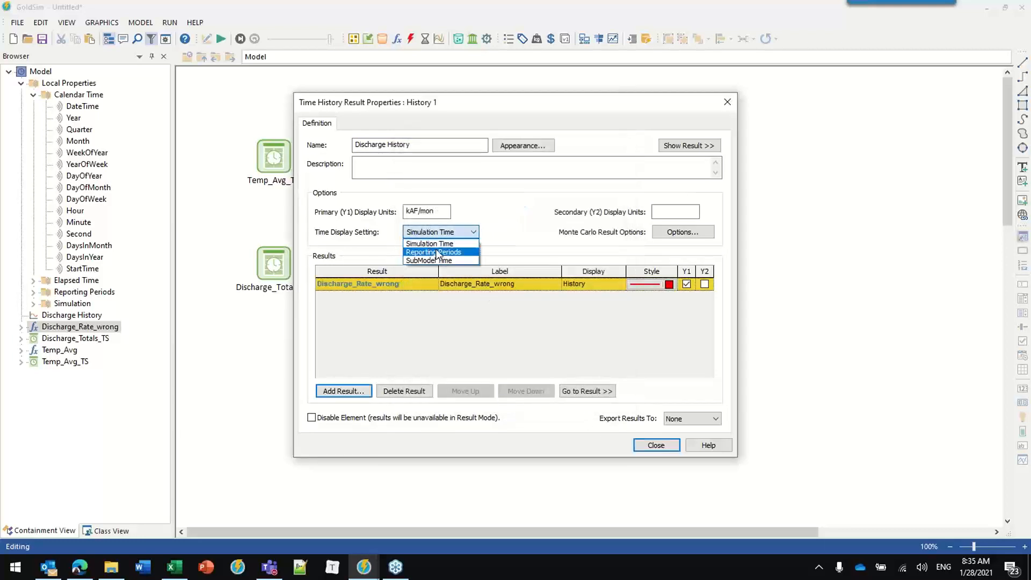
{"action": "left_click", "coordinate": [513, 227]}
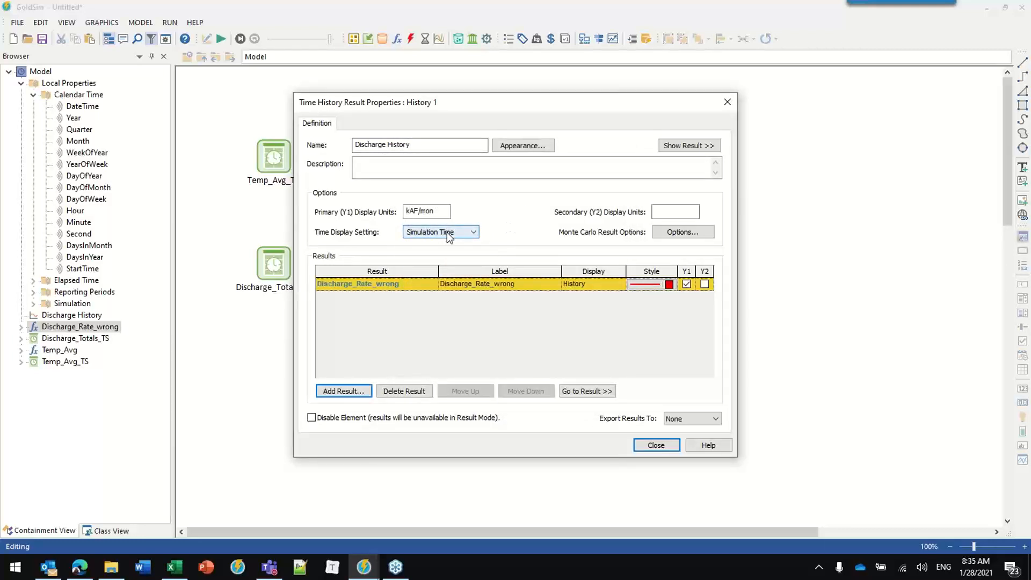
{"action": "left_click", "coordinate": [470, 232]}
{"action": "left_click", "coordinate": [451, 251]}
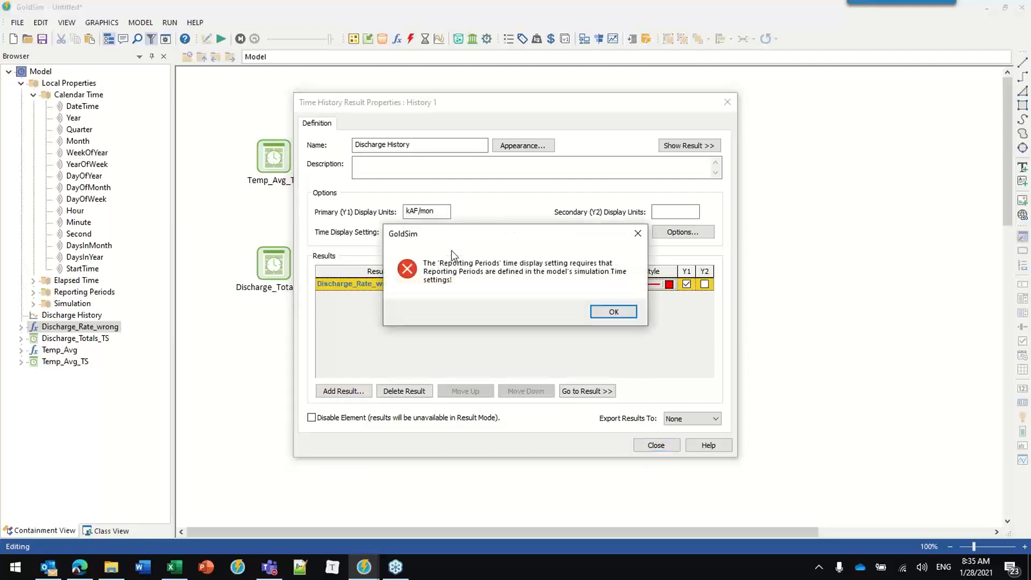
{"action": "left_click", "coordinate": [592, 311]}
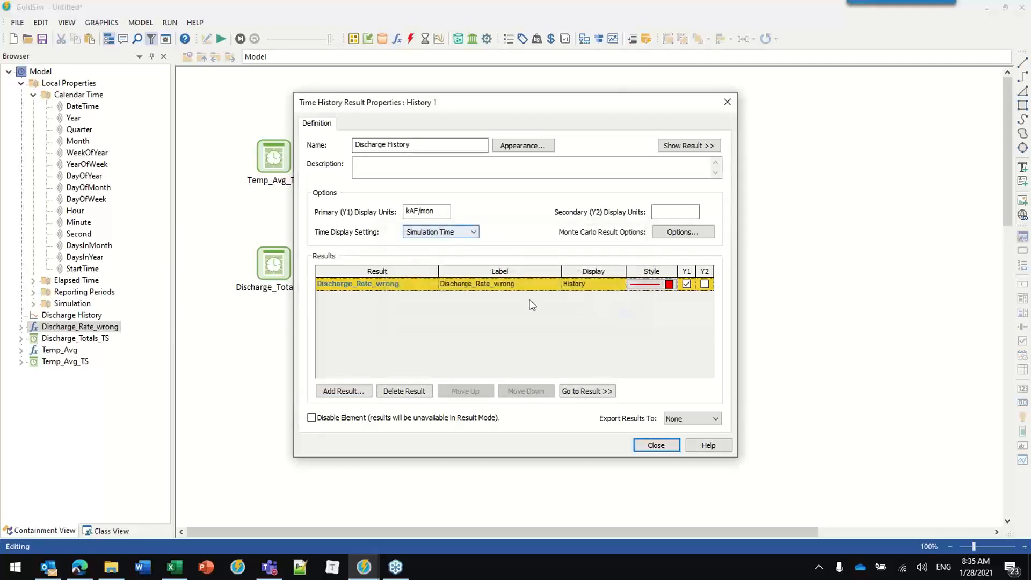
{"action": "left_click", "coordinate": [654, 448]}
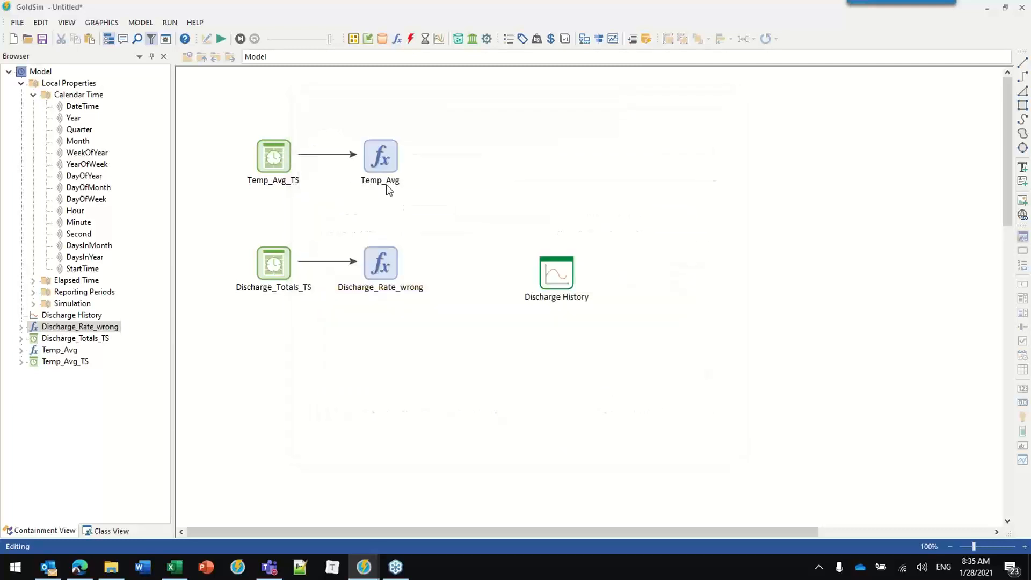
Step: Set the basic timestep to Days in the simulation time settings
{"action": "left_click", "coordinate": [167, 38]}
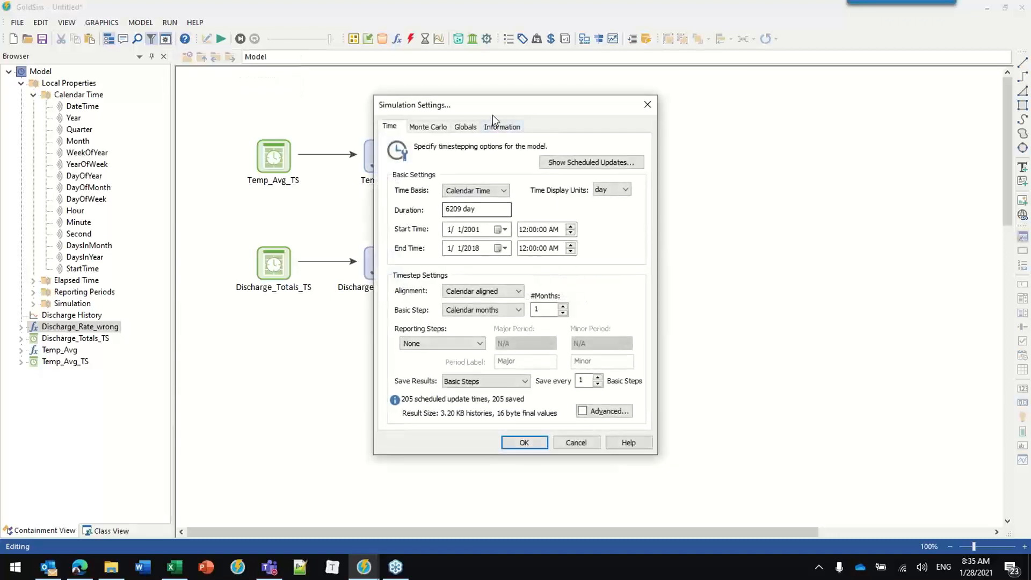
{"action": "left_click_drag", "start_coordinate": [496, 107], "coordinate": [730, 57]}
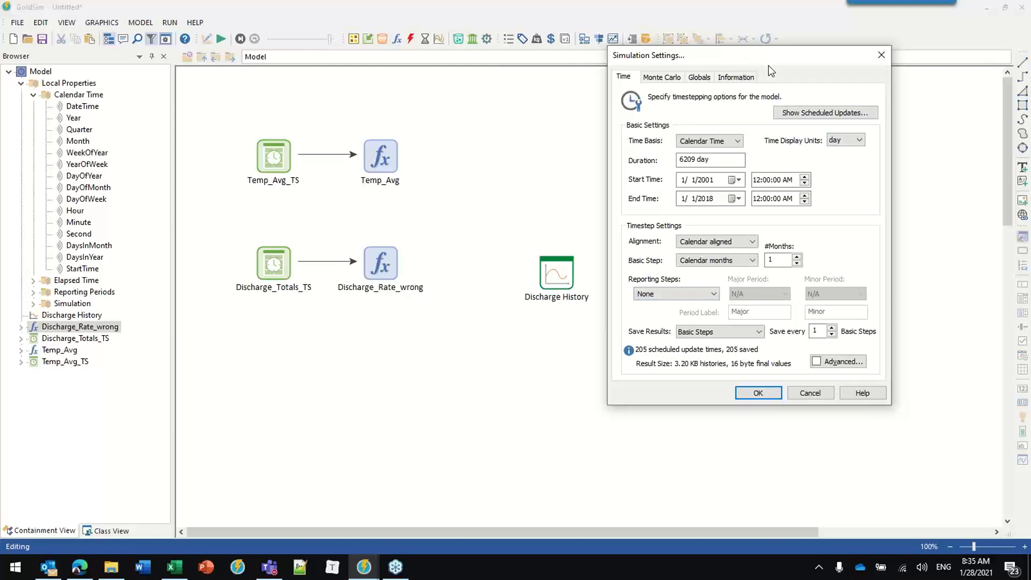
{"action": "left_click", "coordinate": [751, 261]}
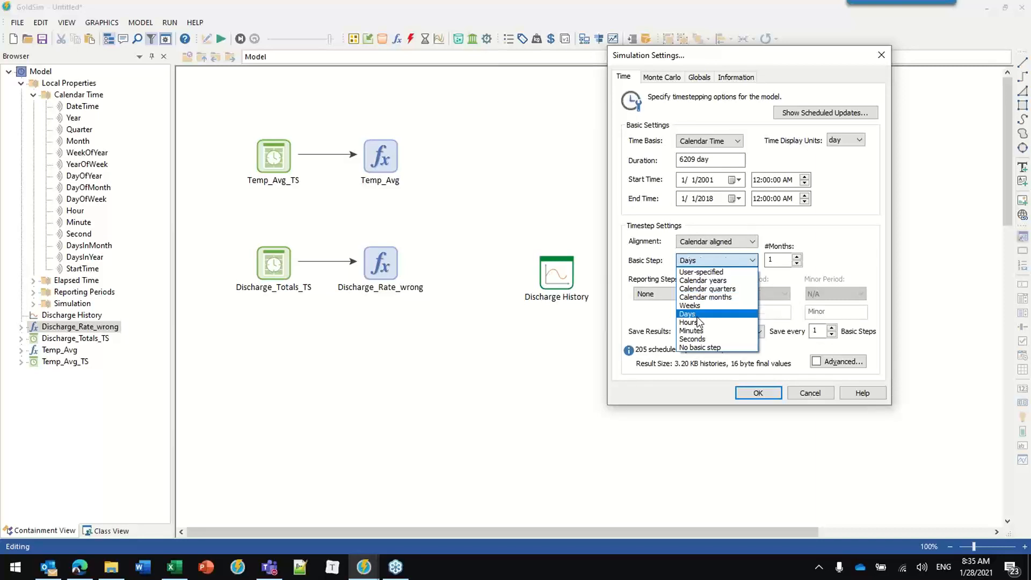
{"action": "left_click", "coordinate": [698, 316]}
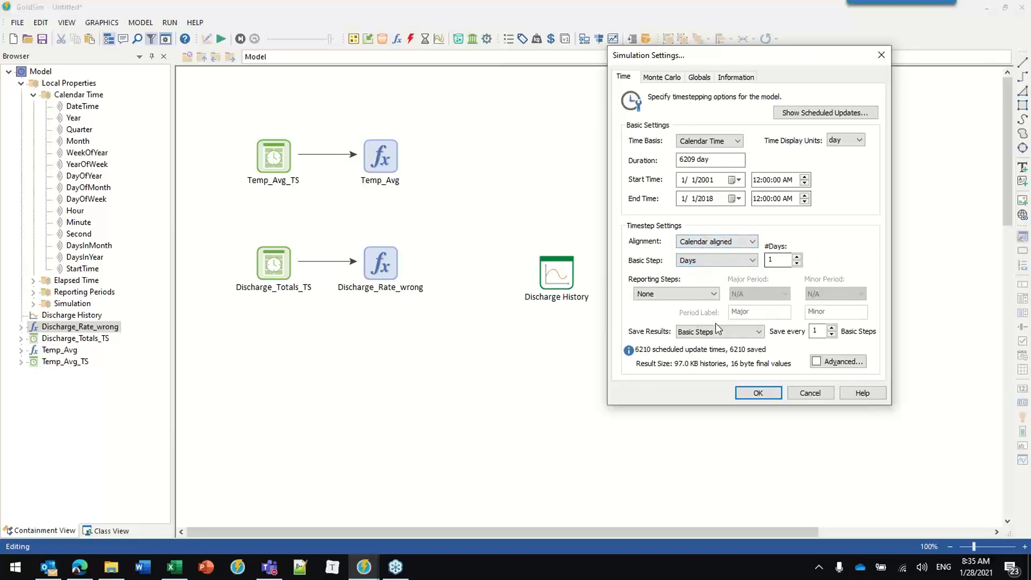
{"action": "left_click", "coordinate": [751, 260]}
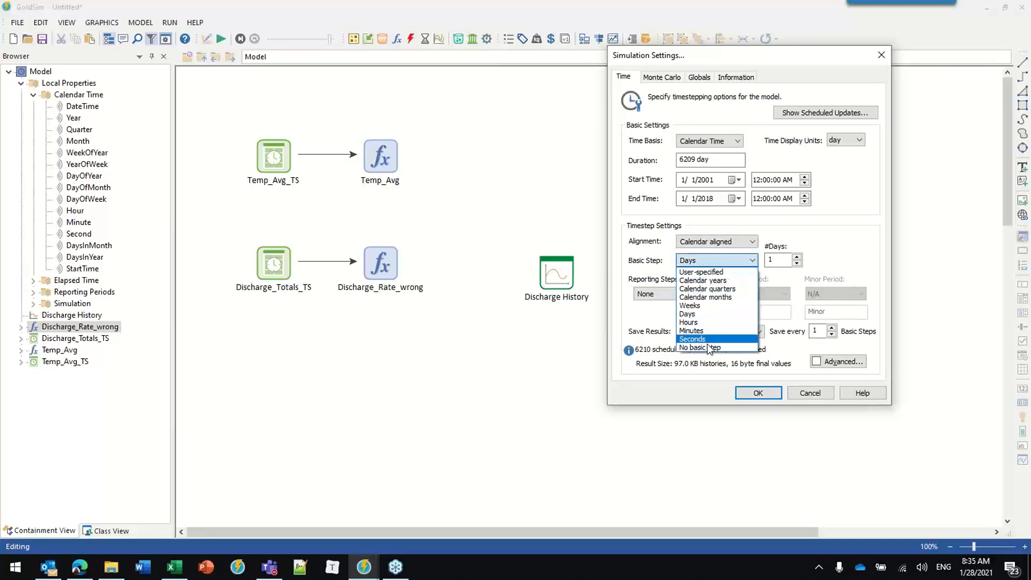
{"action": "left_click", "coordinate": [864, 242]}
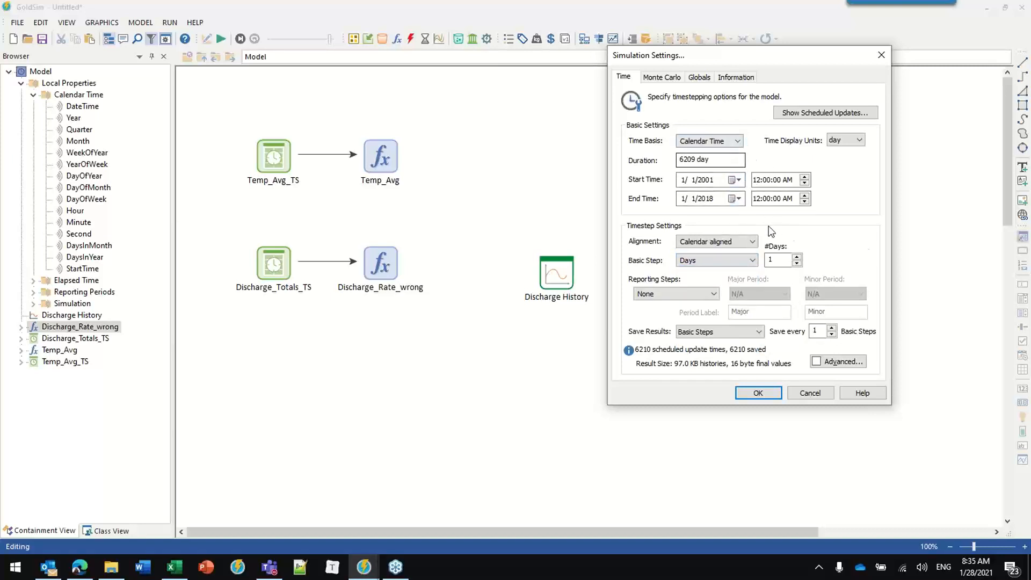
Step: Set the reporting steps to Major & Minor Periods, labelling the annual period Year and the monthly period Month
{"action": "left_click", "coordinate": [684, 297]}
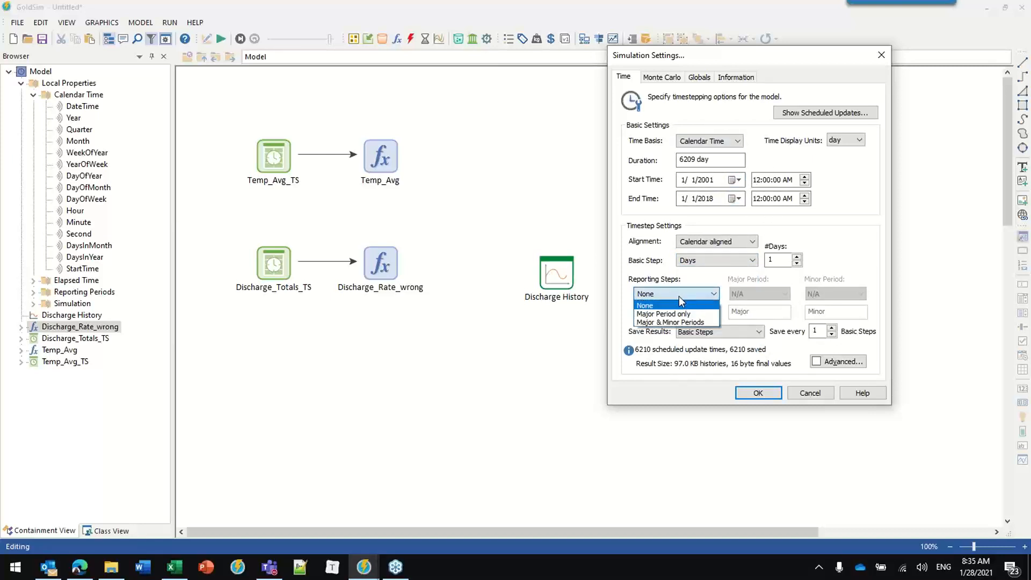
{"action": "left_click", "coordinate": [678, 322]}
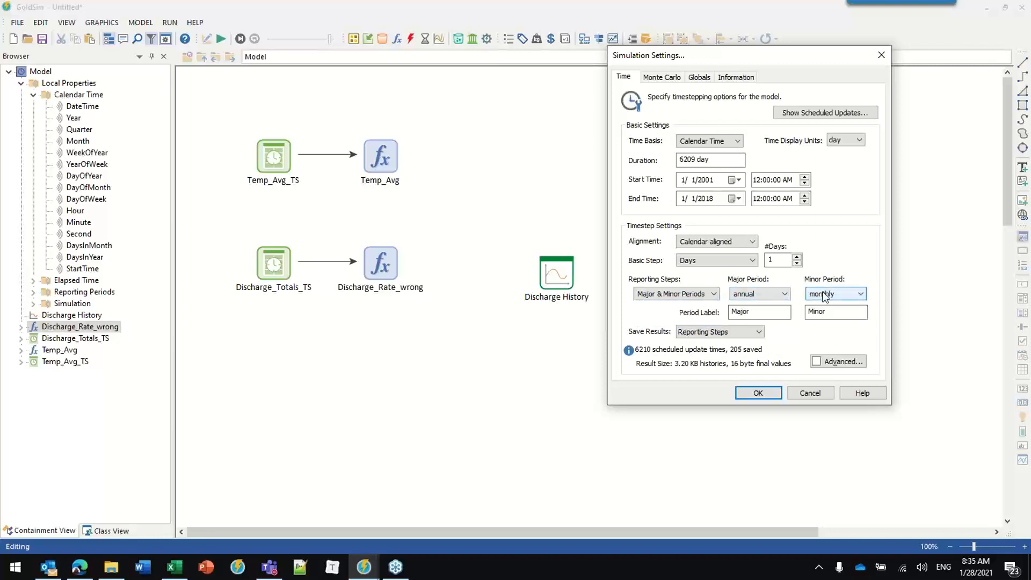
{"action": "left_click", "coordinate": [685, 295]}
{"action": "left_click", "coordinate": [686, 296]}
{"action": "left_click_drag", "start_coordinate": [755, 313], "coordinate": [649, 313]}
{"action": "type", "text": "Year"}
{"action": "key", "text": "Tab"}
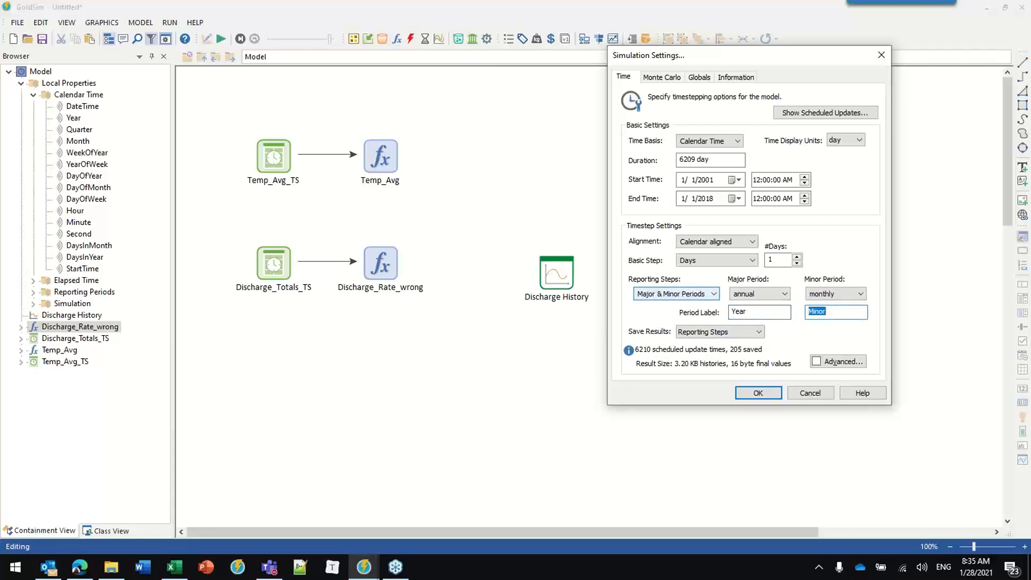
{"action": "type", "text": "Month"}
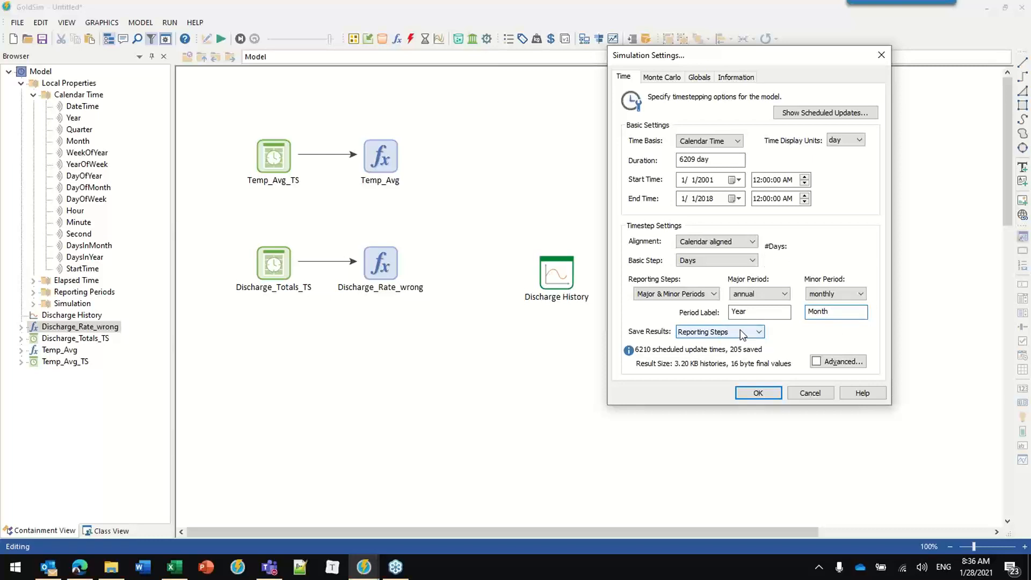
Step: Review the scheduled updates list to see how monthly reporting periods fall among the daily timesteps
{"action": "left_click", "coordinate": [828, 114]}
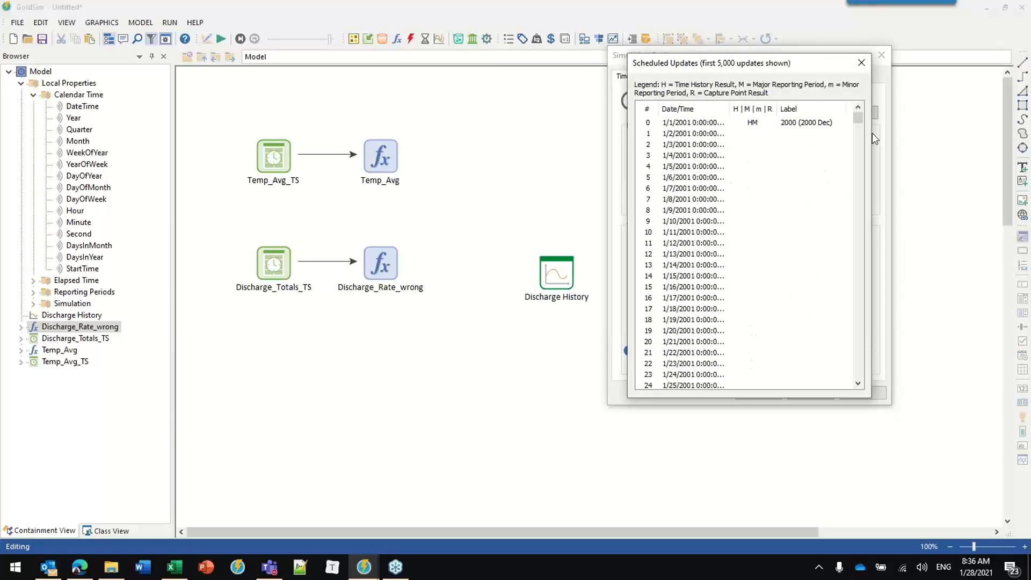
{"action": "left_click_drag", "start_coordinate": [857, 123], "coordinate": [857, 128]}
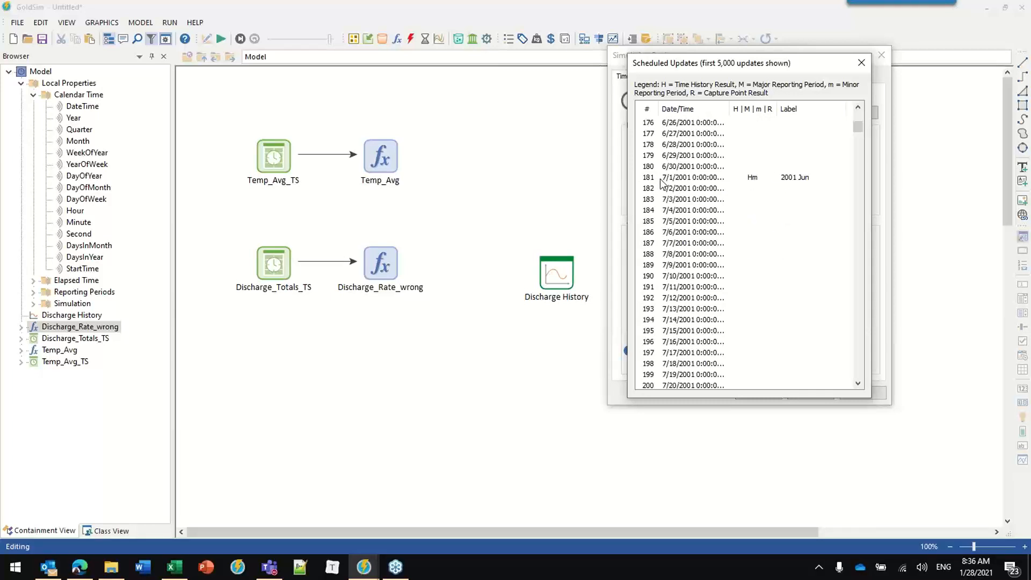
{"action": "left_click", "coordinate": [857, 233]}
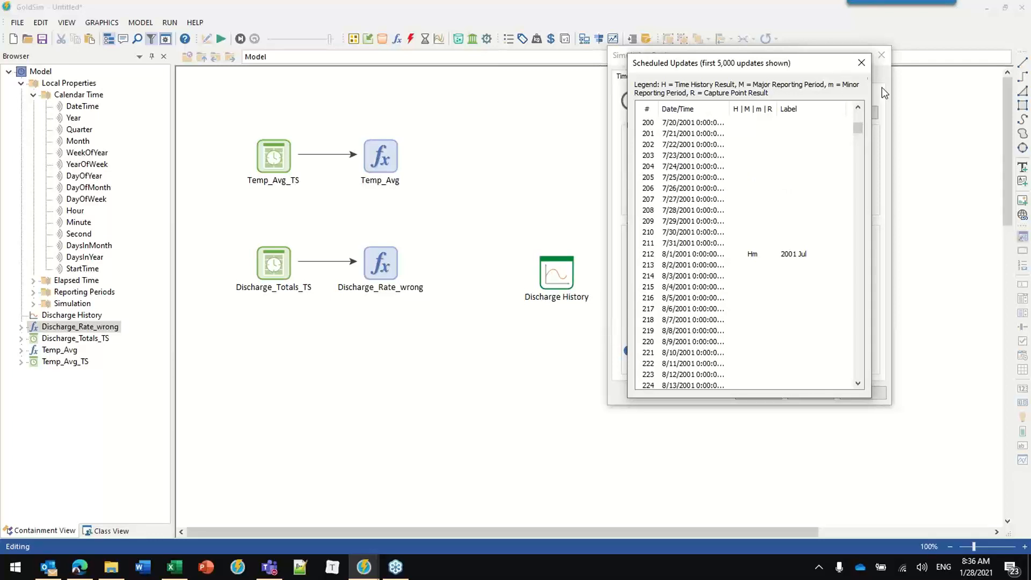
{"action": "left_click", "coordinate": [861, 63]}
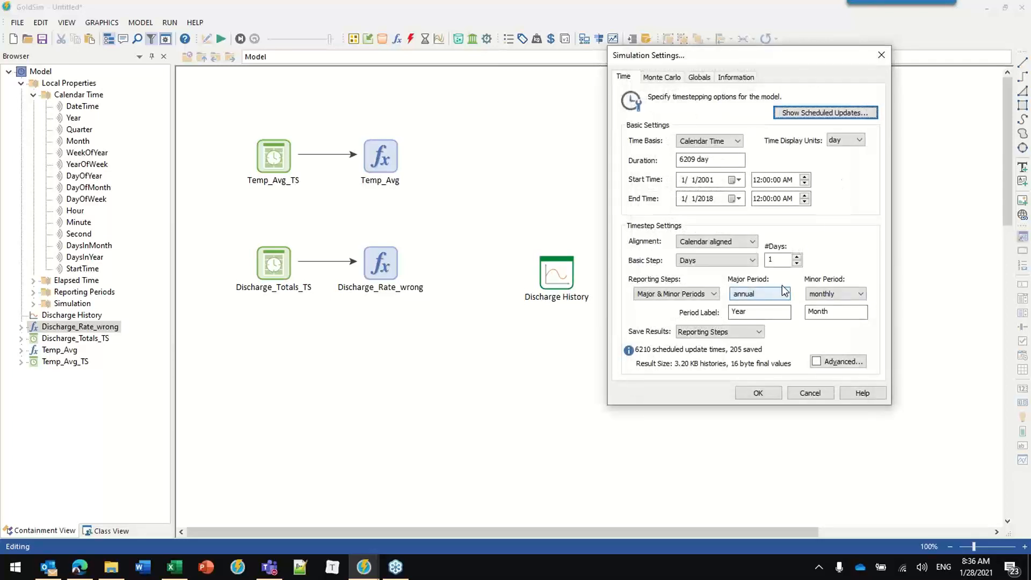
Step: Keep results saved at Reporting Steps and apply the simulation settings
{"action": "left_click", "coordinate": [748, 332]}
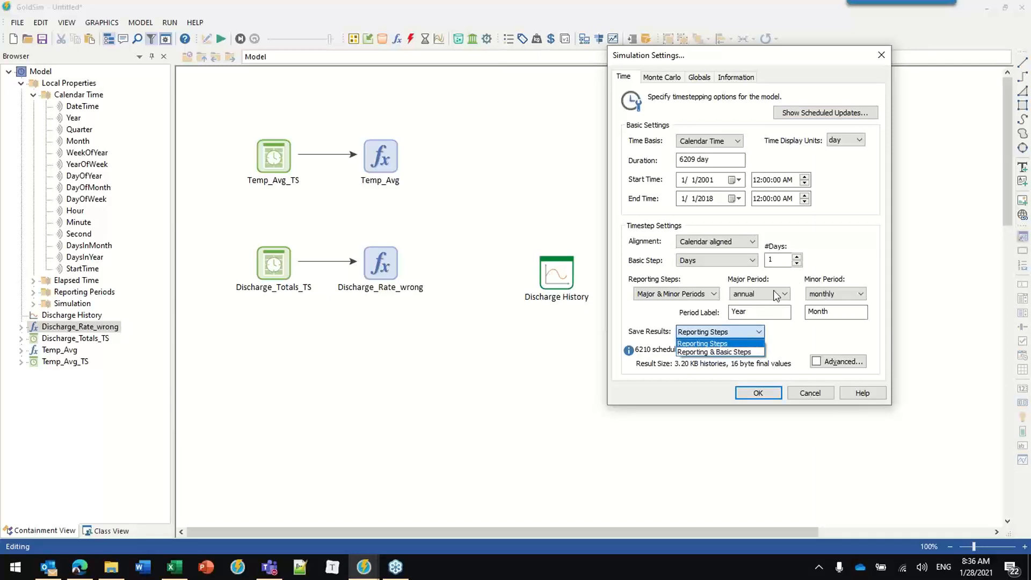
{"action": "left_click", "coordinate": [782, 328]}
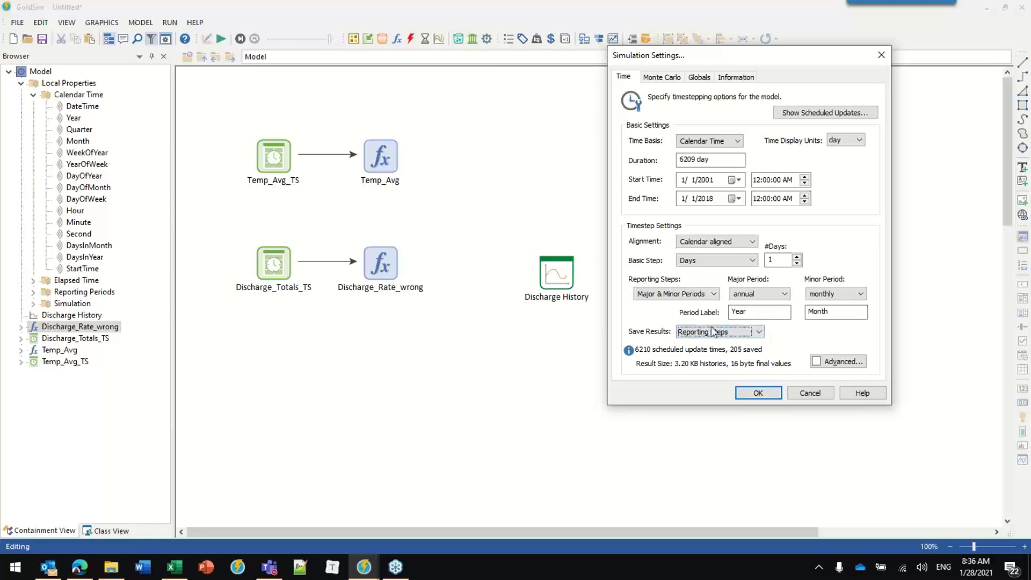
{"action": "left_click", "coordinate": [752, 393]}
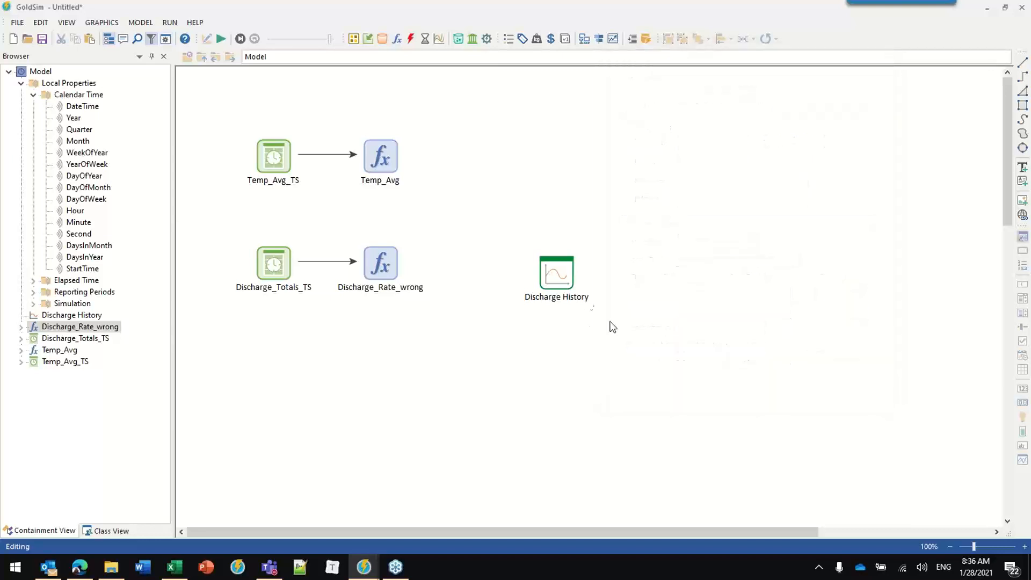
Step: Set the Discharge History result's time display setting to Reporting Periods
{"action": "double_click", "coordinate": [556, 270]}
{"action": "left_click_drag", "start_coordinate": [557, 107], "coordinate": [737, 69]}
{"action": "left_click", "coordinate": [602, 193]}
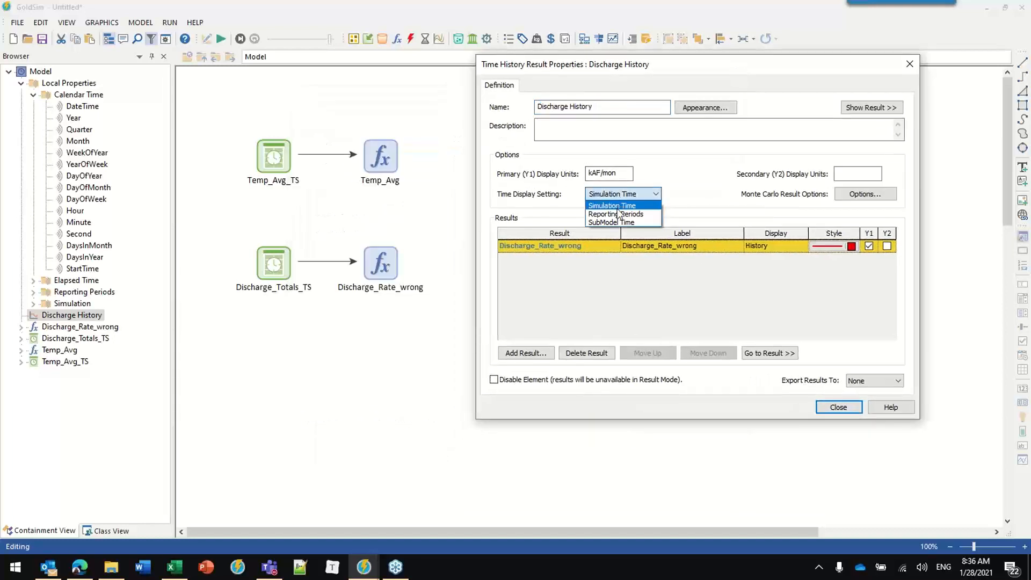
{"action": "left_click", "coordinate": [617, 211]}
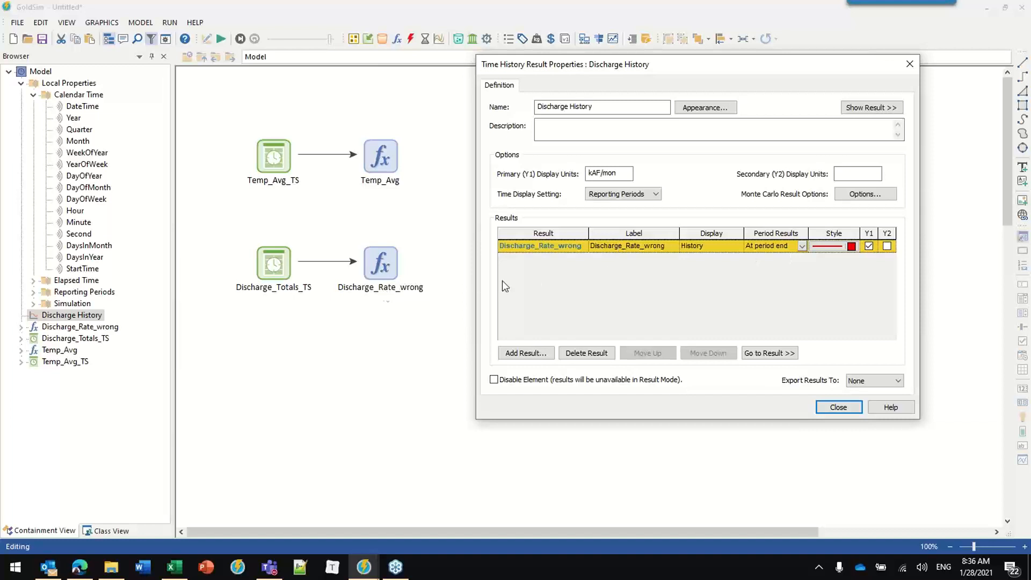
Step: Set the period results for Discharge_Rate_wrong to Cumulative and the primary display units to kAF
{"action": "left_click", "coordinate": [802, 247]}
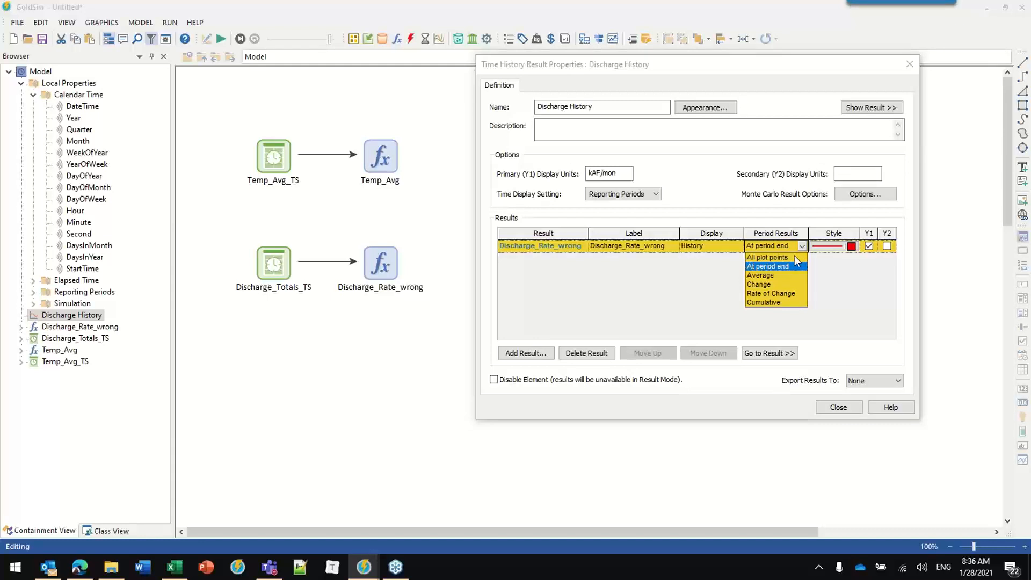
{"action": "left_click", "coordinate": [772, 303]}
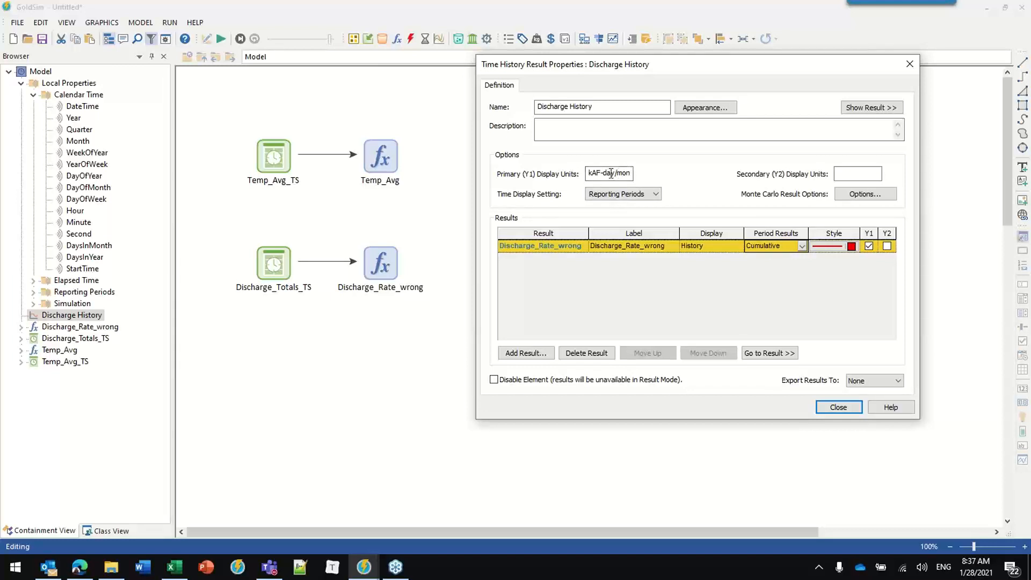
{"action": "left_click", "coordinate": [631, 173]}
{"action": "left_click", "coordinate": [673, 302]}
{"action": "left_click", "coordinate": [839, 407]}
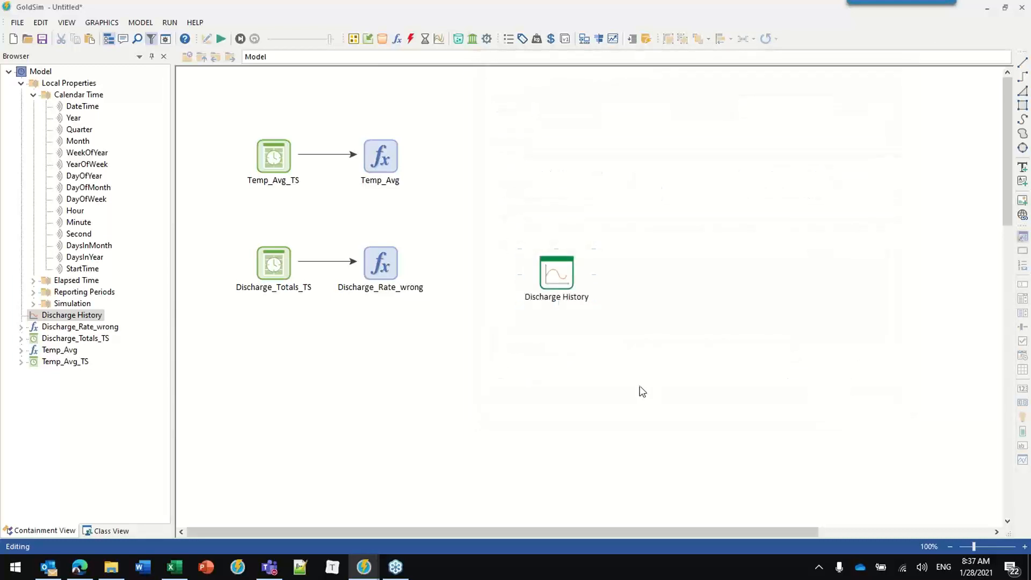
Step: Align the Discharge History element with the Discharge_Rate_wrong row and run the simulation
{"action": "left_click_drag", "start_coordinate": [557, 268], "coordinate": [527, 259]}
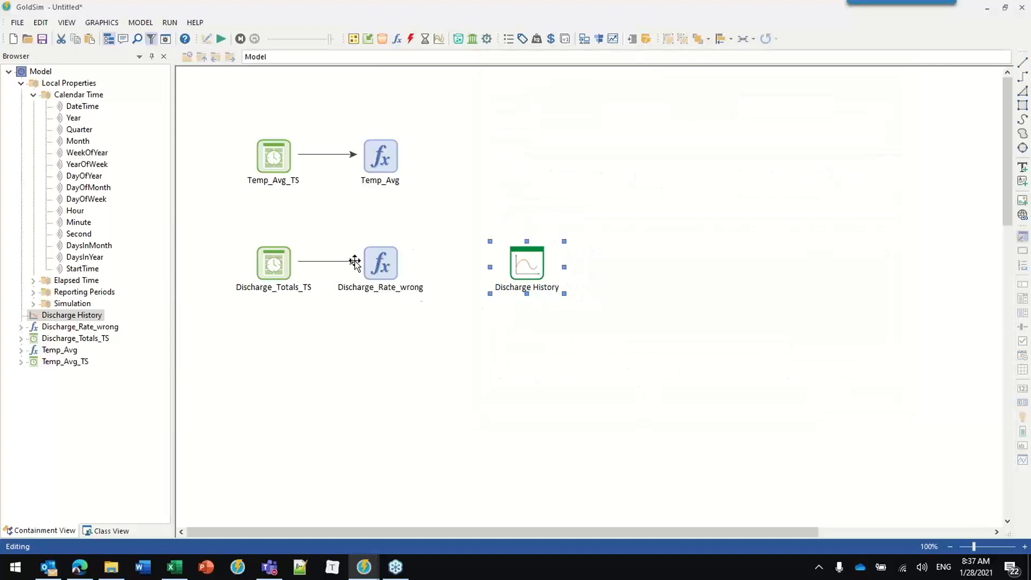
{"action": "mouse_move", "coordinate": [387, 271]}
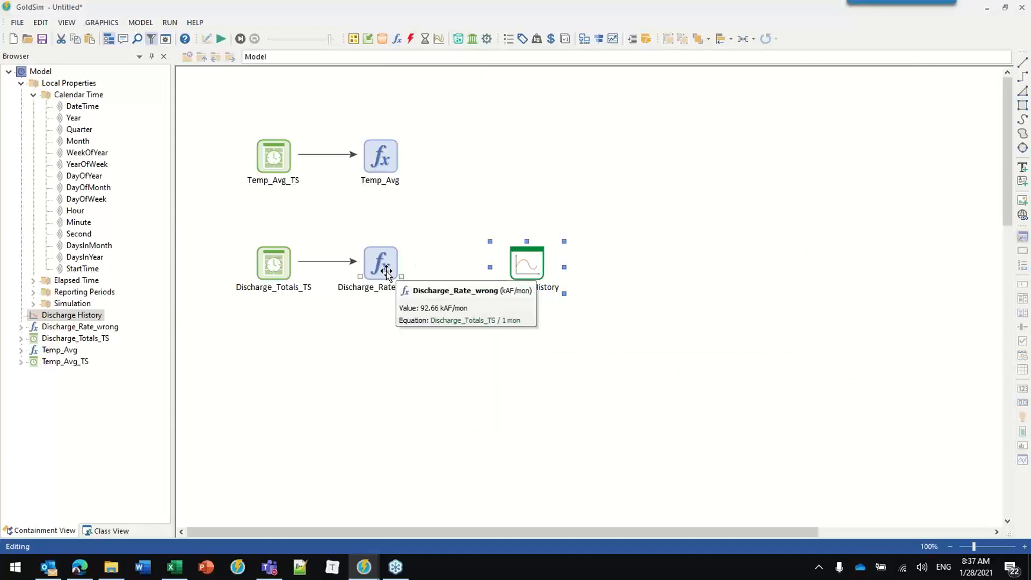
{"action": "key", "text": "F5"}
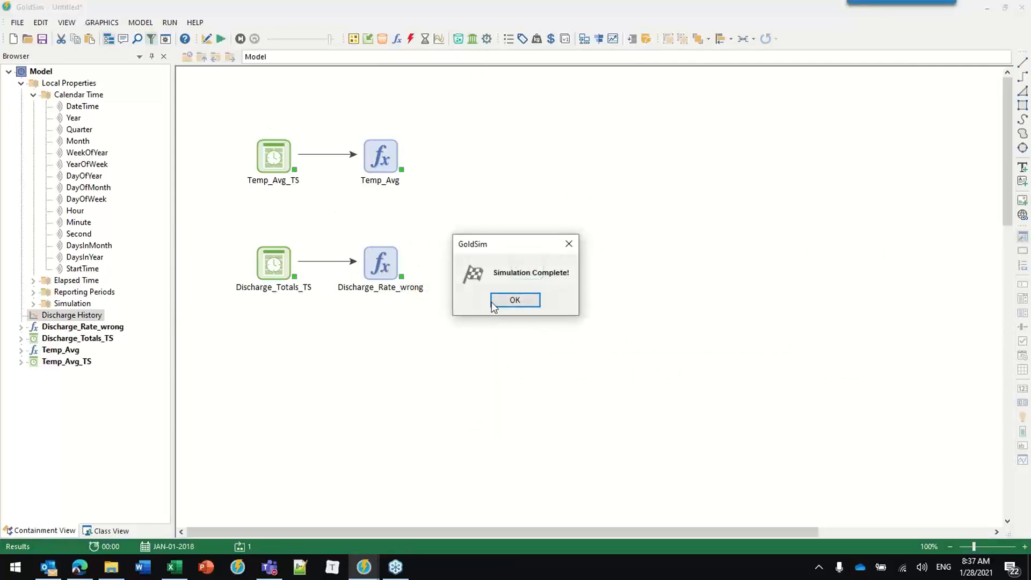
{"action": "left_click", "coordinate": [515, 300]}
Step: Display the Discharge History results by Month as a table
{"action": "double_click", "coordinate": [527, 264]}
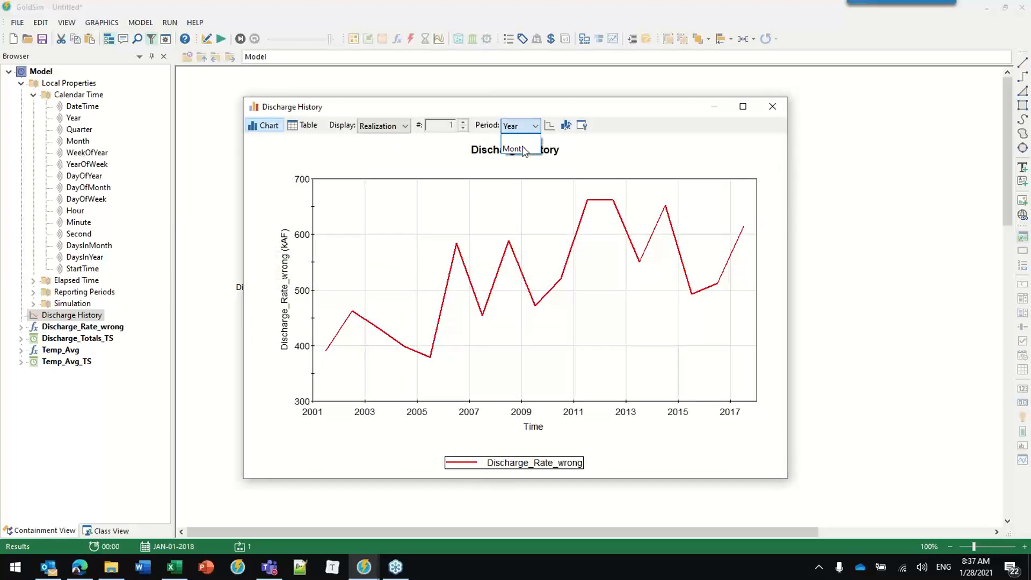
{"action": "left_click", "coordinate": [515, 149]}
{"action": "left_click", "coordinate": [316, 129]}
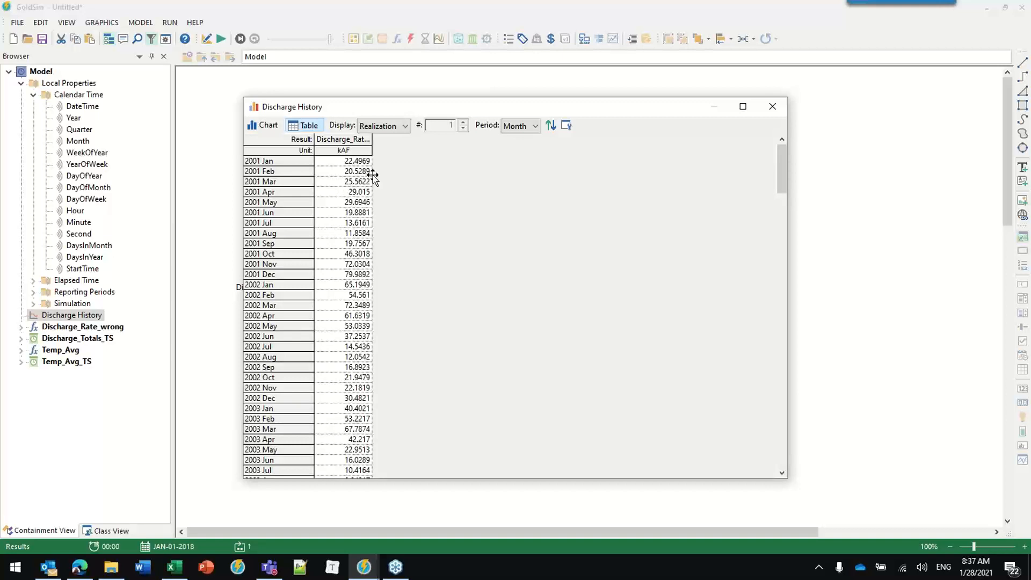
Step: Compare the monthly Discharge History results with the Discharge_Totals_TS input data starting from January 2001
{"action": "left_click_drag", "start_coordinate": [686, 107], "coordinate": [884, 110]}
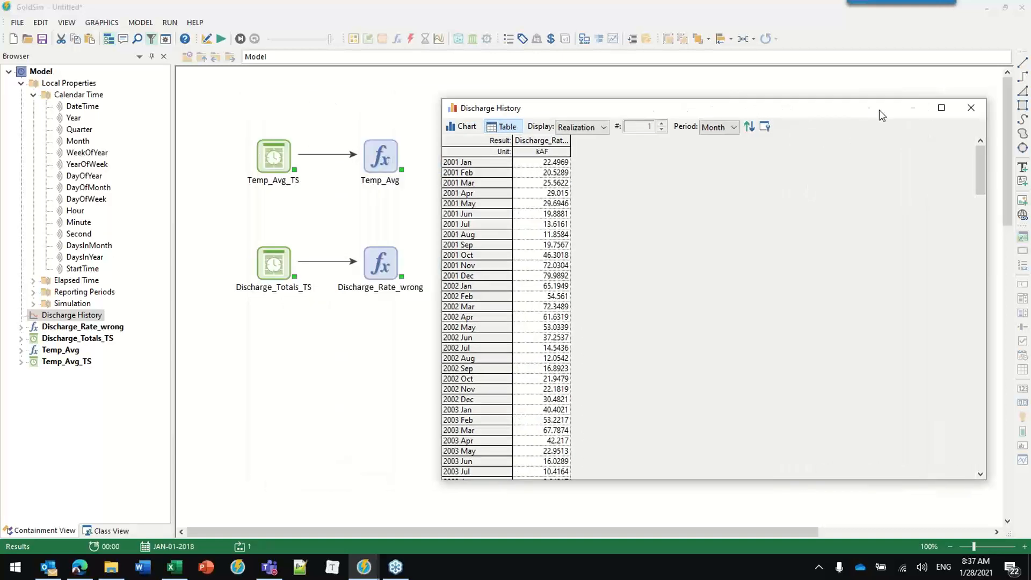
{"action": "double_click", "coordinate": [268, 271]}
{"action": "left_click_drag", "start_coordinate": [494, 148], "coordinate": [249, 121]}
{"action": "left_click", "coordinate": [343, 283]}
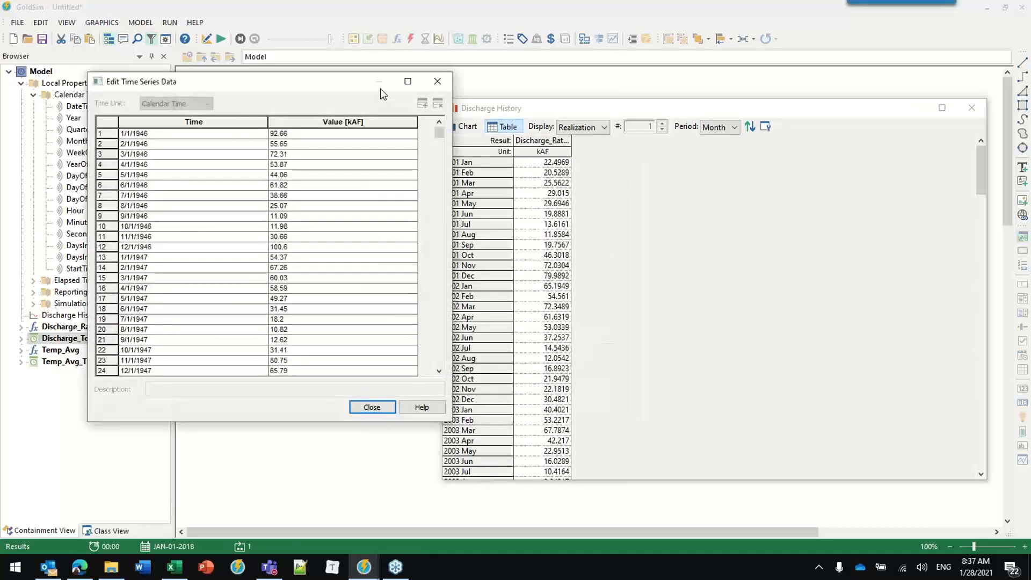
{"action": "left_click_drag", "start_coordinate": [343, 84], "coordinate": [322, 123]}
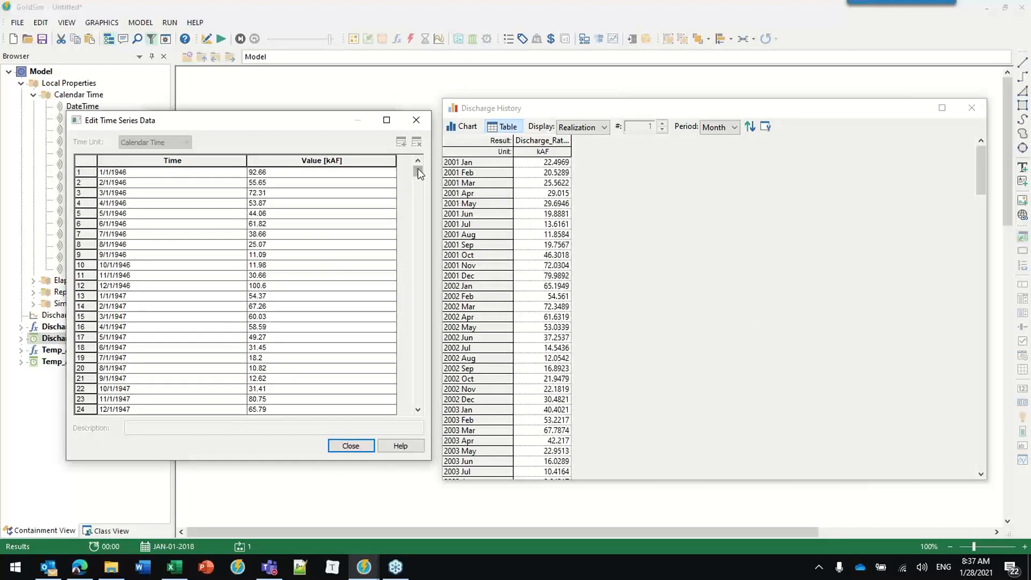
{"action": "left_click_drag", "start_coordinate": [418, 171], "coordinate": [400, 348]}
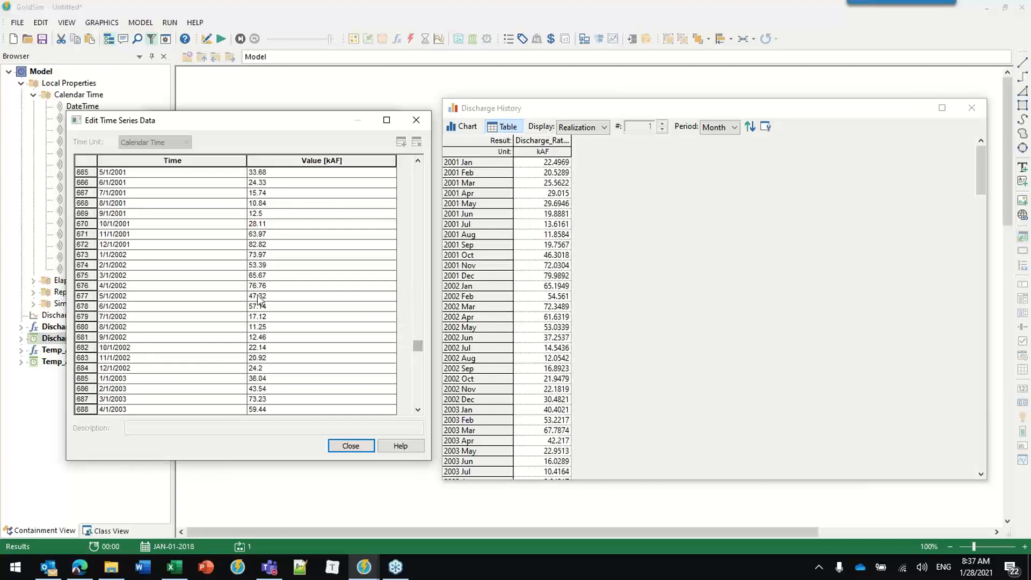
{"action": "double_click", "coordinate": [420, 162]}
{"action": "double_click", "coordinate": [420, 162]}
{"action": "left_click", "coordinate": [420, 163]}
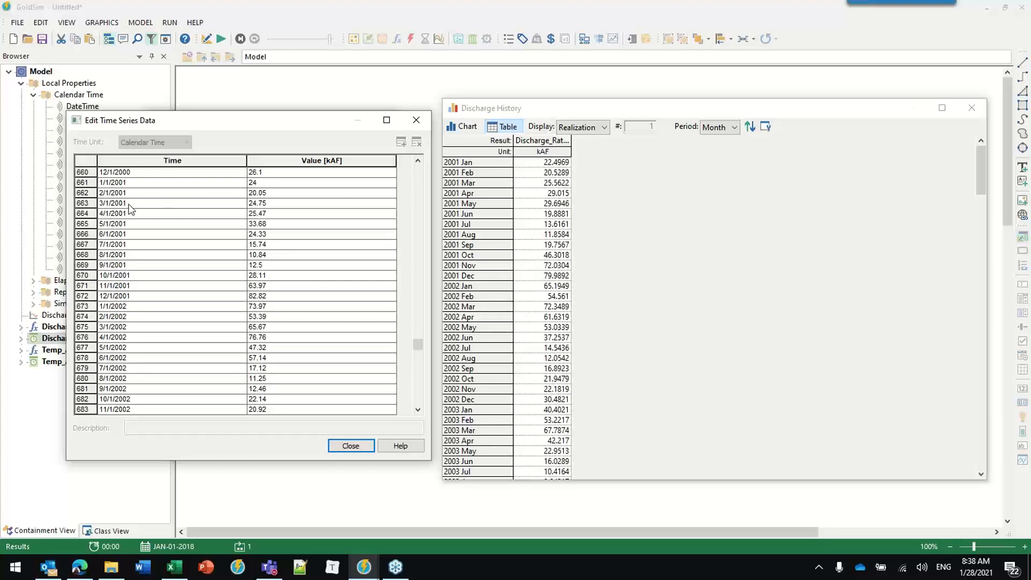
{"action": "left_click", "coordinate": [424, 127]}
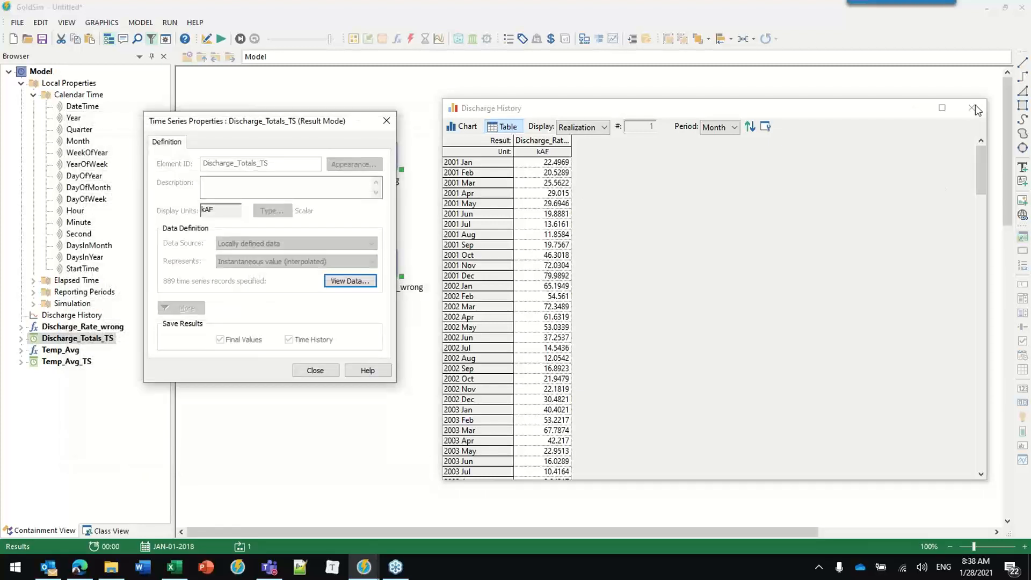
{"action": "left_click", "coordinate": [314, 373]}
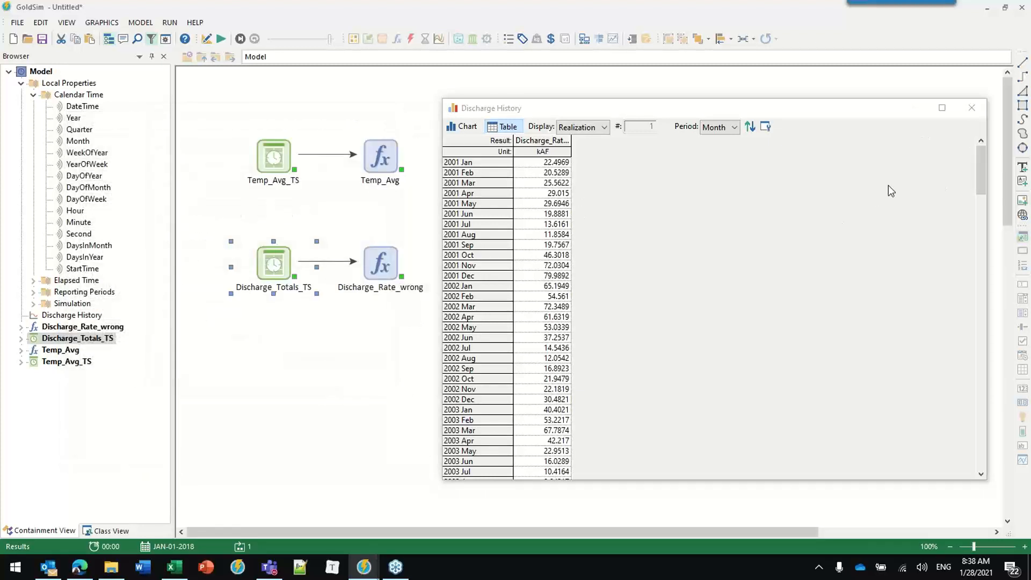
Step: Back in edit mode, move Discharge_Rate_wrong below its row and paste a copy of it in the original spot beside Discharge_Totals_TS
{"action": "left_click", "coordinate": [972, 108]}
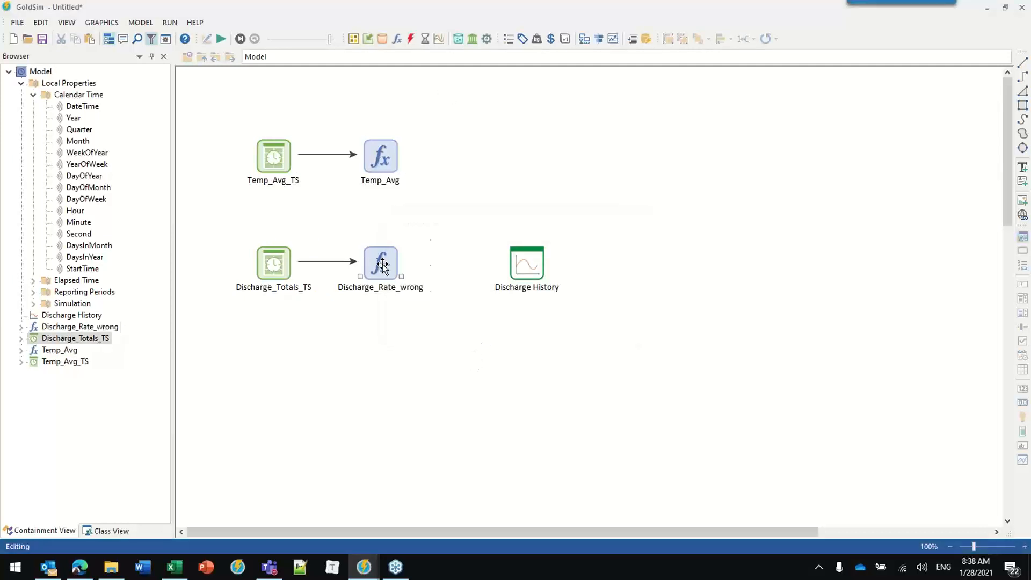
{"action": "left_click_drag", "start_coordinate": [379, 261], "coordinate": [388, 361]}
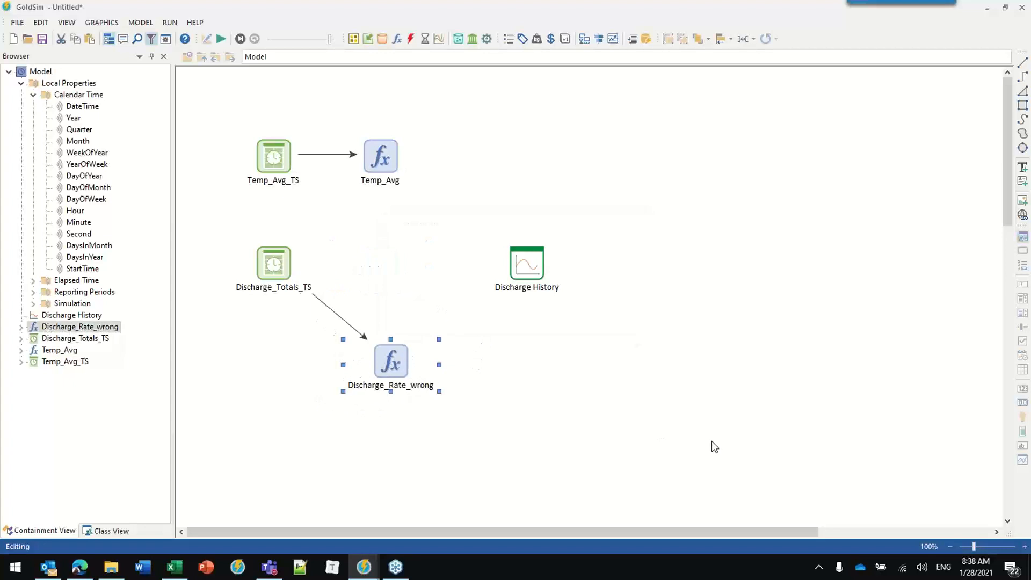
{"action": "left_click", "coordinate": [386, 267]}
{"action": "key", "text": "ctrl+v"}
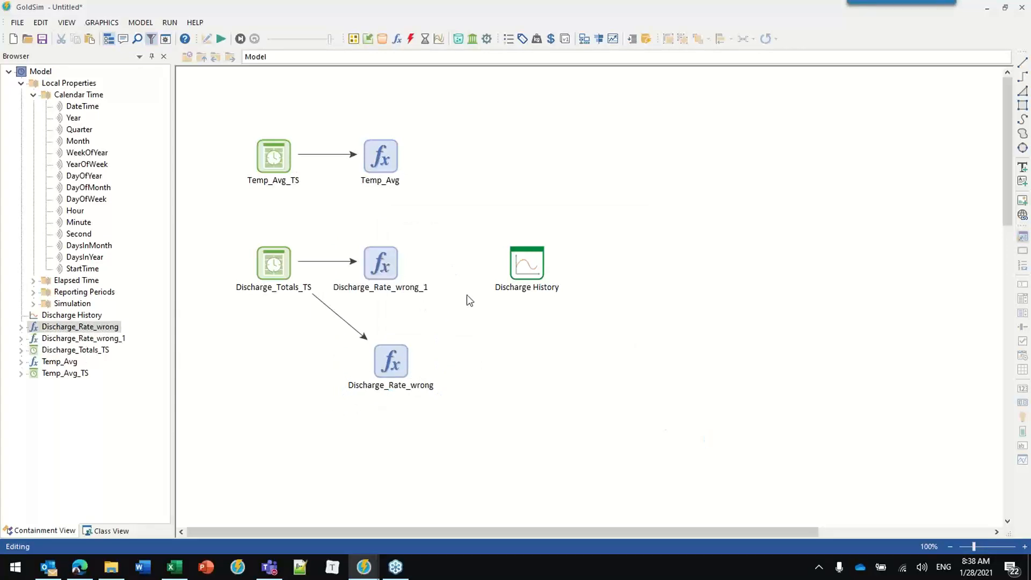
{"action": "double_click", "coordinate": [383, 264]}
{"action": "left_click", "coordinate": [276, 263]}
{"action": "left_click", "coordinate": [257, 294]}
{"action": "left_click", "coordinate": [252, 257]}
{"action": "left_click", "coordinate": [382, 273]}
{"action": "left_click", "coordinate": [331, 270]}
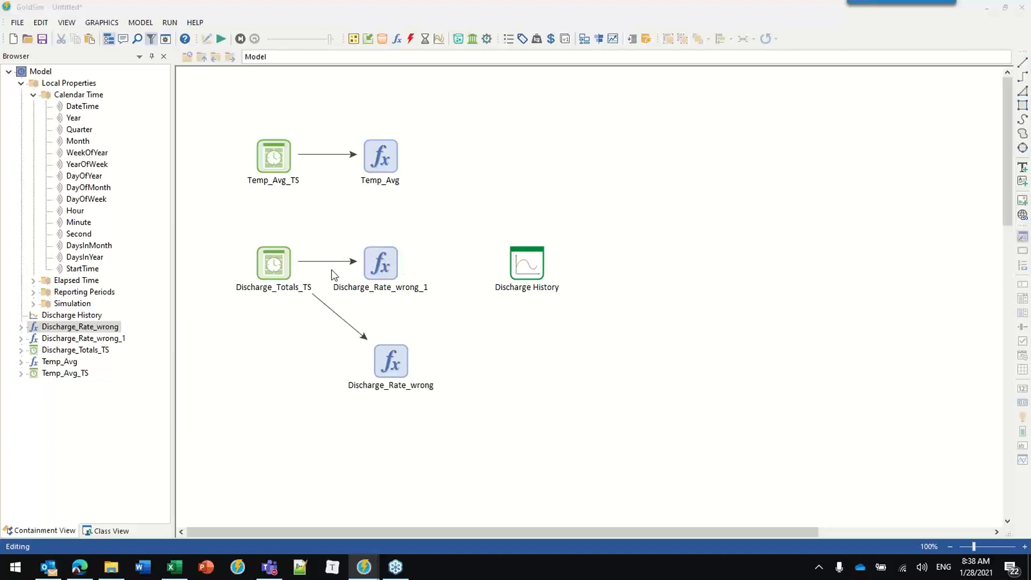
Step: Rename the copied expression beside Discharge_Totals_TS as Discharge_Totals
{"action": "double_click", "coordinate": [354, 293]}
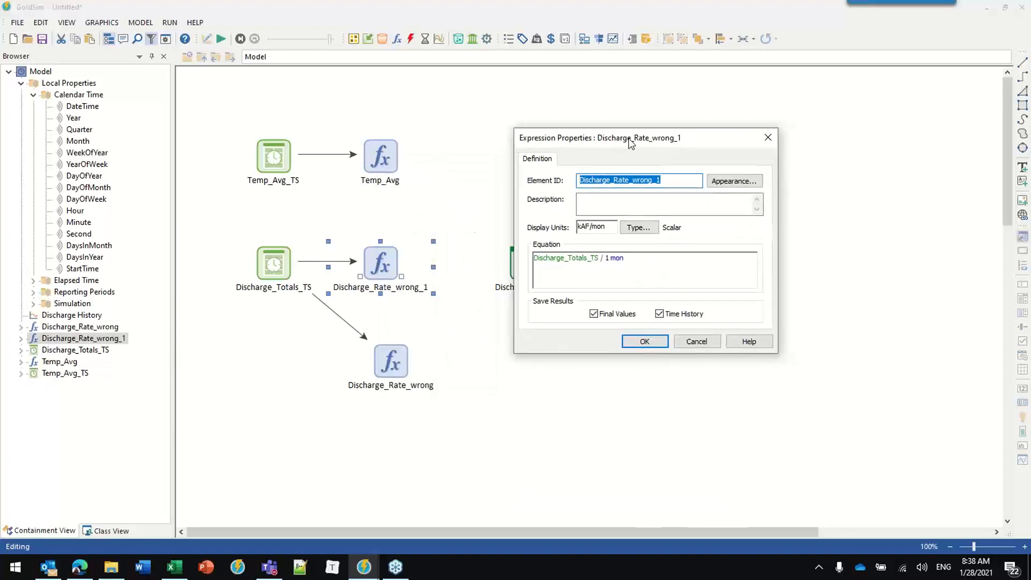
{"action": "left_click_drag", "start_coordinate": [631, 143], "coordinate": [611, 140]}
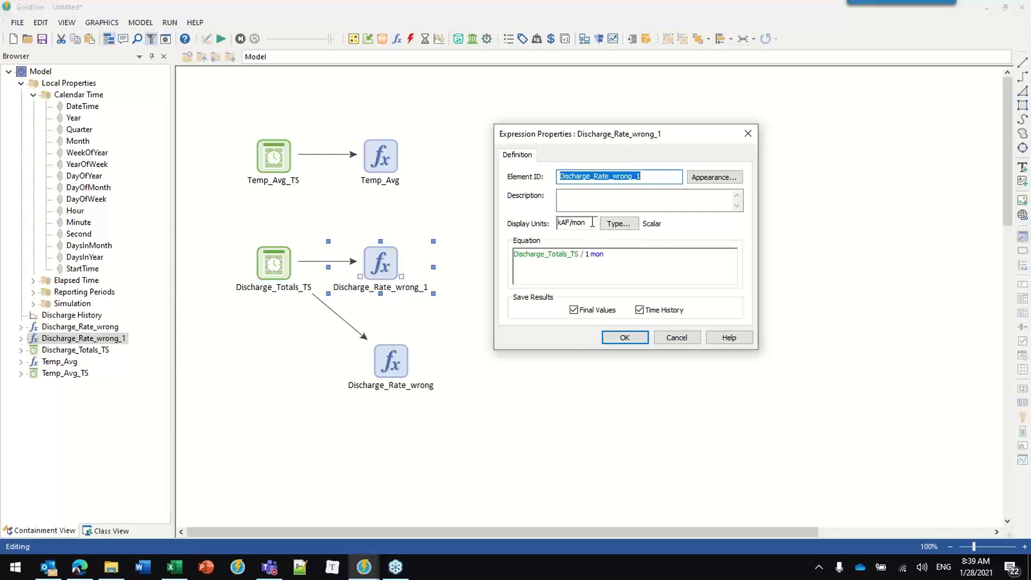
{"action": "left_click", "coordinate": [588, 284]}
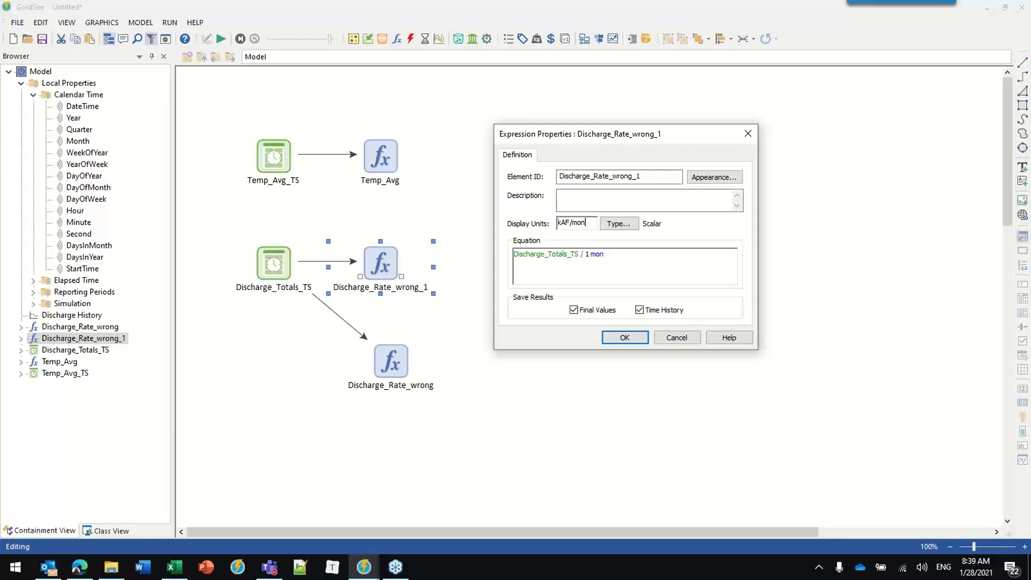
{"action": "left_click", "coordinate": [661, 176]}
{"action": "key", "text": "BackSpace"}
{"action": "key", "text": "BackSpace"}
{"action": "key", "text": "BackSpace"}
{"action": "key", "text": "BackSpace"}
{"action": "key", "text": "BackSpace"}
{"action": "key", "text": "BackSpace"}
{"action": "key", "text": "BackSpace"}
{"action": "key", "text": "BackSpace"}
{"action": "key", "text": "BackSpace"}
{"action": "type", "text": "otals"}
Step: Set the display units of Discharge_Totals to kAF
{"action": "left_click", "coordinate": [593, 223]}
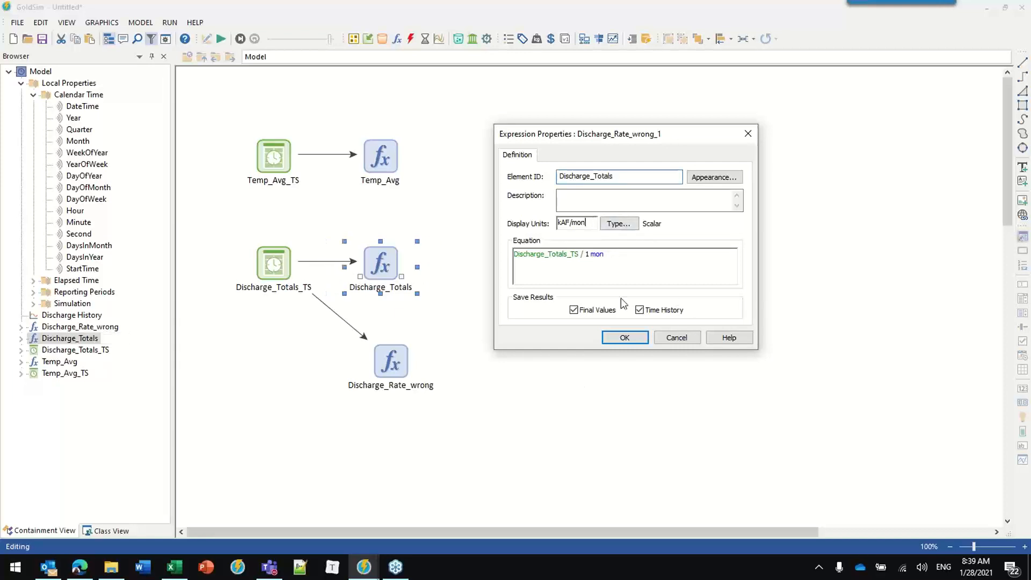
{"action": "key", "text": "BackSpace"}
{"action": "key", "text": "BackSpace"}
{"action": "key", "text": "BackSpace"}
{"action": "key", "text": "BackSpace"}
{"action": "key", "text": "BackSpace"}
{"action": "type", "text": "F"}
Step: Reduce the Discharge_Totals equation to Discharge_Totals_TS by removing the division by 1 mon, and accept the properties
{"action": "left_click", "coordinate": [616, 258]}
{"action": "key", "text": "BackSpace"}
{"action": "key", "text": "BackSpace"}
{"action": "key", "text": "BackSpace"}
{"action": "key", "text": "BackSpace"}
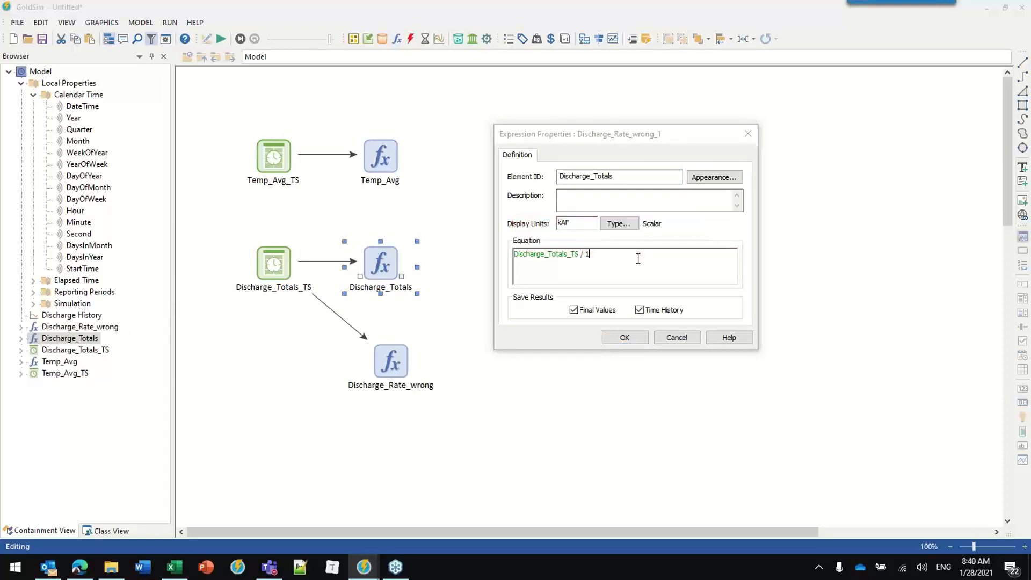
{"action": "key", "text": "BackSpace"}
{"action": "left_click", "coordinate": [698, 229]}
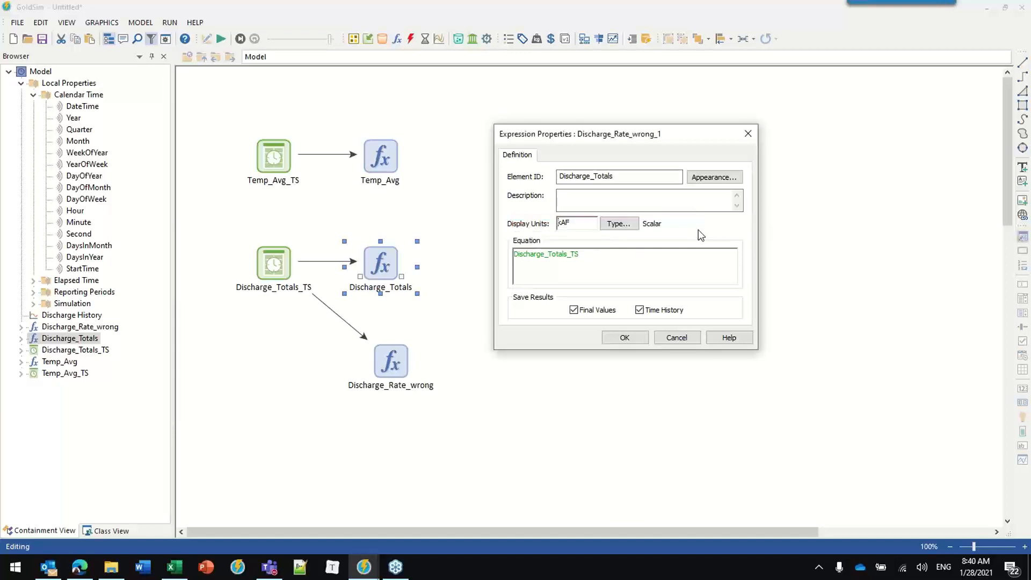
{"action": "left_click", "coordinate": [625, 337]}
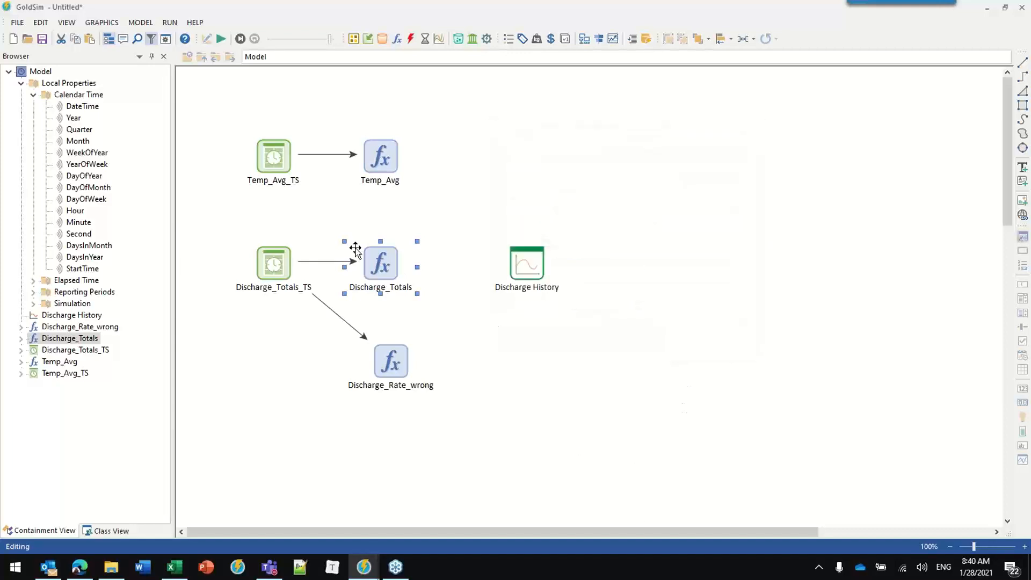
Step: Move the Discharge History element farther from the expressions and align Discharge_Rate_wrong directly beneath Discharge_Totals
{"action": "mouse_move", "coordinate": [371, 275]}
{"action": "left_click_drag", "start_coordinate": [508, 259], "coordinate": [616, 243]}
{"action": "left_click_drag", "start_coordinate": [391, 357], "coordinate": [381, 356]}
Step: Duplicate the Discharge_Totals expression and place the copy to its right in the same row
{"action": "left_click", "coordinate": [379, 252]}
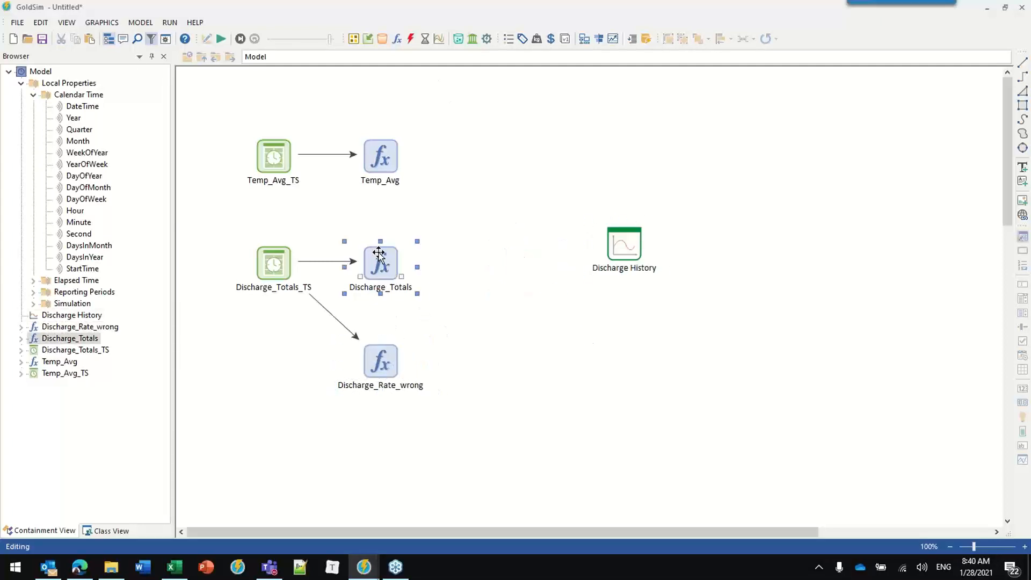
{"action": "key", "text": "ctrl+v"}
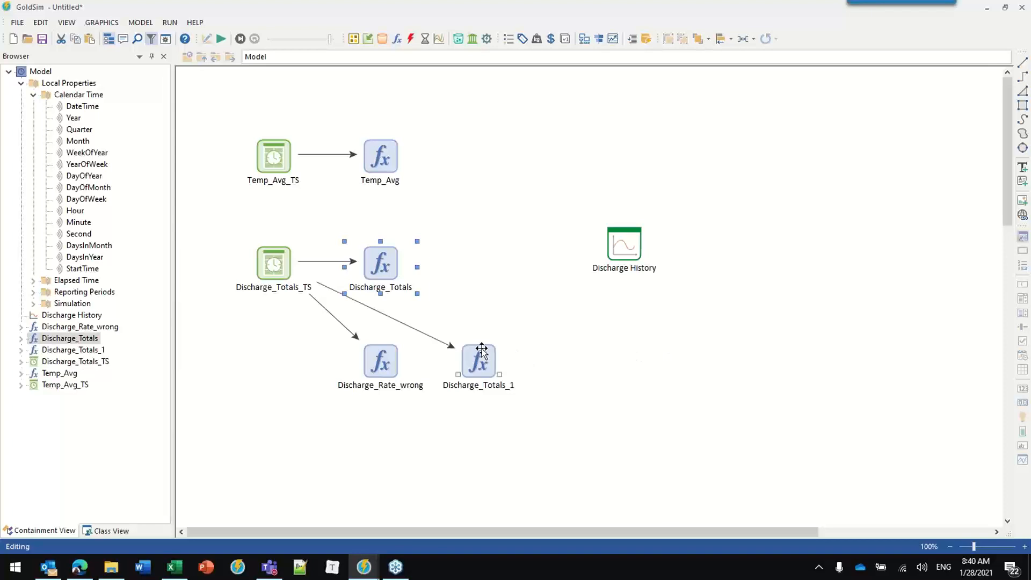
{"action": "left_click_drag", "start_coordinate": [481, 350], "coordinate": [509, 257]}
Step: Rename the duplicated expression as Discharge_Rate
{"action": "double_click", "coordinate": [509, 262]}
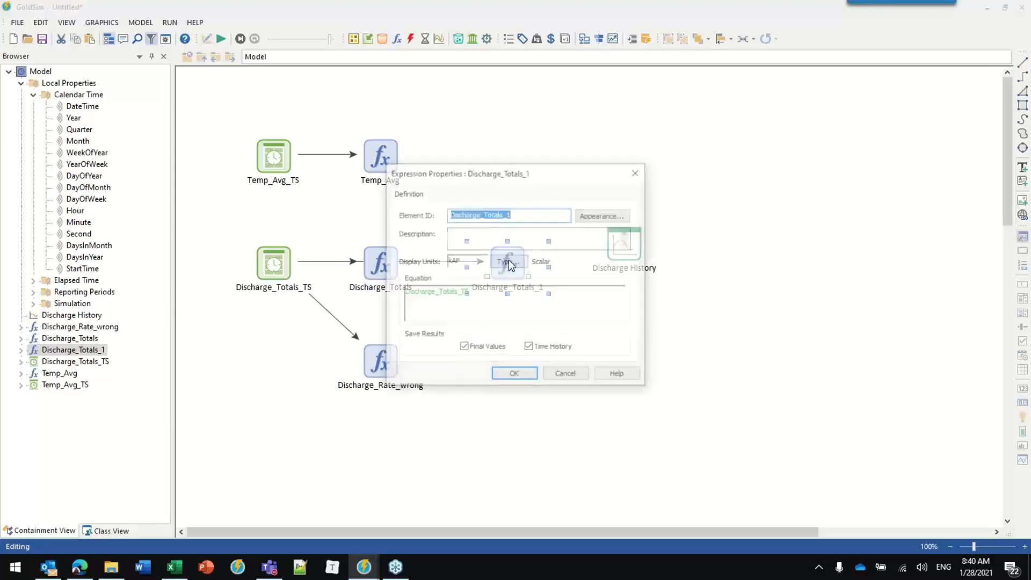
{"action": "left_click_drag", "start_coordinate": [436, 168], "coordinate": [651, 168]}
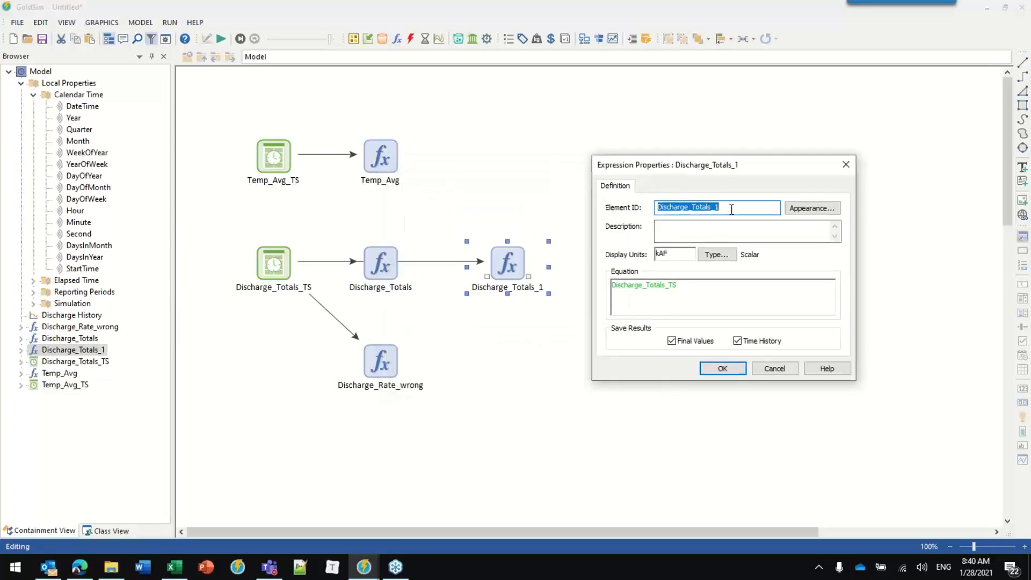
{"action": "left_click_drag", "start_coordinate": [732, 209], "coordinate": [692, 208]}
{"action": "mouse_move", "coordinate": [758, 301]}
{"action": "type", "text": "Rat"}
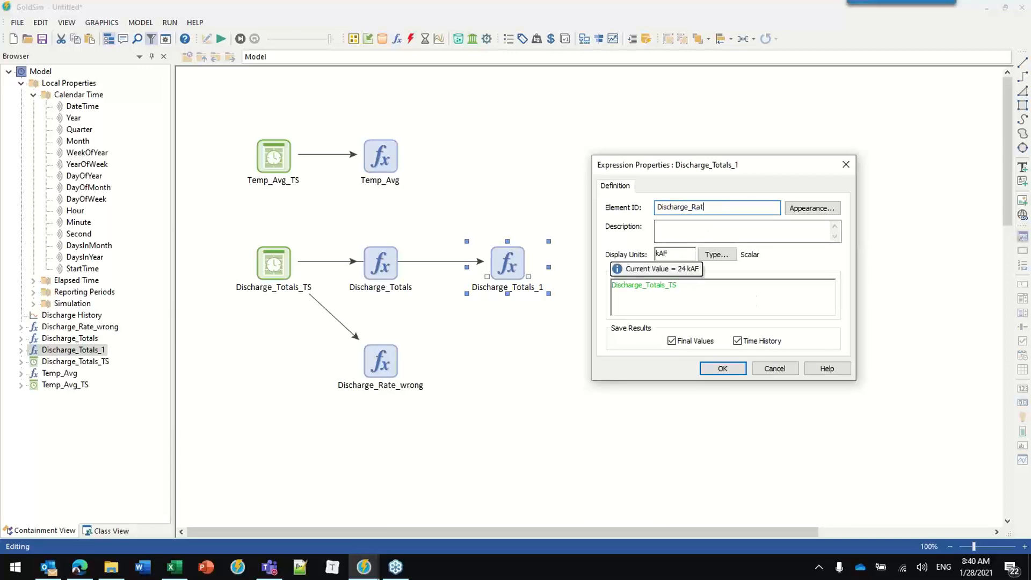
{"action": "type", "text": "e"}
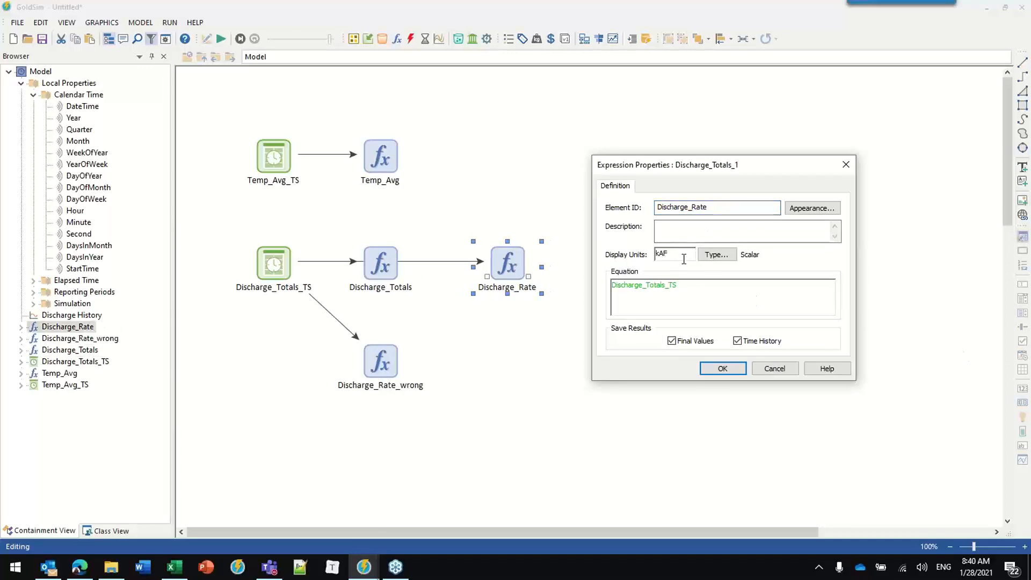
Step: Set the display units of Discharge_Rate to cfs
{"action": "left_click", "coordinate": [683, 259]}
{"action": "mouse_move", "coordinate": [682, 298]}
{"action": "key", "text": "BackSpace"}
{"action": "key", "text": "BackSpace"}
{"action": "key", "text": "BackSpace"}
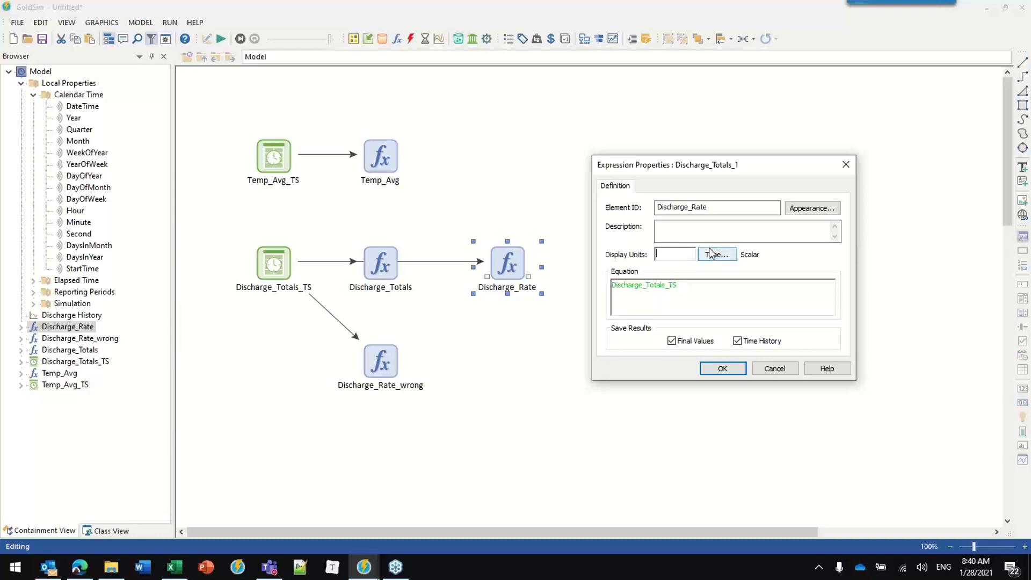
{"action": "type", "text": "cfs"}
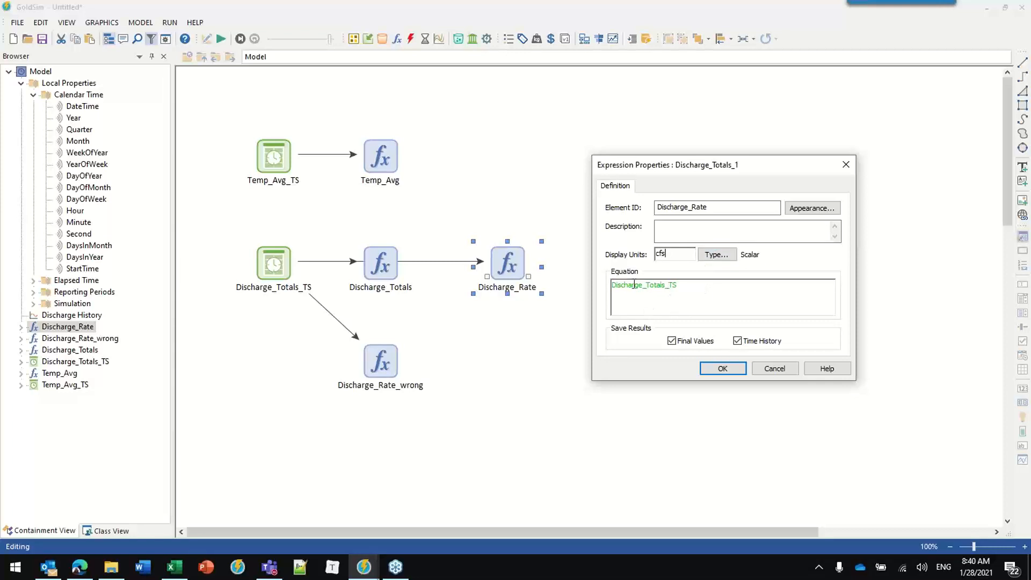
Step: Define the Discharge_Rate equation as Discharge_Totals_TS / (~DaysInMonth day) and accept the properties
{"action": "left_click", "coordinate": [713, 294]}
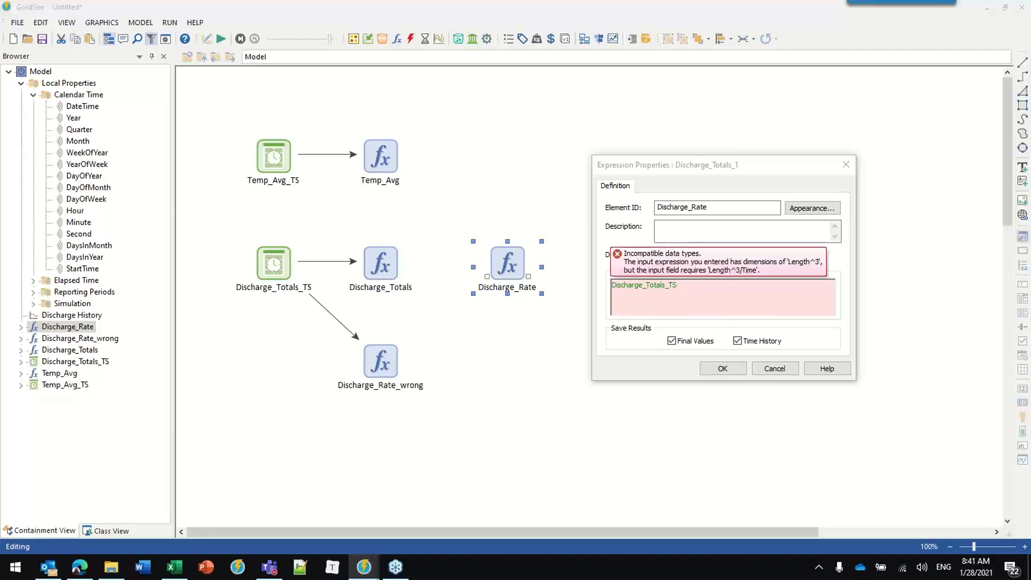
{"action": "type", "text": "/"}
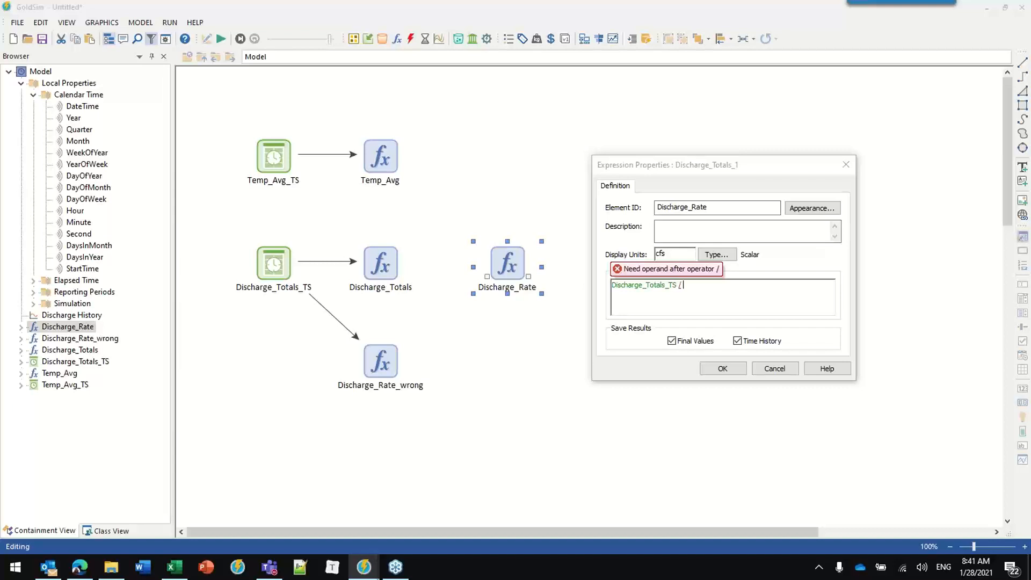
{"action": "type", "text": "()"}
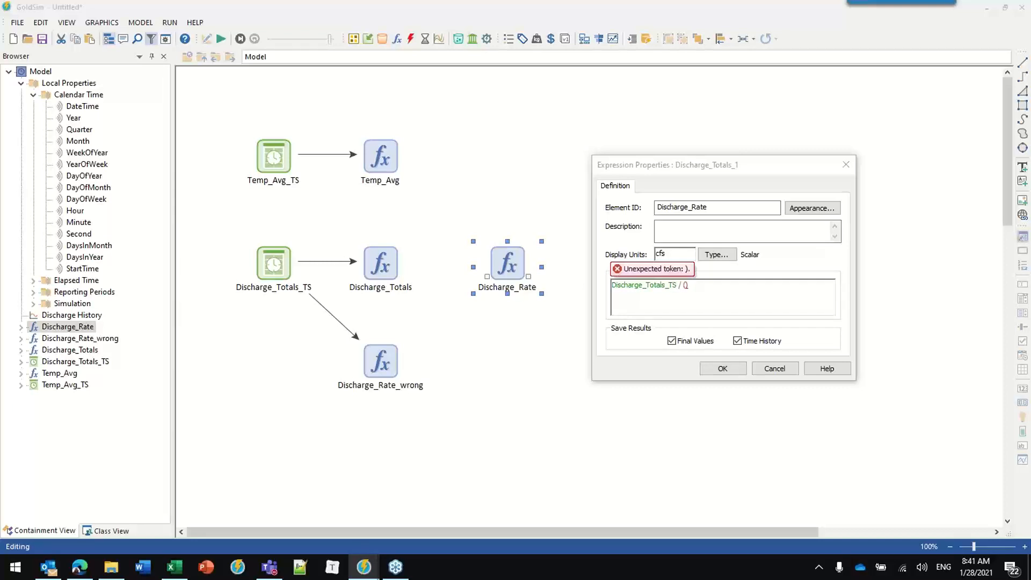
{"action": "type", "text": "~"}
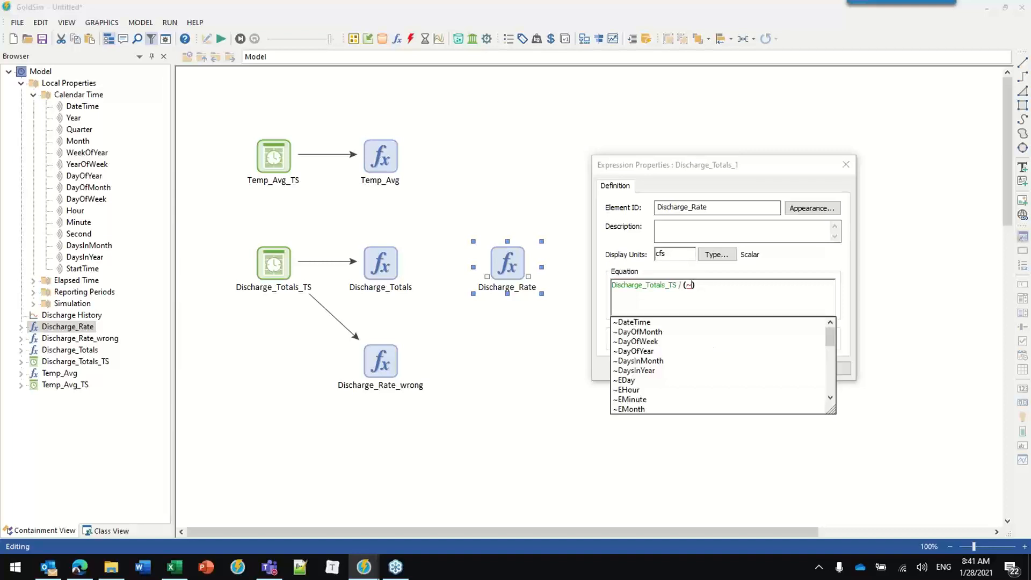
{"action": "type", "text": "DaysInMonth"}
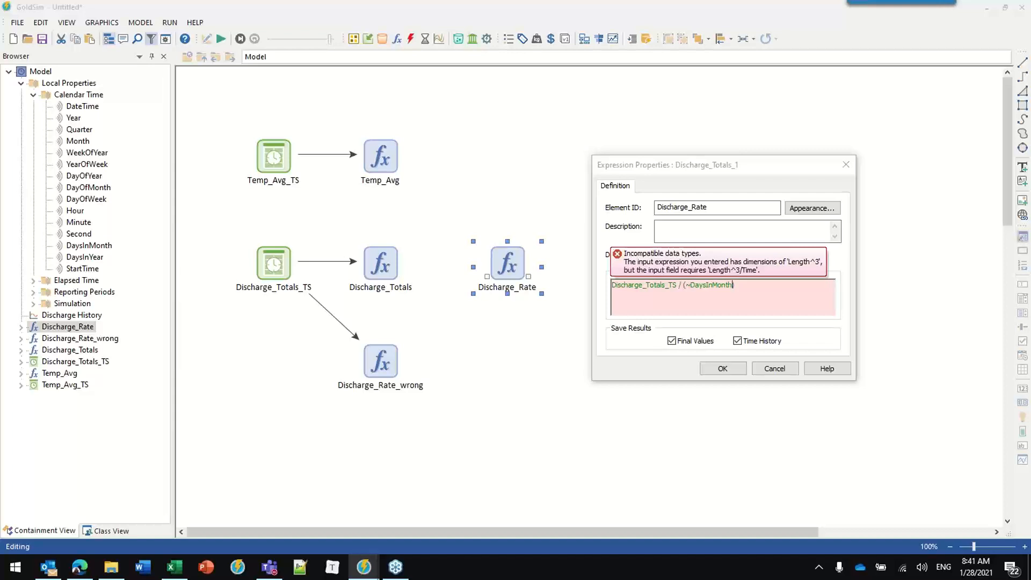
{"action": "type", "text": "d)"}
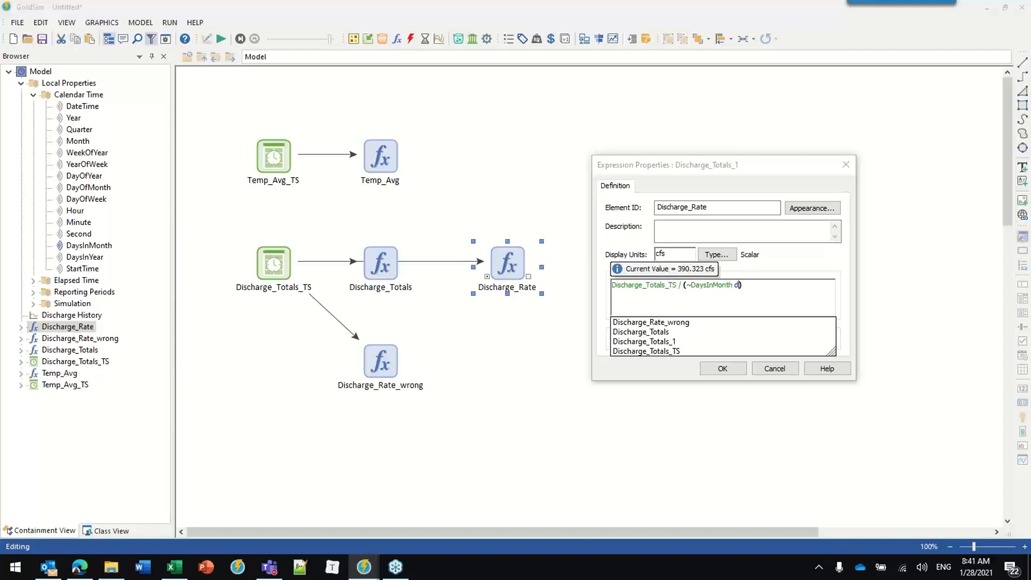
{"action": "type", "text": "ay"}
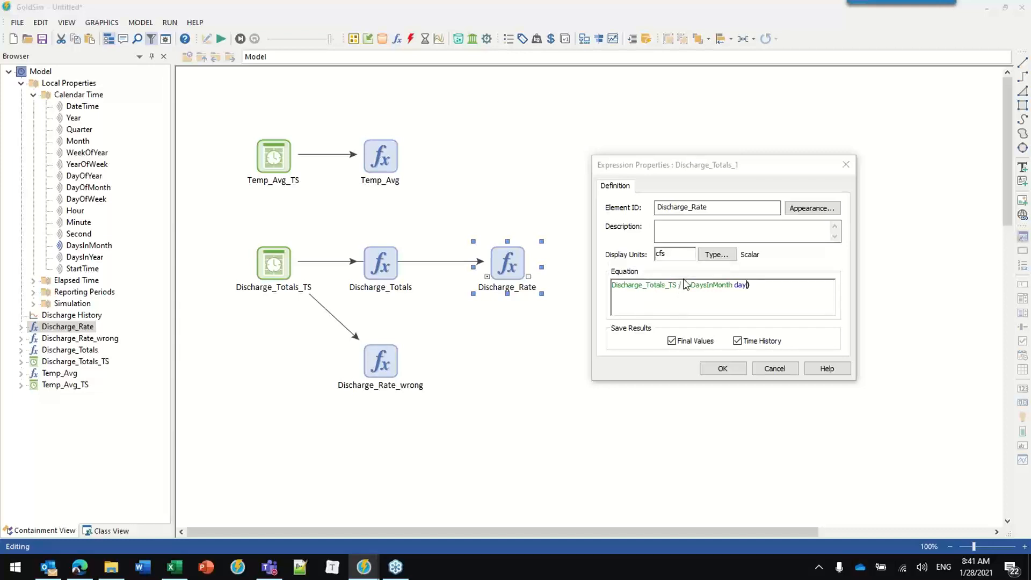
{"action": "left_click_drag", "start_coordinate": [684, 286], "coordinate": [735, 287]}
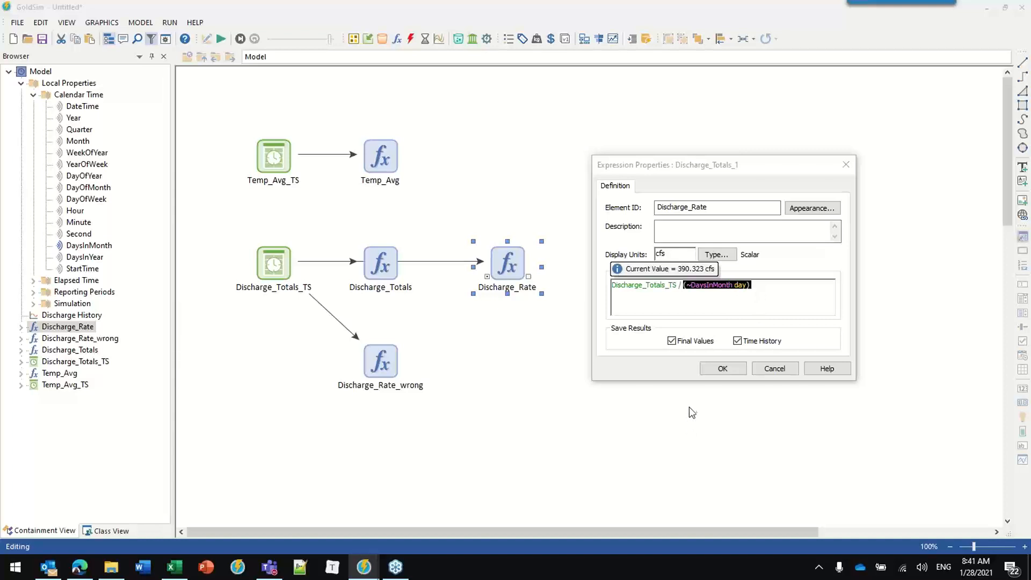
{"action": "left_click", "coordinate": [723, 369]}
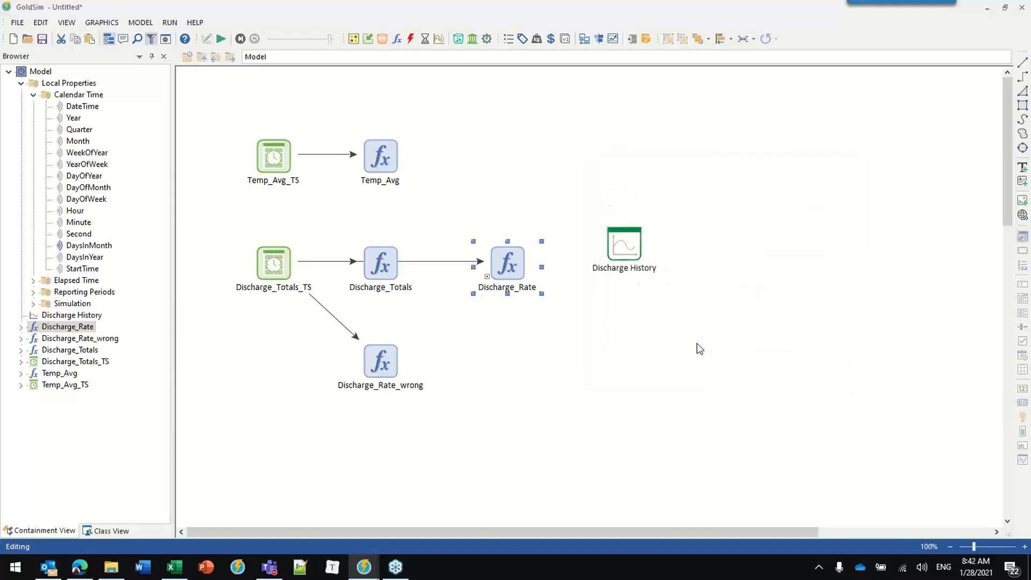
Step: Add an expression element above Discharge_Rate and name it Period_Duration
{"action": "left_click", "coordinate": [577, 210]}
{"action": "left_click", "coordinate": [398, 39]}
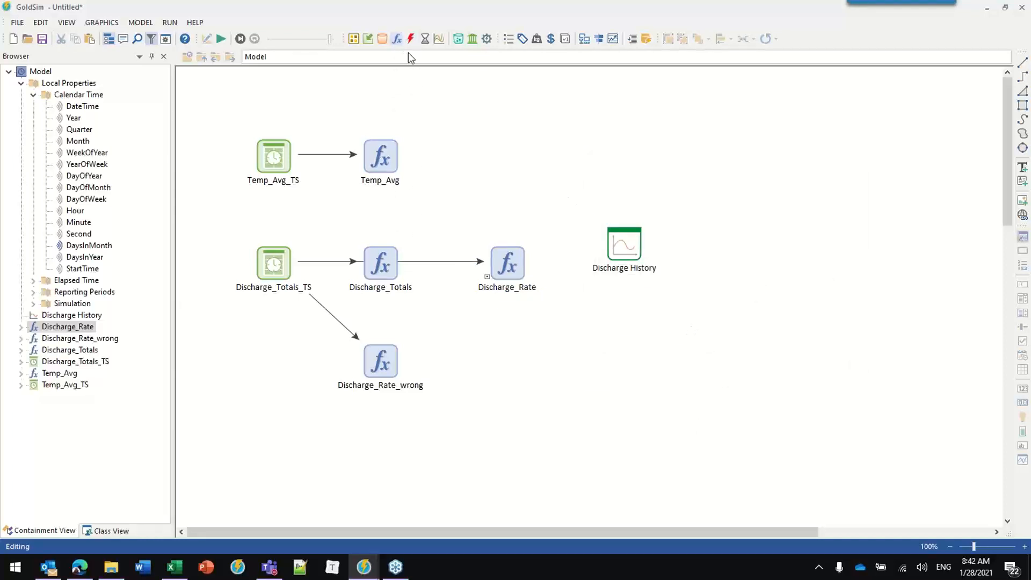
{"action": "left_click", "coordinate": [417, 55]}
{"action": "left_click", "coordinate": [510, 151]}
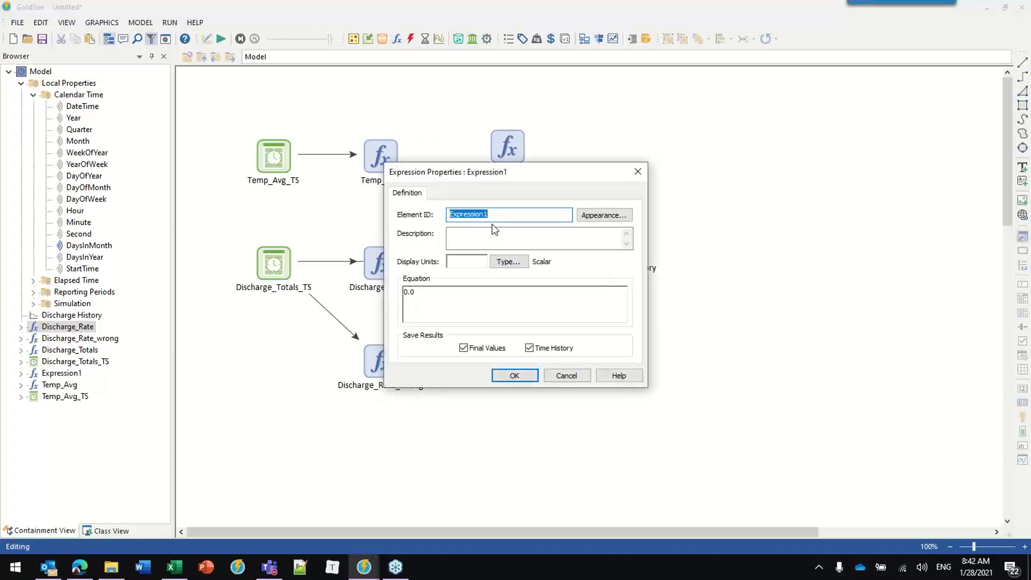
{"action": "type", "text": "Time"}
{"action": "left_click_drag", "start_coordinate": [460, 172], "coordinate": [640, 136]}
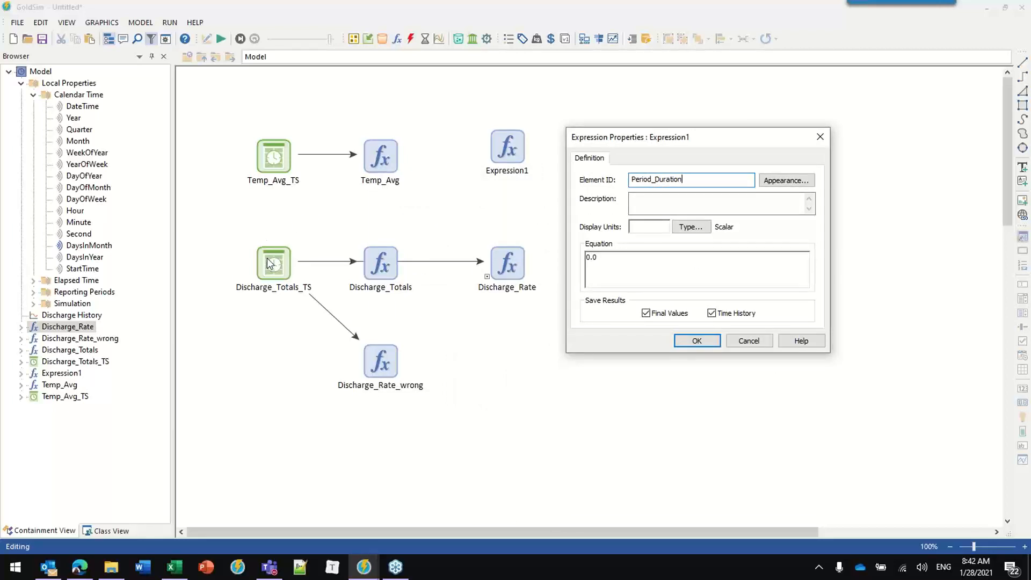
Step: Set the display units of Period_Duration to d, define its equation as ~DaysInMonth d, and accept the properties
{"action": "left_click", "coordinate": [645, 231]}
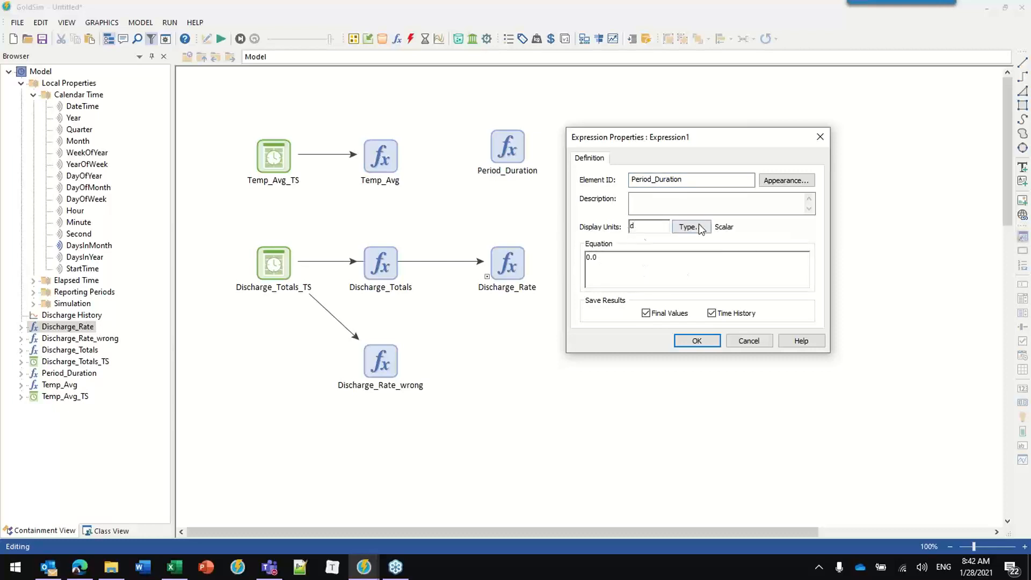
{"action": "key", "text": "Tab"}
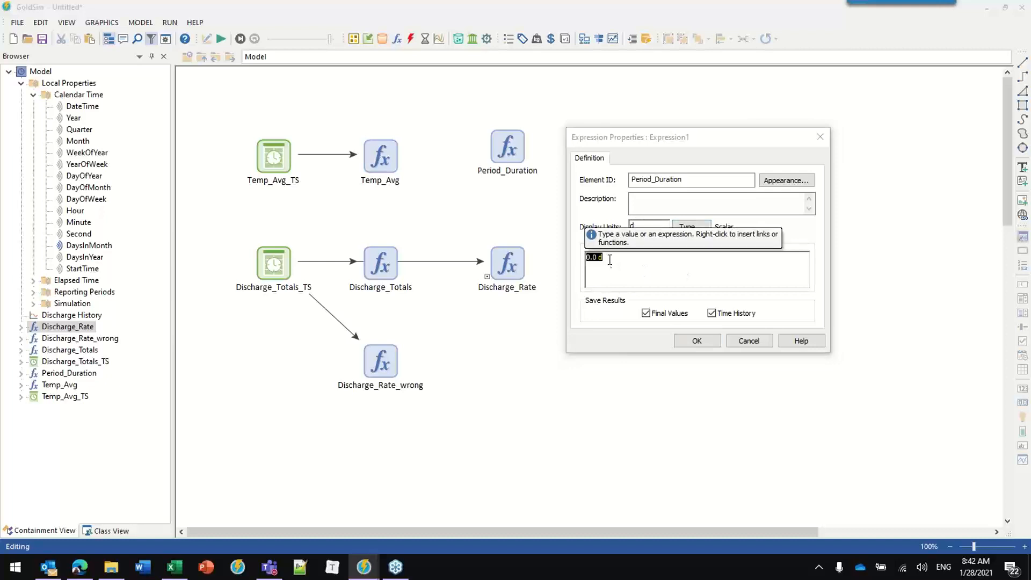
{"action": "type", "text": "("}
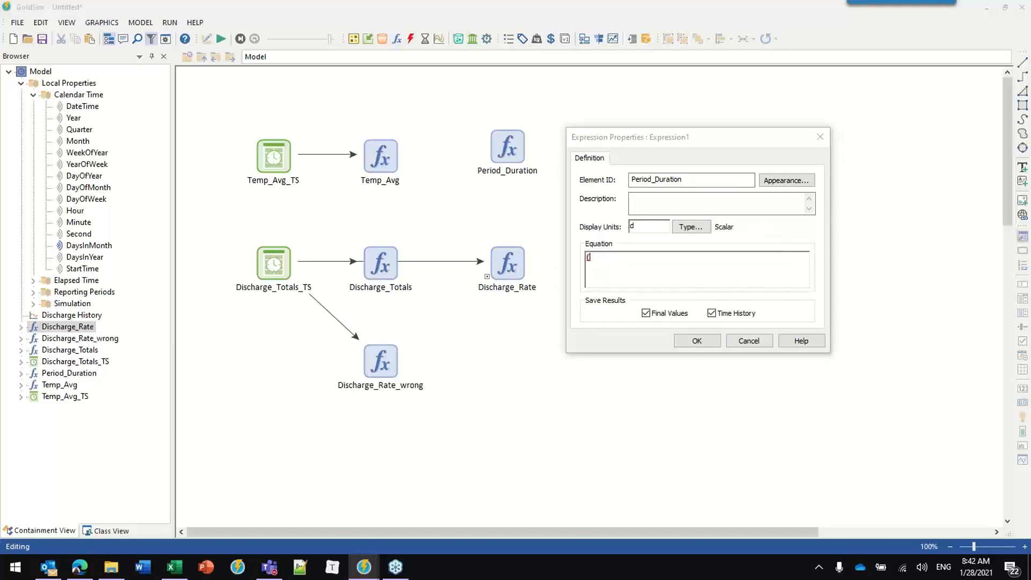
{"action": "type", "text": "~daysInMonth"}
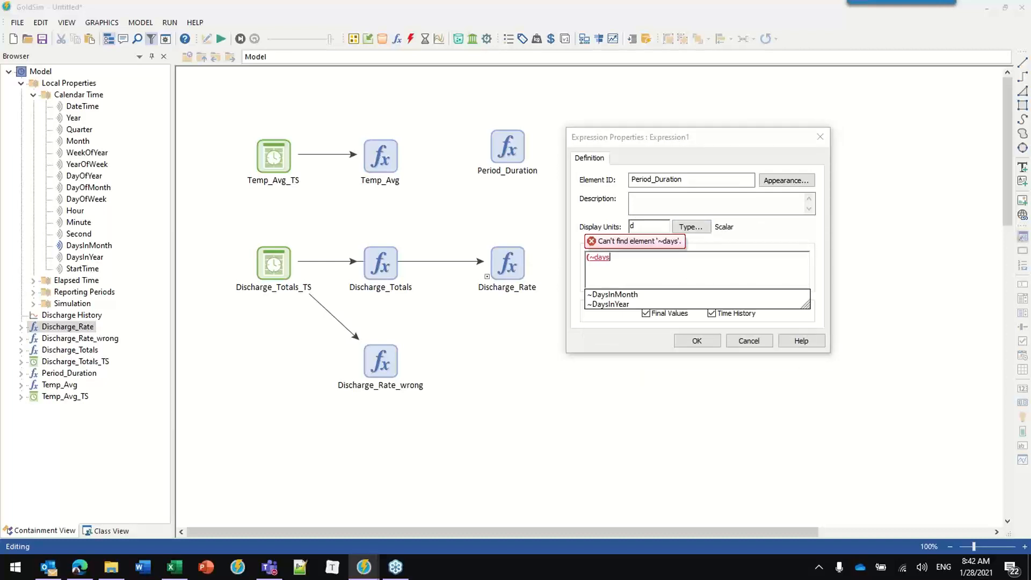
{"action": "key", "text": "Tab"}
{"action": "type", "text": "d)"}
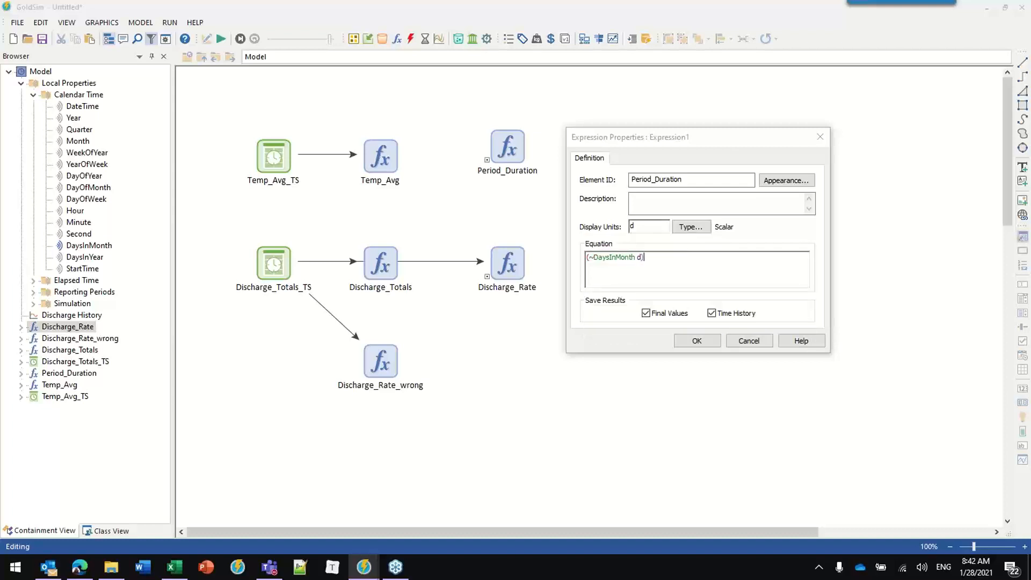
{"action": "key", "text": "BackSpace"}
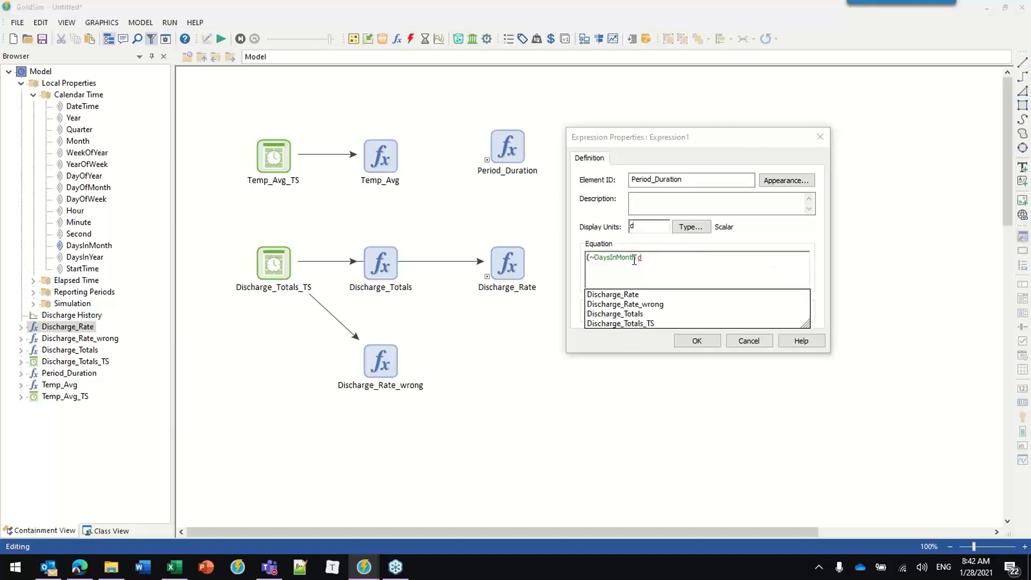
{"action": "key", "text": "Home"}
{"action": "key", "text": "Delete"}
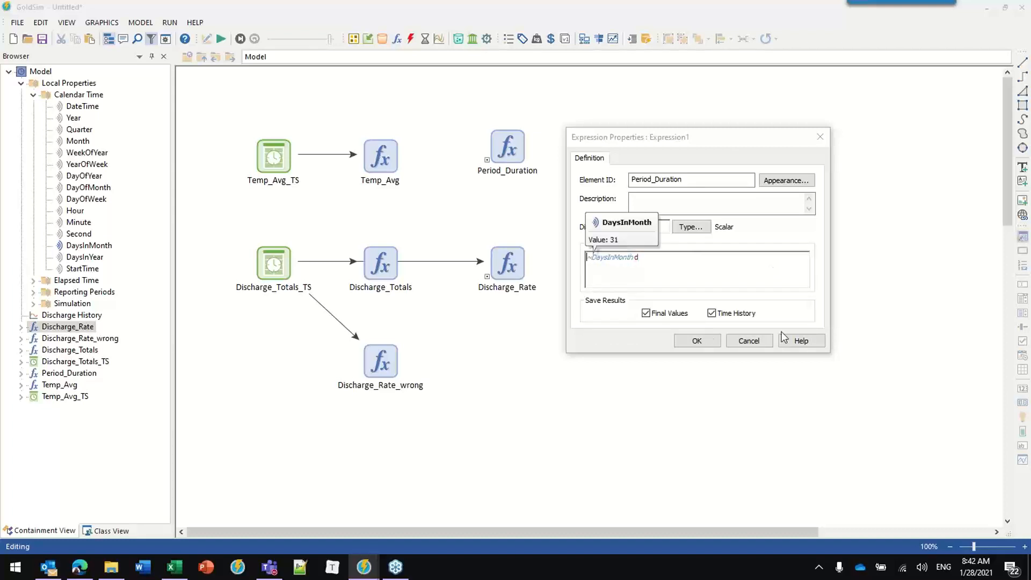
{"action": "left_click", "coordinate": [701, 282]}
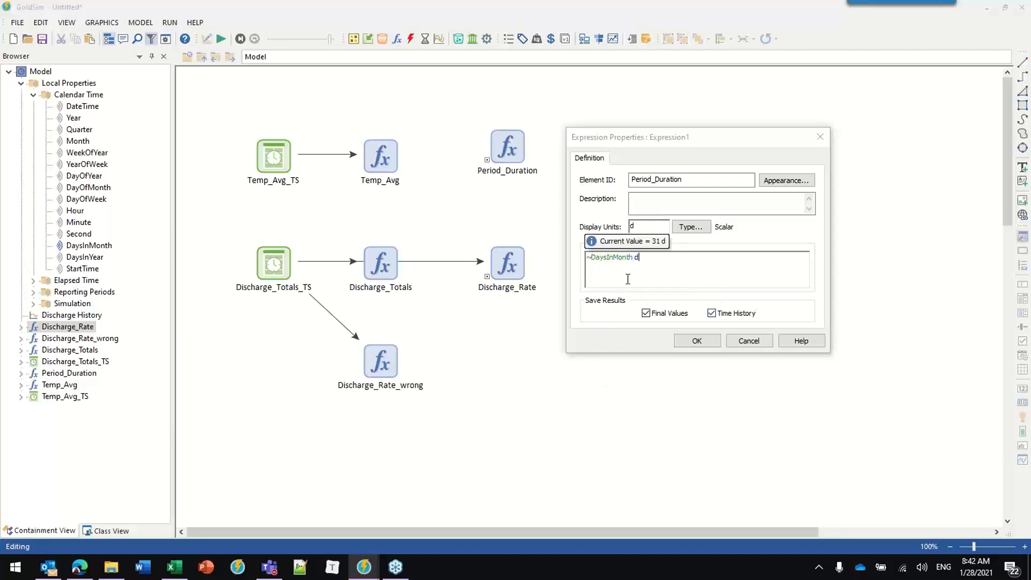
{"action": "left_click", "coordinate": [696, 341]}
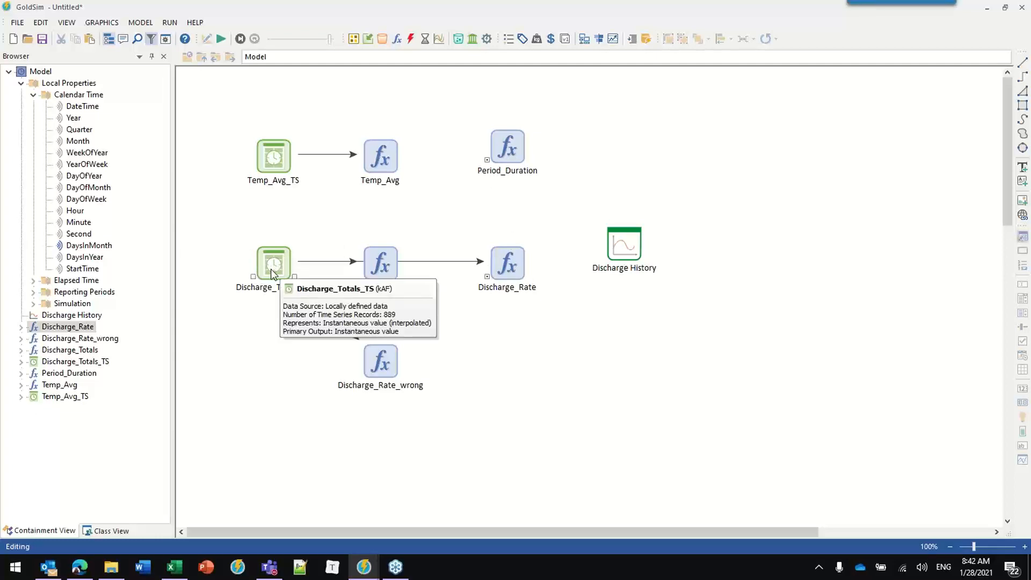
Step: Place Period_Duration directly above Discharge_Totals_TS, shifting the discharge elements down to make room for it
{"action": "left_click_drag", "start_coordinate": [506, 148], "coordinate": [275, 215]}
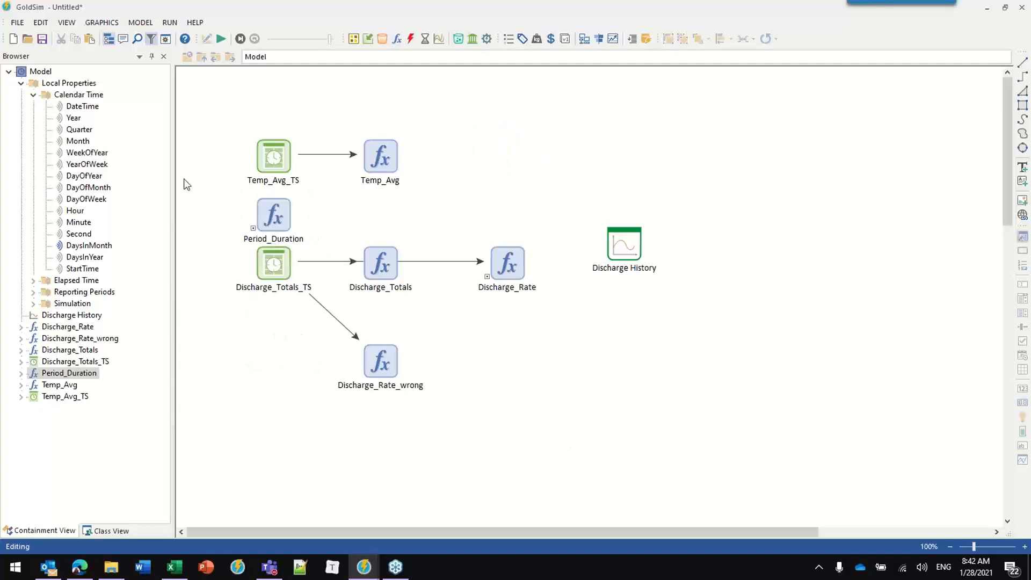
{"action": "left_click_drag", "start_coordinate": [265, 272], "coordinate": [265, 330]}
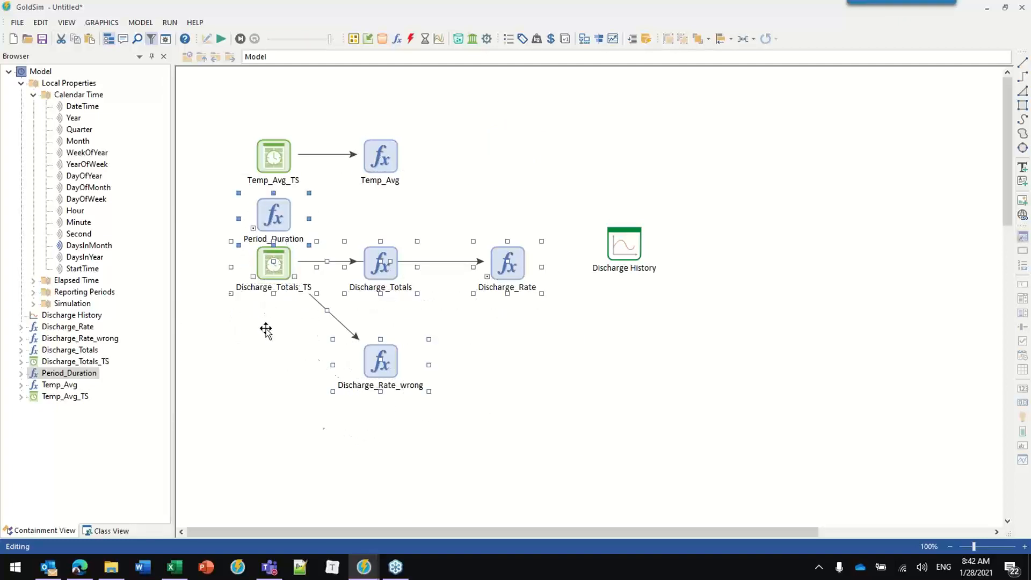
{"action": "left_click_drag", "start_coordinate": [274, 273], "coordinate": [274, 254]}
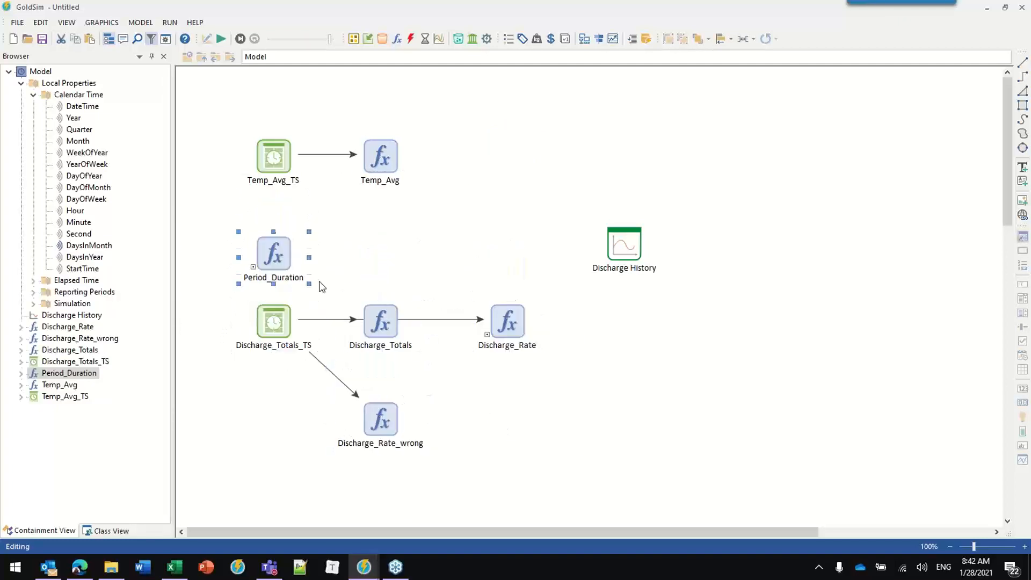
{"action": "left_click", "coordinate": [271, 325]}
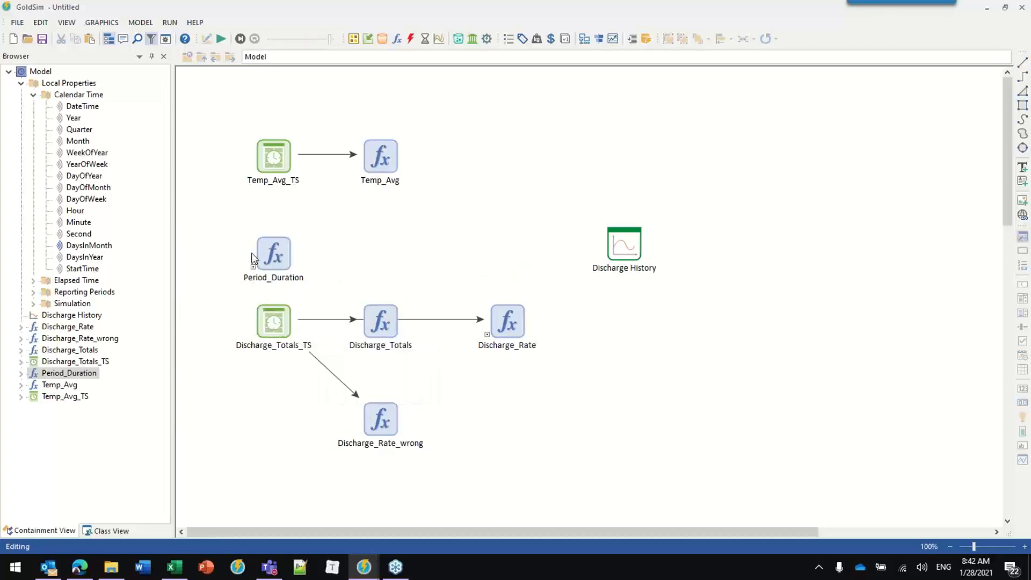
{"action": "left_click", "coordinate": [267, 269]}
{"action": "left_click", "coordinate": [291, 326]}
Step: Draw a rectangle enclosing Period_Duration and Discharge_Totals_TS, and enlarge the restored model window to show the whole diagram
{"action": "left_click", "coordinate": [1005, 8]}
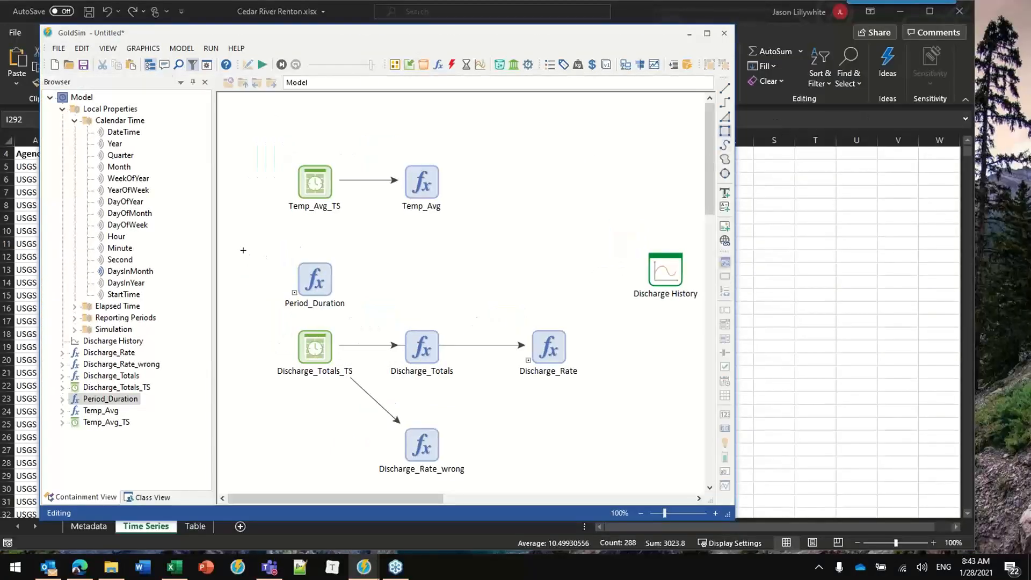
{"action": "left_click_drag", "start_coordinate": [335, 348], "coordinate": [374, 404]}
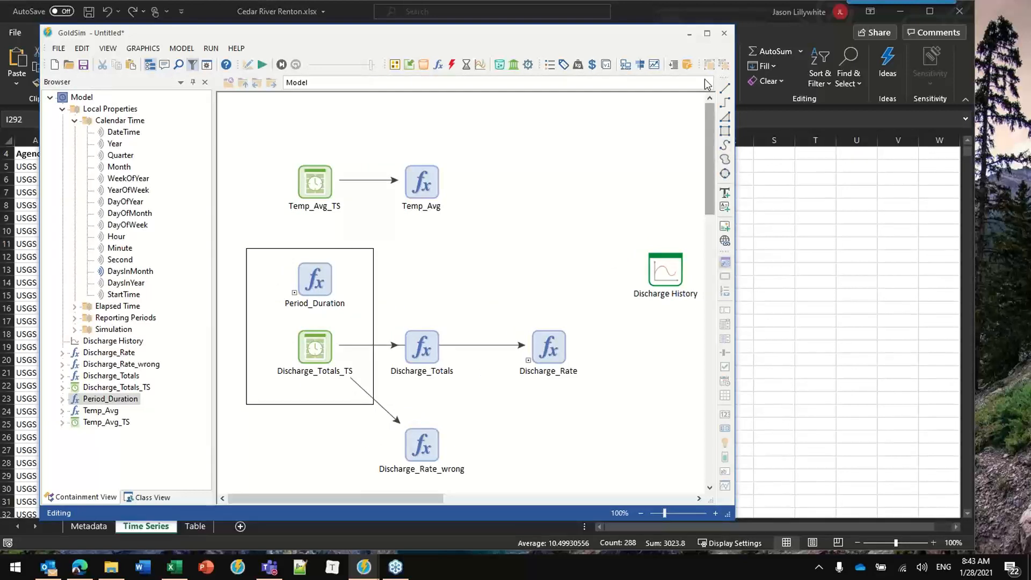
{"action": "left_click_drag", "start_coordinate": [639, 34], "coordinate": [602, 14]}
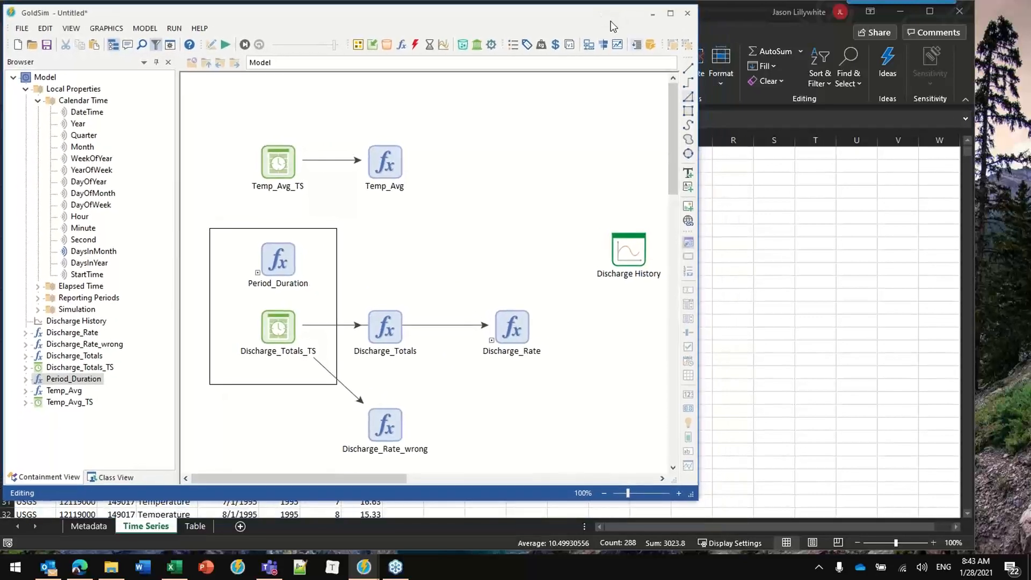
{"action": "left_click_drag", "start_coordinate": [703, 468], "coordinate": [996, 430]}
{"action": "left_click_drag", "start_coordinate": [713, 501], "coordinate": [713, 518]}
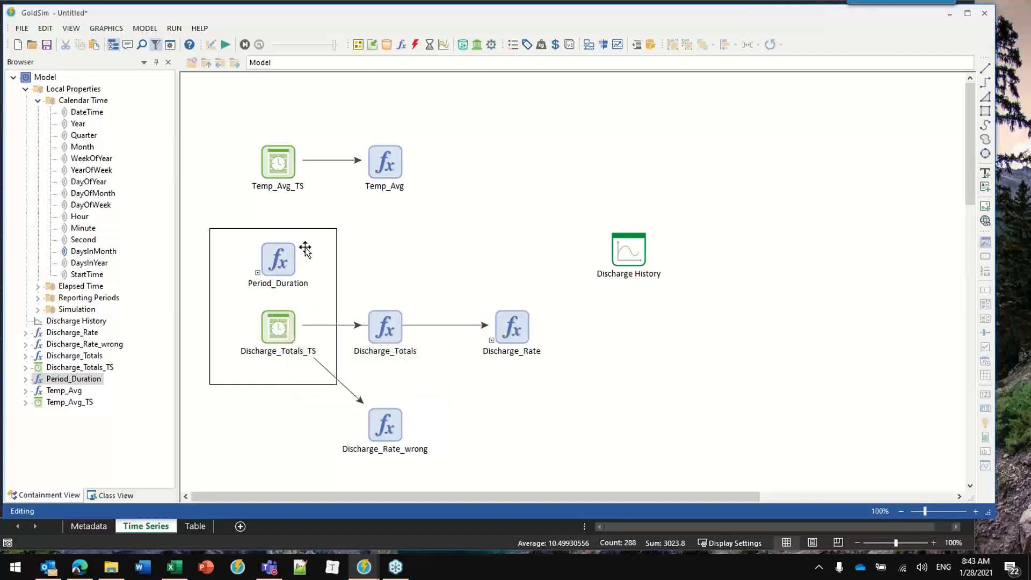
Step: Replace the days-in-month divisor in the Discharge_Rate equation with Period_Duration and accept the properties
{"action": "left_click", "coordinate": [500, 331]}
{"action": "double_click", "coordinate": [500, 332]}
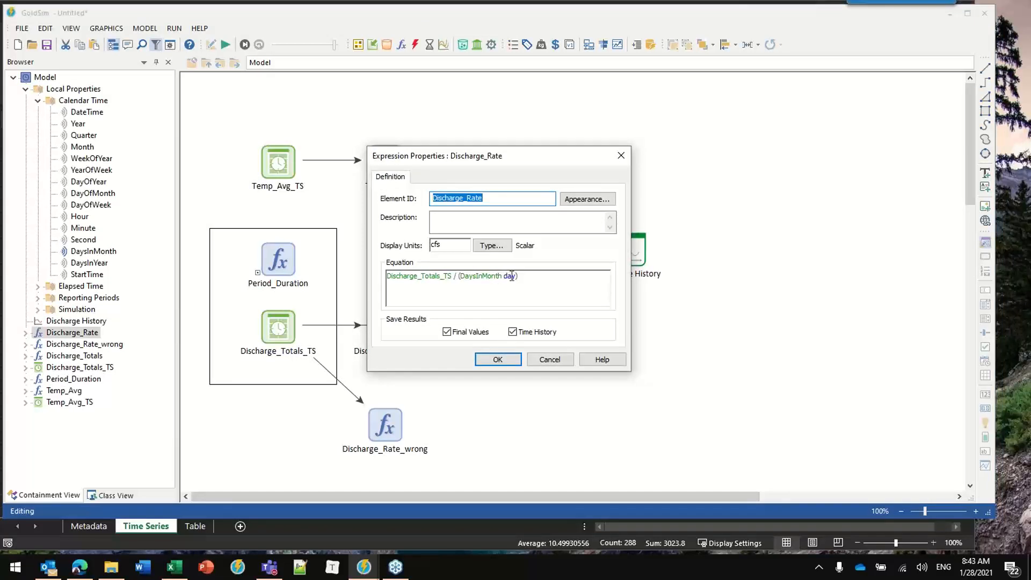
{"action": "left_click_drag", "start_coordinate": [518, 276], "coordinate": [460, 281]}
{"action": "key", "text": "BackSpace"}
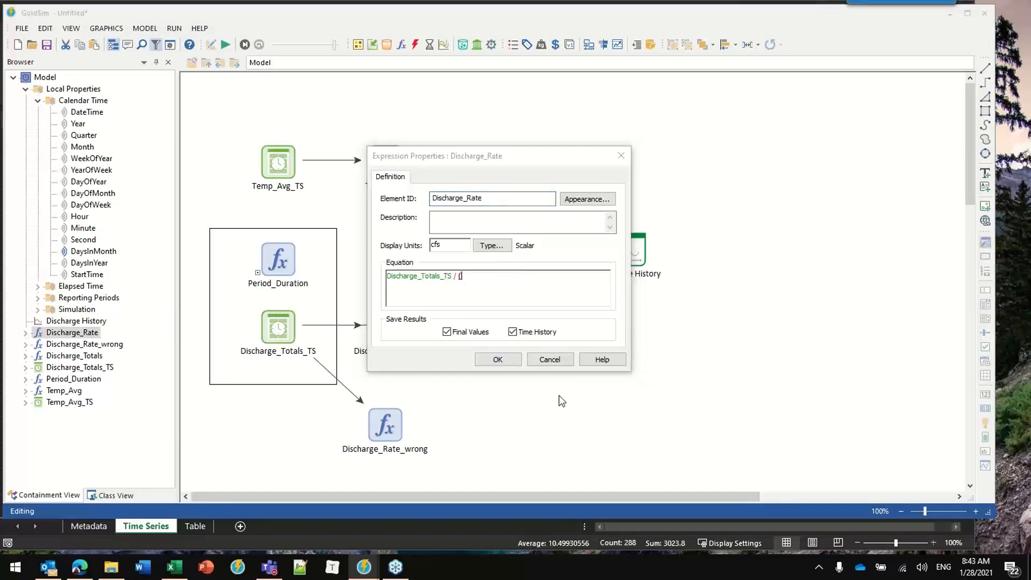
{"action": "type", "text": "Period_Duration"}
{"action": "left_click", "coordinate": [502, 361]}
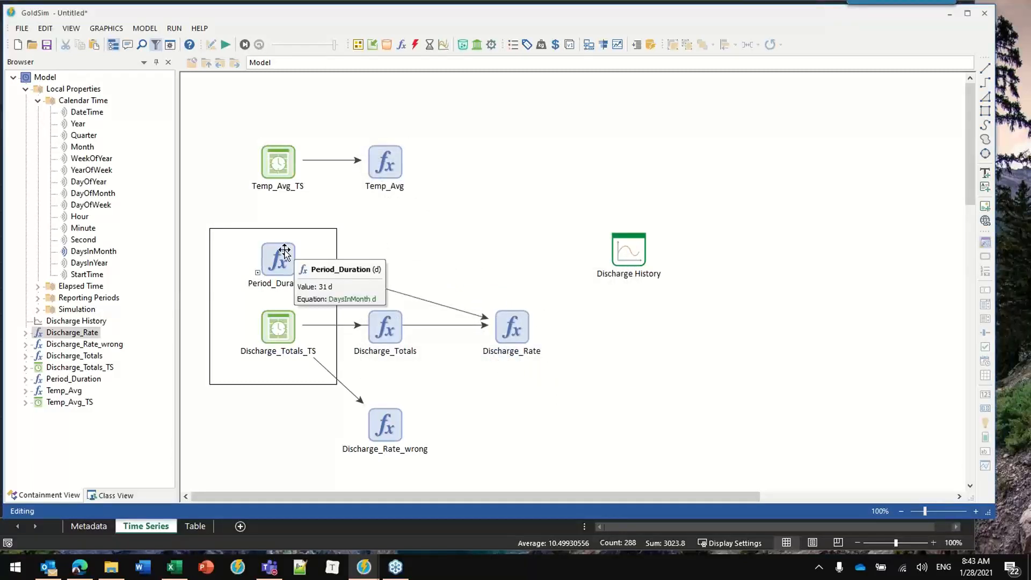
Step: Change the numerator of the Discharge_Rate equation to Discharge_Totals so it reads Discharge_Totals / Period_Duration
{"action": "double_click", "coordinate": [513, 329]}
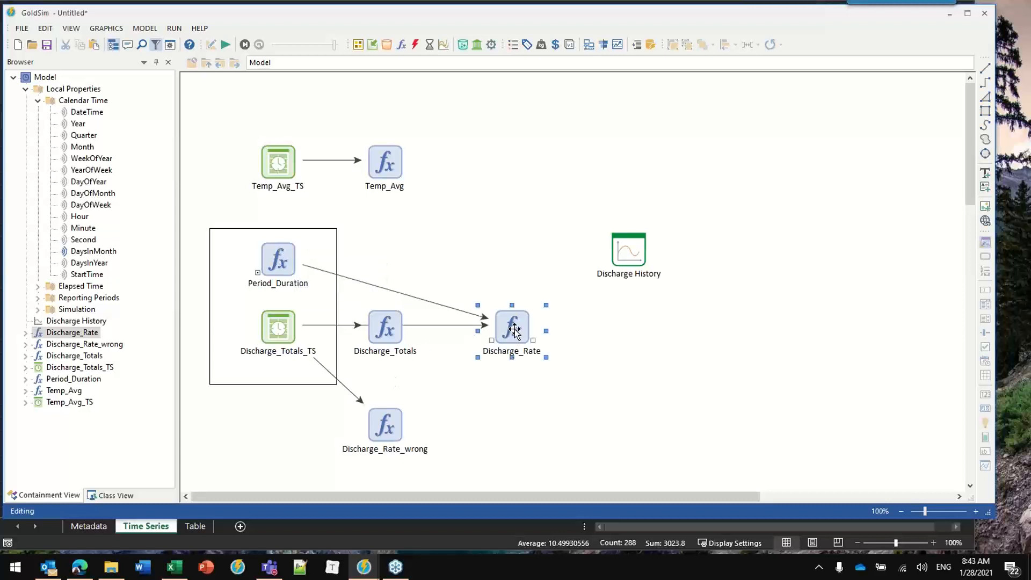
{"action": "left_click_drag", "start_coordinate": [458, 159], "coordinate": [609, 154]}
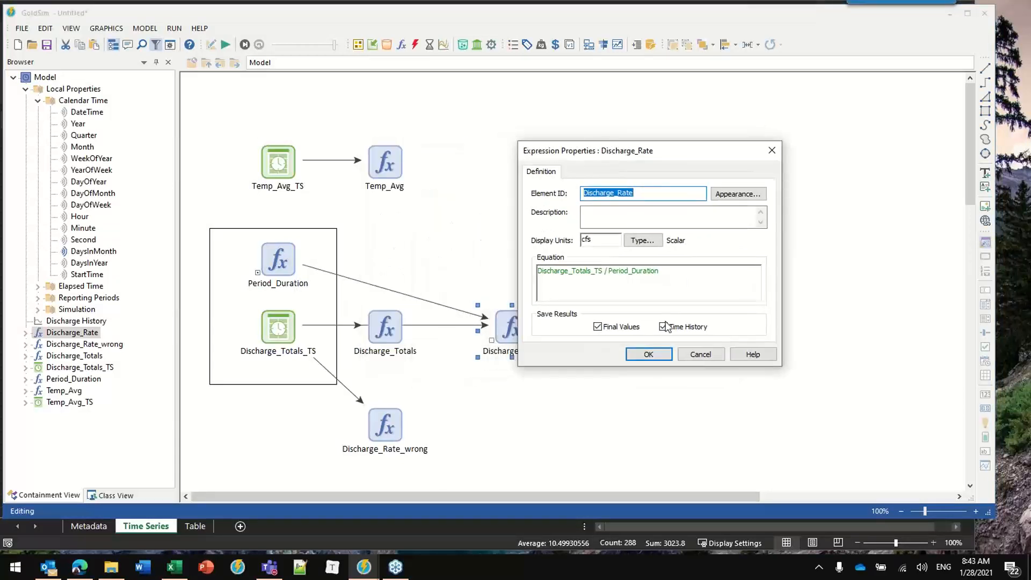
{"action": "left_click", "coordinate": [608, 275]}
{"action": "key", "text": "BackSpace"}
{"action": "key", "text": "BackSpace"}
{"action": "key", "text": "BackSpace"}
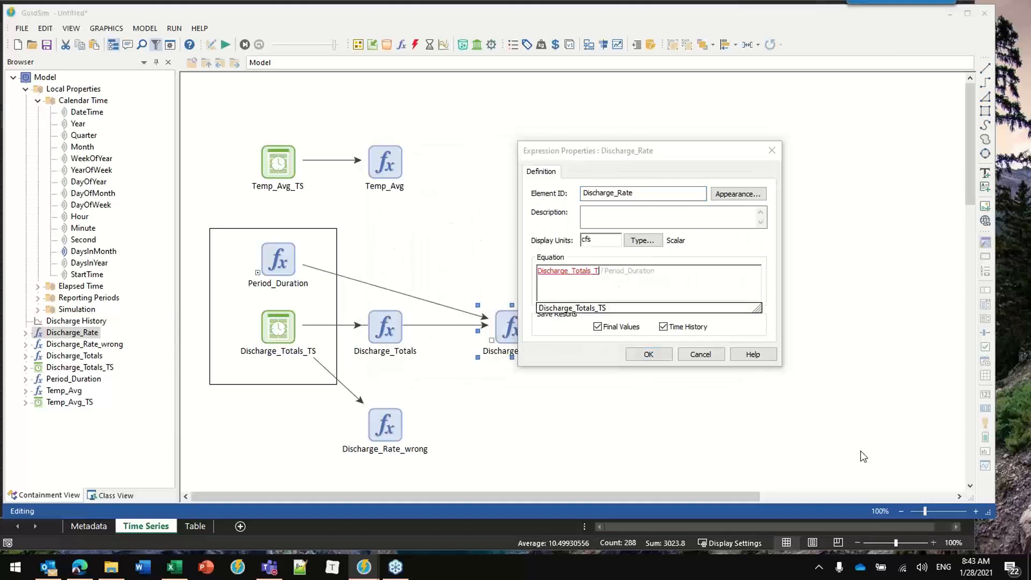
{"action": "left_click", "coordinate": [706, 244]}
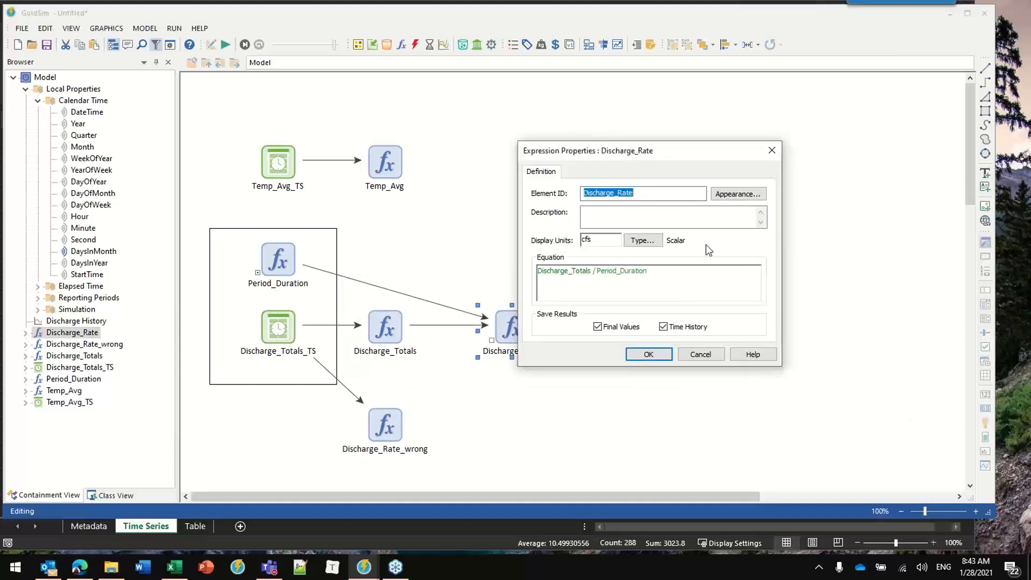
{"action": "left_click", "coordinate": [635, 355]}
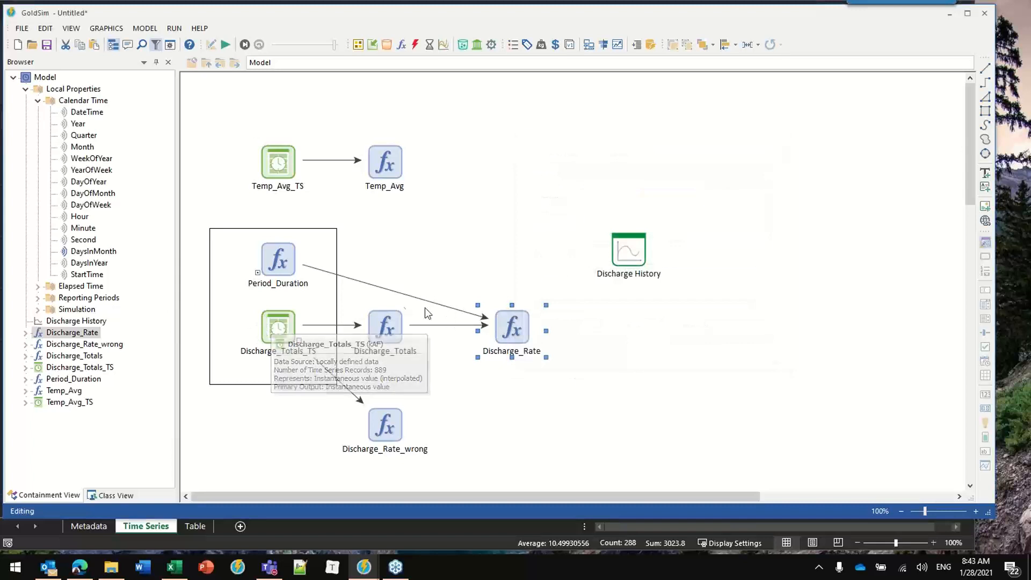
Step: Add Discharge_Rate to the Discharge History result element with its period results set to Cumulative
{"action": "left_click", "coordinate": [382, 324]}
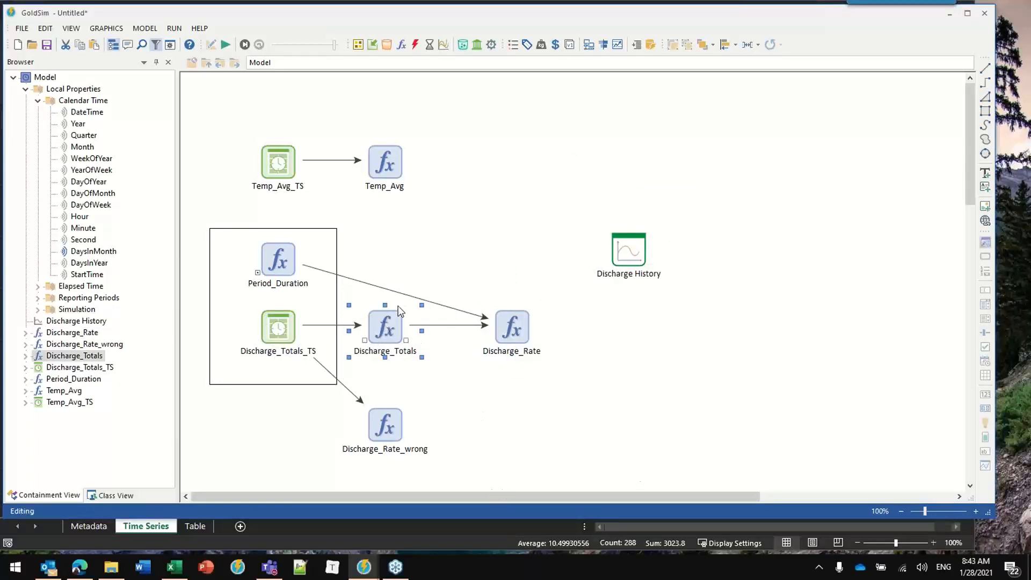
{"action": "double_click", "coordinate": [635, 254]}
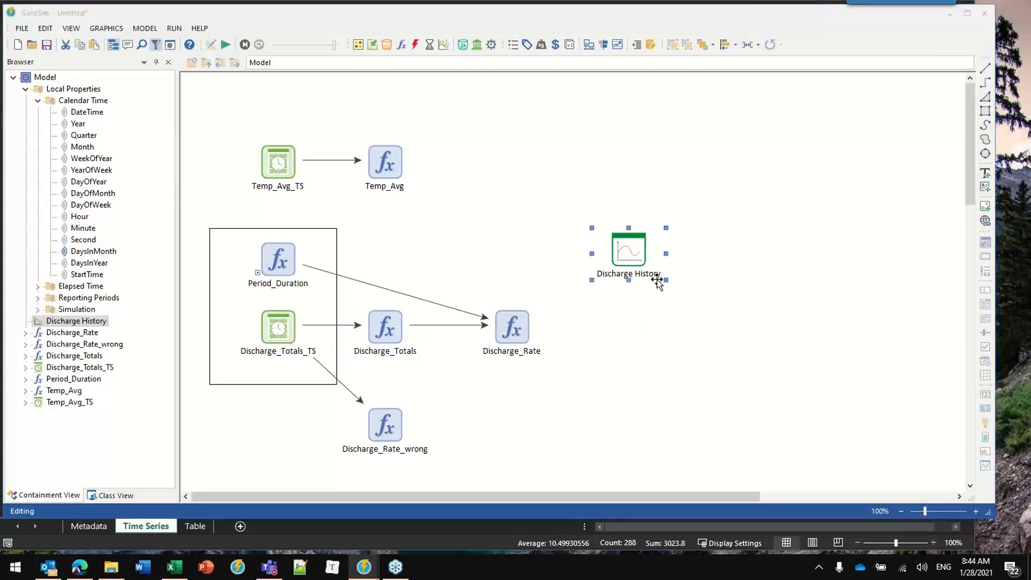
{"action": "left_click", "coordinate": [334, 376]}
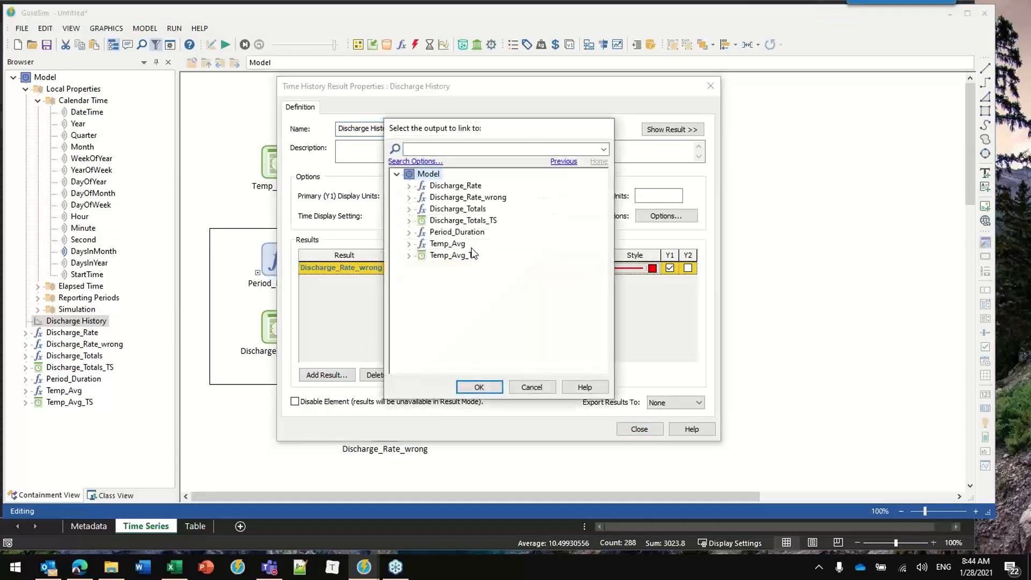
{"action": "double_click", "coordinate": [456, 185]}
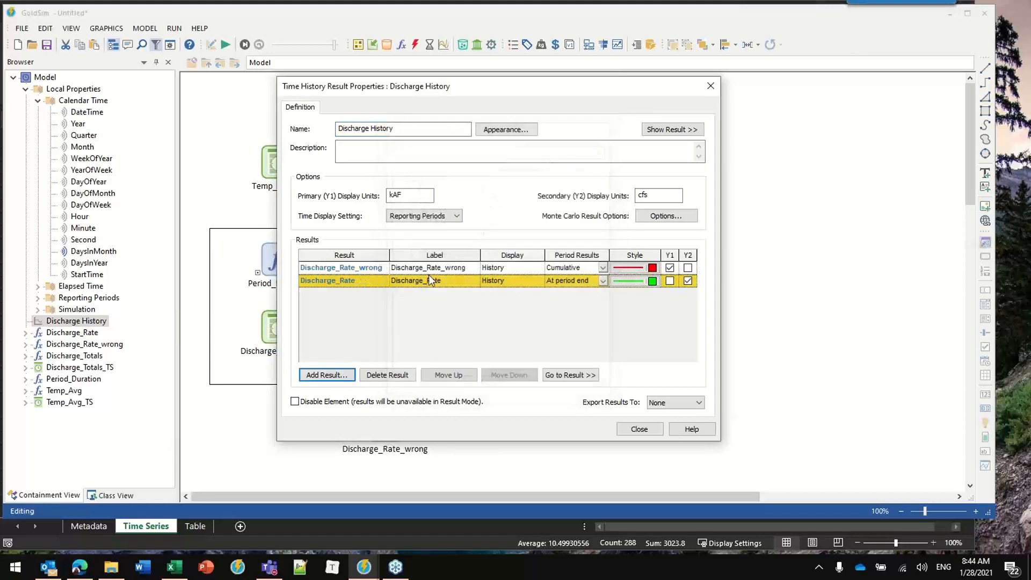
{"action": "left_click", "coordinate": [603, 281]}
{"action": "left_click", "coordinate": [562, 336]}
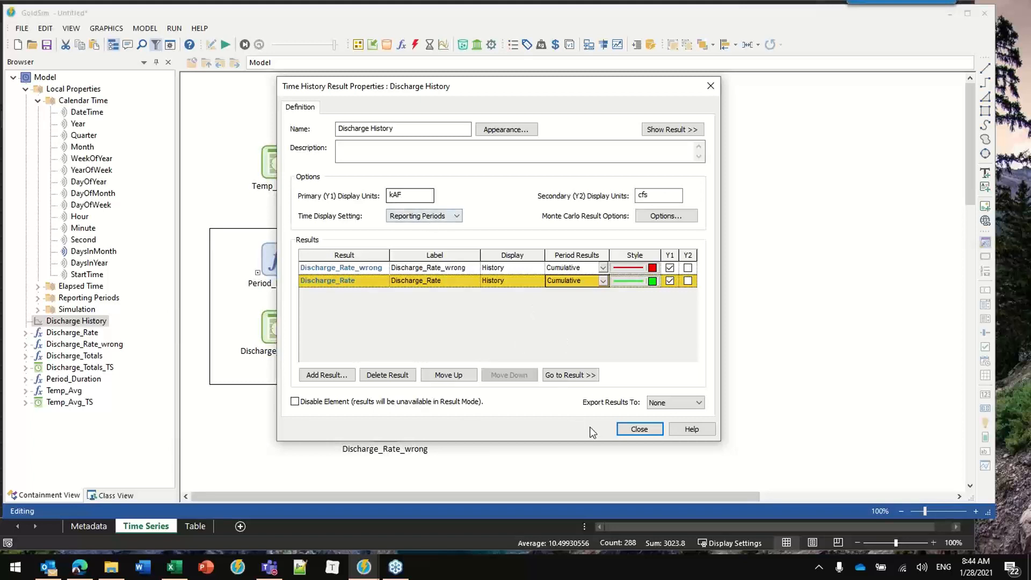
{"action": "left_click", "coordinate": [631, 430]}
Step: Run the simulation and open the Discharge History table to compare the monthly cumulative discharges
{"action": "key", "text": "F5"}
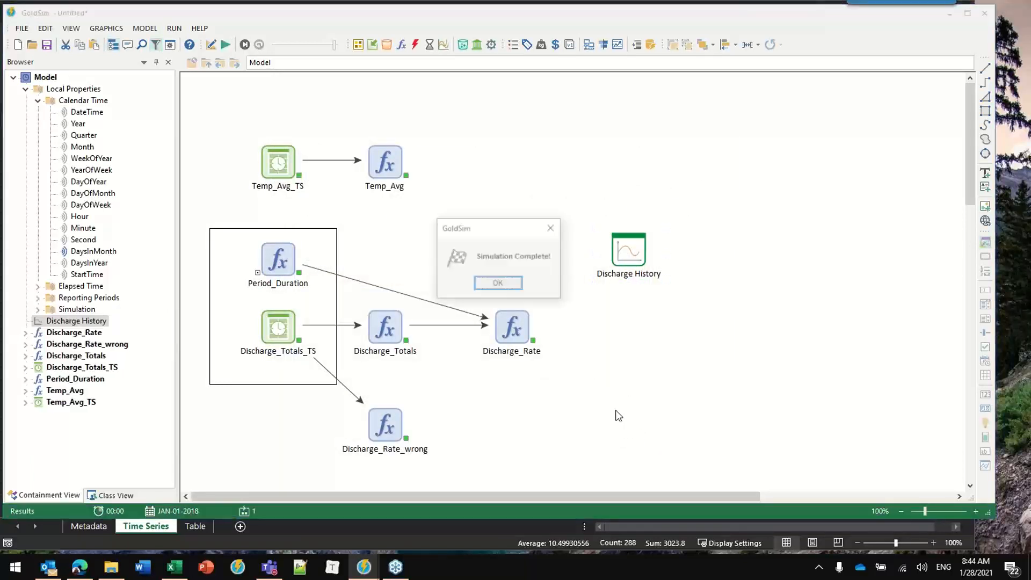
{"action": "left_click", "coordinate": [498, 283]}
{"action": "double_click", "coordinate": [623, 251]}
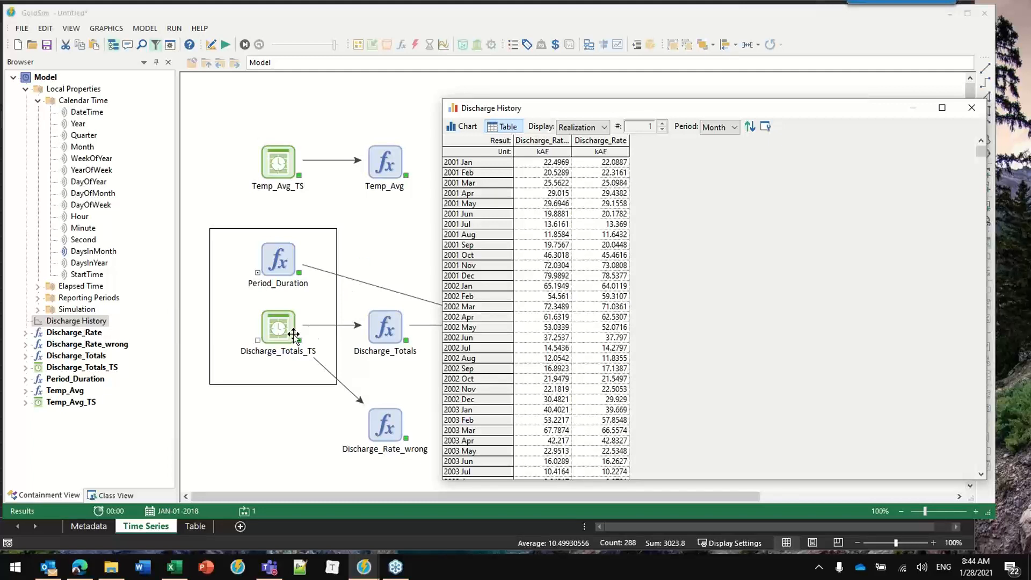
Step: Examine the Discharge_Totals_TS input data at the 1/1/2001 record against the Discharge History table and close its properties
{"action": "double_click", "coordinate": [276, 333]}
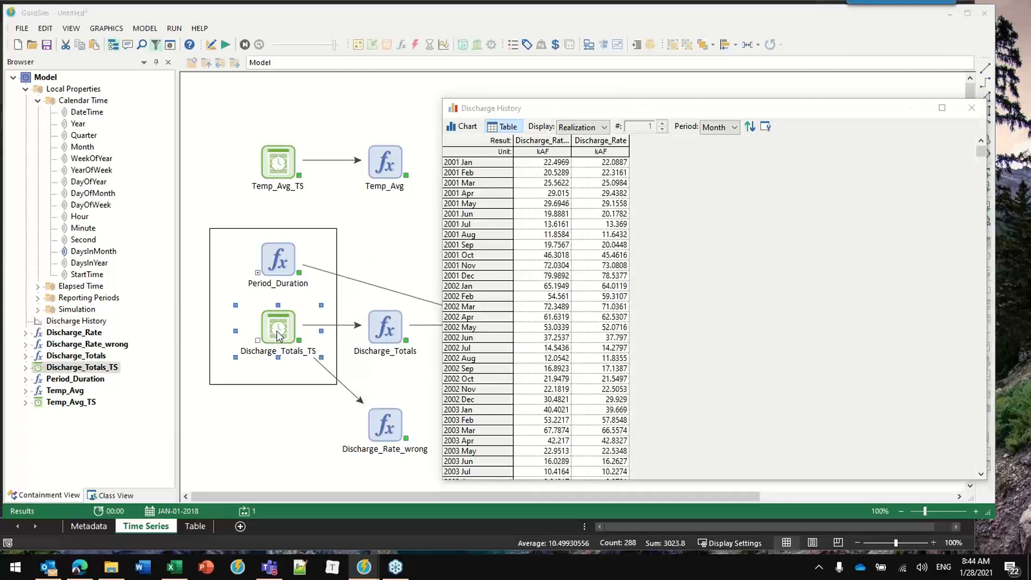
{"action": "left_click_drag", "start_coordinate": [343, 150], "coordinate": [276, 138]}
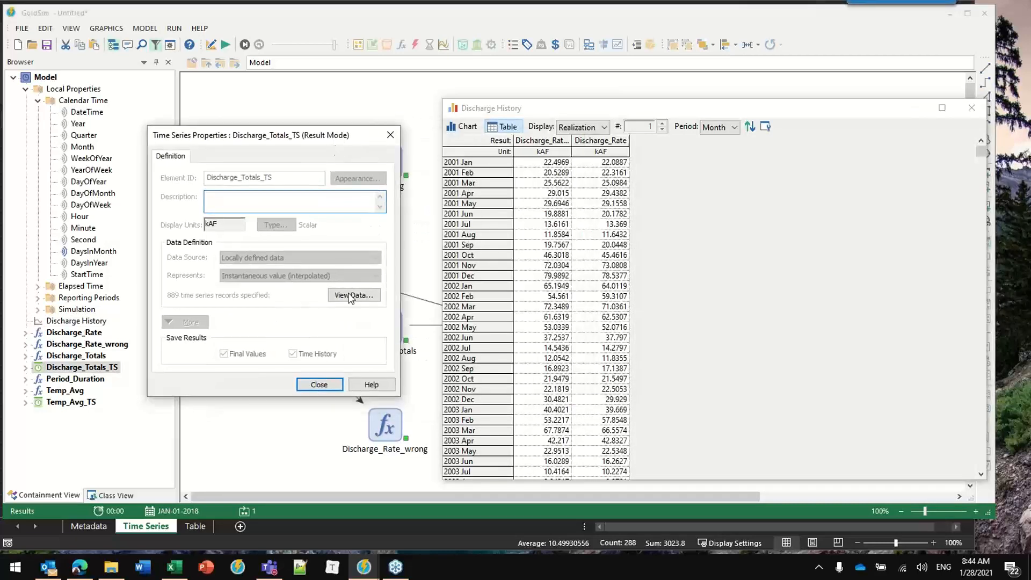
{"action": "left_click", "coordinate": [340, 296]}
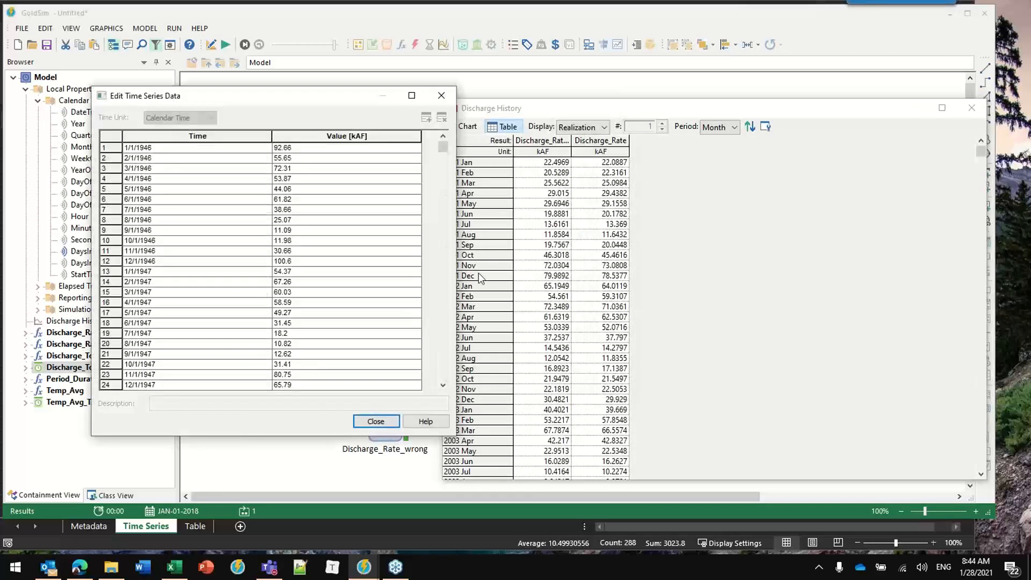
{"action": "left_click_drag", "start_coordinate": [446, 150], "coordinate": [443, 323]}
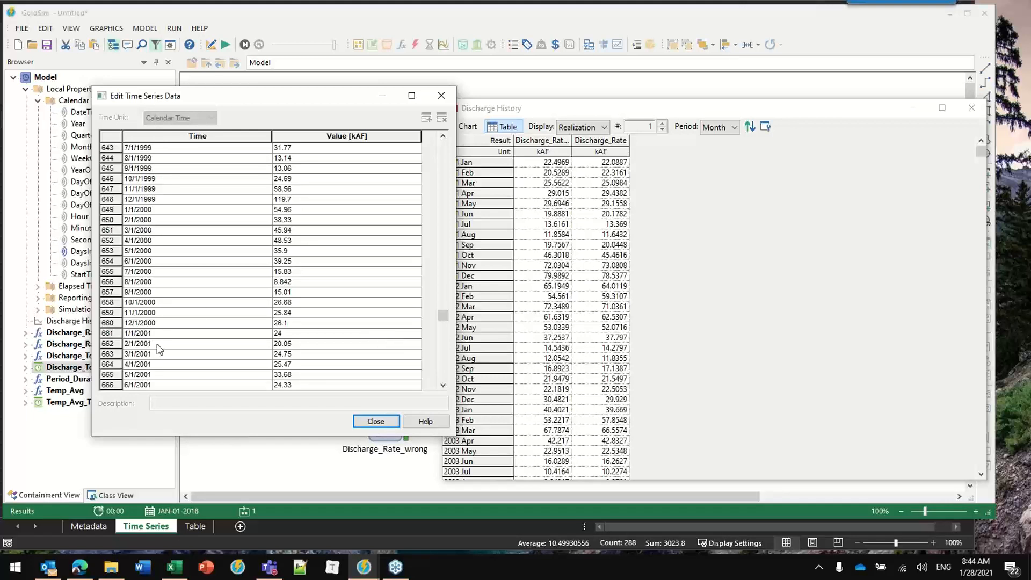
{"action": "left_click", "coordinate": [145, 334]}
{"action": "left_click", "coordinate": [302, 336]}
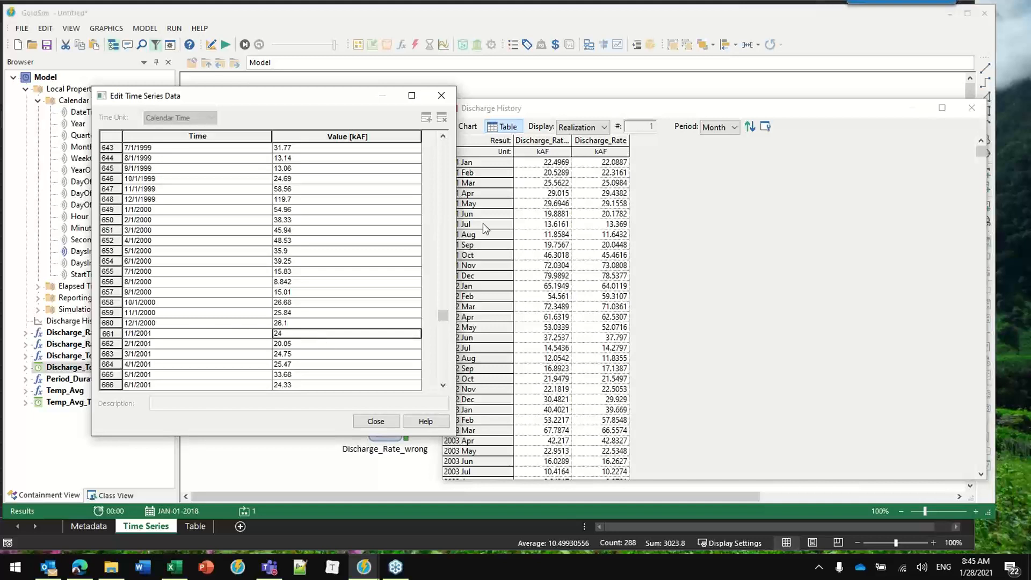
{"action": "left_click", "coordinate": [441, 95]}
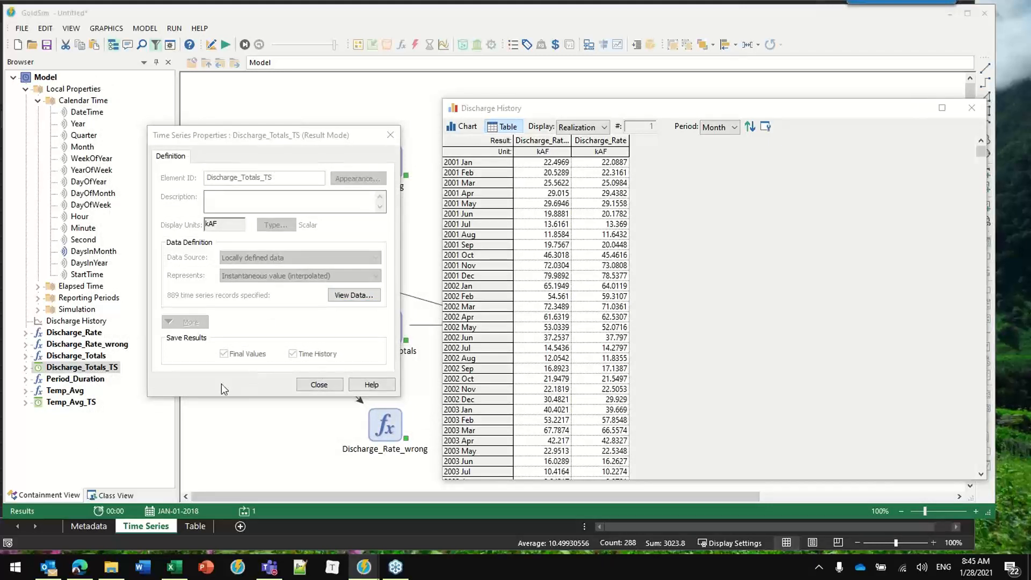
{"action": "left_click", "coordinate": [311, 385]}
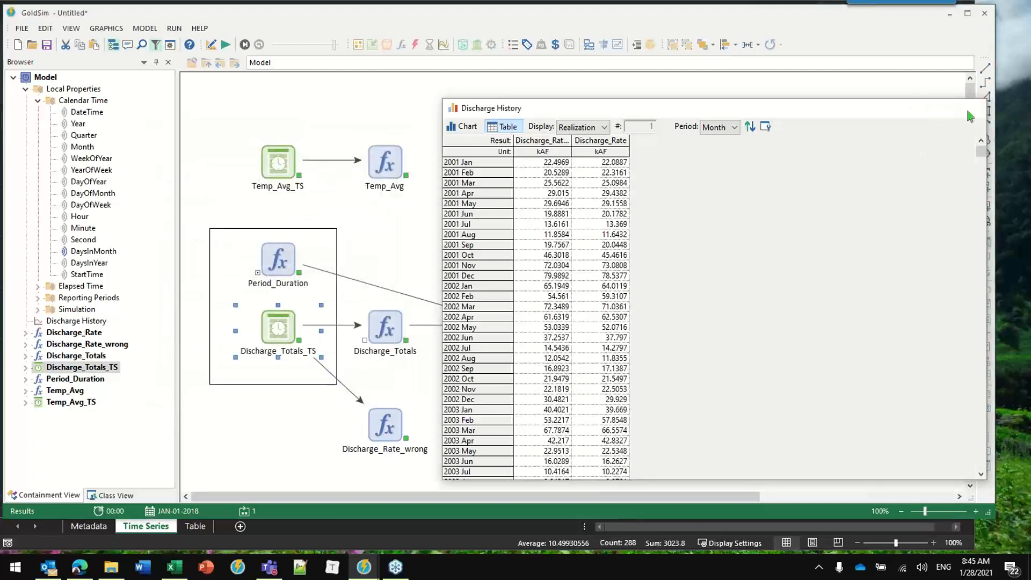
Step: Close the Discharge History table, return the model to edit mode and review the Discharge_Totals_TS data without editing it
{"action": "left_click", "coordinate": [972, 108]}
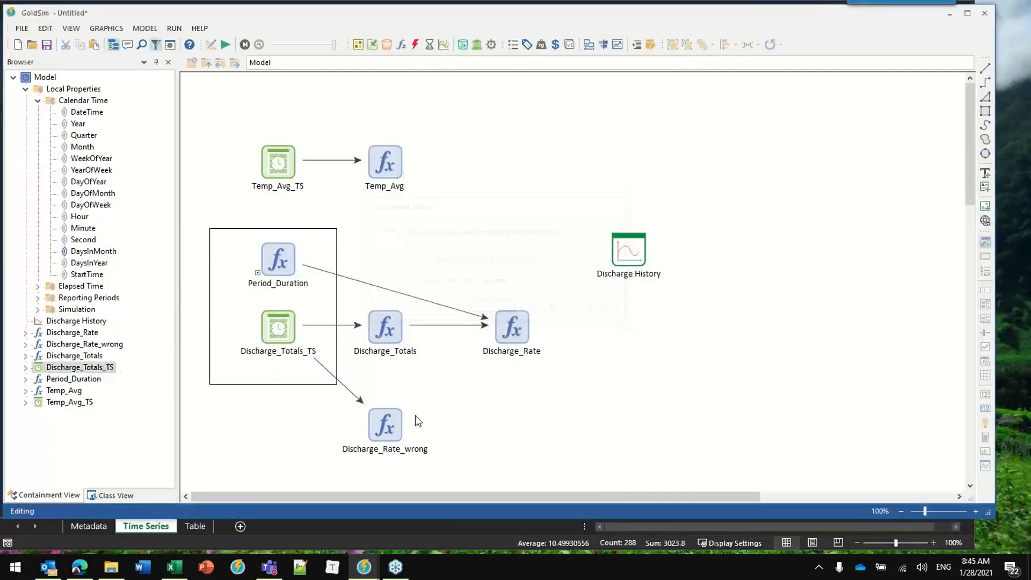
{"action": "double_click", "coordinate": [289, 326]}
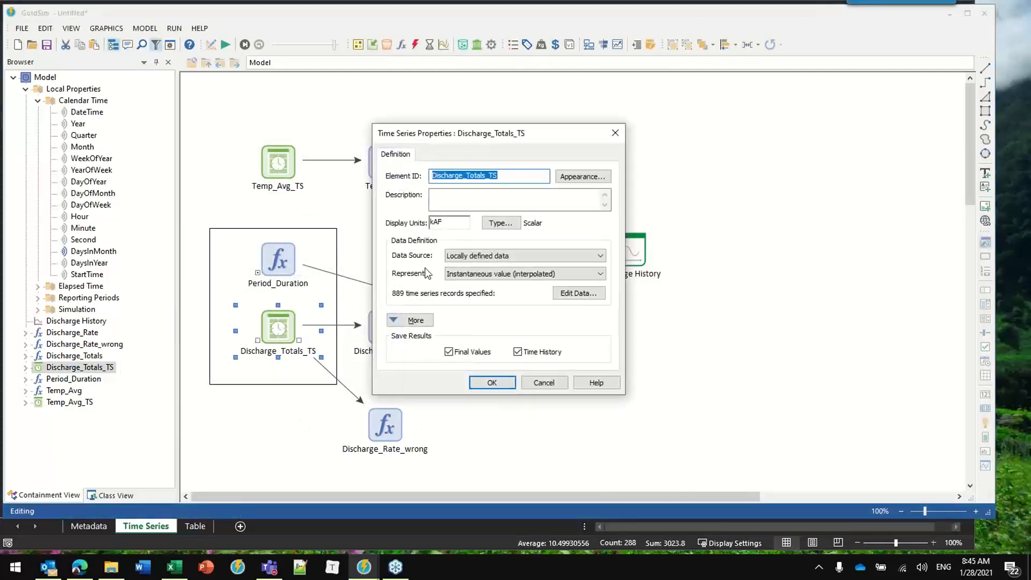
{"action": "left_click", "coordinate": [580, 294]}
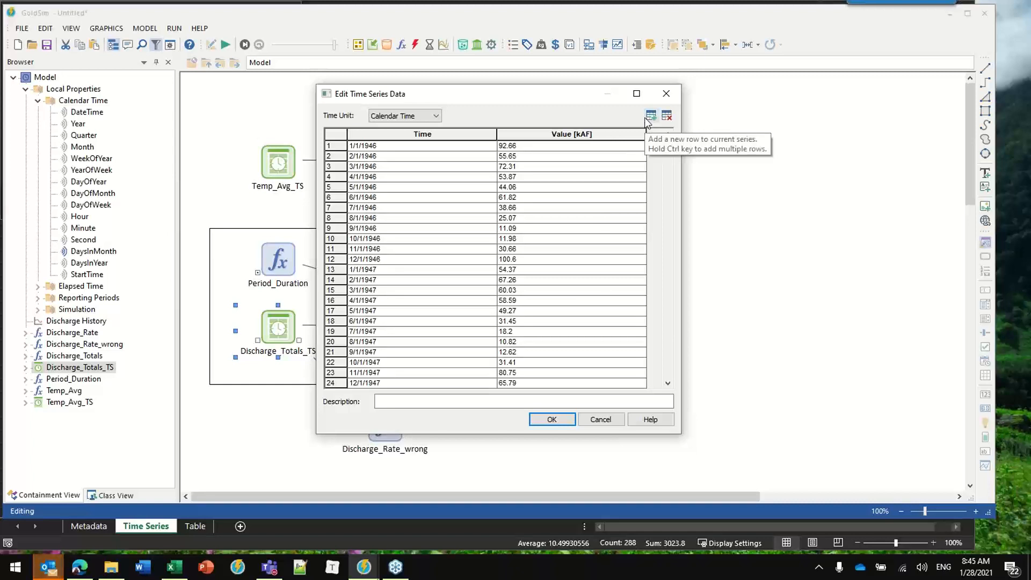
{"action": "left_click", "coordinate": [666, 93]}
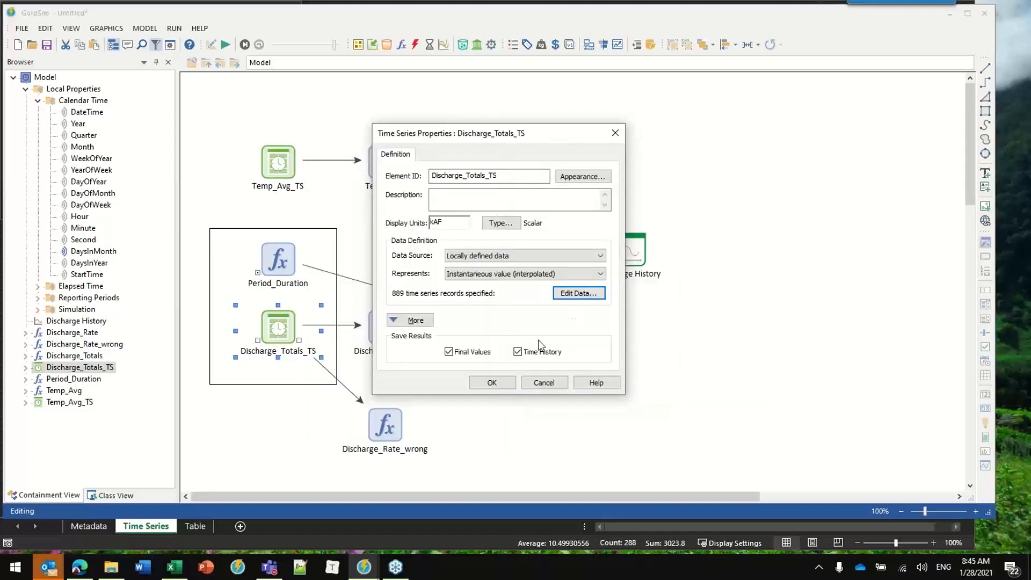
{"action": "left_click", "coordinate": [492, 383]}
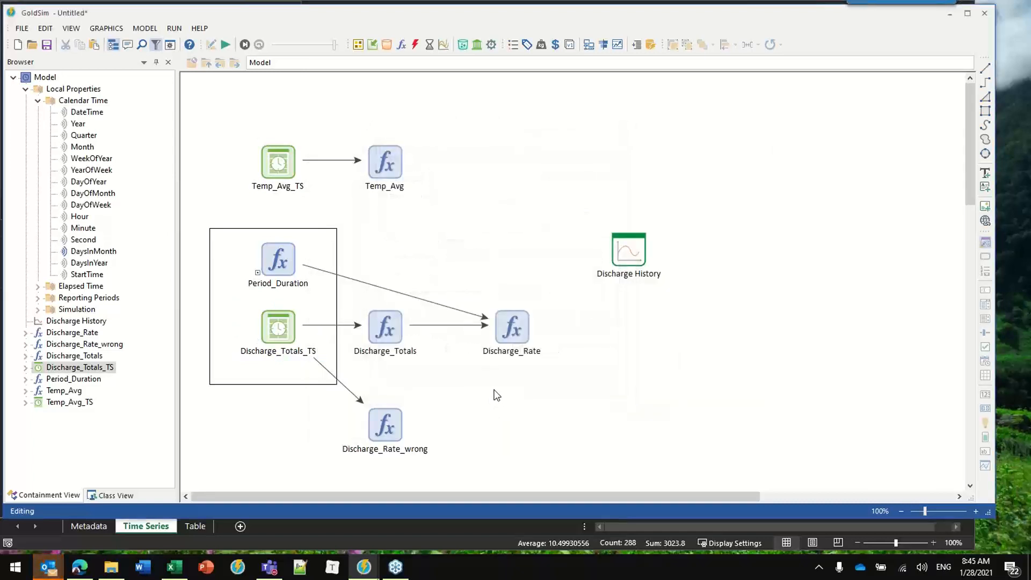
Step: Move the Discharge History result element to just above Discharge_Rate and deselect it
{"action": "left_click", "coordinate": [495, 333]}
{"action": "left_click_drag", "start_coordinate": [606, 239], "coordinate": [510, 223]}
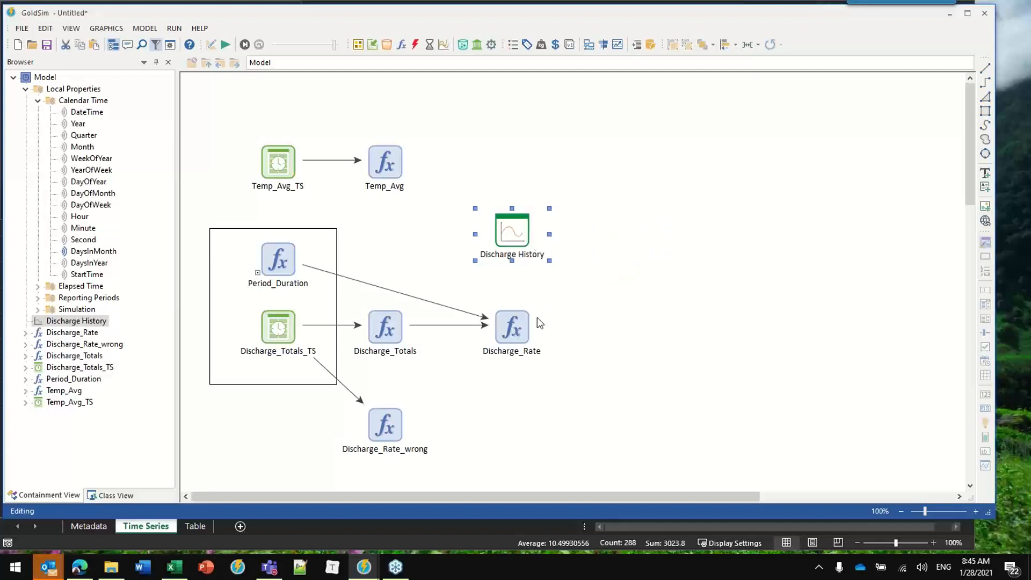
{"action": "mouse_move", "coordinate": [526, 338]}
{"action": "left_click", "coordinate": [1022, 189]}
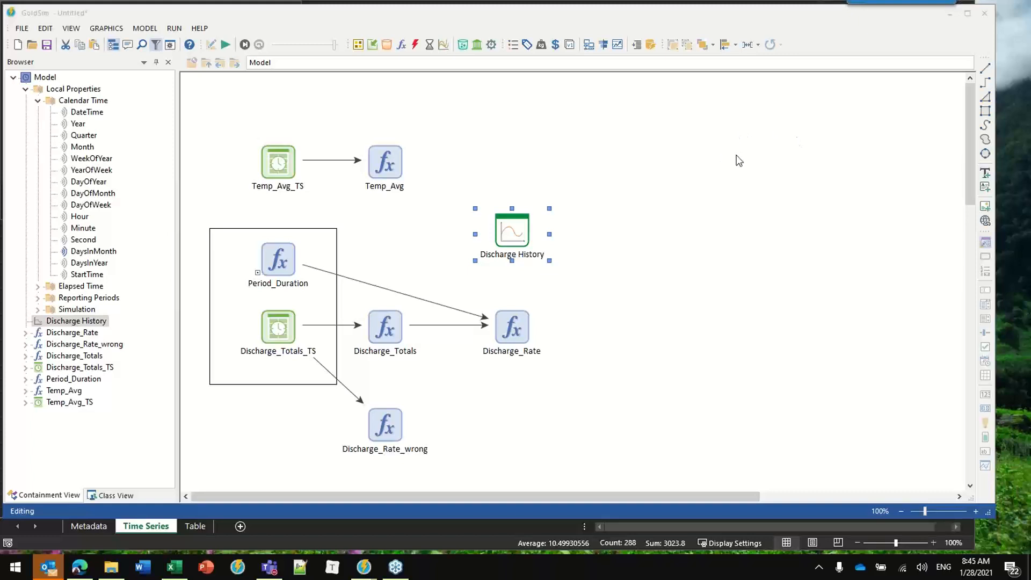
{"action": "left_click", "coordinate": [720, 252]}
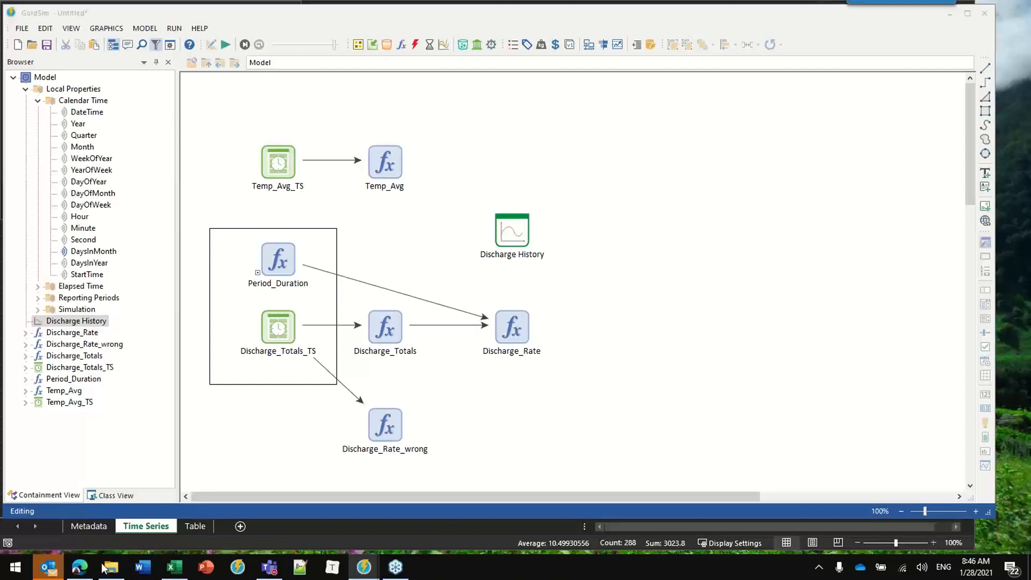
Step: Switch to the web browser, maximize it and open the GoldSim Help Center from the GoldSim website's technical support page
{"action": "left_click", "coordinate": [79, 568]}
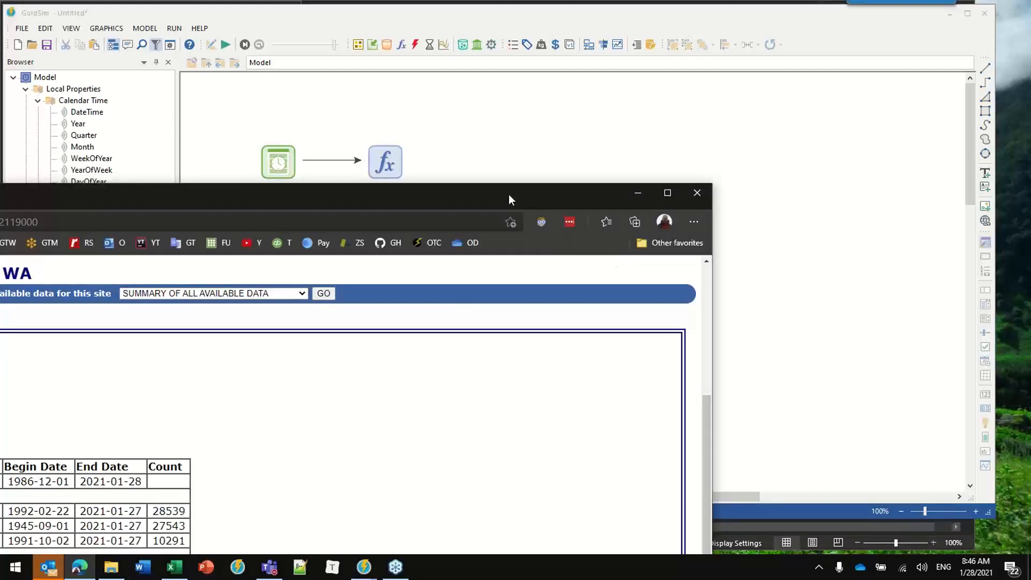
{"action": "double_click", "coordinate": [511, 190]}
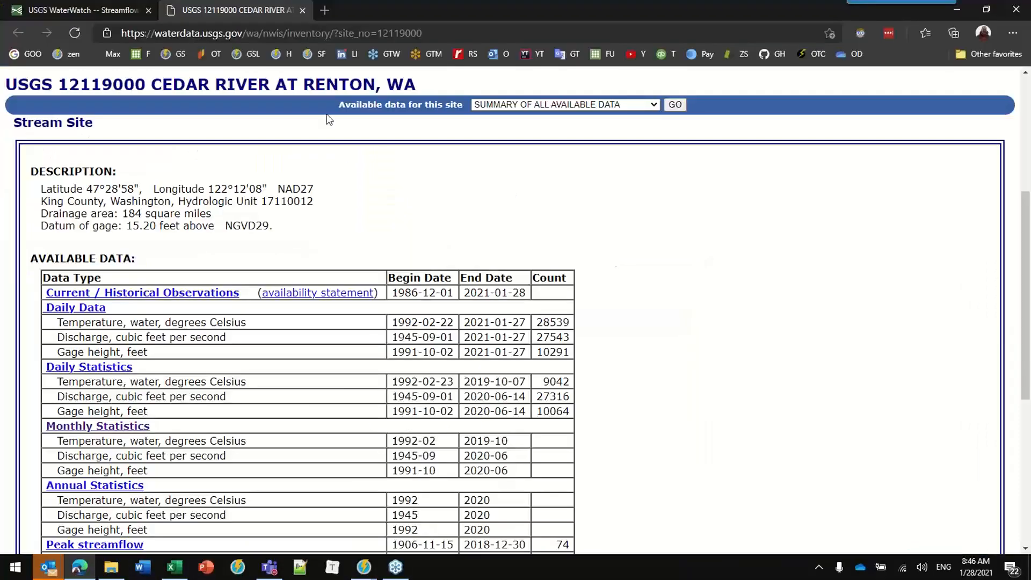
{"action": "left_click", "coordinate": [149, 54]}
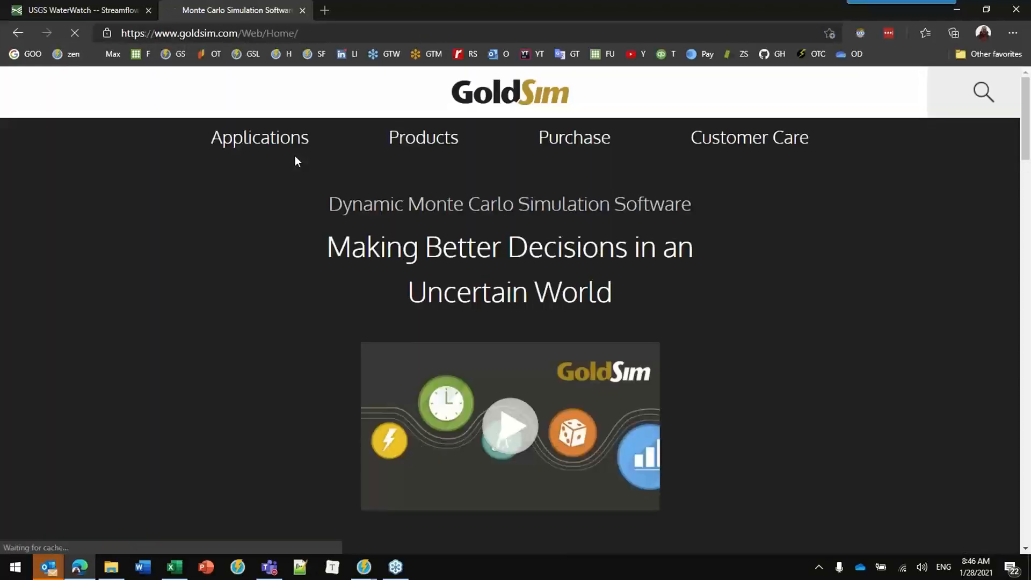
{"action": "mouse_move", "coordinate": [741, 141]}
{"action": "left_click", "coordinate": [720, 173]}
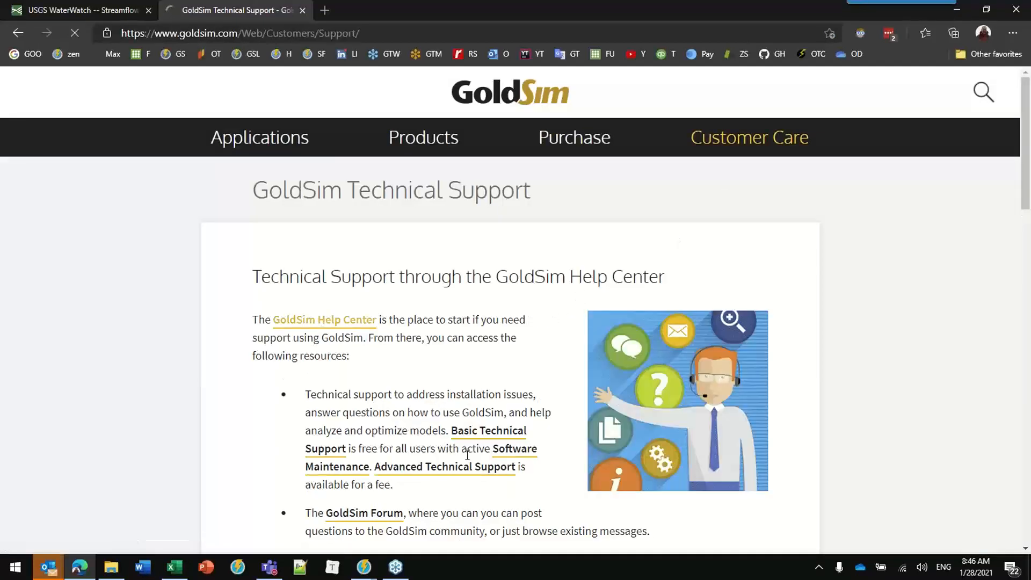
{"action": "left_click", "coordinate": [329, 321]}
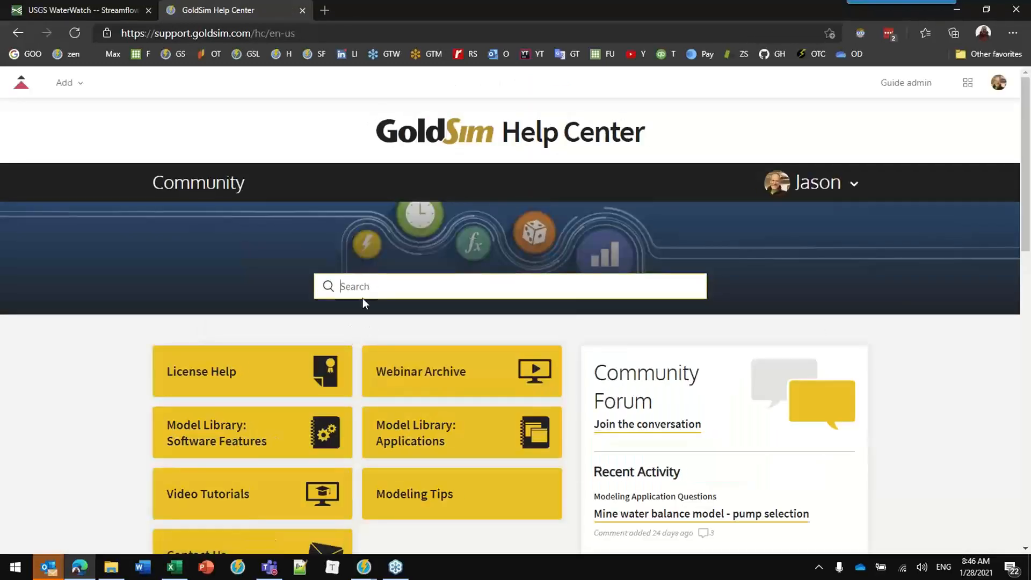
Step: Search the Help Center for "interpolation" and look through the knowledge base results
{"action": "type", "text": "polation"}
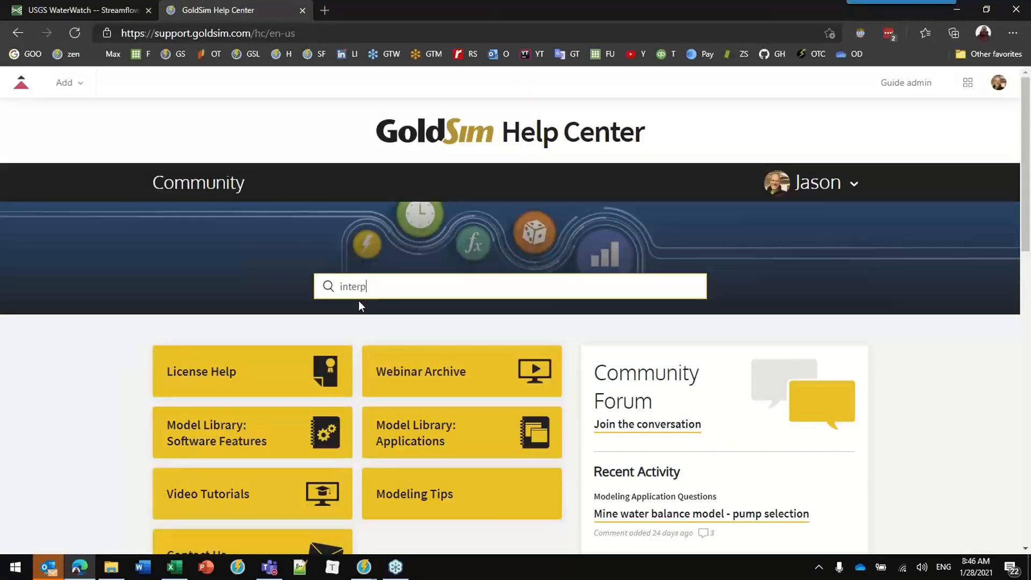
{"action": "key", "text": "Return"}
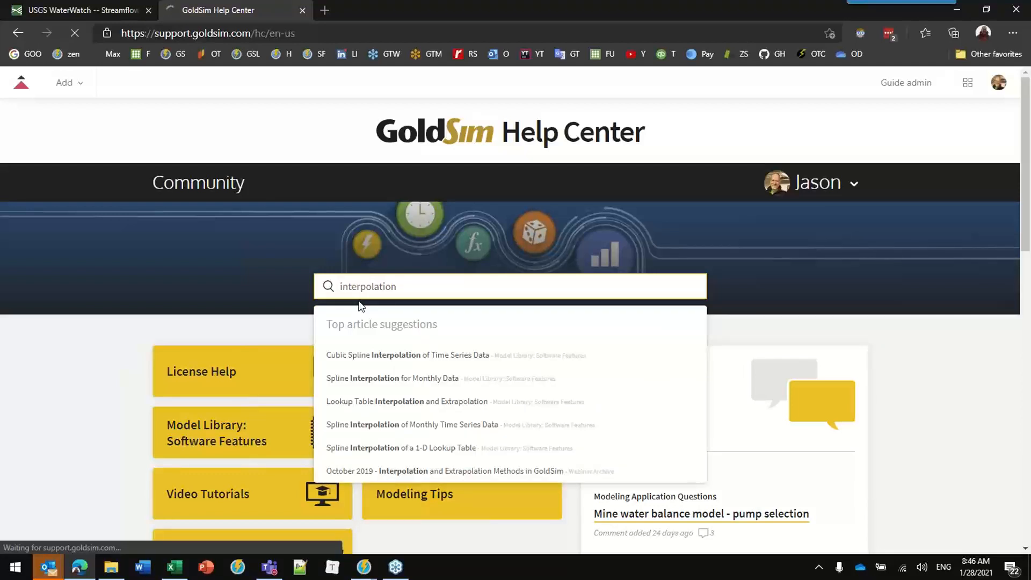
{"action": "scroll", "coordinate": [138, 262], "scroll_direction": "down", "scroll_amount": 3}
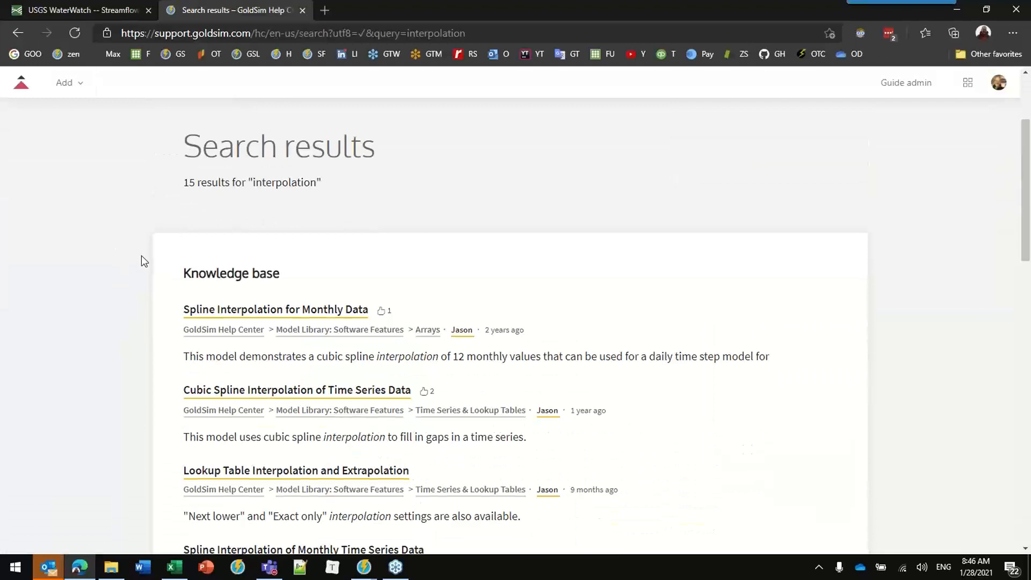
{"action": "scroll", "coordinate": [156, 268], "scroll_direction": "down", "scroll_amount": 1}
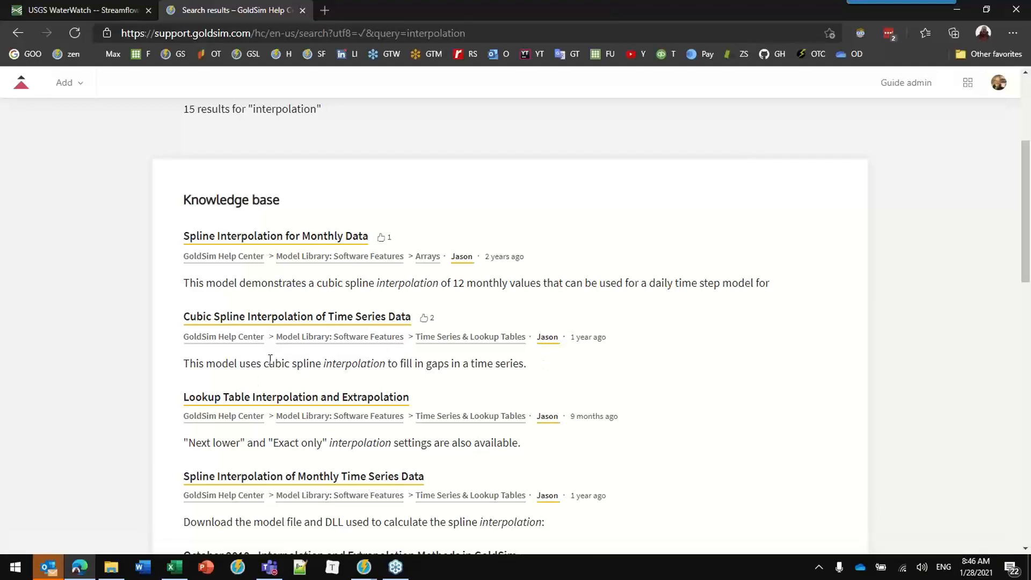
Step: Open the Spline Interpolation for Monthly Data article, review its description and chart, and return to the search results
{"action": "left_click", "coordinate": [311, 258]}
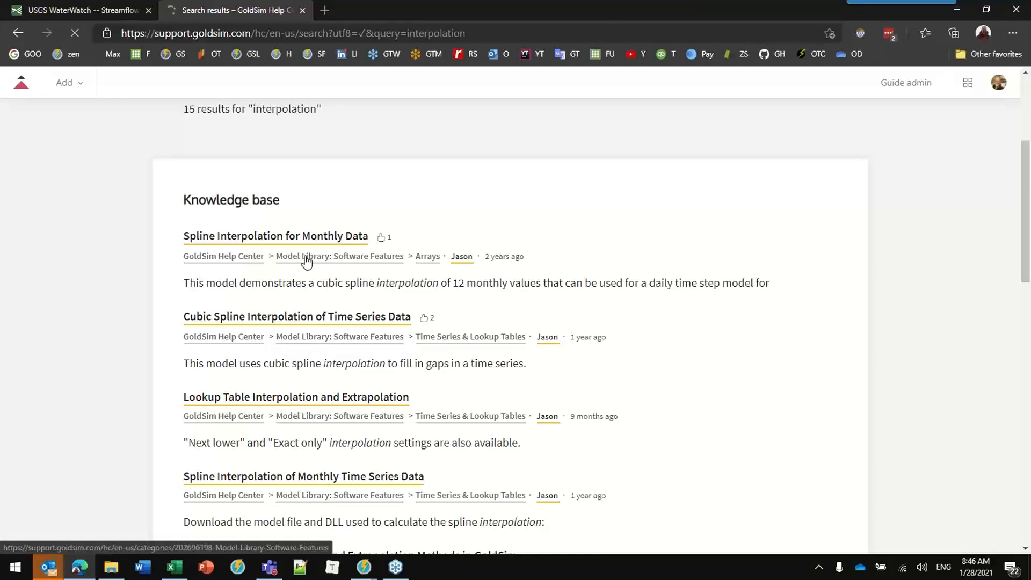
{"action": "left_click", "coordinate": [324, 241]}
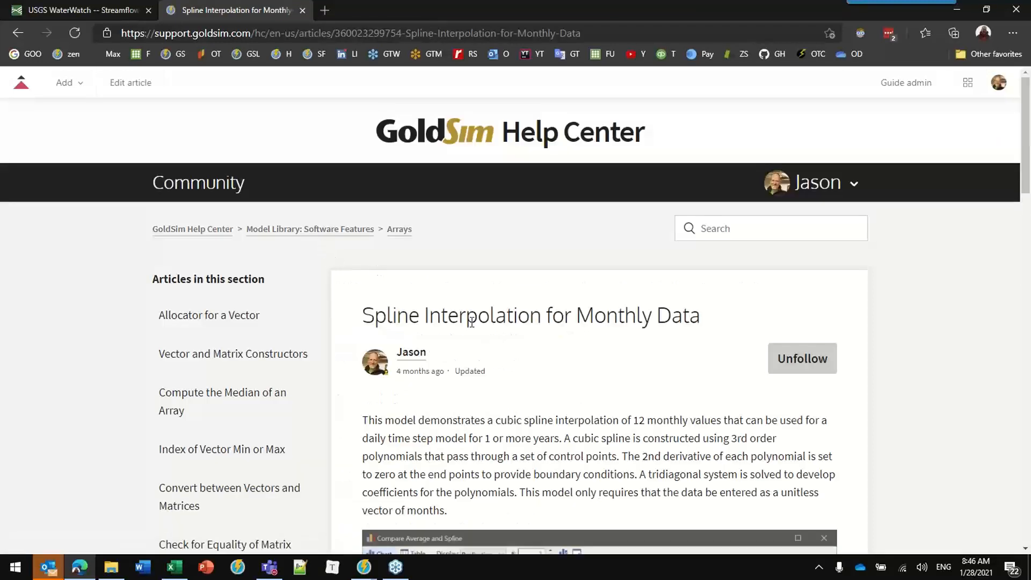
{"action": "scroll", "coordinate": [468, 315], "scroll_direction": "down", "scroll_amount": 5}
{"action": "scroll", "coordinate": [457, 317], "scroll_direction": "down", "scroll_amount": 1}
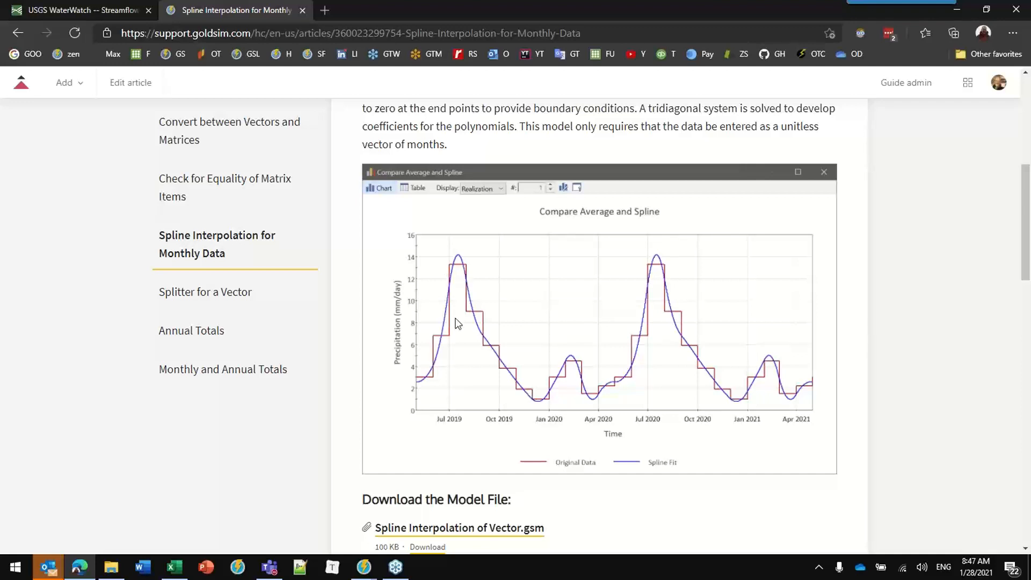
{"action": "scroll", "coordinate": [527, 339], "scroll_direction": "up", "scroll_amount": 5}
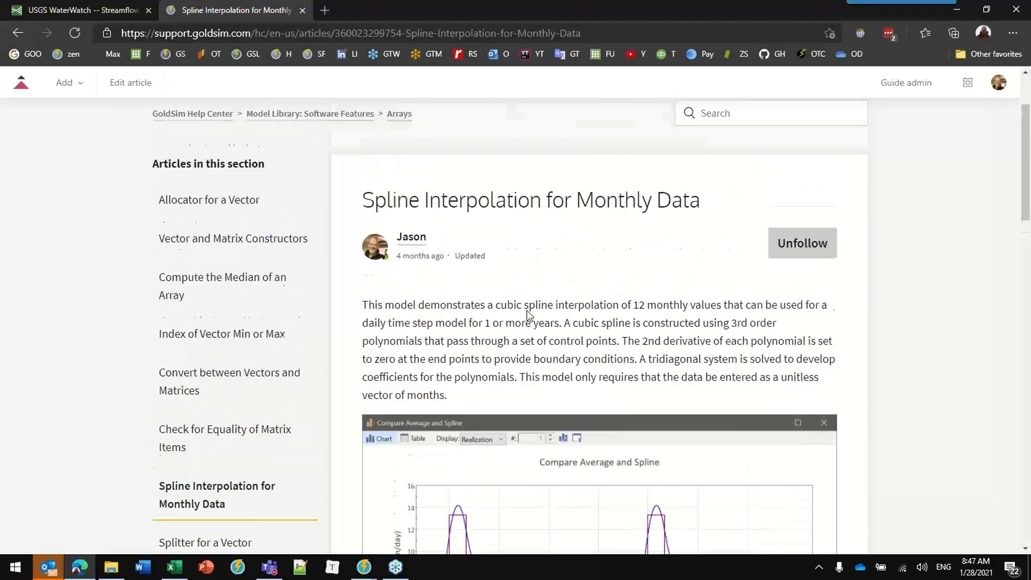
{"action": "left_click", "coordinate": [18, 33]}
{"action": "scroll", "coordinate": [445, 247], "scroll_direction": "down", "scroll_amount": 4}
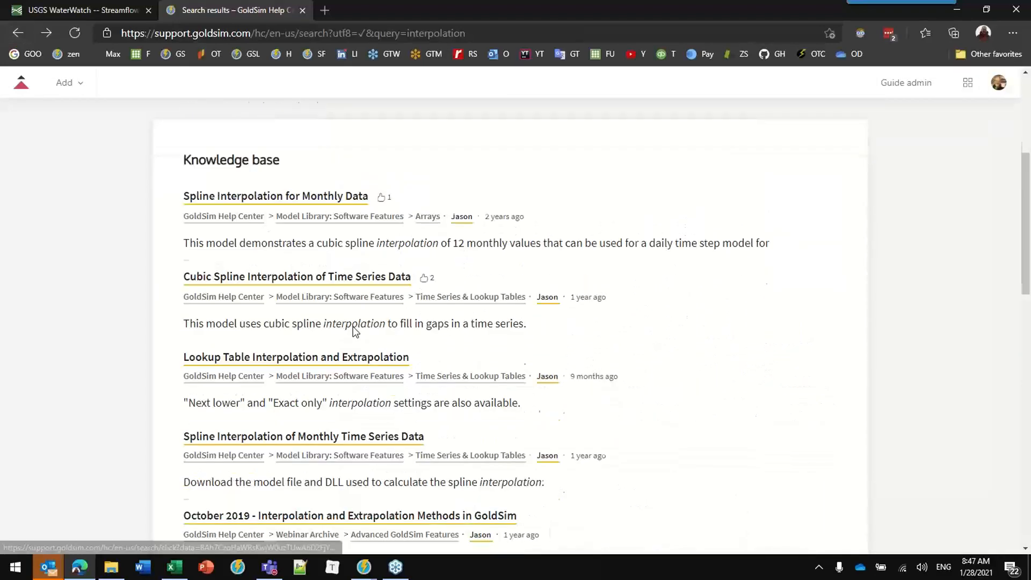
{"action": "scroll", "coordinate": [472, 268], "scroll_direction": "up", "scroll_amount": 5}
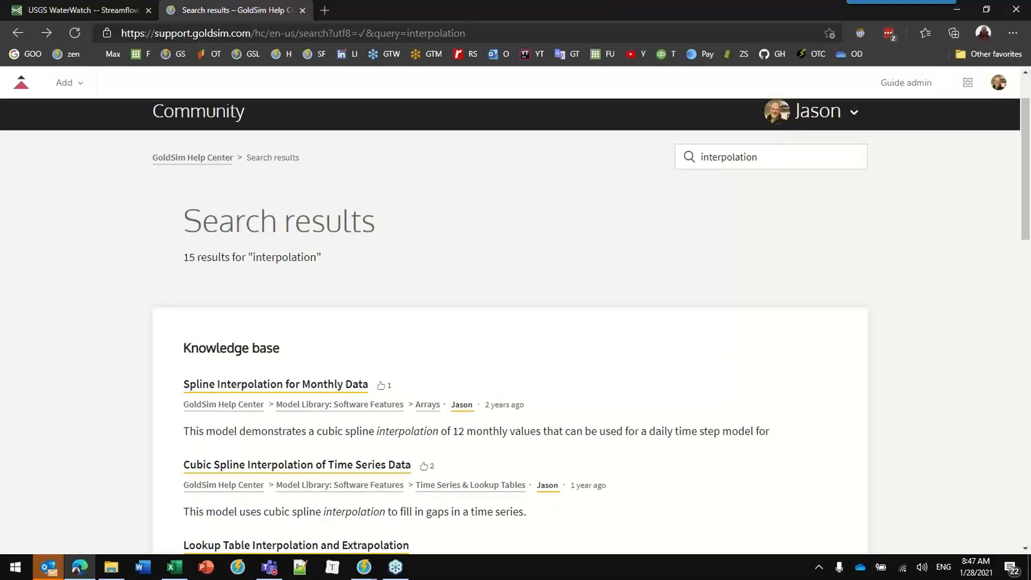
Step: Switch to the Monthly Annual Totals.gsm model in GoldSim and review the daily records of Precipitation_TS
{"action": "left_click_drag", "start_coordinate": [1030, 411], "coordinate": [479, 55]}
{"action": "double_click", "coordinate": [479, 55]}
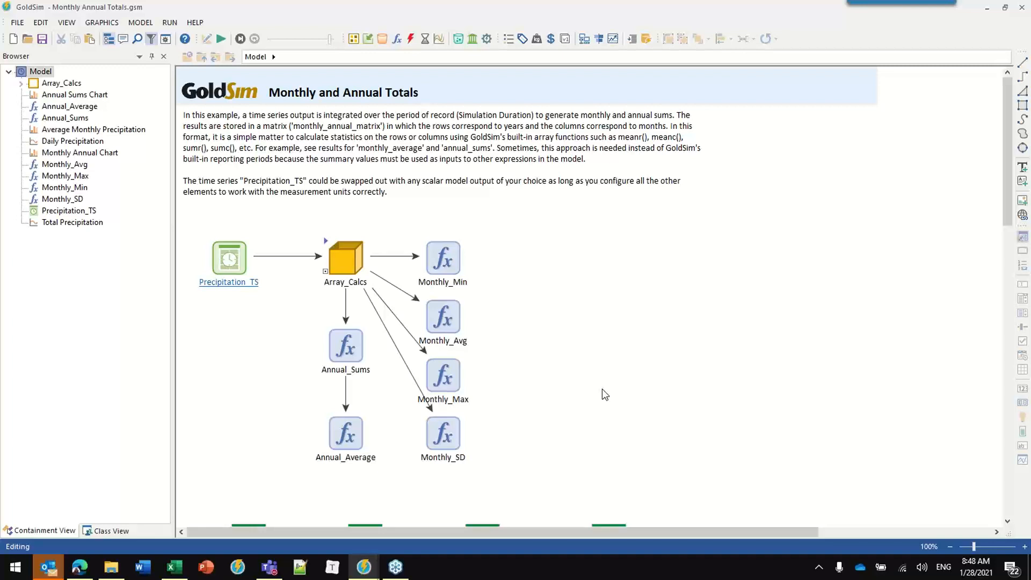
{"action": "double_click", "coordinate": [226, 259]}
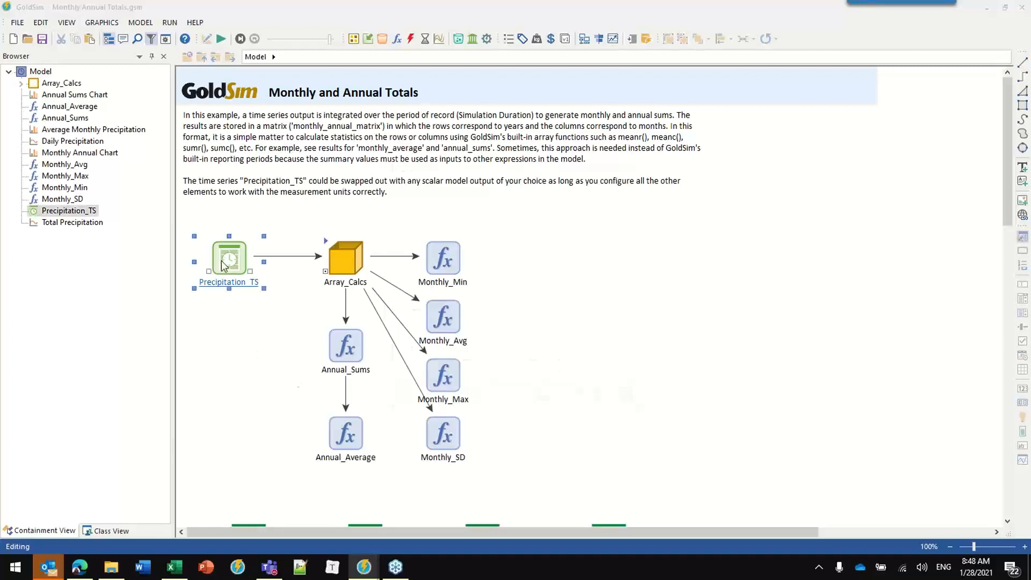
{"action": "left_click", "coordinate": [597, 310]}
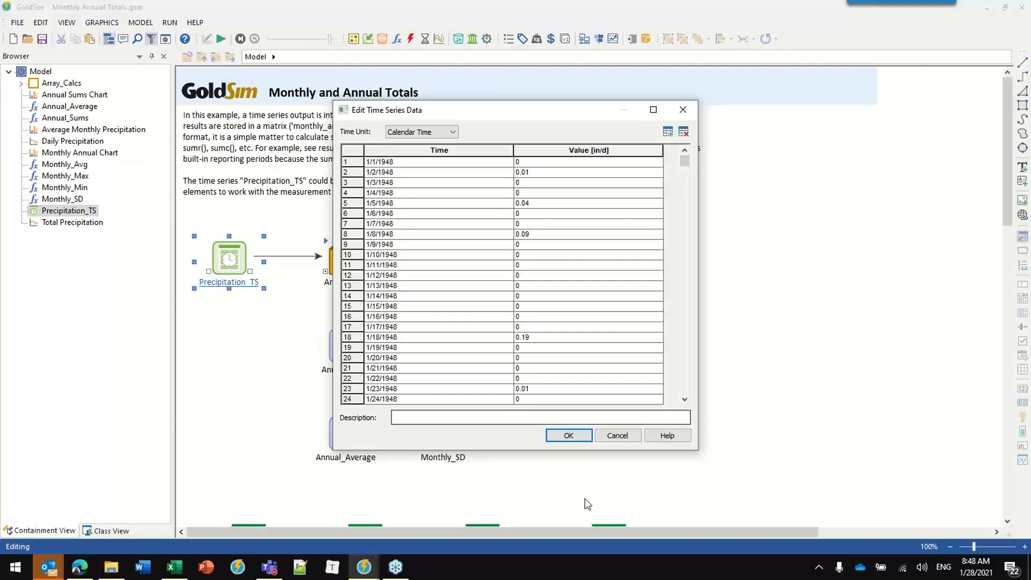
{"action": "left_click", "coordinate": [572, 436]}
{"action": "left_click", "coordinate": [511, 400]}
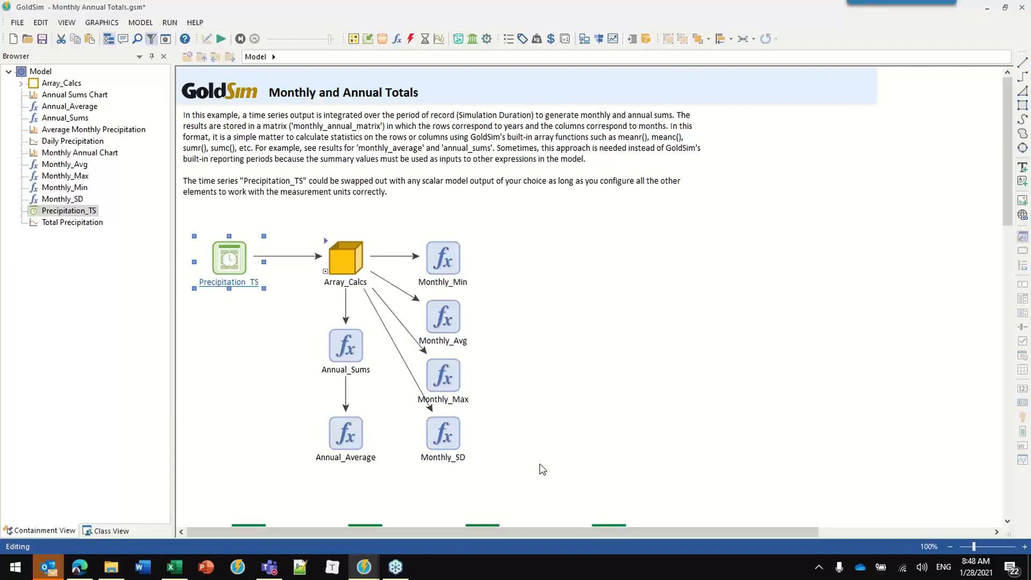
Step: Look inside the Array_Calcs container, return to the model's top level and run the Monthly Annual Totals simulation
{"action": "double_click", "coordinate": [326, 244]}
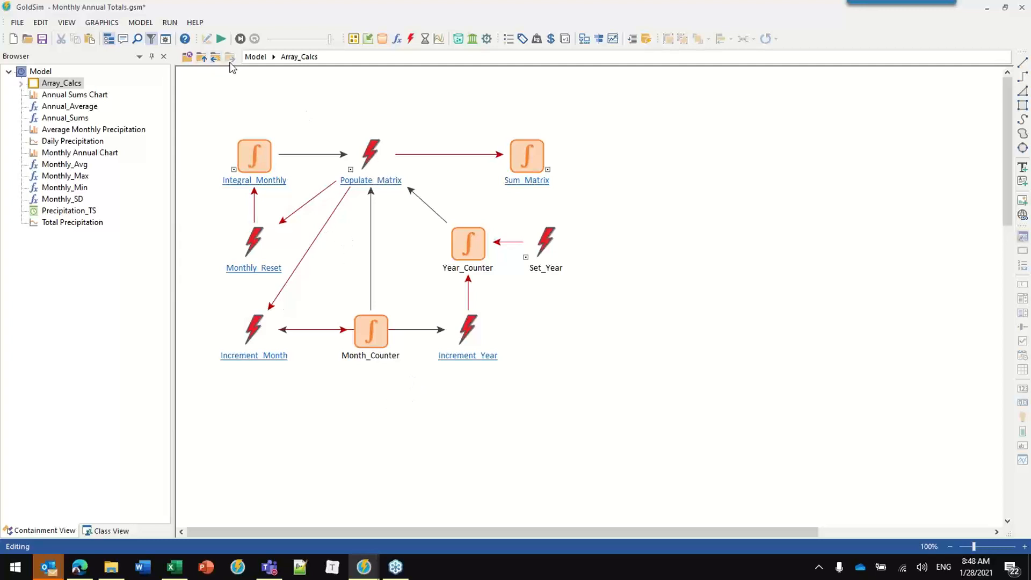
{"action": "left_click", "coordinate": [256, 57]}
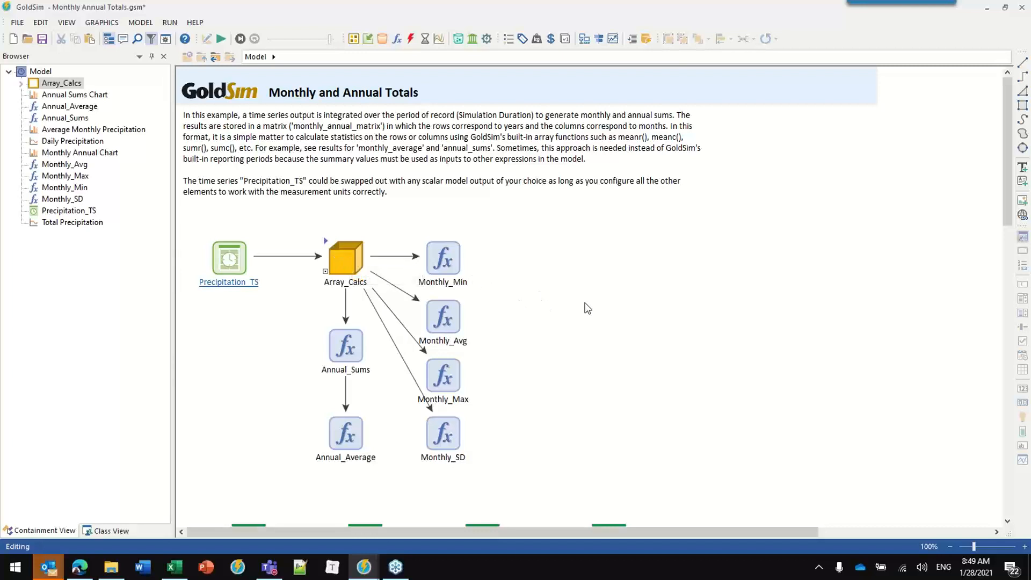
{"action": "left_click", "coordinate": [220, 39]}
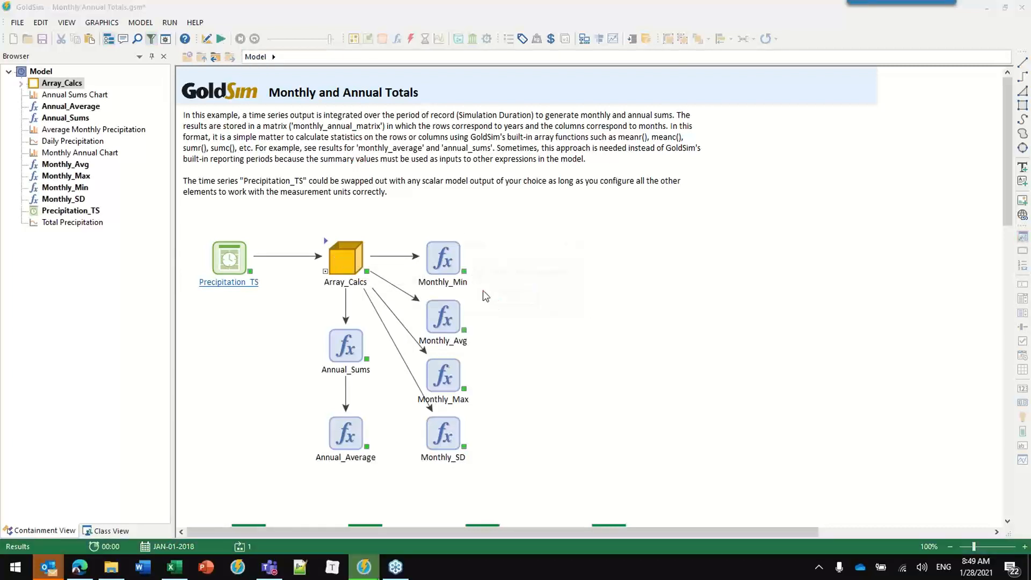
{"action": "left_click", "coordinate": [518, 299]}
Step: View the time history chart of Precipitation_TS and the array result chart of Monthly_Avg
{"action": "right_click", "coordinate": [229, 263]}
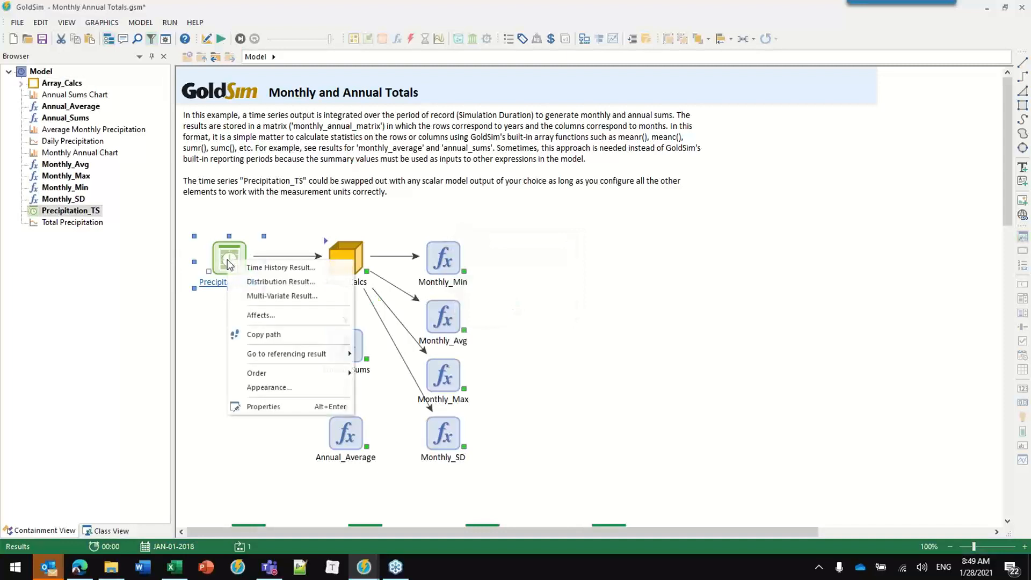
{"action": "left_click", "coordinate": [272, 267]}
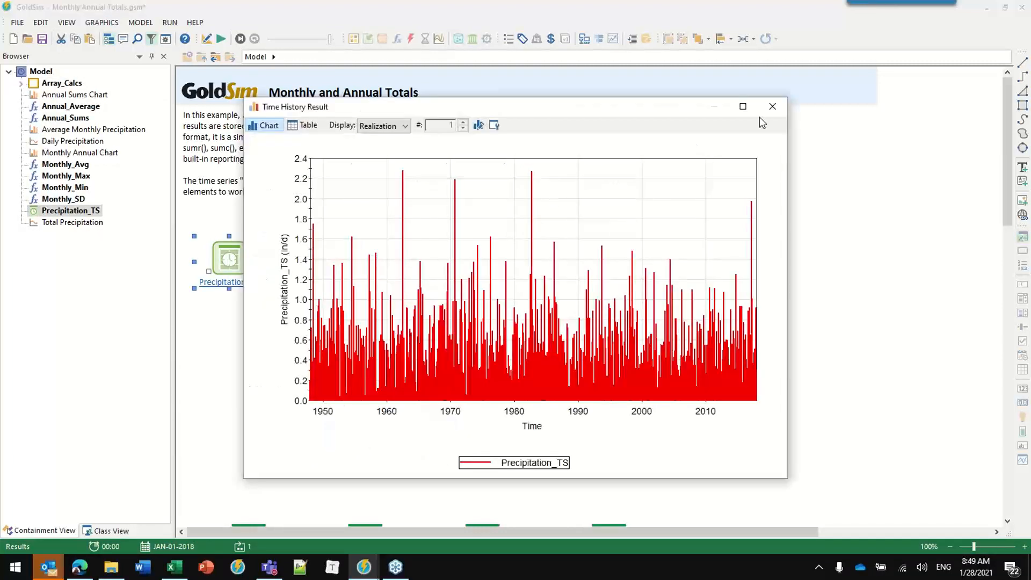
{"action": "left_click", "coordinate": [773, 106]}
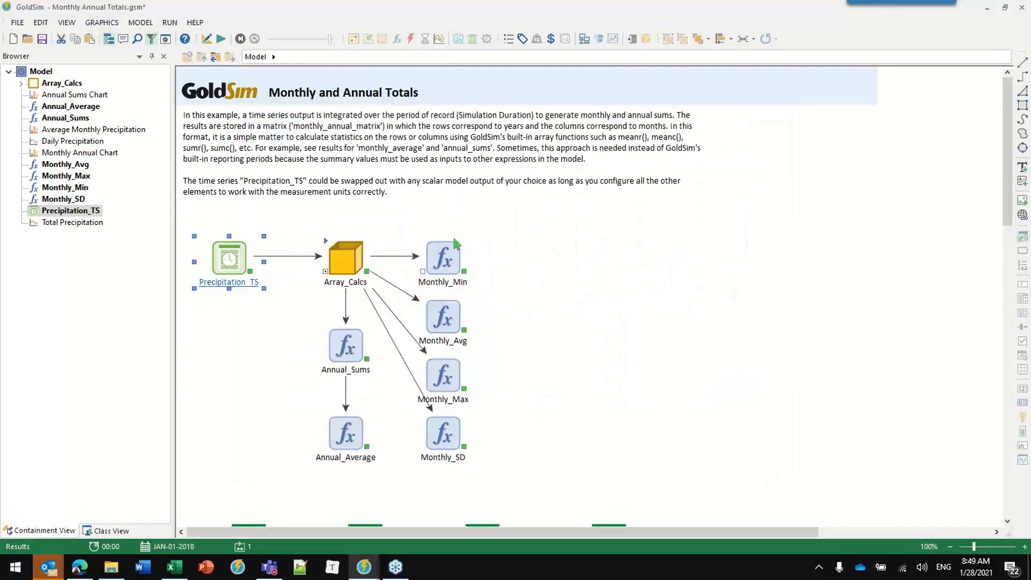
{"action": "right_click", "coordinate": [443, 321]}
{"action": "left_click", "coordinate": [486, 345]}
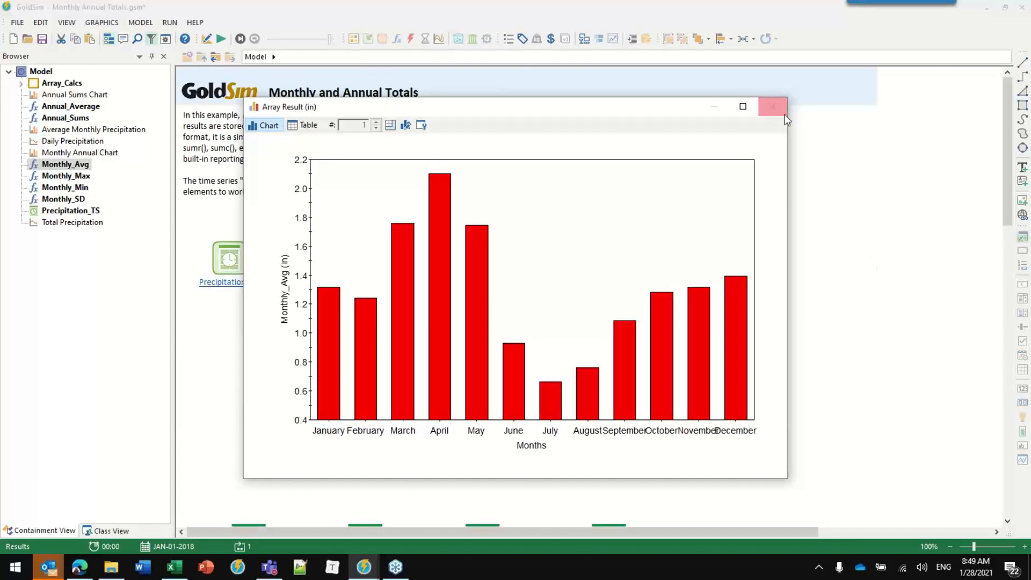
{"action": "left_click", "coordinate": [772, 106]}
Step: Examine the Monthly Annual Chart result as a 3D chart and as a table of monthly values, and close it
{"action": "scroll", "coordinate": [693, 305], "scroll_direction": "down", "scroll_amount": 1}
{"action": "scroll", "coordinate": [695, 306], "scroll_direction": "down", "scroll_amount": 4}
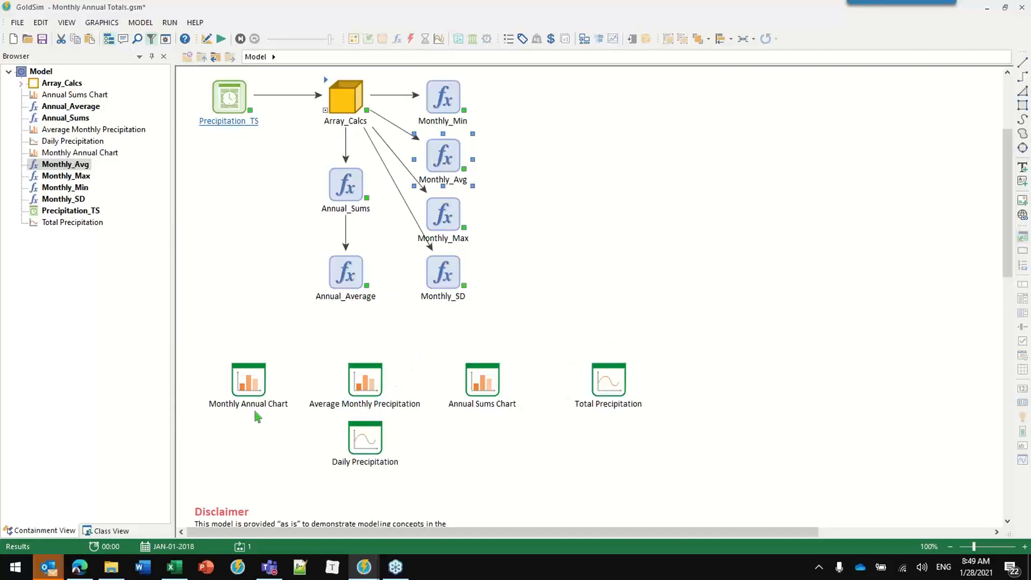
{"action": "double_click", "coordinate": [249, 374]}
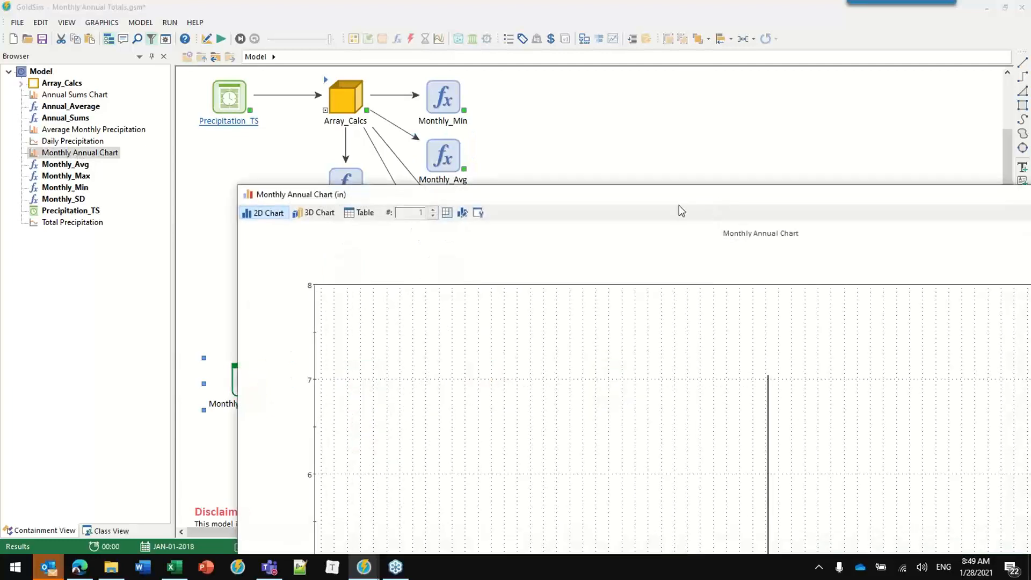
{"action": "left_click_drag", "start_coordinate": [364, 197], "coordinate": [321, 166]}
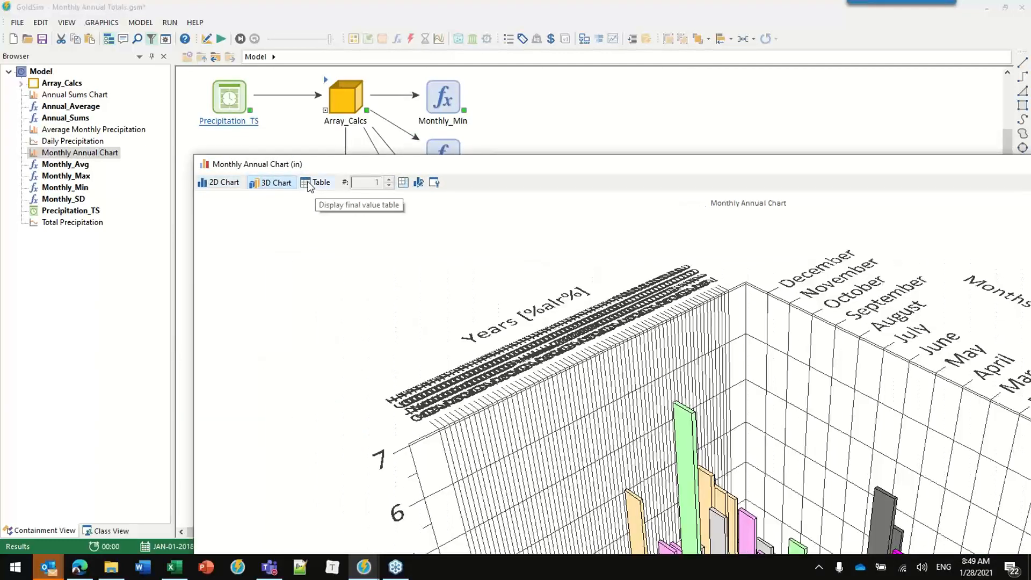
{"action": "left_click", "coordinate": [308, 184]}
{"action": "left_click_drag", "start_coordinate": [344, 170], "coordinate": [250, 70]}
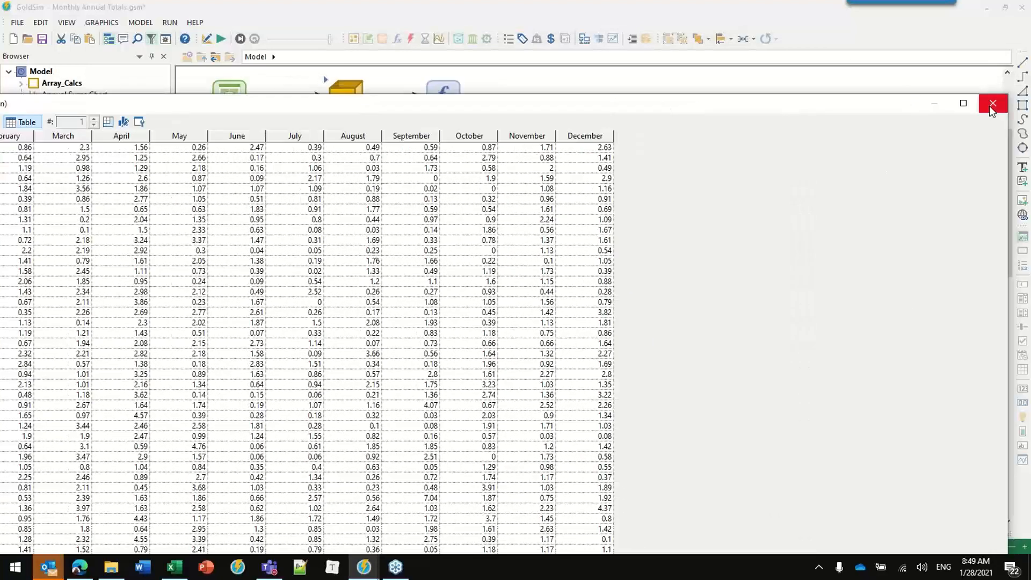
{"action": "left_click", "coordinate": [992, 103]}
{"action": "left_click", "coordinate": [583, 220]}
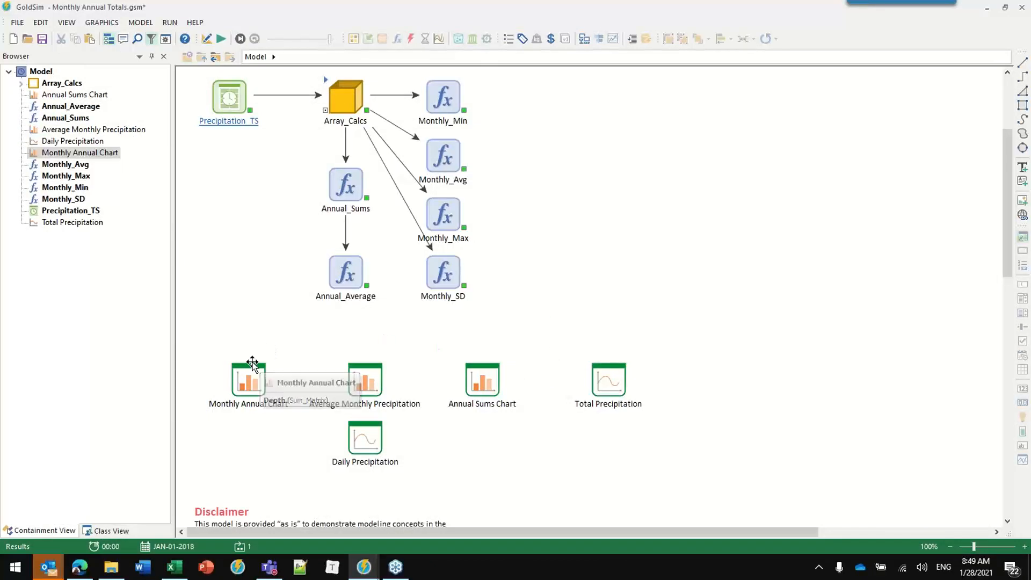
{"action": "scroll", "coordinate": [740, 173], "scroll_direction": "up", "scroll_amount": 3}
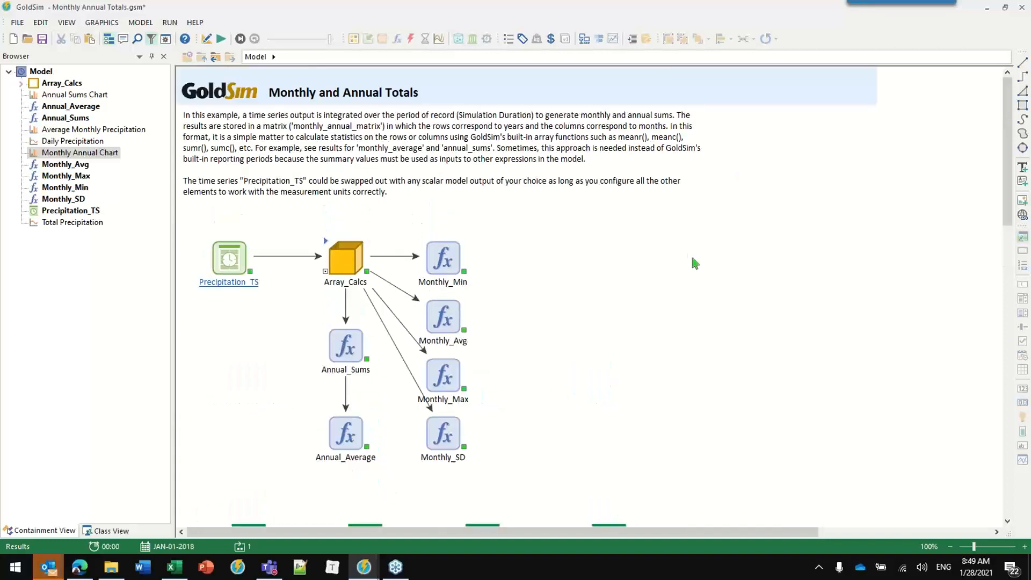
Step: Close the Monthly Annual Totals model without saving and switch to the untitled discharge model's GoldSim window
{"action": "double_click", "coordinate": [666, 8]}
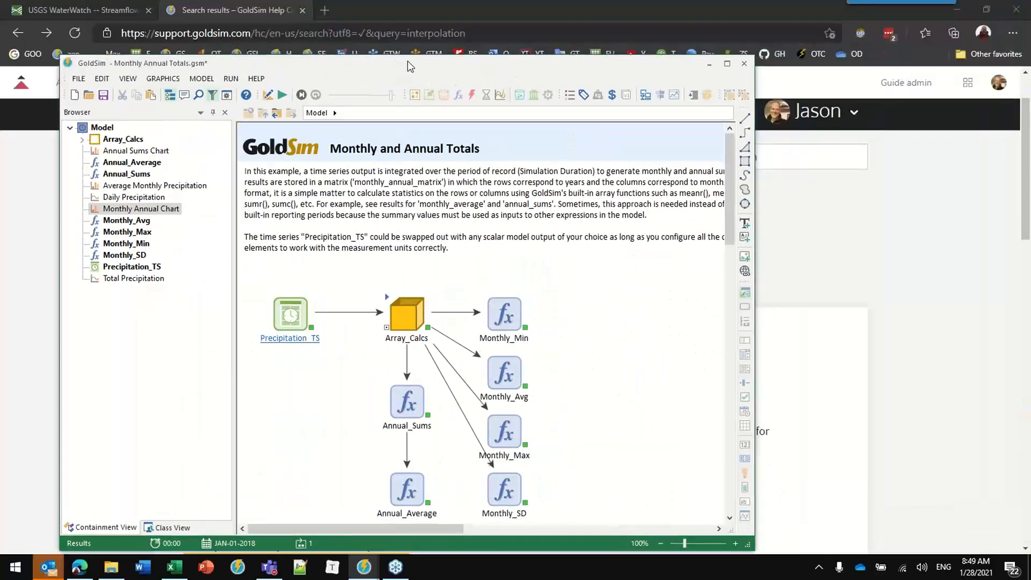
{"action": "left_click", "coordinate": [745, 65]}
{"action": "left_click", "coordinate": [428, 336]}
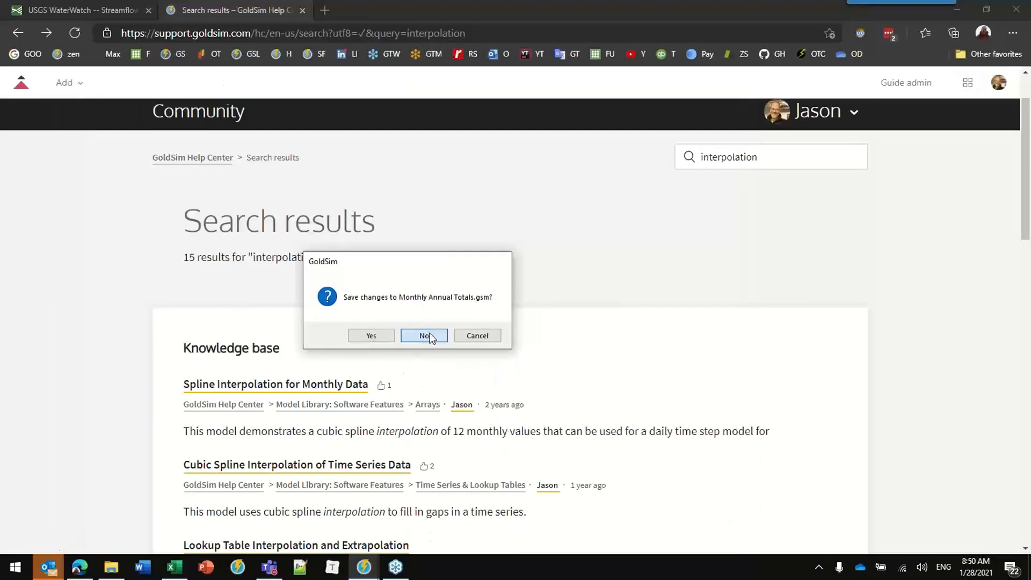
{"action": "mouse_move", "coordinate": [363, 567]}
{"action": "left_click", "coordinate": [480, 521]}
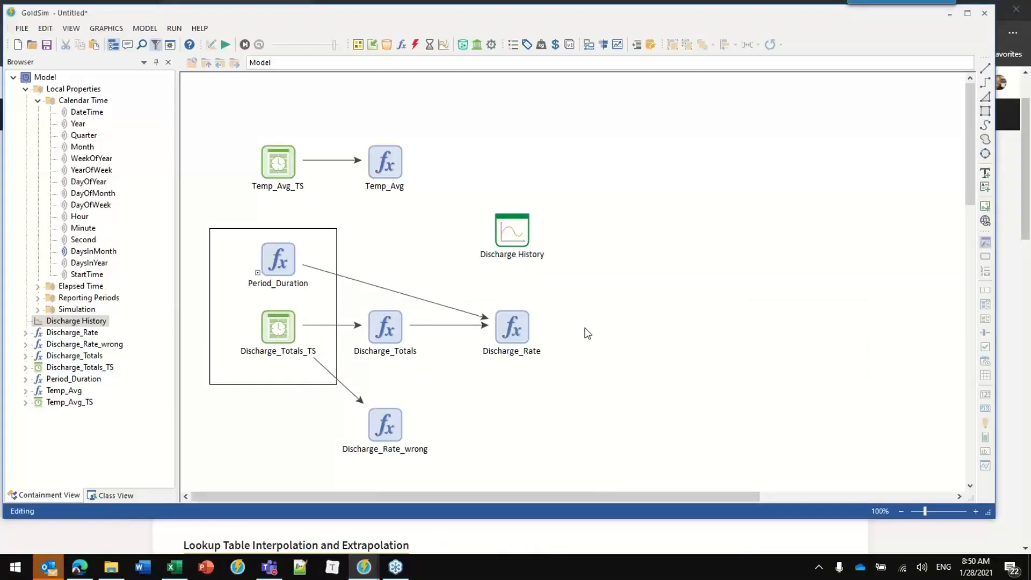
Step: Review the Discharge_Totals_TS properties and the model's simulation time settings, including the advanced time settings
{"action": "double_click", "coordinate": [278, 329]}
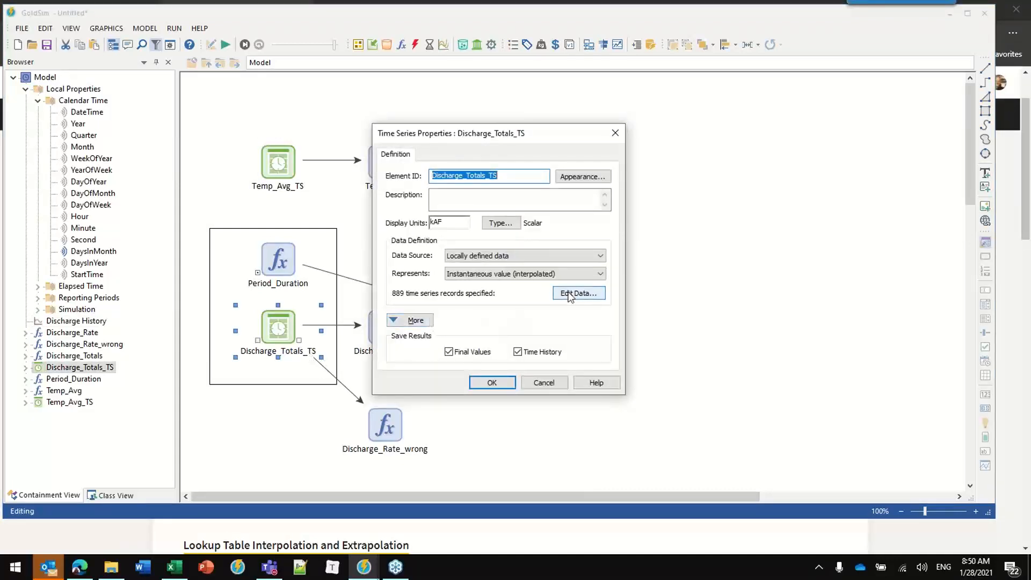
{"action": "left_click", "coordinate": [492, 382]}
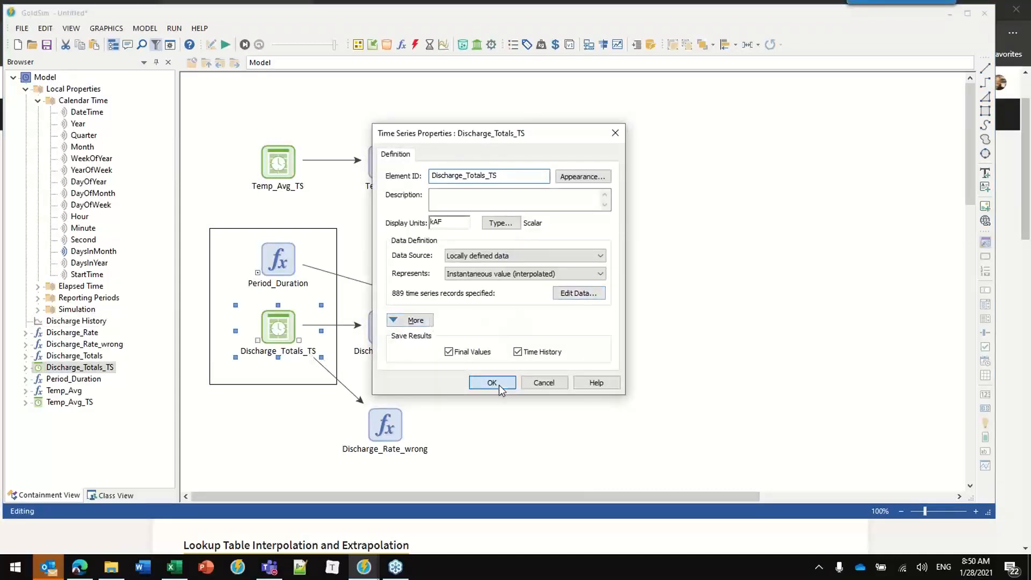
{"action": "left_click", "coordinate": [170, 45]}
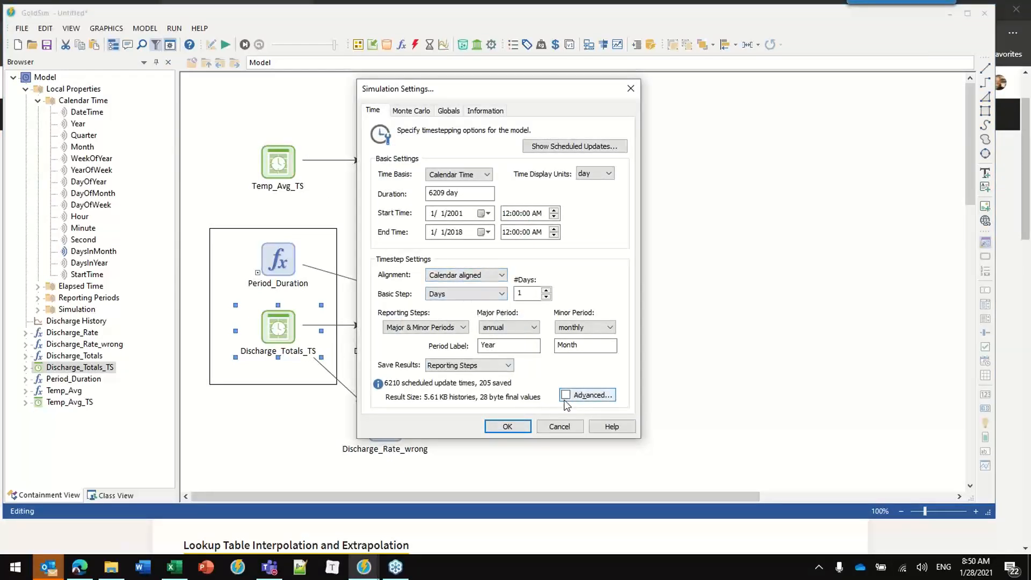
{"action": "left_click", "coordinate": [595, 397]}
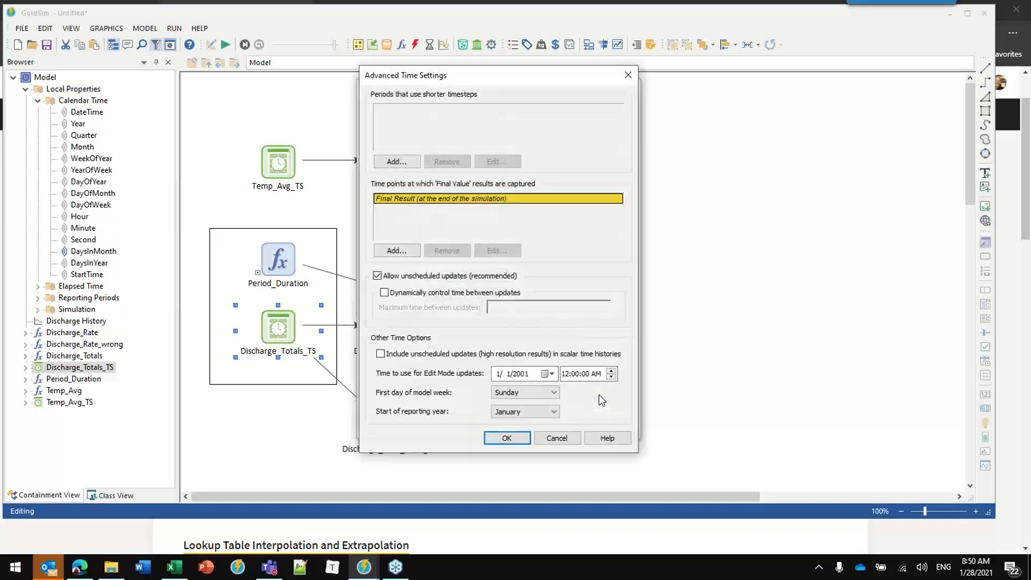
{"action": "left_click", "coordinate": [507, 436]}
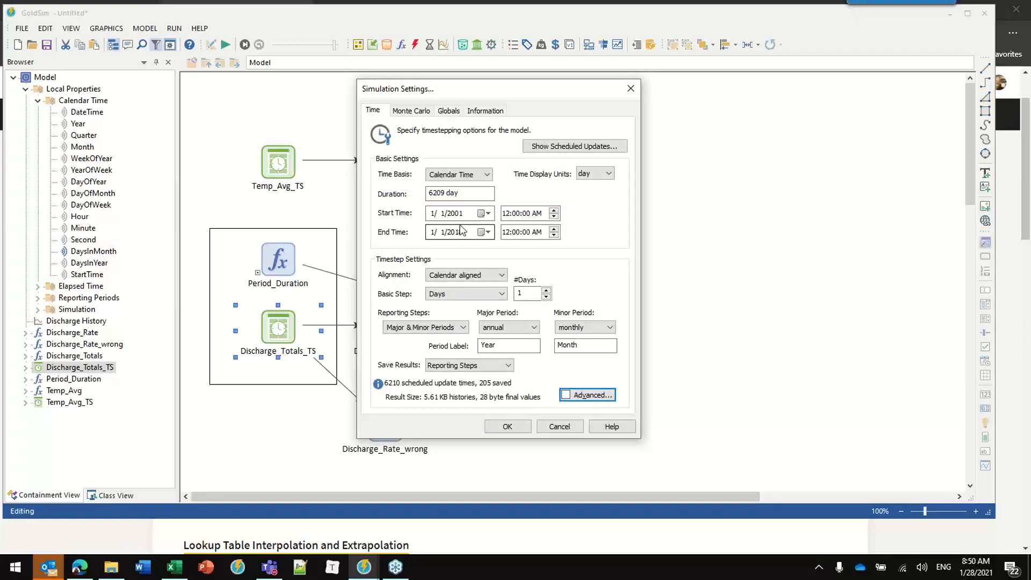
{"action": "left_click", "coordinate": [502, 426]}
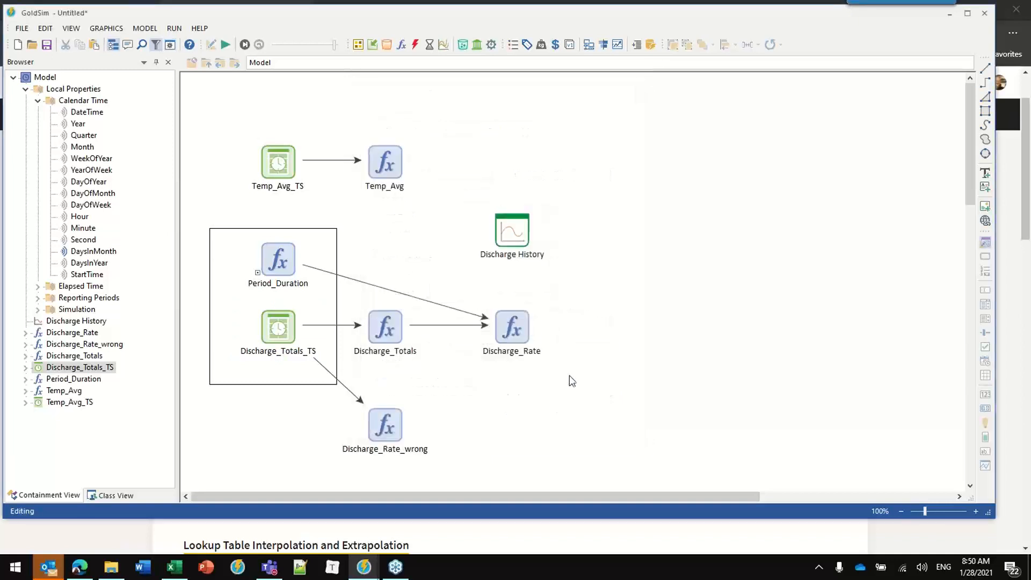
Step: Run the discharge model and compare the monthly values of Discharge_Rate_wrong and Discharge_Rate in the Discharge History table
{"action": "left_click", "coordinate": [226, 45]}
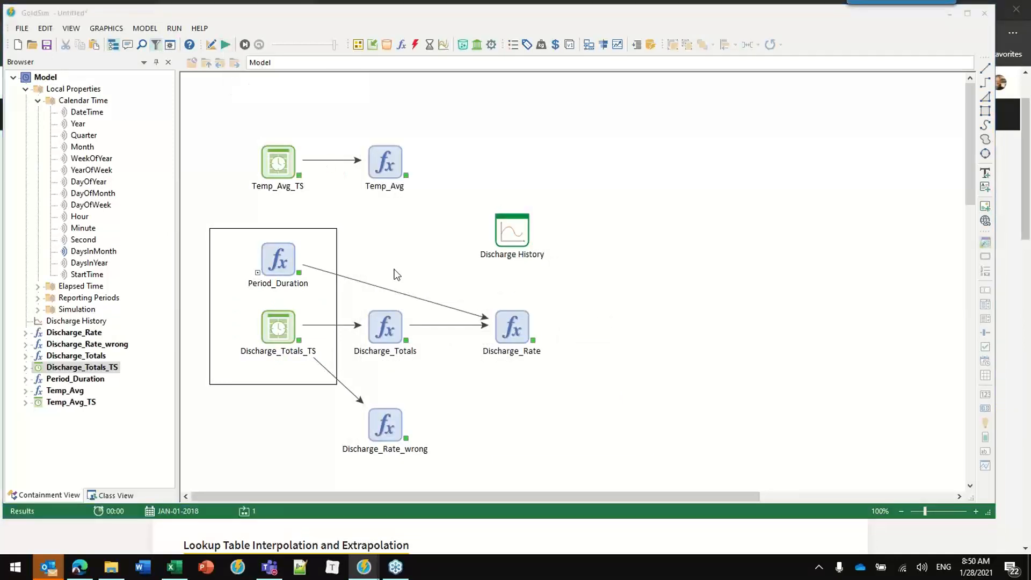
{"action": "left_click", "coordinate": [499, 284]}
{"action": "double_click", "coordinate": [511, 229]}
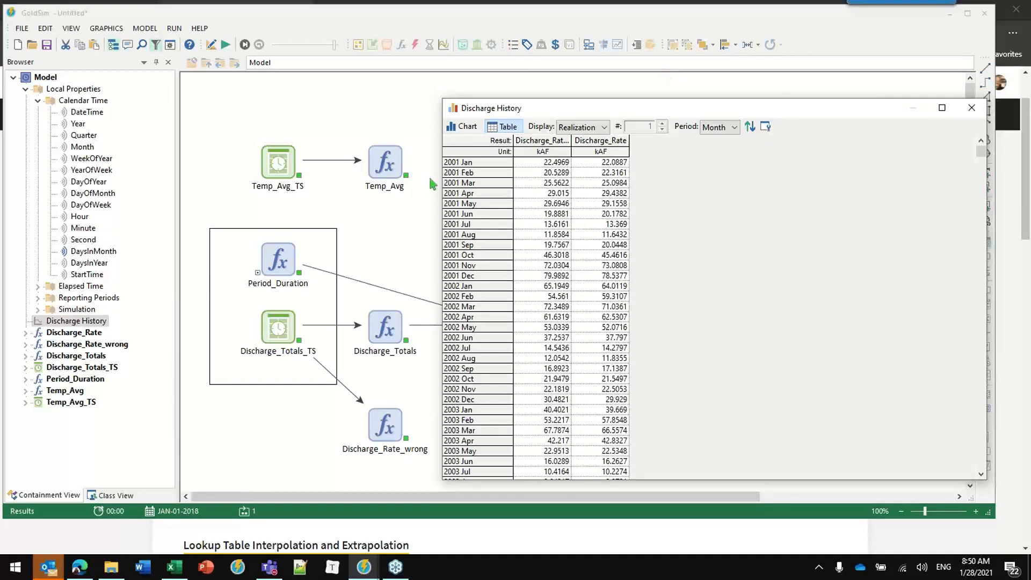
{"action": "left_click", "coordinate": [598, 162]}
{"action": "left_click", "coordinate": [969, 107]}
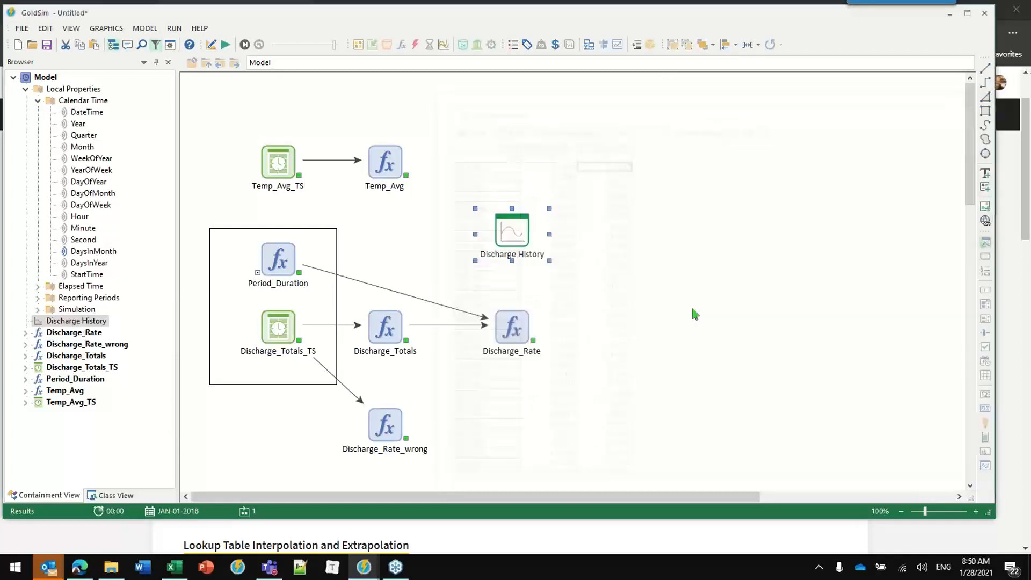
Step: Inspect the Period_Duration equation and return the model to edit mode
{"action": "double_click", "coordinate": [275, 262]}
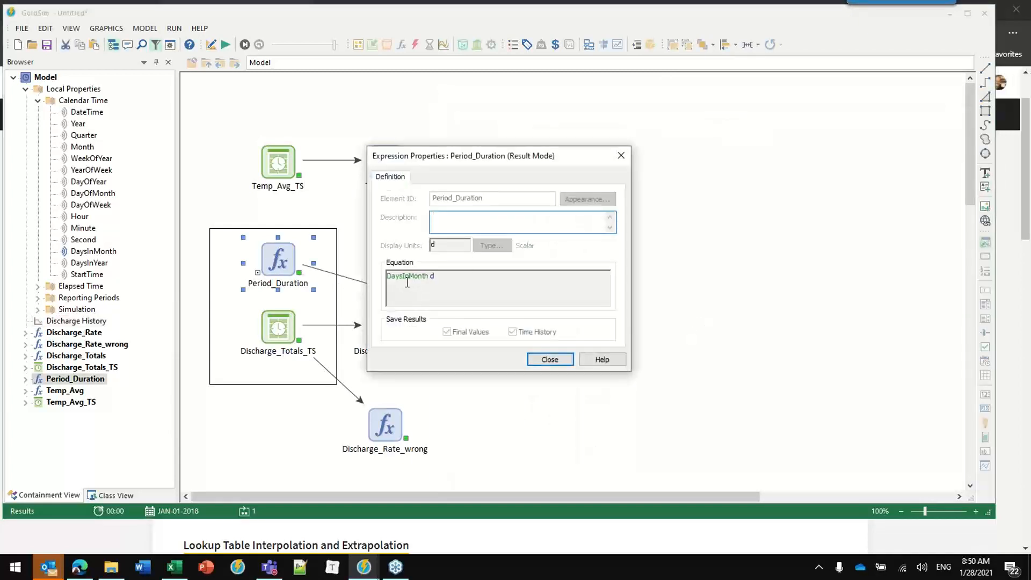
{"action": "left_click", "coordinate": [403, 276]}
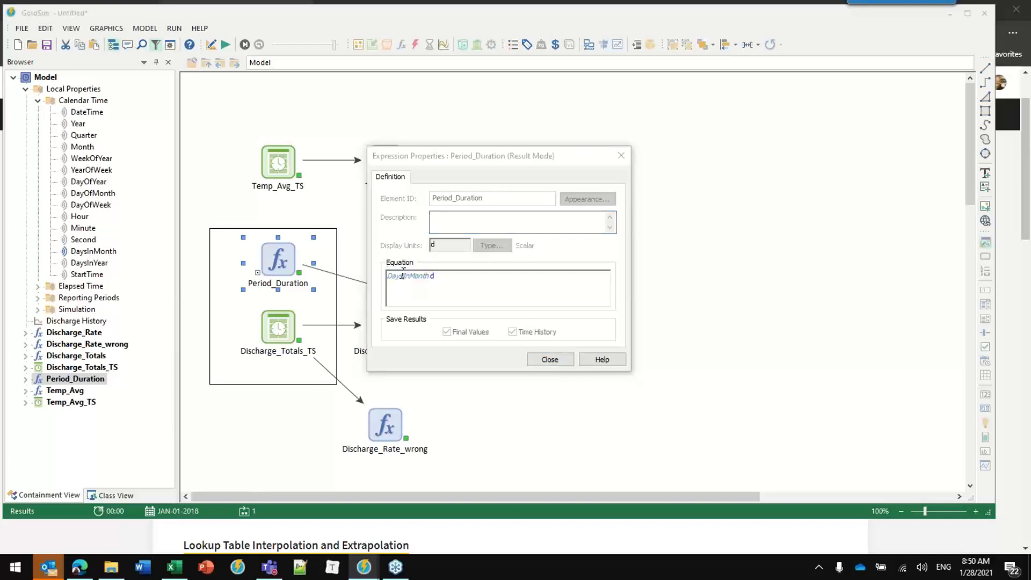
{"action": "left_click", "coordinate": [548, 360]}
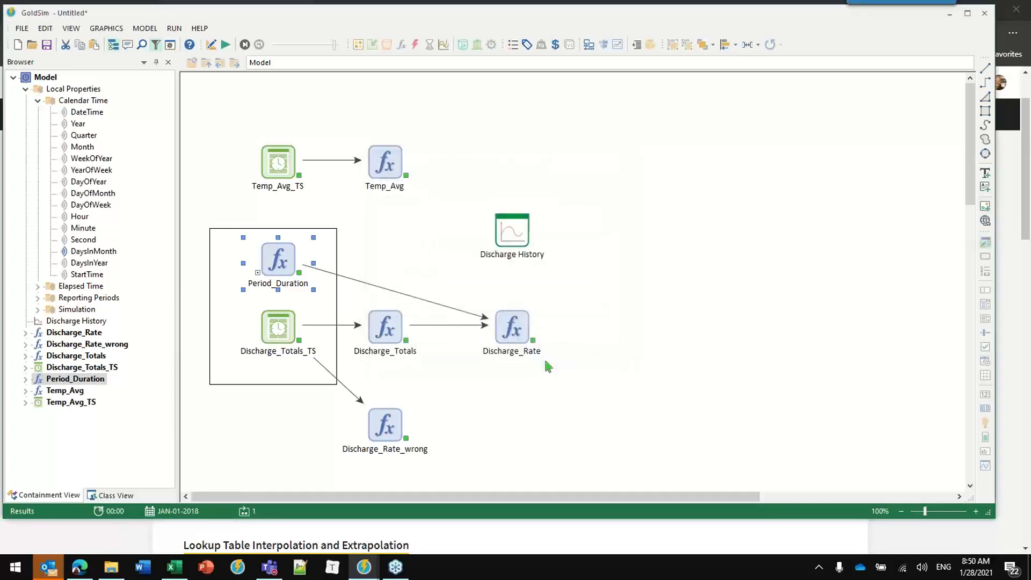
{"action": "key", "text": "F4"}
{"action": "key", "text": "Return"}
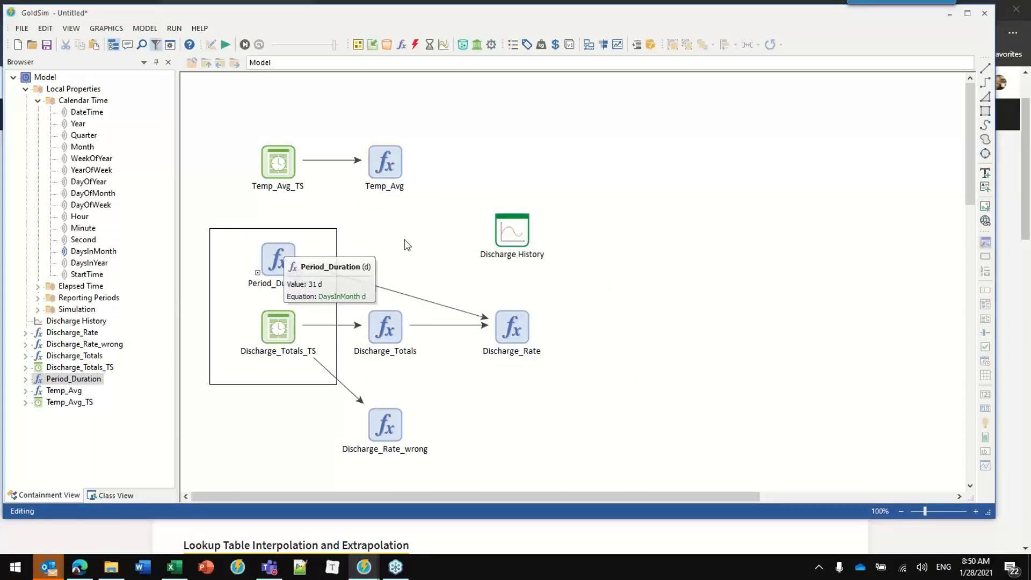
Step: Check the Discharge_Rate equation and the values of its Discharge_Totals and Period_Duration inputs
{"action": "left_click", "coordinate": [519, 328]}
{"action": "double_click", "coordinate": [518, 325]}
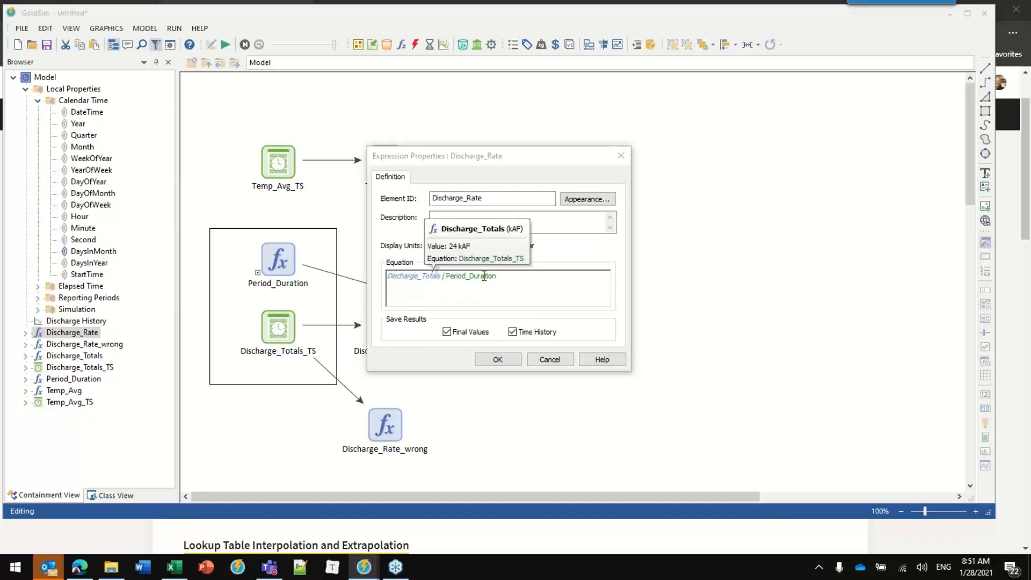
{"action": "mouse_move", "coordinate": [481, 275]}
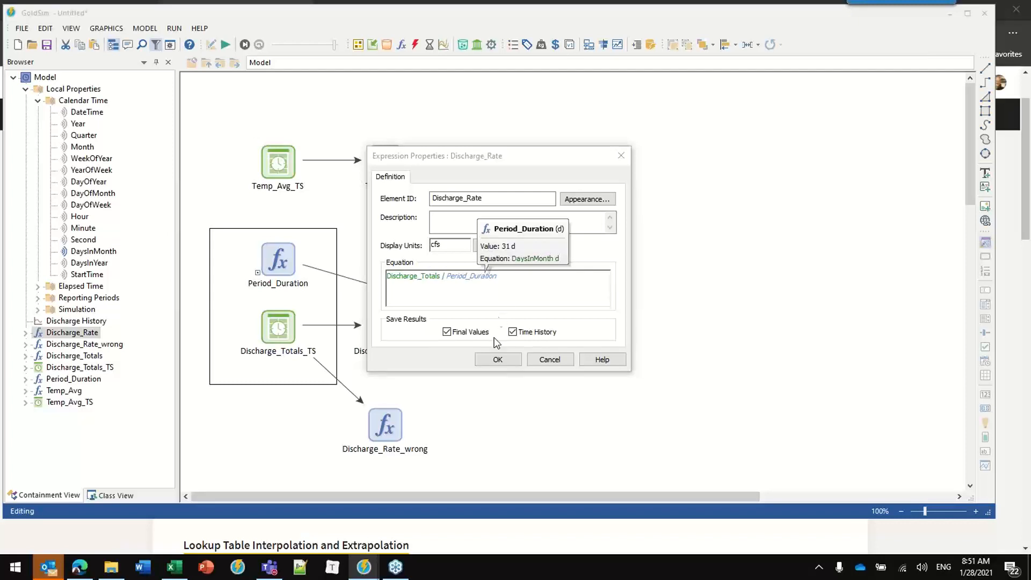
{"action": "left_click", "coordinate": [501, 364]}
Step: Add Discharge_Totals to the Discharge History results, with its period results set to All plot points
{"action": "double_click", "coordinate": [509, 231]}
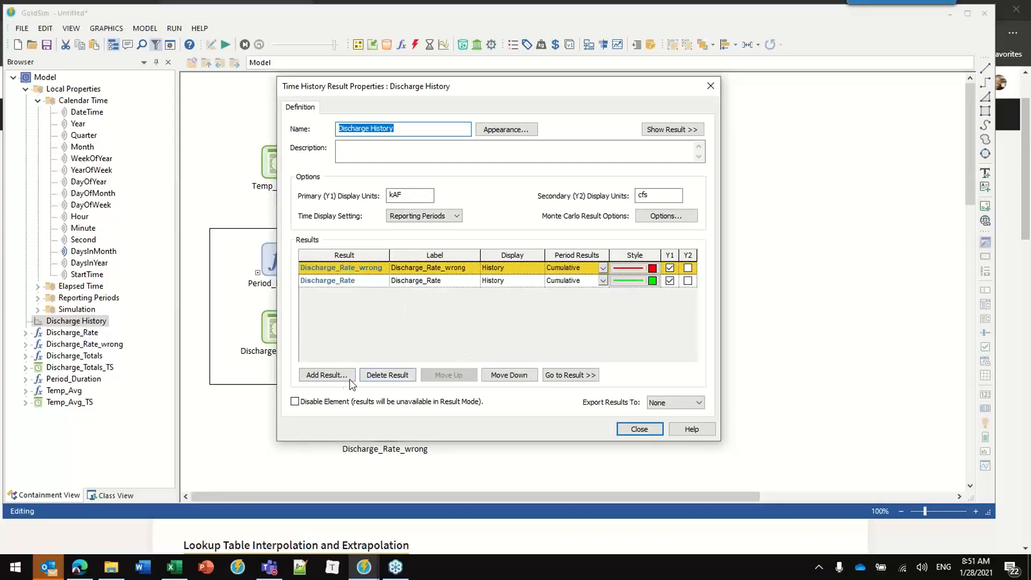
{"action": "left_click", "coordinate": [322, 375]}
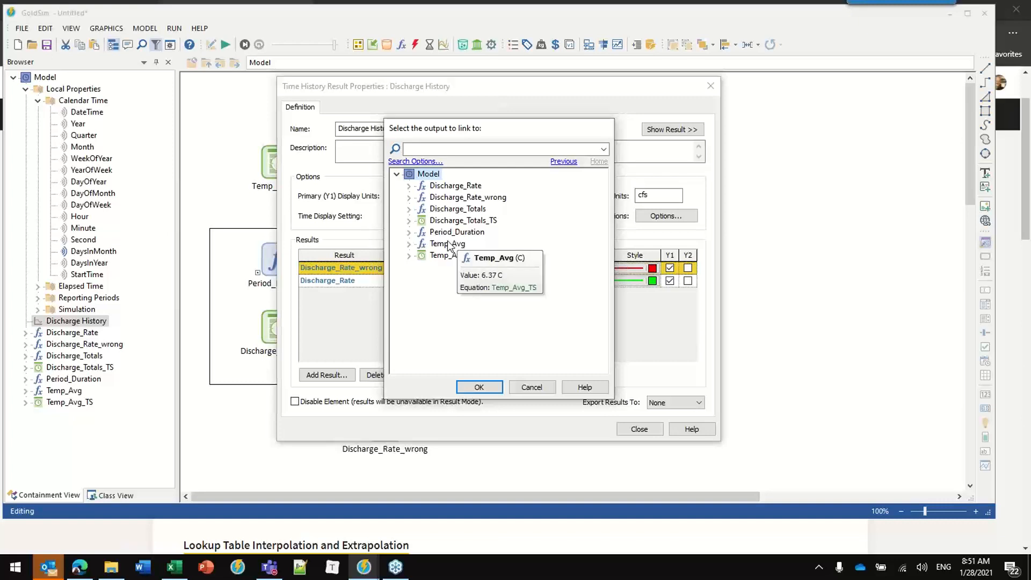
{"action": "double_click", "coordinate": [451, 209]}
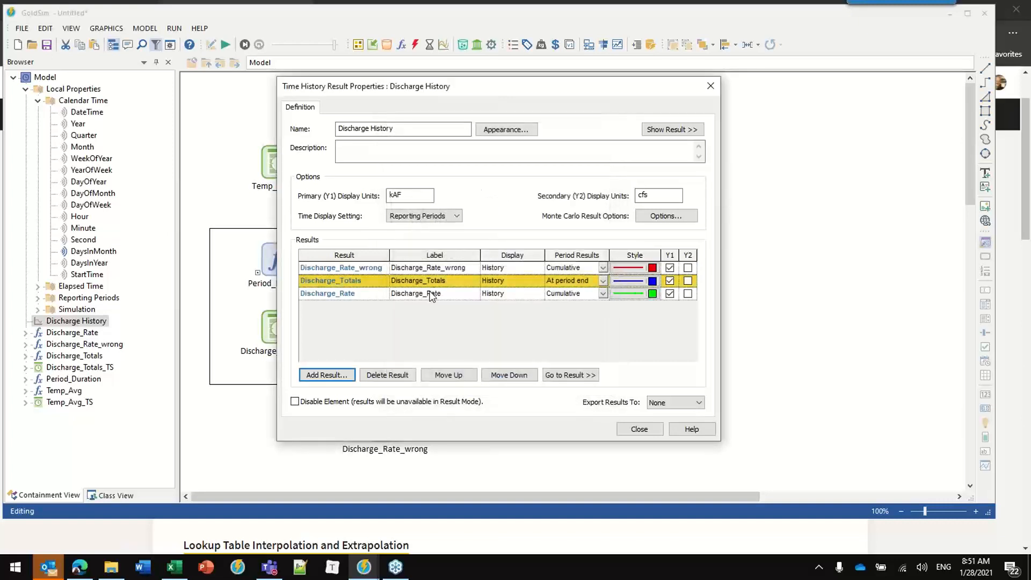
{"action": "left_click", "coordinate": [602, 281]}
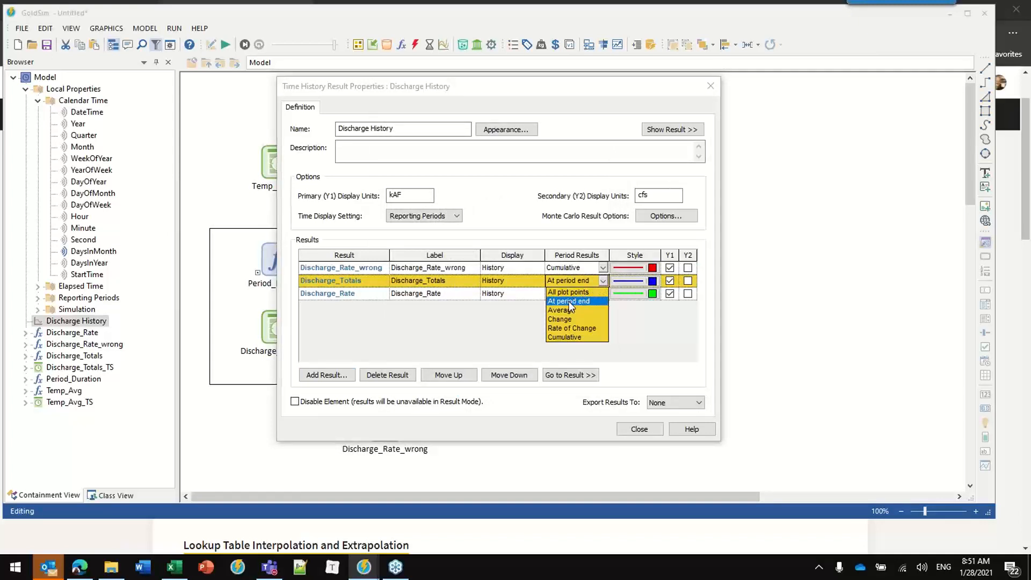
{"action": "left_click", "coordinate": [563, 293]}
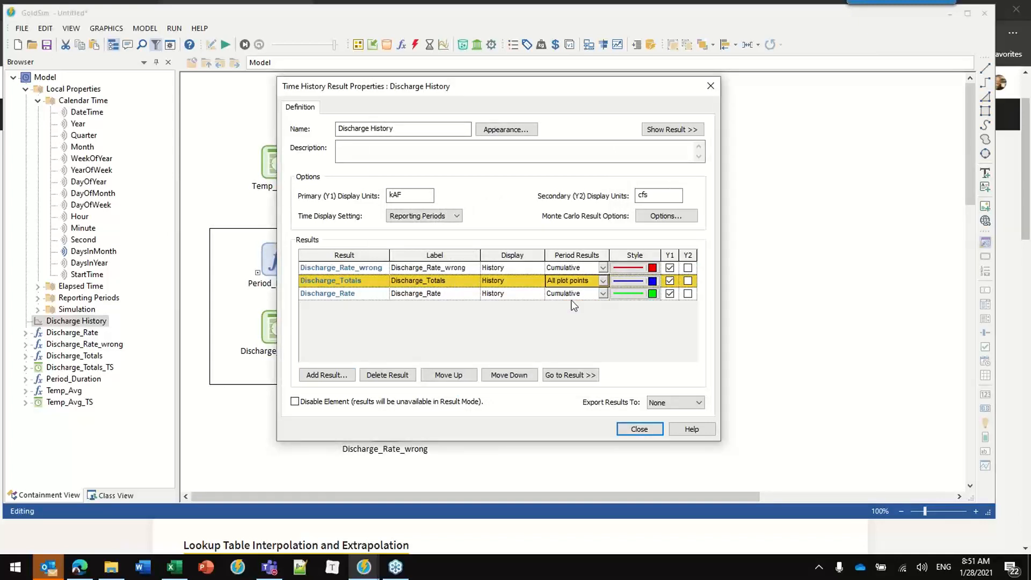
{"action": "left_click", "coordinate": [631, 432]}
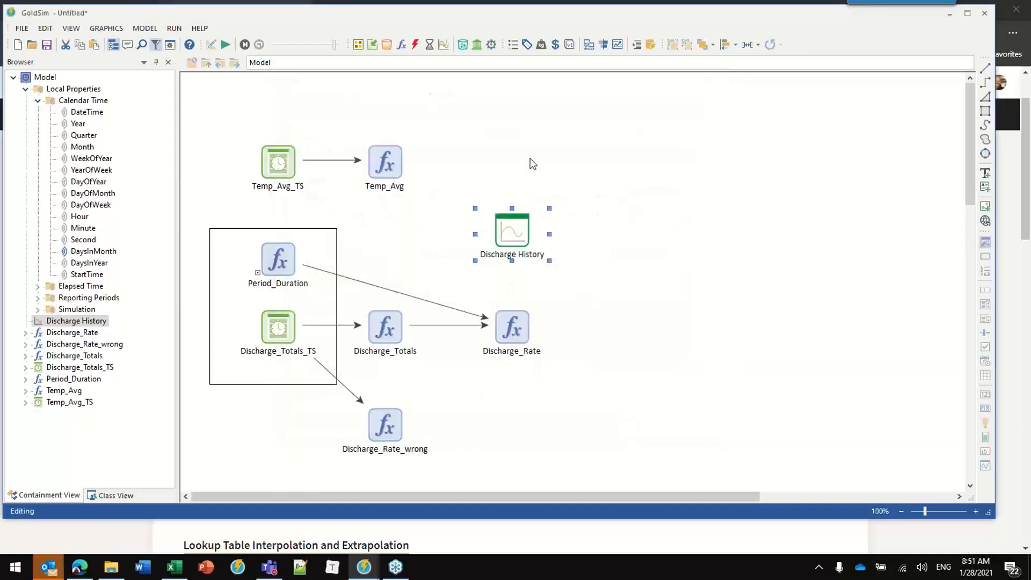
Step: Run the simulation and compare the monthly Discharge_Totals and Discharge_Rate values in the Discharge History table
{"action": "left_click", "coordinate": [225, 44]}
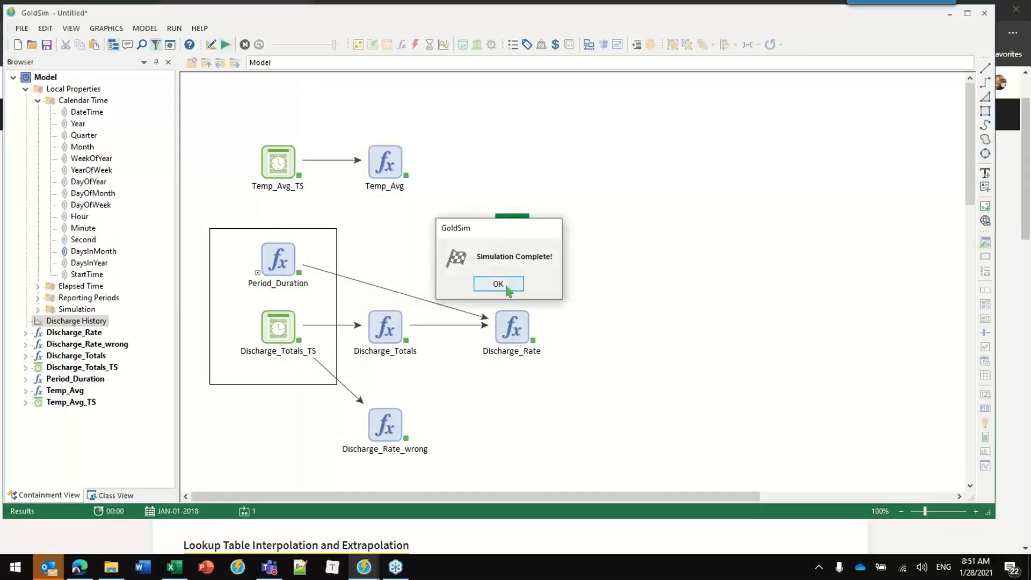
{"action": "left_click", "coordinate": [500, 281]}
{"action": "double_click", "coordinate": [509, 229]}
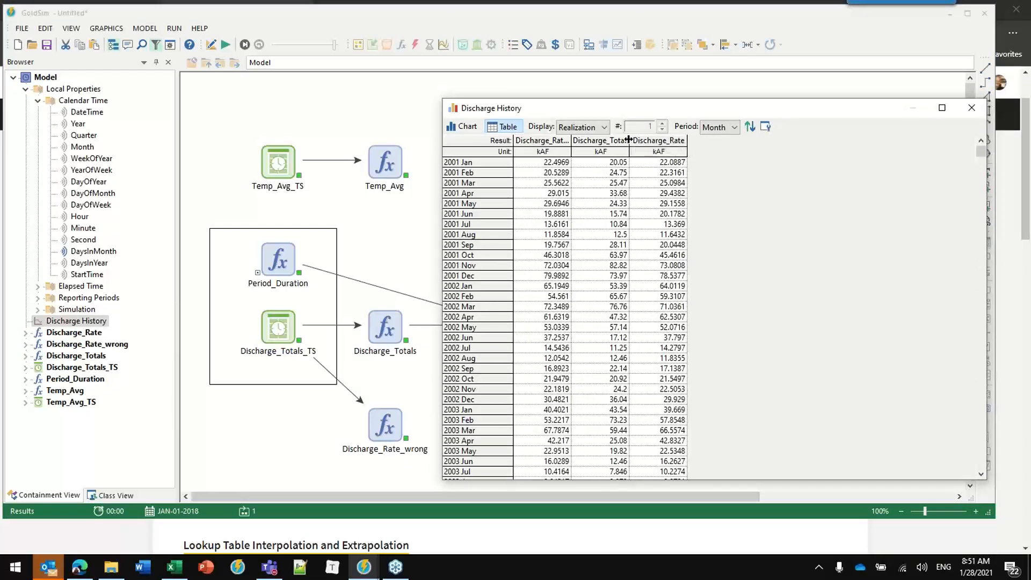
{"action": "left_click_drag", "start_coordinate": [629, 139], "coordinate": [641, 140]}
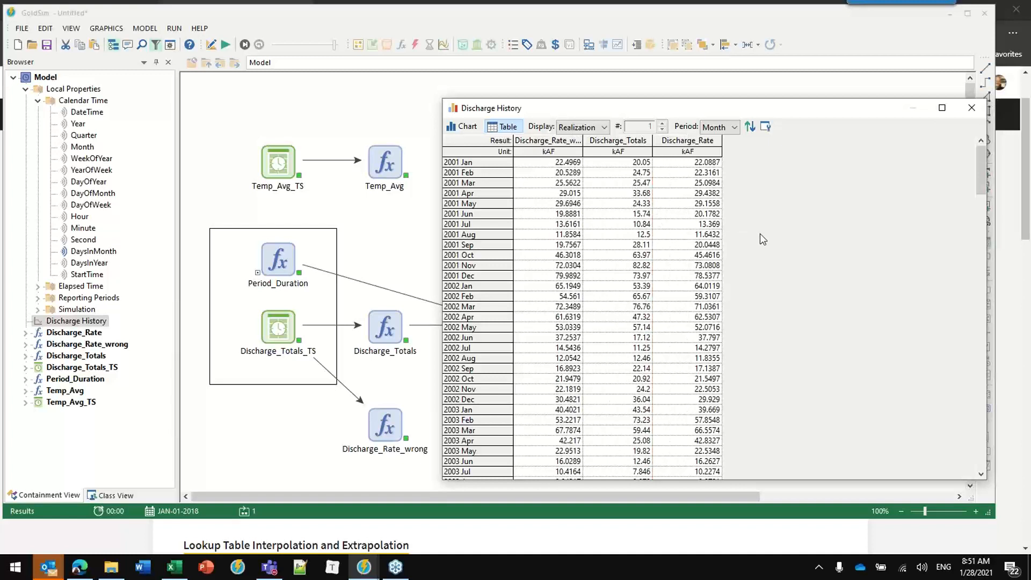
{"action": "left_click", "coordinate": [972, 109]}
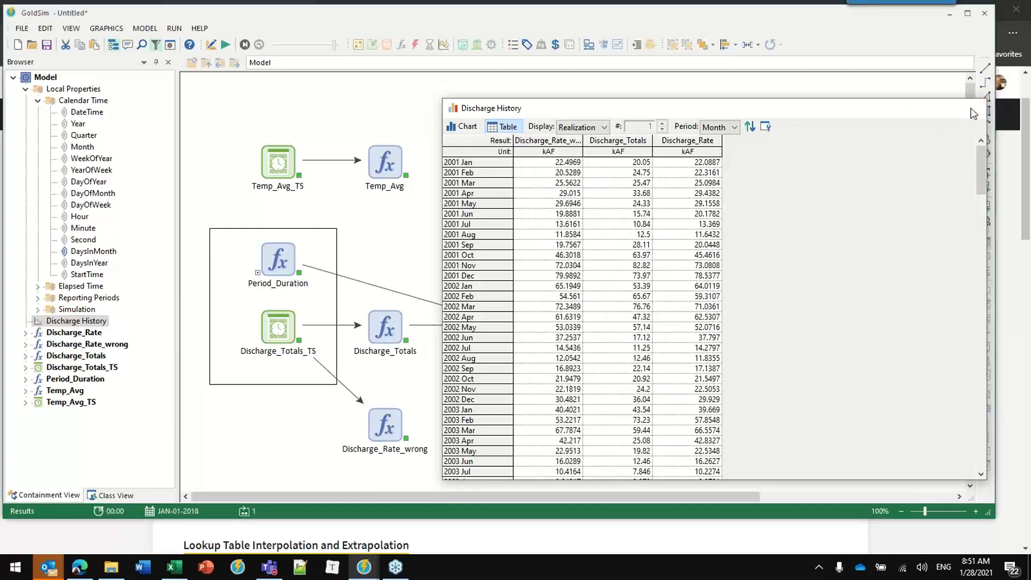
Step: In edit mode, set the Discharge_Totals_TS data to represent a constant value over the next time interval
{"action": "double_click", "coordinate": [263, 322]}
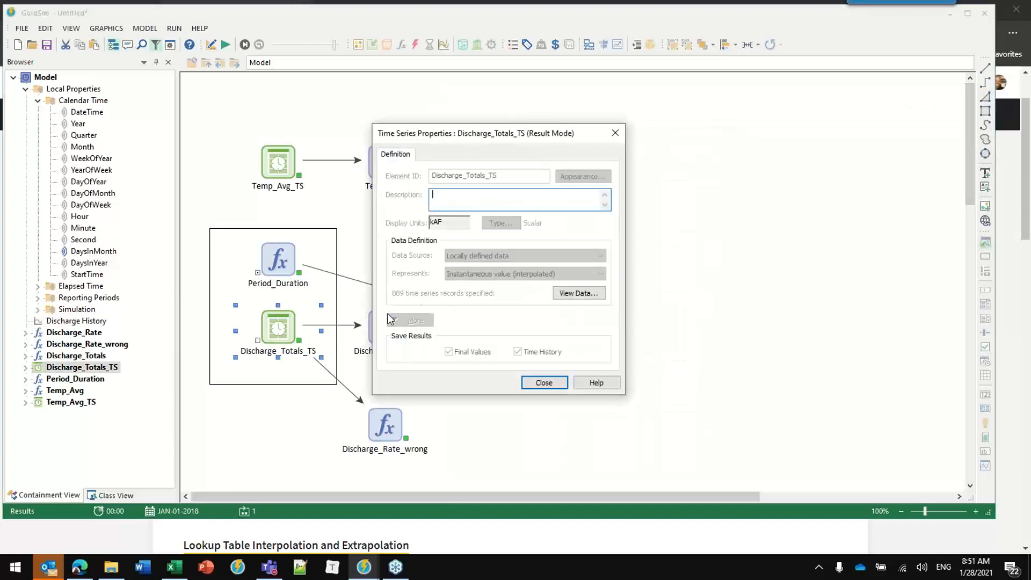
{"action": "left_click", "coordinate": [541, 381]}
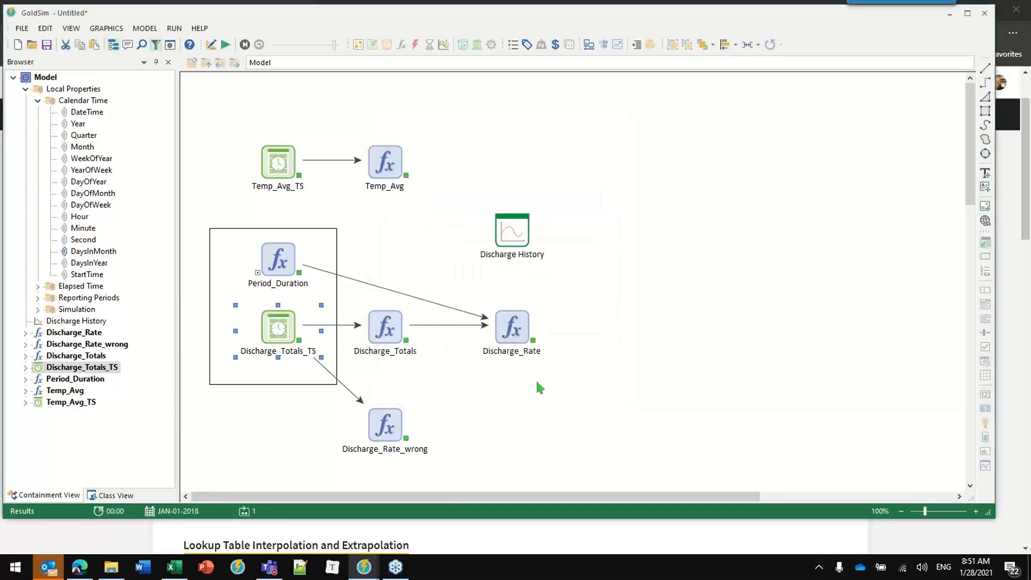
{"action": "double_click", "coordinate": [281, 325]}
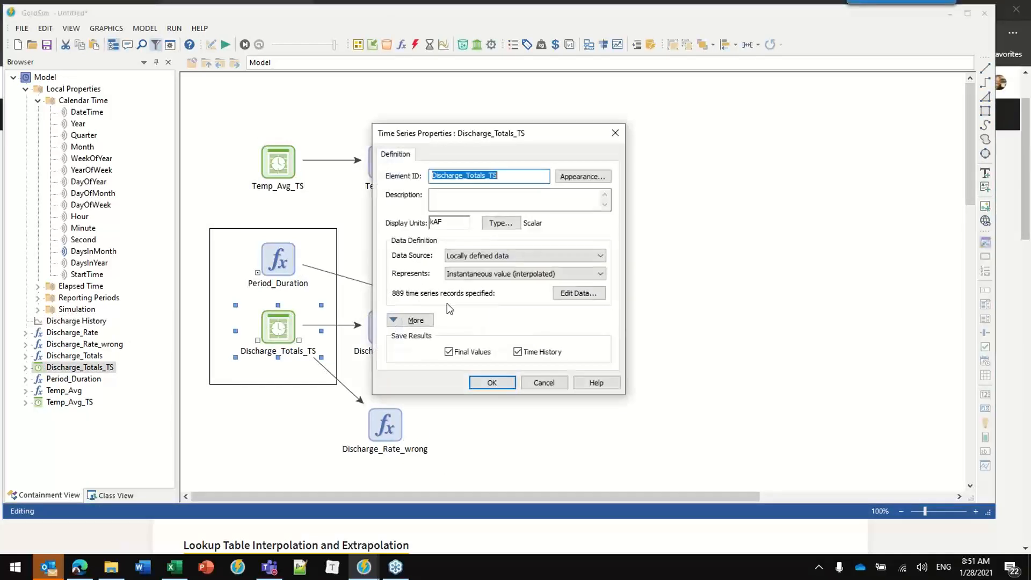
{"action": "left_click", "coordinate": [466, 276]}
{"action": "left_click", "coordinate": [467, 294]}
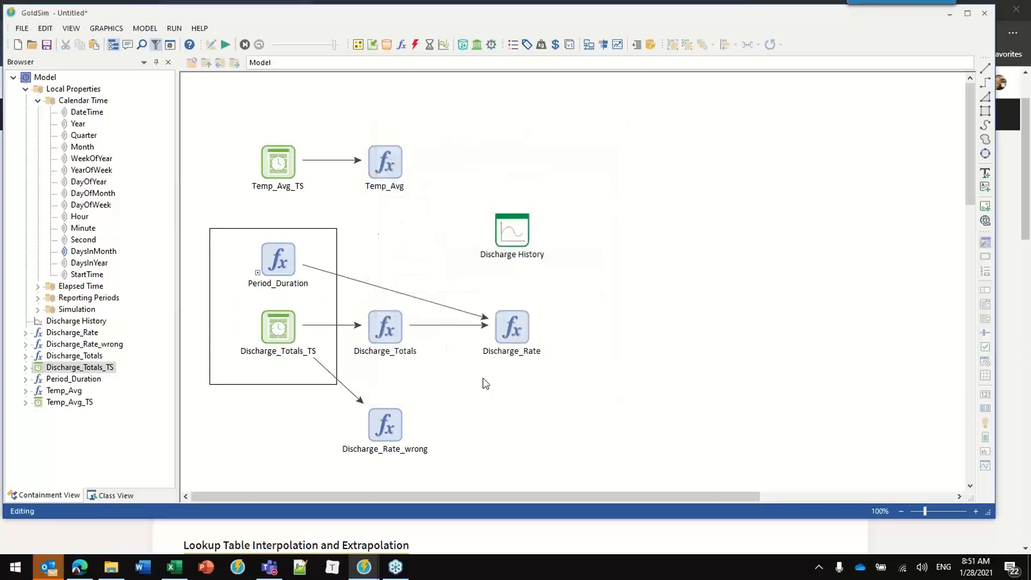
Step: Rerun the simulation and compare the early 2001 values of Discharge_Totals and Discharge_Rate in the Discharge History table
{"action": "left_click", "coordinate": [226, 44]}
{"action": "left_click", "coordinate": [485, 285]}
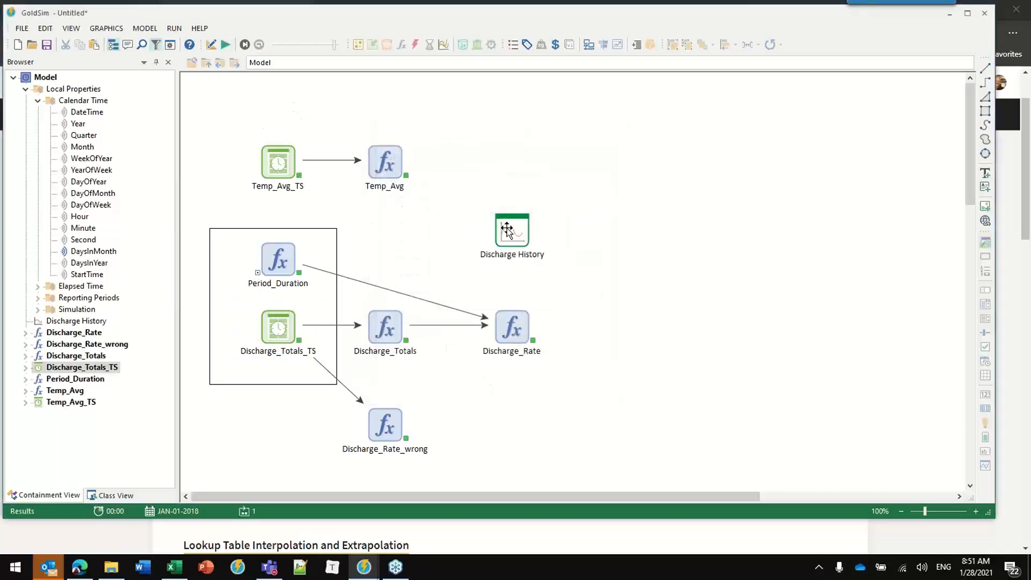
{"action": "left_click", "coordinate": [511, 234]}
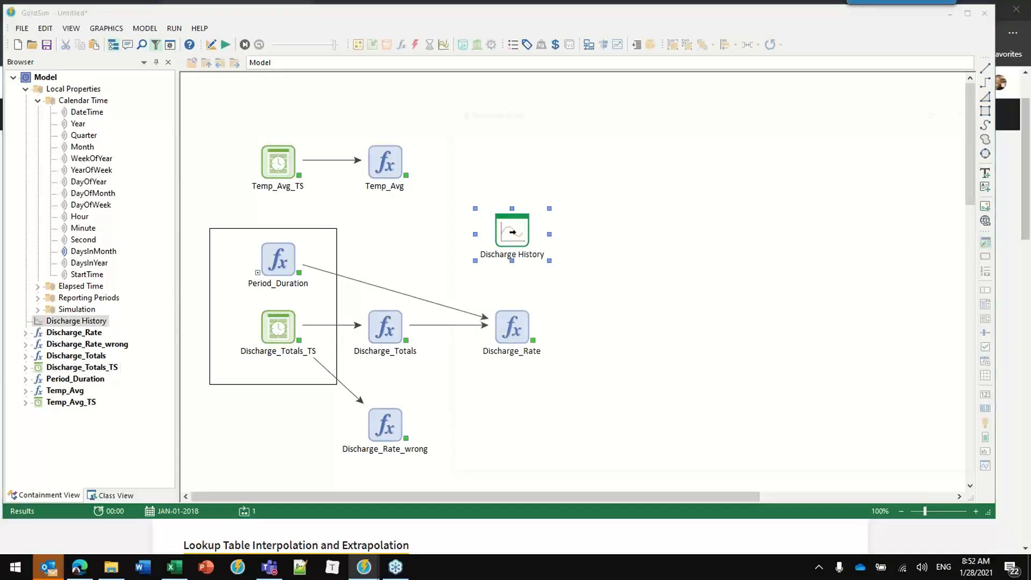
{"action": "double_click", "coordinate": [511, 235]}
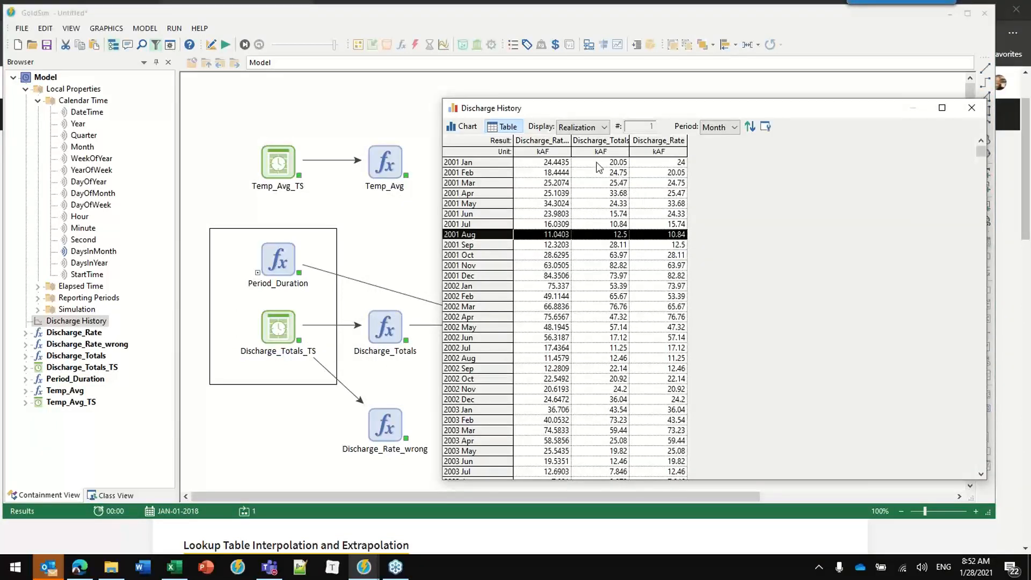
{"action": "left_click", "coordinate": [648, 173]}
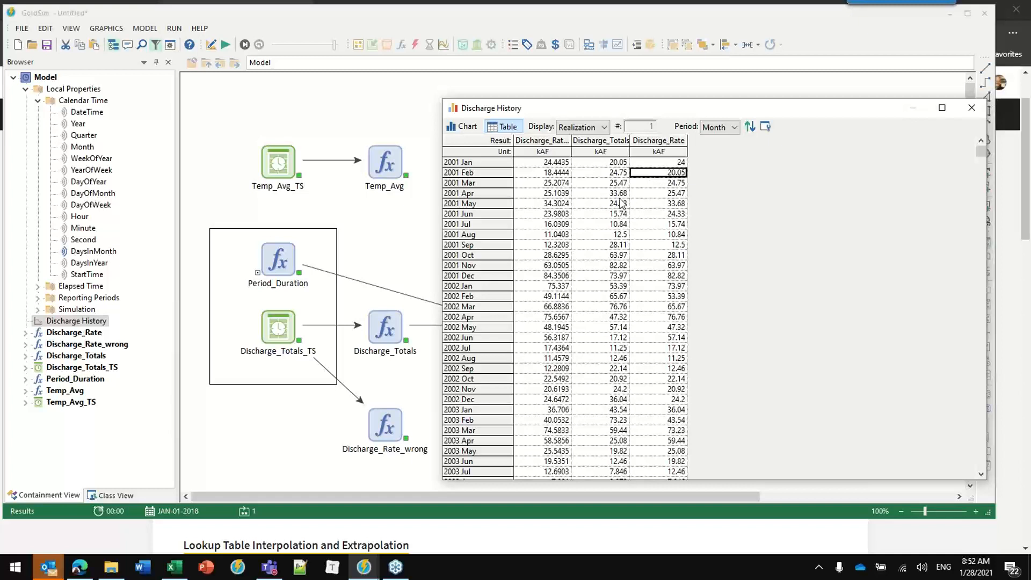
{"action": "left_click", "coordinate": [656, 184]}
{"action": "left_click", "coordinate": [666, 173]}
Step: Return the model to edit mode and delete Discharge_Totals from the Discharge History results
{"action": "left_click", "coordinate": [974, 111]}
{"action": "key", "text": "F4"}
{"action": "key", "text": "Return"}
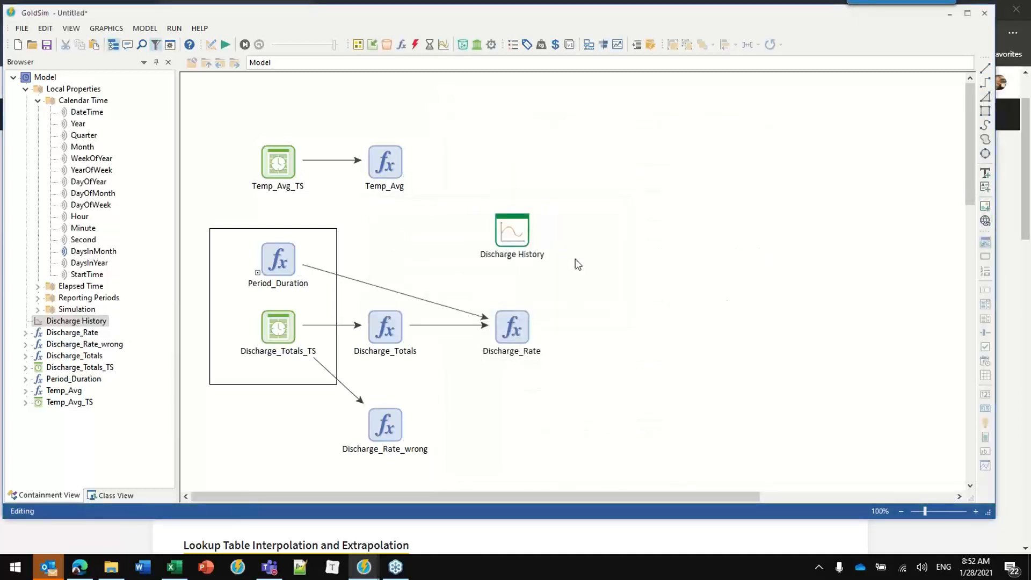
{"action": "double_click", "coordinate": [502, 220]}
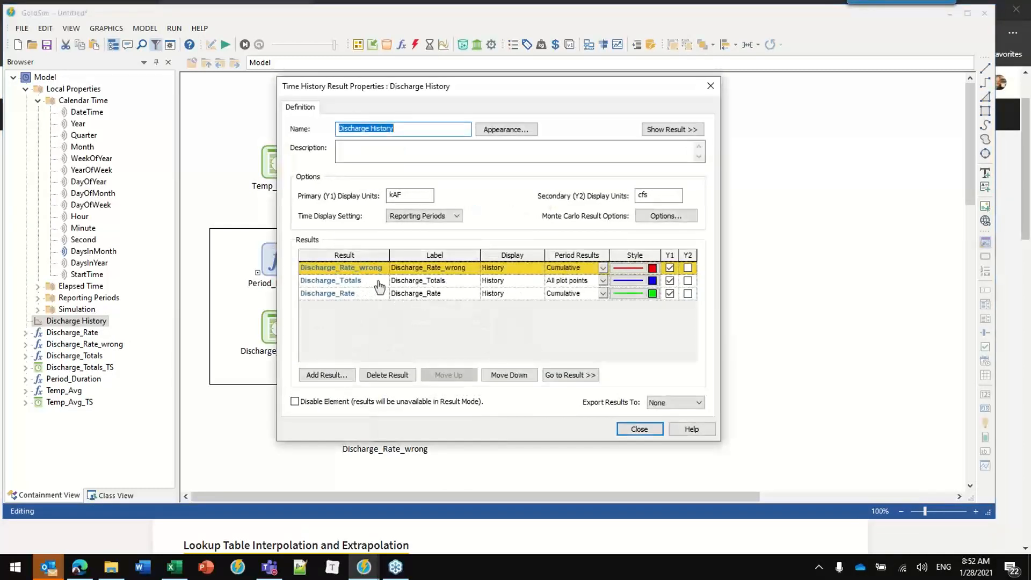
{"action": "left_click", "coordinate": [376, 280]}
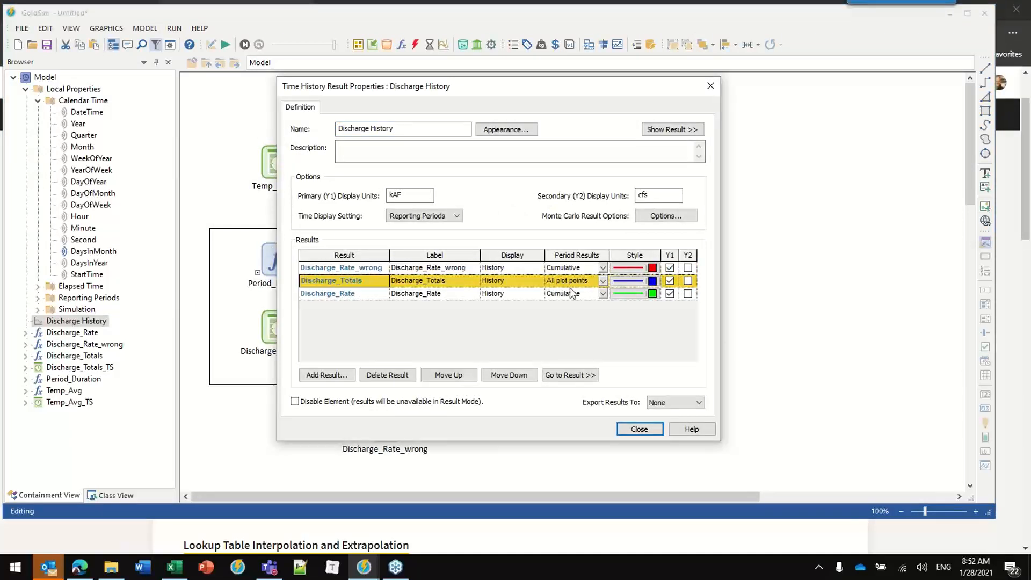
{"action": "left_click", "coordinate": [389, 375]}
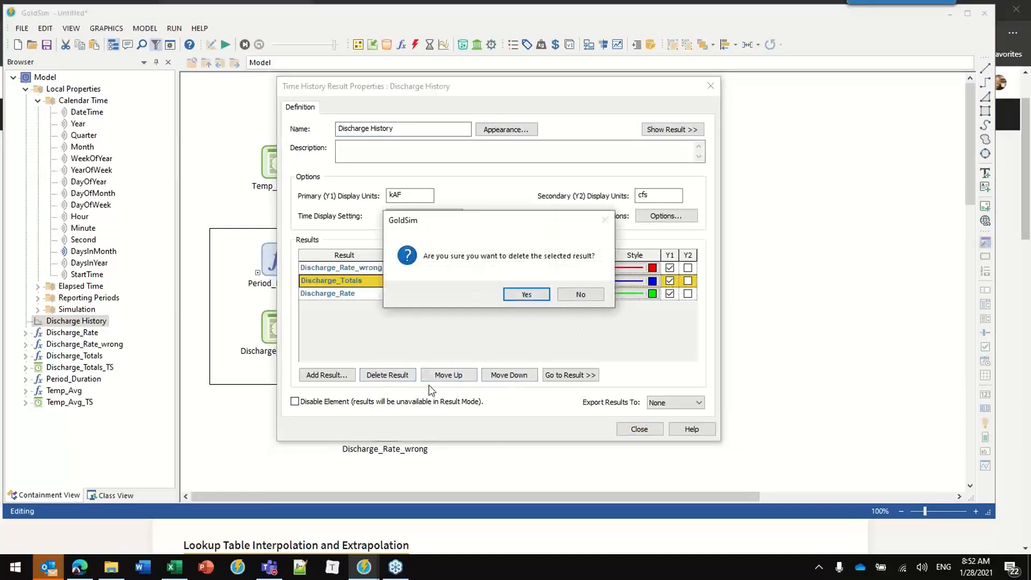
{"action": "left_click", "coordinate": [526, 294]}
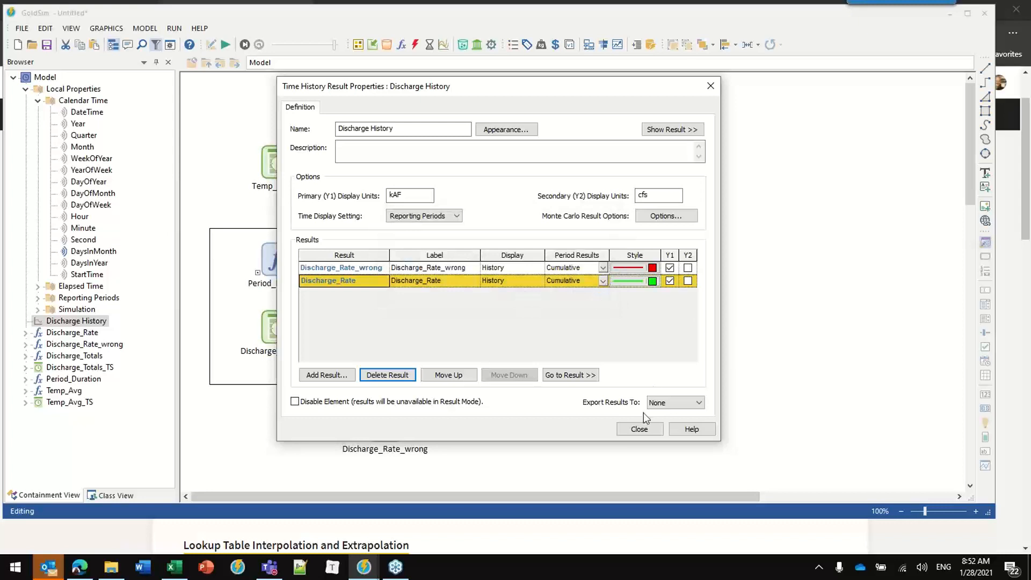
{"action": "left_click", "coordinate": [639, 428]}
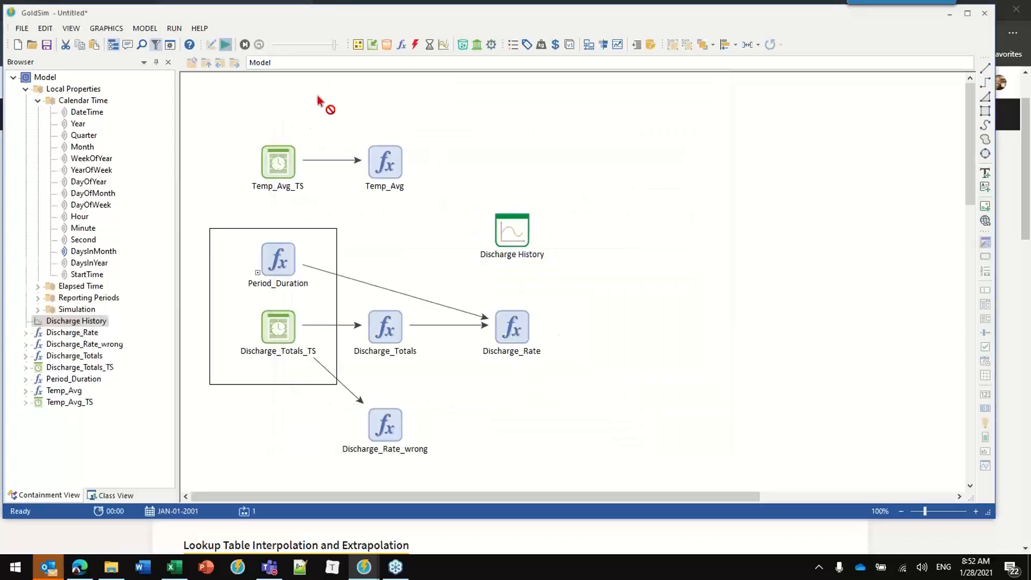
Step: Rerun the simulation and show the Discharge History table beside the model, with the February 2001 Discharge_Rate value selected
{"action": "left_click", "coordinate": [502, 281]}
{"action": "double_click", "coordinate": [514, 232]}
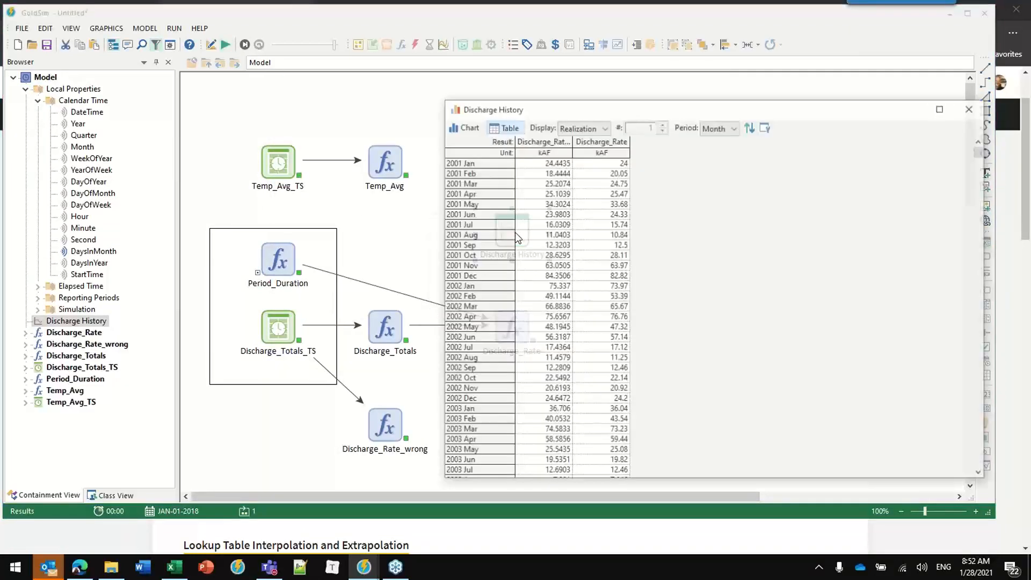
{"action": "left_click", "coordinate": [602, 175]}
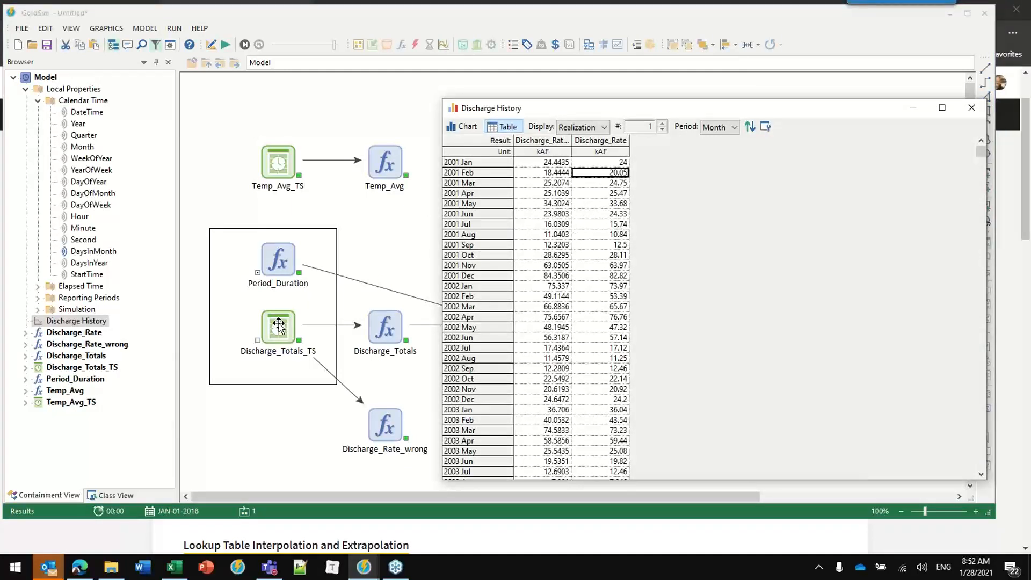
{"action": "left_click_drag", "start_coordinate": [582, 104], "coordinate": [675, 80]}
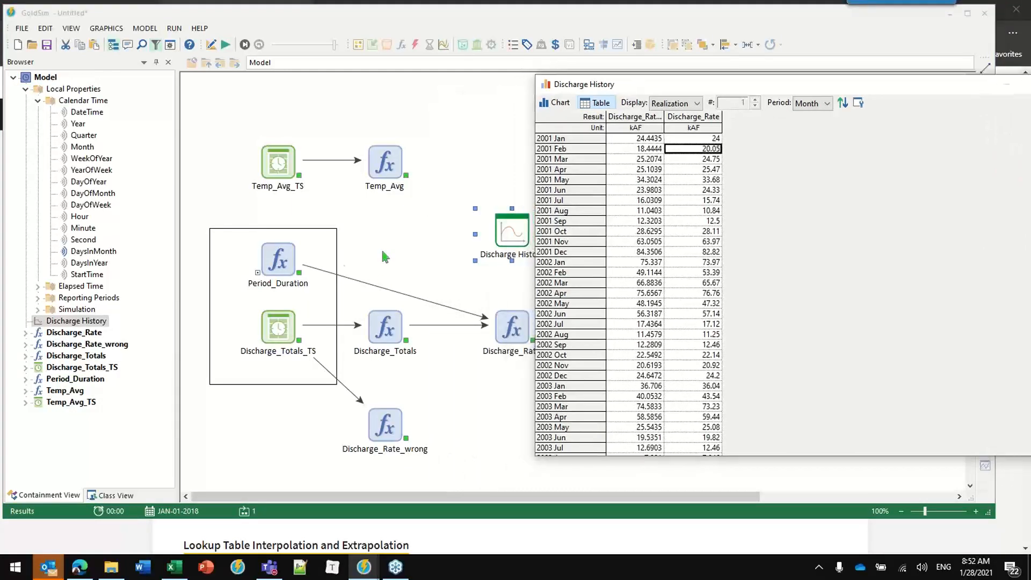
Step: Open the time series data of Discharge_Totals_TS next to the Discharge History table
{"action": "double_click", "coordinate": [277, 331]}
{"action": "left_click_drag", "start_coordinate": [457, 135], "coordinate": [353, 116]}
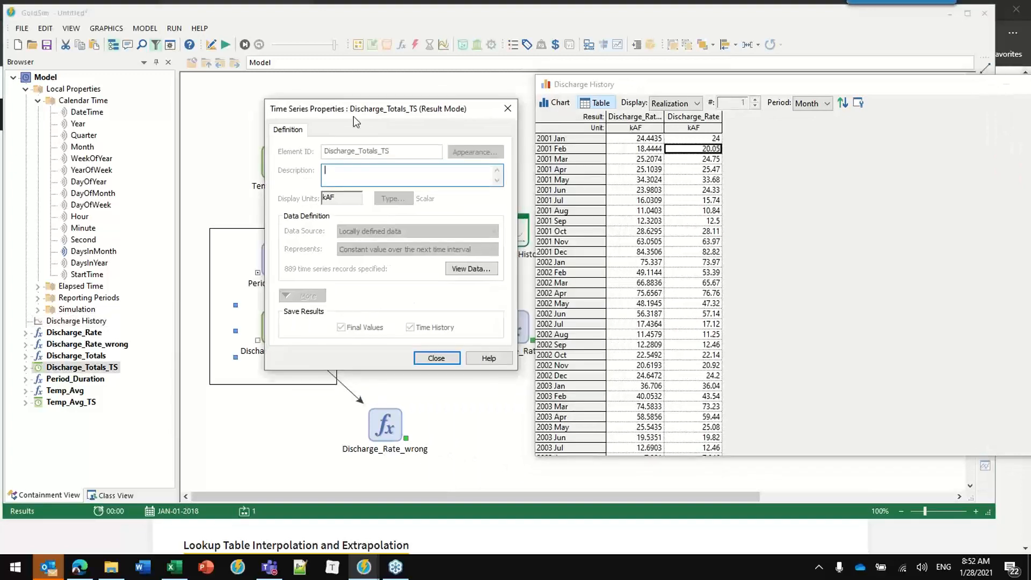
{"action": "left_click", "coordinate": [472, 268]}
{"action": "left_click_drag", "start_coordinate": [461, 67], "coordinate": [418, 90]}
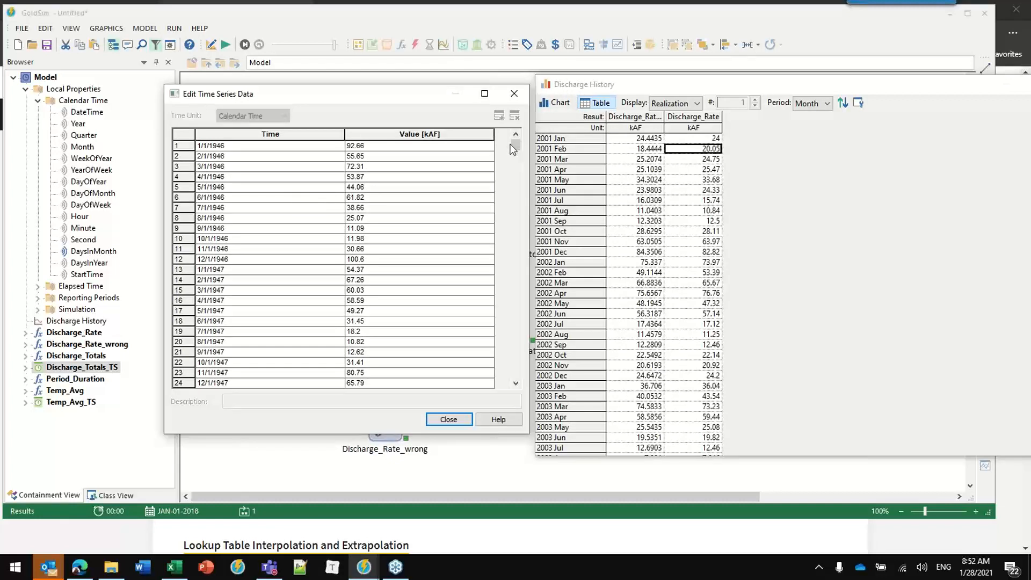
Step: Compare the Discharge_Totals_TS records from 1/1/2001 onward with the monthly Discharge_Rate values, and close the time series data and properties
{"action": "left_click_drag", "start_coordinate": [516, 147], "coordinate": [502, 318]}
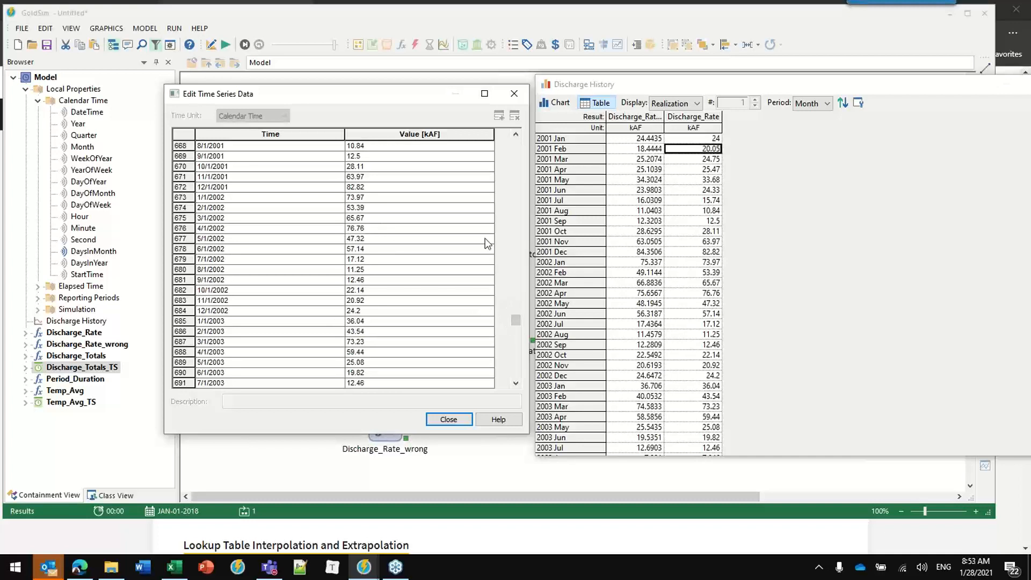
{"action": "scroll", "coordinate": [518, 211], "scroll_direction": "up", "scroll_amount": 16}
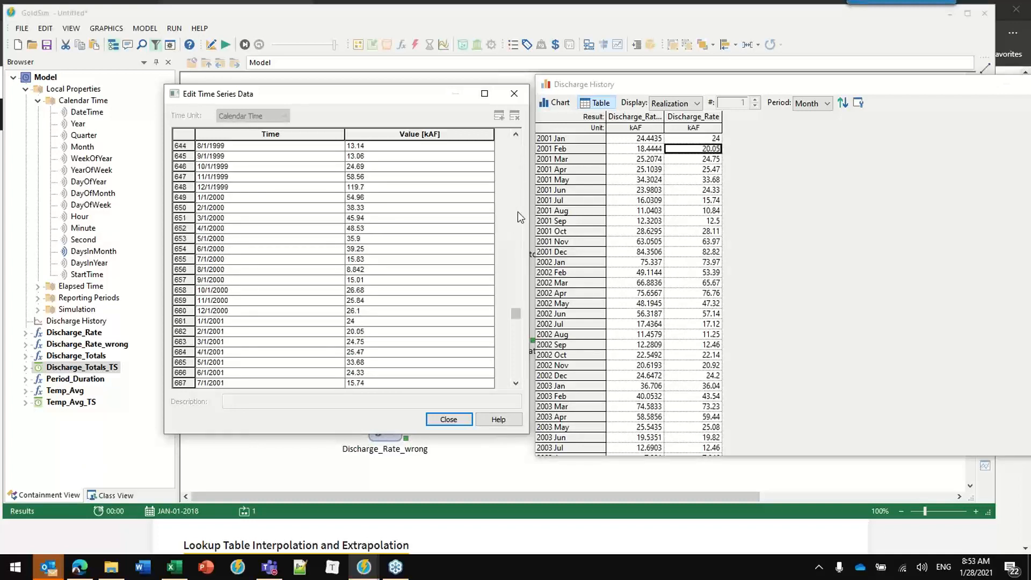
{"action": "left_click", "coordinate": [517, 320]}
{"action": "left_click", "coordinate": [360, 325]}
{"action": "left_click", "coordinate": [516, 383]}
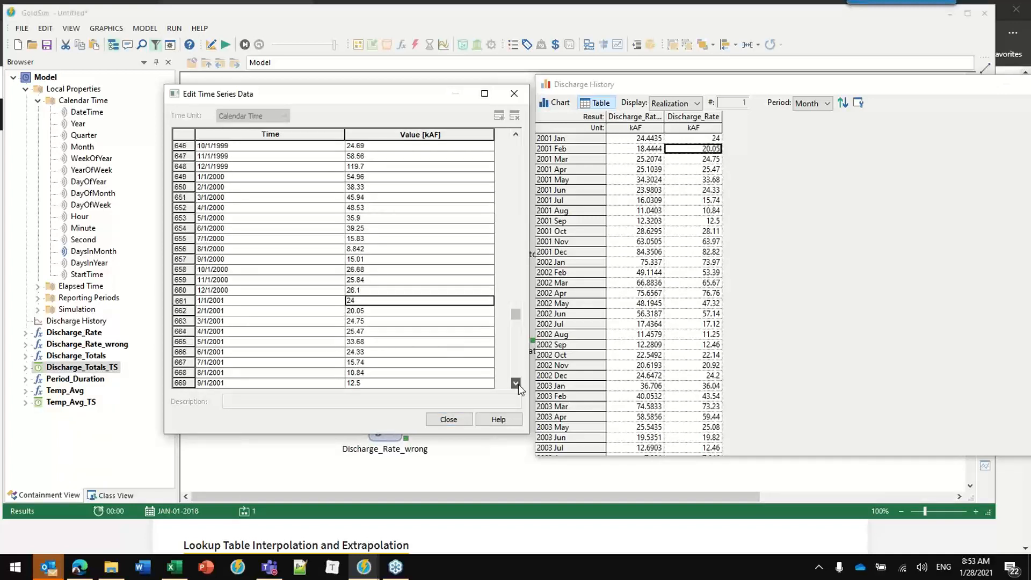
{"action": "left_click", "coordinate": [517, 383]}
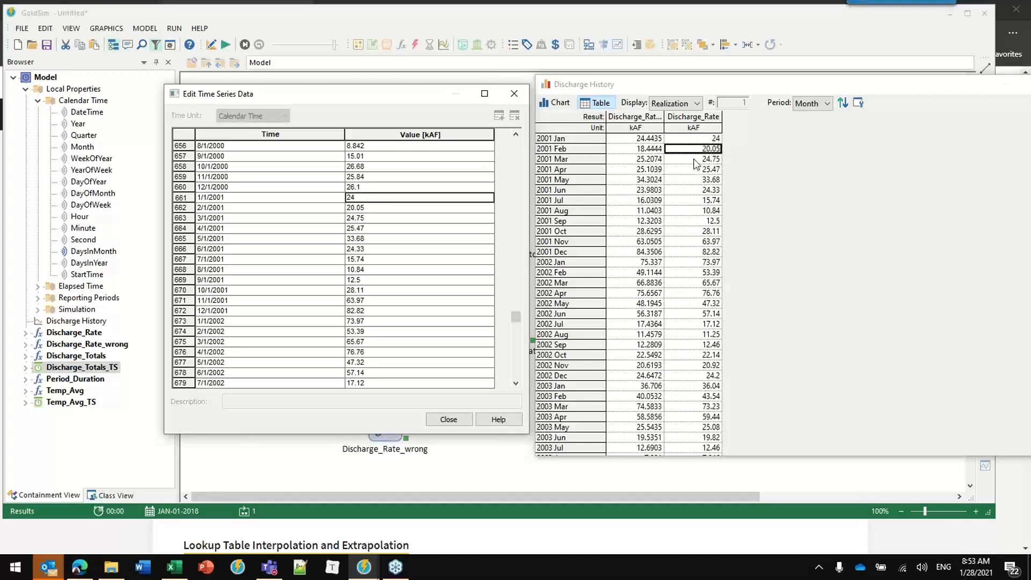
{"action": "left_click", "coordinate": [514, 94]}
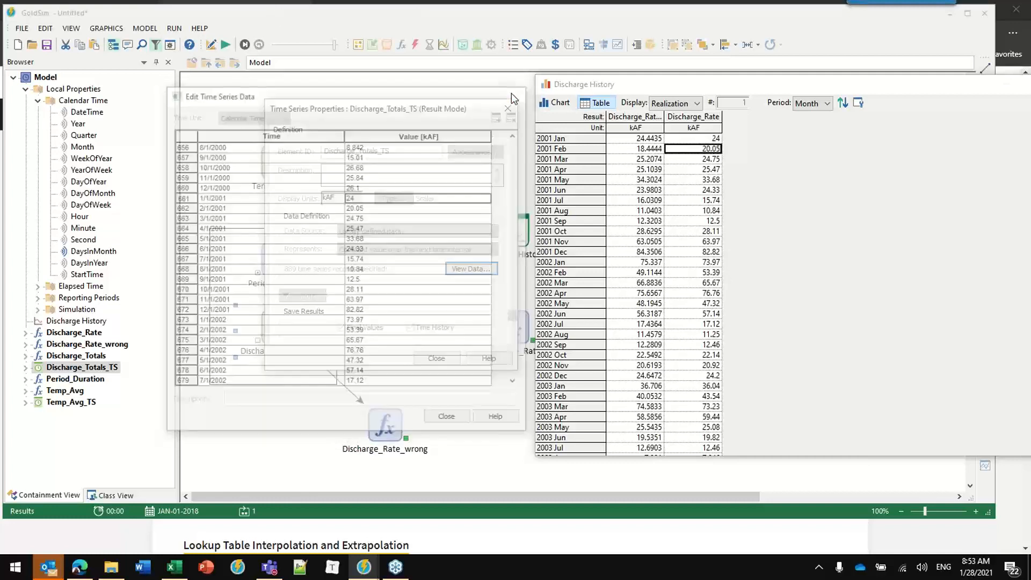
{"action": "left_click", "coordinate": [513, 110]}
{"action": "left_click_drag", "start_coordinate": [604, 88], "coordinate": [449, 78]}
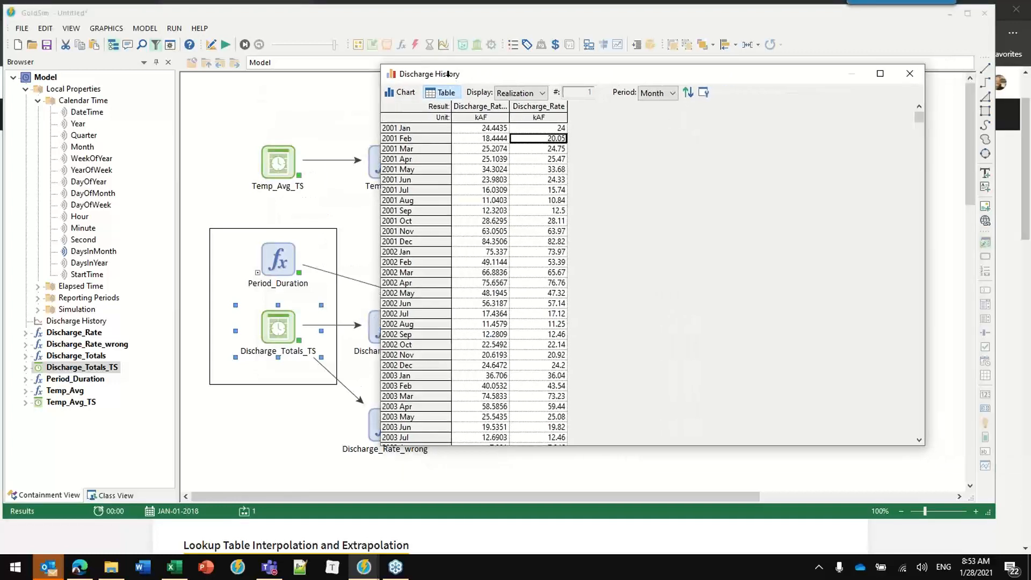
Step: Close the Discharge History table, review the data and properties of Discharge_Totals_TS, and return the model to edit mode
{"action": "left_click", "coordinate": [910, 74]}
{"action": "double_click", "coordinate": [280, 325]}
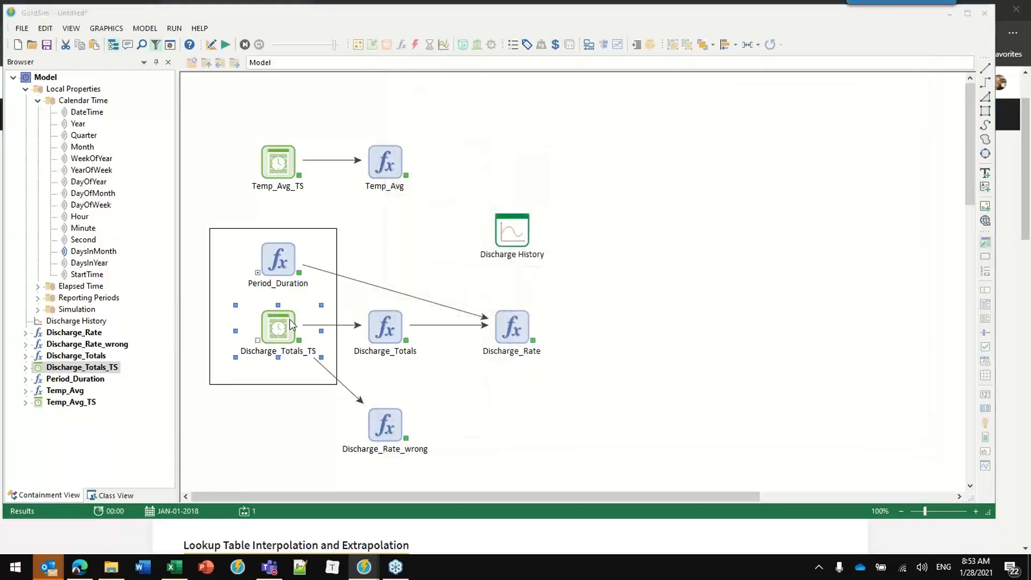
{"action": "left_click", "coordinate": [579, 293]}
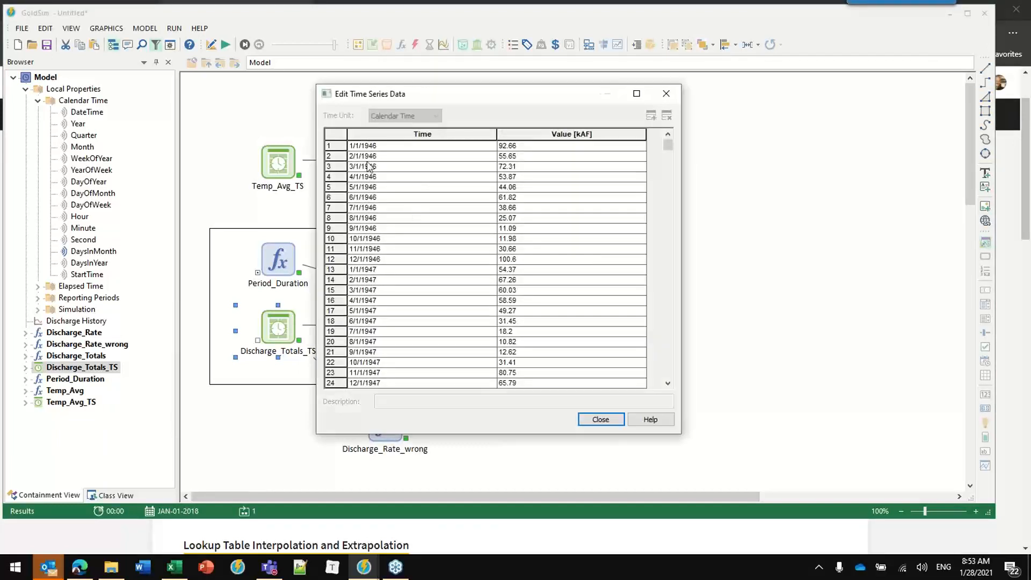
{"action": "left_click", "coordinate": [666, 94]}
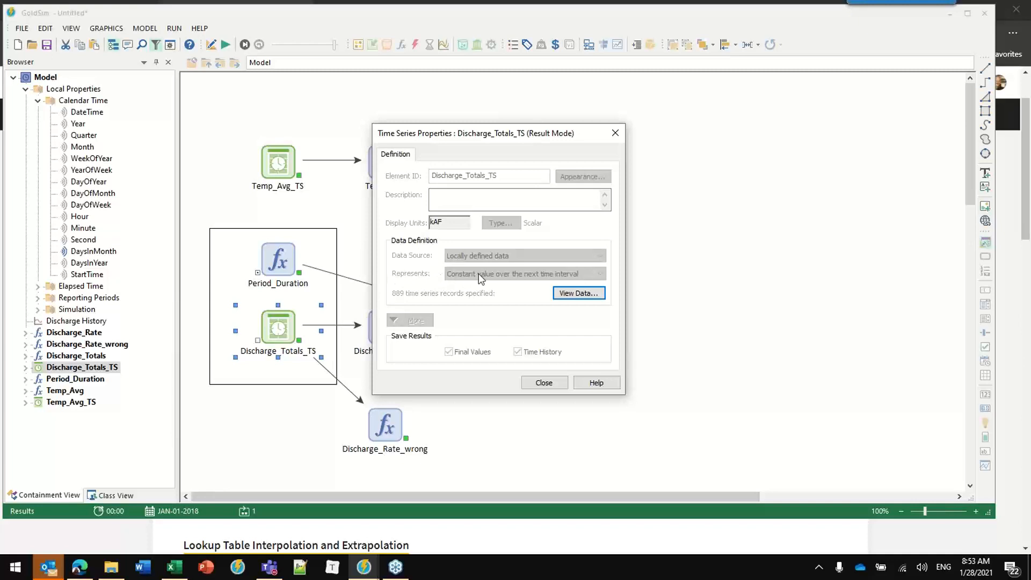
{"action": "left_click", "coordinate": [543, 383]}
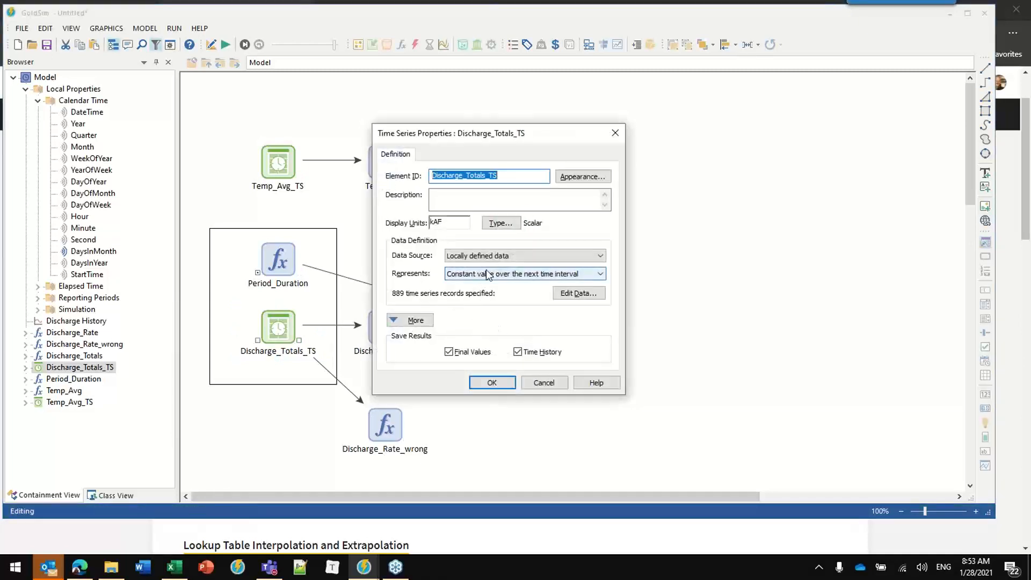
{"action": "left_click", "coordinate": [499, 381]}
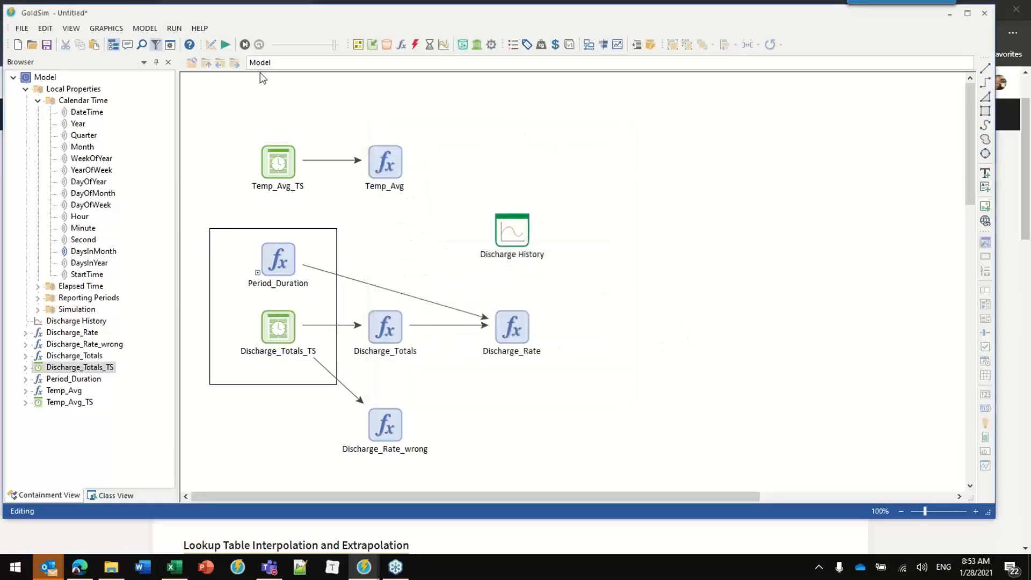
Step: Change the simulation's basic step to No basic step in the timestep settings
{"action": "left_click", "coordinate": [170, 46]}
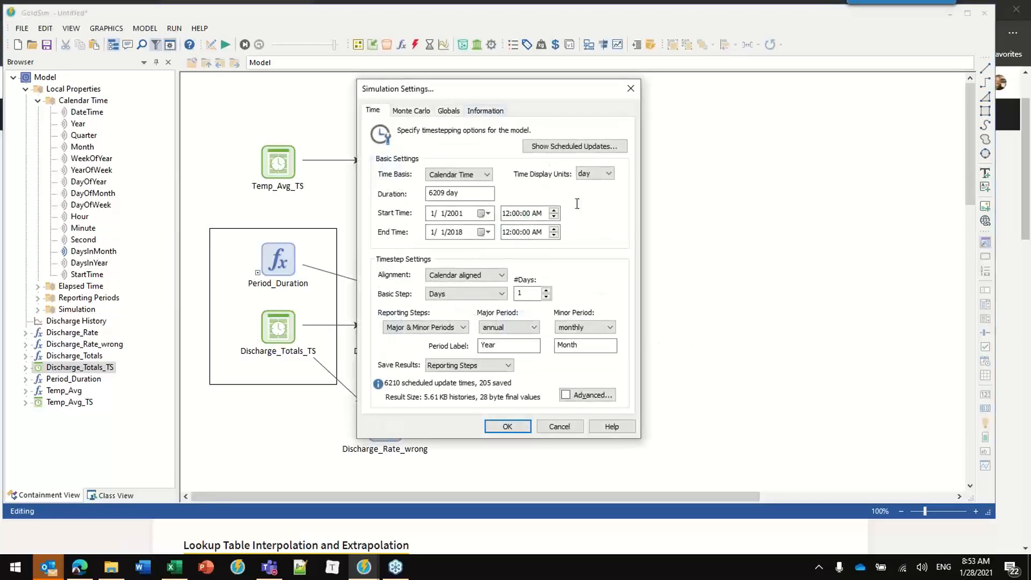
{"action": "left_click", "coordinate": [451, 294]}
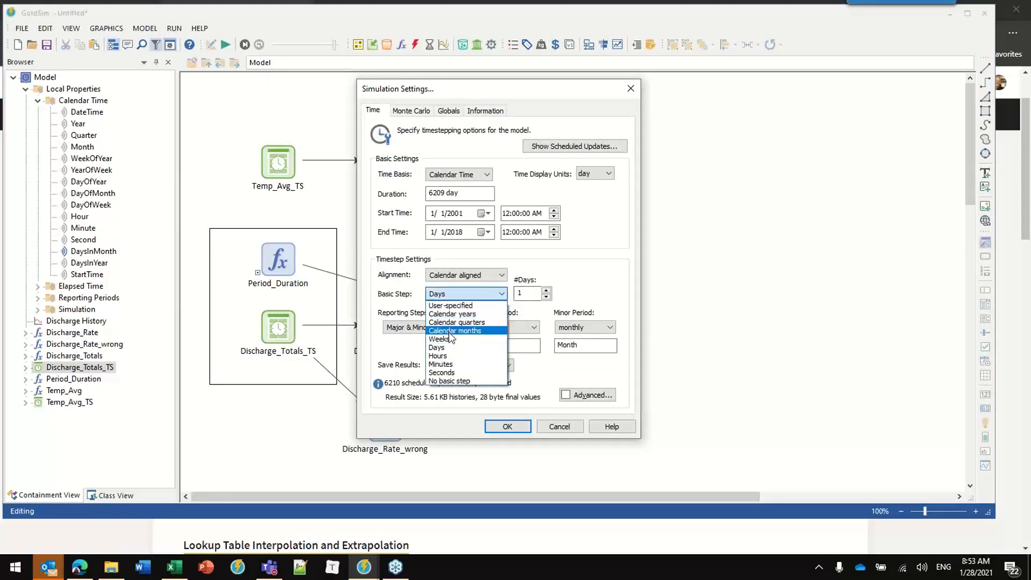
{"action": "left_click", "coordinate": [450, 324]}
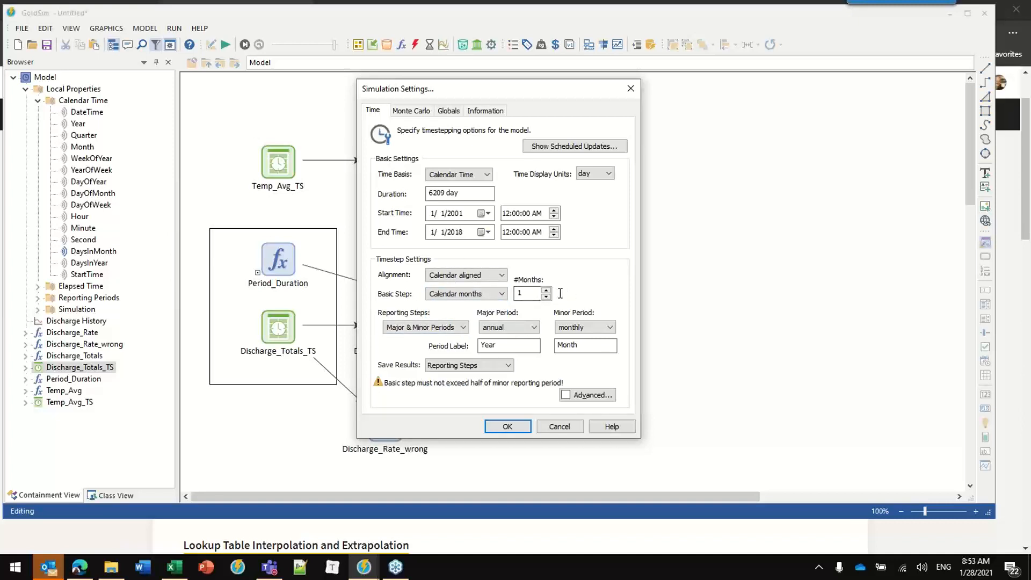
{"action": "left_click", "coordinate": [452, 296]}
{"action": "left_click", "coordinate": [453, 298]}
{"action": "left_click", "coordinate": [452, 295]}
{"action": "left_click", "coordinate": [450, 382]}
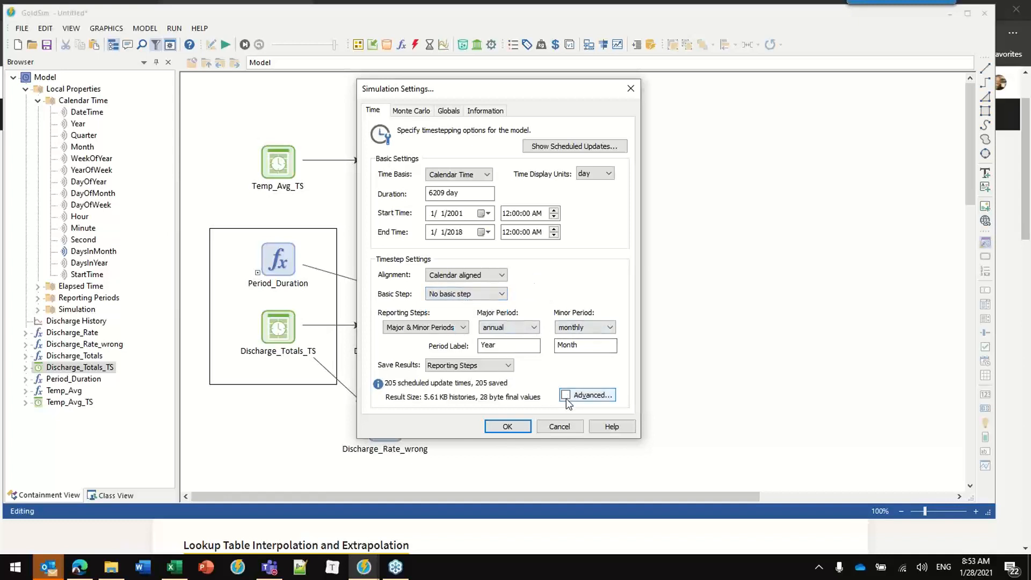
{"action": "left_click", "coordinate": [508, 425]}
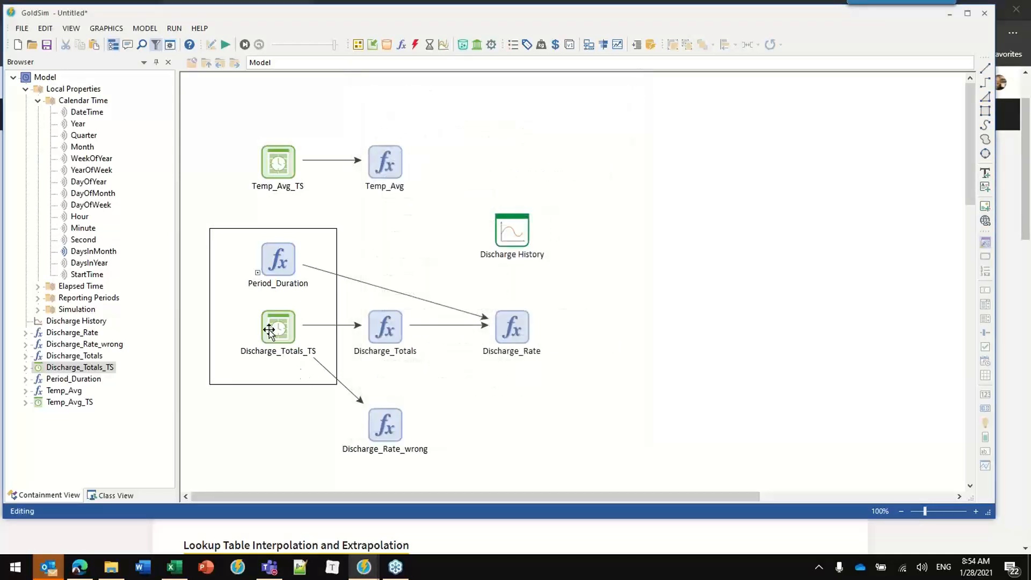
Step: Set the Discharge_Totals_TS data to represent Instantaneous value (interpolated)
{"action": "left_click", "coordinate": [269, 330]}
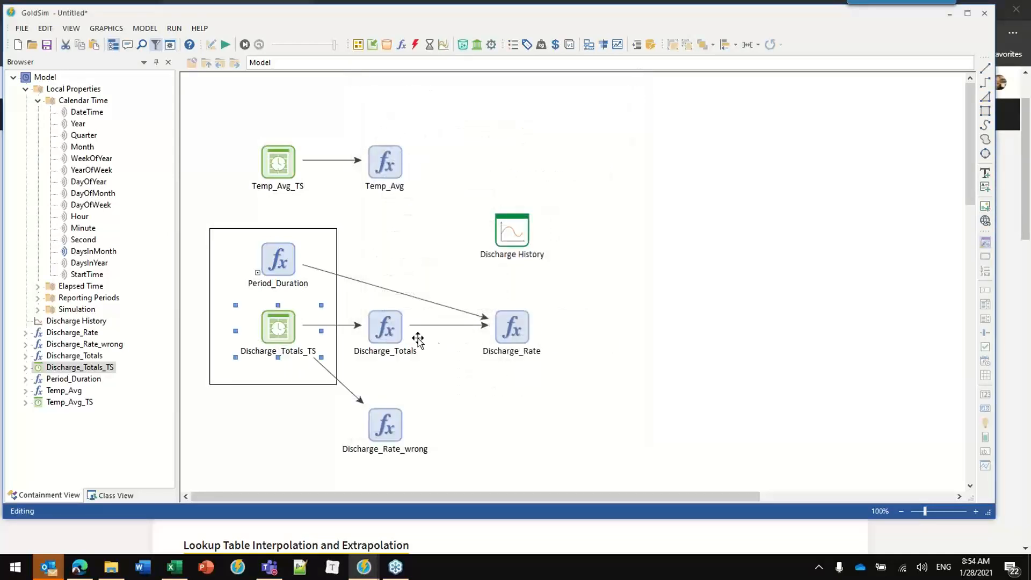
{"action": "double_click", "coordinate": [275, 330]}
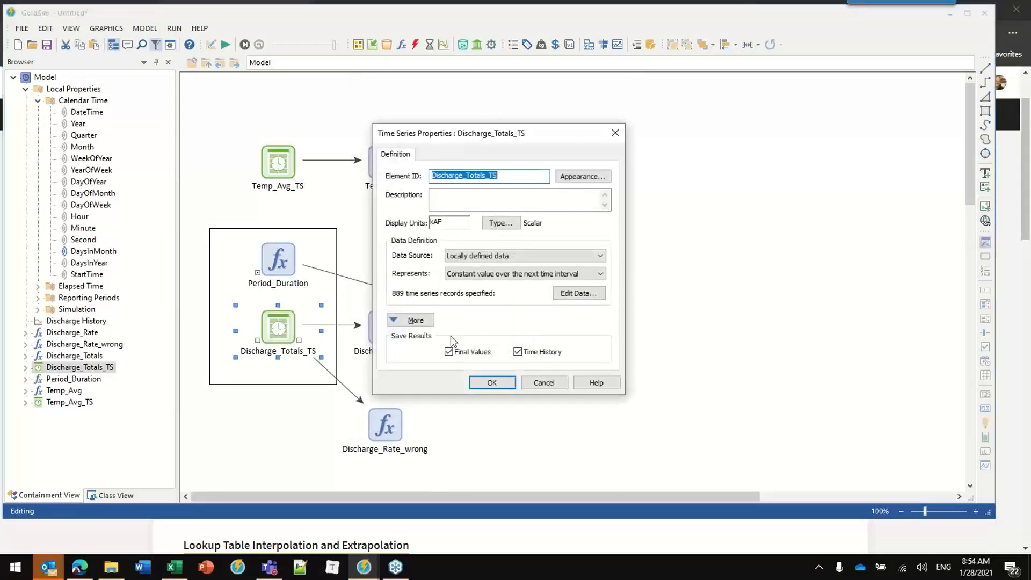
{"action": "left_click", "coordinate": [473, 274]}
{"action": "left_click", "coordinate": [463, 286]}
{"action": "left_click", "coordinate": [481, 377]}
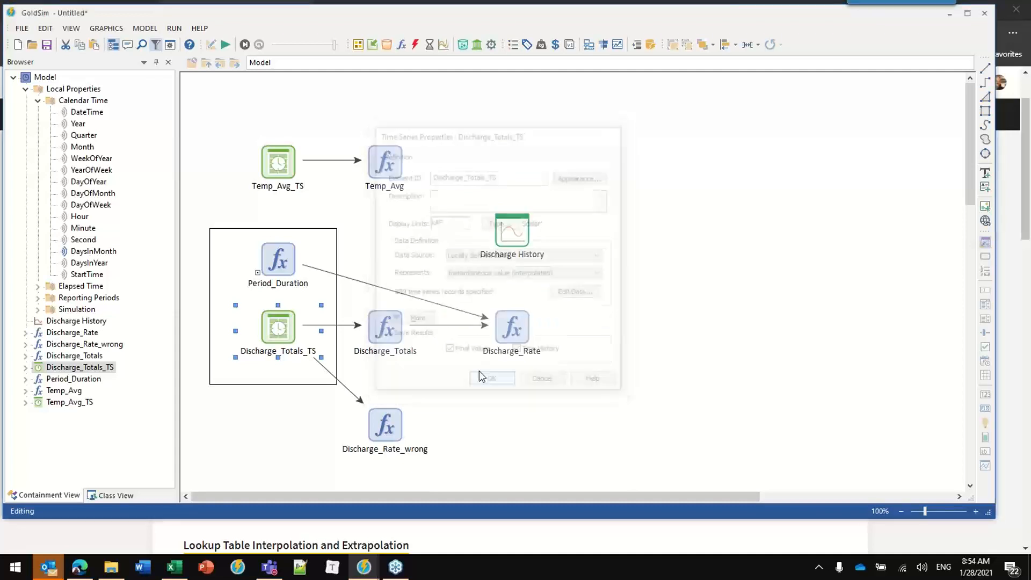
Step: Rerun the simulation and check the monthly discharge values in the Discharge History table
{"action": "key", "text": "F5"}
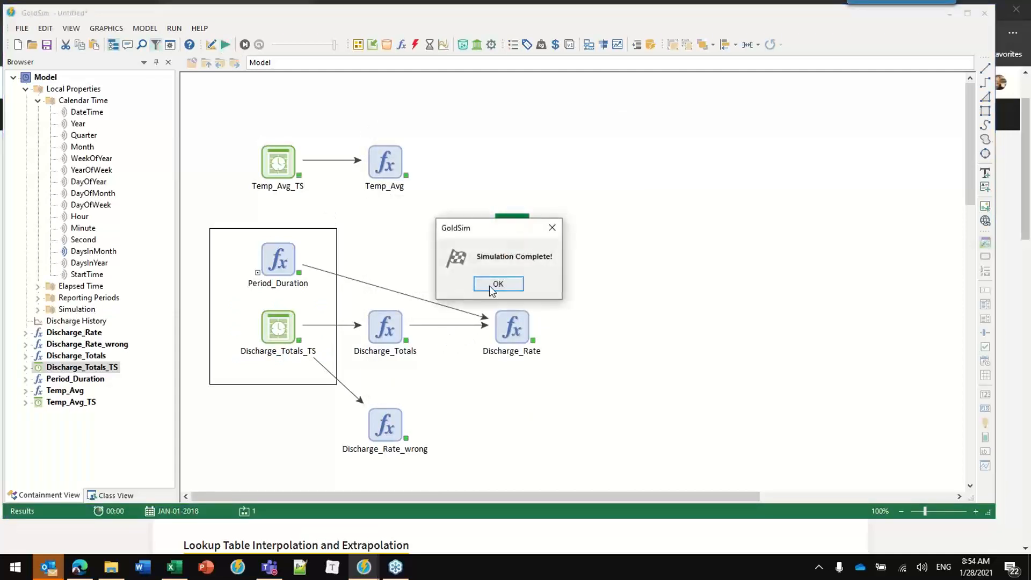
{"action": "left_click", "coordinate": [491, 284]}
{"action": "double_click", "coordinate": [510, 231]}
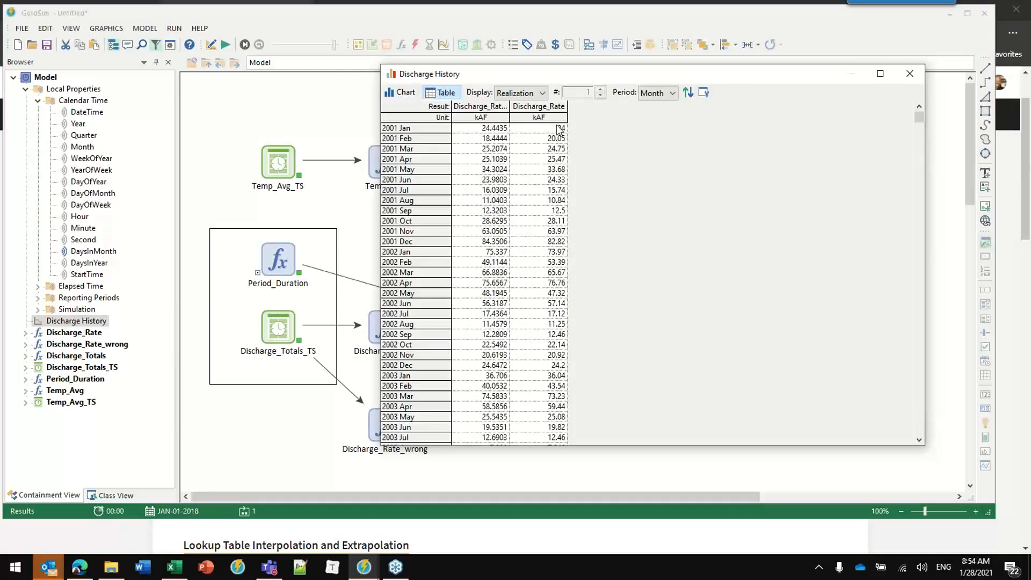
{"action": "left_click", "coordinate": [908, 73]}
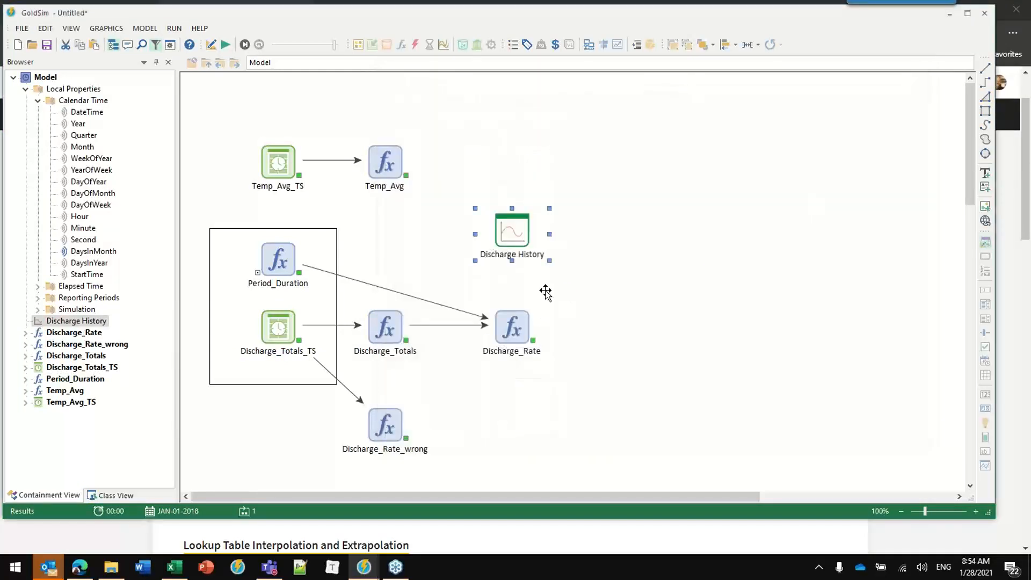
{"action": "left_click", "coordinate": [379, 318]}
{"action": "left_click", "coordinate": [505, 330]}
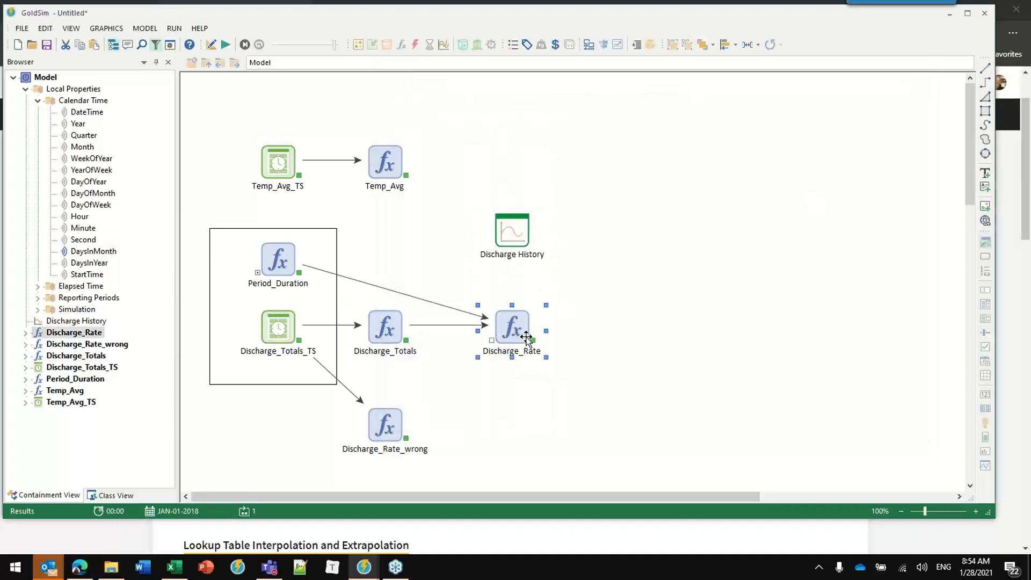
{"action": "mouse_move", "coordinate": [527, 338]}
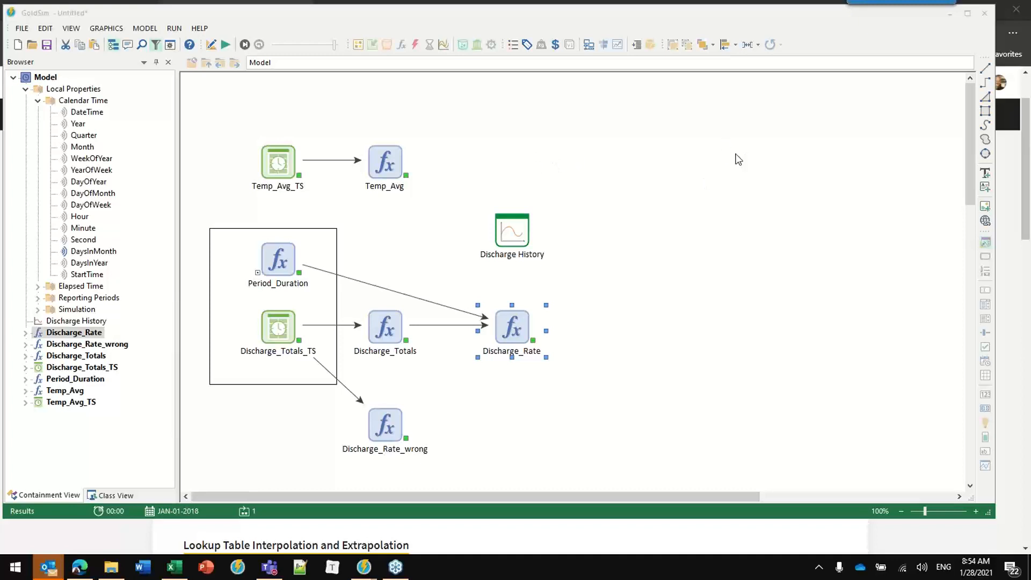
{"action": "left_click", "coordinate": [604, 329]}
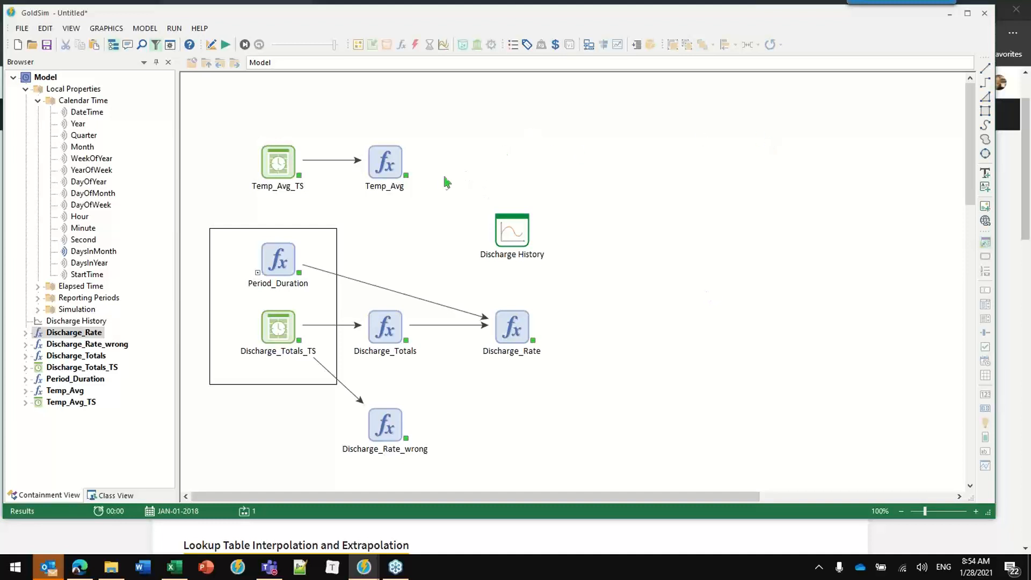
Step: Return the model to edit mode and add a container named Time_Series_Method beside the existing elements
{"action": "left_click", "coordinate": [211, 44]}
{"action": "left_click", "coordinate": [493, 309]}
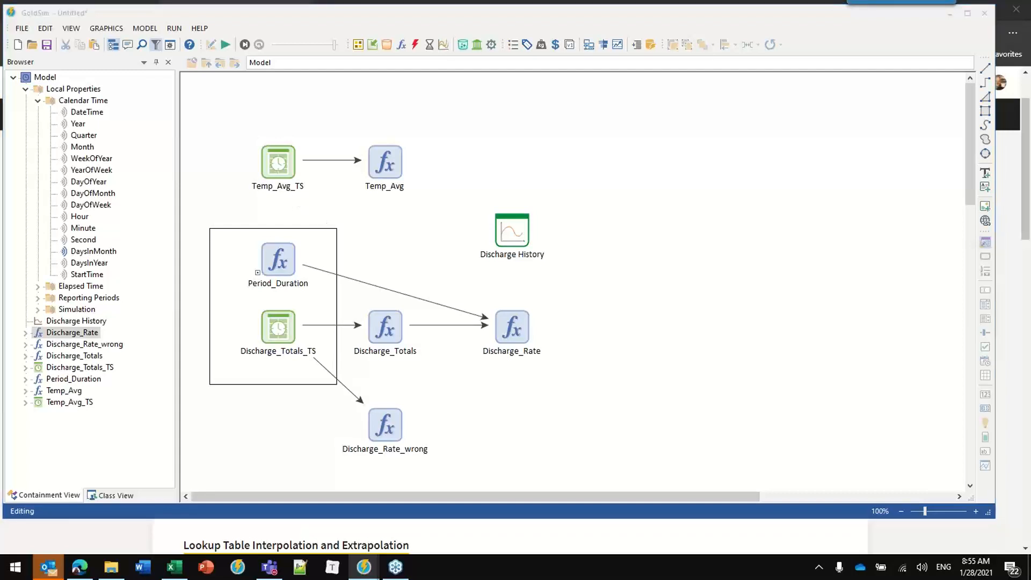
{"action": "left_click", "coordinate": [359, 48]}
{"action": "left_click", "coordinate": [382, 60]}
{"action": "left_click", "coordinate": [639, 202]}
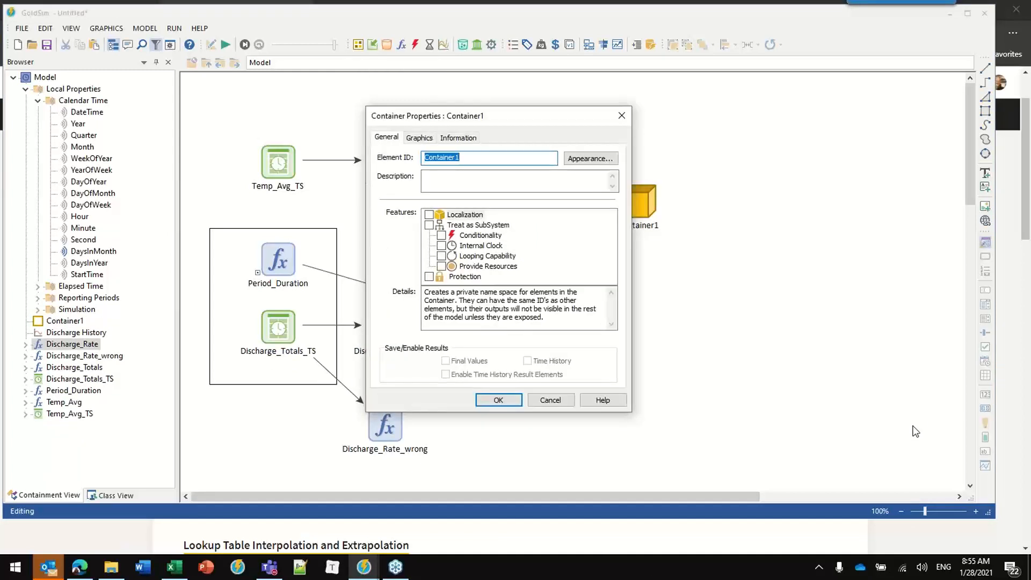
{"action": "type", "text": "Time_Series_Method"}
{"action": "key", "text": "Return"}
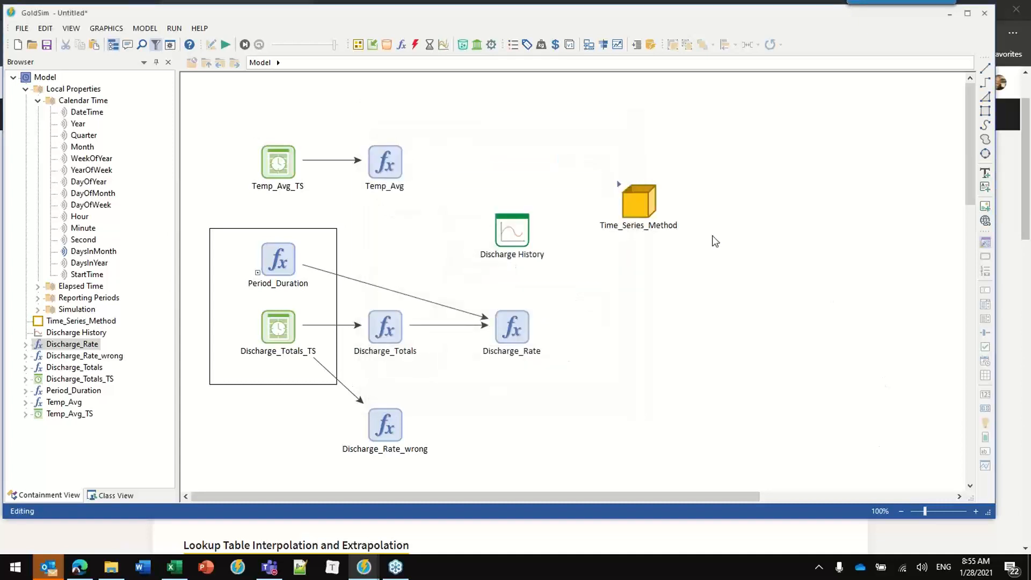
Step: Move all existing elements into the Time_Series_Method container and place the container near the model's upper-left corner
{"action": "key", "text": "ctrl+a"}
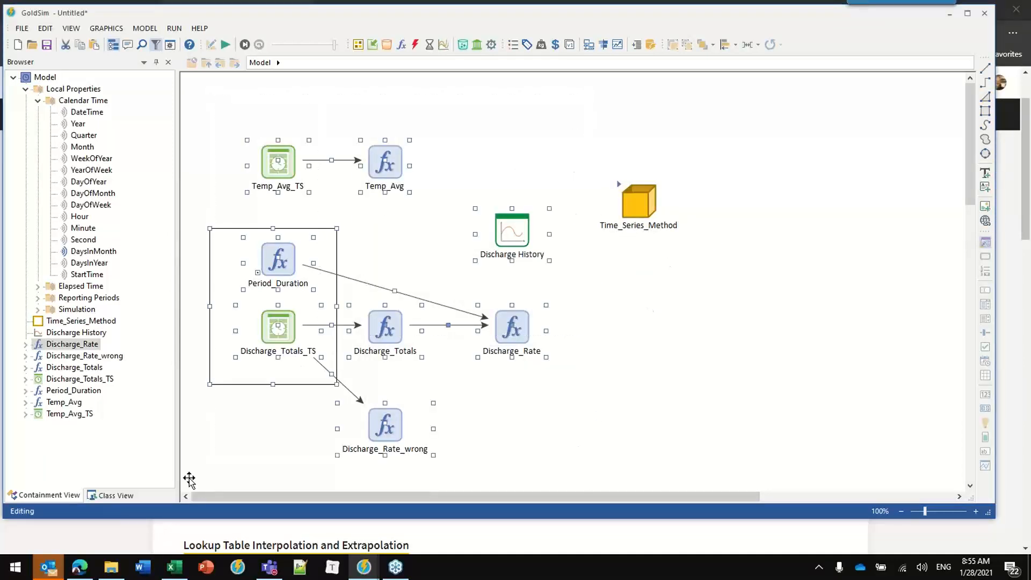
{"action": "left_click_drag", "start_coordinate": [379, 170], "coordinate": [267, 177]}
{"action": "left_click", "coordinate": [430, 217]}
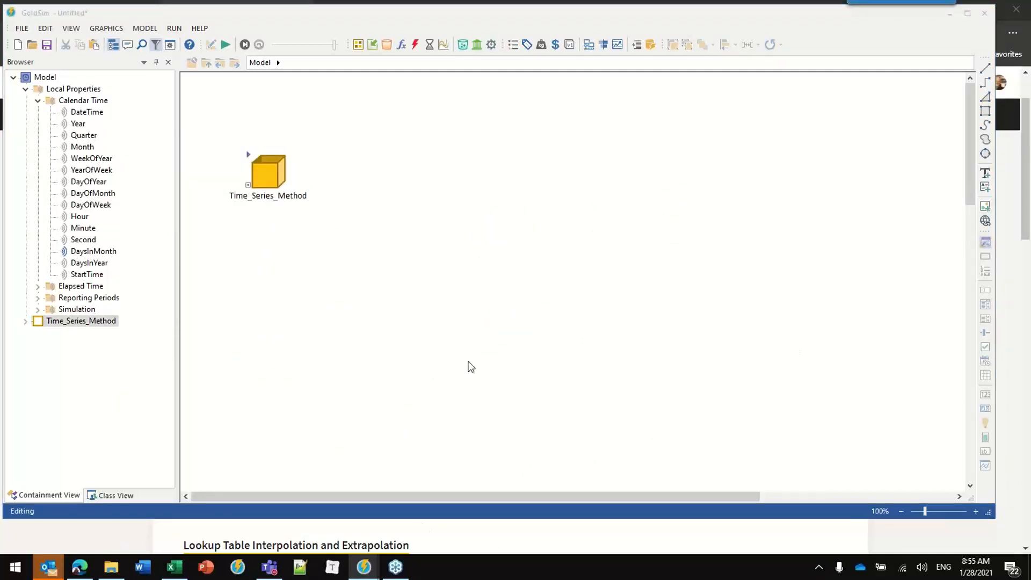
Step: Paste the Lookup_Tables container beside Time_Series_Method and open its contents
{"action": "left_click", "coordinate": [409, 178]}
{"action": "key", "text": "ctrl+v"}
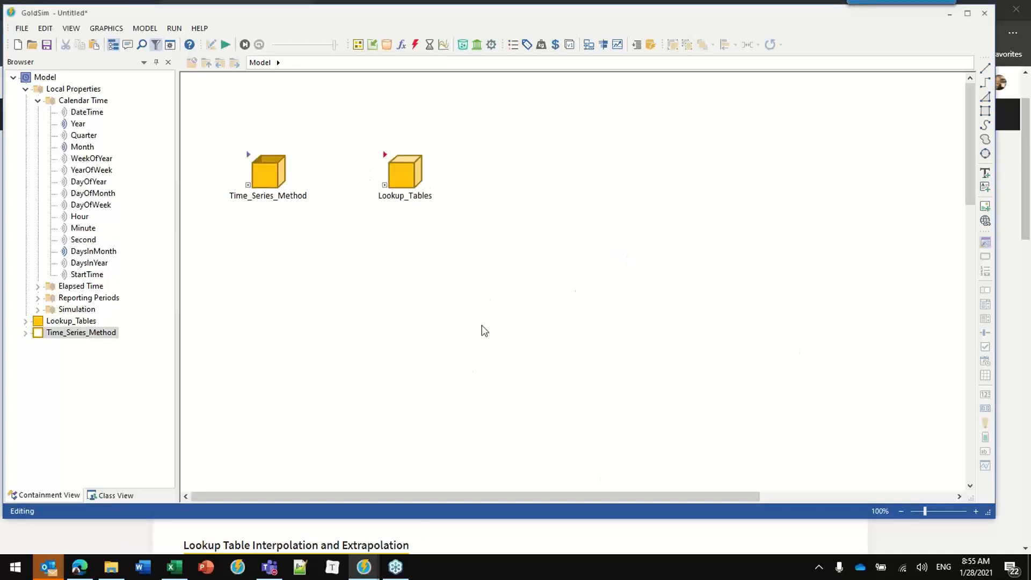
{"action": "left_click", "coordinate": [384, 157]}
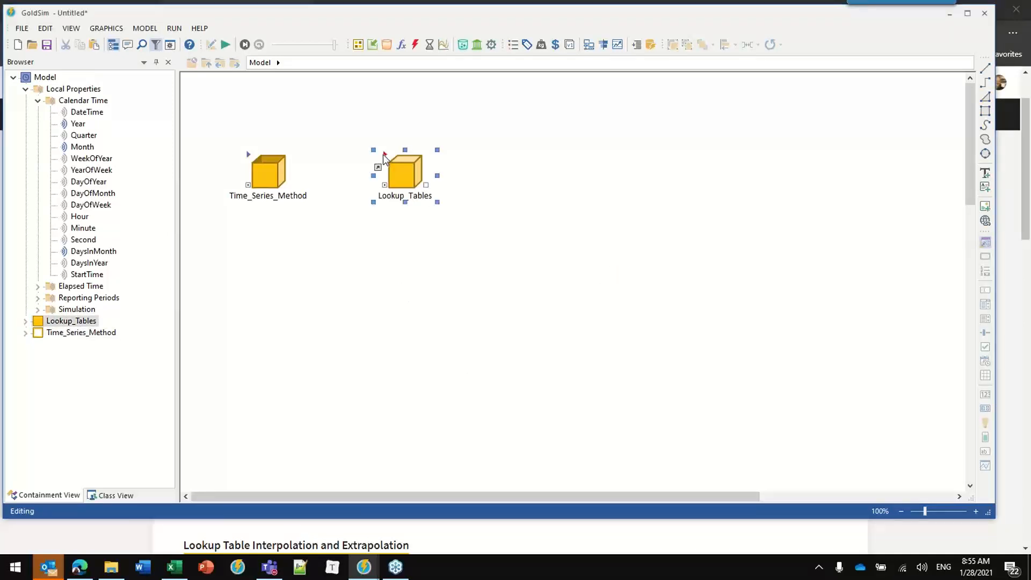
{"action": "double_click", "coordinate": [385, 157]}
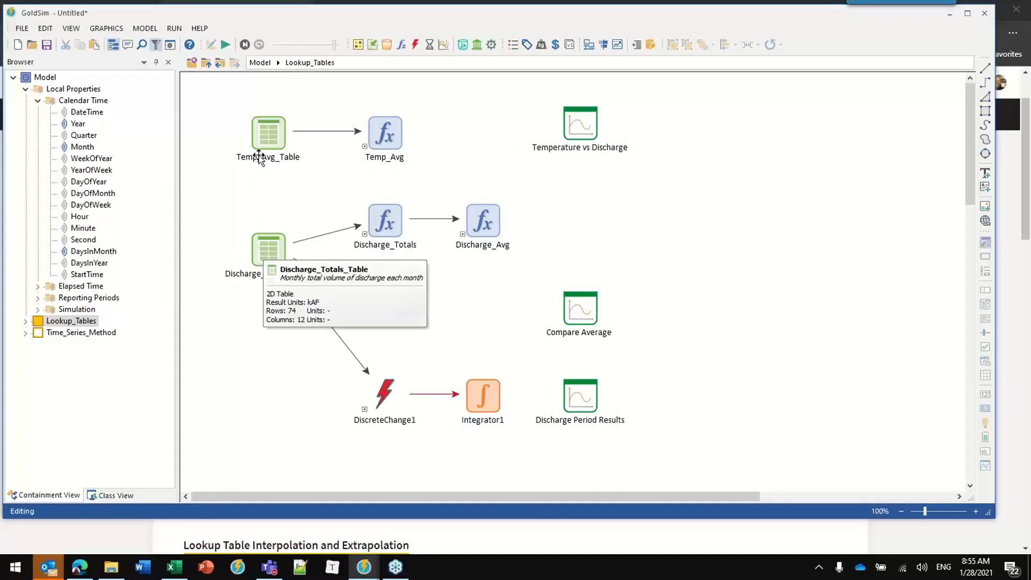
Step: Examine the definition of Temp_Avg_Table and its 2-D data by year and month
{"action": "left_click", "coordinate": [270, 141]}
{"action": "double_click", "coordinate": [270, 141]}
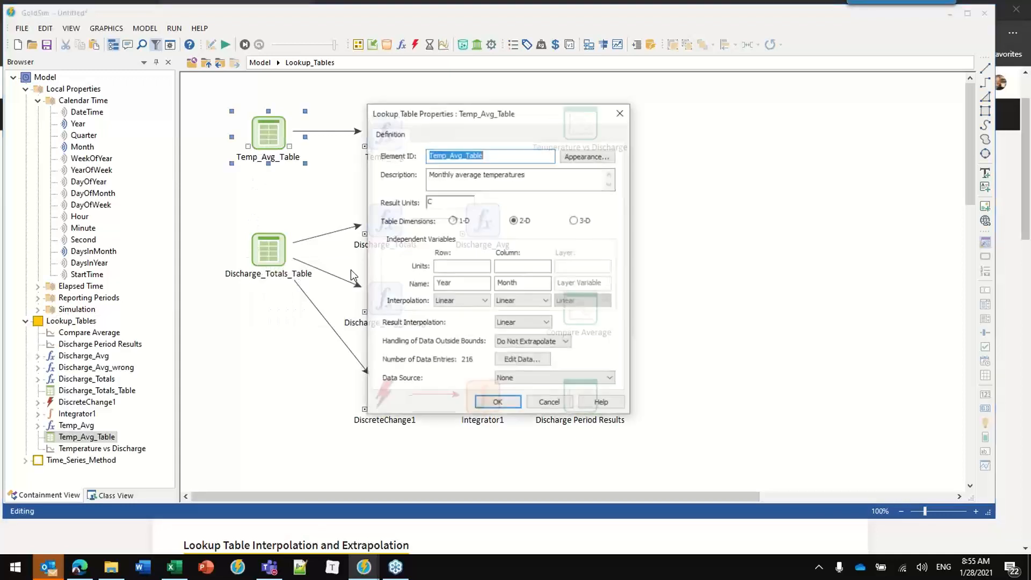
{"action": "left_click_drag", "start_coordinate": [490, 114], "coordinate": [514, 55]}
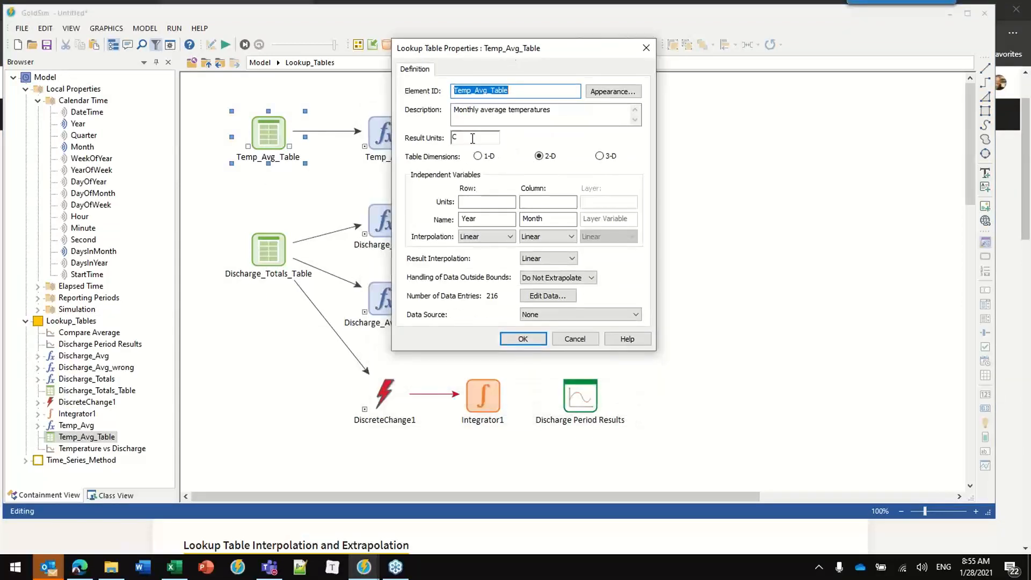
{"action": "left_click", "coordinate": [546, 297]}
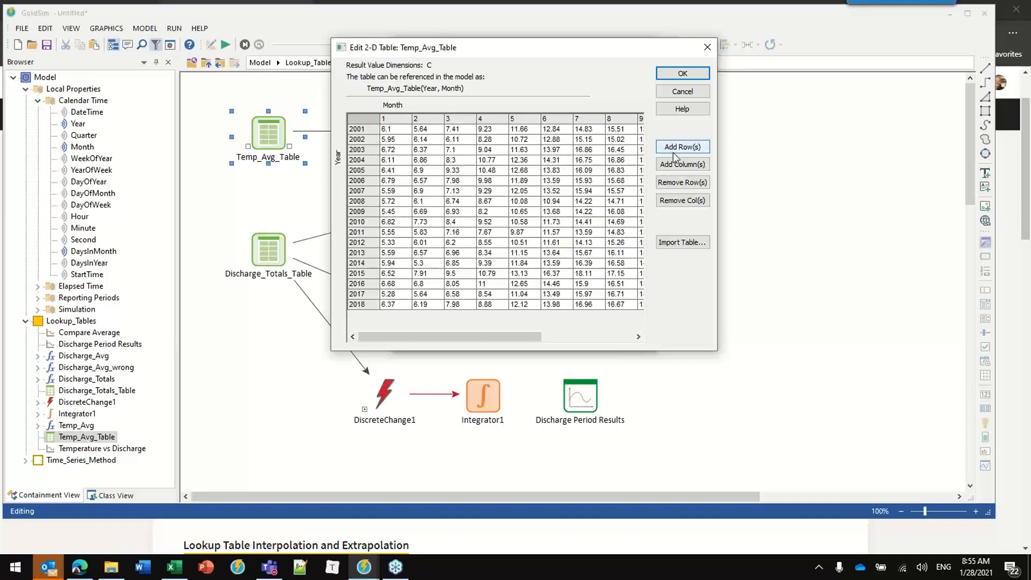
{"action": "left_click", "coordinate": [691, 72]}
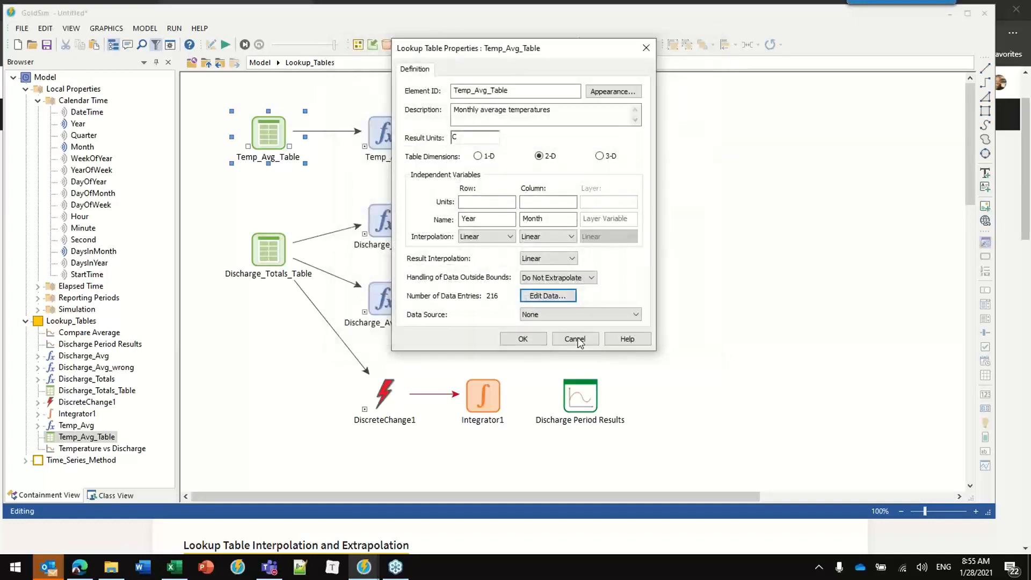
{"action": "left_click", "coordinate": [522, 339]}
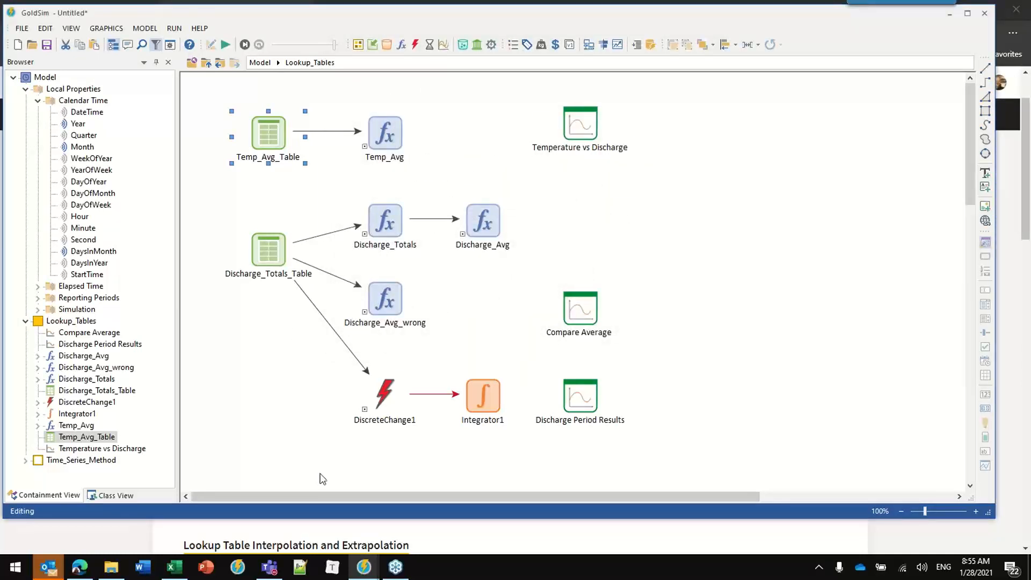
Step: Examine how the Temp_Avg expression looks up Temp_Avg_Table using Year and Month
{"action": "double_click", "coordinate": [376, 137]}
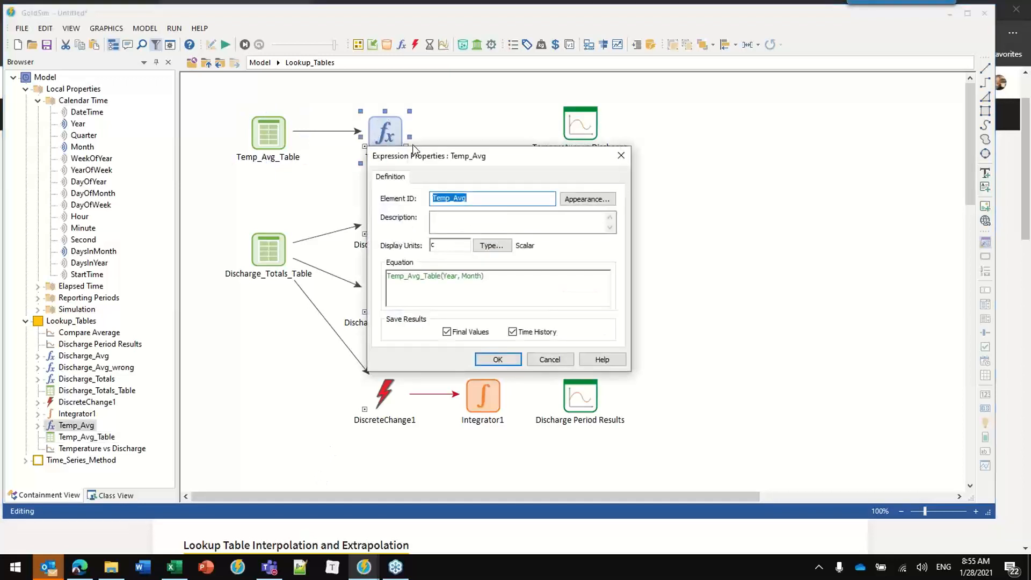
{"action": "left_click_drag", "start_coordinate": [422, 157], "coordinate": [482, 87]}
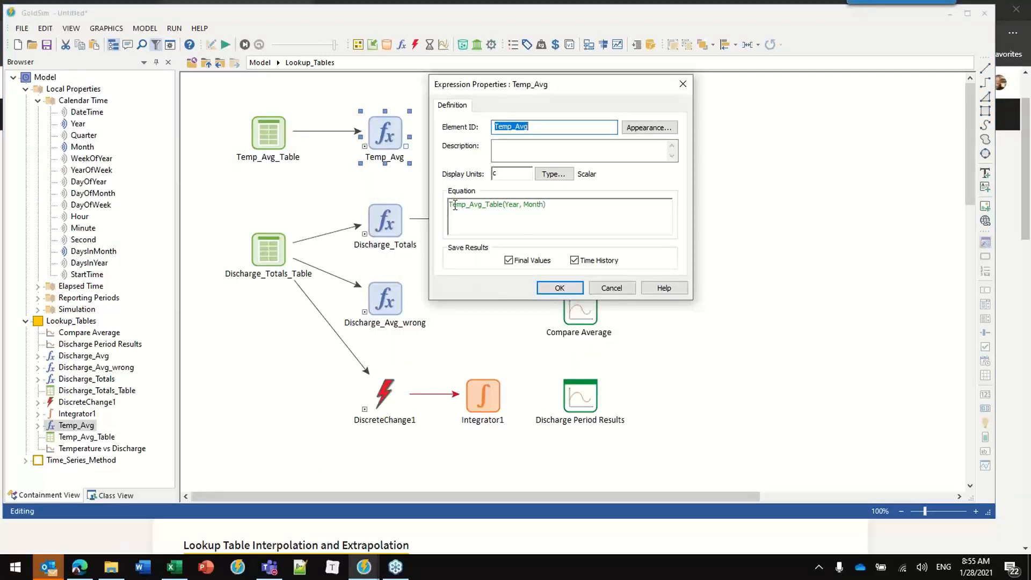
{"action": "mouse_move", "coordinate": [456, 204]}
{"action": "mouse_move", "coordinate": [522, 206]}
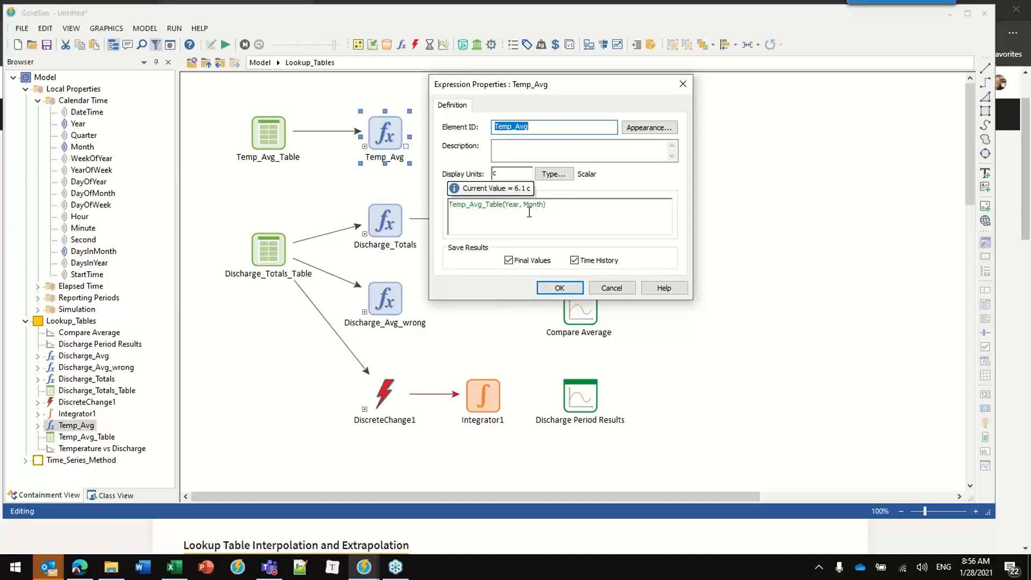
Step: Close the Temp_Avg definition and examine the equations of the Discharge_Avg and Discharge_Totals expressions
{"action": "left_click", "coordinate": [560, 288]}
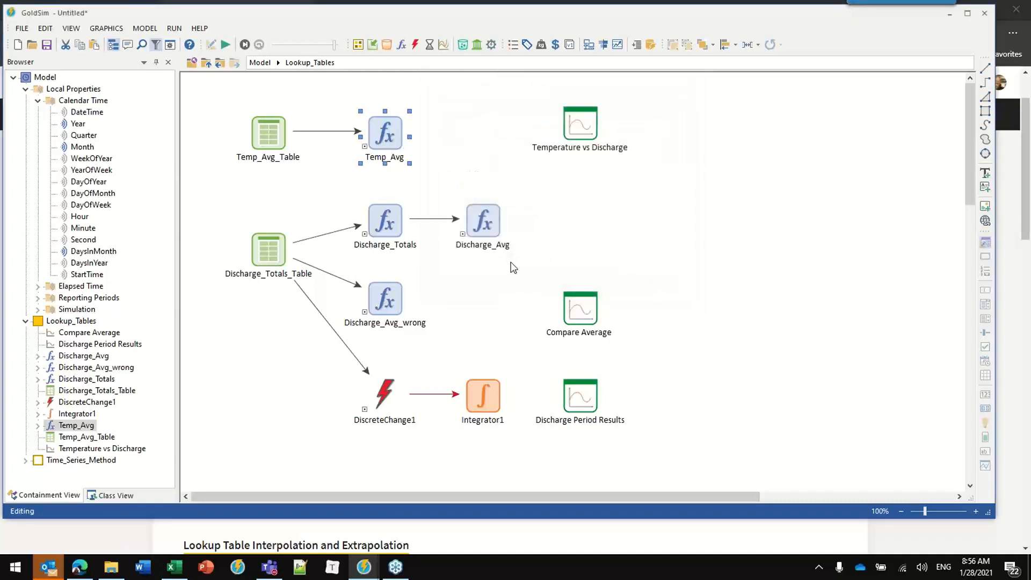
{"action": "left_click", "coordinate": [390, 228]}
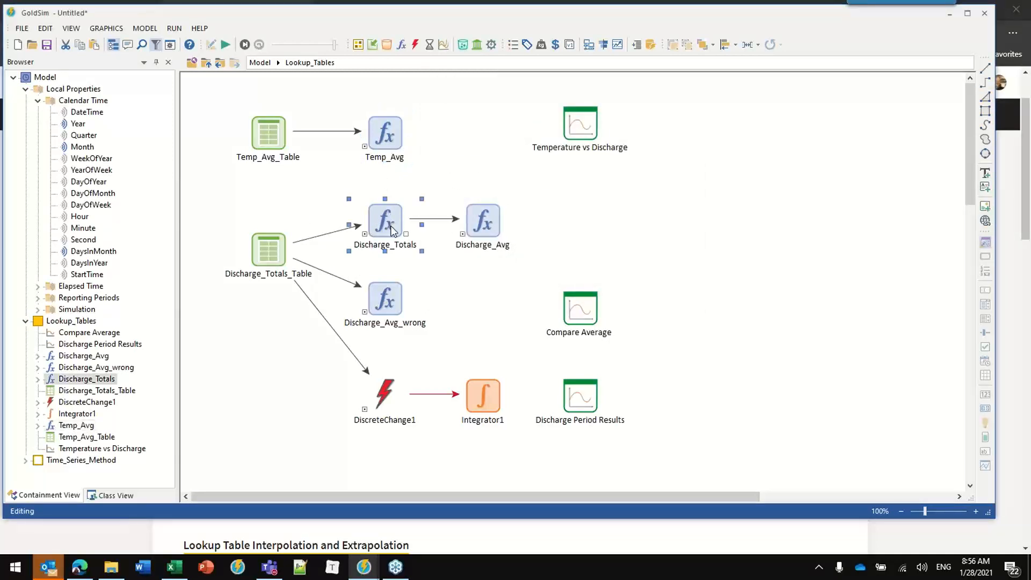
{"action": "mouse_move", "coordinate": [484, 228]}
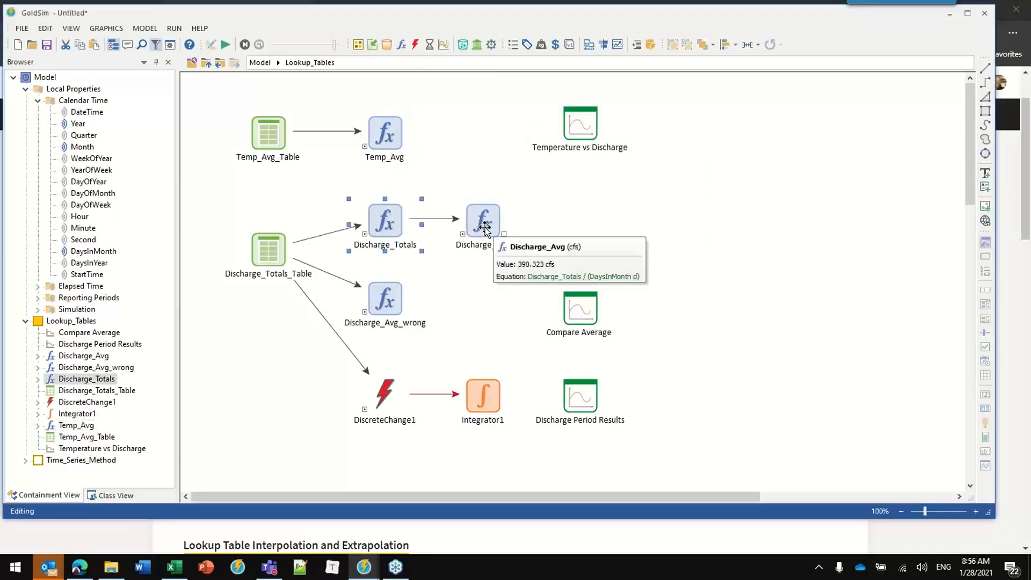
{"action": "mouse_move", "coordinate": [387, 232]}
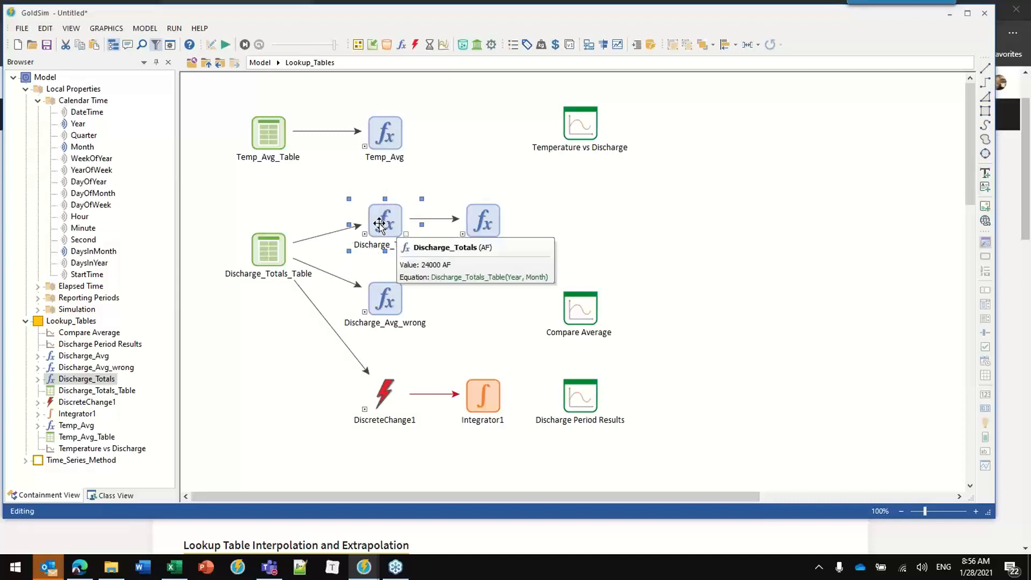
Step: Examine how the Discharge_Totals expression looks up Discharge_Totals_Table using Year and Month
{"action": "left_click", "coordinate": [268, 246]}
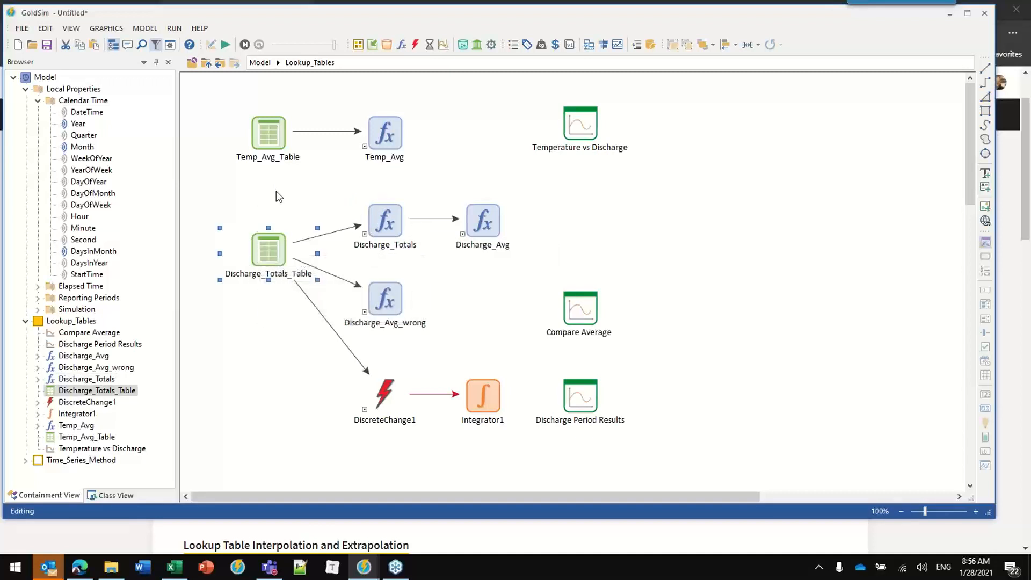
{"action": "double_click", "coordinate": [385, 220]}
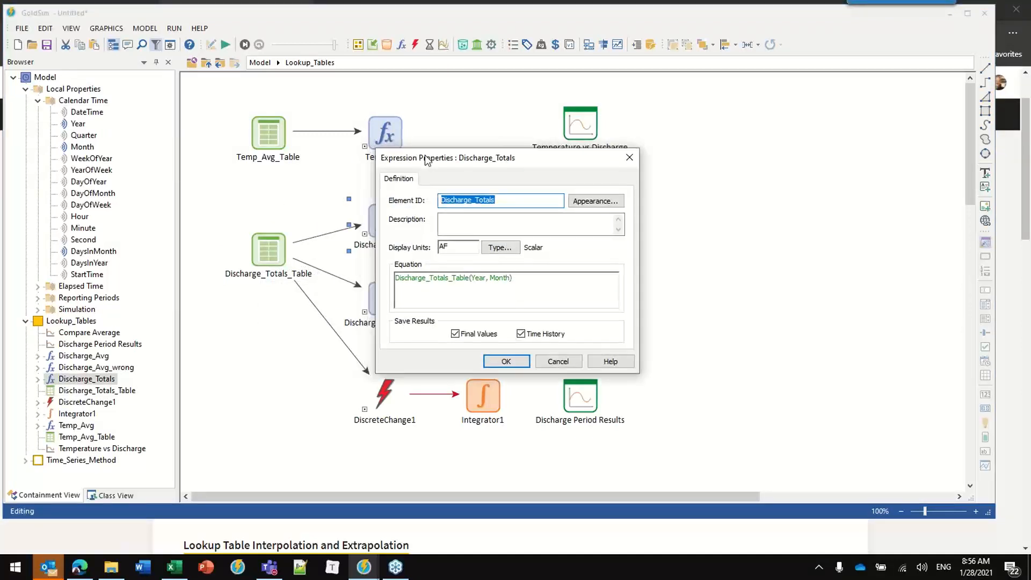
{"action": "left_click_drag", "start_coordinate": [425, 155], "coordinate": [474, 145]}
{"action": "mouse_move", "coordinate": [525, 273]}
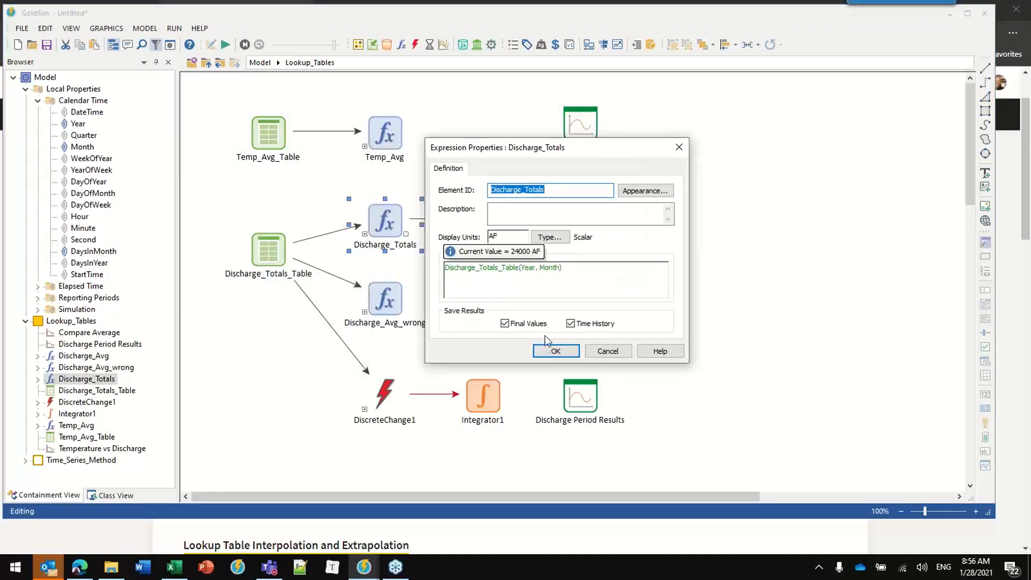
{"action": "left_click", "coordinate": [555, 351]}
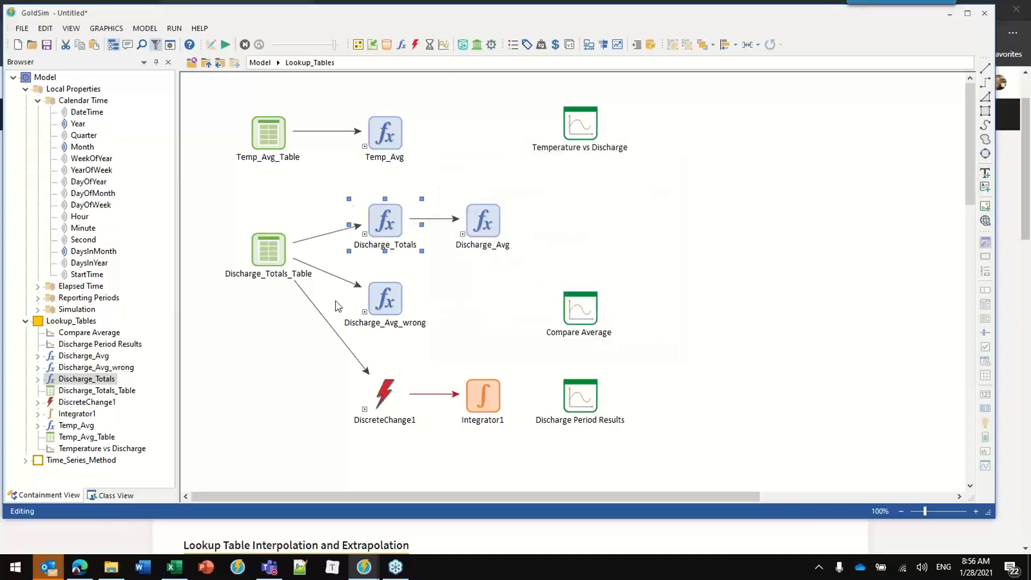
{"action": "mouse_move", "coordinate": [372, 226]}
{"action": "left_click", "coordinate": [259, 240]}
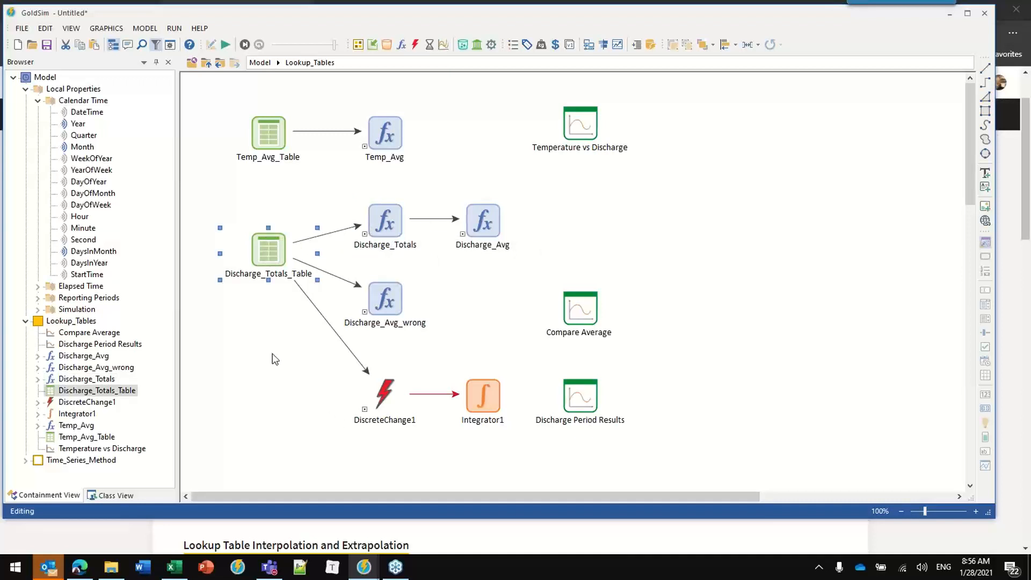
{"action": "left_click", "coordinate": [1021, 194]}
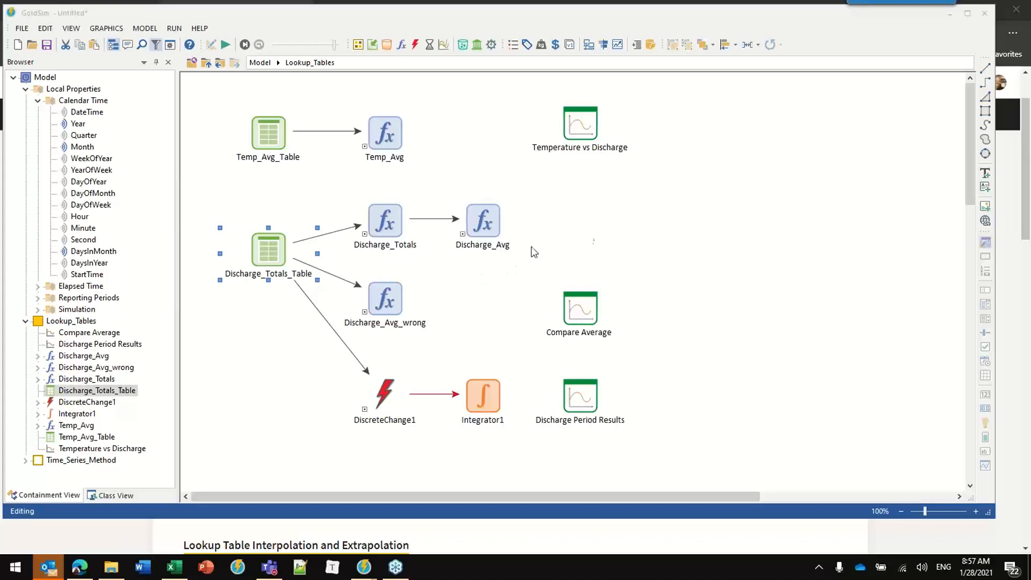
{"action": "left_click", "coordinate": [665, 272]}
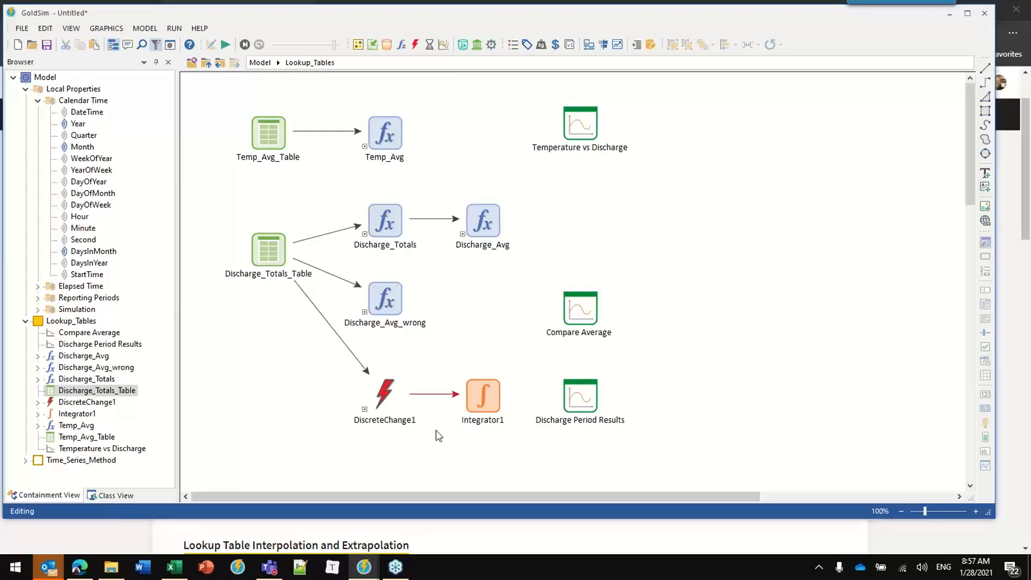
Step: Switch to the Cedar River Renton.xlsx workbook in Excel and examine where the Time Series sheet's records change from Temperature to Discharge
{"action": "left_click", "coordinate": [175, 567]}
{"action": "left_click", "coordinate": [220, 231]}
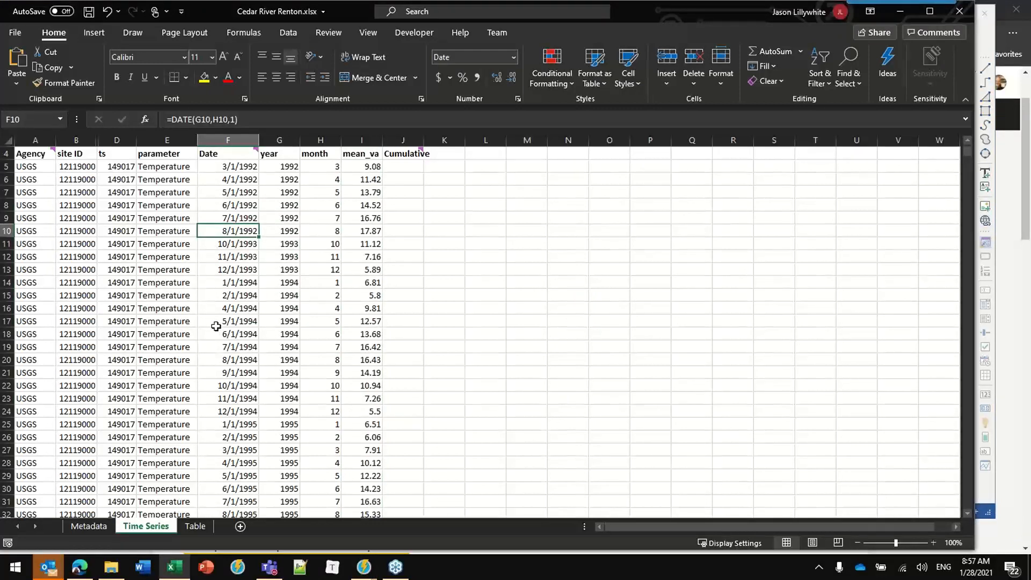
{"action": "scroll", "coordinate": [178, 355], "scroll_direction": "down", "scroll_amount": 12}
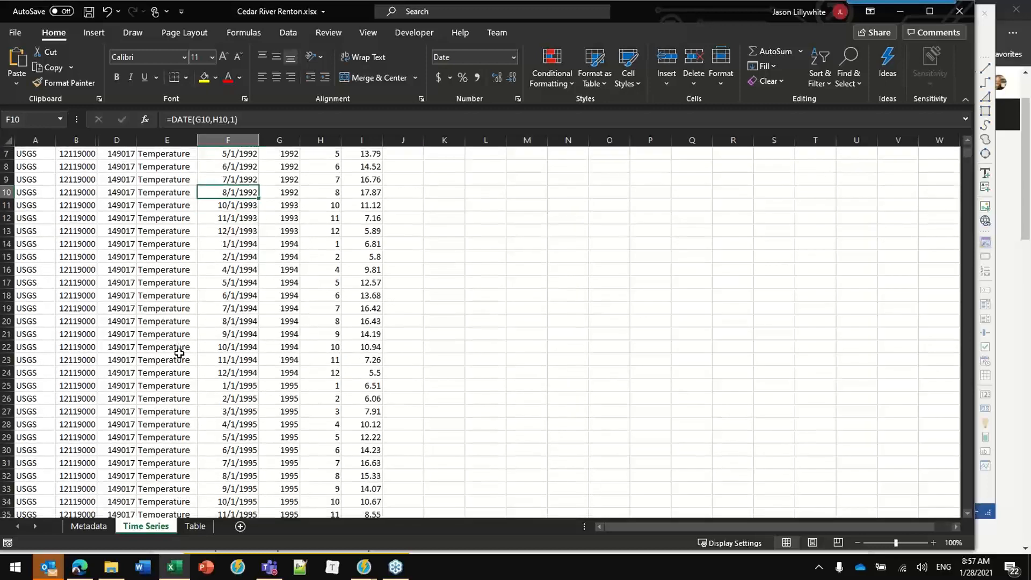
{"action": "scroll", "coordinate": [178, 355], "scroll_direction": "down", "scroll_amount": 20}
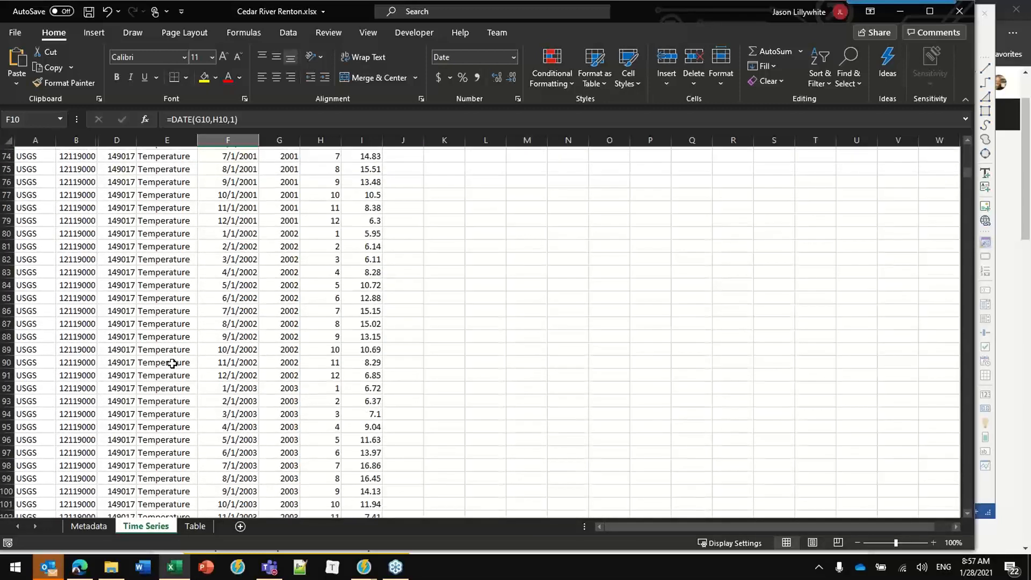
{"action": "scroll", "coordinate": [171, 367], "scroll_direction": "down", "scroll_amount": 20}
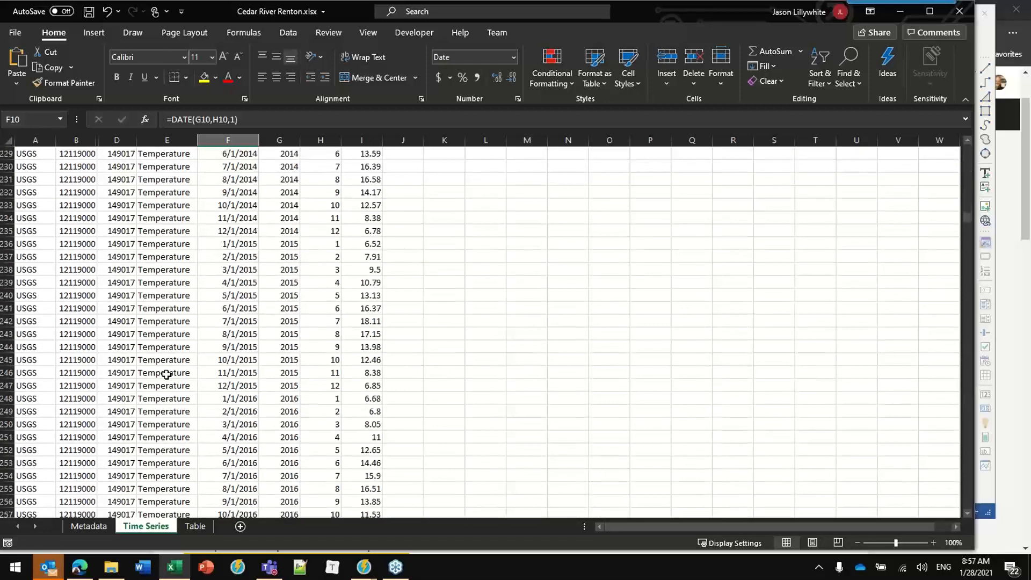
{"action": "scroll", "coordinate": [169, 371], "scroll_direction": "up", "scroll_amount": 4}
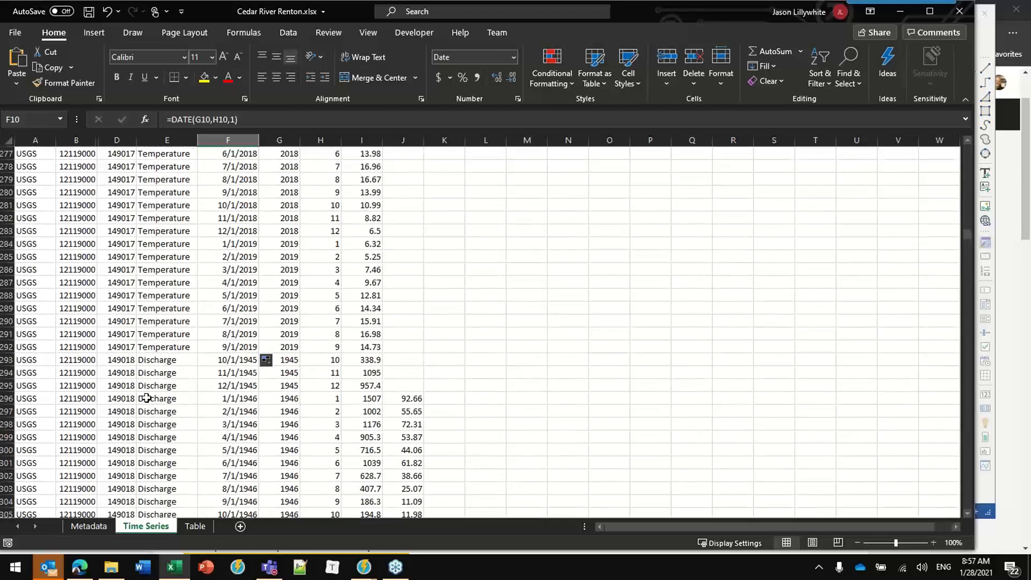
{"action": "left_click_drag", "start_coordinate": [160, 335], "coordinate": [149, 425]}
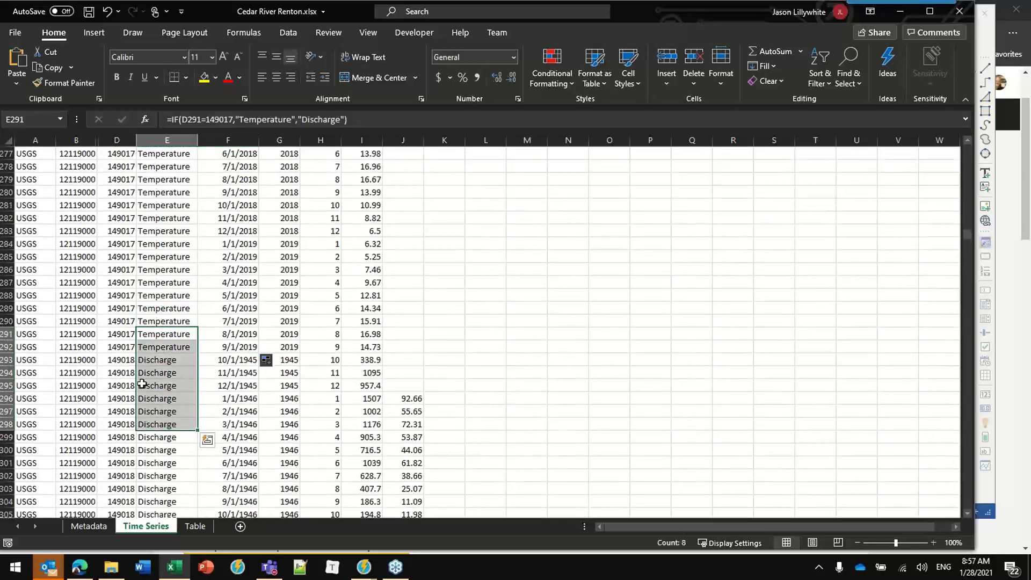
{"action": "left_click", "coordinate": [169, 361]}
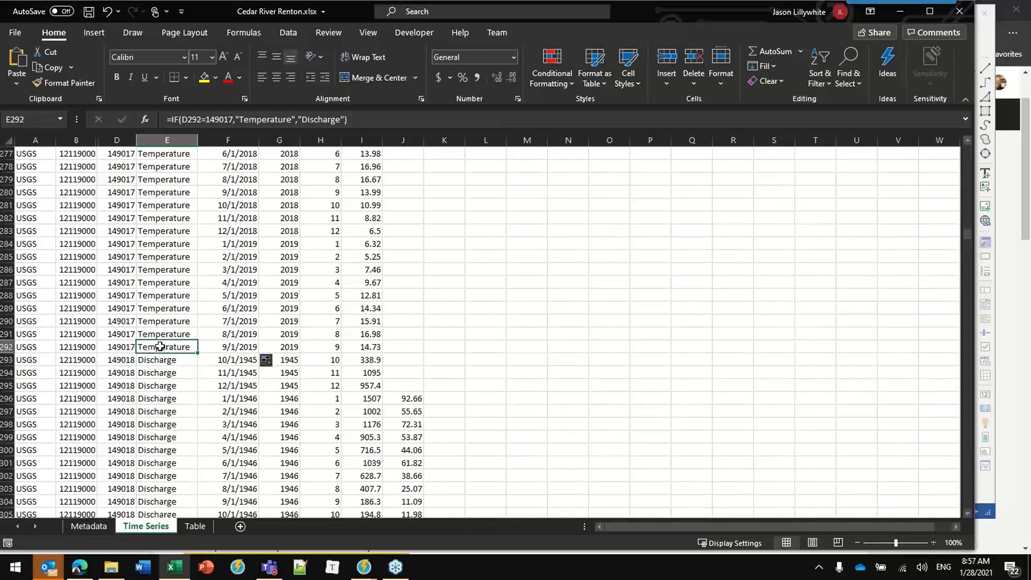
{"action": "left_click", "coordinate": [3, 347]}
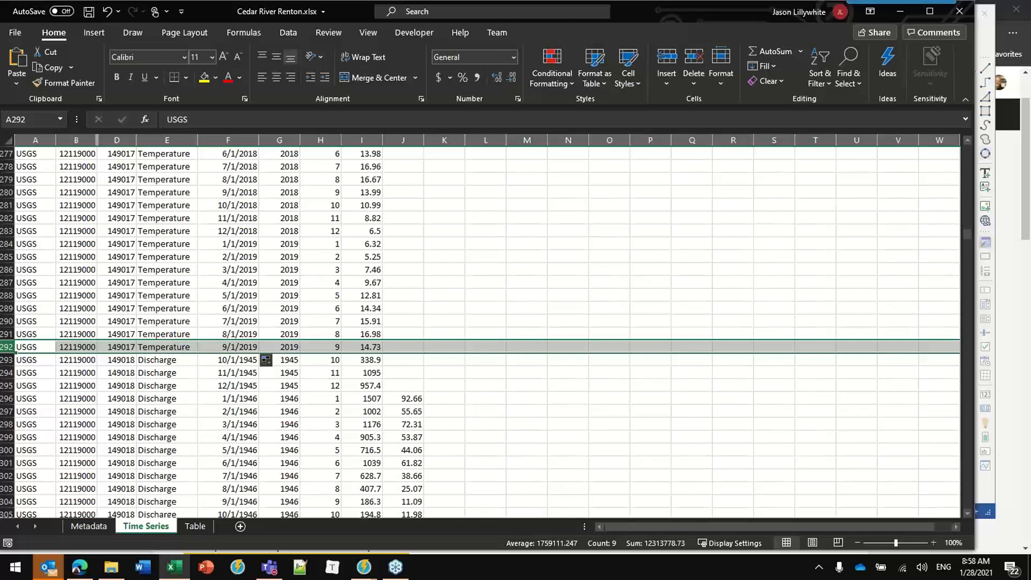
Step: Examine the end of the Discharge records and the empty row beneath them in the Time Series sheet
{"action": "left_click_drag", "start_coordinate": [969, 234], "coordinate": [955, 286]}
{"action": "left_click_drag", "start_coordinate": [956, 415], "coordinate": [968, 504]}
{"action": "scroll", "coordinate": [269, 387], "scroll_direction": "down", "scroll_amount": 2}
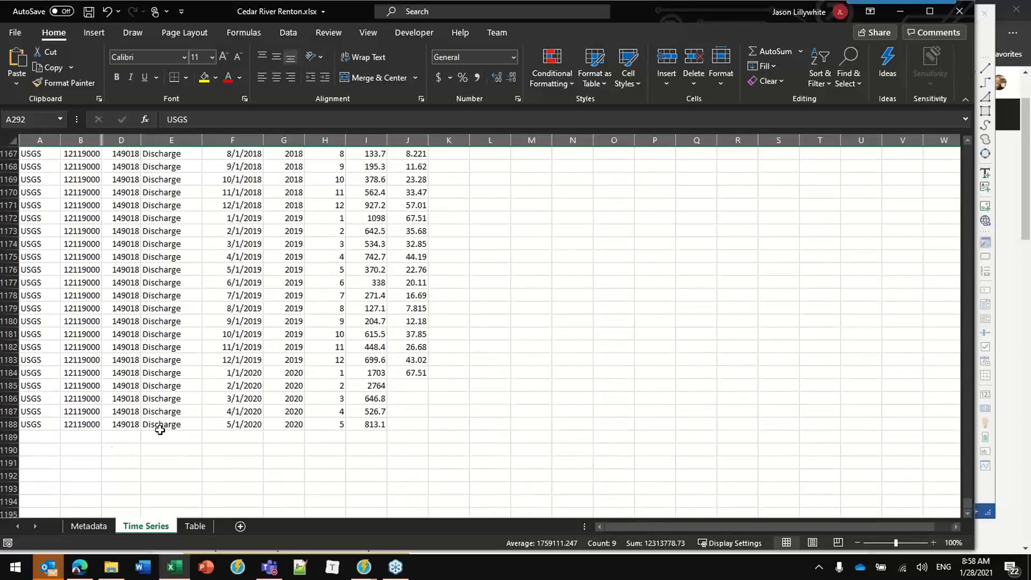
{"action": "left_click_drag", "start_coordinate": [43, 436], "coordinate": [366, 437]}
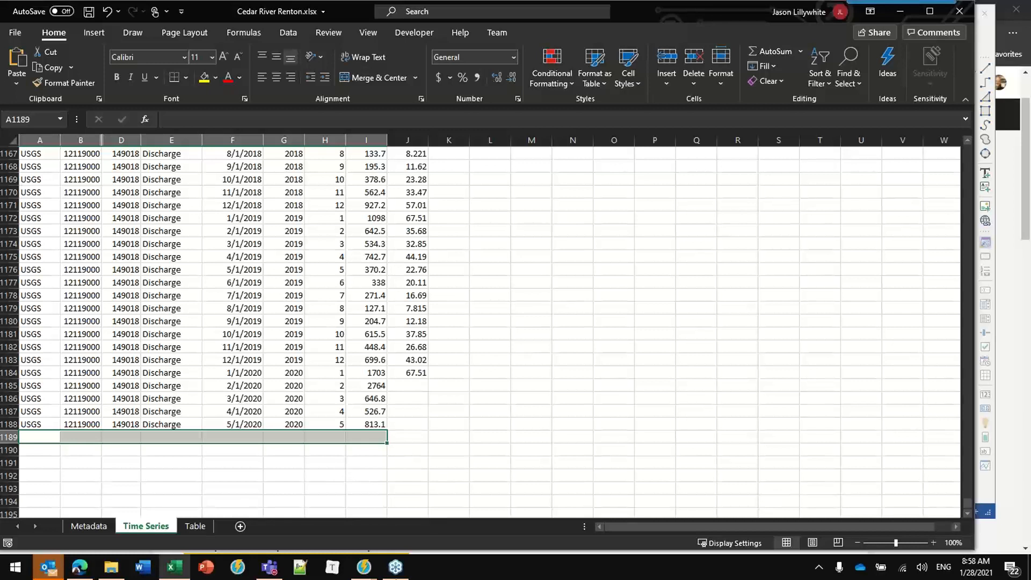
Step: Switch back to GoldSim and open the contents of the Time_Series_Method container
{"action": "left_click", "coordinate": [365, 566]}
{"action": "left_click", "coordinate": [470, 513]}
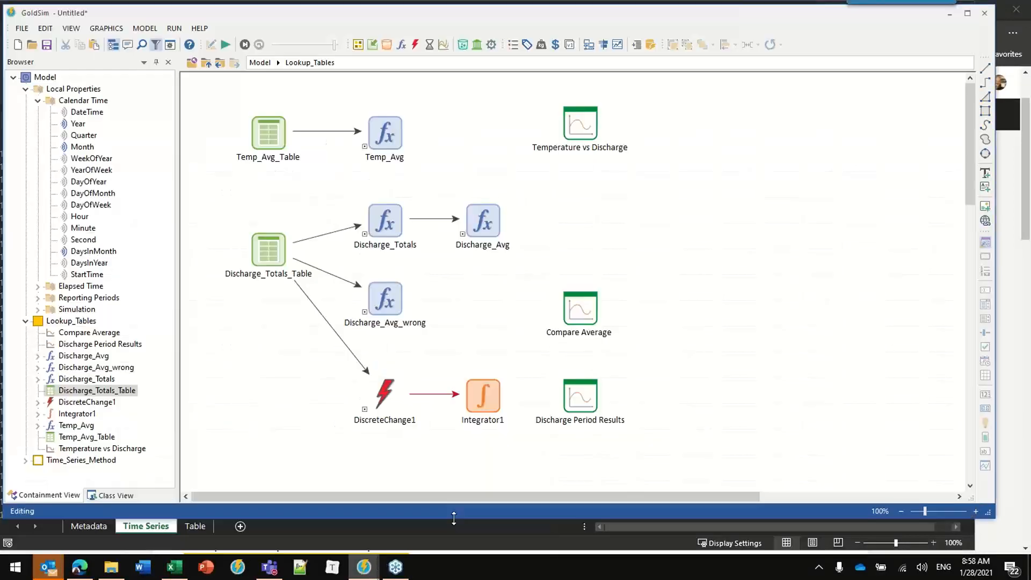
{"action": "left_click", "coordinate": [260, 63]}
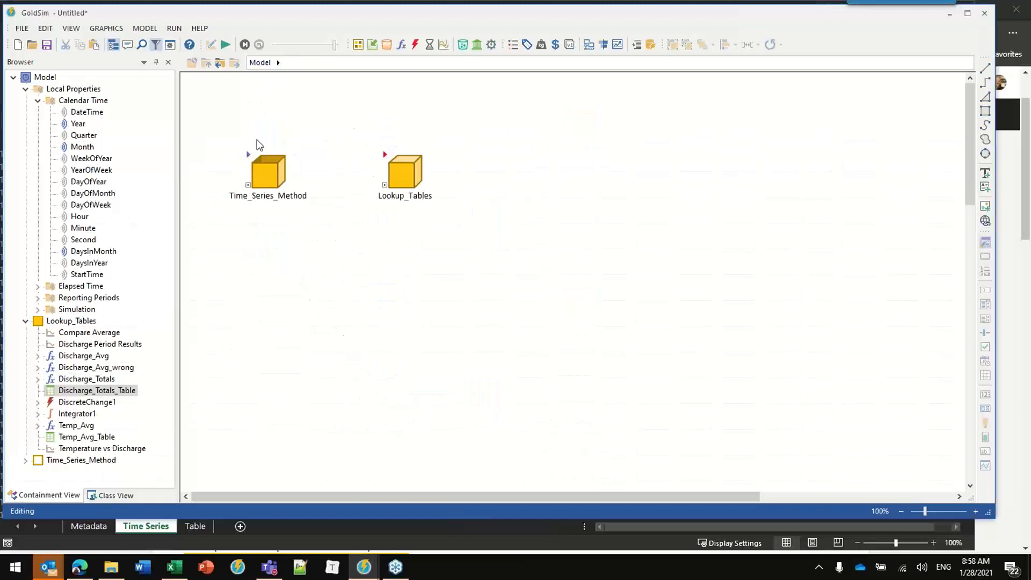
{"action": "double_click", "coordinate": [249, 162]}
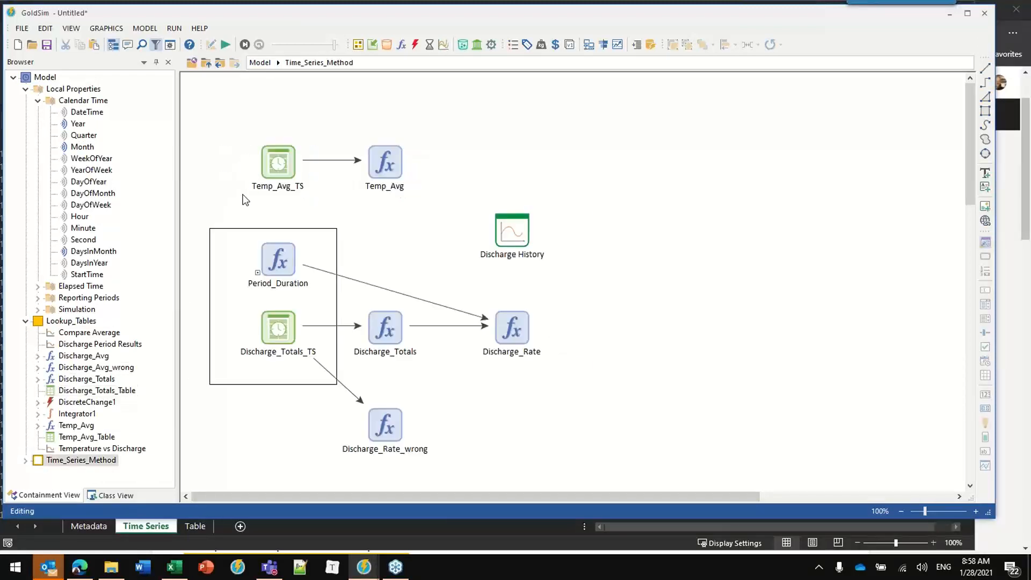
Step: Set the data source of Temp_Avg_TS to Imported from MS-Excel Spreadsheet and view its Excel import settings
{"action": "double_click", "coordinate": [273, 161]}
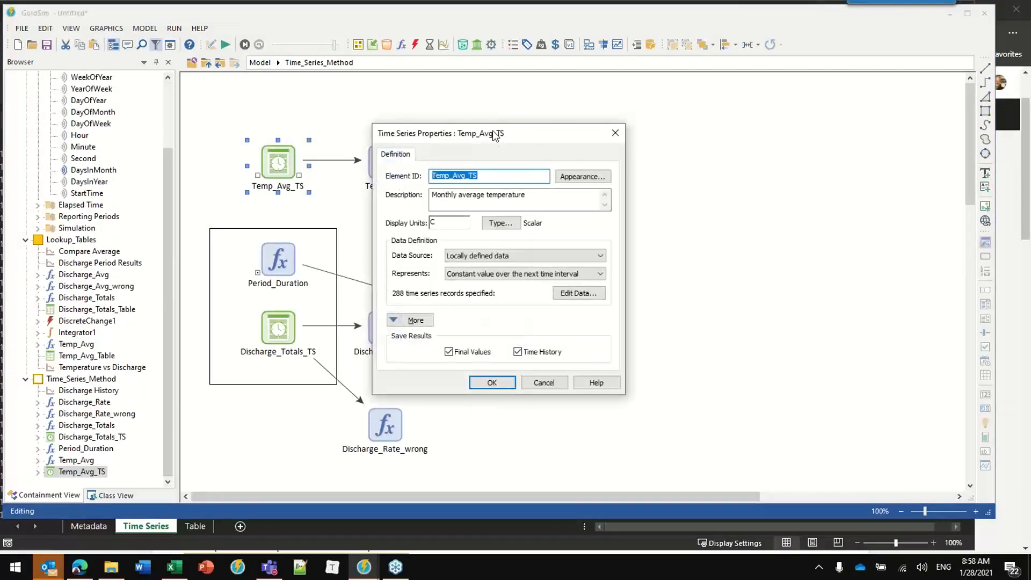
{"action": "left_click_drag", "start_coordinate": [489, 120], "coordinate": [554, 89]}
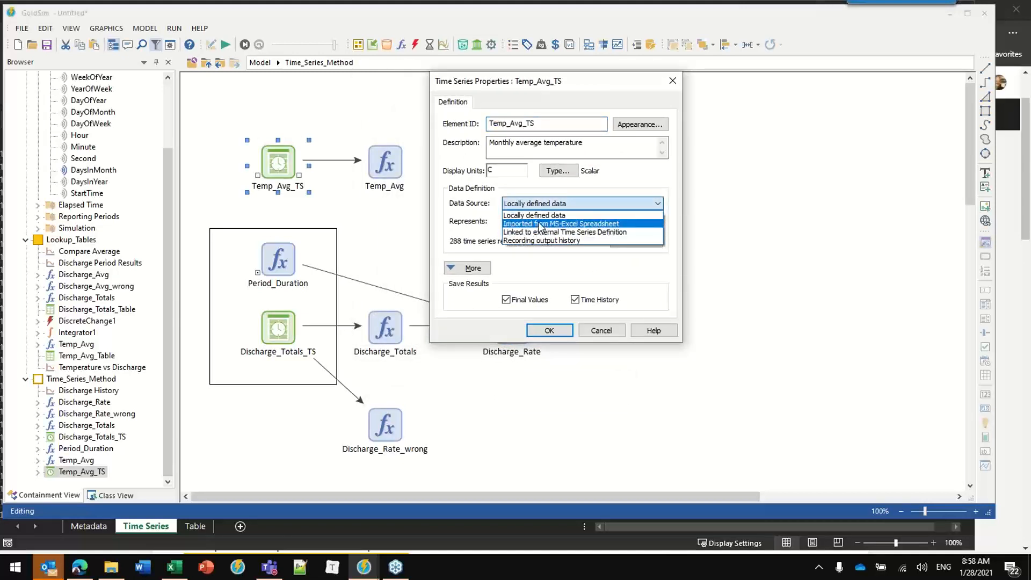
{"action": "left_click", "coordinate": [540, 224]}
{"action": "left_click", "coordinate": [483, 102]}
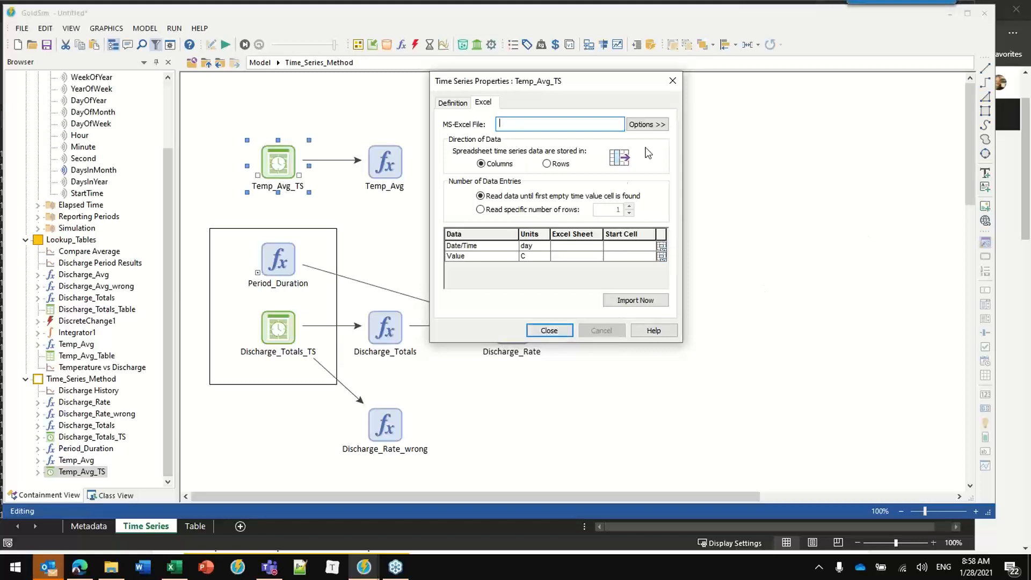
{"action": "left_click", "coordinate": [673, 81]}
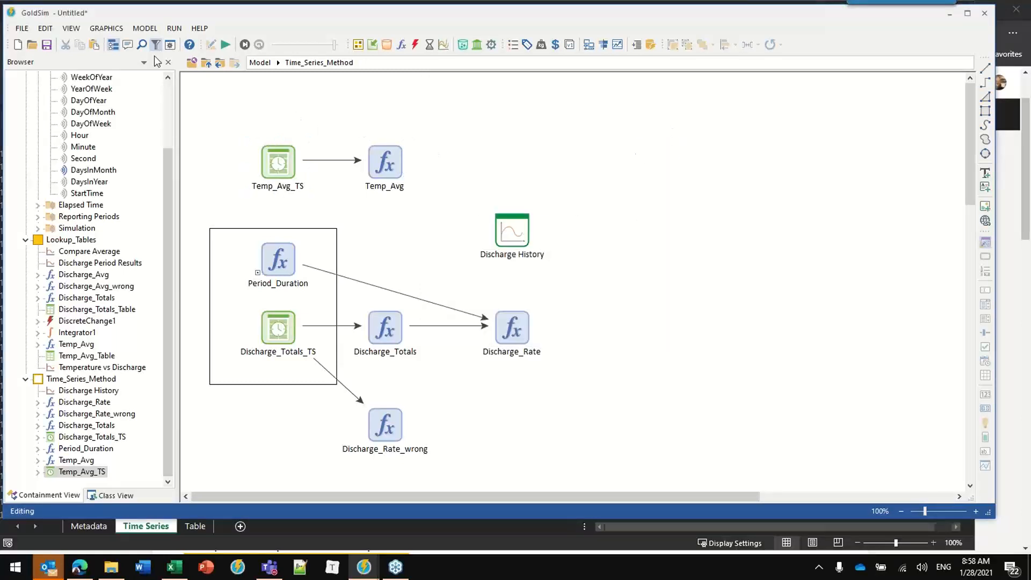
Step: Review the simulation's time settings and advance the end date by one year
{"action": "left_click", "coordinate": [169, 46]}
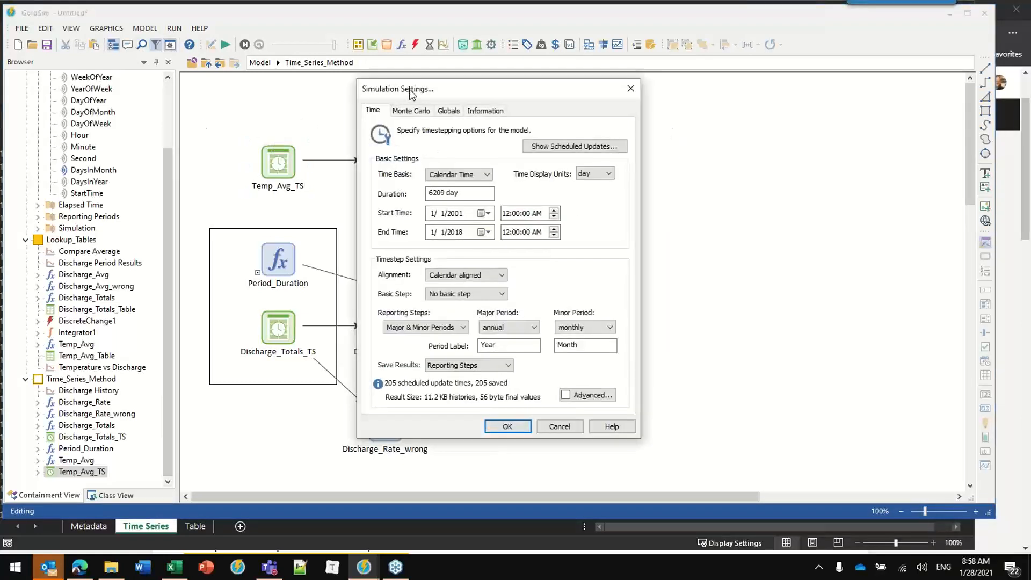
{"action": "left_click_drag", "start_coordinate": [412, 95], "coordinate": [428, 63]}
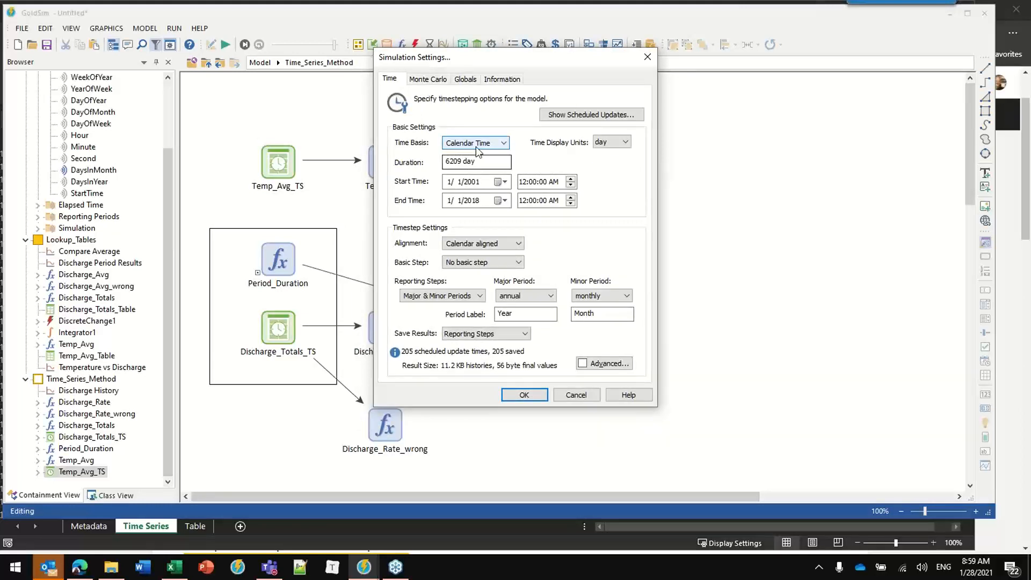
{"action": "left_click", "coordinate": [470, 201]}
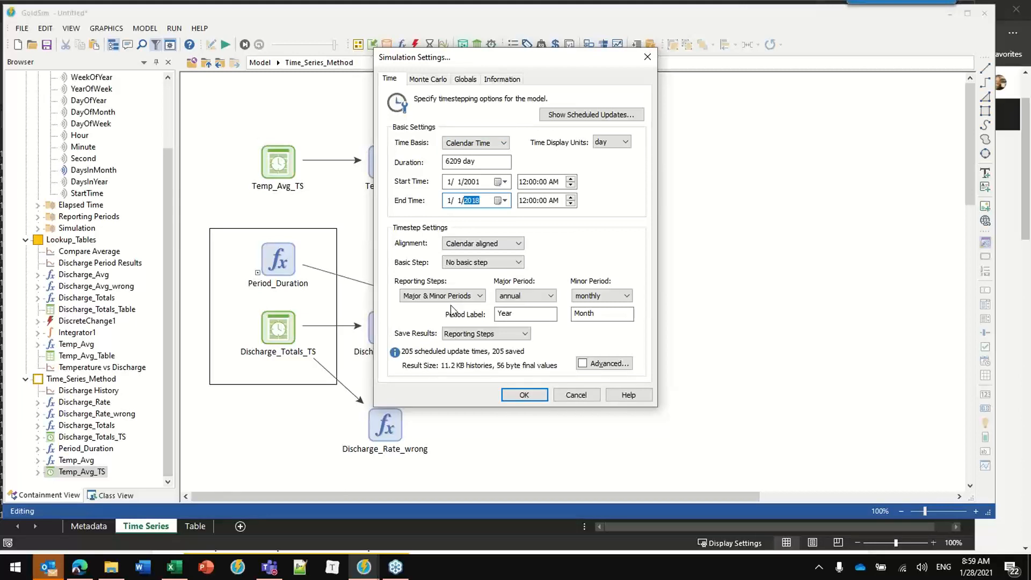
{"action": "key", "text": "Up"}
{"action": "left_click", "coordinate": [526, 396]}
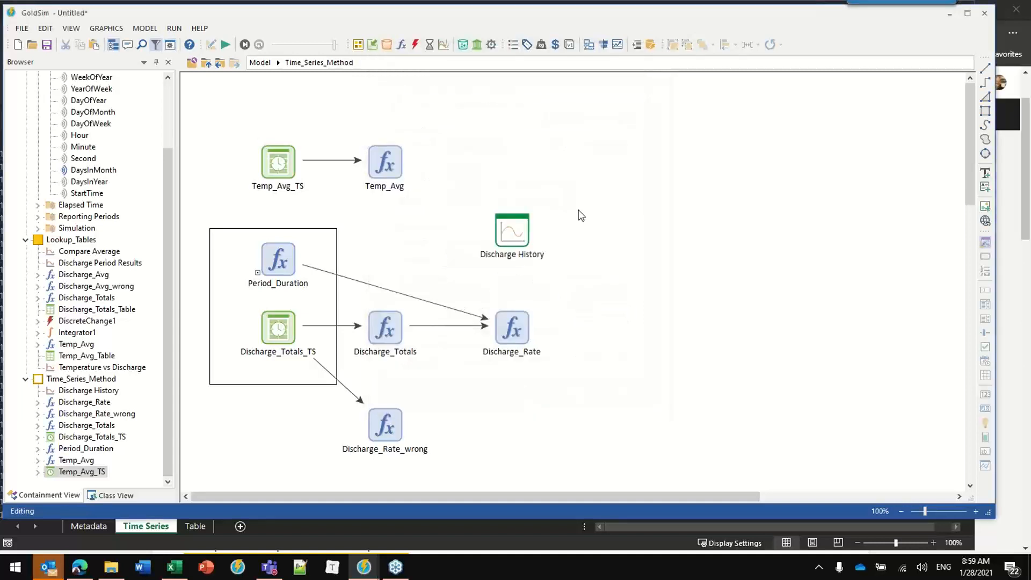
Step: Leave the Time_Series_Method container and return to the model's top level
{"action": "left_click", "coordinate": [1024, 187]}
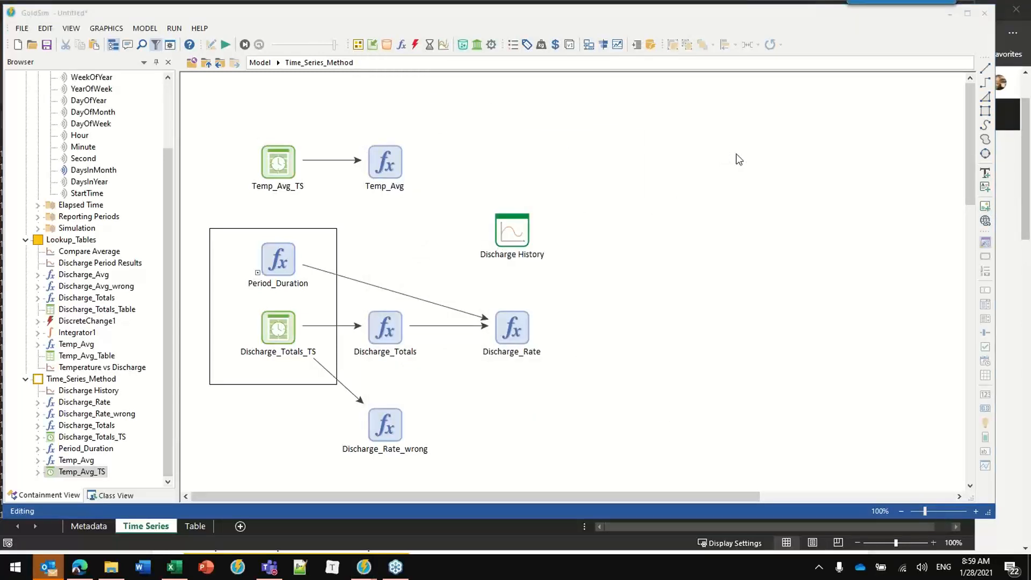
{"action": "left_click", "coordinate": [637, 273]}
{"action": "mouse_move", "coordinate": [568, 333]}
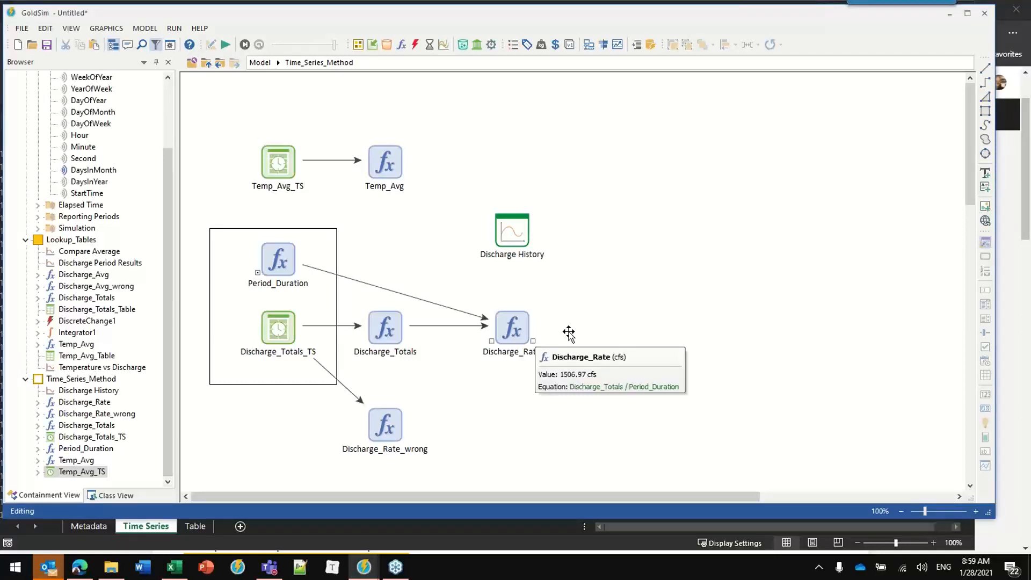
{"action": "left_click", "coordinate": [260, 62]}
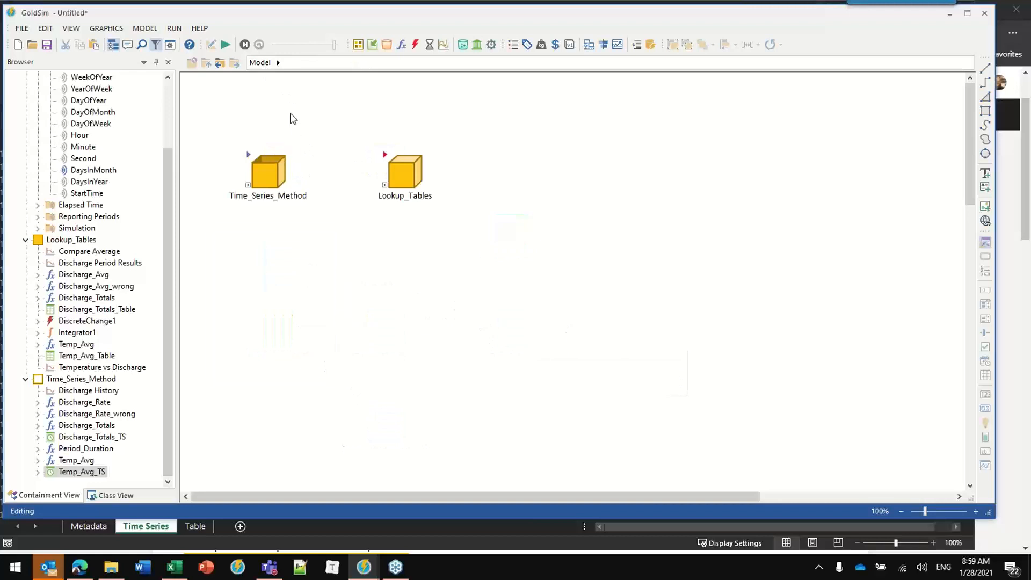
Step: Move the Lookup_Tables container closer to Time_Series_Method and close the meeting reminder window
{"action": "left_click_drag", "start_coordinate": [399, 165], "coordinate": [369, 166]}
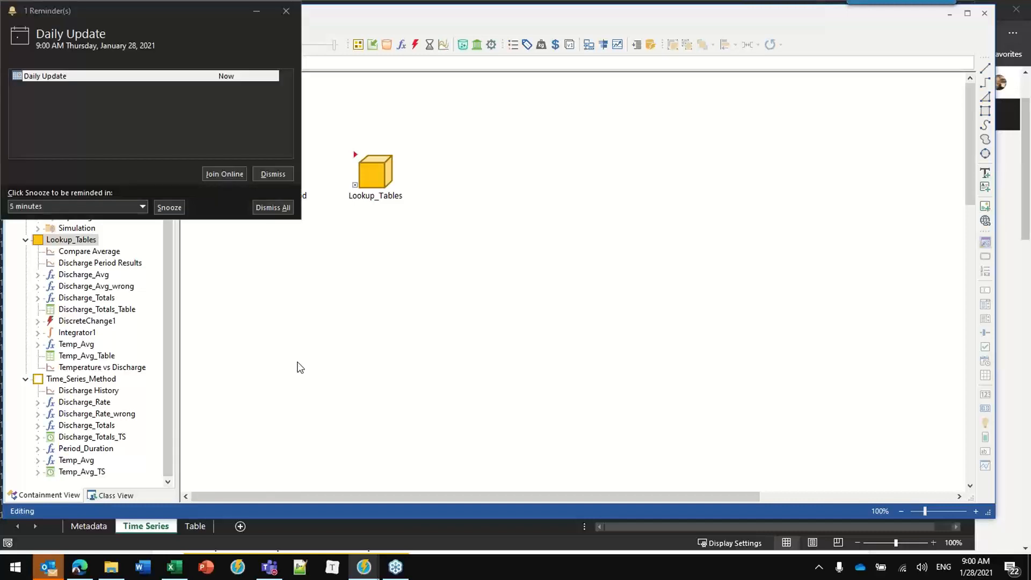
{"action": "left_click", "coordinate": [286, 10]}
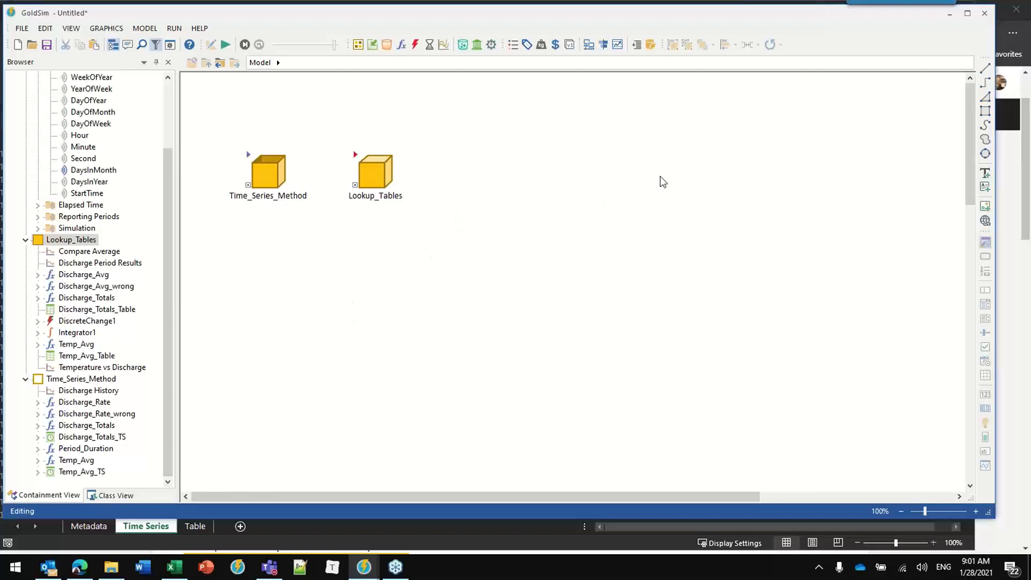
{"action": "left_click", "coordinate": [1023, 189]}
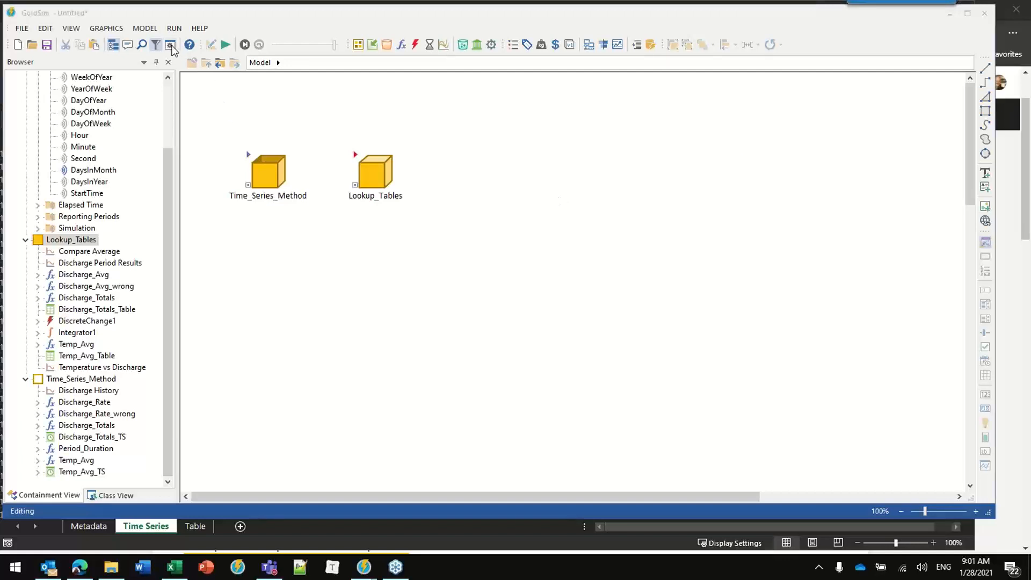
Step: Open the simulation settings and read their help topic on setting the basic time options
{"action": "left_click_drag", "start_coordinate": [404, 89], "coordinate": [493, 64]}
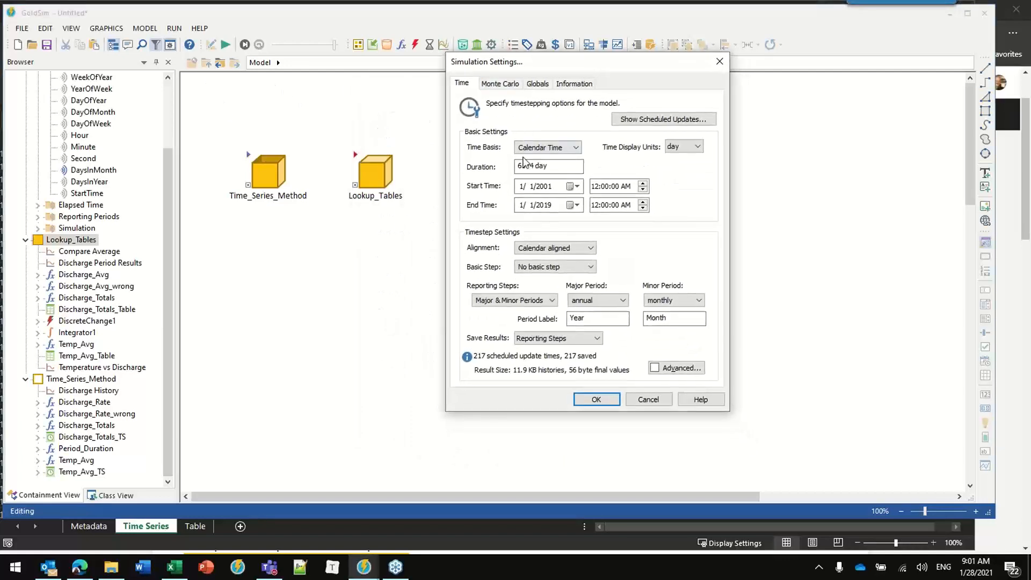
{"action": "left_click", "coordinate": [556, 252]}
{"action": "left_click", "coordinate": [547, 257]}
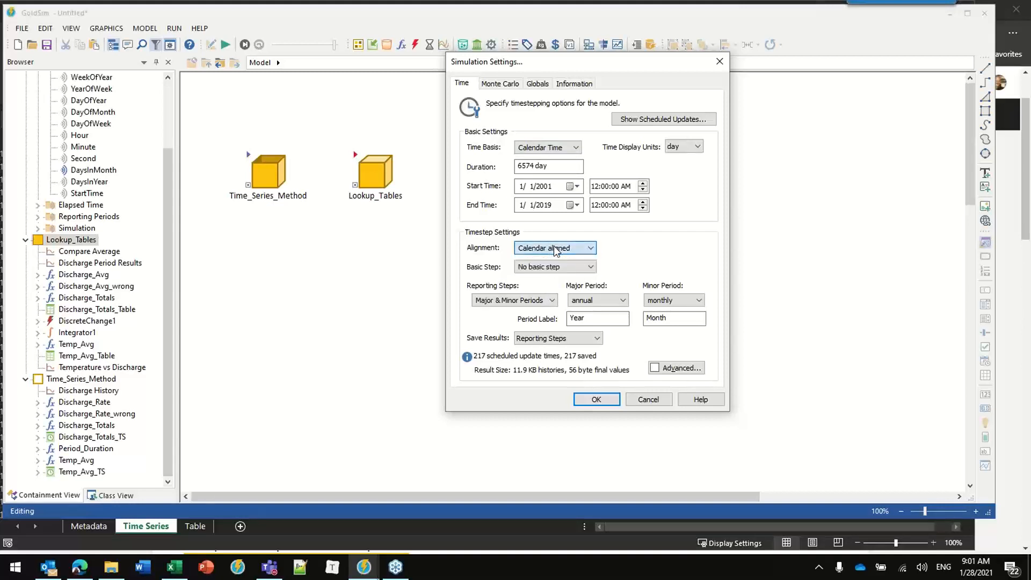
{"action": "left_click", "coordinate": [701, 400]}
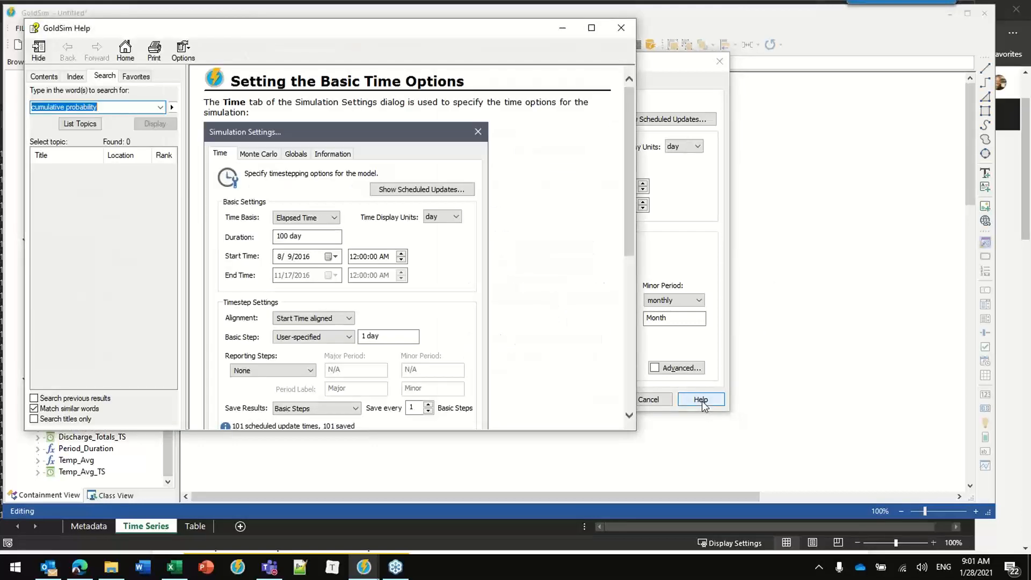
{"action": "scroll", "coordinate": [521, 214], "scroll_direction": "down", "scroll_amount": 4}
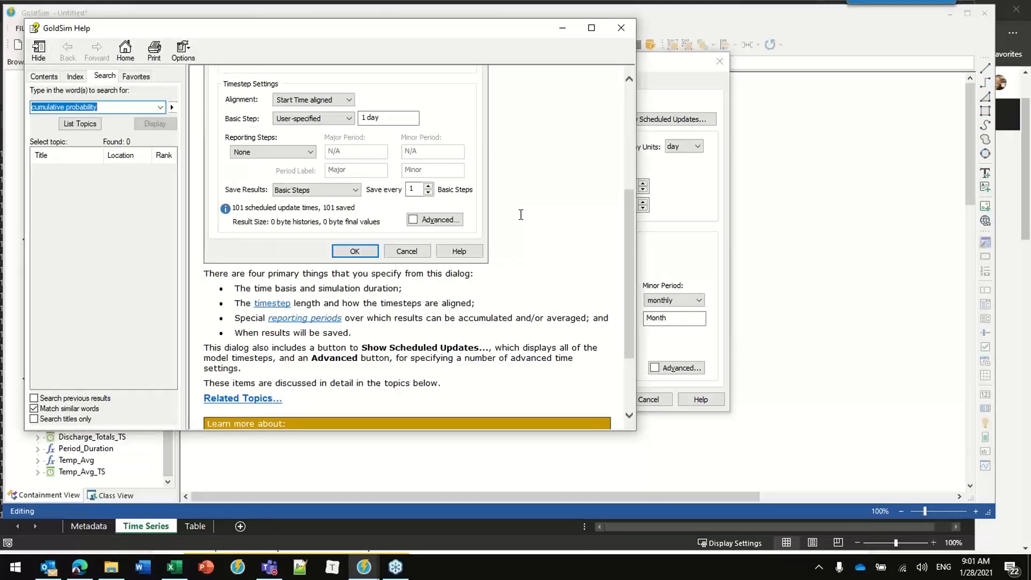
{"action": "scroll", "coordinate": [521, 215], "scroll_direction": "down", "scroll_amount": 2}
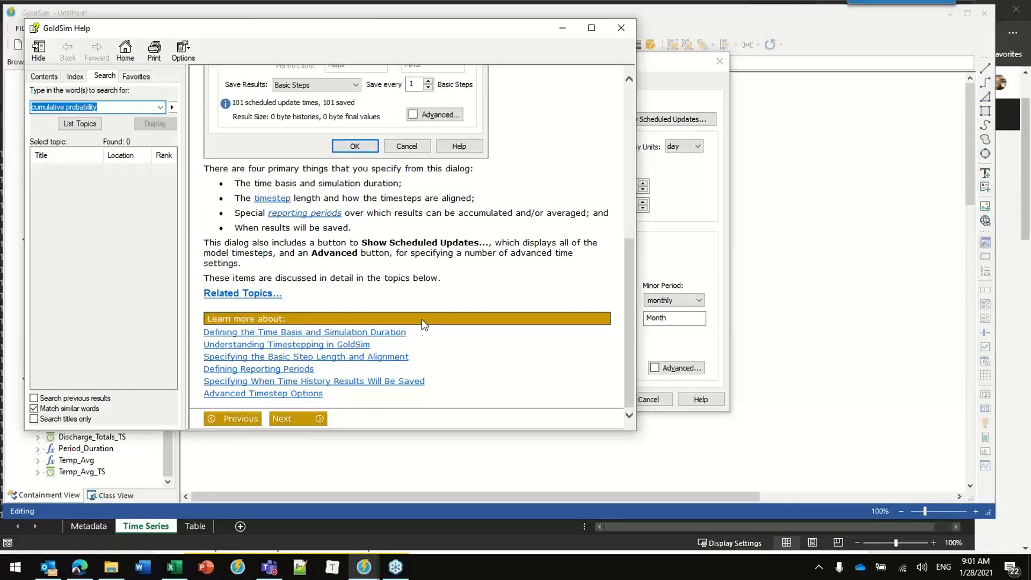
Step: Arrange the simulation settings and help windows side by side and open the topic Specifying the Basic Step Length and Alignment
{"action": "left_click", "coordinate": [728, 150]}
{"action": "left_click_drag", "start_coordinate": [642, 68], "coordinate": [880, 66]}
{"action": "mouse_move", "coordinate": [375, 574]}
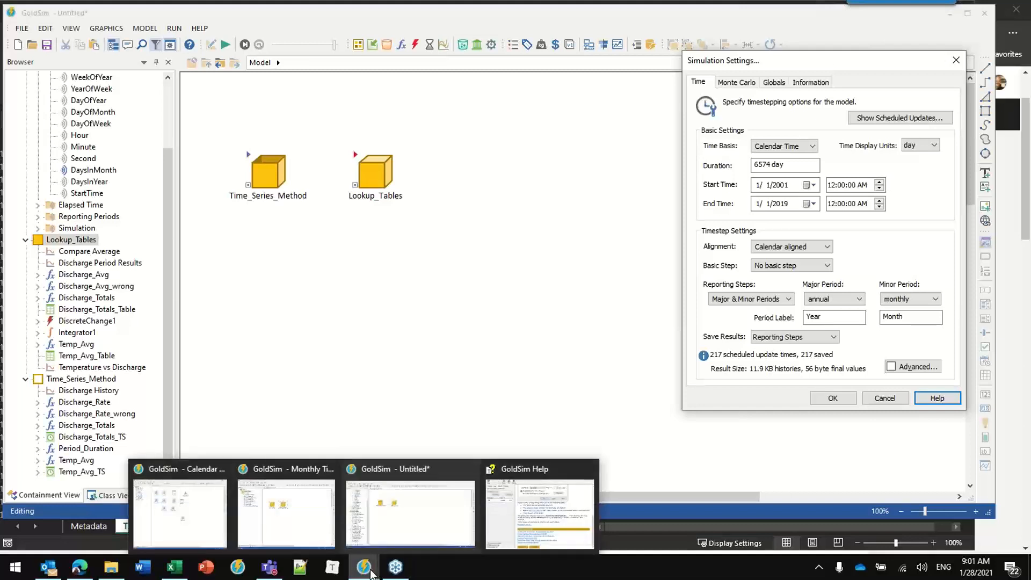
{"action": "left_click", "coordinate": [417, 515]}
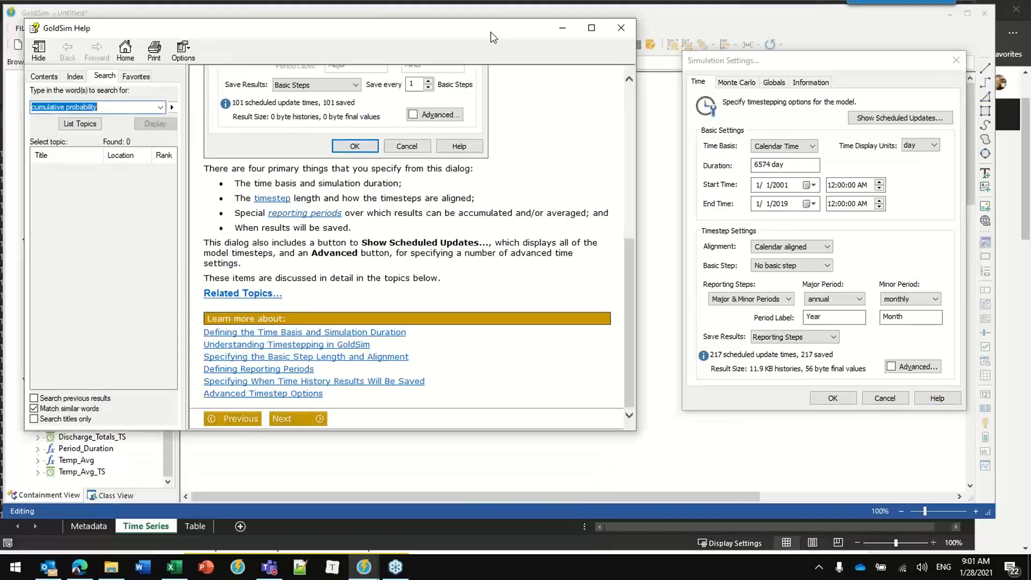
{"action": "left_click_drag", "start_coordinate": [492, 30], "coordinate": [493, 14]}
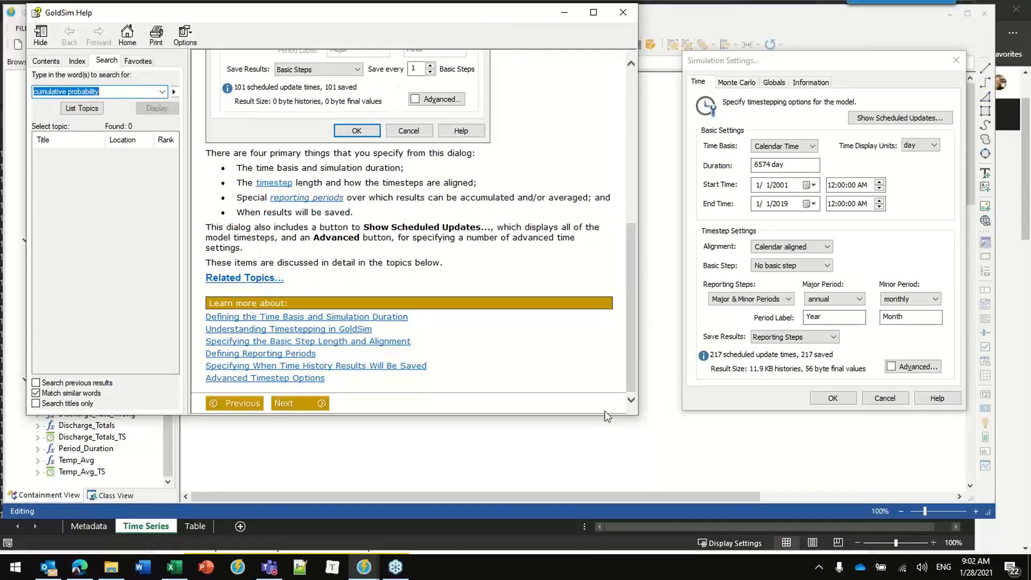
{"action": "left_click_drag", "start_coordinate": [605, 415], "coordinate": [596, 474]}
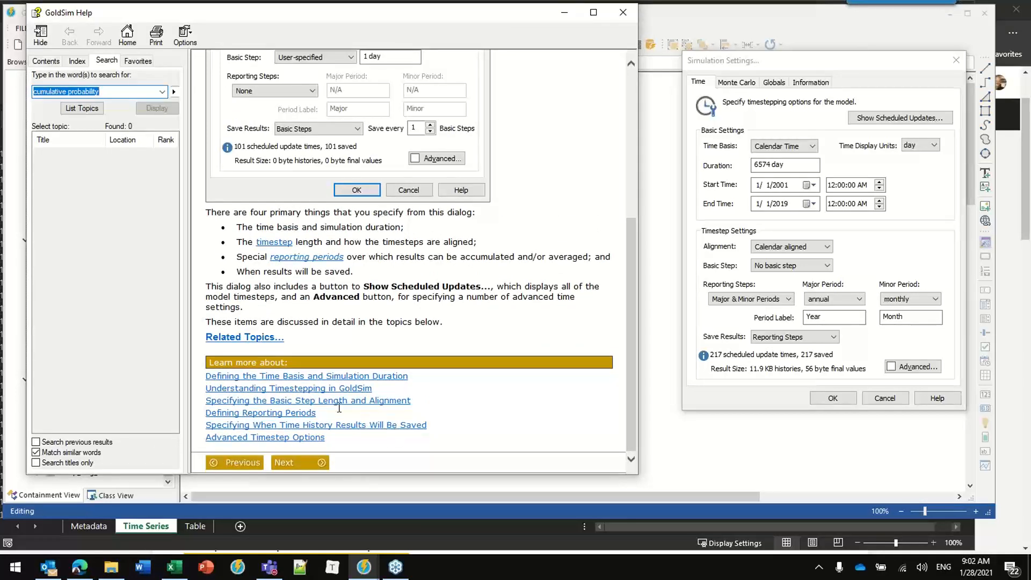
{"action": "left_click", "coordinate": [269, 405]}
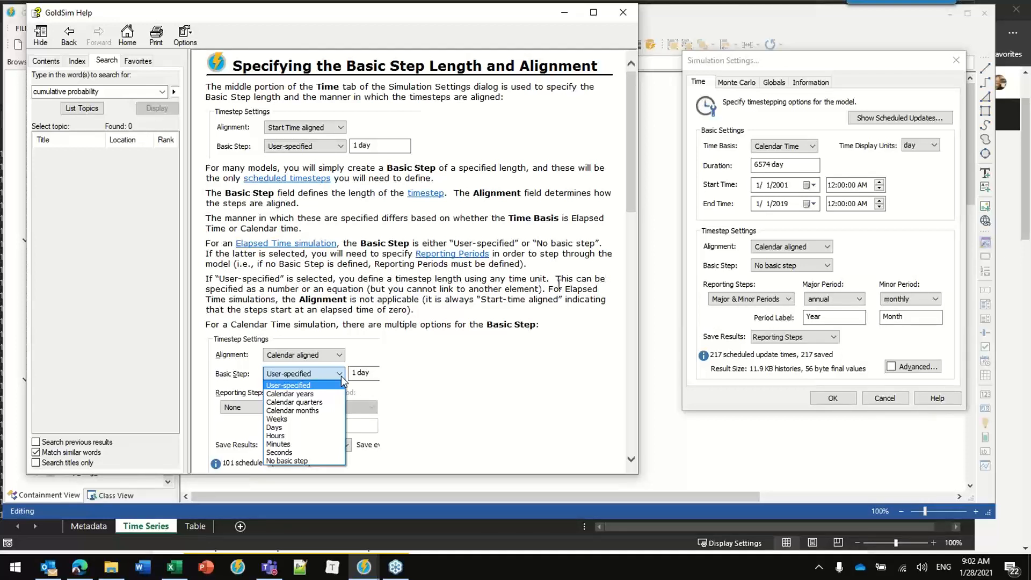
Step: Alternate the Basic Step between User-specified and Days to compare how each defines the step length, ending on User-specified
{"action": "left_click", "coordinate": [795, 265]}
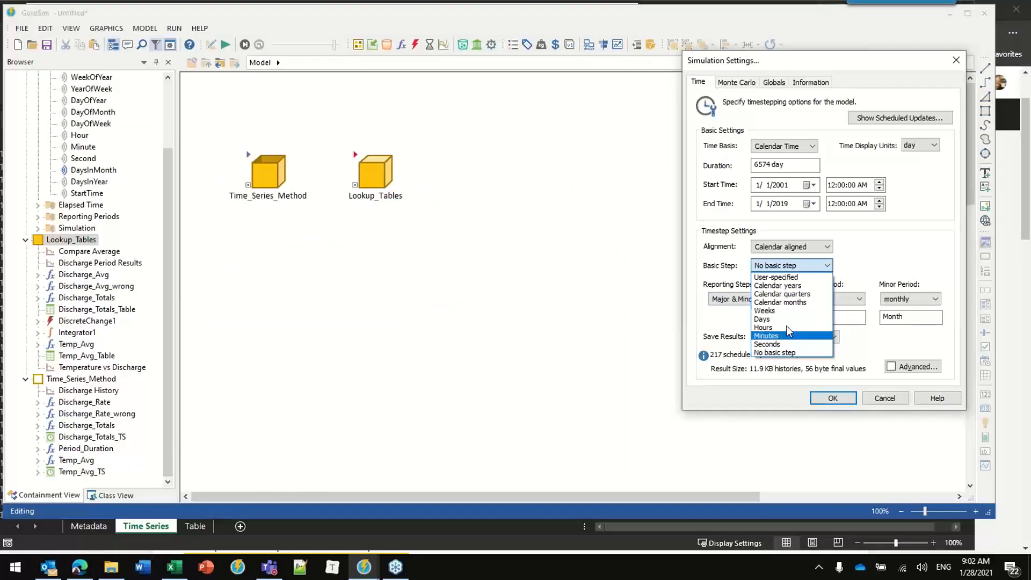
{"action": "left_click", "coordinate": [810, 283]}
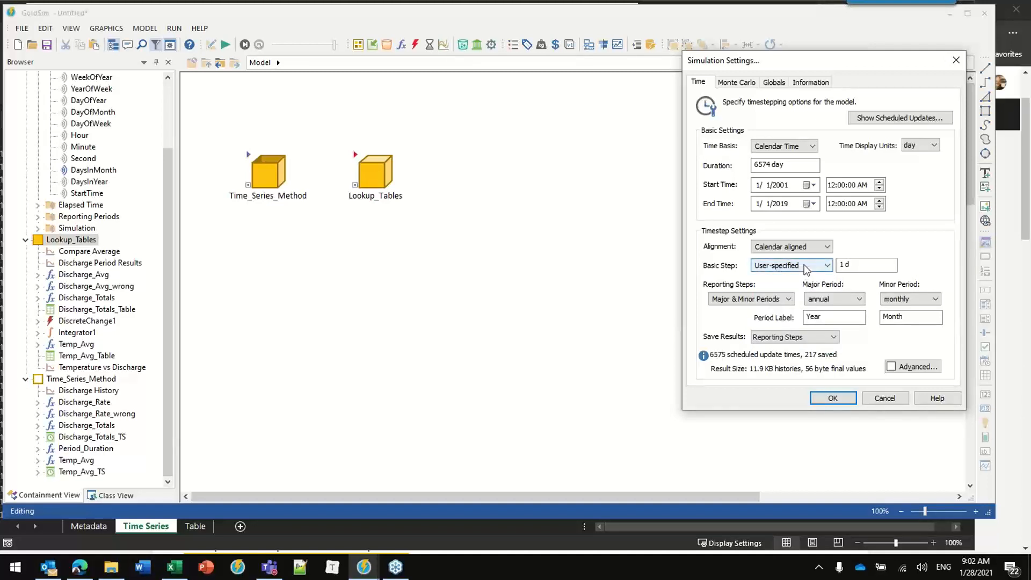
{"action": "left_click", "coordinate": [807, 266]}
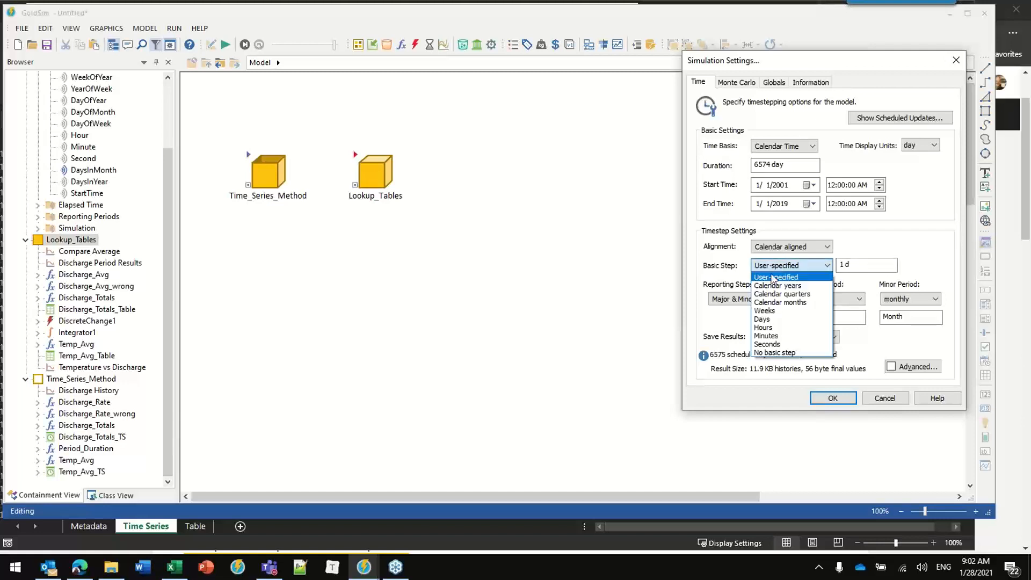
{"action": "left_click", "coordinate": [765, 320]}
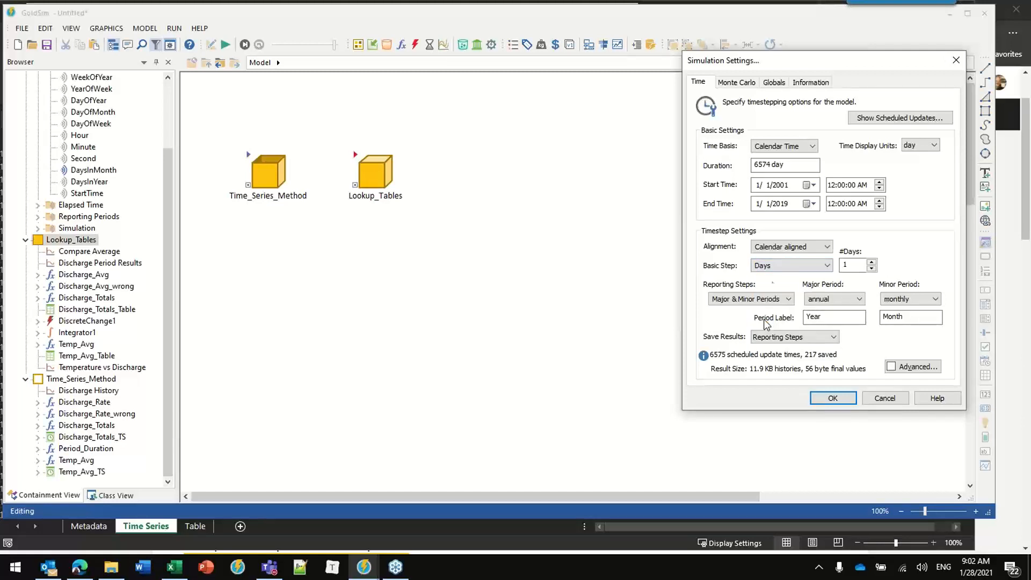
{"action": "left_click", "coordinate": [786, 266]}
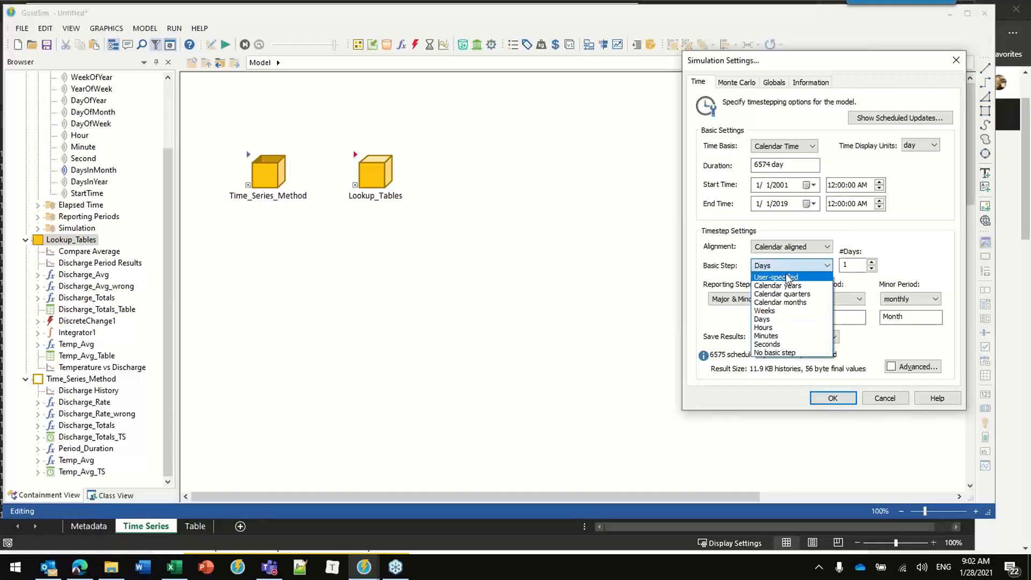
{"action": "left_click", "coordinate": [787, 275]}
{"action": "left_click", "coordinate": [786, 269]}
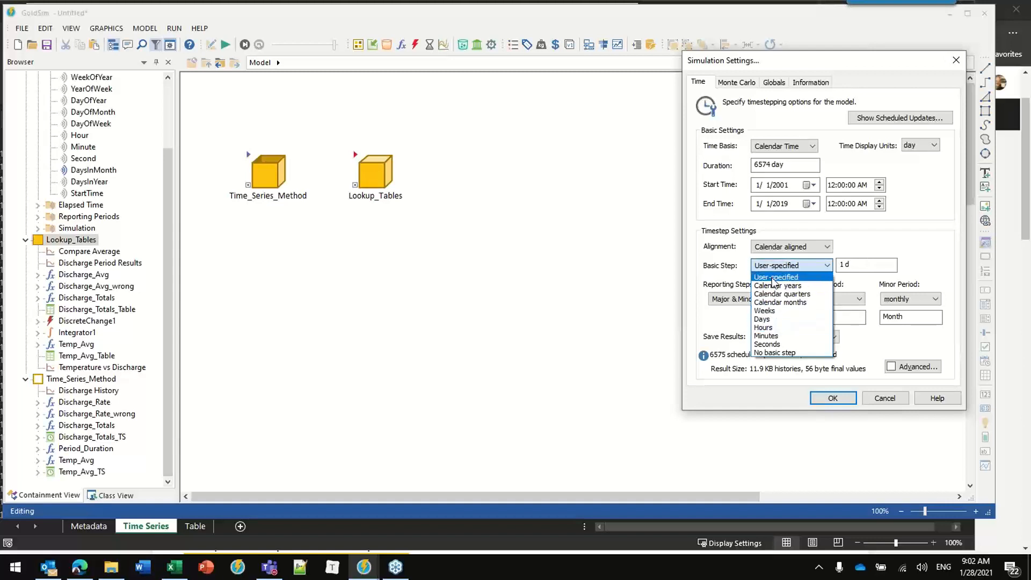
{"action": "left_click", "coordinate": [772, 320]}
{"action": "left_click", "coordinate": [782, 266]}
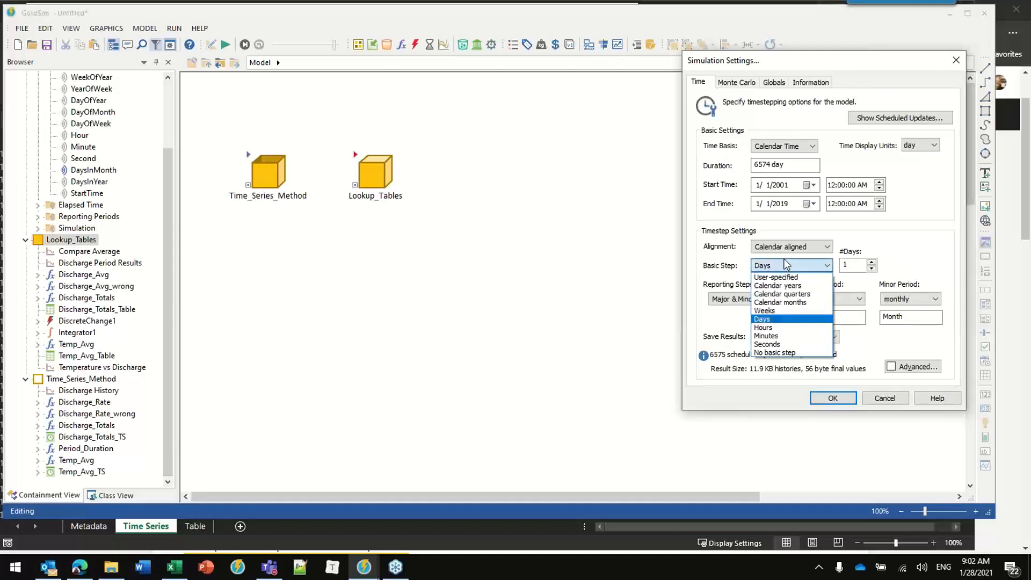
{"action": "left_click", "coordinate": [786, 263]}
{"action": "left_click", "coordinate": [786, 264]}
{"action": "left_click", "coordinate": [787, 277]}
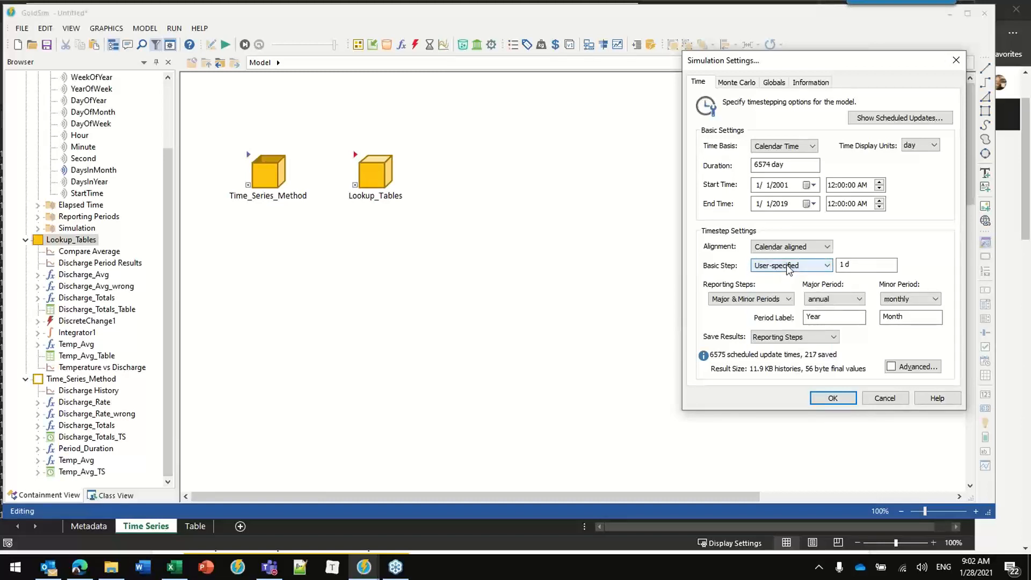
Step: Try a user-specified Basic Step of 1 yr, followed by the Calendar months option
{"action": "left_click", "coordinate": [867, 267]}
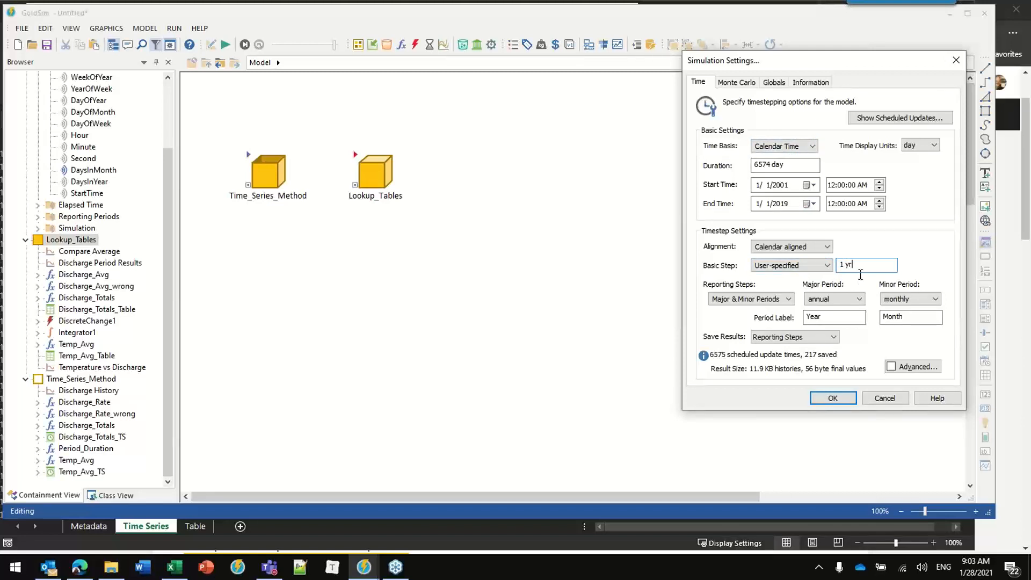
{"action": "left_click", "coordinate": [799, 264]}
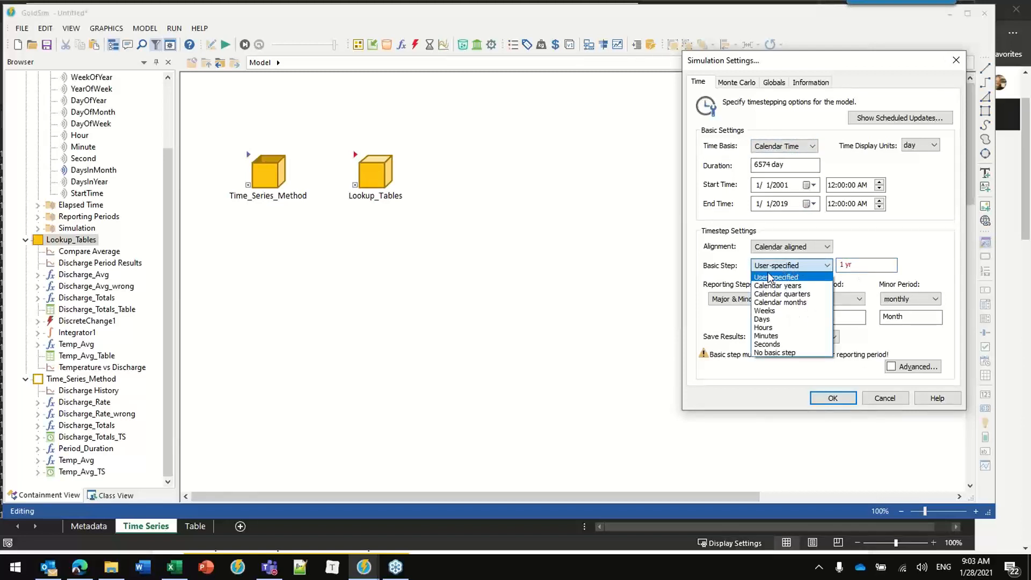
{"action": "left_click", "coordinate": [778, 302]}
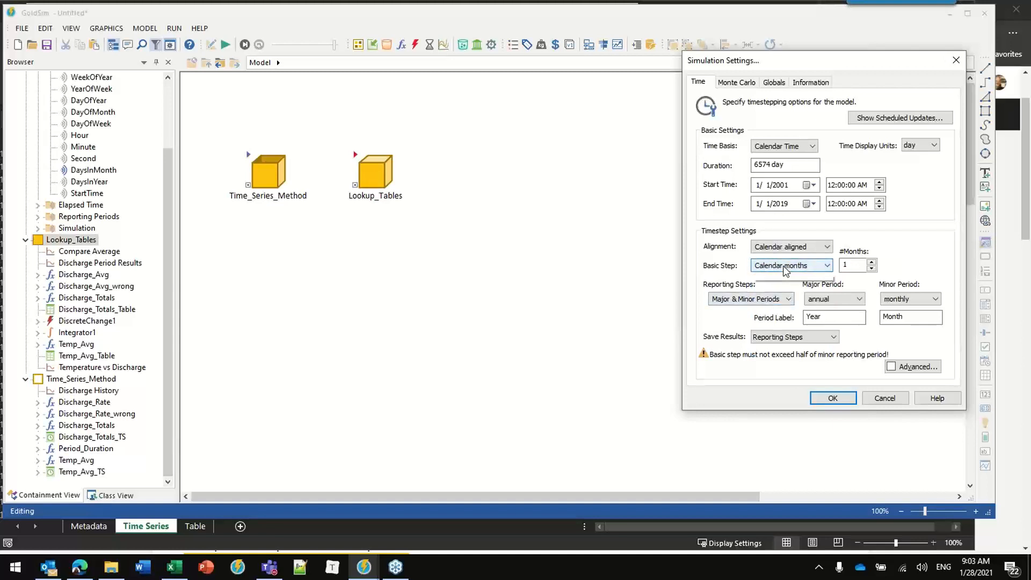
Step: Set the Basic Step to Days with a length of 1 day
{"action": "left_click", "coordinate": [786, 267]}
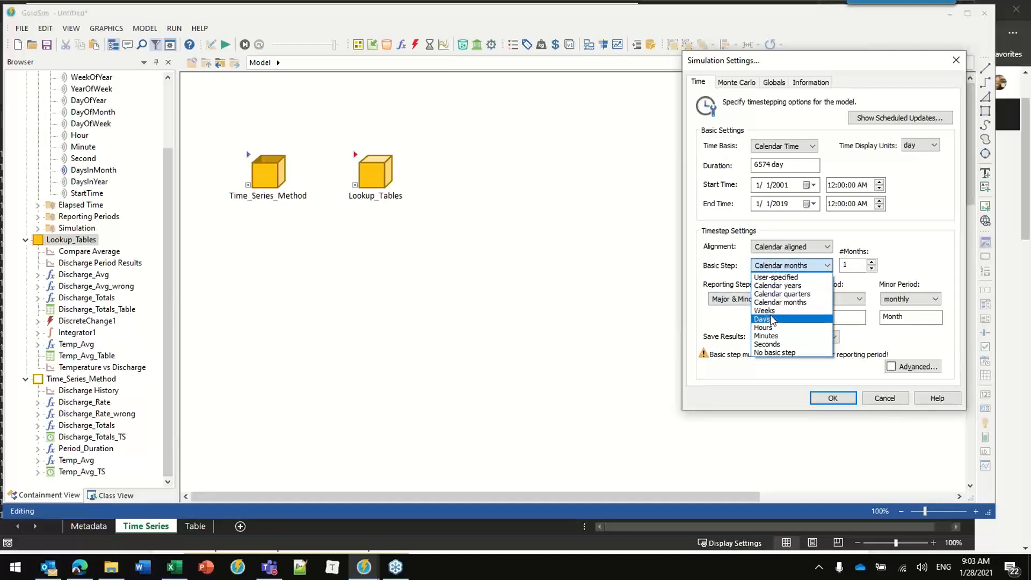
{"action": "left_click", "coordinate": [777, 319]}
{"action": "left_click", "coordinate": [782, 270]}
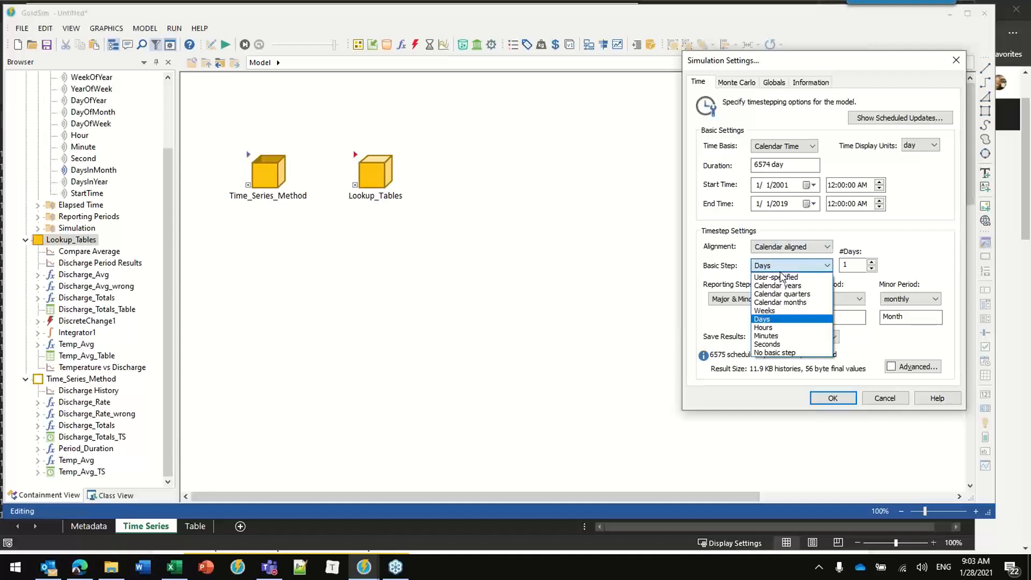
{"action": "left_click", "coordinate": [777, 321]}
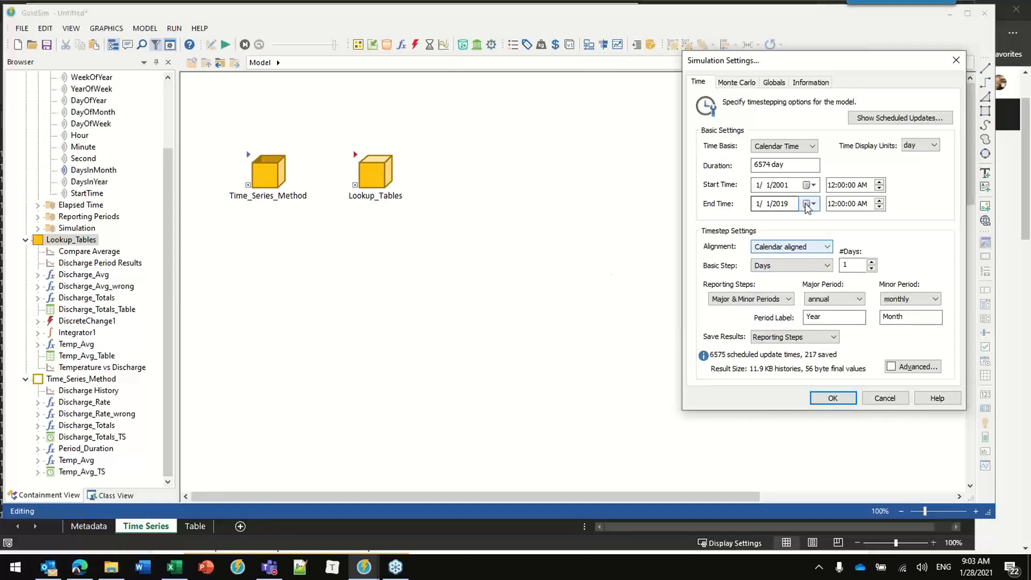
Step: Bring back the help window, read the paragraph on User-specified steps and alignment in Elapsed Time simulations, and minimize it
{"action": "mouse_move", "coordinate": [363, 567]}
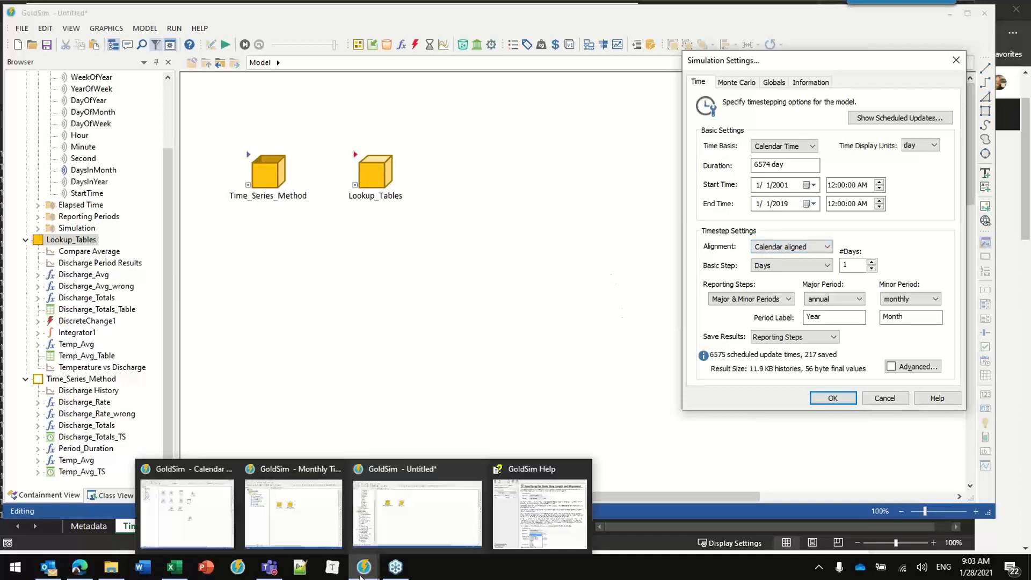
{"action": "left_click", "coordinate": [521, 508]}
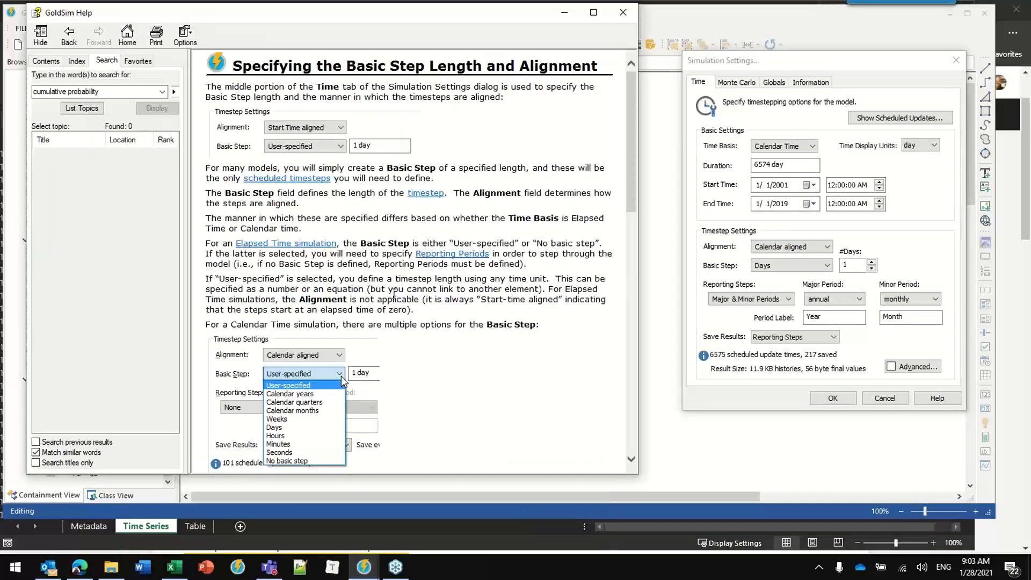
{"action": "left_click_drag", "start_coordinate": [444, 300], "coordinate": [608, 299]}
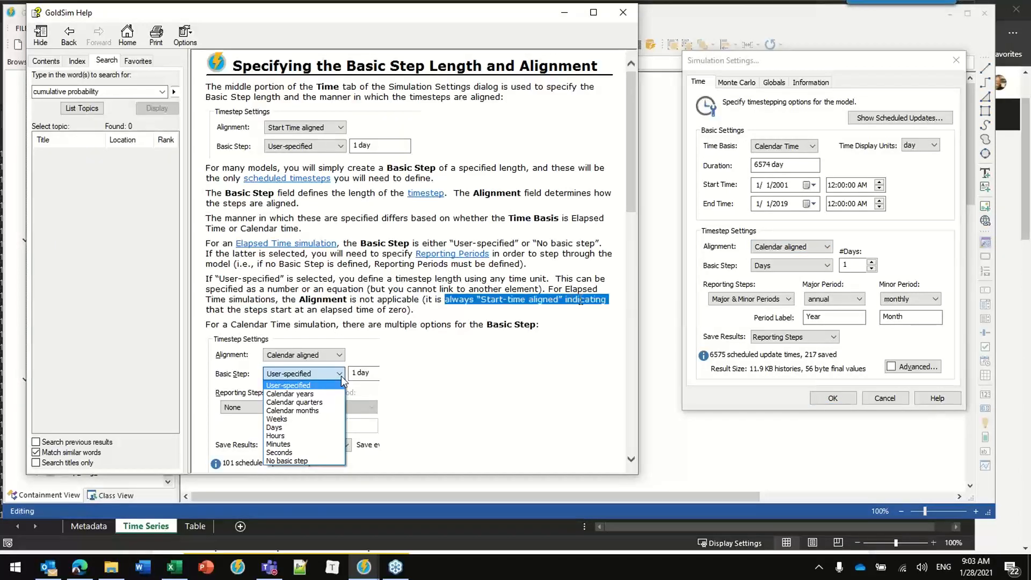
{"action": "left_click_drag", "start_coordinate": [230, 299], "coordinate": [410, 322]}
{"action": "left_click", "coordinate": [277, 277]}
{"action": "left_click_drag", "start_coordinate": [202, 278], "coordinate": [475, 311]}
{"action": "left_click", "coordinate": [514, 265]}
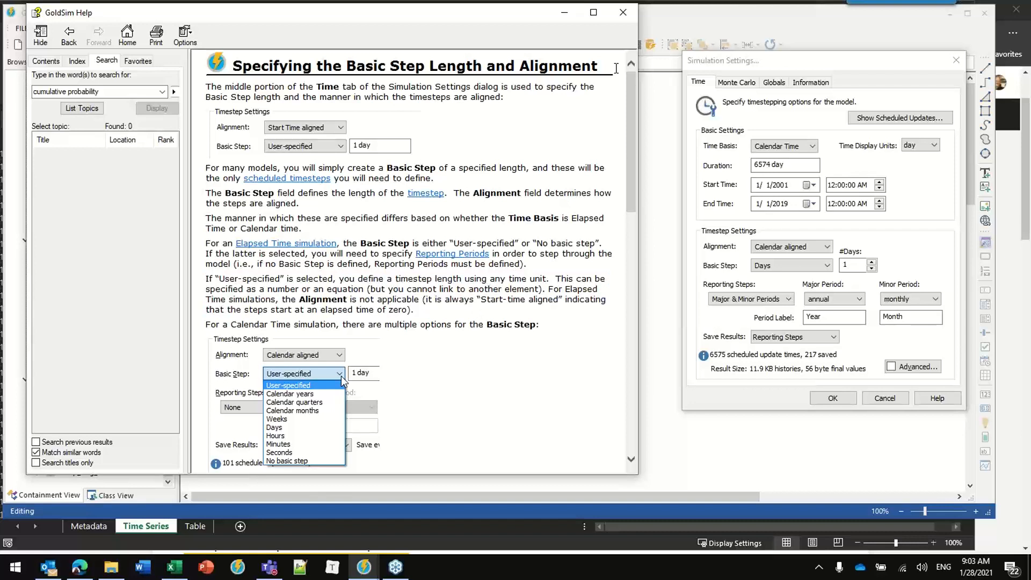
{"action": "left_click", "coordinate": [565, 14]}
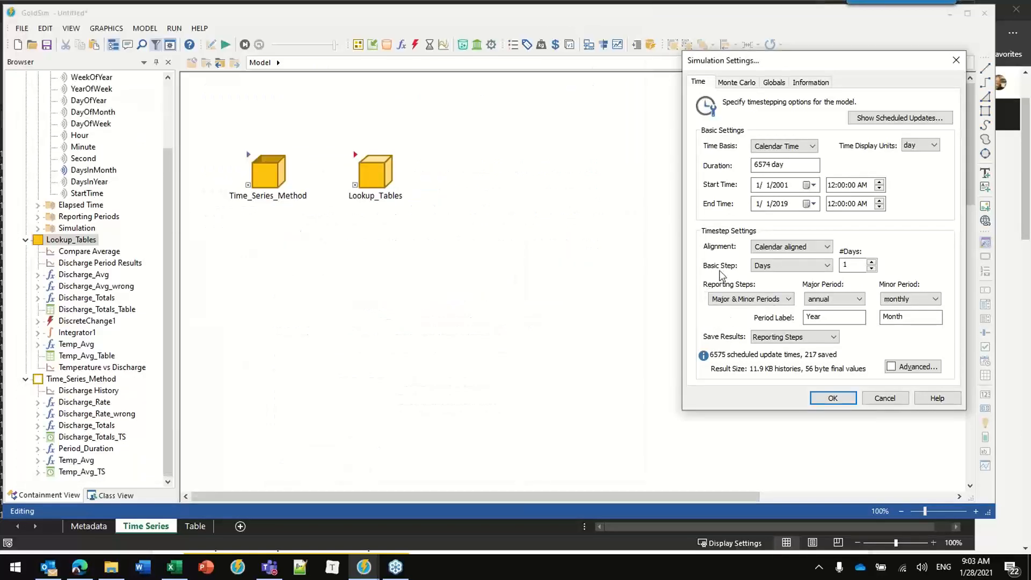
Step: Switch the Basic Step to User-specified for comparison and return it to Days
{"action": "left_click", "coordinate": [1018, 187]}
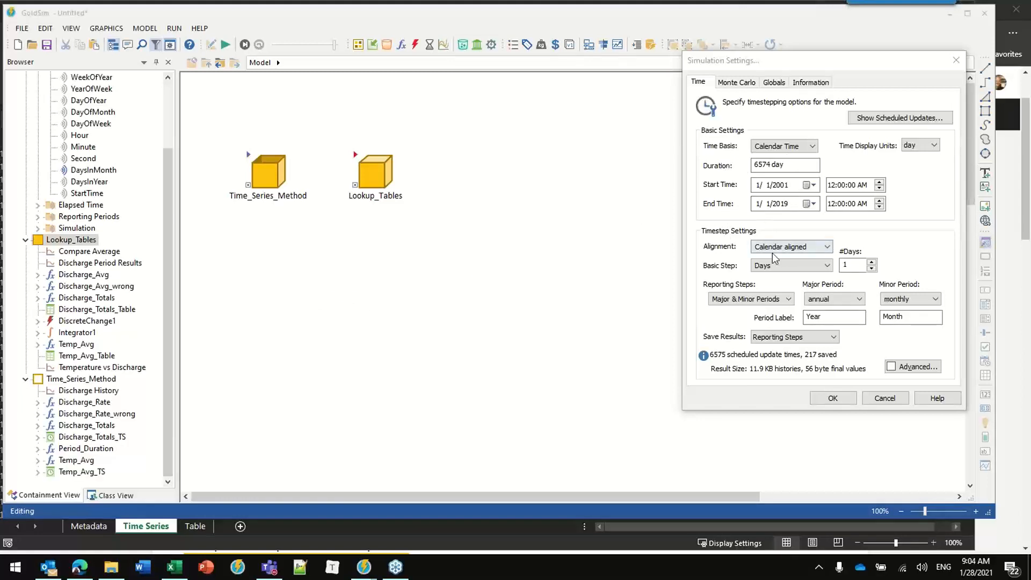
{"action": "left_click", "coordinate": [782, 268]}
{"action": "left_click", "coordinate": [778, 277]}
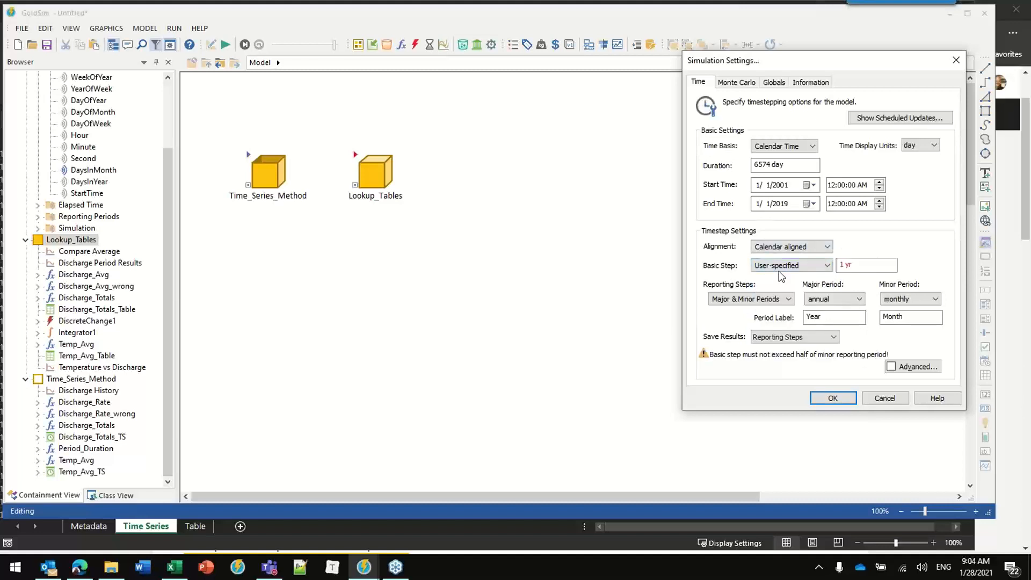
{"action": "left_click", "coordinate": [776, 266]}
{"action": "left_click", "coordinate": [763, 319]}
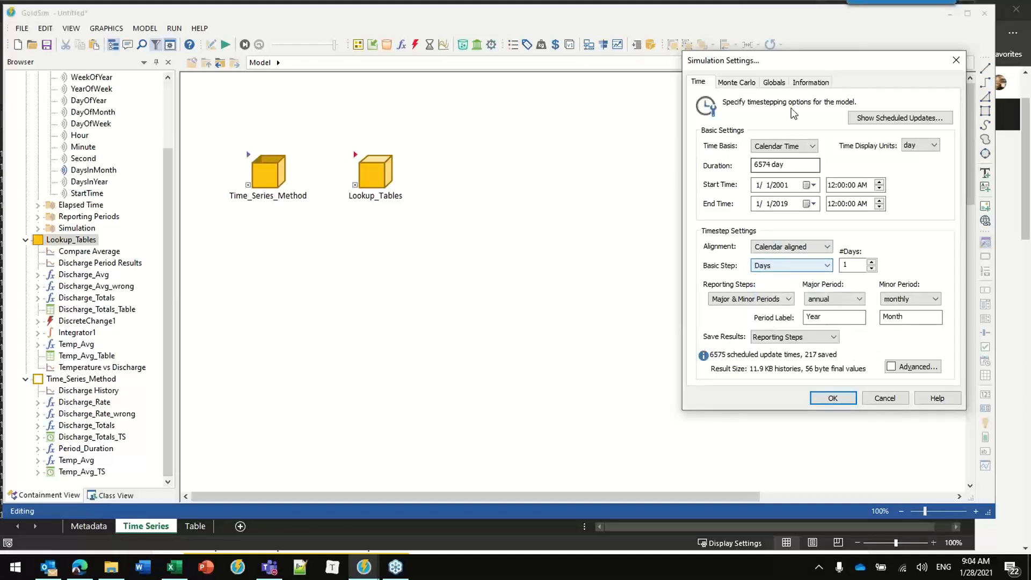
Step: Try a User-specified Basic Step of 1 d under calendar alignment, and return the Basic Step to Days
{"action": "left_click_drag", "start_coordinate": [810, 64], "coordinate": [555, 37]}
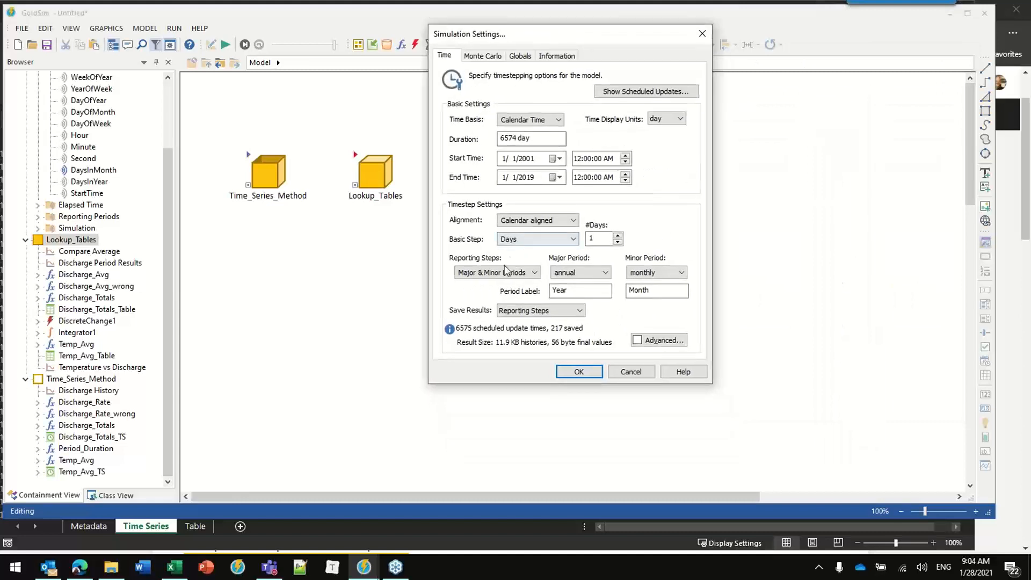
{"action": "left_click", "coordinate": [537, 237]}
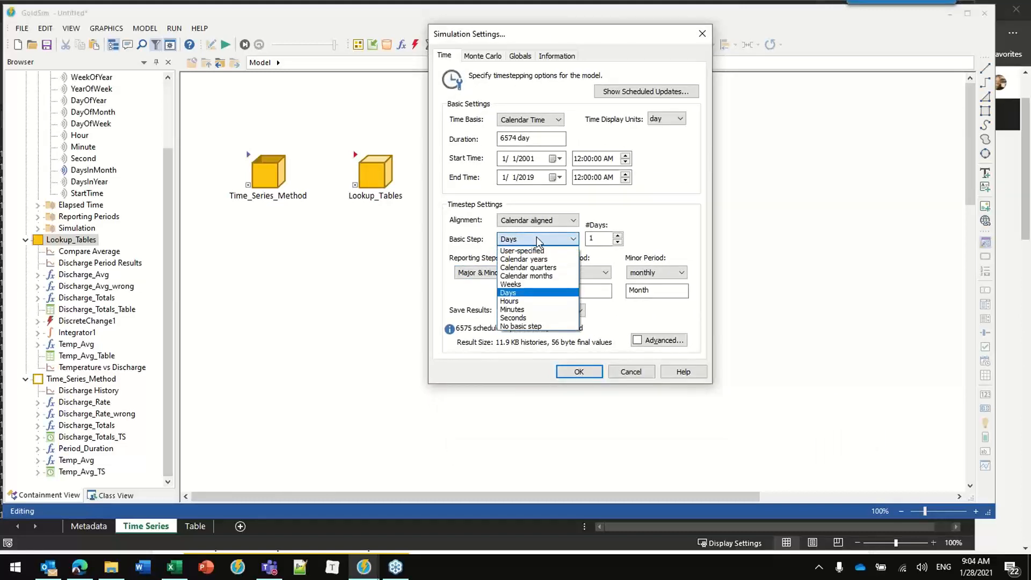
{"action": "left_click", "coordinate": [532, 253]}
{"action": "left_click", "coordinate": [606, 241]}
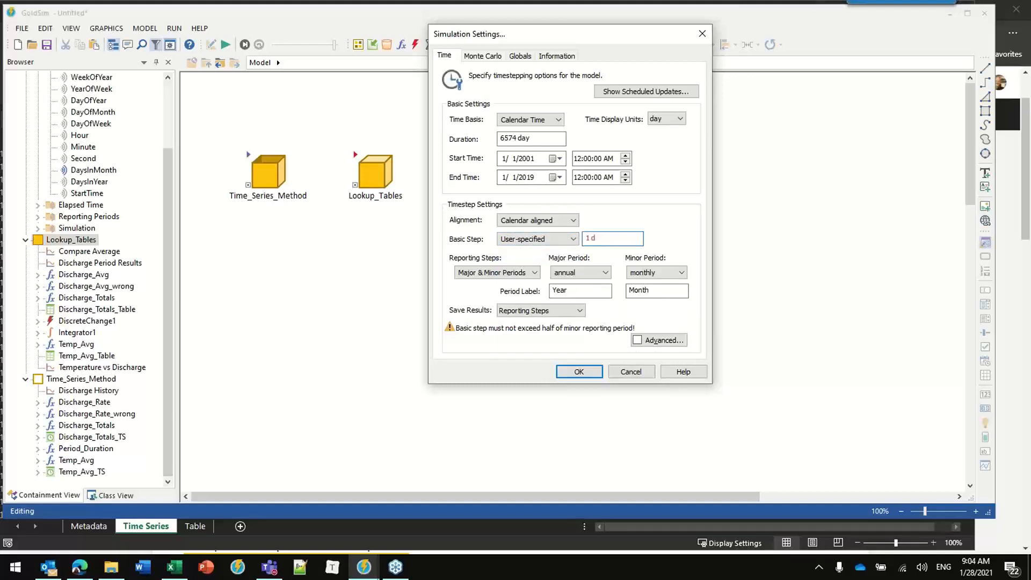
{"action": "left_click", "coordinate": [518, 139]}
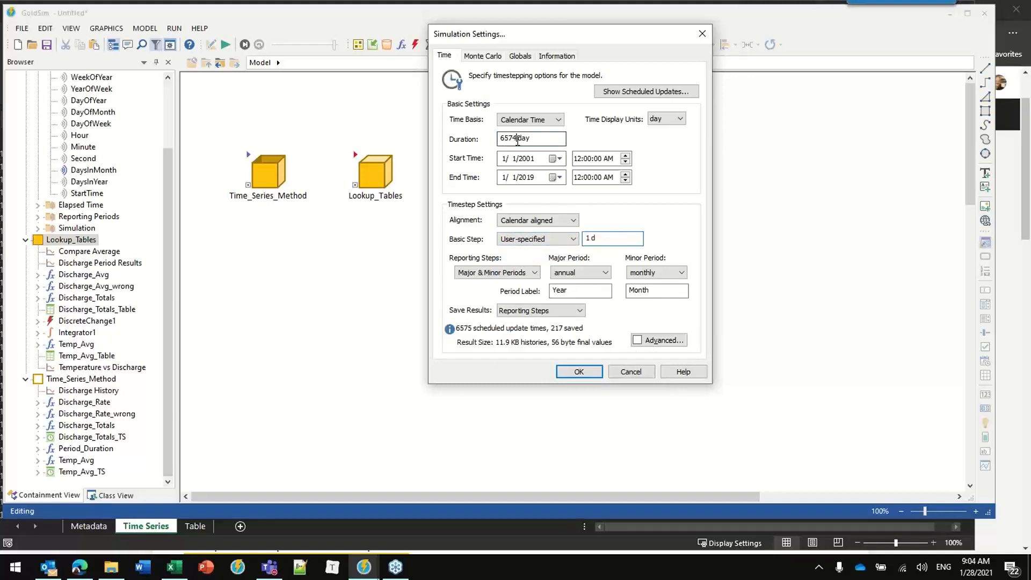
{"action": "left_click", "coordinate": [599, 238]}
{"action": "left_click", "coordinate": [545, 238]}
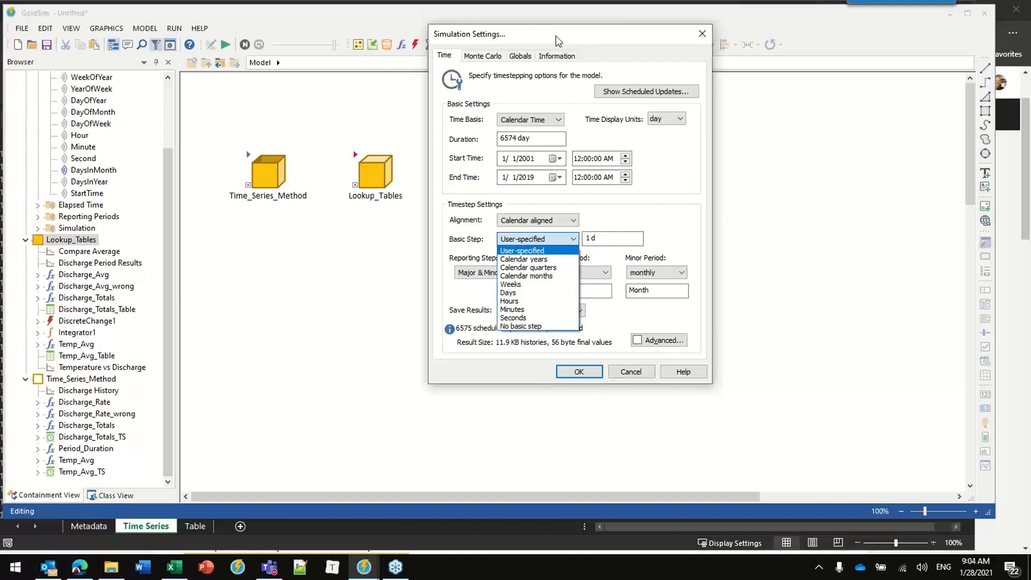
{"action": "left_click", "coordinate": [525, 294]}
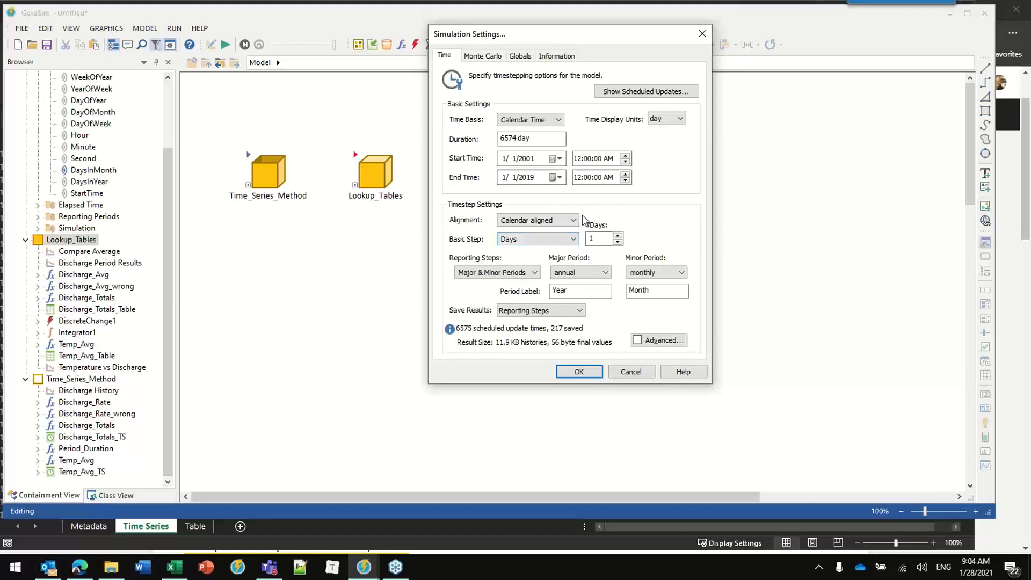
Step: Switch the Basic Step to User-specified once more to compare its length entry, and restore the Days option
{"action": "left_click", "coordinate": [546, 239]}
{"action": "left_click", "coordinate": [545, 251]}
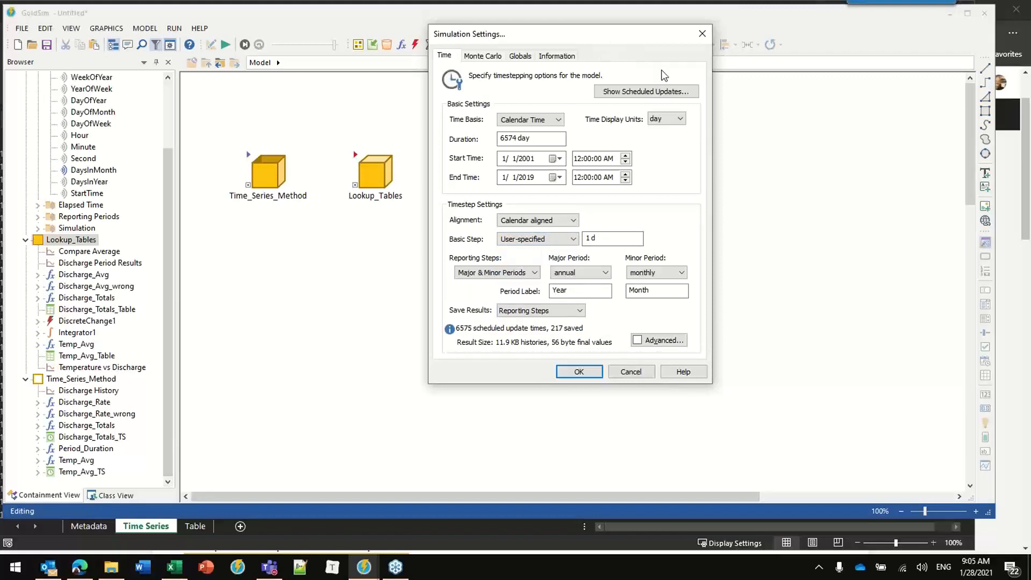
{"action": "left_click", "coordinate": [604, 239]}
{"action": "left_click", "coordinate": [534, 239]}
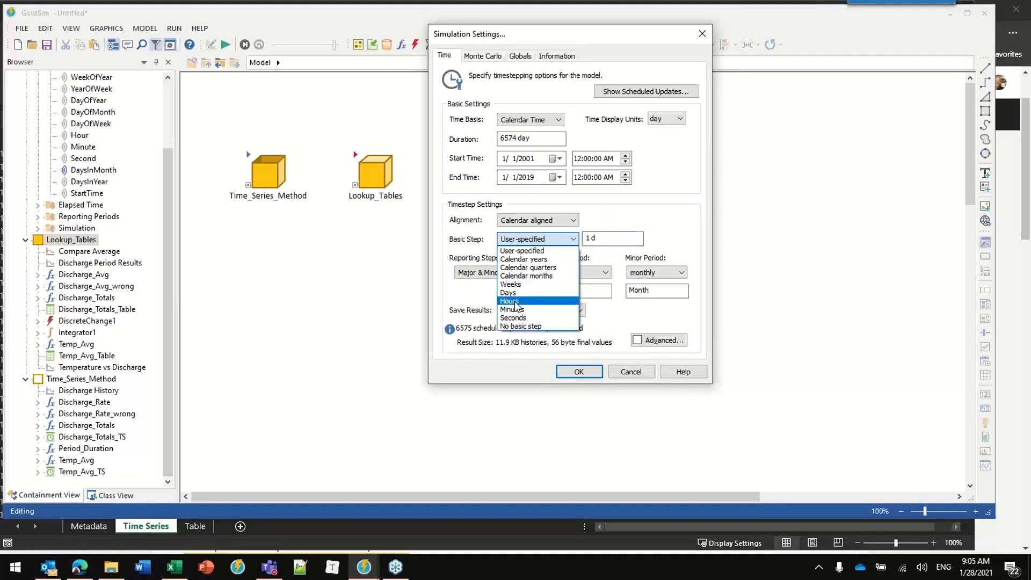
{"action": "left_click", "coordinate": [508, 293]}
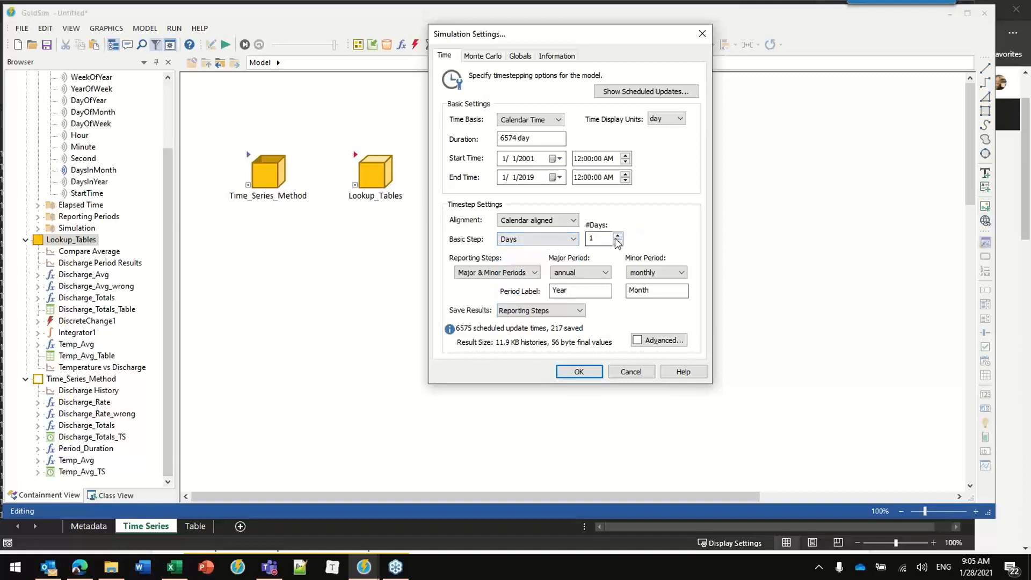
{"action": "left_click", "coordinate": [594, 239]}
{"action": "left_click", "coordinate": [573, 239]}
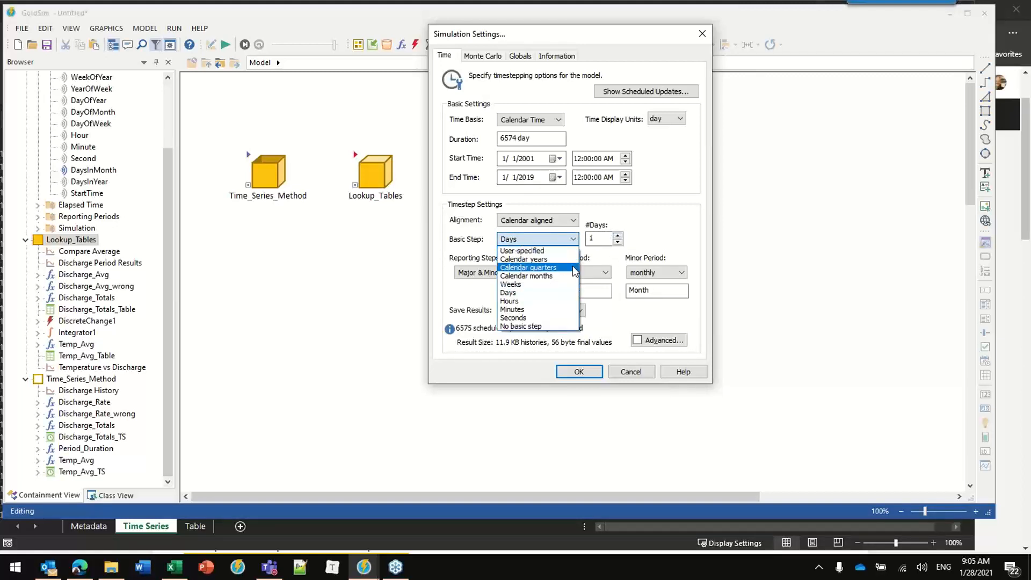
{"action": "left_click", "coordinate": [628, 209]}
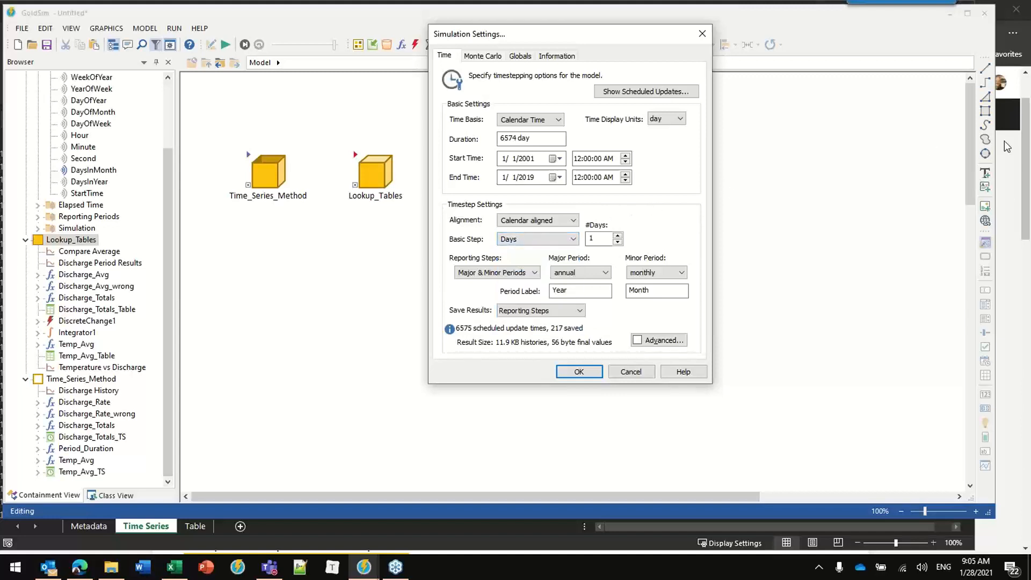
{"action": "left_click", "coordinate": [1021, 26]}
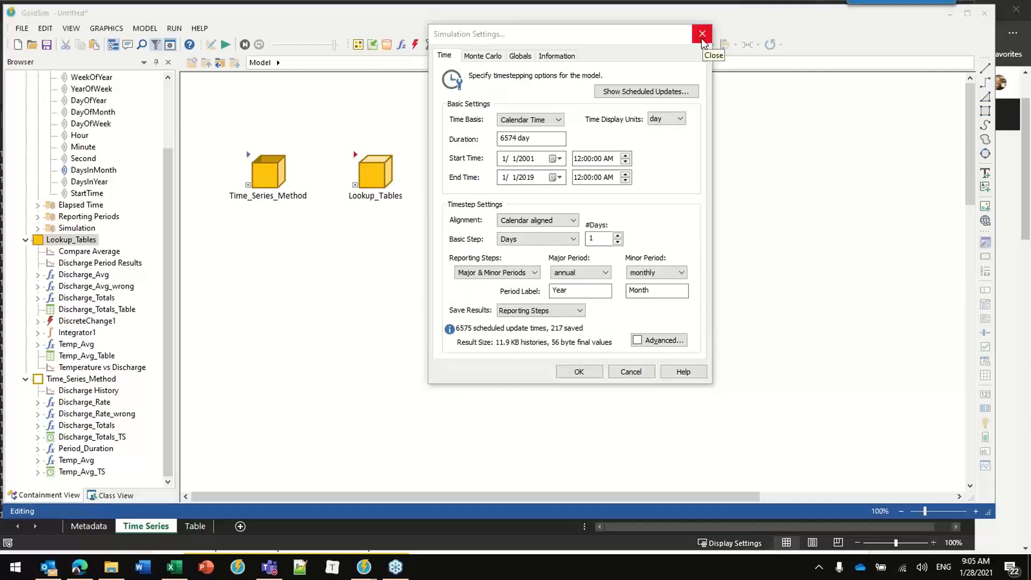
Step: Change the simulation's Time Basis to Elapsed Time and check its Basic Step, Start Time and Duration settings
{"action": "left_click", "coordinate": [514, 121]}
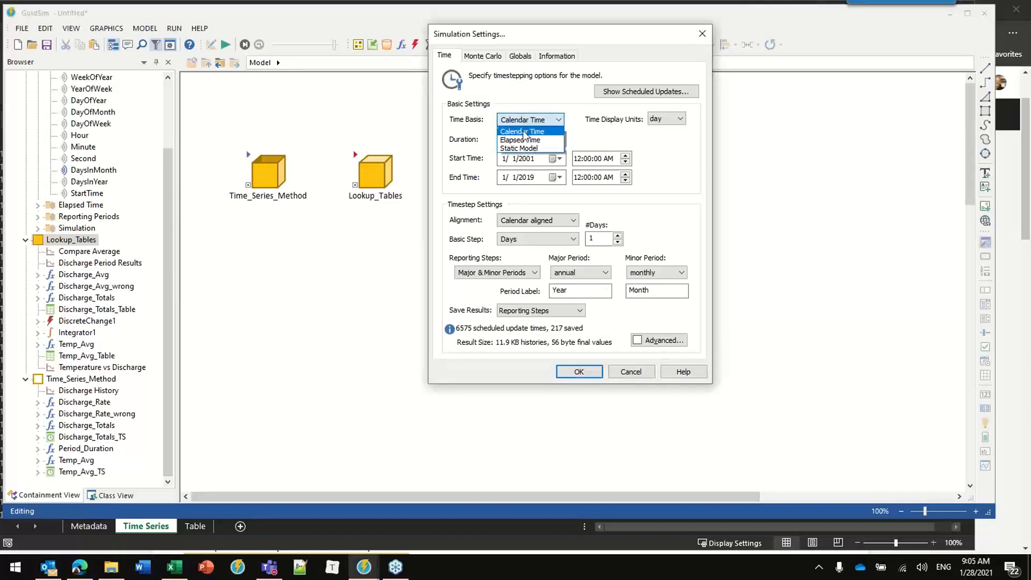
{"action": "left_click", "coordinate": [513, 134]}
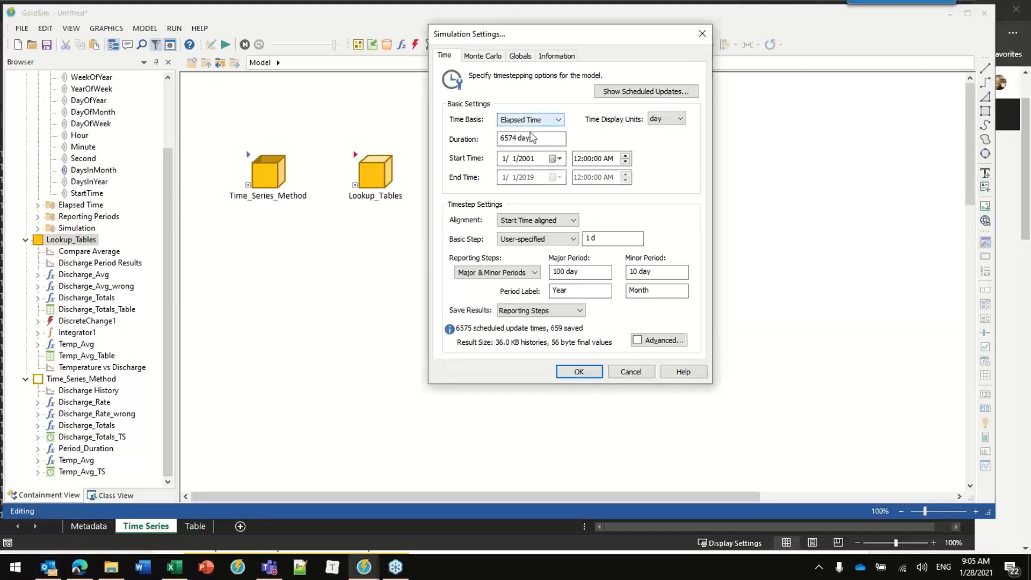
{"action": "left_click", "coordinate": [532, 240]}
{"action": "left_click", "coordinate": [532, 241]}
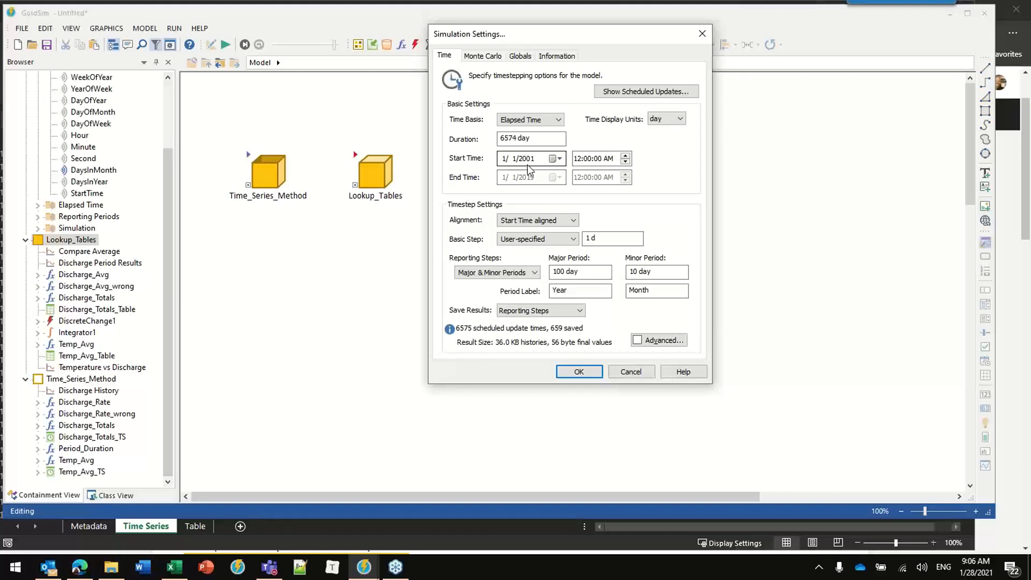
{"action": "left_click", "coordinate": [576, 159]}
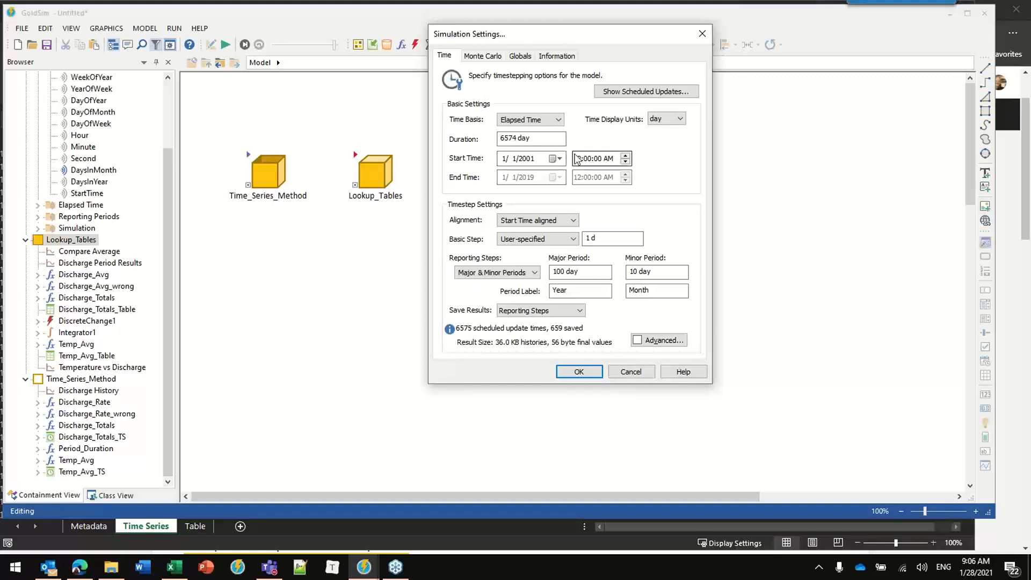
{"action": "left_click", "coordinate": [557, 137]}
Step: Set the User-specified Basic Step of the Elapsed Time simulation to 1 mon
{"action": "left_click", "coordinate": [613, 239]}
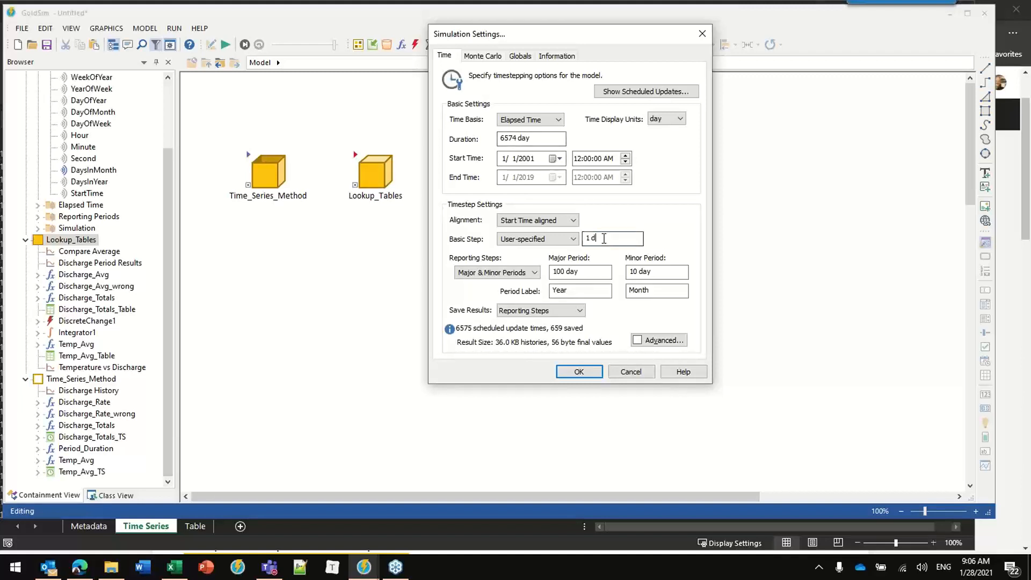
{"action": "key", "text": "BackSpace"}
{"action": "type", "text": "mon"}
{"action": "left_click", "coordinate": [531, 139]}
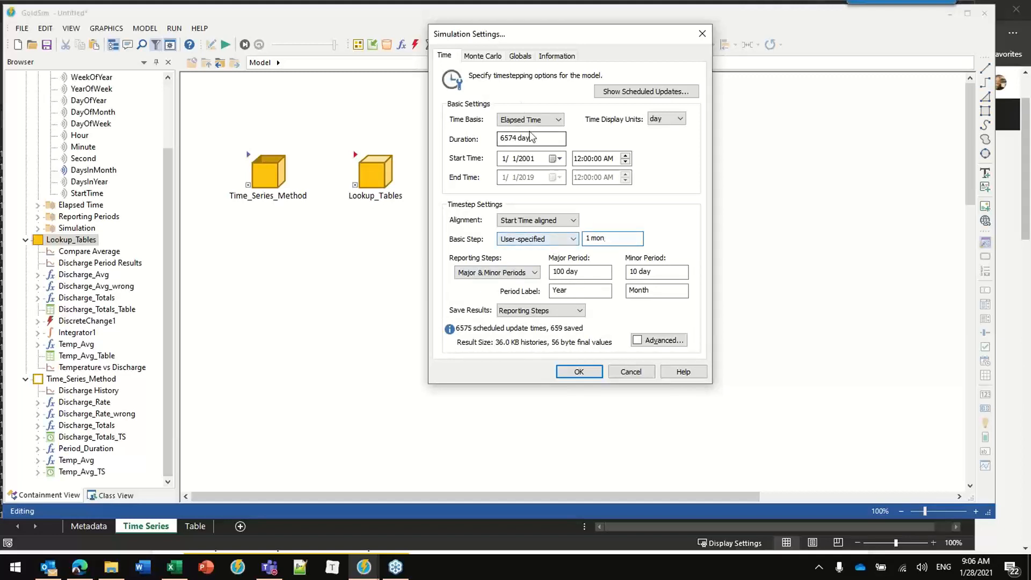
{"action": "left_click", "coordinate": [526, 120]}
{"action": "left_click", "coordinate": [525, 123]}
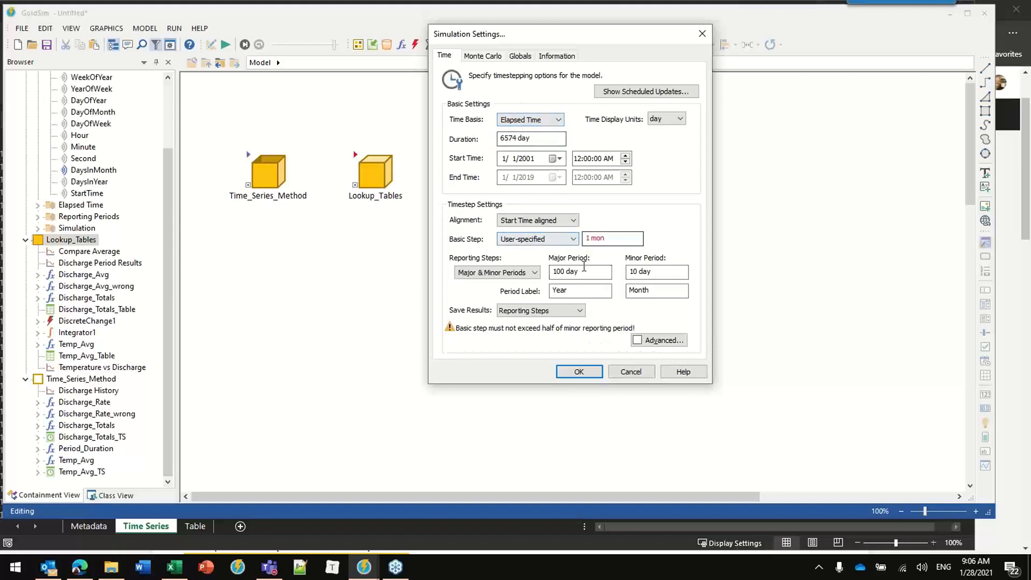
Step: Set the Reporting Steps of the Elapsed Time simulation to None
{"action": "left_click", "coordinate": [497, 272]}
{"action": "left_click", "coordinate": [486, 280]}
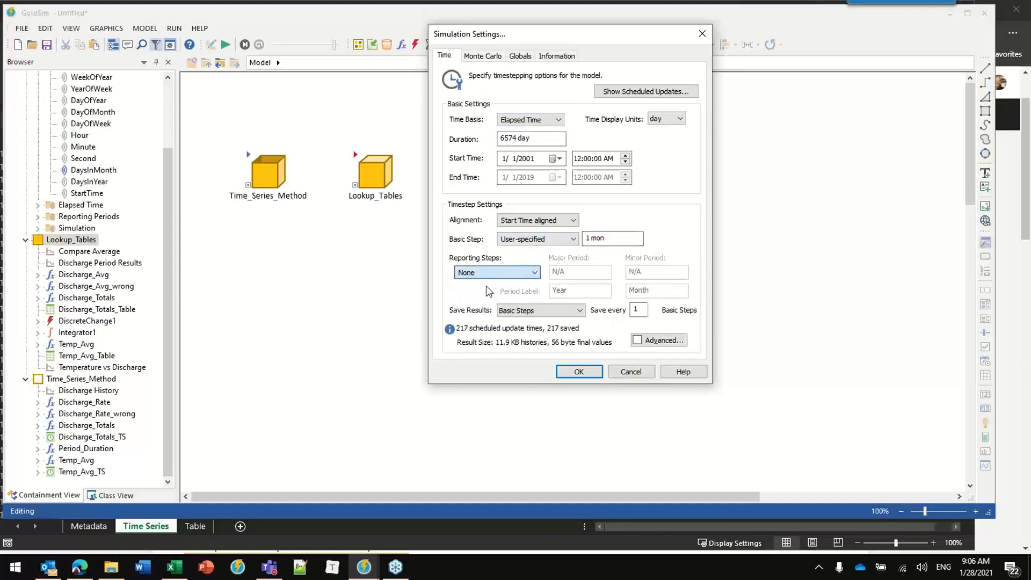
{"action": "left_click", "coordinate": [614, 239]}
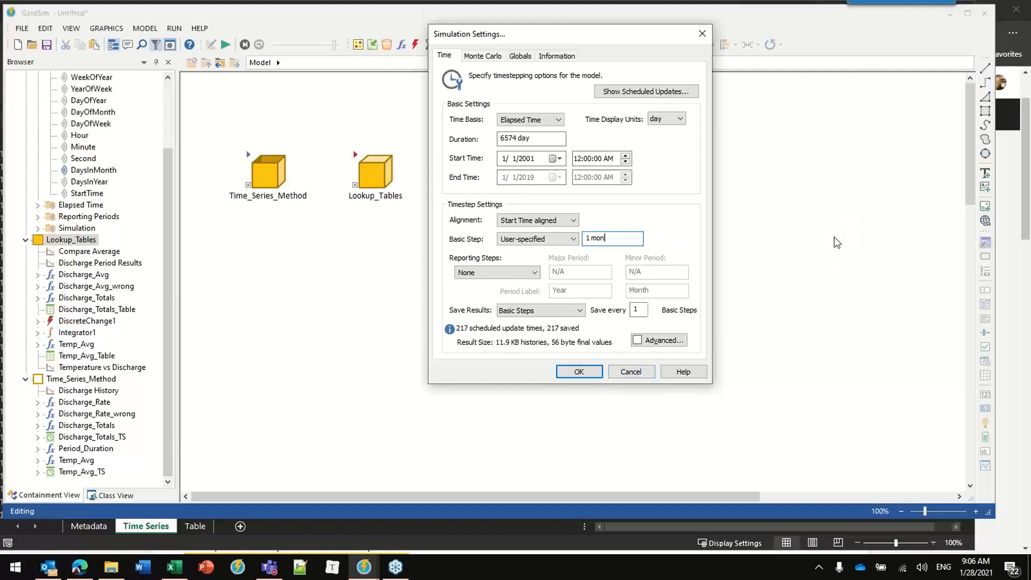
{"action": "left_click", "coordinate": [840, 195]}
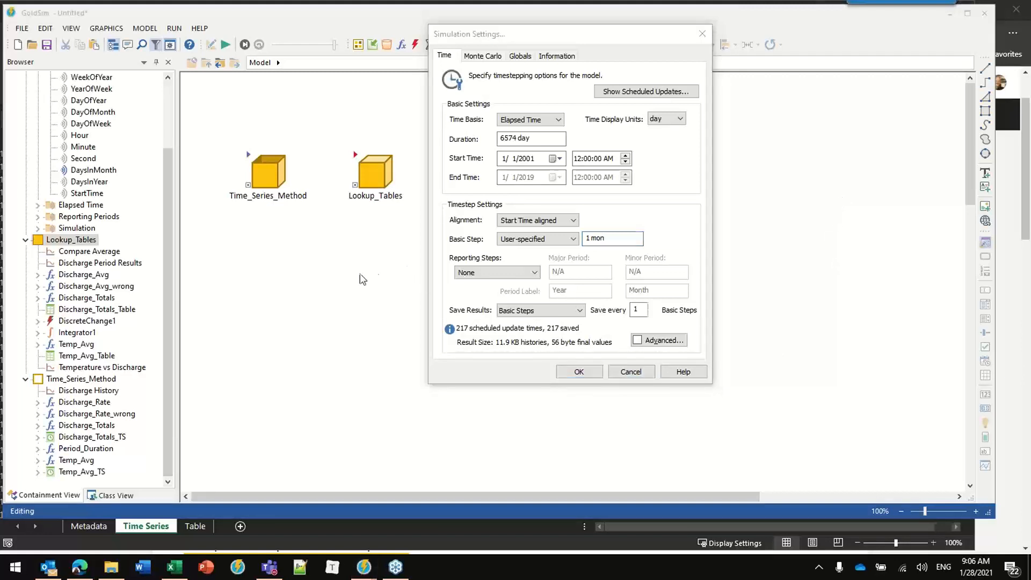